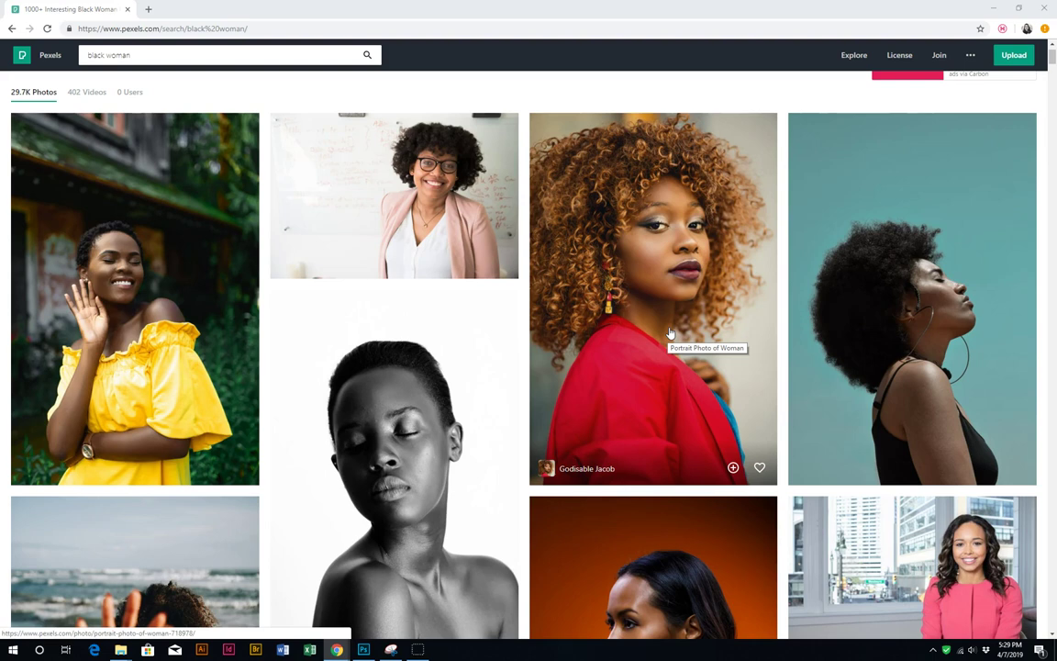
Step: Search Google for 'movie poster' in a new tab and show the image results
{"action": "scroll", "coordinate": [670, 333], "scroll_direction": "down", "scroll_amount": 5}
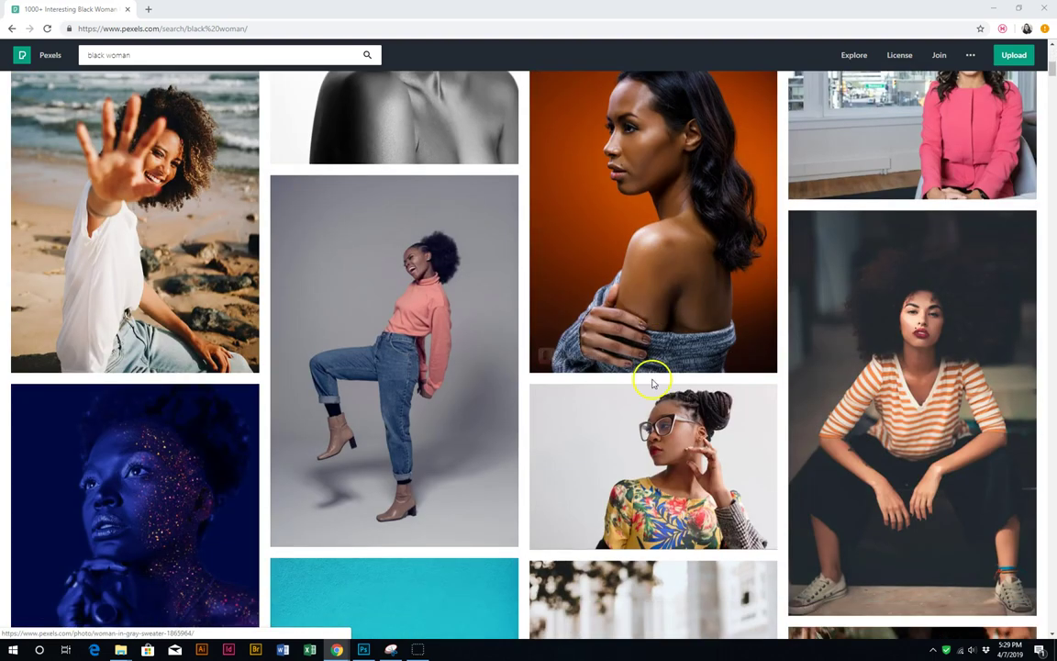
{"action": "mouse_move", "coordinate": [653, 275]}
{"action": "scroll", "coordinate": [650, 350], "scroll_direction": "down", "scroll_amount": 2}
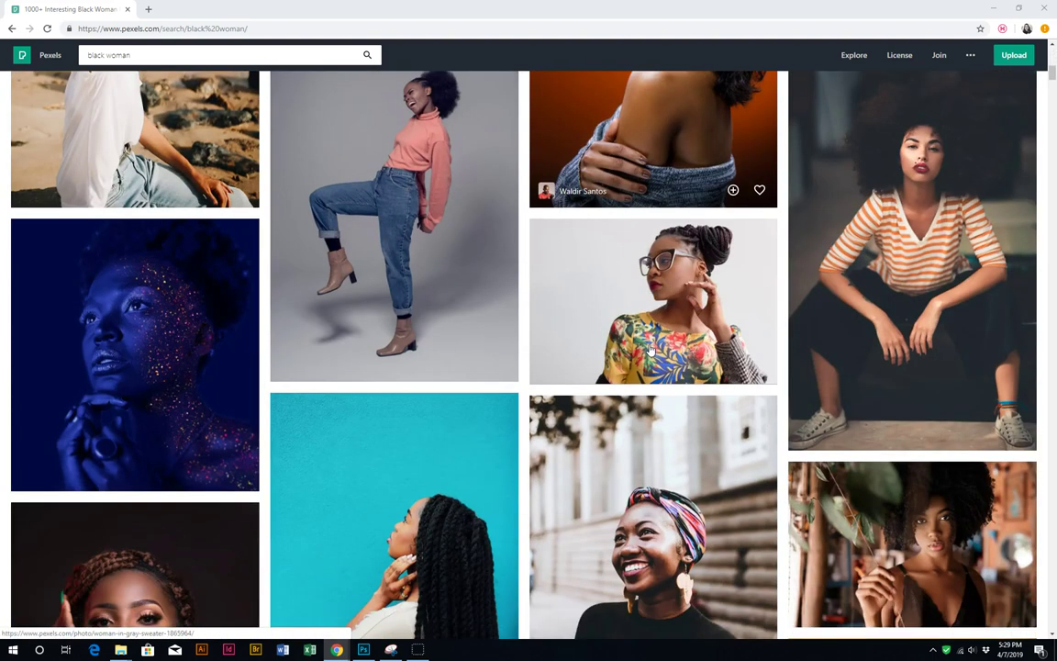
{"action": "scroll", "coordinate": [649, 349], "scroll_direction": "down", "scroll_amount": 2}
{"action": "scroll", "coordinate": [650, 350], "scroll_direction": "down", "scroll_amount": 1}
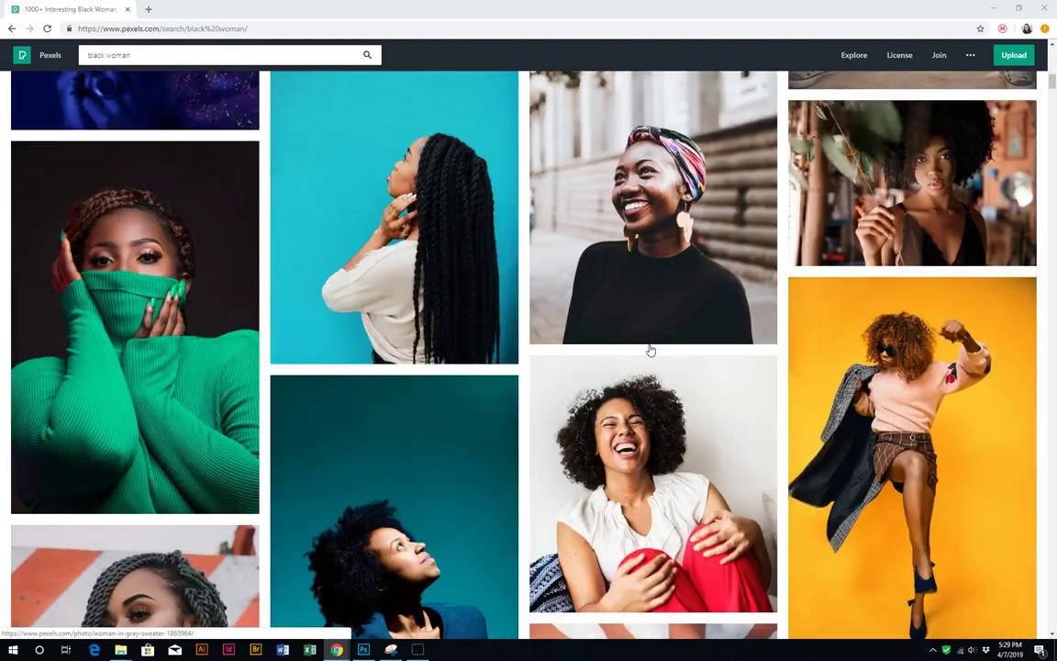
{"action": "scroll", "coordinate": [650, 350], "scroll_direction": "down", "scroll_amount": 1}
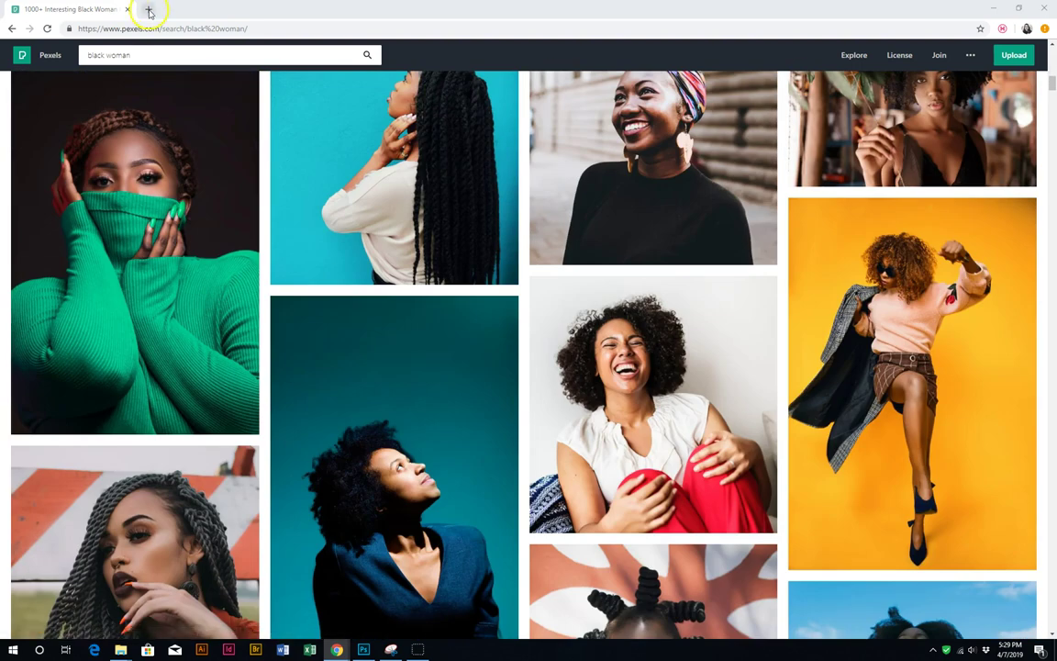
{"action": "left_click", "coordinate": [148, 9]}
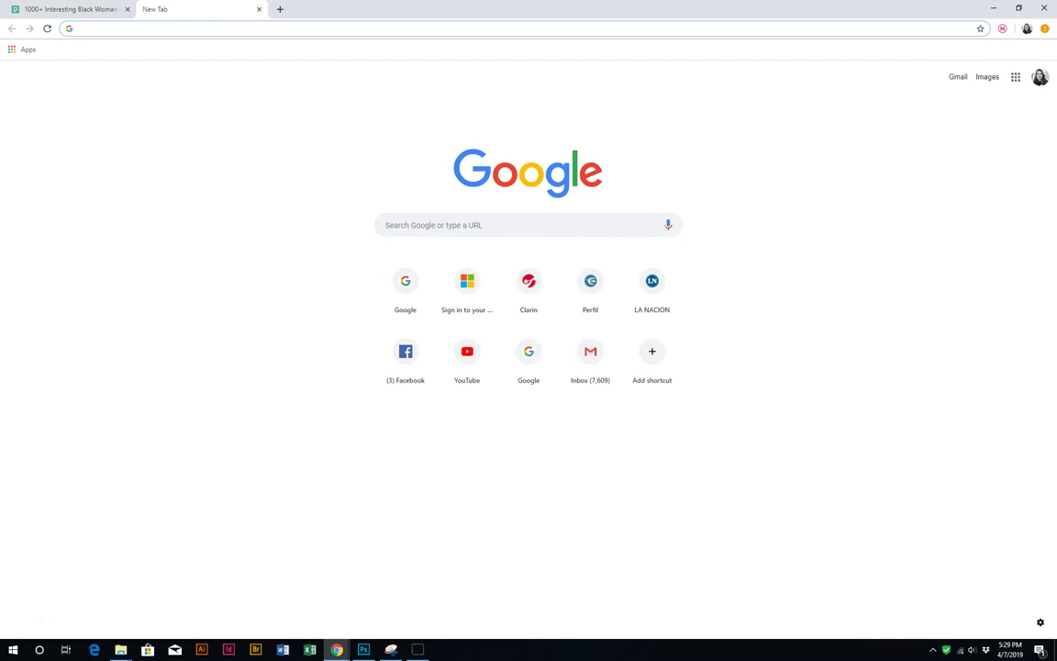
{"action": "type", "text": "movie poster"}
{"action": "key", "text": "Return"}
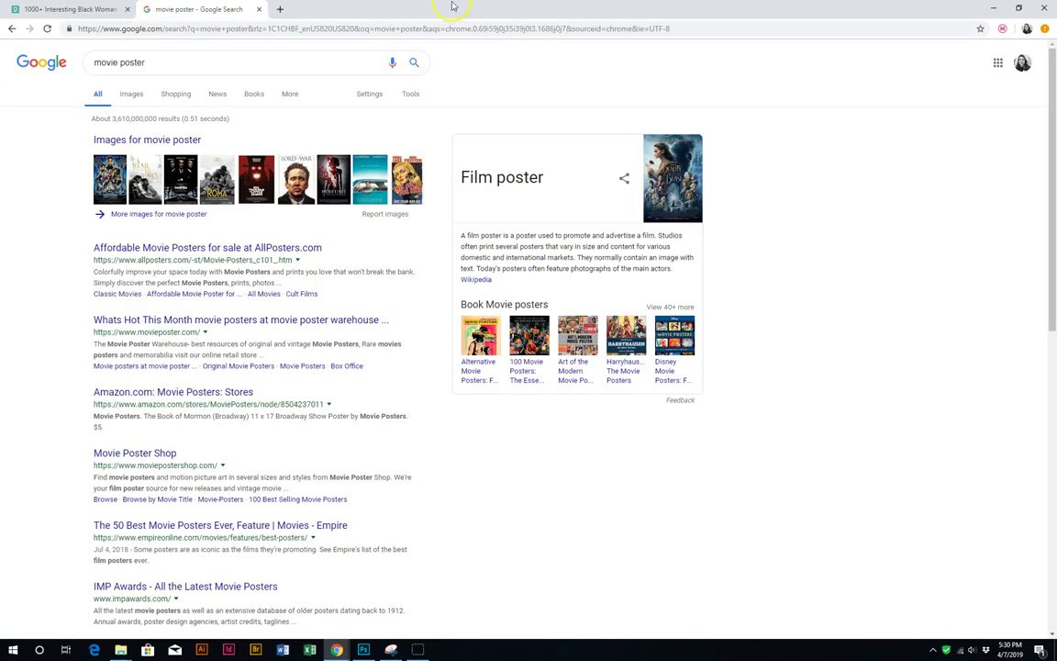
{"action": "left_click", "coordinate": [131, 93]}
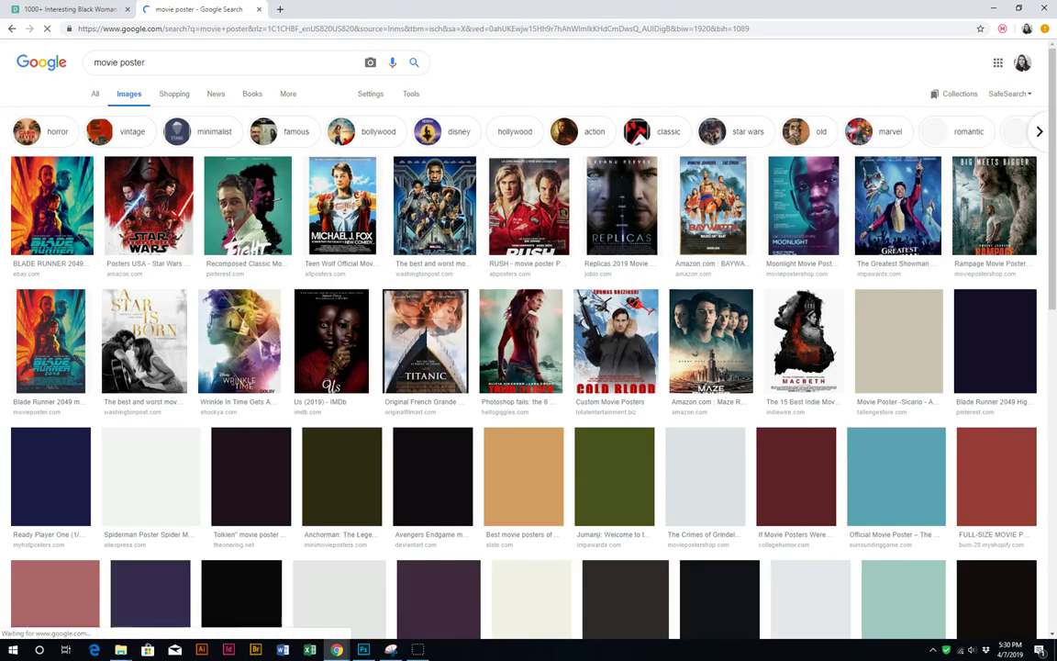
Step: Open the A Wrinkle in Time poster preview and copy the image
{"action": "left_click", "coordinate": [206, 294]}
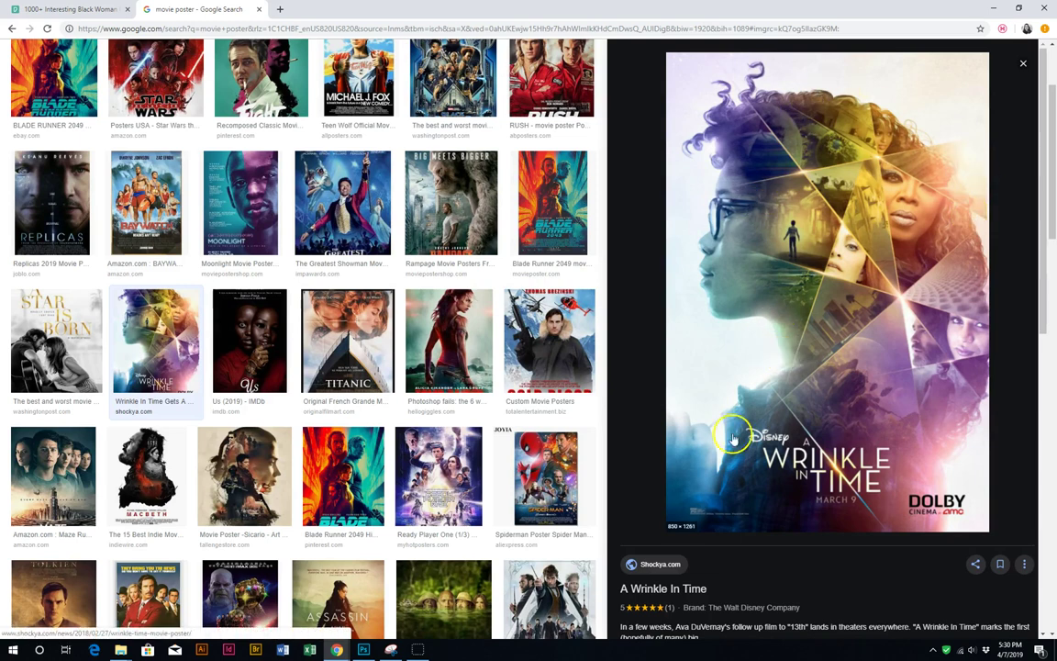
{"action": "right_click", "coordinate": [873, 288]}
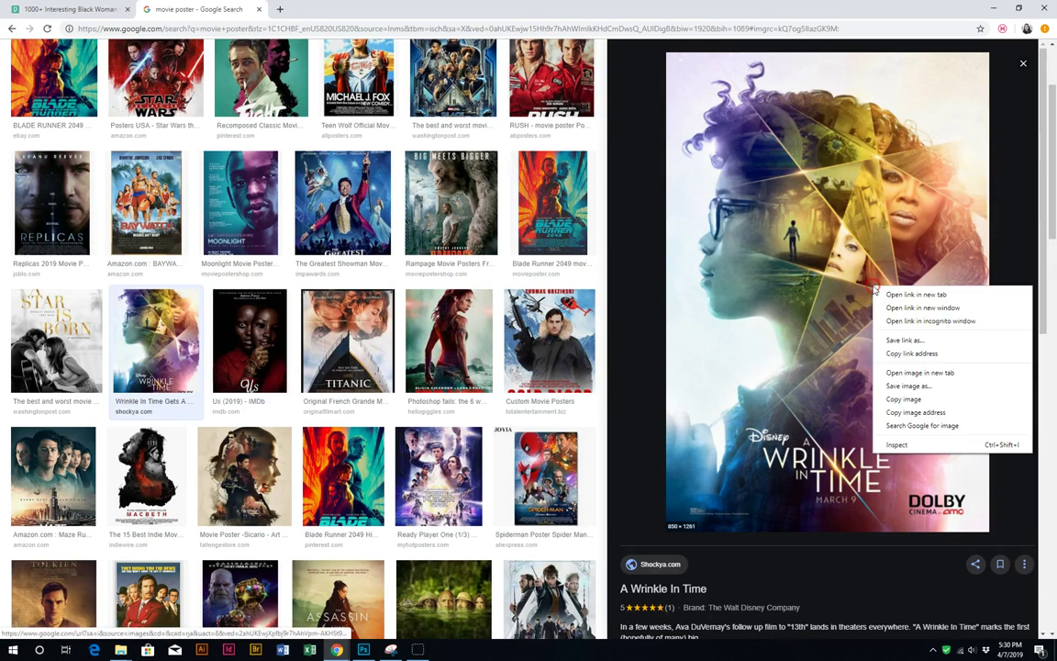
{"action": "left_click", "coordinate": [908, 401]}
{"action": "right_click", "coordinate": [904, 392]}
{"action": "left_click", "coordinate": [909, 507]}
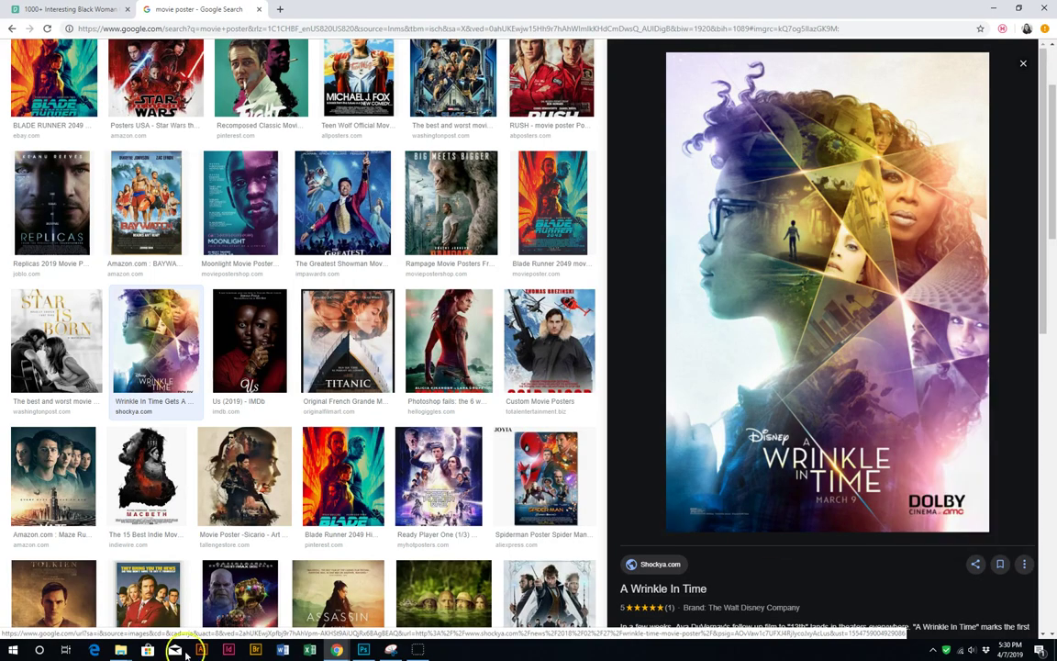
{"action": "left_click", "coordinate": [364, 650]}
Step: Create a first new CMYK document, with width 814 and resolution 50 mistyped
{"action": "left_click", "coordinate": [43, 154]}
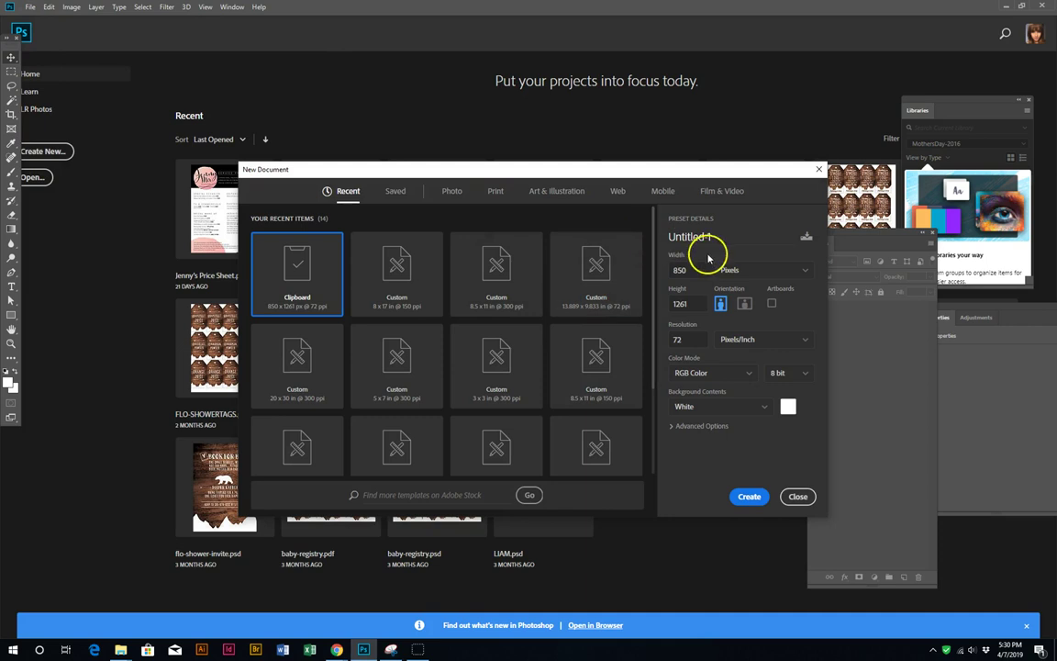
{"action": "left_click", "coordinate": [759, 270]}
{"action": "left_click", "coordinate": [699, 269]}
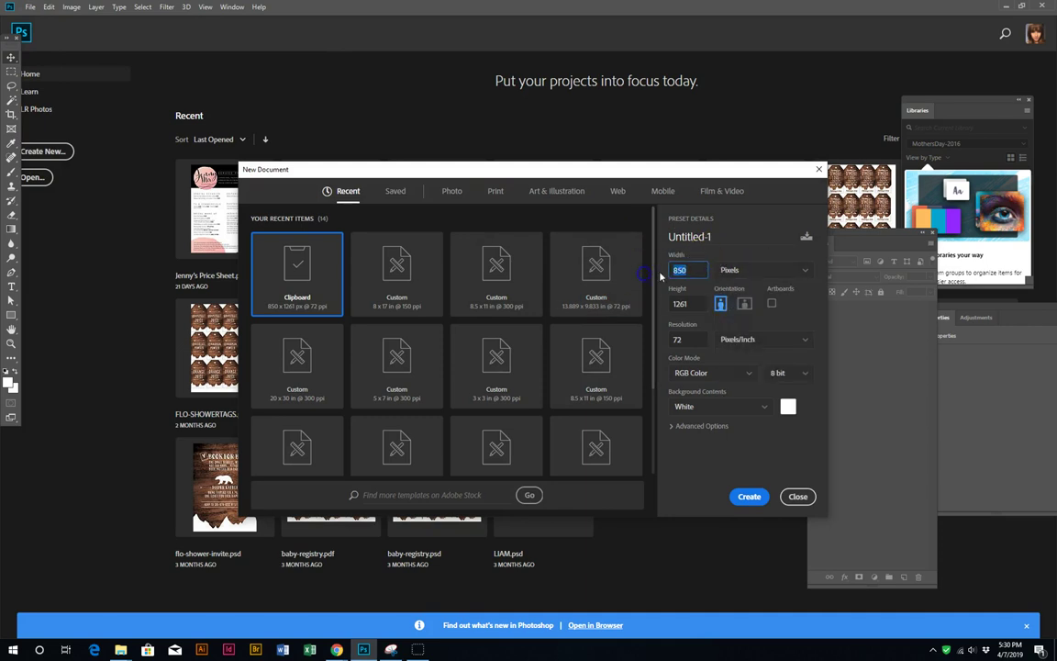
{"action": "type", "text": "8"}
{"action": "type", "text": "14"}
{"action": "left_click", "coordinate": [673, 338]}
{"action": "type", "text": "50"}
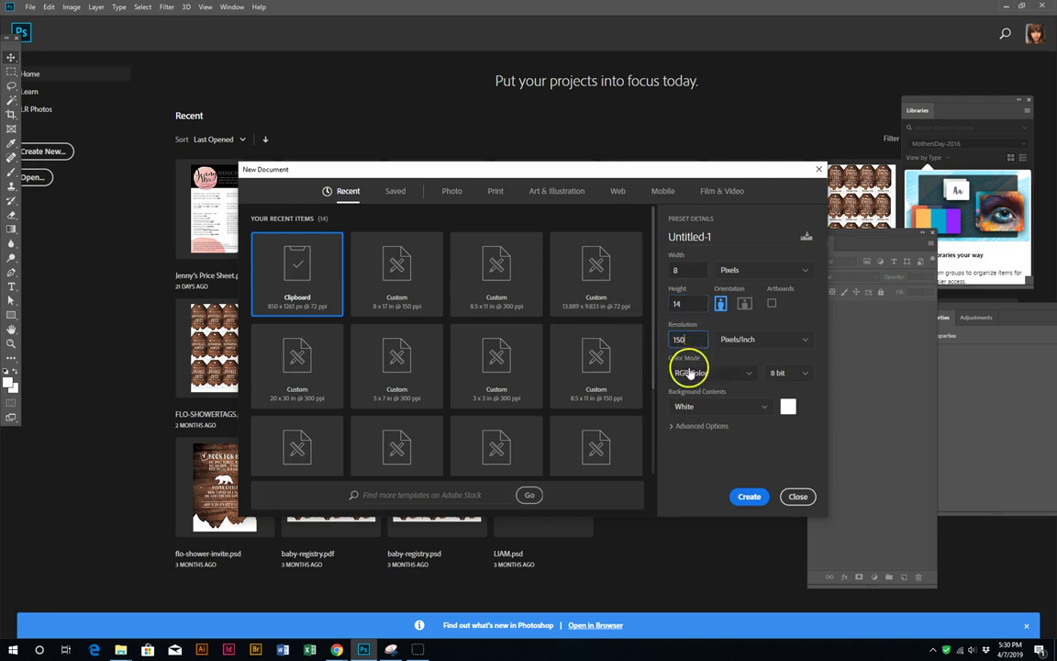
{"action": "left_click", "coordinate": [690, 373]}
{"action": "left_click", "coordinate": [699, 449]}
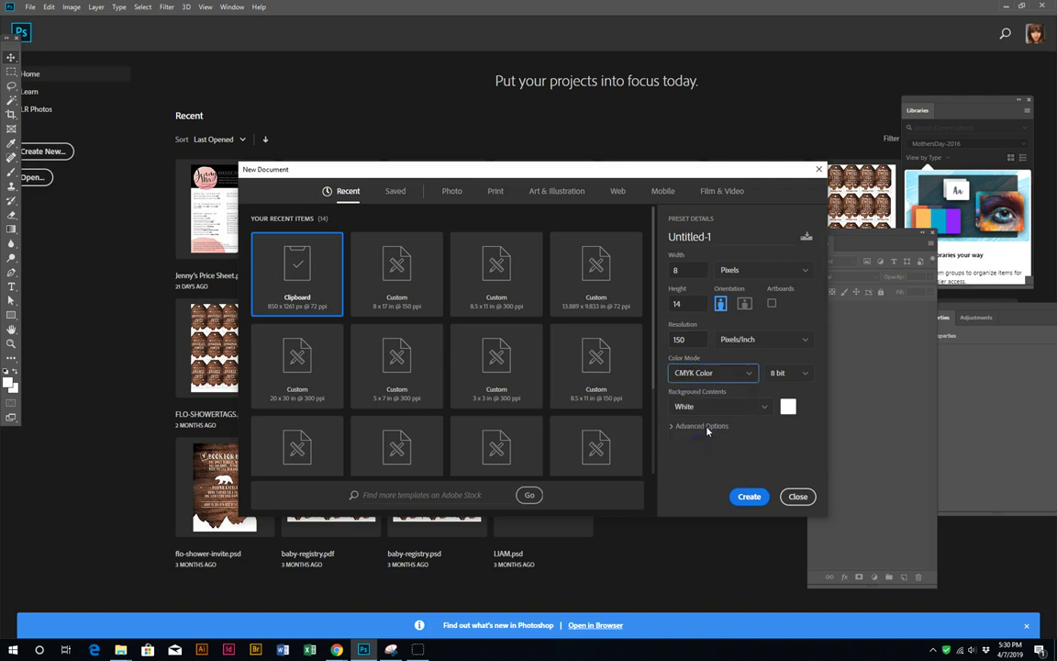
{"action": "left_click", "coordinate": [751, 498]}
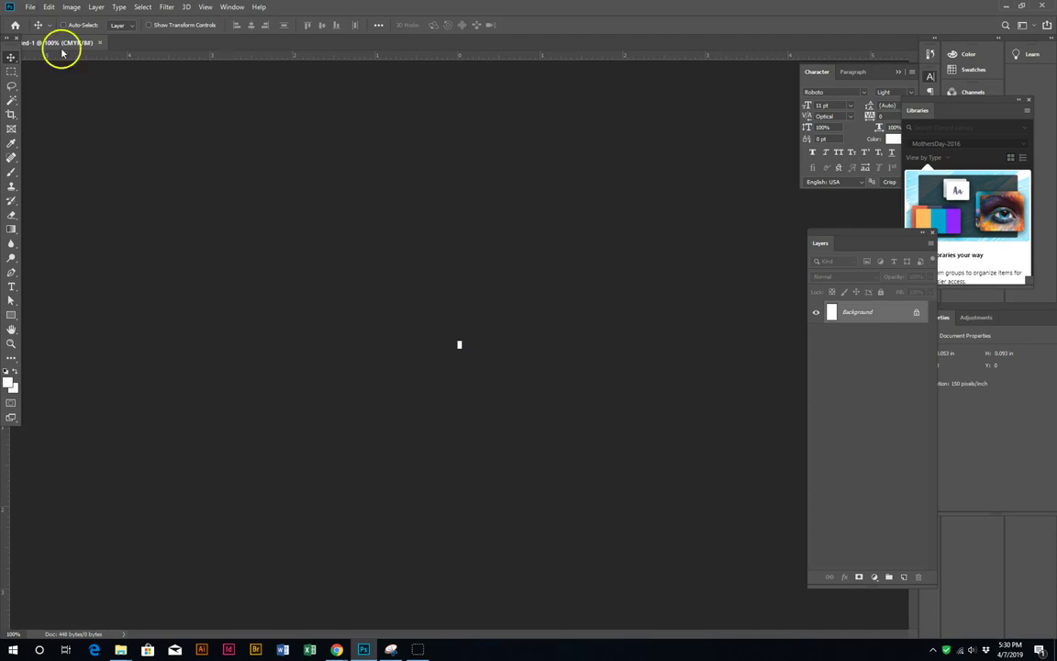
Step: Close the wrong document and create an 8 x 14 inch, 150 ppi CMYK document
{"action": "left_click", "coordinate": [99, 42]}
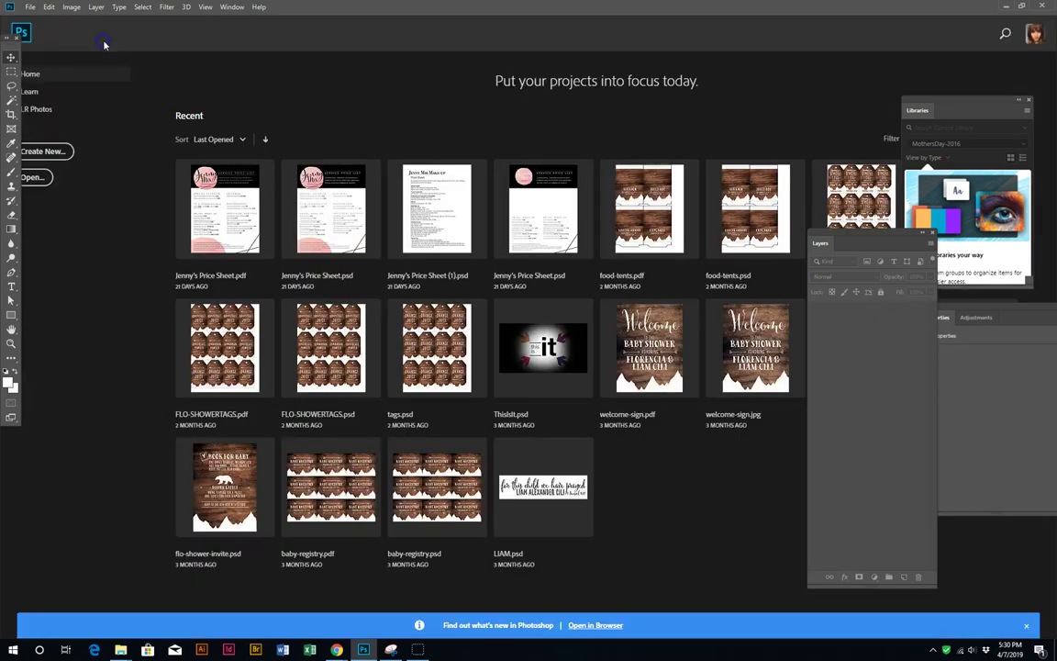
{"action": "left_click", "coordinate": [71, 150]}
{"action": "left_click", "coordinate": [744, 271]}
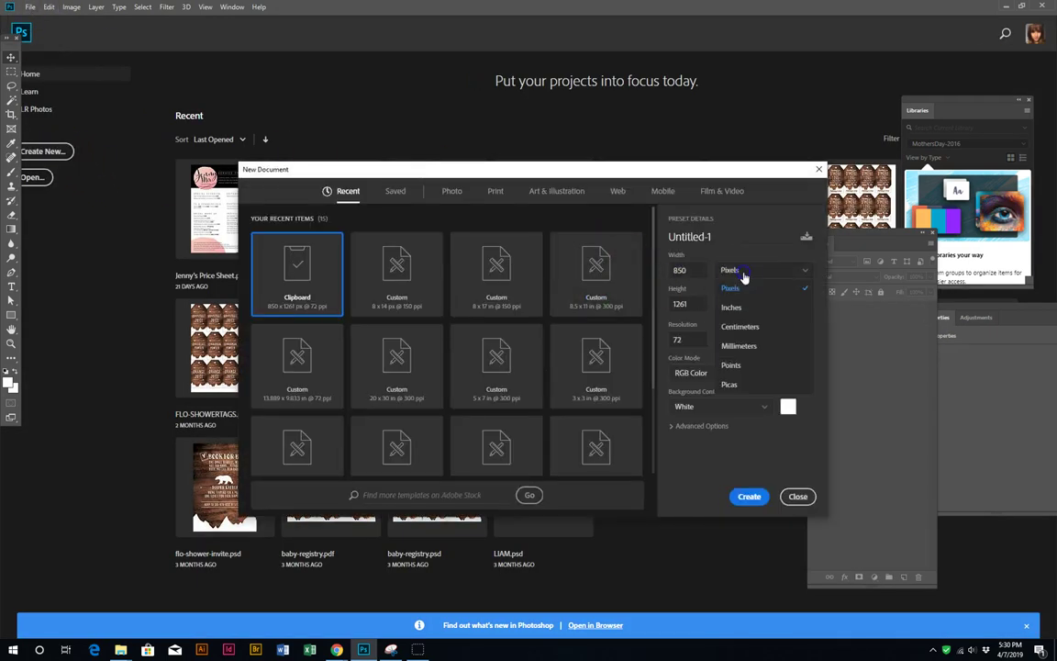
{"action": "left_click", "coordinate": [741, 310]}
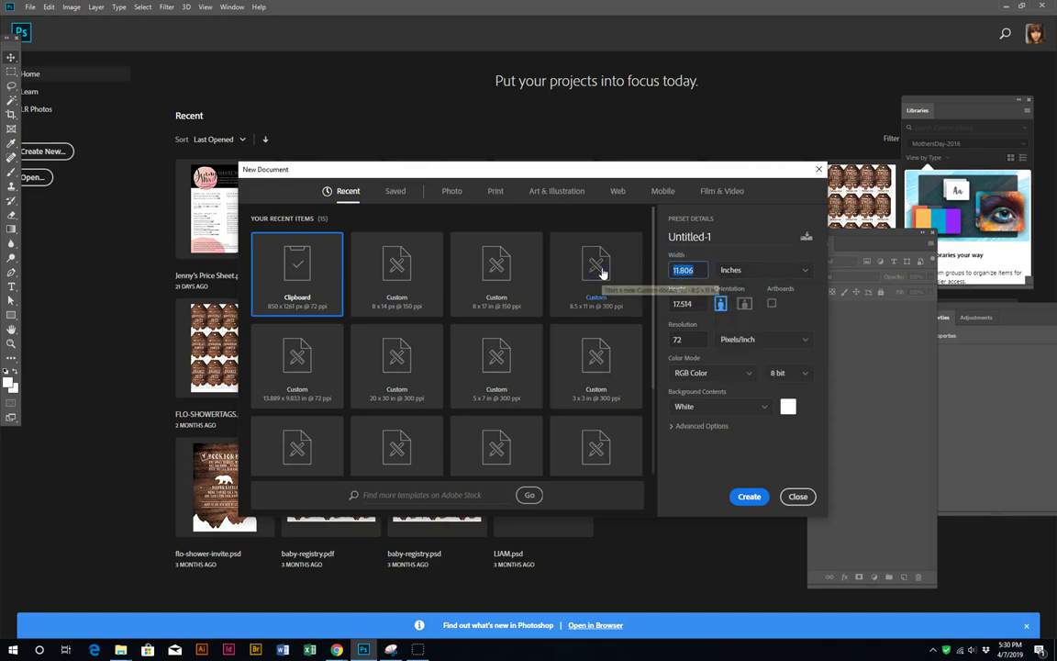
{"action": "type", "text": "8"}
{"action": "left_click", "coordinate": [688, 304]}
{"action": "type", "text": "14"}
{"action": "left_click", "coordinate": [696, 341]}
{"action": "type", "text": "150"}
{"action": "left_click", "coordinate": [679, 371]}
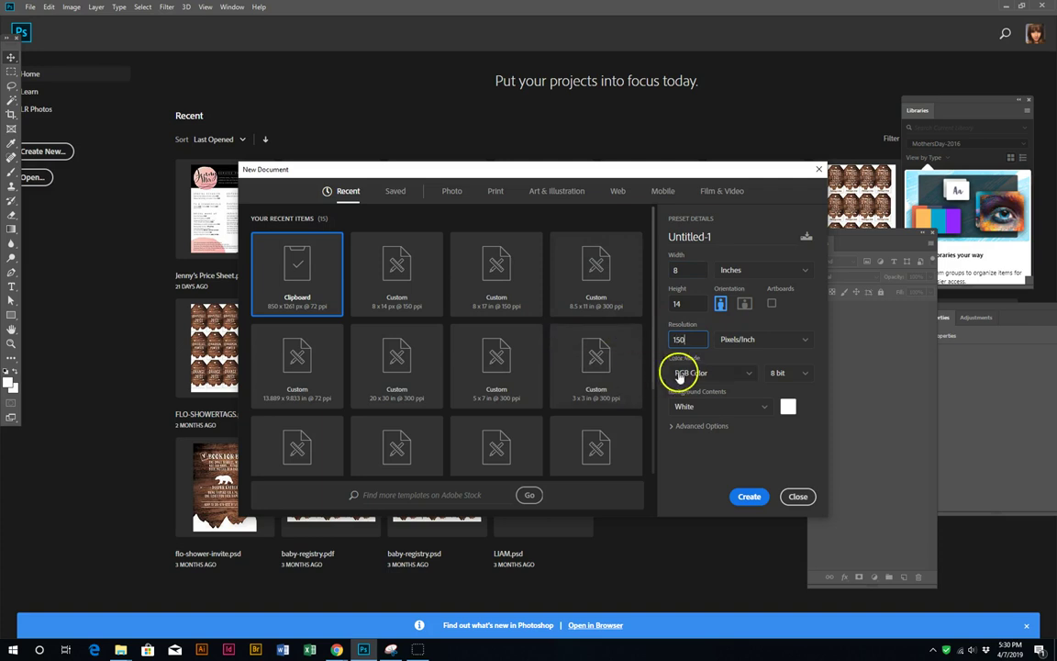
{"action": "left_click", "coordinate": [715, 450]}
{"action": "key", "text": "Return"}
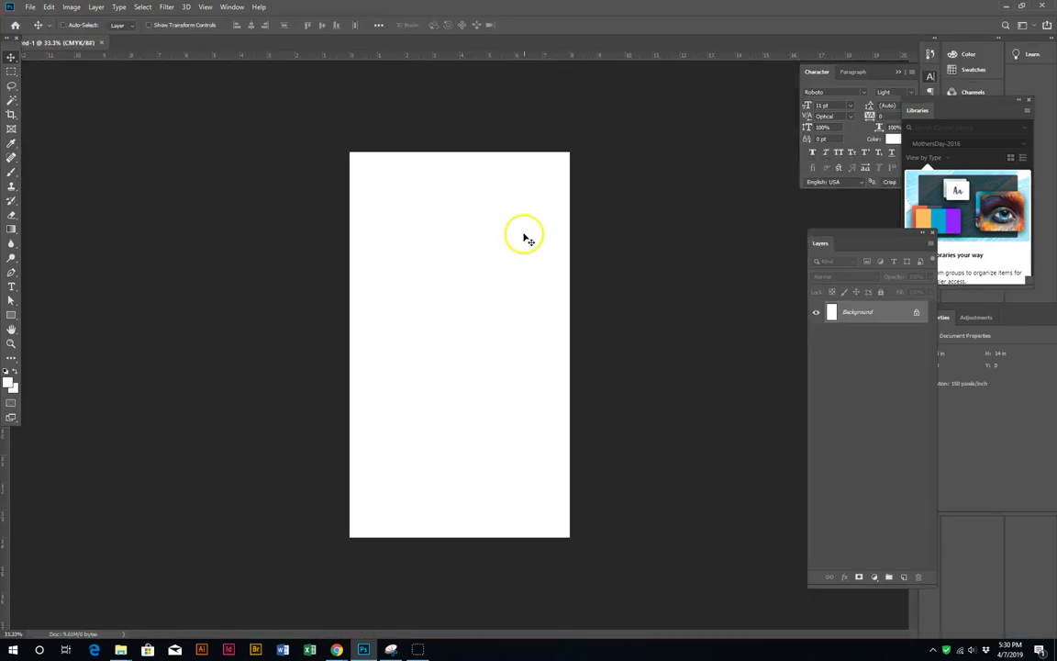
Step: Paste the poster at the canvas top-left and scale it to fill the width
{"action": "key", "text": "ctrl+v"}
{"action": "left_click_drag", "start_coordinate": [490, 365], "coordinate": [436, 237]}
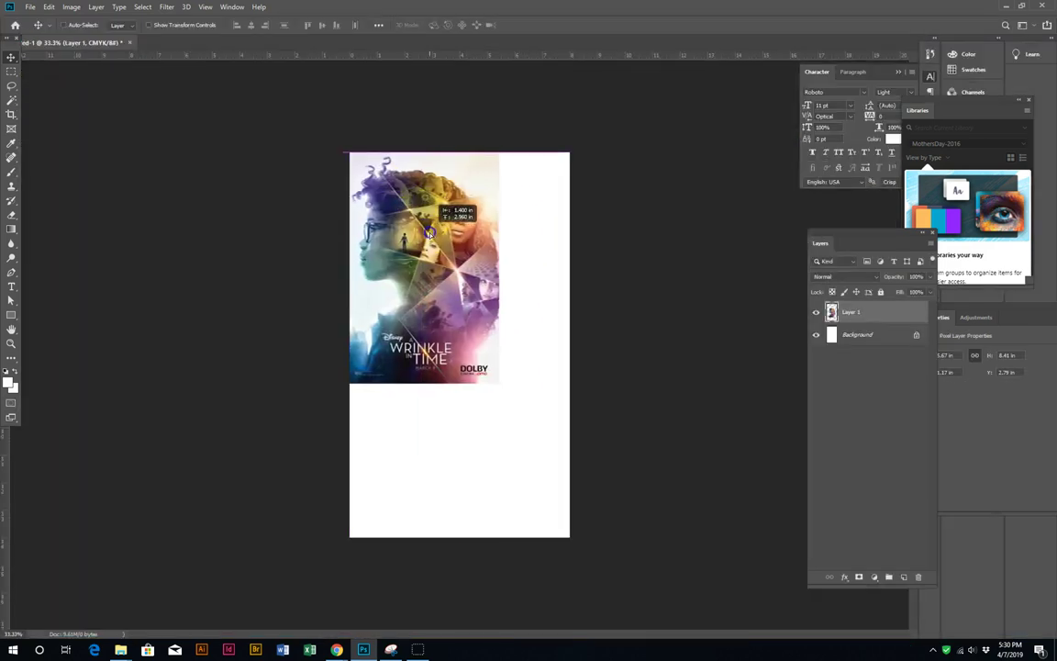
{"action": "key", "text": "ctrl+t"}
{"action": "left_click_drag", "start_coordinate": [505, 382], "coordinate": [567, 479]}
{"action": "key", "text": "Return"}
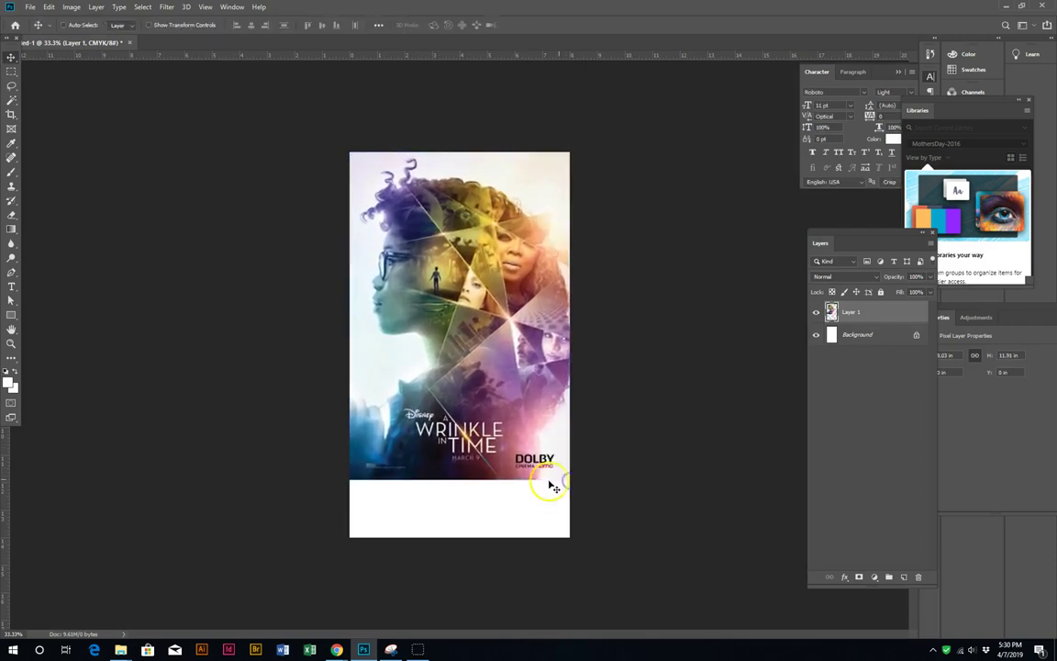
Step: Crop the canvas bottom to the poster's edge and zoom in on the poster
{"action": "key", "text": "c"}
{"action": "left_click_drag", "start_coordinate": [458, 537], "coordinate": [461, 508]}
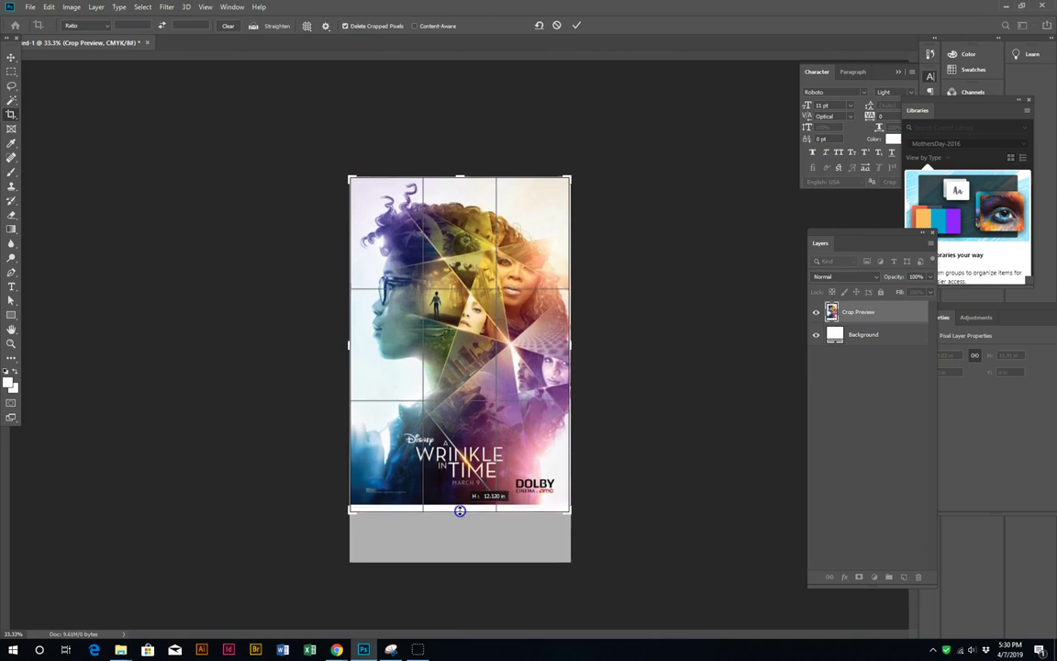
{"action": "key", "text": "Return"}
{"action": "key", "text": "z"}
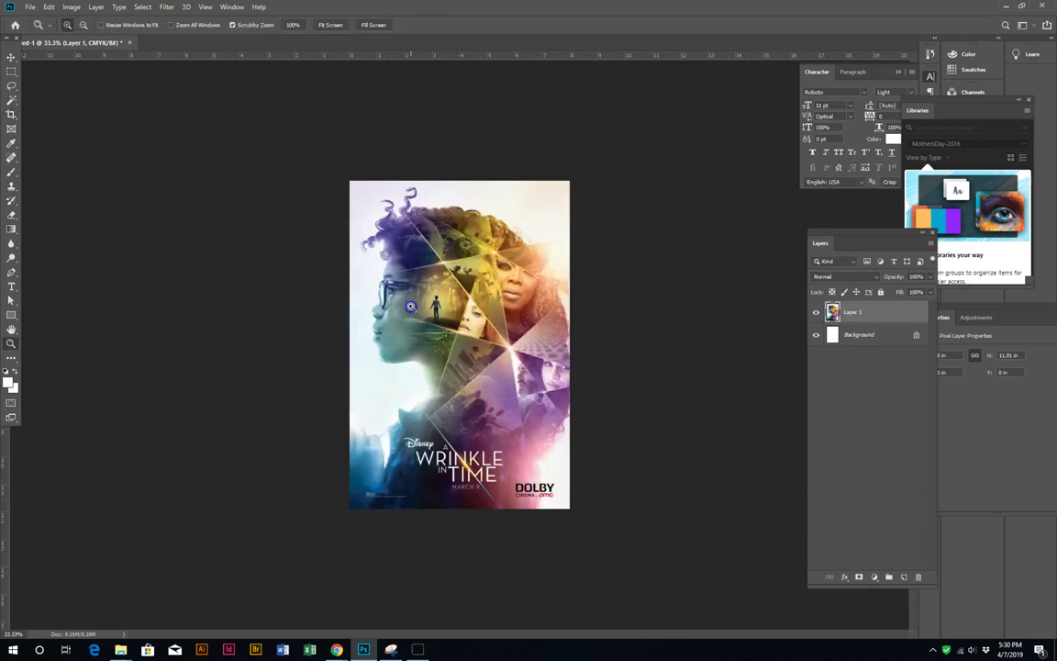
{"action": "left_click", "coordinate": [107, 124]}
{"action": "left_click", "coordinate": [10, 52]}
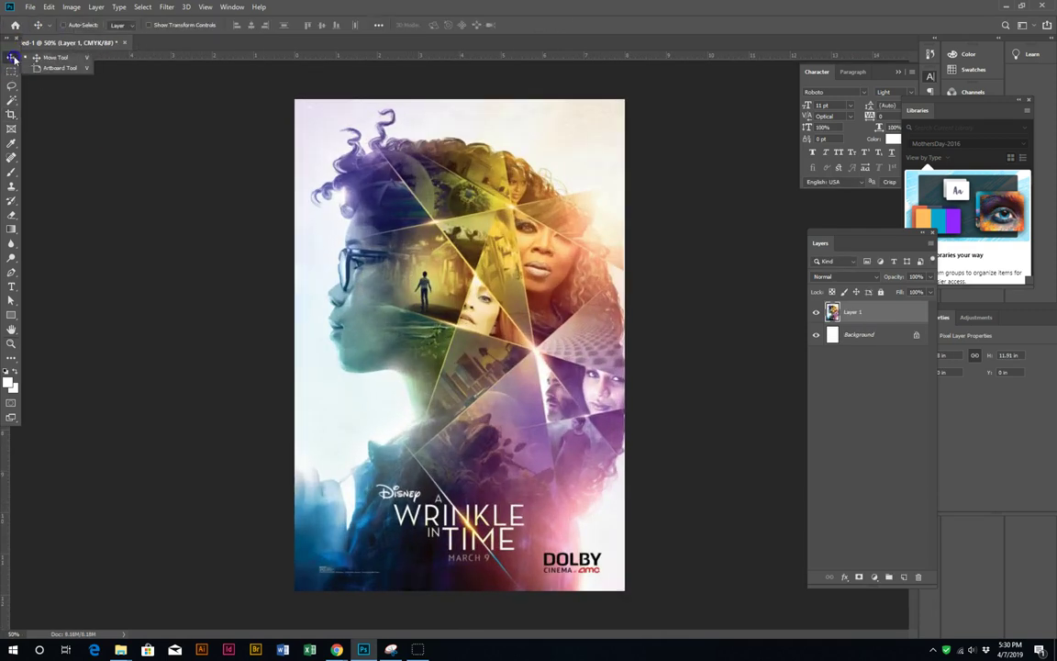
{"action": "left_click", "coordinate": [63, 69]}
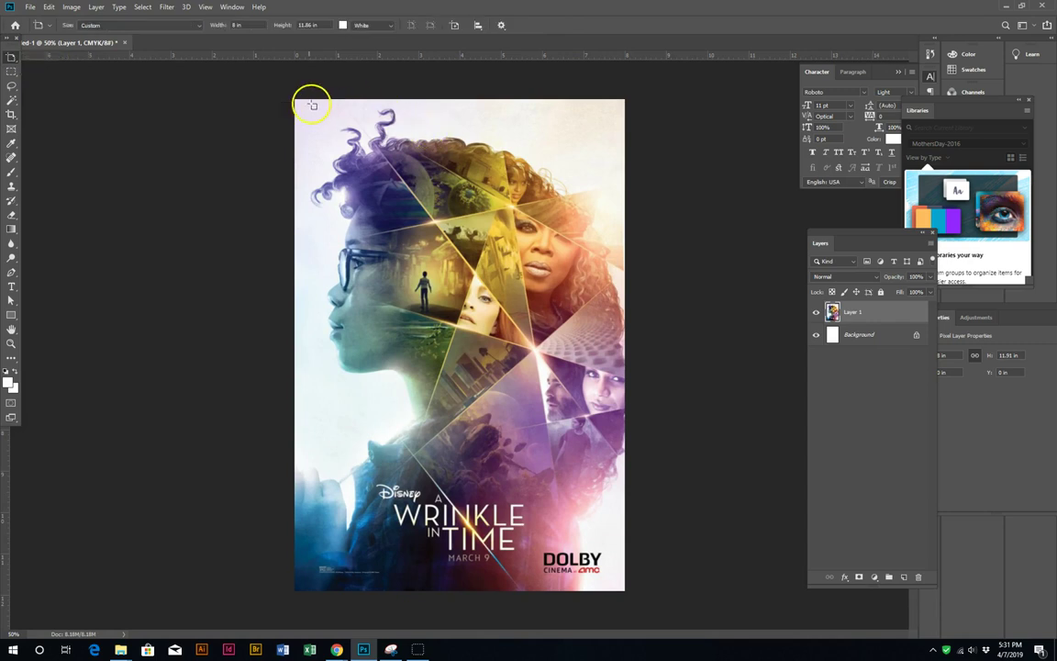
Step: Make Artboard 1 around the poster, add blank Artboard 2, dock Layers, and close Character
{"action": "left_click_drag", "start_coordinate": [296, 101], "coordinate": [625, 590]}
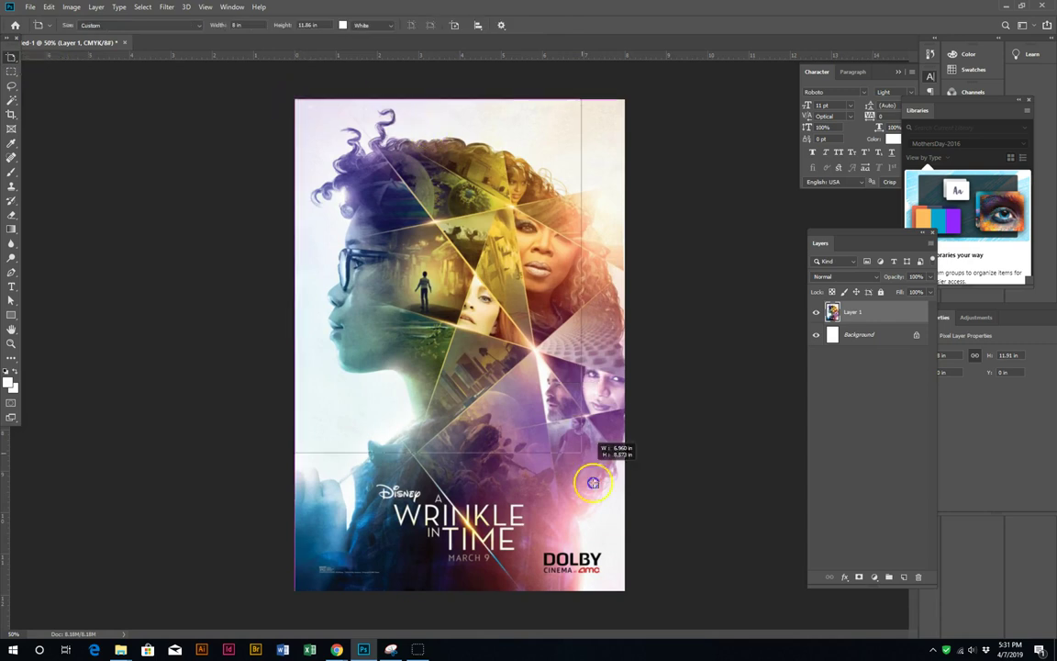
{"action": "left_click", "coordinate": [268, 344]}
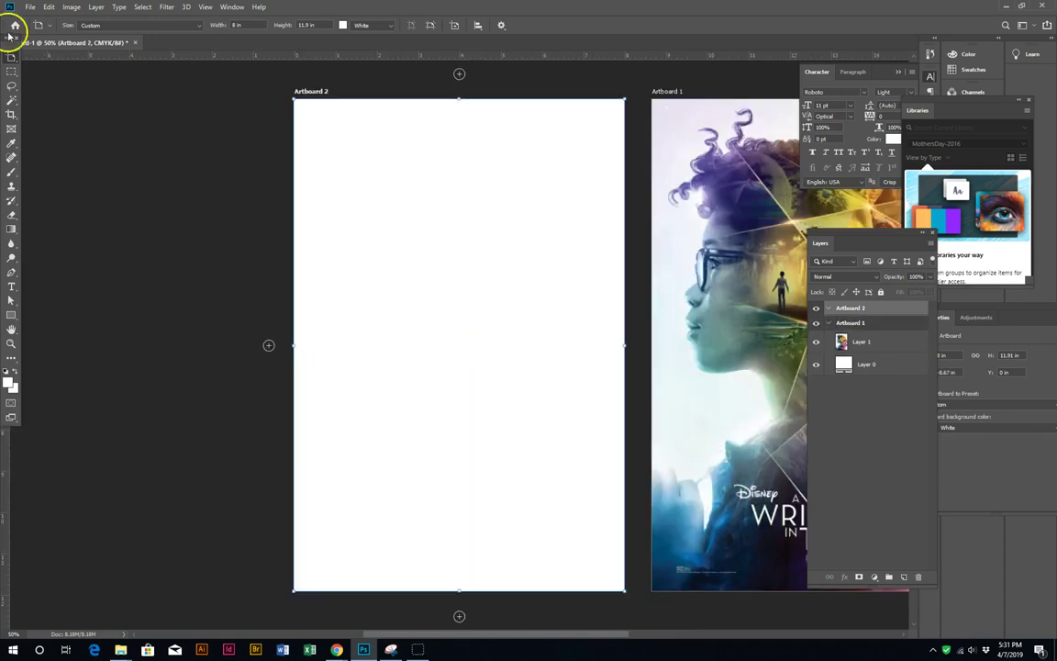
{"action": "right_click", "coordinate": [14, 62]}
{"action": "left_click", "coordinate": [46, 54]}
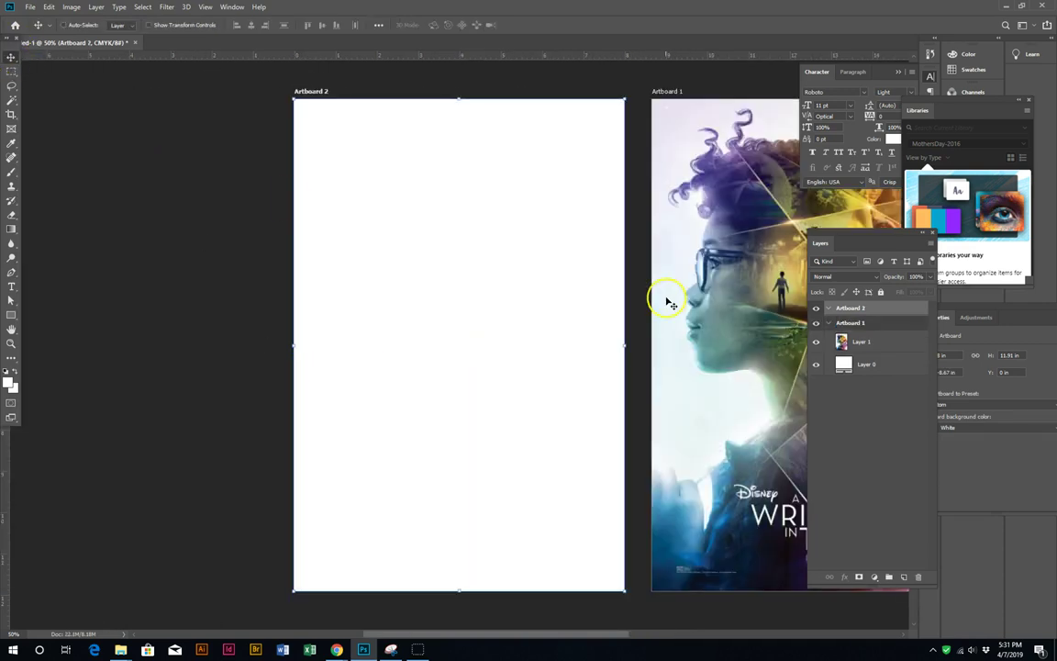
{"action": "left_click_drag", "start_coordinate": [622, 293], "coordinate": [472, 297]}
{"action": "left_click", "coordinate": [14, 57]}
{"action": "left_click_drag", "start_coordinate": [825, 237], "coordinate": [898, 70]}
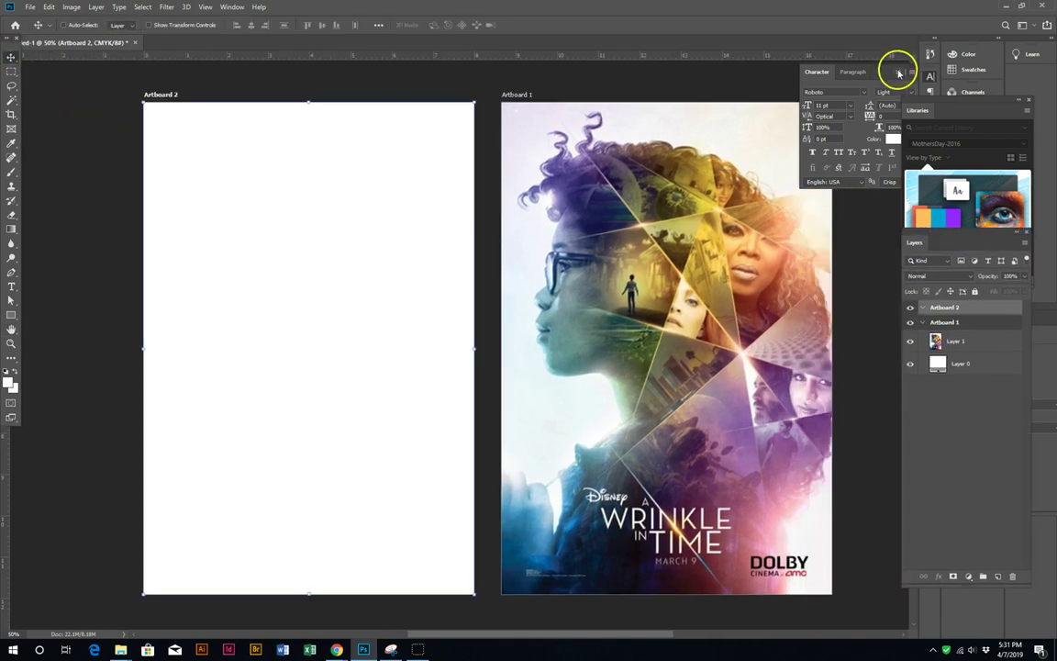
{"action": "left_click", "coordinate": [900, 73]}
{"action": "mouse_move", "coordinate": [337, 650]}
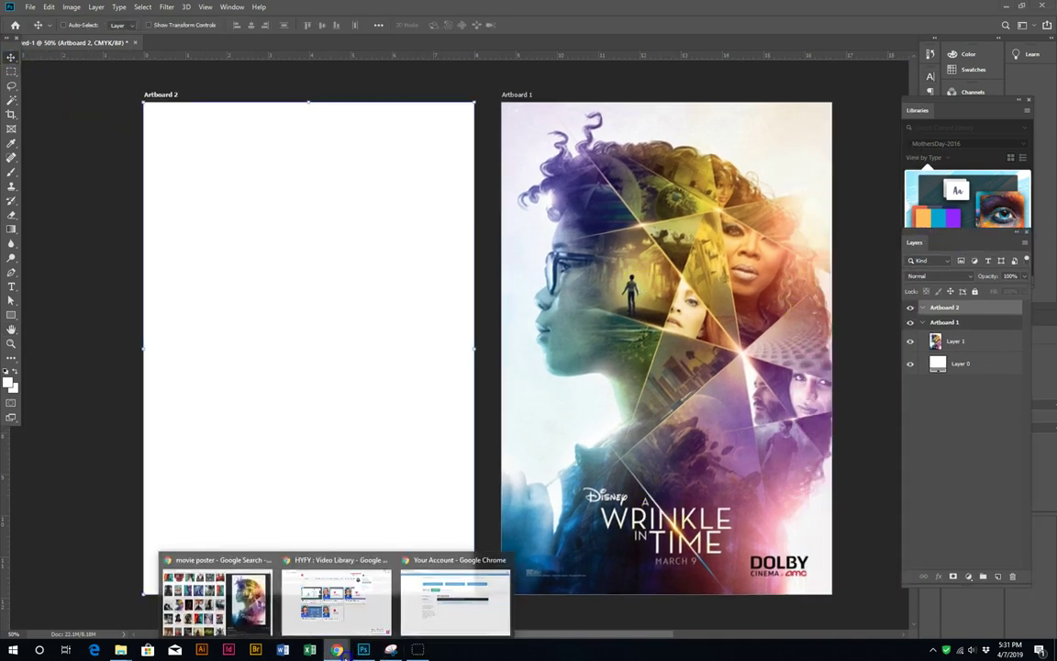
Step: Return to the Pexels photo results tab and browse through the images
{"action": "left_click", "coordinate": [175, 551]}
{"action": "left_click", "coordinate": [66, 8]}
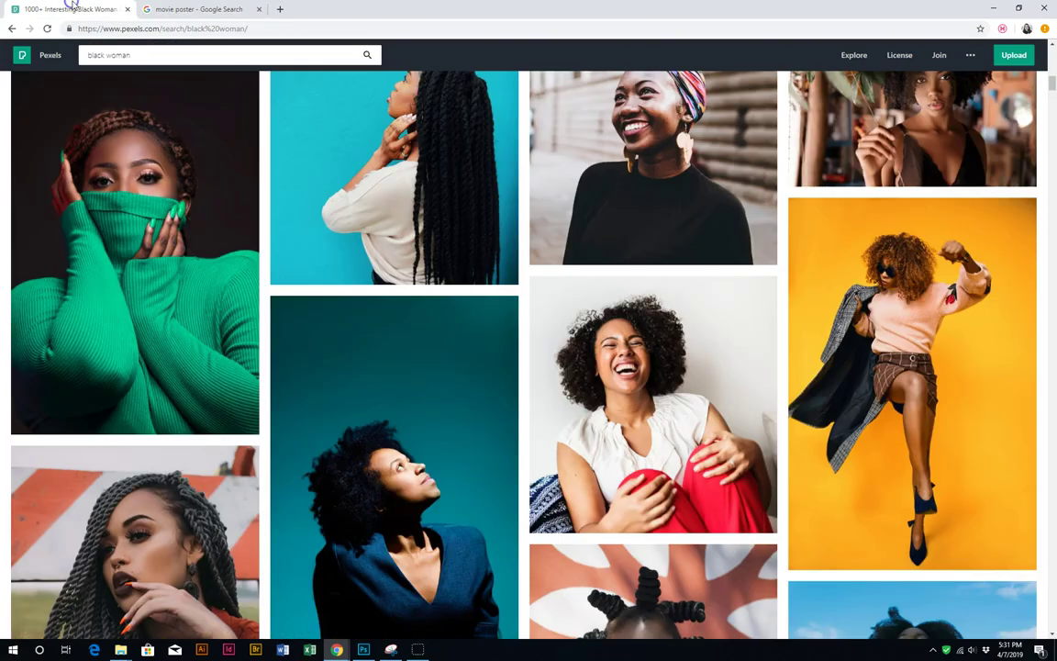
{"action": "double_click", "coordinate": [131, 29]}
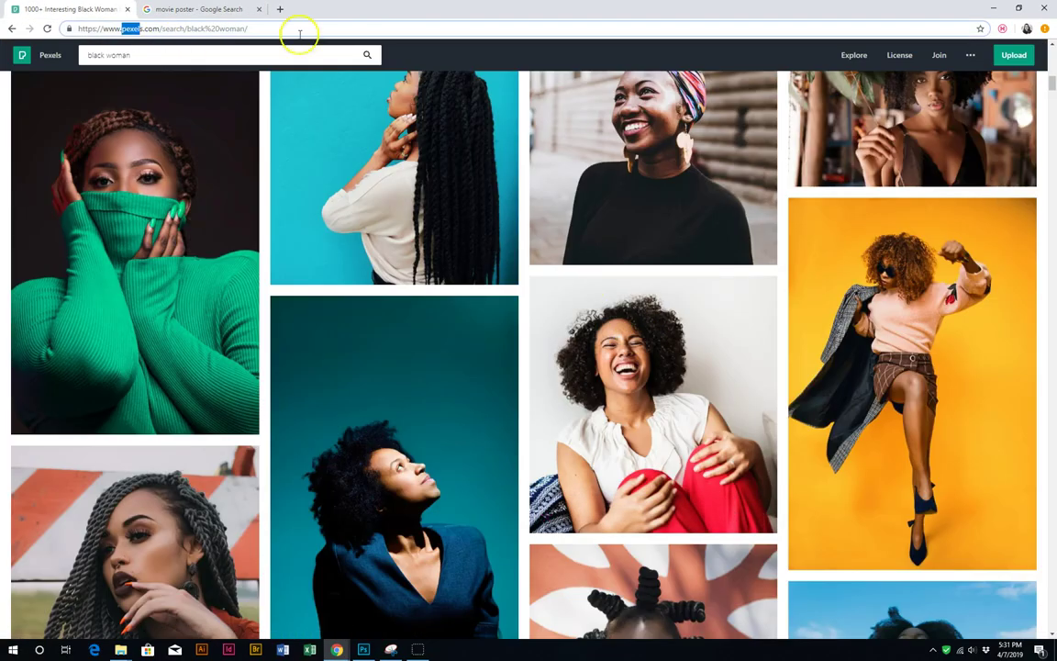
{"action": "scroll", "coordinate": [815, 390], "scroll_direction": "up", "scroll_amount": 5}
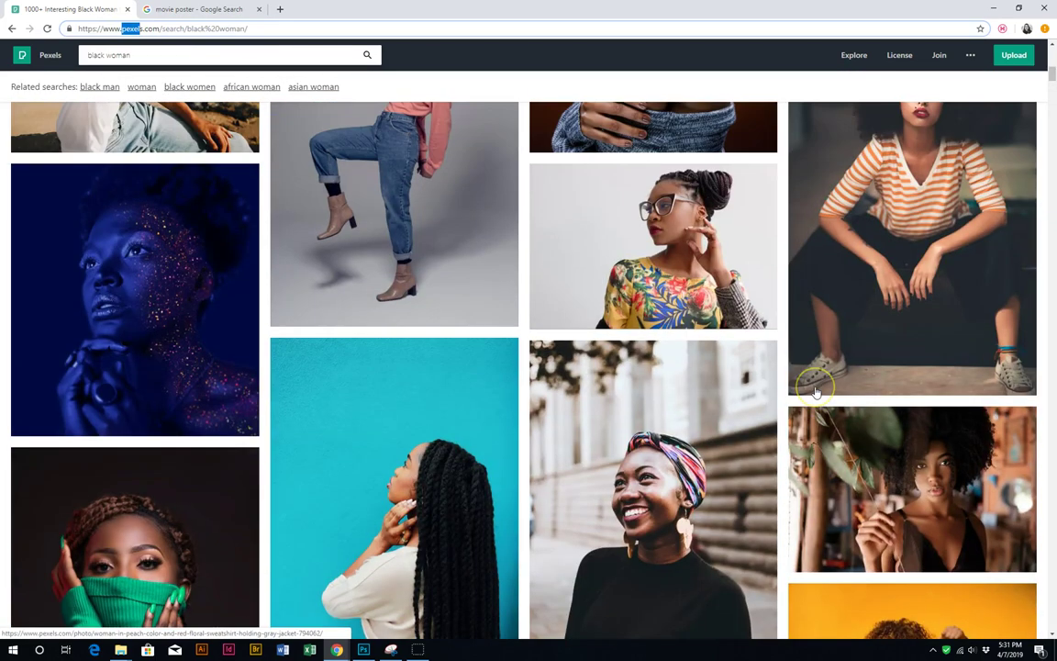
{"action": "scroll", "coordinate": [815, 390], "scroll_direction": "up", "scroll_amount": 3}
{"action": "scroll", "coordinate": [815, 392], "scroll_direction": "up", "scroll_amount": 2}
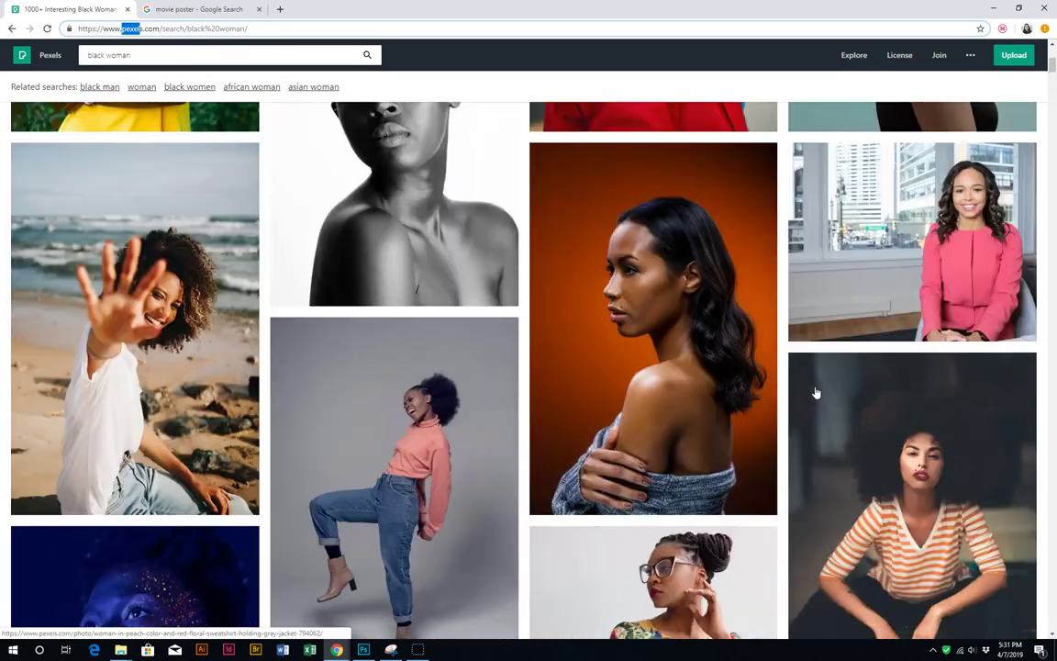
{"action": "scroll", "coordinate": [815, 391], "scroll_direction": "up", "scroll_amount": 3}
{"action": "scroll", "coordinate": [815, 392], "scroll_direction": "up", "scroll_amount": 2}
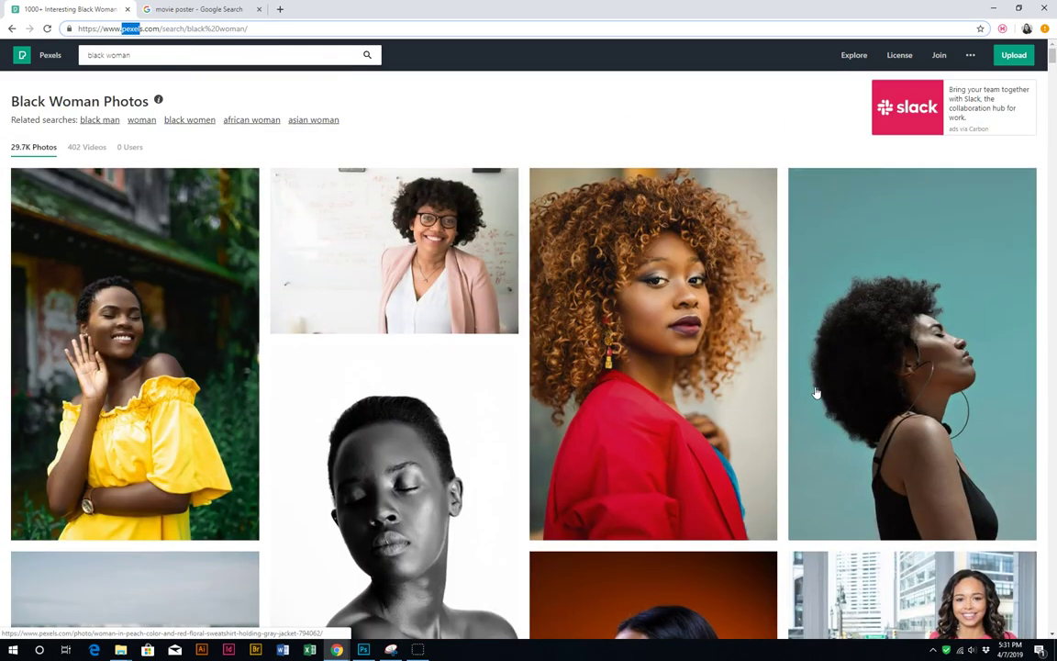
{"action": "mouse_move", "coordinate": [912, 353]}
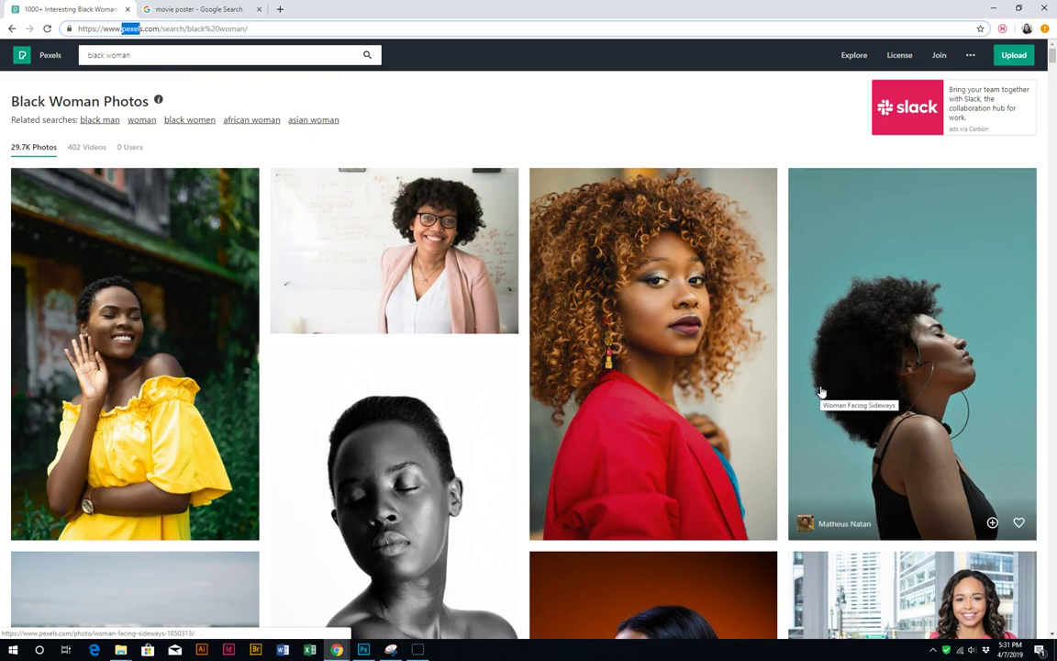
{"action": "scroll", "coordinate": [923, 384], "scroll_direction": "down", "scroll_amount": 5}
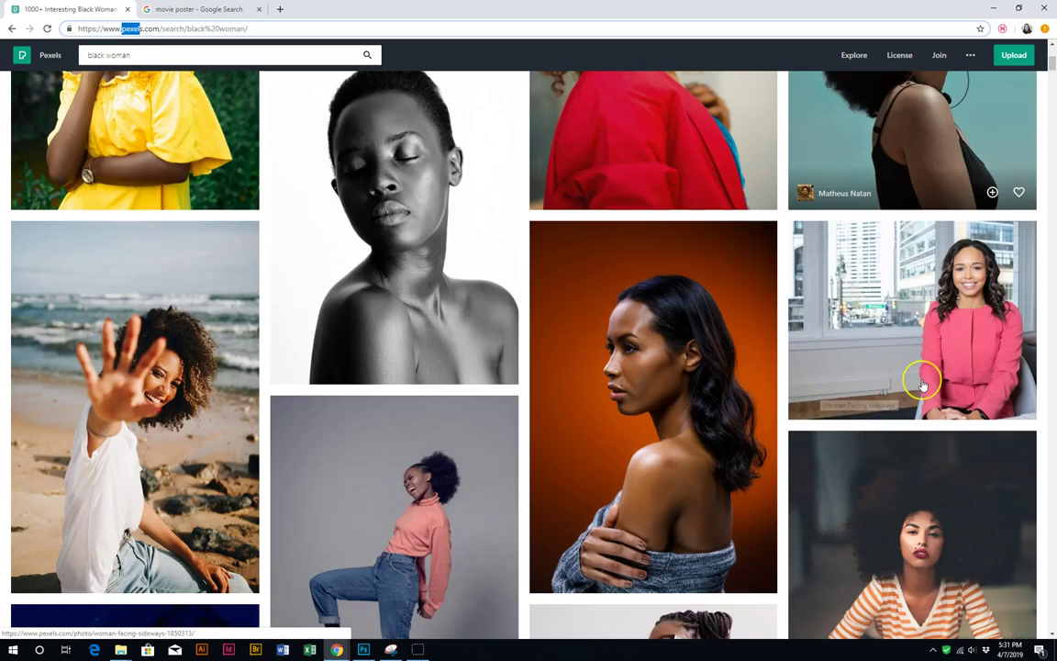
{"action": "scroll", "coordinate": [923, 384], "scroll_direction": "down", "scroll_amount": 5}
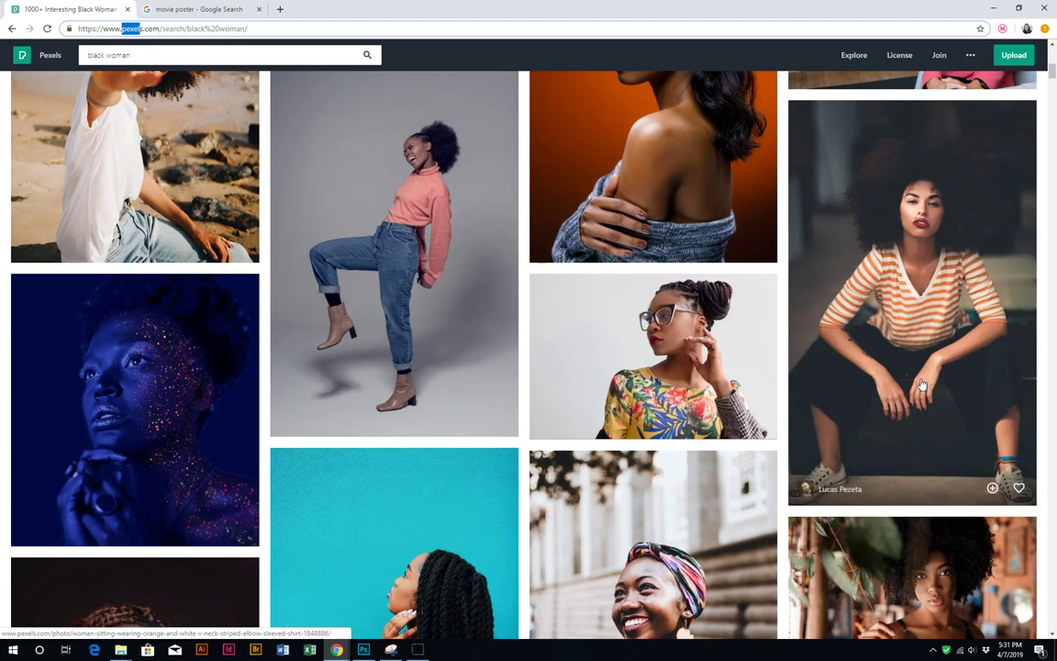
{"action": "scroll", "coordinate": [923, 383], "scroll_direction": "down", "scroll_amount": 5}
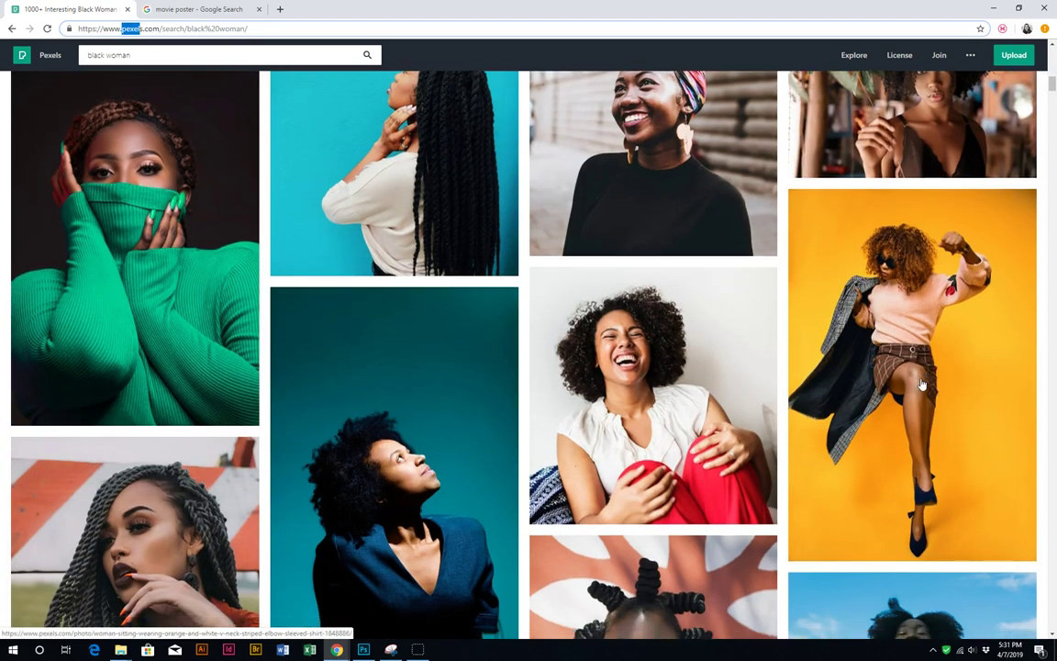
{"action": "scroll", "coordinate": [923, 384], "scroll_direction": "down", "scroll_amount": 6}
{"action": "scroll", "coordinate": [923, 383], "scroll_direction": "down", "scroll_amount": 4}
{"action": "scroll", "coordinate": [923, 384], "scroll_direction": "down", "scroll_amount": 3}
{"action": "scroll", "coordinate": [923, 384], "scroll_direction": "down", "scroll_amount": 4}
{"action": "scroll", "coordinate": [923, 383], "scroll_direction": "down", "scroll_amount": 5}
{"action": "scroll", "coordinate": [923, 383], "scroll_direction": "down", "scroll_amount": 2}
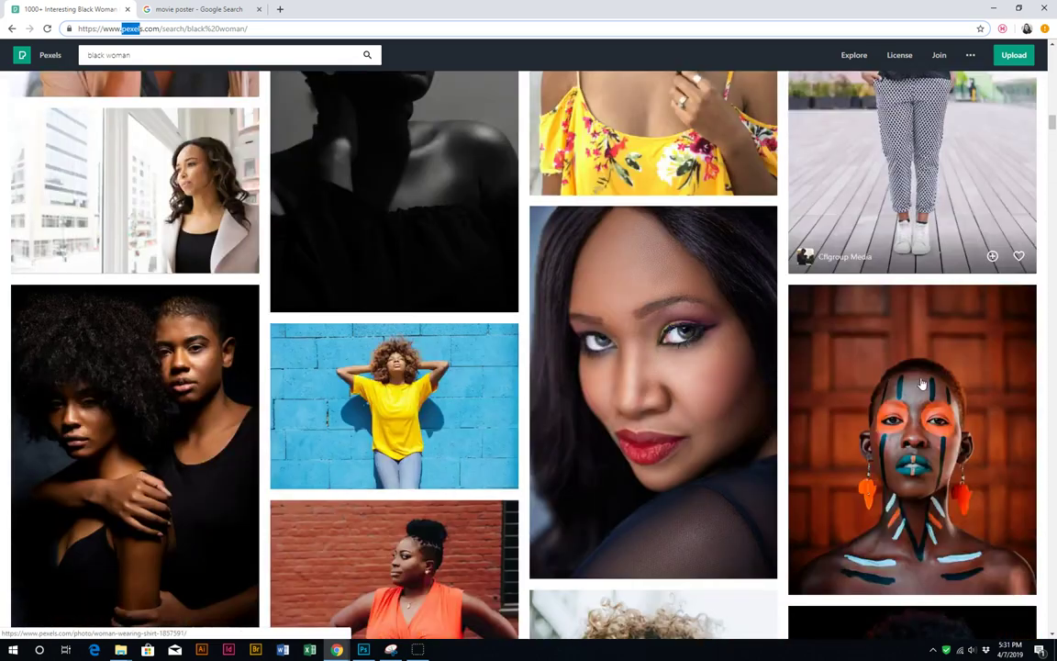
{"action": "scroll", "coordinate": [923, 383], "scroll_direction": "down", "scroll_amount": 2}
{"action": "scroll", "coordinate": [923, 384], "scroll_direction": "down", "scroll_amount": 3}
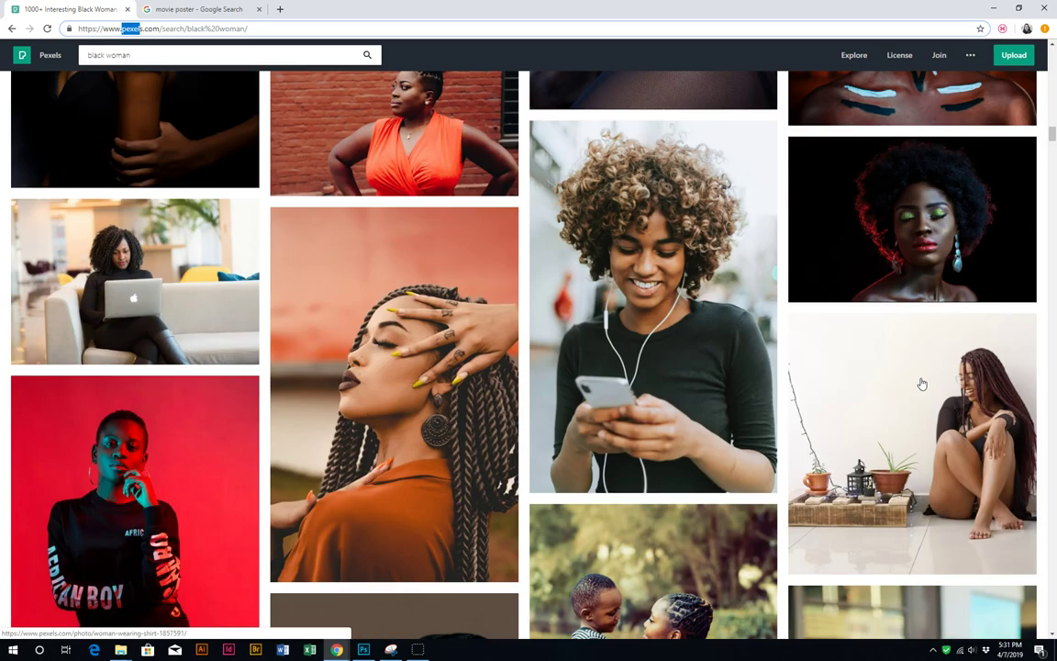
{"action": "scroll", "coordinate": [923, 383], "scroll_direction": "down", "scroll_amount": 3}
{"action": "scroll", "coordinate": [923, 383], "scroll_direction": "down", "scroll_amount": 4}
{"action": "scroll", "coordinate": [923, 384], "scroll_direction": "down", "scroll_amount": 2}
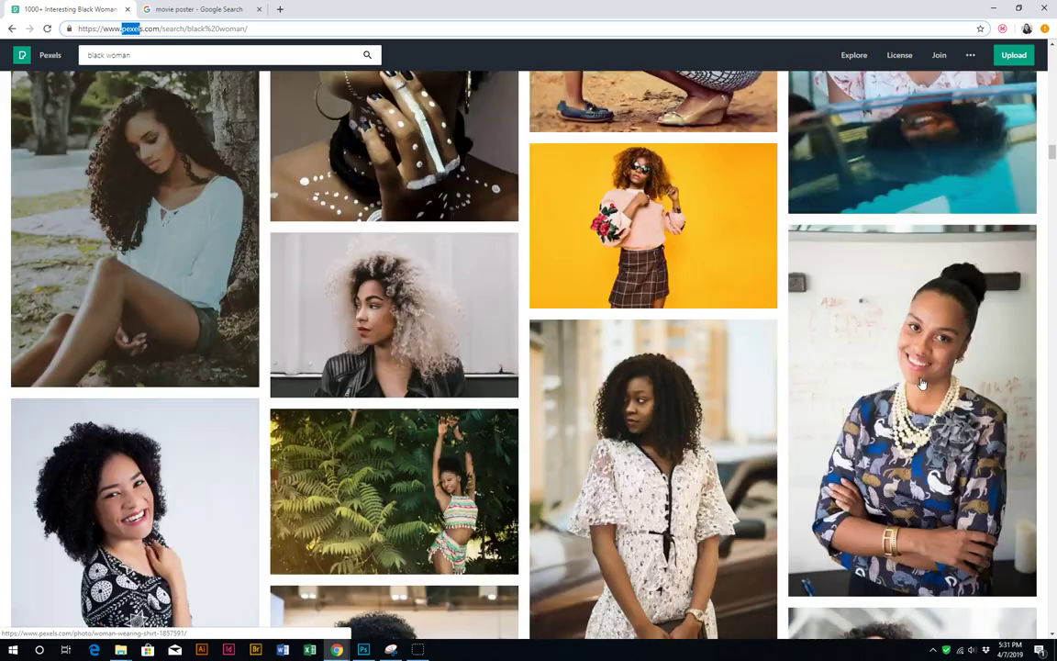
{"action": "scroll", "coordinate": [923, 383], "scroll_direction": "down", "scroll_amount": 2}
{"action": "scroll", "coordinate": [923, 383], "scroll_direction": "down", "scroll_amount": 4}
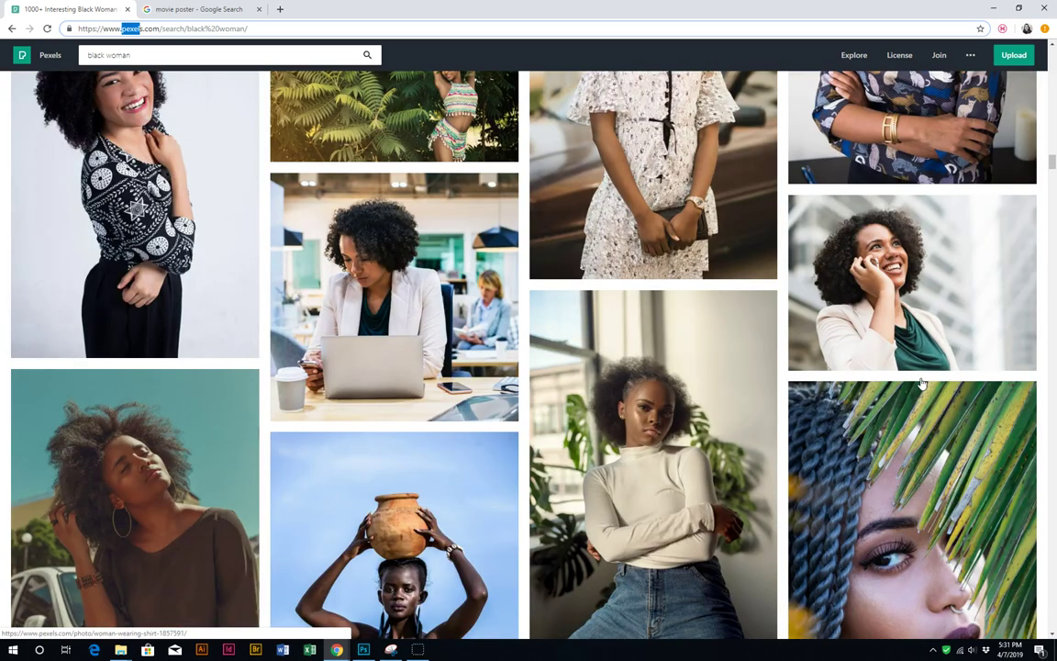
{"action": "scroll", "coordinate": [923, 384], "scroll_direction": "down", "scroll_amount": 5}
{"action": "scroll", "coordinate": [923, 384], "scroll_direction": "down", "scroll_amount": 6}
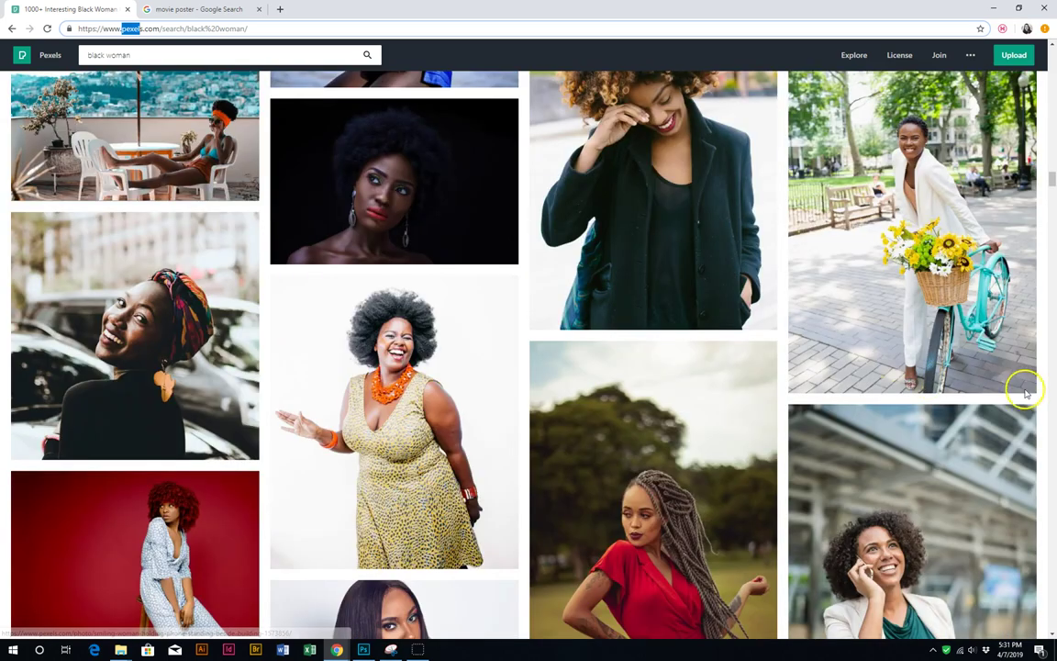
Step: Open the 'Woman Facing Sideways' photo and copy the image
{"action": "left_click", "coordinate": [1052, 180]}
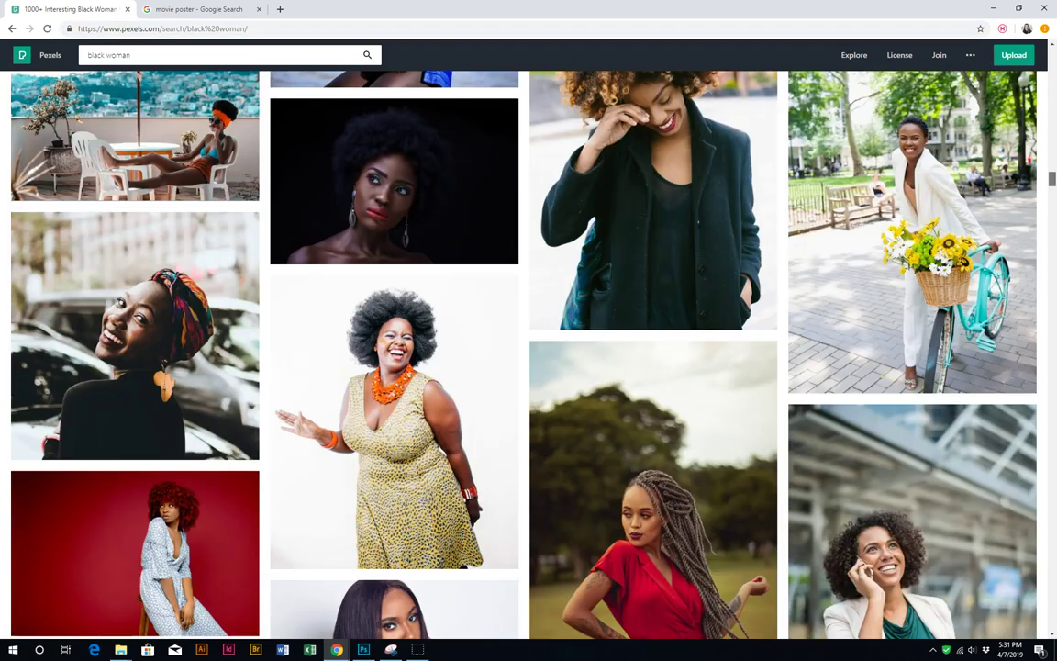
{"action": "left_click_drag", "start_coordinate": [1044, 16], "coordinate": [1046, 21]}
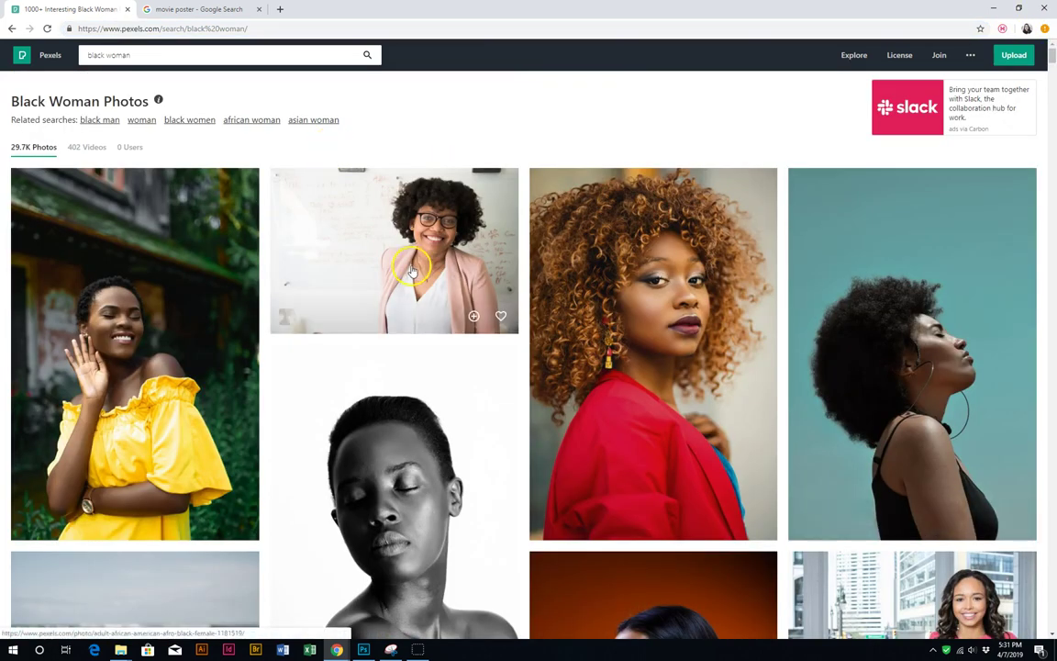
{"action": "scroll", "coordinate": [413, 271], "scroll_direction": "down", "scroll_amount": 2}
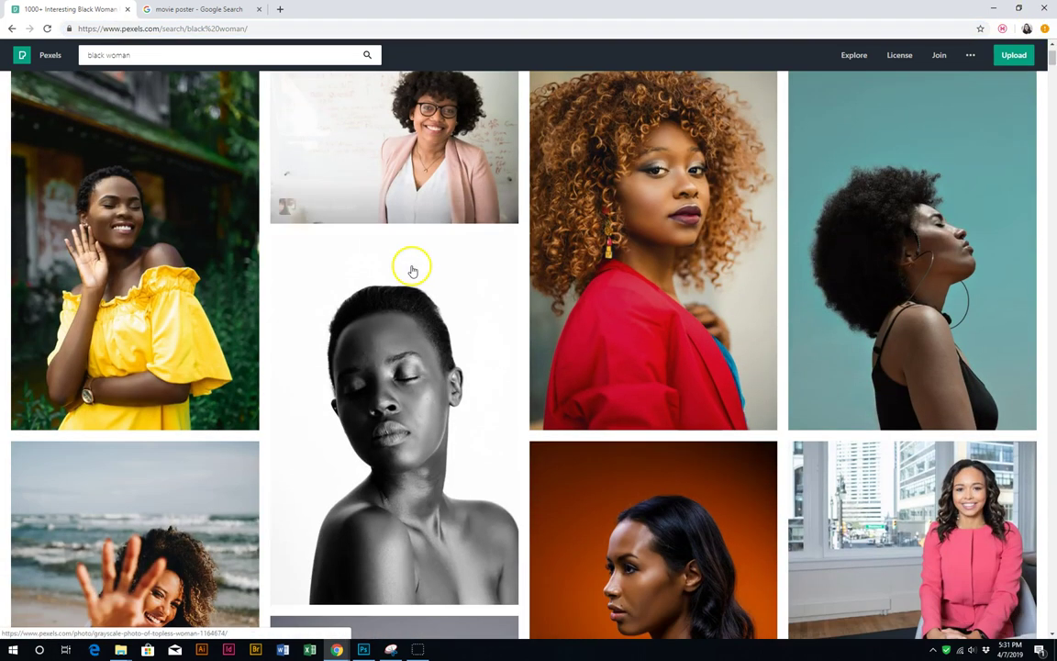
{"action": "left_click", "coordinate": [871, 278]}
{"action": "right_click", "coordinate": [609, 321]}
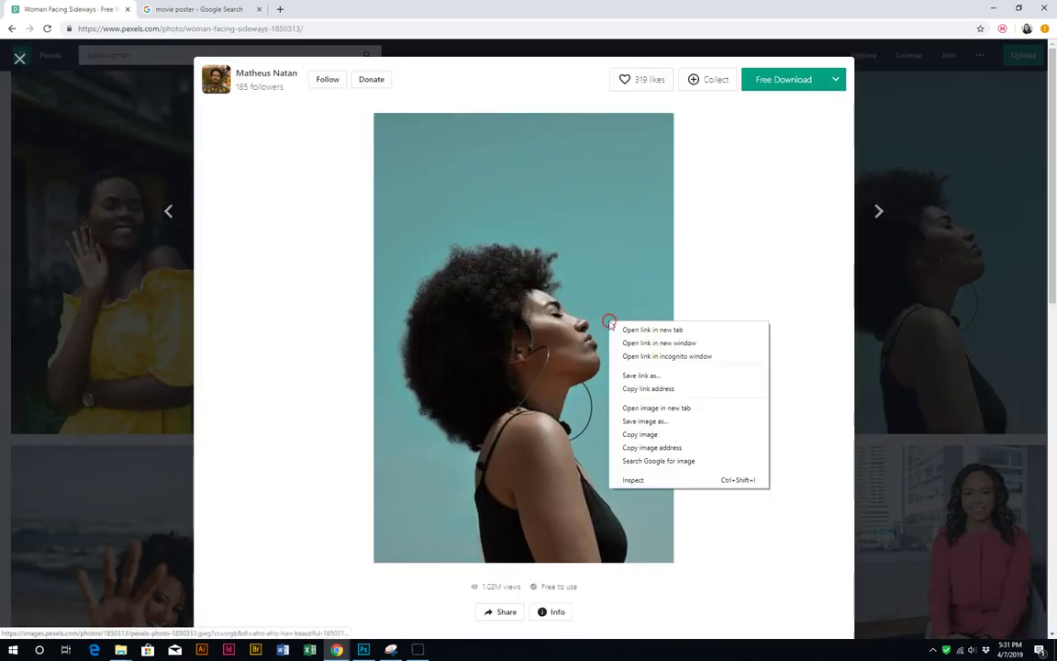
{"action": "left_click", "coordinate": [659, 447]}
Step: Paste the photo onto Artboard 2 and flip it horizontally to face left
{"action": "left_click", "coordinate": [363, 650]}
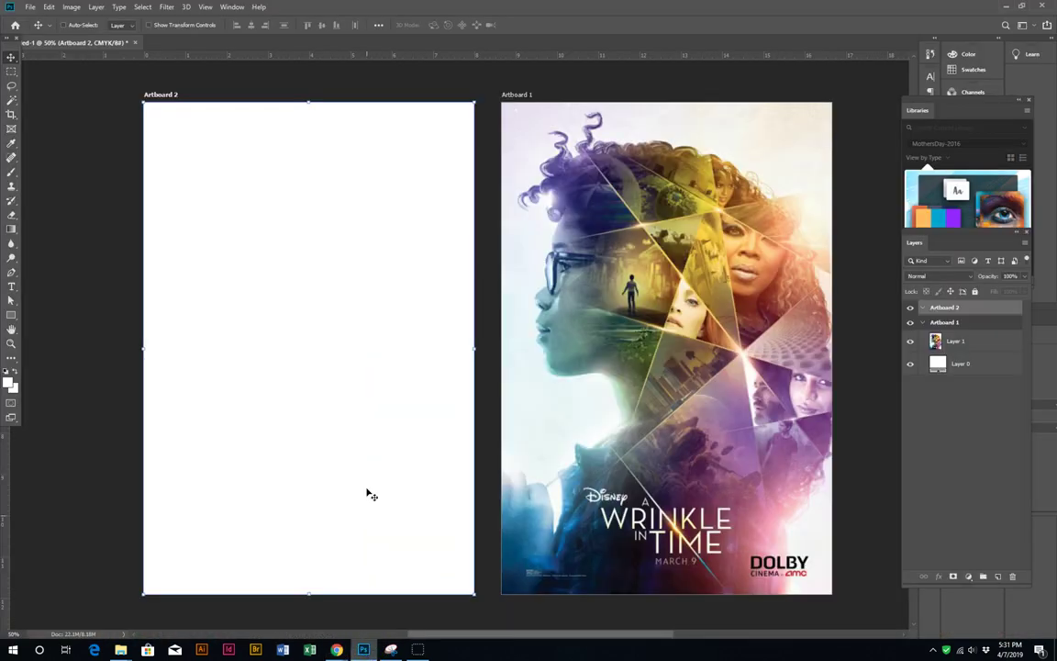
{"action": "key", "text": "ctrl+v"}
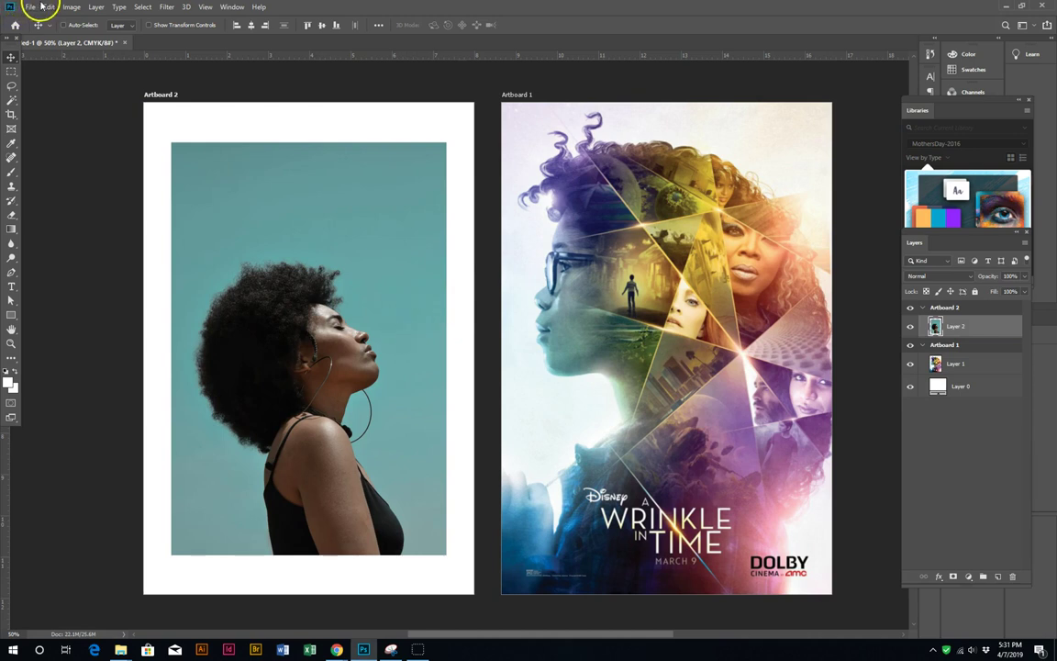
{"action": "left_click", "coordinate": [43, 6]}
{"action": "left_click", "coordinate": [251, 380]}
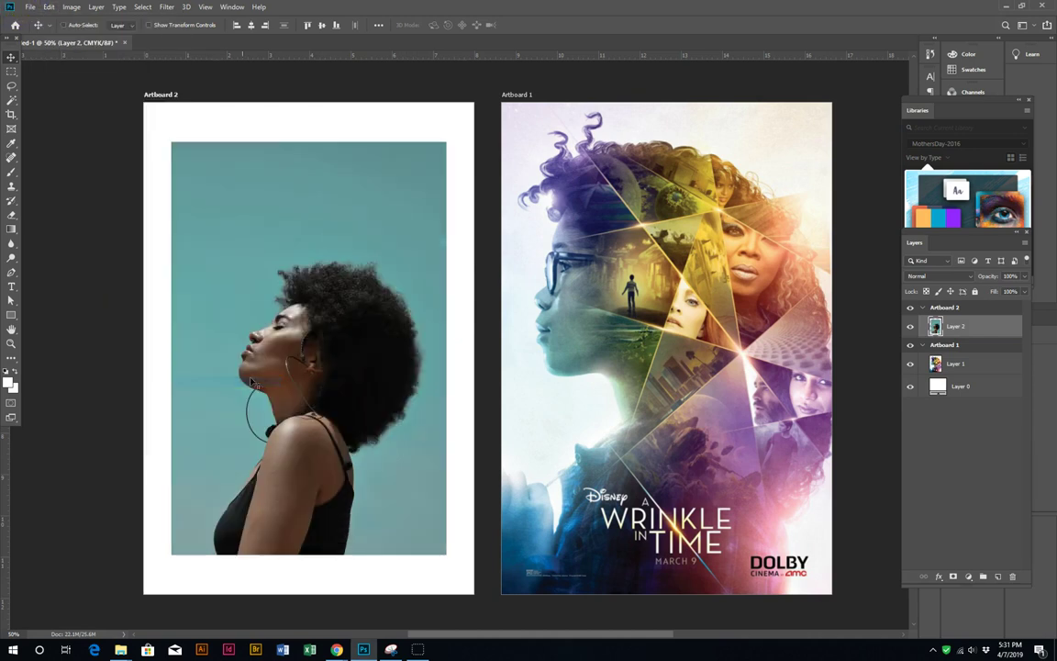
{"action": "left_click_drag", "start_coordinate": [254, 381], "coordinate": [221, 391]}
Step: Enlarge the photo past Artboard 2's edges so it covers the artboard
{"action": "key", "text": "ctrl+t"}
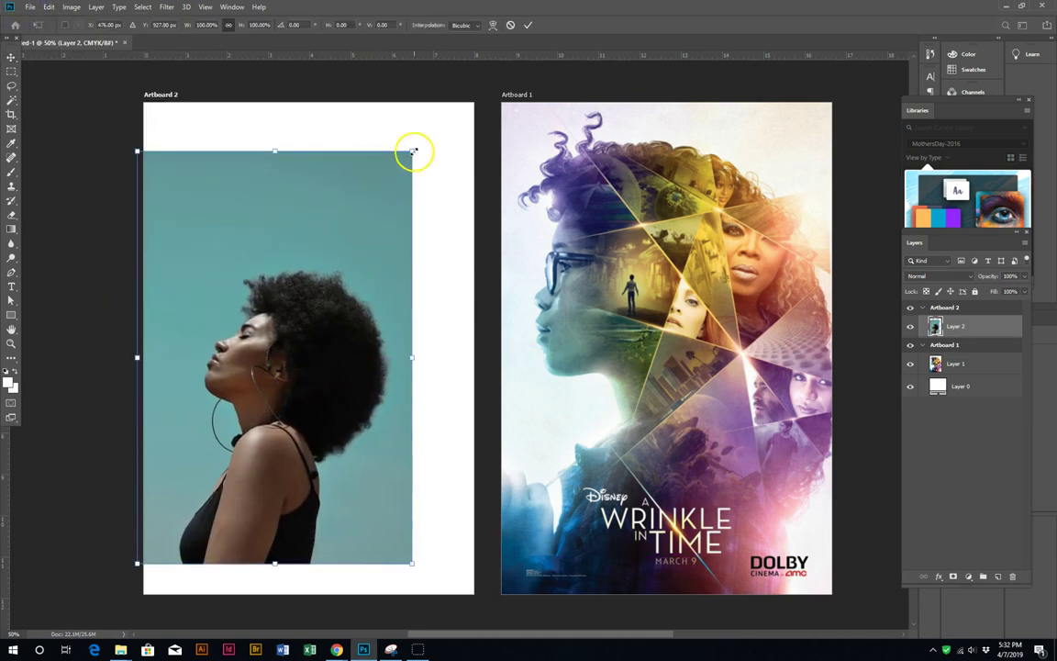
{"action": "left_click_drag", "start_coordinate": [413, 151], "coordinate": [470, 63]}
{"action": "left_click_drag", "start_coordinate": [471, 564], "coordinate": [495, 601]}
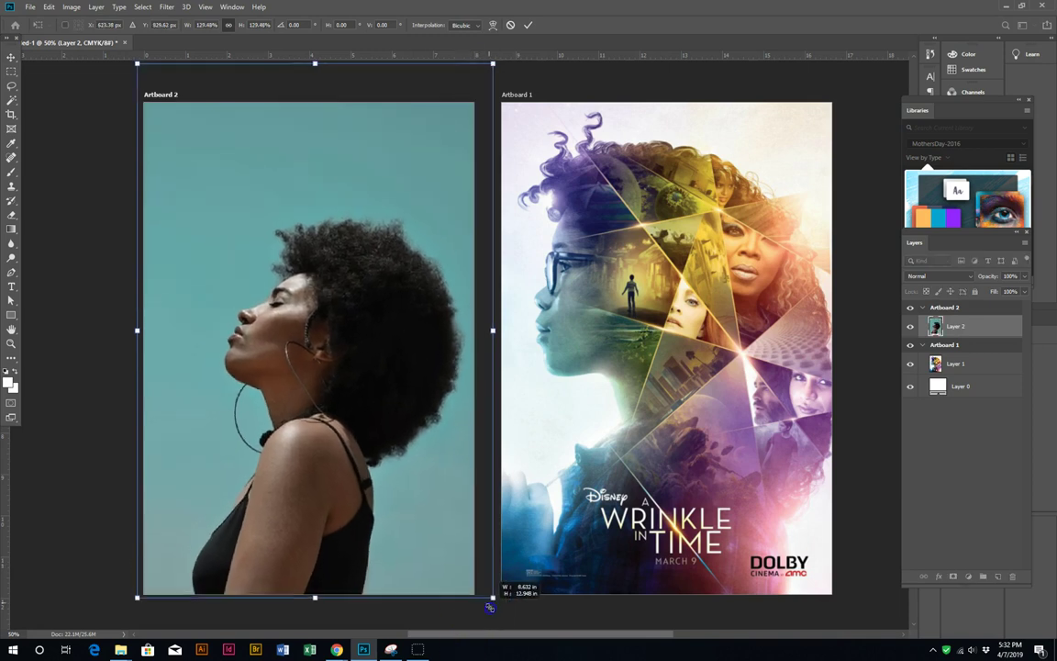
{"action": "key", "text": "Return"}
{"action": "key", "text": "z"}
{"action": "key", "text": "ctrl+minus"}
{"action": "key", "text": "ctrl+1"}
{"action": "left_click", "coordinate": [13, 59]}
{"action": "key", "text": "ctrl+t"}
{"action": "left_click_drag", "start_coordinate": [359, 158], "coordinate": [210, 88]}
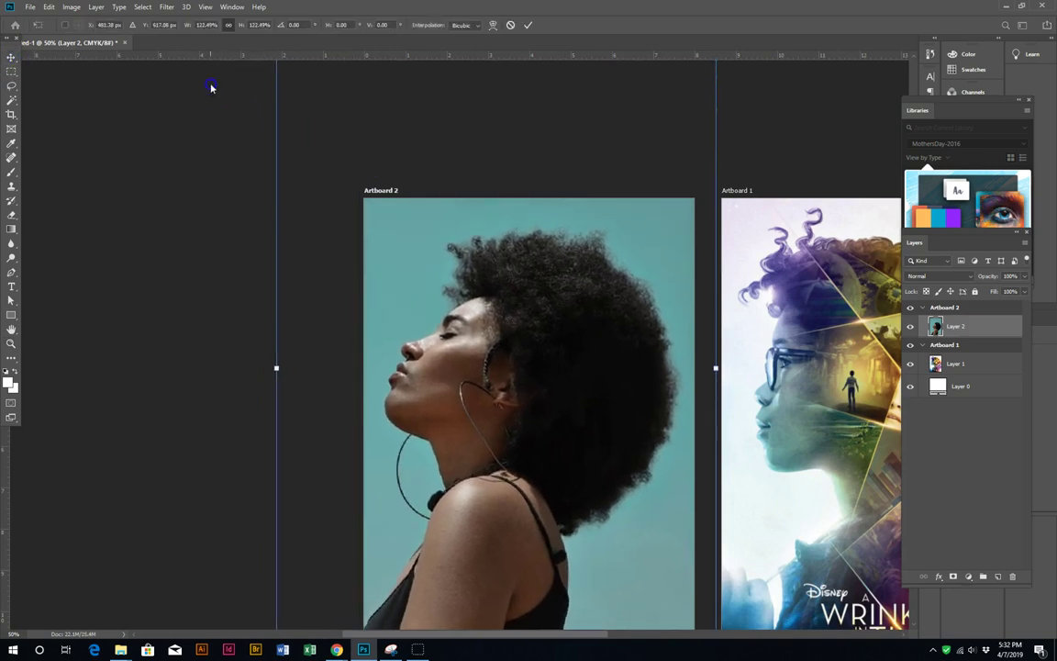
{"action": "key", "text": "Return"}
Step: Spot-heal the mark across the face and zoom out to both artboards
{"action": "key", "text": "j"}
{"action": "left_click_drag", "start_coordinate": [595, 408], "coordinate": [366, 308]}
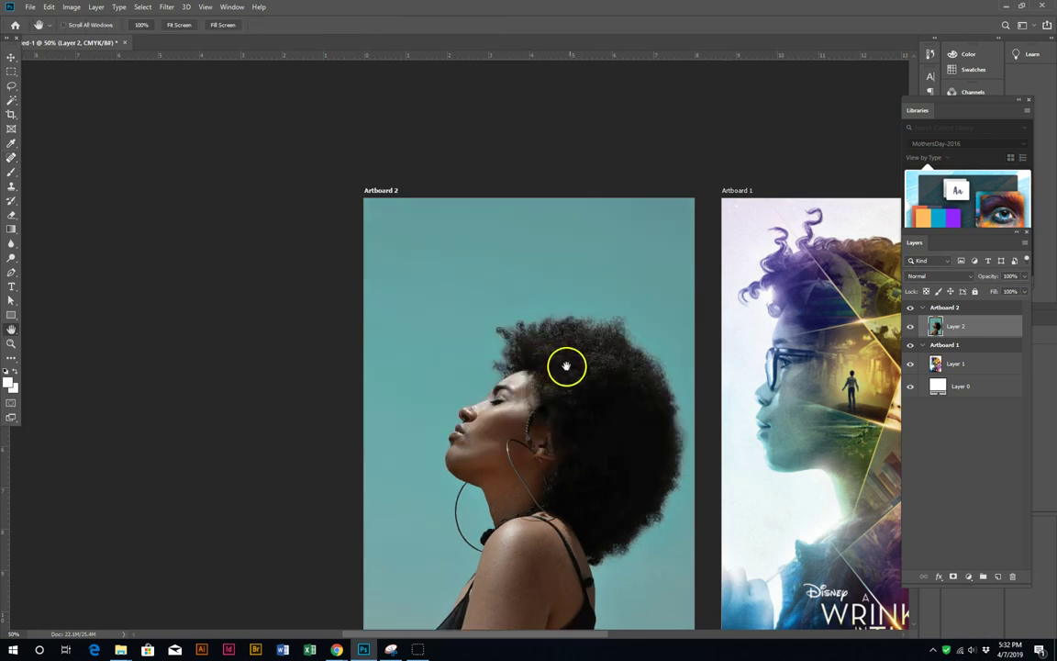
{"action": "mouse_move", "coordinate": [542, 323]}
{"action": "left_mouse_down"}
{"action": "mouse_move", "coordinate": [506, 317]}
{"action": "mouse_move", "coordinate": [548, 354]}
{"action": "left_mouse_up"}
{"action": "key", "text": "ctrl+minus"}
Step: Enlarge, reposition and tilt the photo about 7.5 degrees to reframe the profile
{"action": "left_click", "coordinate": [11, 57]}
{"action": "key", "text": "ctrl+t"}
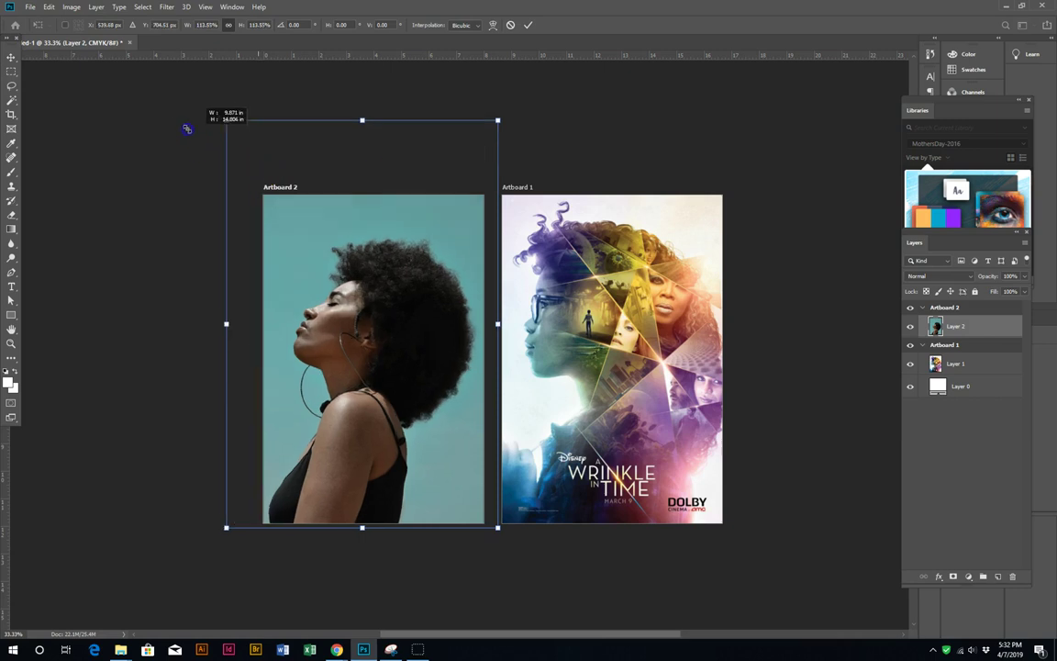
{"action": "left_click_drag", "start_coordinate": [258, 167], "coordinate": [152, 108]}
{"action": "left_click_drag", "start_coordinate": [371, 399], "coordinate": [396, 401]}
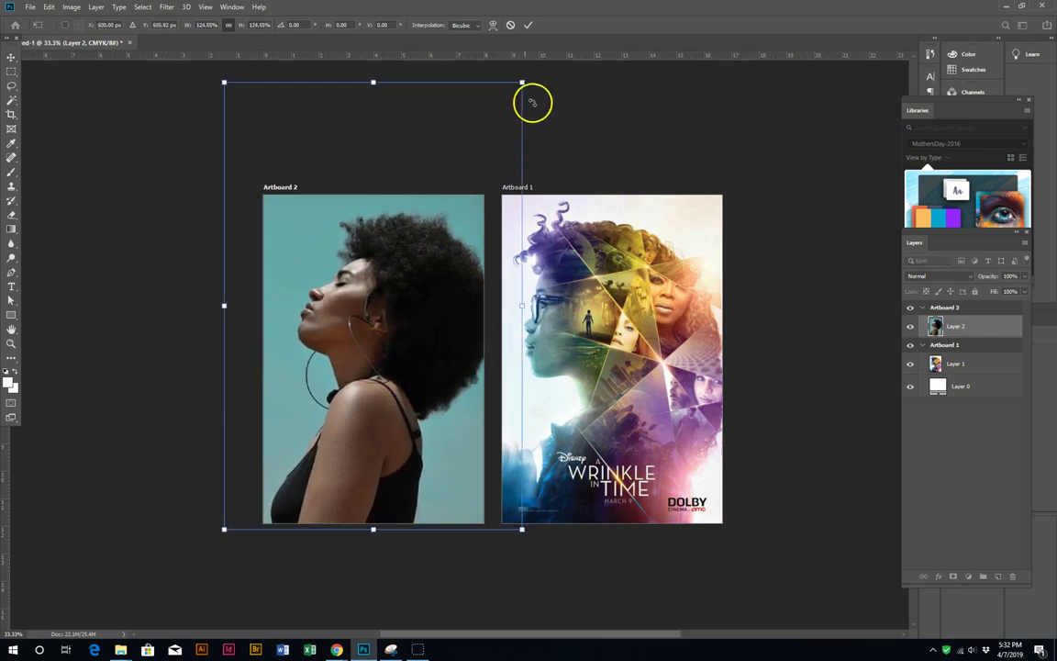
{"action": "left_click_drag", "start_coordinate": [367, 280], "coordinate": [367, 284]}
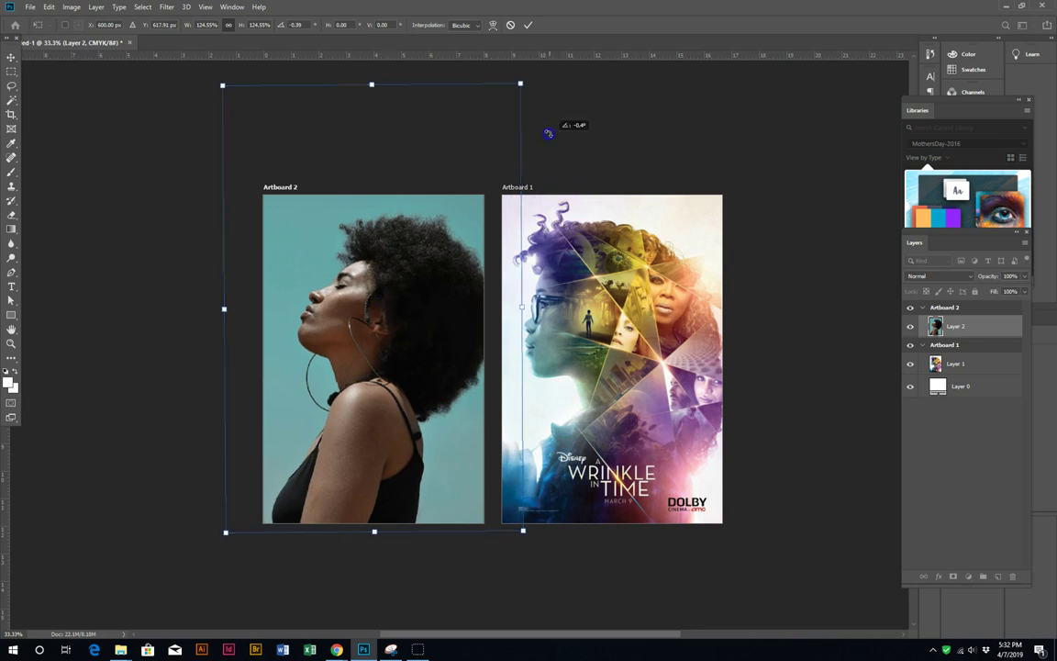
{"action": "left_click_drag", "start_coordinate": [548, 134], "coordinate": [534, 118]}
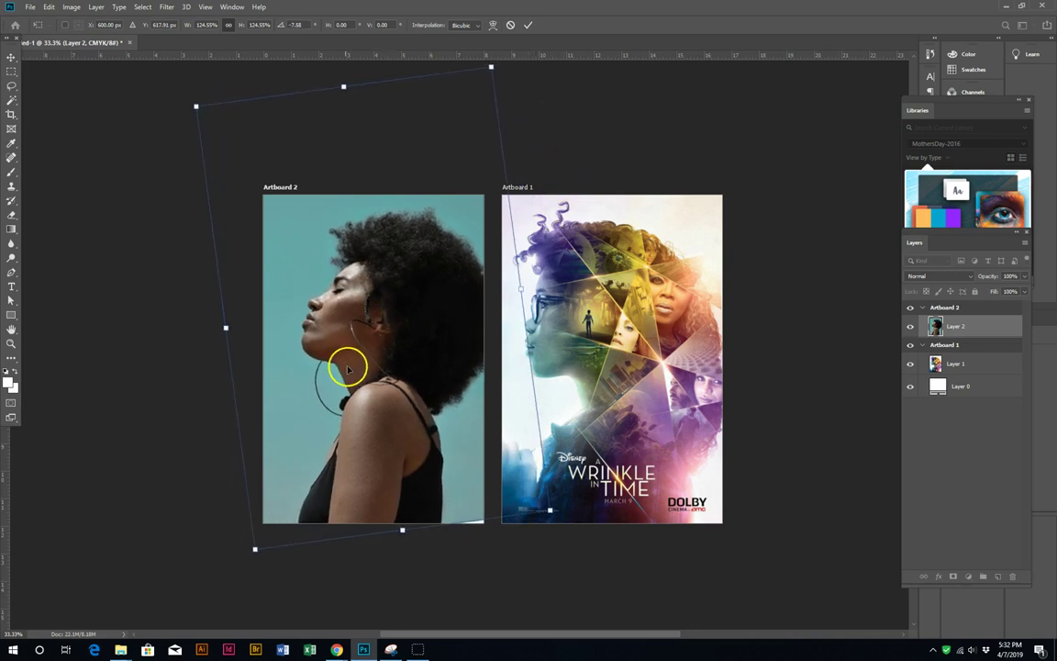
{"action": "left_click_drag", "start_coordinate": [348, 368], "coordinate": [373, 342]}
{"action": "left_click_drag", "start_coordinate": [527, 512], "coordinate": [532, 518]}
{"action": "key", "text": "Return"}
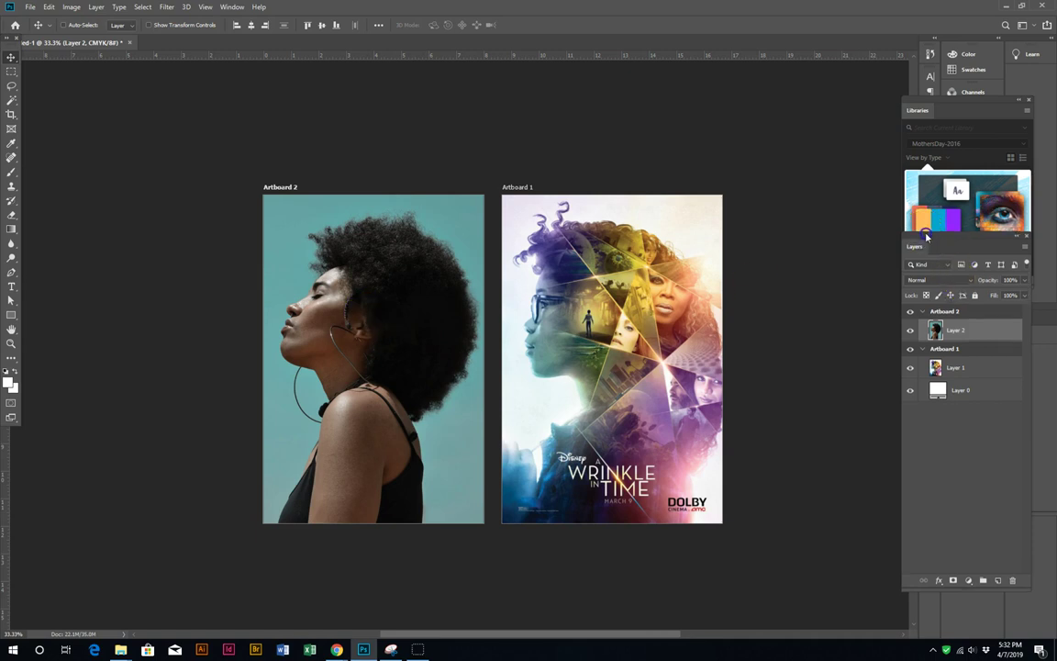
Step: Float the Channels panel, view the Black channel, and duplicate it as Black copy
{"action": "left_click_drag", "start_coordinate": [916, 242], "coordinate": [791, 187]}
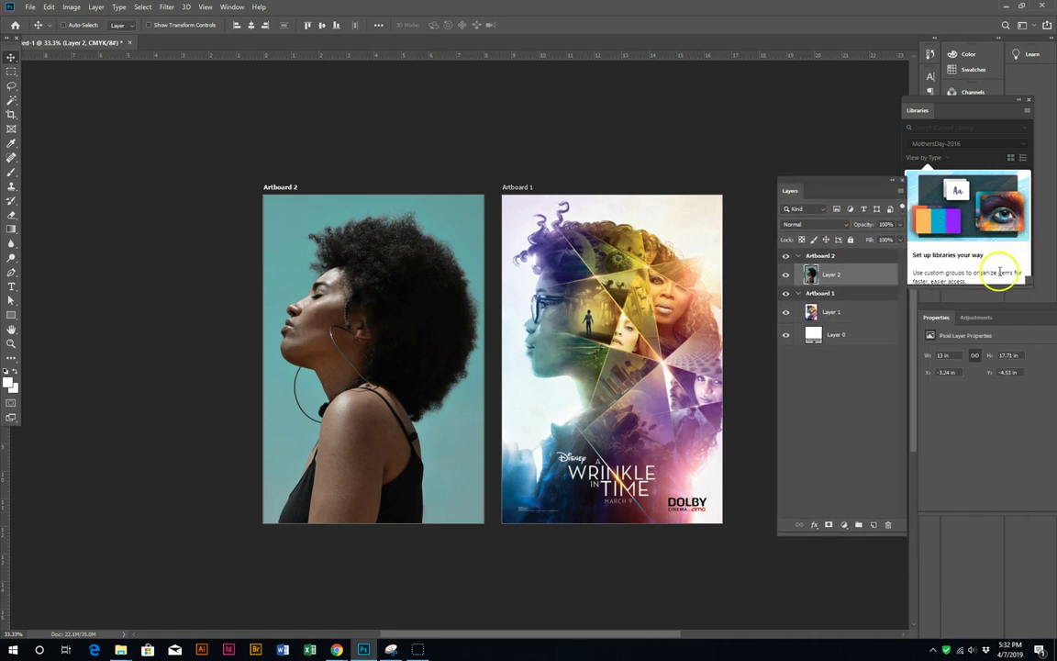
{"action": "left_click_drag", "start_coordinate": [934, 110], "coordinate": [890, 205]}
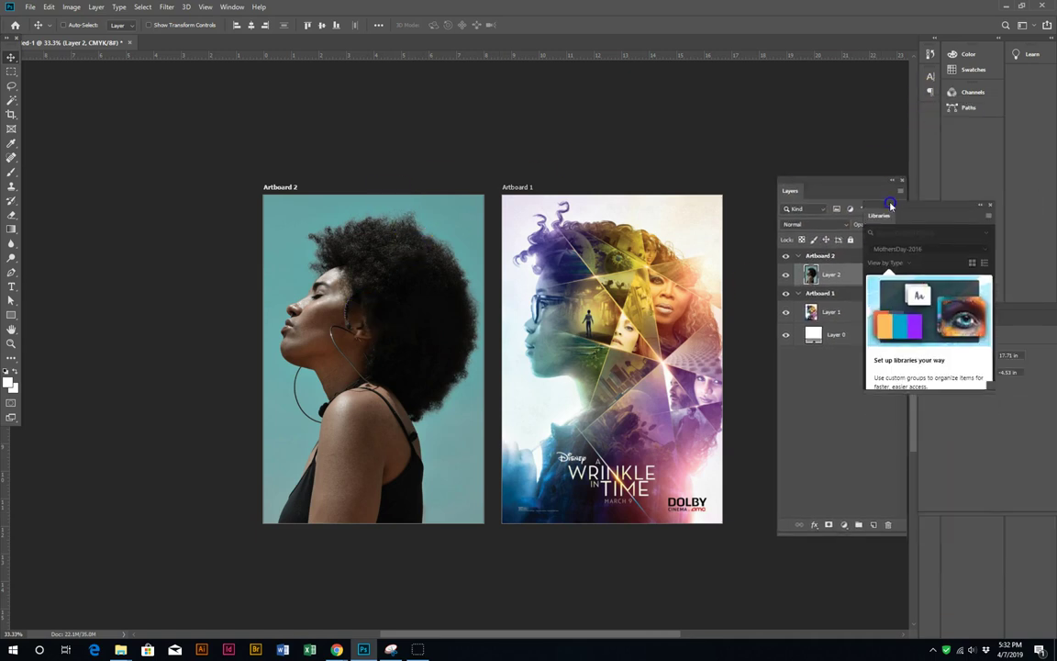
{"action": "left_click", "coordinate": [959, 93]}
{"action": "left_click_drag", "start_coordinate": [833, 87], "coordinate": [795, 142]}
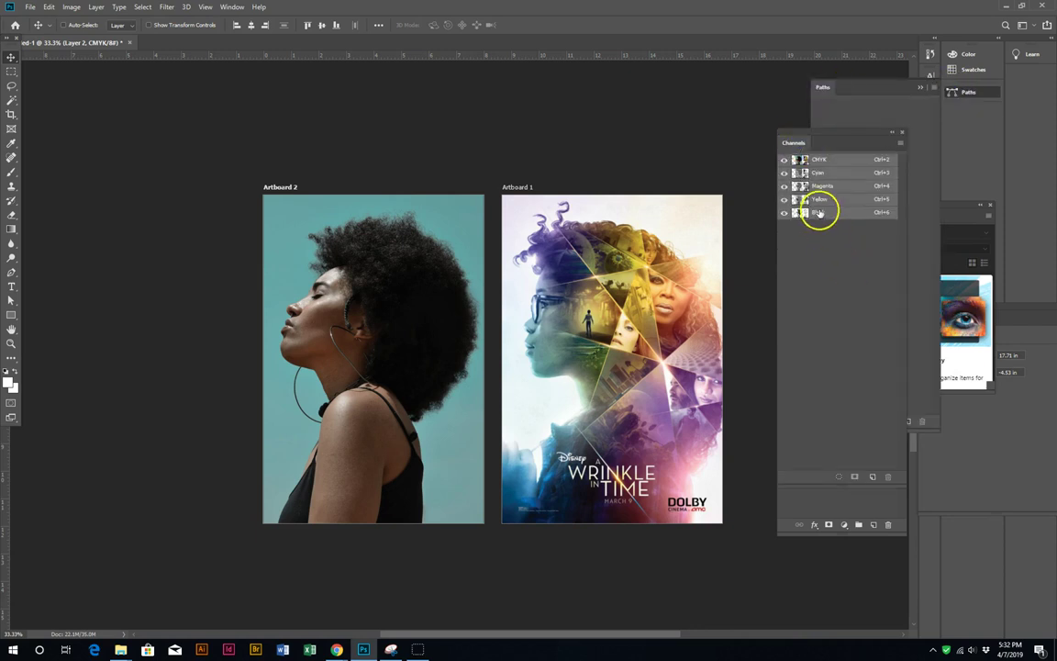
{"action": "left_click", "coordinate": [824, 212]}
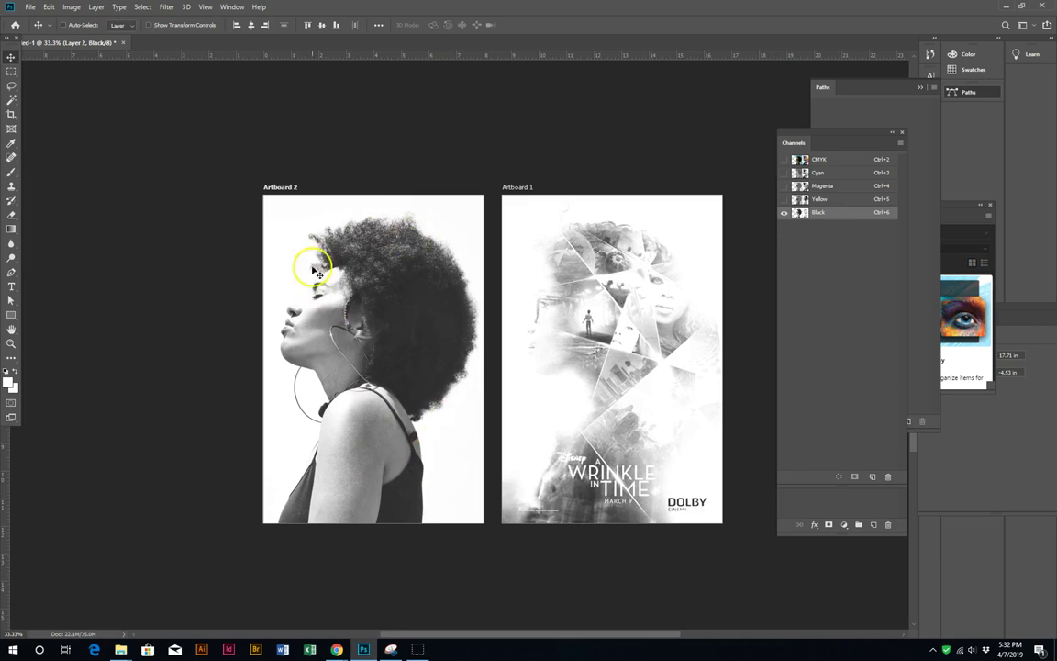
{"action": "left_click_drag", "start_coordinate": [865, 219], "coordinate": [874, 478]}
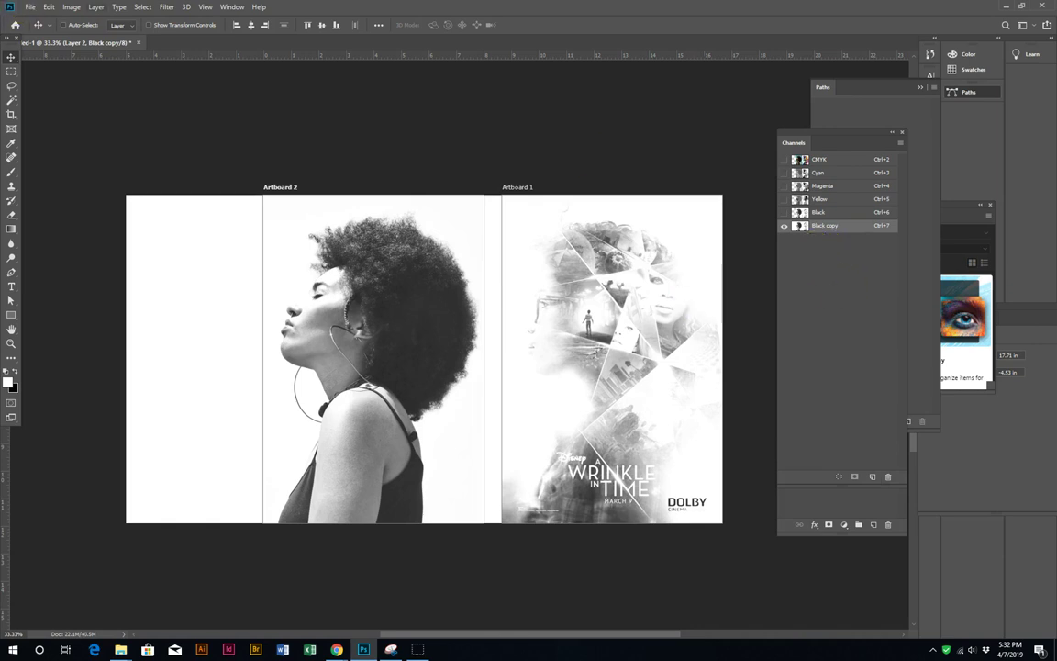
Step: Apply Levels 0, 0.03 and 170 to Black copy for stark black and white
{"action": "left_click", "coordinate": [71, 6]}
{"action": "left_click", "coordinate": [211, 50]}
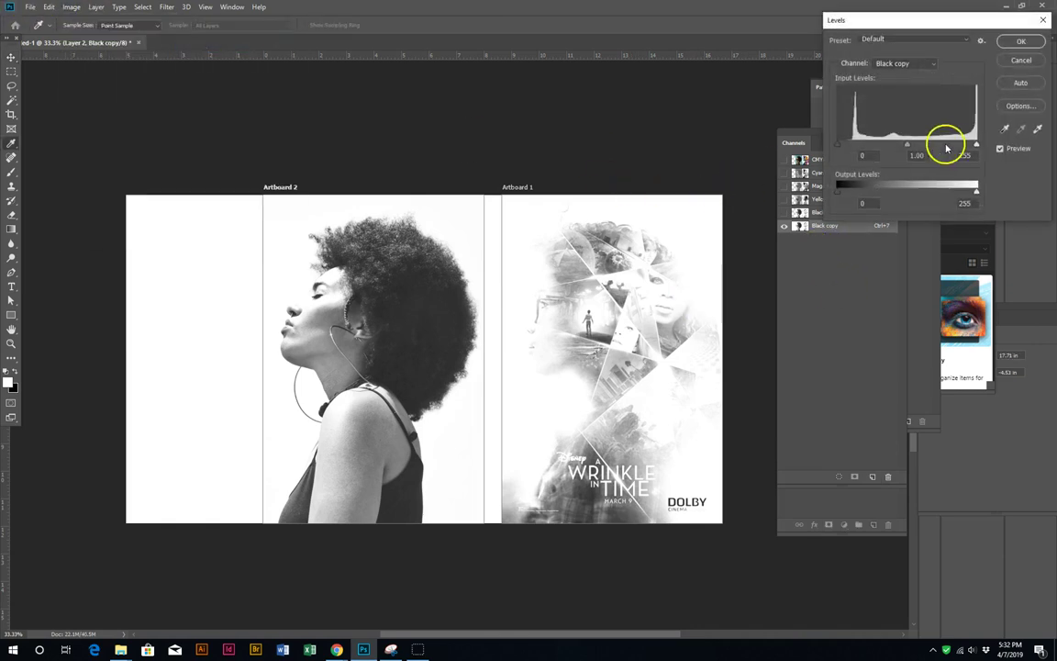
{"action": "left_click_drag", "start_coordinate": [913, 144], "coordinate": [929, 144]}
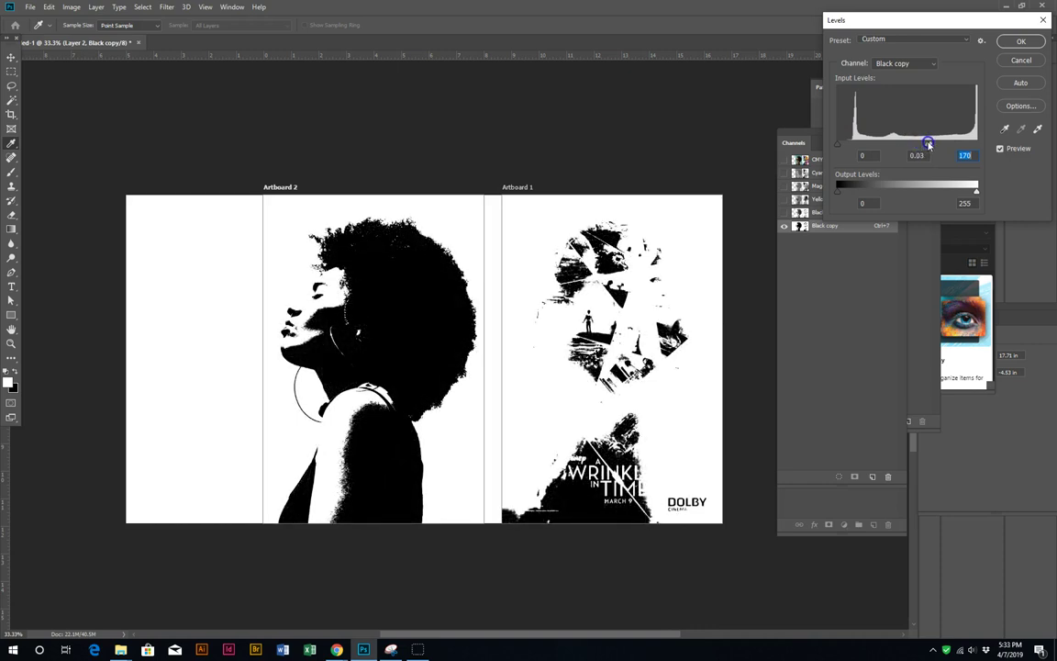
{"action": "left_click", "coordinate": [1010, 43]}
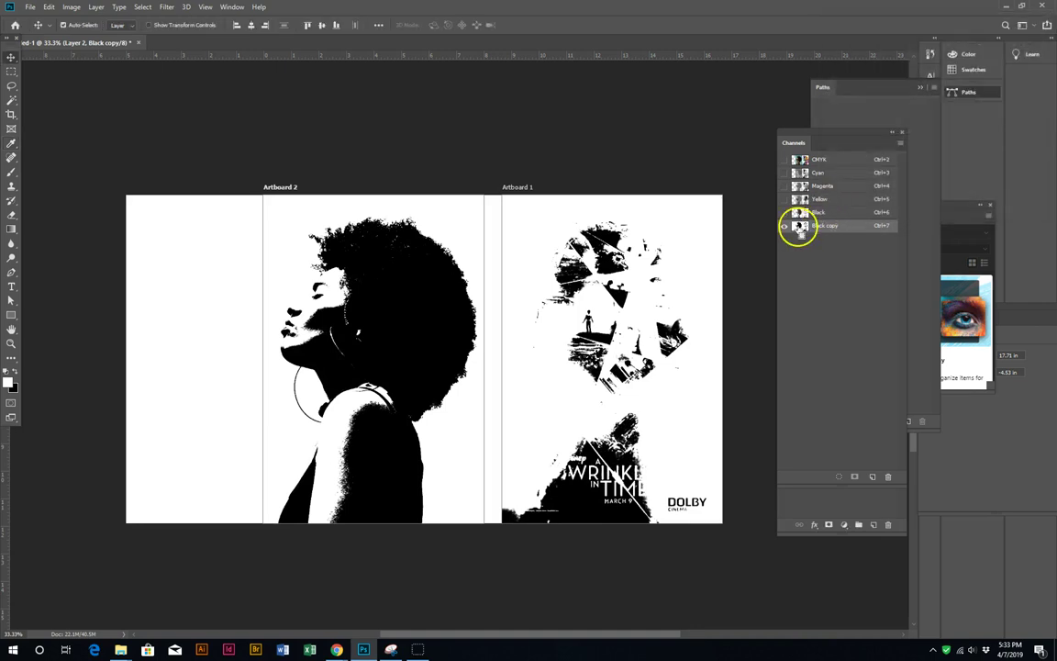
Step: Load Black copy as a selection, invert it, and add it as Layer 2's mask
{"action": "left_click", "coordinate": [798, 227], "text": "ctrl"}
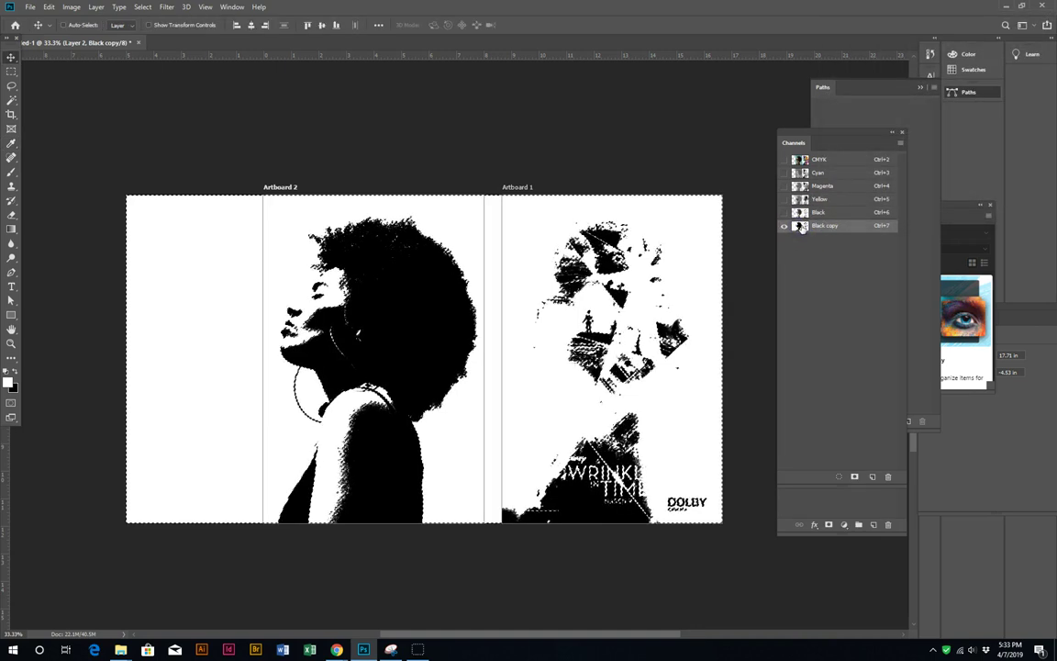
{"action": "left_click", "coordinate": [144, 7]}
{"action": "left_click", "coordinate": [151, 50]}
{"action": "left_click_drag", "start_coordinate": [906, 135], "coordinate": [884, 183]}
{"action": "left_click_drag", "start_coordinate": [804, 184], "coordinate": [788, 170]}
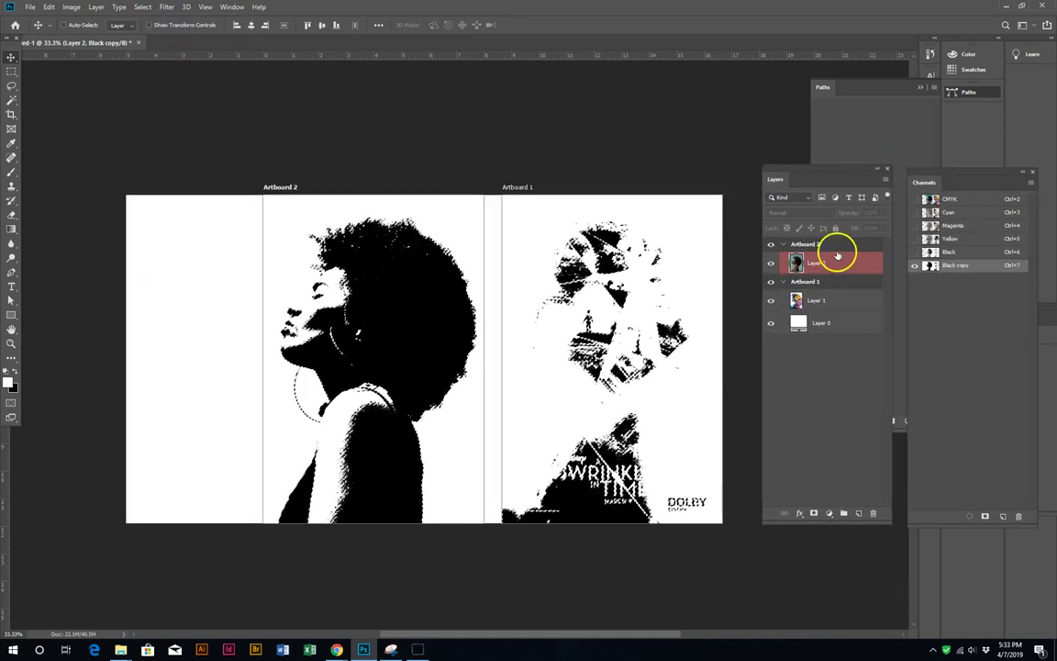
{"action": "left_click", "coordinate": [950, 200]}
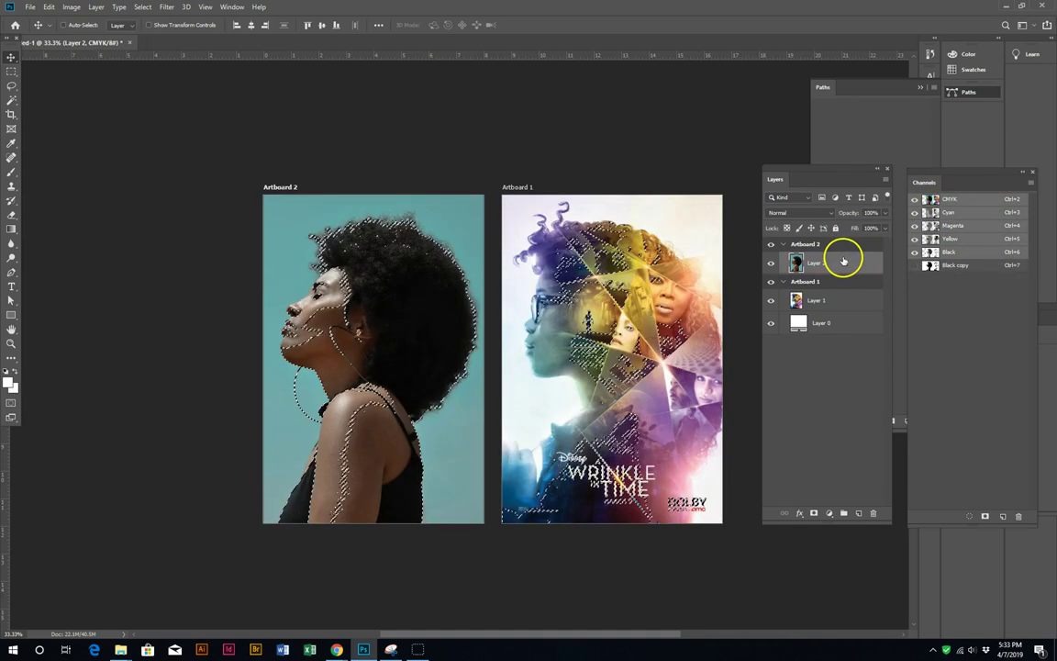
{"action": "left_click", "coordinate": [813, 514]}
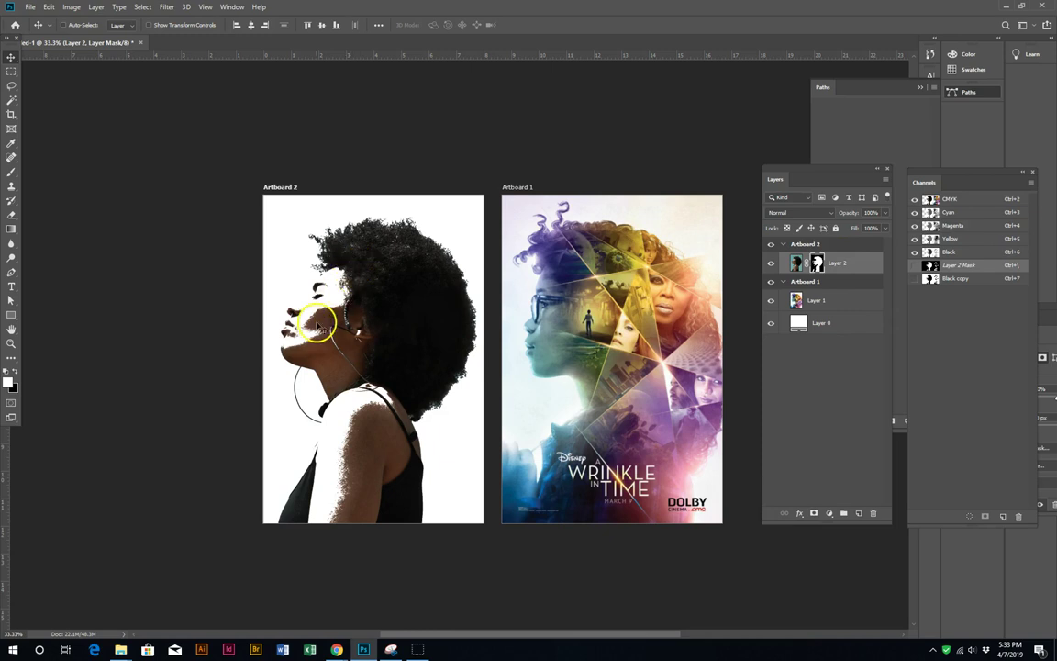
Step: Zoom in on the face and choose the Brush tool at a smaller size
{"action": "key", "text": "z"}
{"action": "left_click", "coordinate": [321, 302]}
{"action": "left_click", "coordinate": [331, 280]}
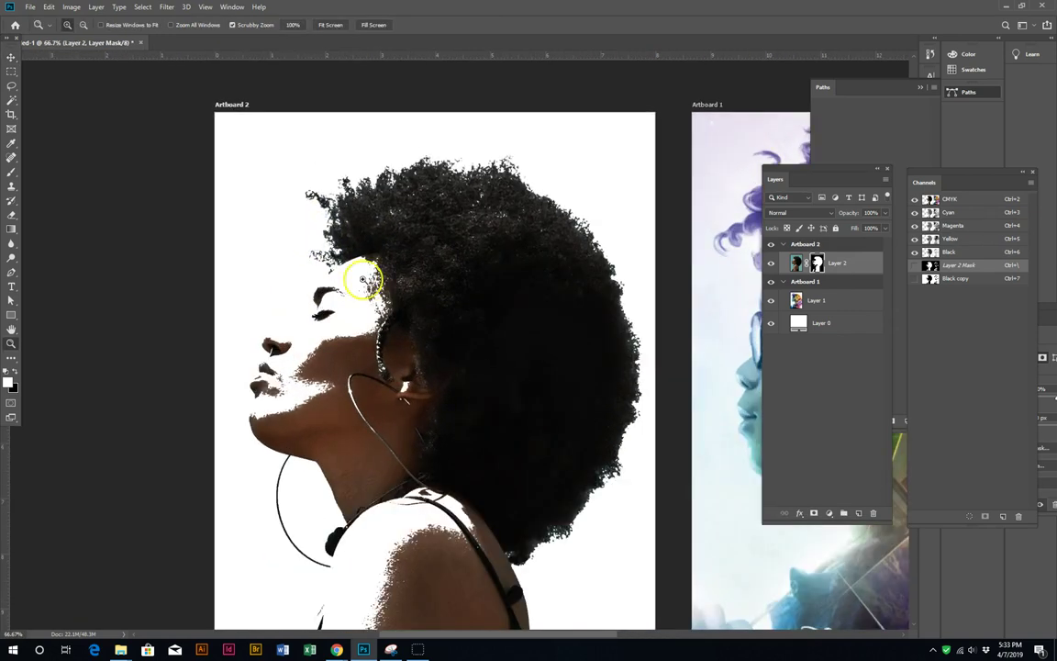
{"action": "left_click", "coordinate": [358, 268]}
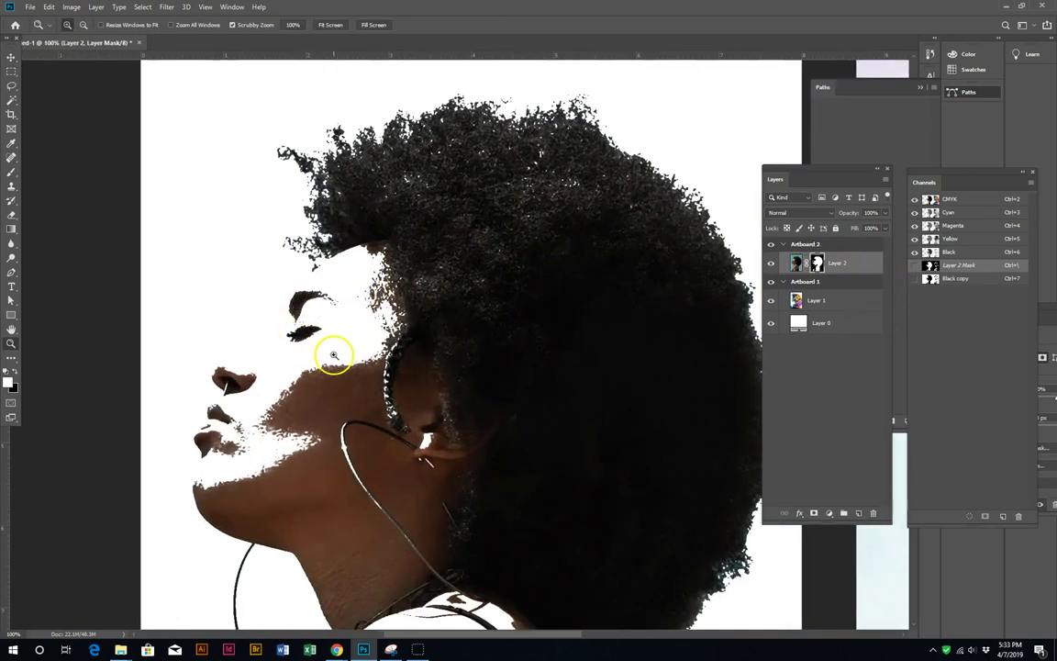
{"action": "key", "text": "b"}
{"action": "key", "text": "bracketleft"}
{"action": "key", "text": "bracketleft"}
{"action": "key", "text": "bracketleft"}
{"action": "key", "text": "bracketleft"}
{"action": "key", "text": "bracketleft"}
Step: Paint white on Layer 2's mask over the temple, cheek, nose bridge, lips and chin
{"action": "left_click_drag", "start_coordinate": [362, 328], "coordinate": [422, 465]}
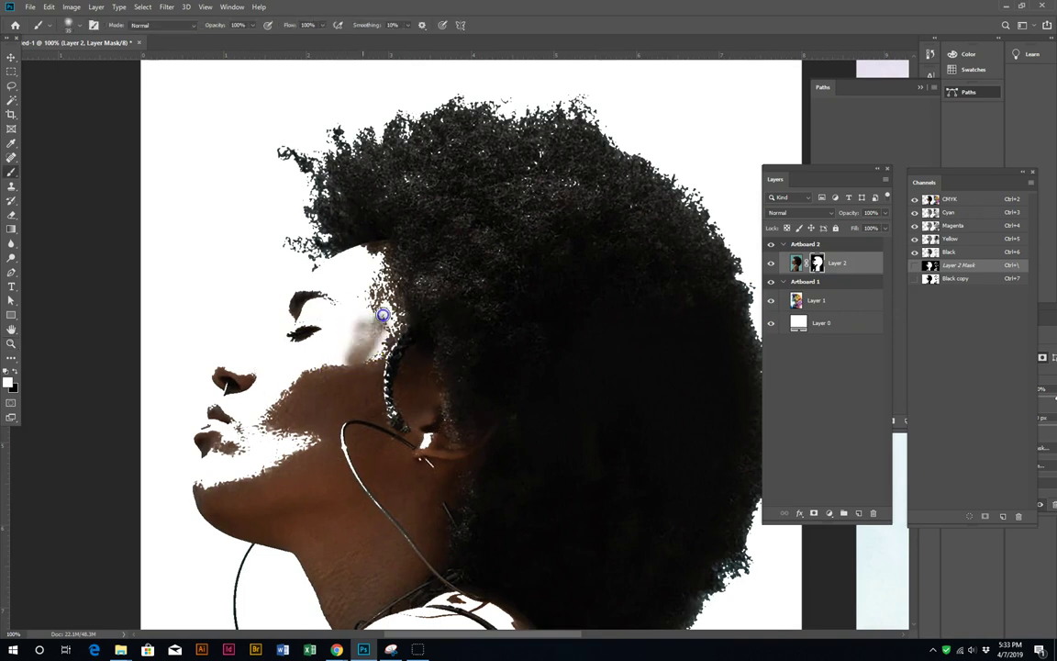
{"action": "mouse_move", "coordinate": [360, 401]}
{"action": "left_mouse_down"}
{"action": "mouse_move", "coordinate": [232, 377]}
{"action": "mouse_move", "coordinate": [280, 371]}
{"action": "mouse_move", "coordinate": [288, 334]}
{"action": "mouse_move", "coordinate": [264, 333]}
{"action": "mouse_move", "coordinate": [237, 365]}
{"action": "left_mouse_up"}
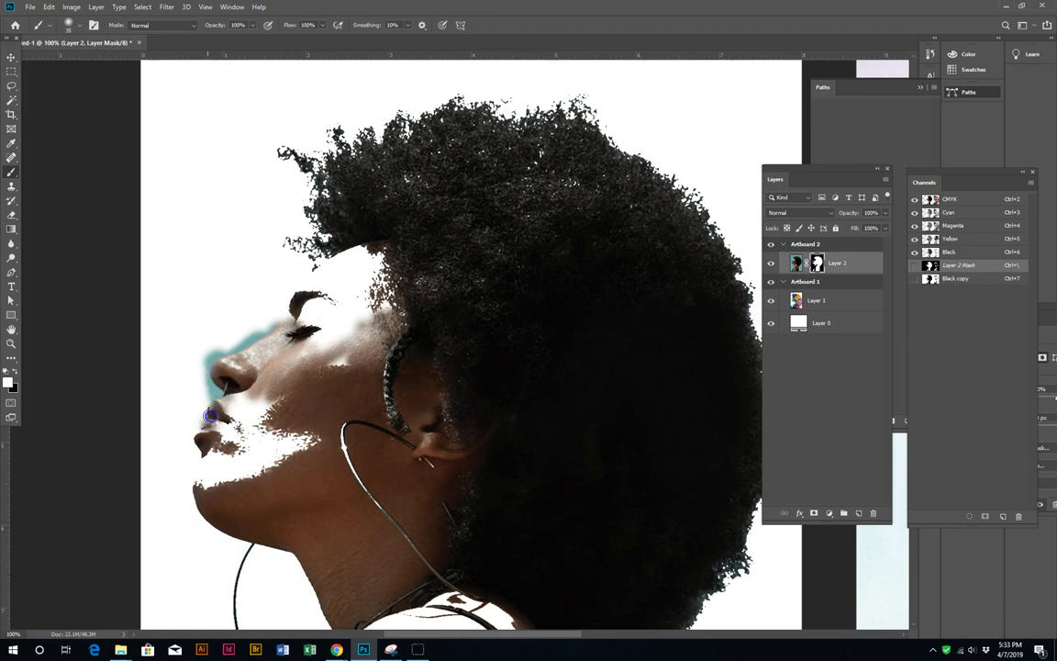
{"action": "mouse_move", "coordinate": [199, 442]}
{"action": "left_mouse_down"}
{"action": "mouse_move", "coordinate": [202, 476]}
{"action": "mouse_move", "coordinate": [216, 471]}
{"action": "left_mouse_up"}
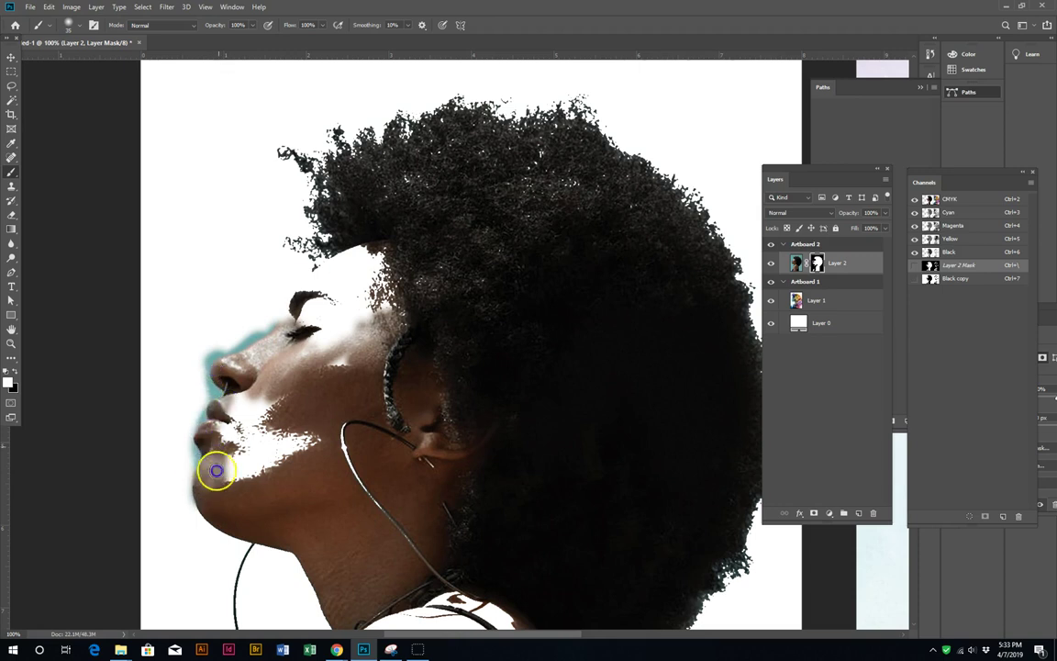
{"action": "mouse_move", "coordinate": [214, 419]}
{"action": "left_mouse_down"}
{"action": "mouse_move", "coordinate": [207, 367]}
{"action": "mouse_move", "coordinate": [230, 431]}
{"action": "mouse_move", "coordinate": [220, 349]}
{"action": "mouse_move", "coordinate": [295, 336]}
{"action": "mouse_move", "coordinate": [275, 238]}
{"action": "mouse_move", "coordinate": [349, 248]}
{"action": "mouse_move", "coordinate": [307, 323]}
{"action": "mouse_move", "coordinate": [333, 349]}
{"action": "mouse_move", "coordinate": [330, 230]}
{"action": "mouse_move", "coordinate": [408, 264]}
{"action": "mouse_move", "coordinate": [358, 328]}
{"action": "mouse_move", "coordinate": [378, 390]}
{"action": "mouse_move", "coordinate": [406, 355]}
{"action": "left_mouse_up"}
{"action": "mouse_move", "coordinate": [313, 263]}
{"action": "left_mouse_down"}
{"action": "mouse_move", "coordinate": [318, 248]}
{"action": "mouse_move", "coordinate": [405, 283]}
{"action": "mouse_move", "coordinate": [278, 316]}
{"action": "mouse_move", "coordinate": [267, 354]}
{"action": "mouse_move", "coordinate": [267, 335]}
{"action": "mouse_move", "coordinate": [221, 371]}
{"action": "mouse_move", "coordinate": [319, 280]}
{"action": "left_mouse_up"}
{"action": "key", "text": "ctrl+z"}
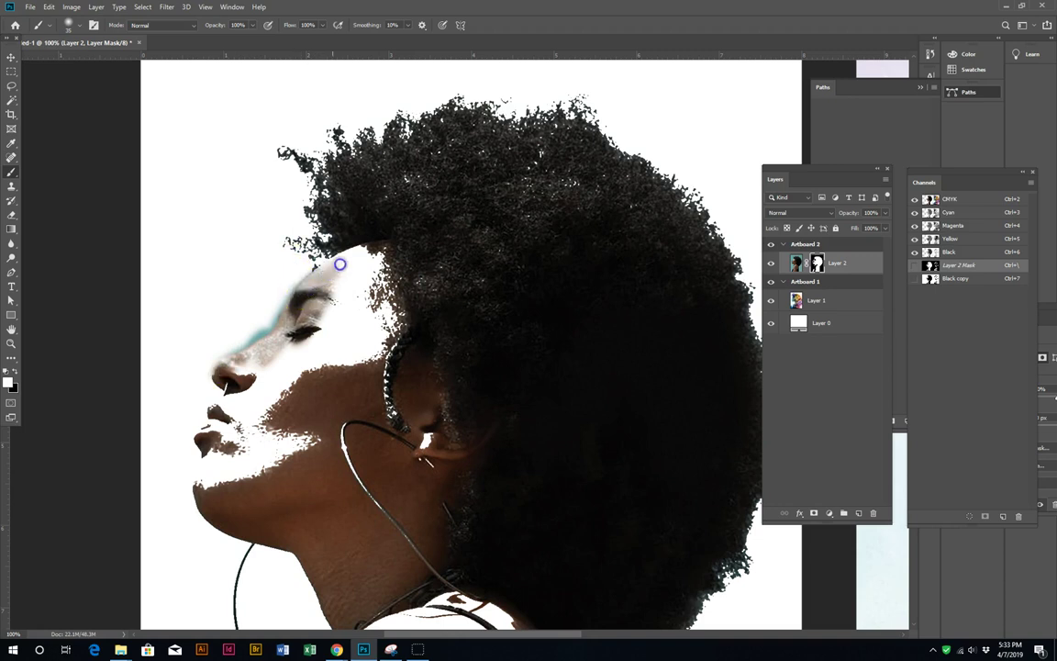
Step: Restore the forehead, brow, cheek near the ear and jaw skin on the mask
{"action": "mouse_move", "coordinate": [360, 244]}
{"action": "left_mouse_down"}
{"action": "mouse_move", "coordinate": [337, 297]}
{"action": "mouse_move", "coordinate": [389, 278]}
{"action": "mouse_move", "coordinate": [378, 306]}
{"action": "mouse_move", "coordinate": [392, 332]}
{"action": "mouse_move", "coordinate": [376, 247]}
{"action": "mouse_move", "coordinate": [422, 283]}
{"action": "left_mouse_up"}
{"action": "mouse_move", "coordinate": [374, 245]}
{"action": "left_mouse_down"}
{"action": "mouse_move", "coordinate": [366, 342]}
{"action": "mouse_move", "coordinate": [300, 340]}
{"action": "mouse_move", "coordinate": [339, 292]}
{"action": "left_mouse_up"}
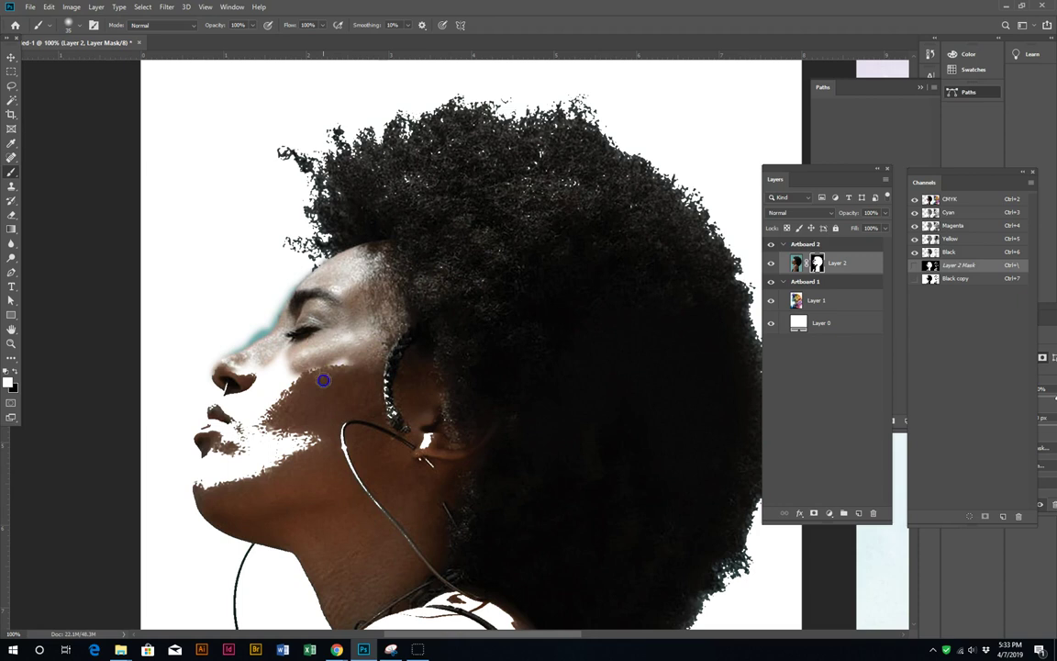
{"action": "left_click_drag", "start_coordinate": [371, 371], "coordinate": [424, 432]}
{"action": "left_click_drag", "start_coordinate": [382, 369], "coordinate": [424, 442]}
{"action": "left_click_drag", "start_coordinate": [323, 451], "coordinate": [212, 371]}
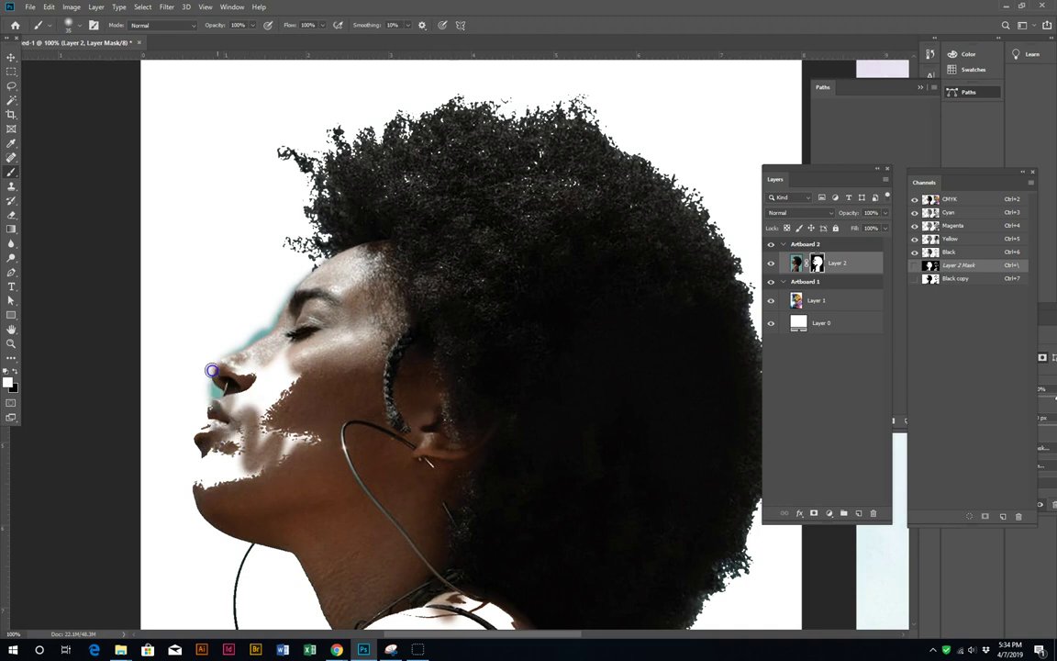
{"action": "mouse_move", "coordinate": [198, 411]}
{"action": "left_mouse_down"}
{"action": "mouse_move", "coordinate": [203, 451]}
{"action": "mouse_move", "coordinate": [235, 401]}
{"action": "mouse_move", "coordinate": [220, 336]}
{"action": "mouse_move", "coordinate": [292, 378]}
{"action": "left_mouse_up"}
{"action": "mouse_move", "coordinate": [226, 471]}
{"action": "left_mouse_down"}
{"action": "mouse_move", "coordinate": [255, 465]}
{"action": "mouse_move", "coordinate": [283, 438]}
{"action": "mouse_move", "coordinate": [302, 449]}
{"action": "left_mouse_up"}
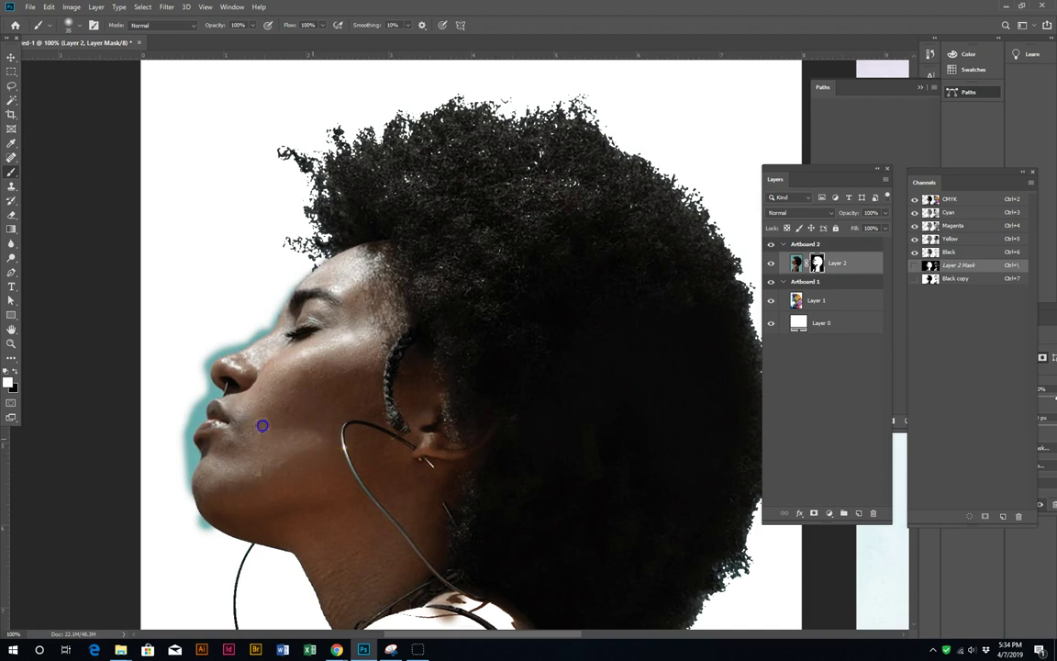
{"action": "mouse_move", "coordinate": [540, 517]}
{"action": "left_mouse_down"}
{"action": "mouse_move", "coordinate": [454, 345]}
{"action": "mouse_move", "coordinate": [444, 350]}
{"action": "left_mouse_up"}
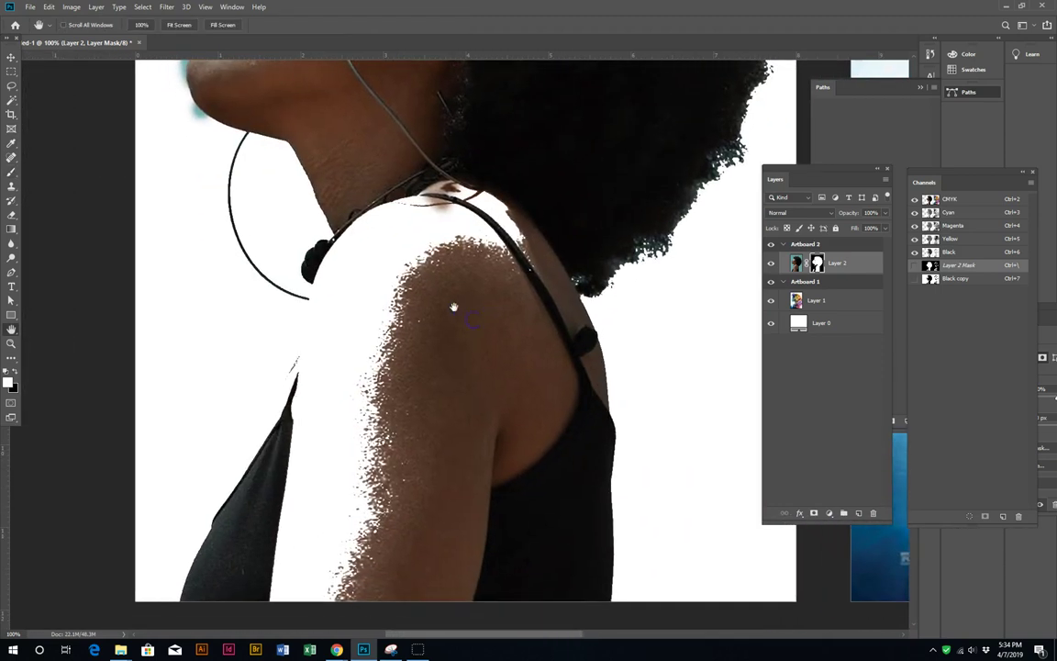
Step: Paint white on the mask over the neck edge, shoulder top and upper and lower arm
{"action": "key", "text": "b"}
{"action": "left_click_drag", "start_coordinate": [366, 195], "coordinate": [356, 233]}
{"action": "mouse_move", "coordinate": [311, 288]}
{"action": "left_mouse_down"}
{"action": "mouse_move", "coordinate": [276, 417]}
{"action": "mouse_move", "coordinate": [262, 428]}
{"action": "mouse_move", "coordinate": [273, 406]}
{"action": "left_mouse_up"}
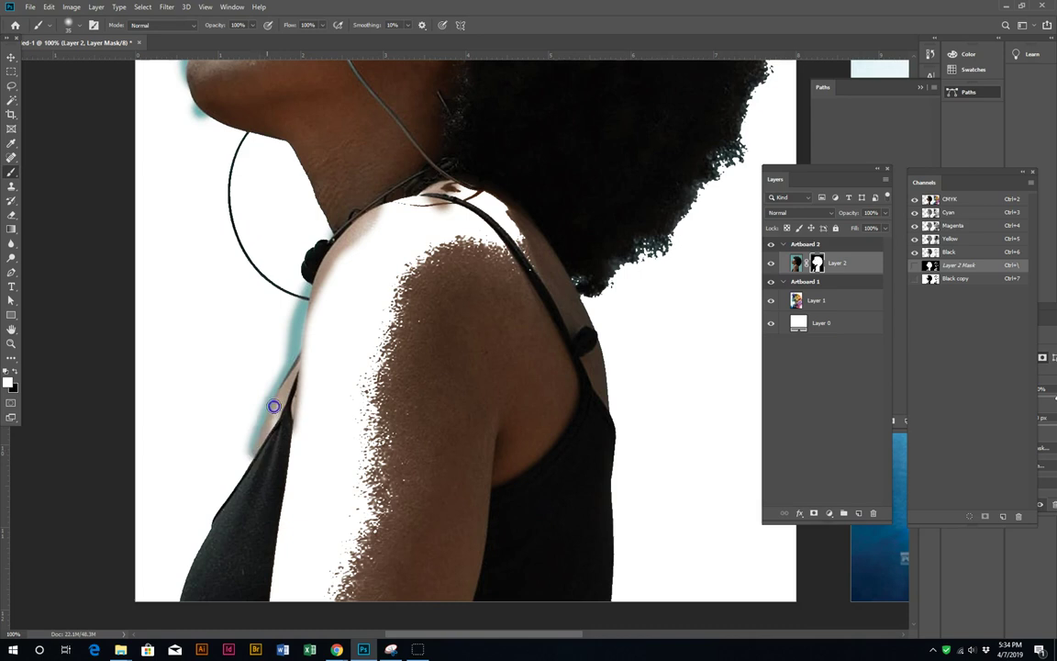
{"action": "mouse_move", "coordinate": [251, 470]}
{"action": "left_mouse_down"}
{"action": "mouse_move", "coordinate": [266, 430]}
{"action": "mouse_move", "coordinate": [306, 382]}
{"action": "mouse_move", "coordinate": [328, 277]}
{"action": "left_mouse_up"}
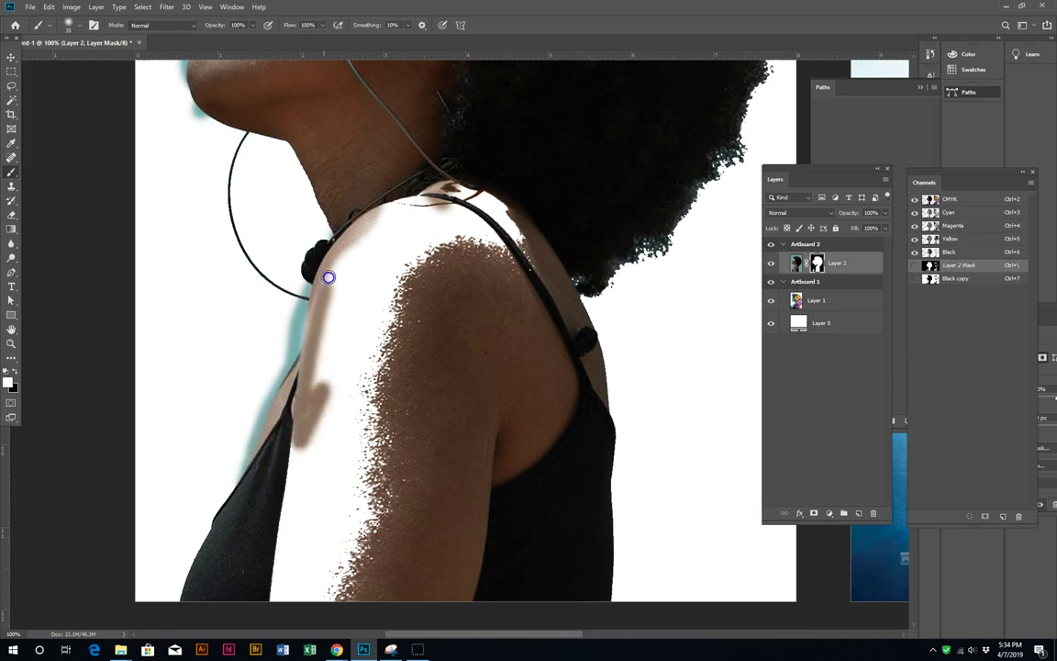
{"action": "mouse_move", "coordinate": [305, 331]}
{"action": "left_mouse_down"}
{"action": "mouse_move", "coordinate": [337, 253]}
{"action": "mouse_move", "coordinate": [425, 201]}
{"action": "mouse_move", "coordinate": [503, 200]}
{"action": "mouse_move", "coordinate": [529, 266]}
{"action": "mouse_move", "coordinate": [439, 290]}
{"action": "mouse_move", "coordinate": [472, 208]}
{"action": "mouse_move", "coordinate": [505, 232]}
{"action": "mouse_move", "coordinate": [392, 265]}
{"action": "mouse_move", "coordinate": [373, 255]}
{"action": "left_mouse_up"}
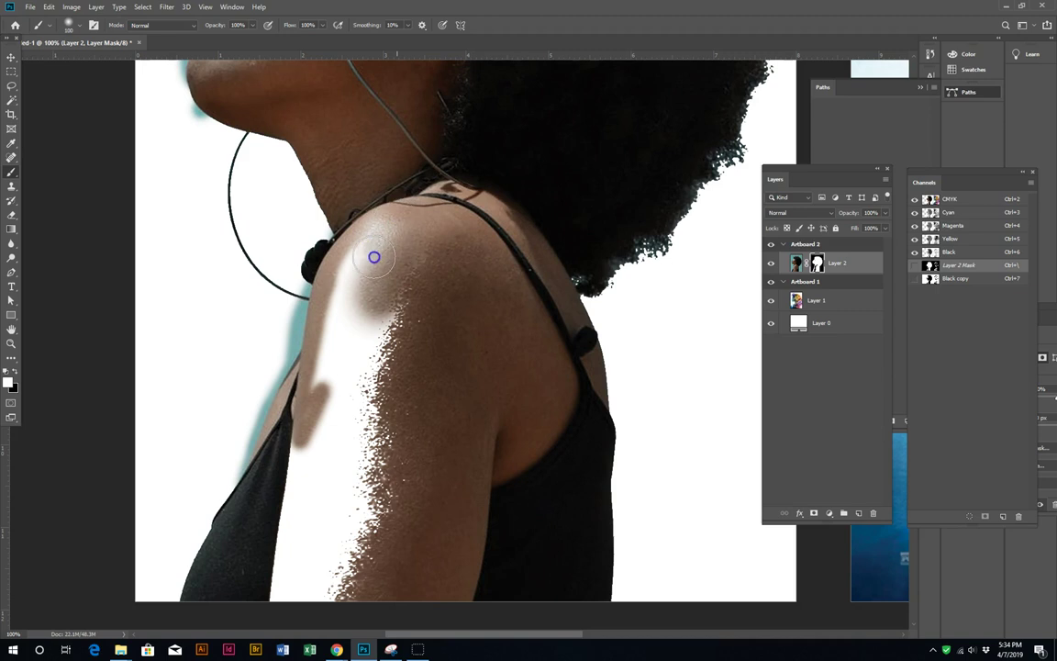
{"action": "mouse_move", "coordinate": [346, 307]}
{"action": "left_mouse_down"}
{"action": "mouse_move", "coordinate": [344, 394]}
{"action": "mouse_move", "coordinate": [313, 389]}
{"action": "mouse_move", "coordinate": [370, 453]}
{"action": "mouse_move", "coordinate": [407, 305]}
{"action": "mouse_move", "coordinate": [372, 496]}
{"action": "mouse_move", "coordinate": [333, 569]}
{"action": "mouse_move", "coordinate": [314, 453]}
{"action": "mouse_move", "coordinate": [292, 510]}
{"action": "mouse_move", "coordinate": [333, 602]}
{"action": "left_mouse_up"}
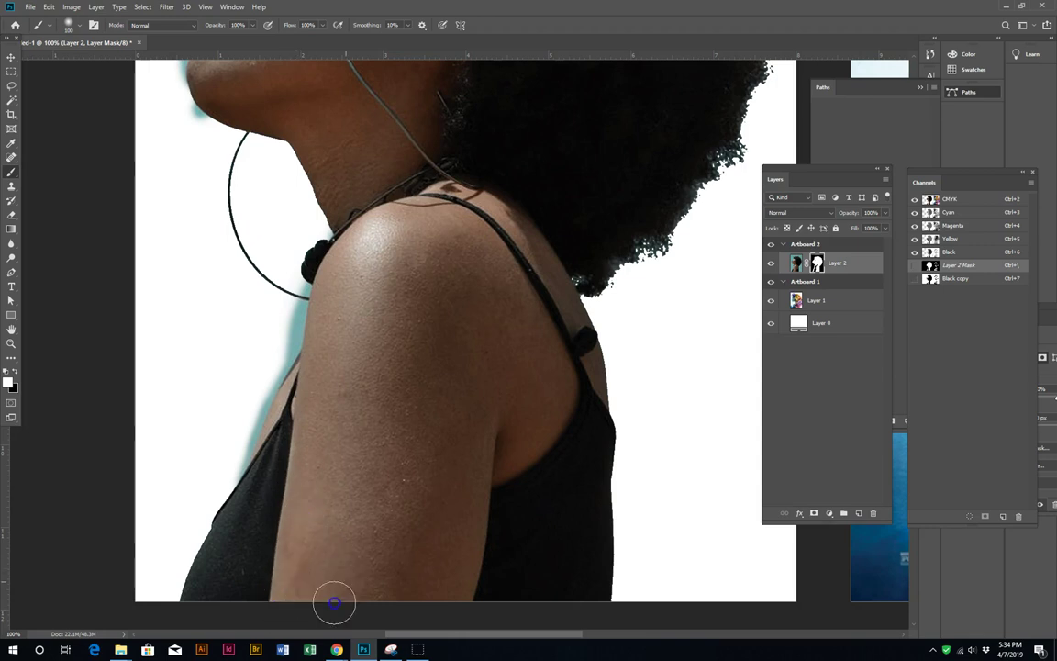
{"action": "left_click_drag", "start_coordinate": [314, 479], "coordinate": [343, 496]}
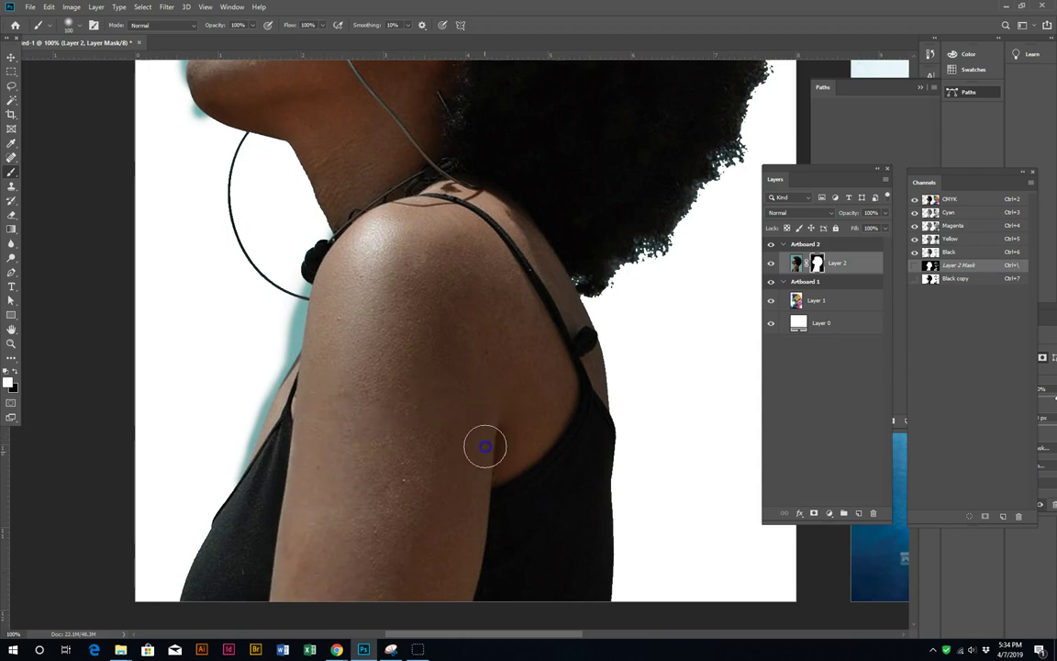
Step: Zoom in to check the lower shoulder edge, shrink the brush, then zoom back out
{"action": "scroll", "coordinate": [427, 380], "scroll_direction": "up", "scroll_amount": 2}
{"action": "scroll", "coordinate": [288, 441], "scroll_direction": "up", "scroll_amount": 1}
{"action": "key", "text": "z"}
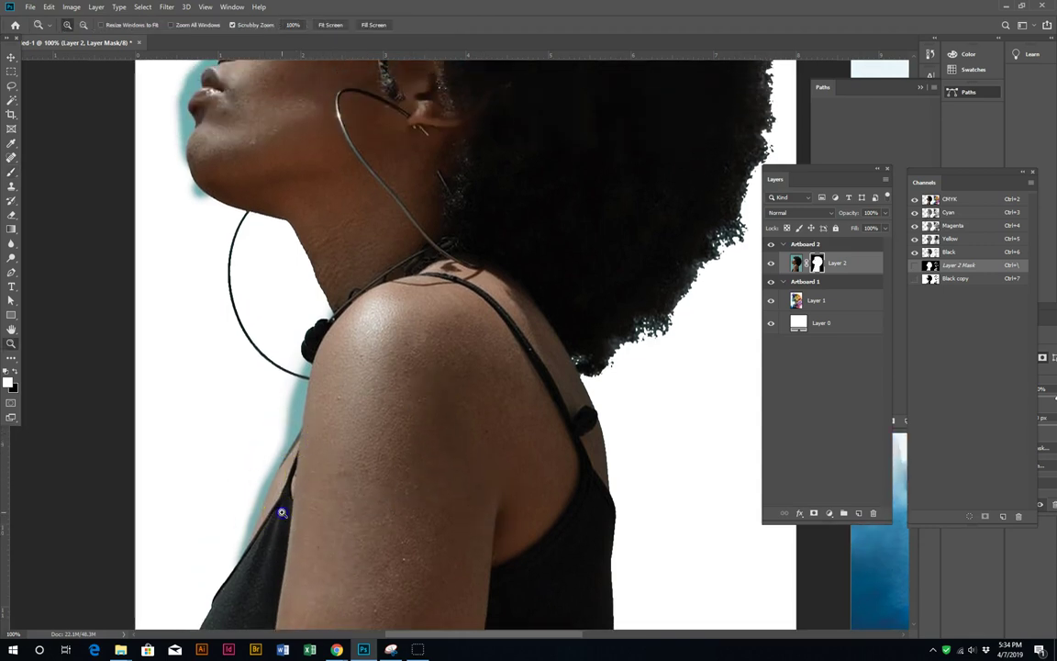
{"action": "left_click", "coordinate": [275, 504]}
{"action": "left_click", "coordinate": [251, 500]}
{"action": "key", "text": "b"}
{"action": "scroll", "coordinate": [241, 463], "scroll_direction": "down", "scroll_amount": 1}
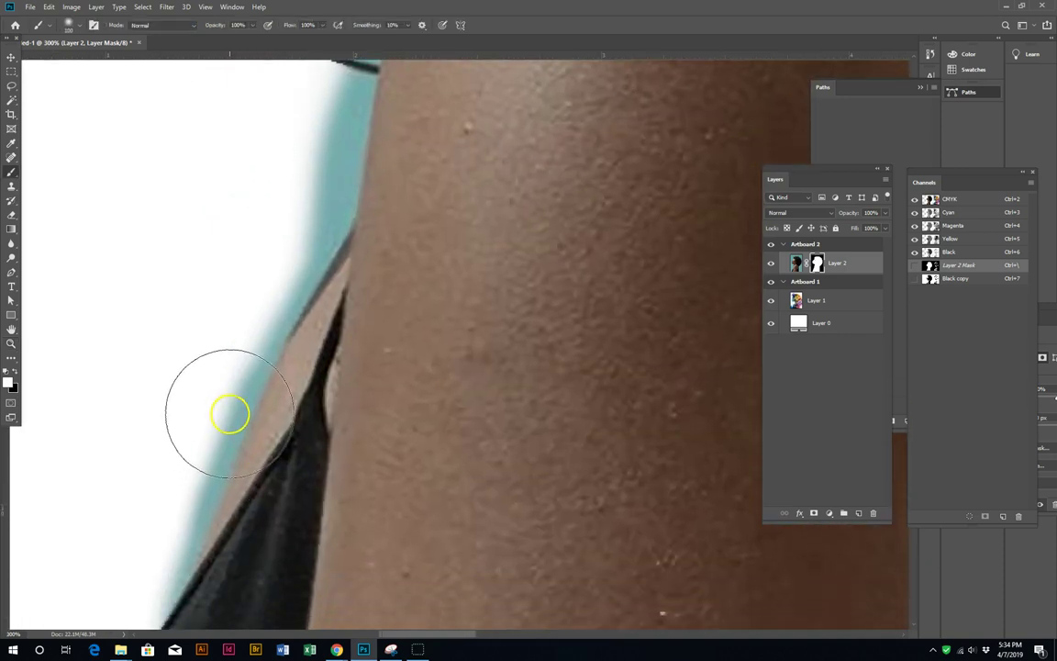
{"action": "key", "text": "bracketleft"}
{"action": "key", "text": "bracketleft"}
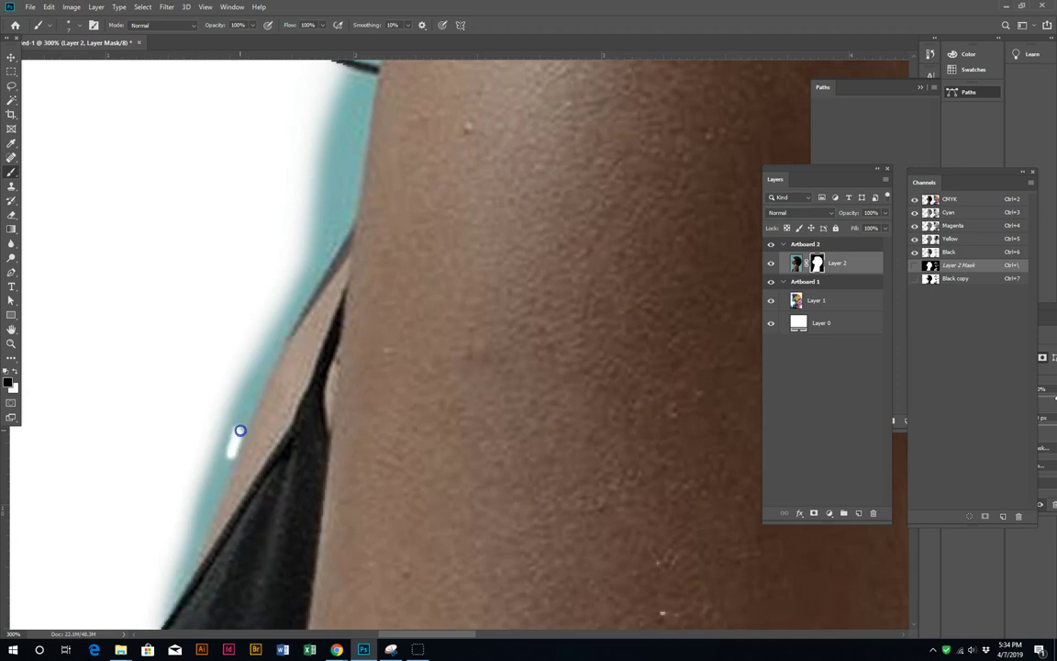
{"action": "key", "text": "z"}
{"action": "left_click", "coordinate": [265, 372], "text": "alt"}
{"action": "left_click", "coordinate": [304, 306], "text": "alt"}
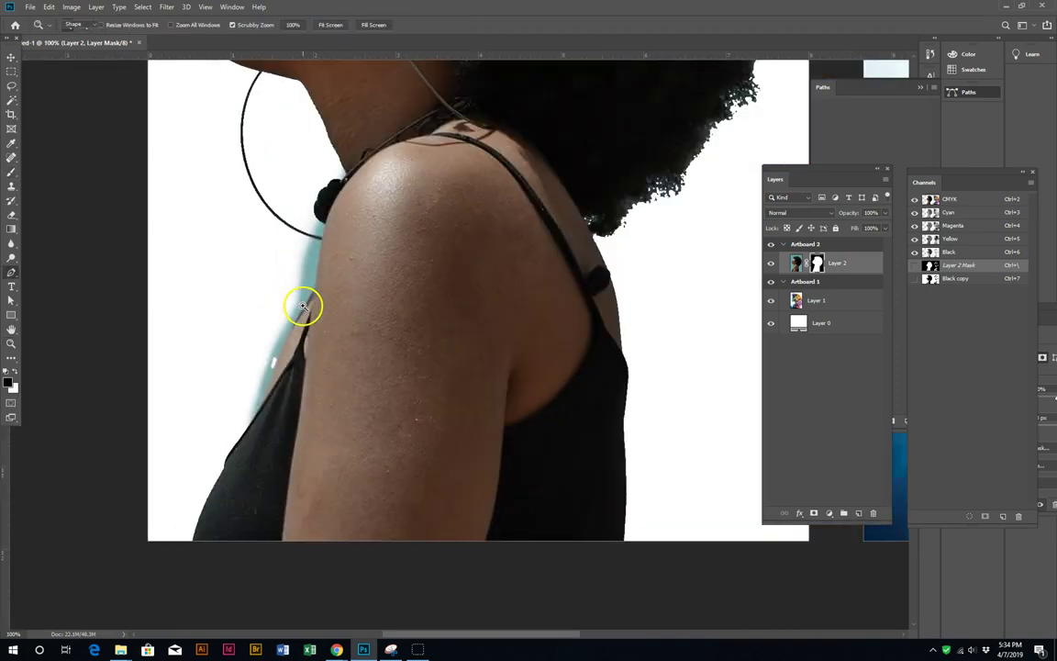
Step: Trace a Pen path along the arm's teal fringe and make it a selection
{"action": "left_click", "coordinate": [77, 25]}
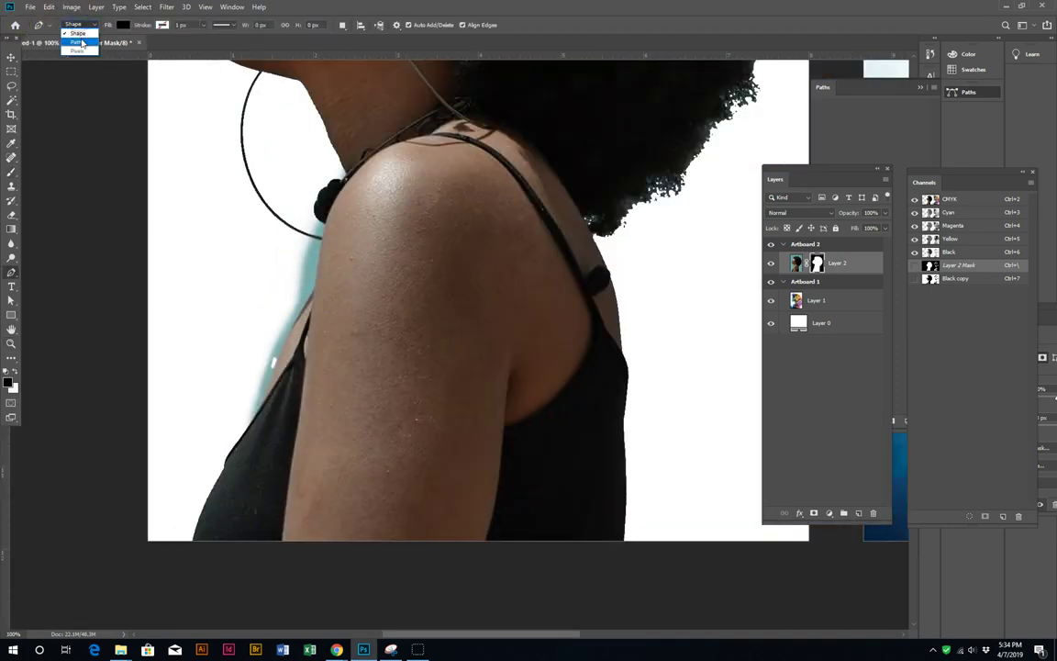
{"action": "left_click", "coordinate": [82, 42]}
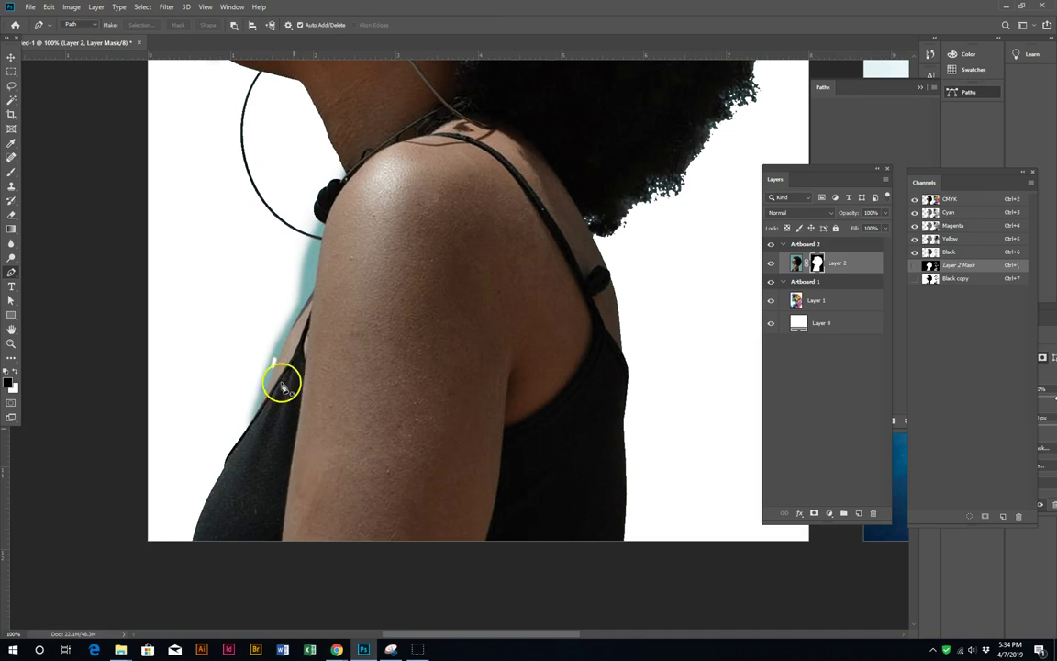
{"action": "left_click", "coordinate": [246, 428]}
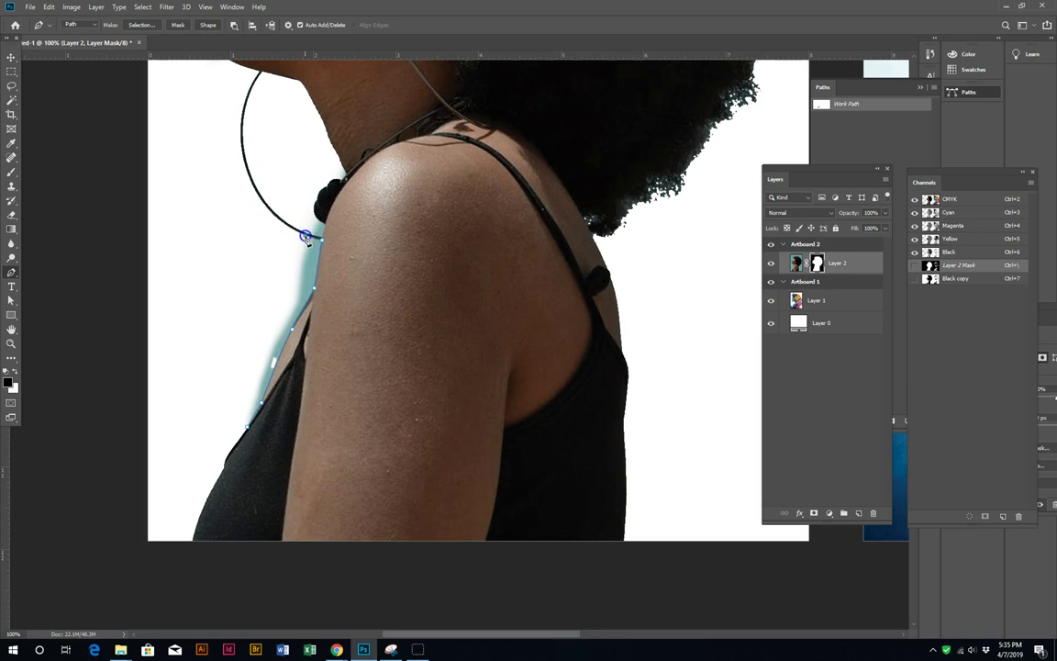
{"action": "left_click_drag", "start_coordinate": [266, 345], "coordinate": [265, 352]}
{"action": "left_click", "coordinate": [256, 431]}
{"action": "right_click", "coordinate": [250, 400]}
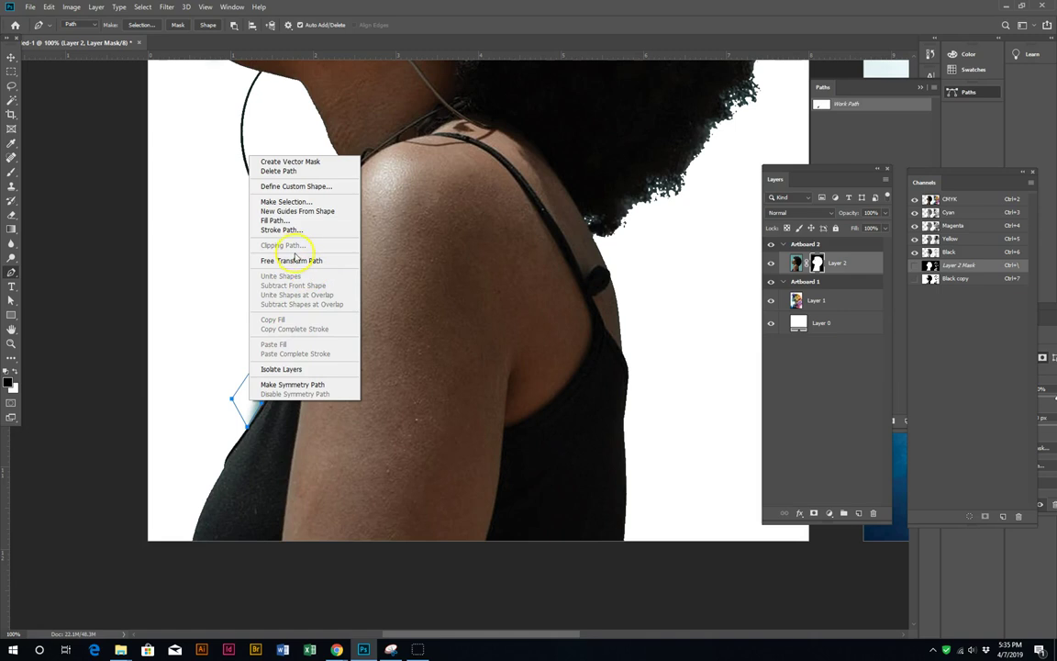
{"action": "left_click", "coordinate": [286, 201]}
{"action": "left_click", "coordinate": [571, 173]}
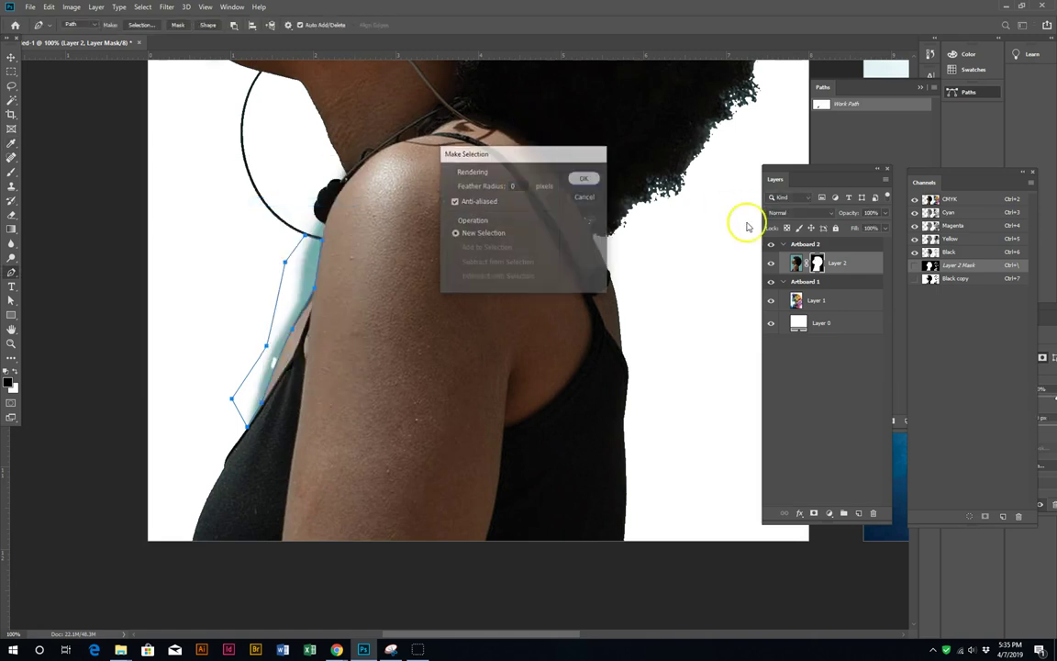
Step: Trial-invert Layer 2's image colours, then undo the inversion
{"action": "left_click", "coordinate": [797, 264]}
{"action": "left_click", "coordinate": [71, 8]}
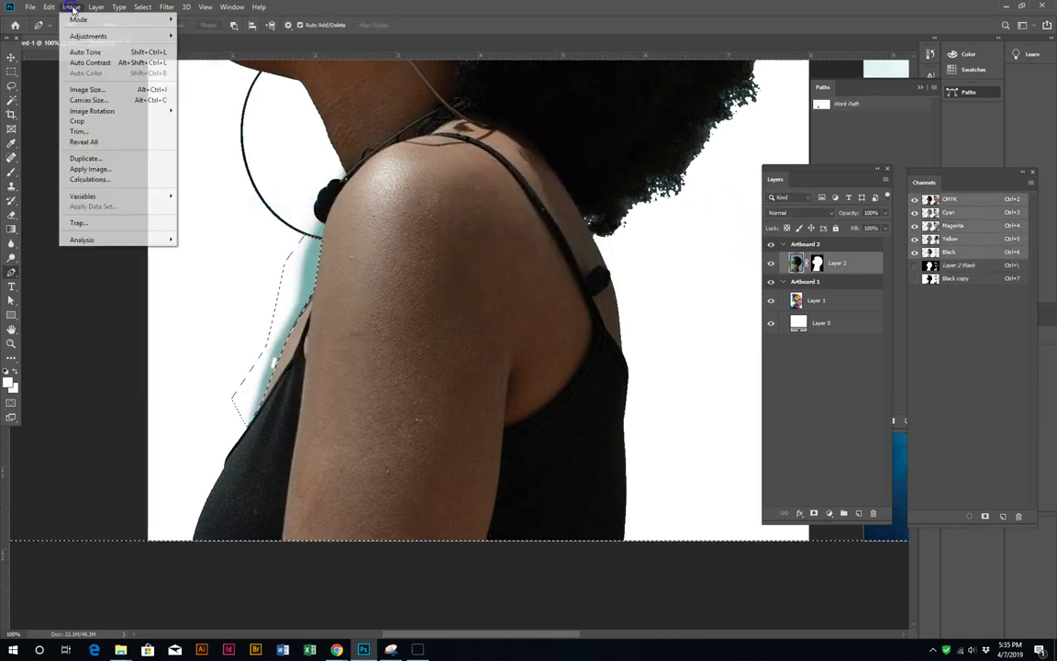
{"action": "mouse_move", "coordinate": [88, 36]}
{"action": "left_click", "coordinate": [202, 162]}
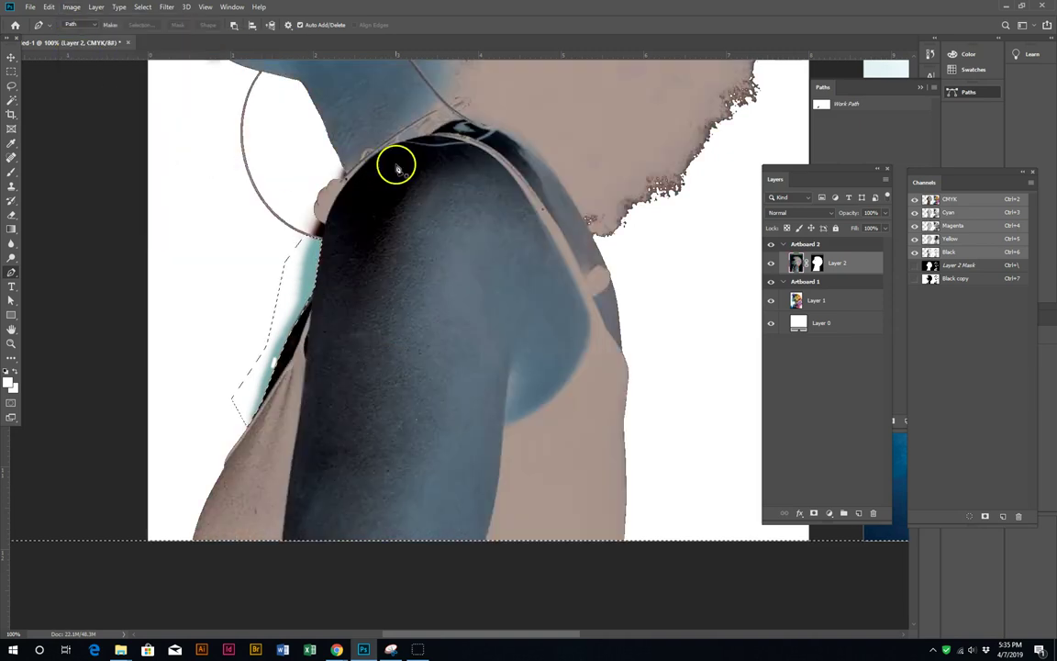
{"action": "key", "text": "ctrl+z"}
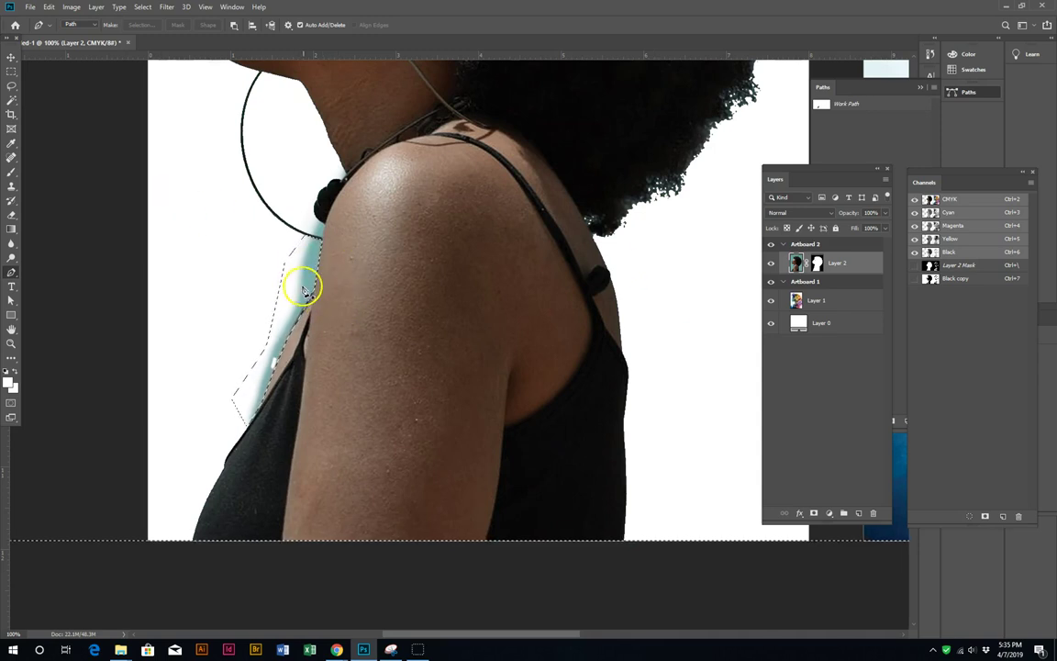
{"action": "left_click", "coordinate": [771, 263], "text": "alt"}
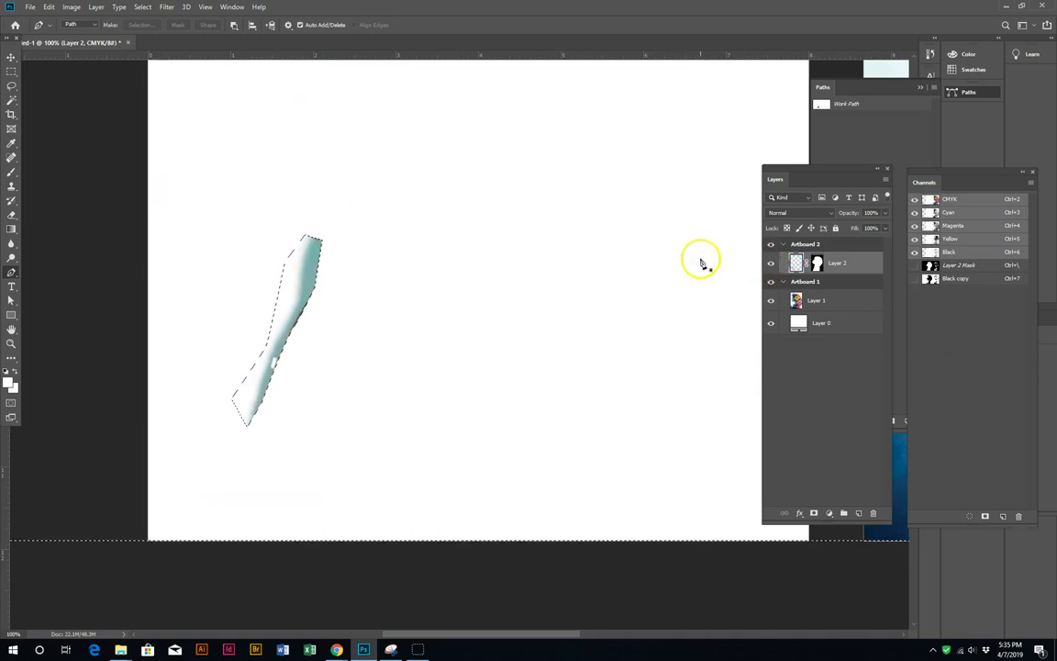
{"action": "key", "text": "ctrl+z"}
Step: Deselect and zoom in on the shoulder edge
{"action": "left_click", "coordinate": [147, 7]}
{"action": "left_click", "coordinate": [156, 28]}
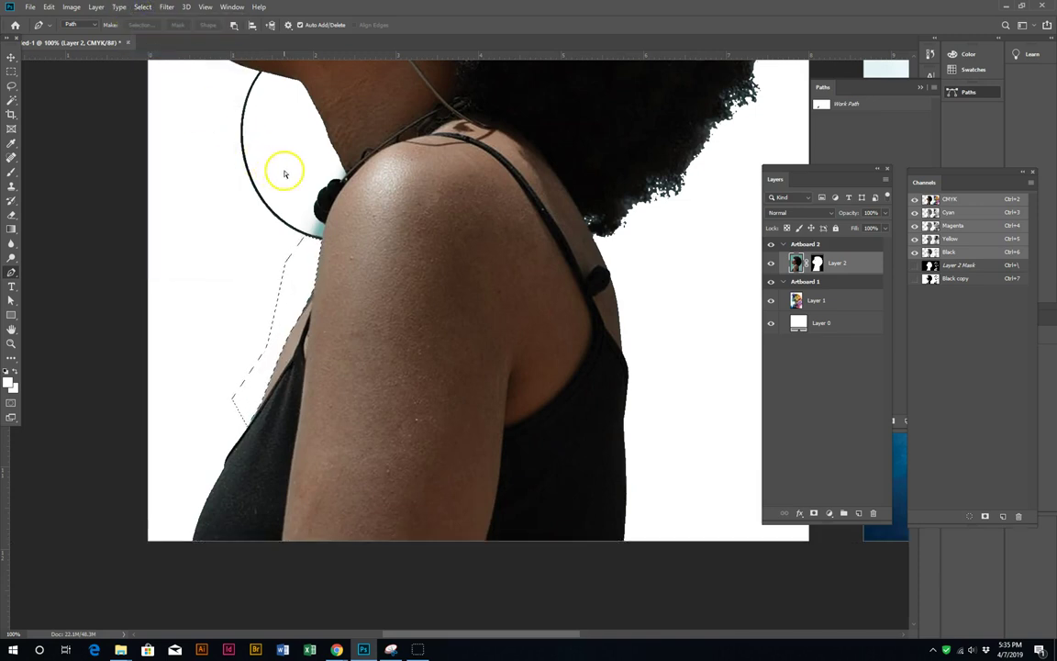
{"action": "key", "text": "z"}
{"action": "left_click", "coordinate": [317, 197]}
{"action": "left_click", "coordinate": [351, 280]}
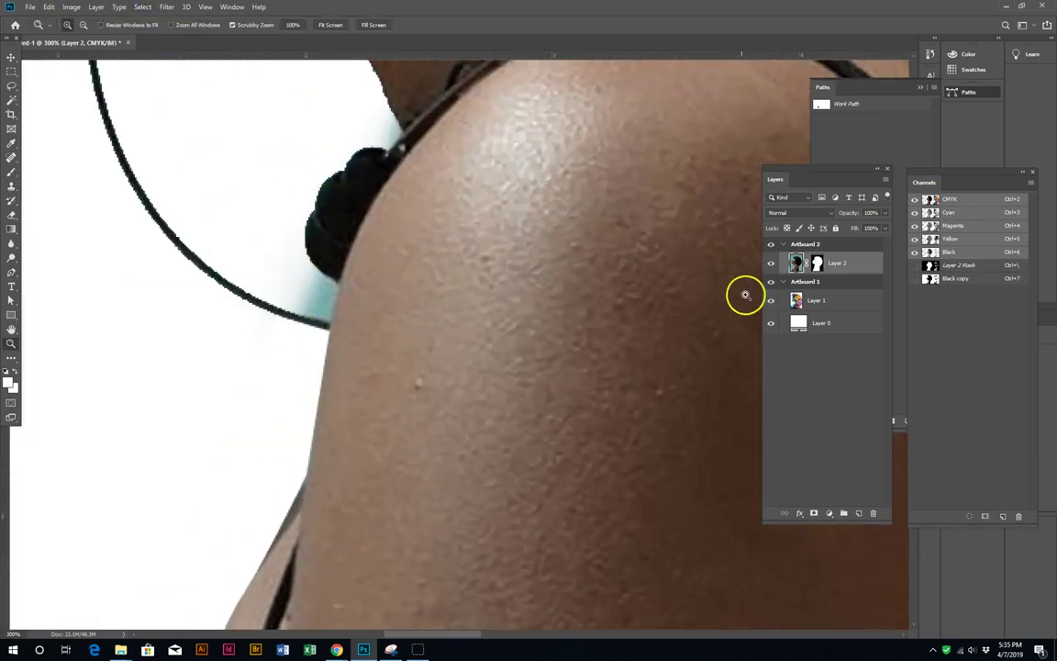
Step: Ready the Brush on Layer 2's mask and pan down to the lips and chin
{"action": "key", "text": "b"}
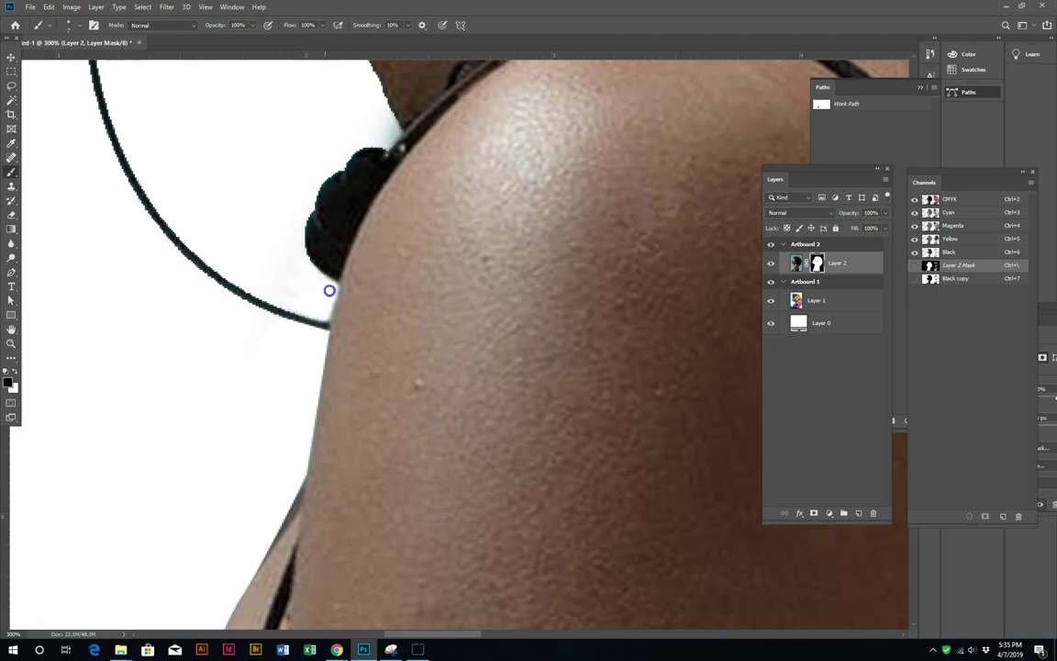
{"action": "left_click_drag", "start_coordinate": [340, 146], "coordinate": [377, 506]}
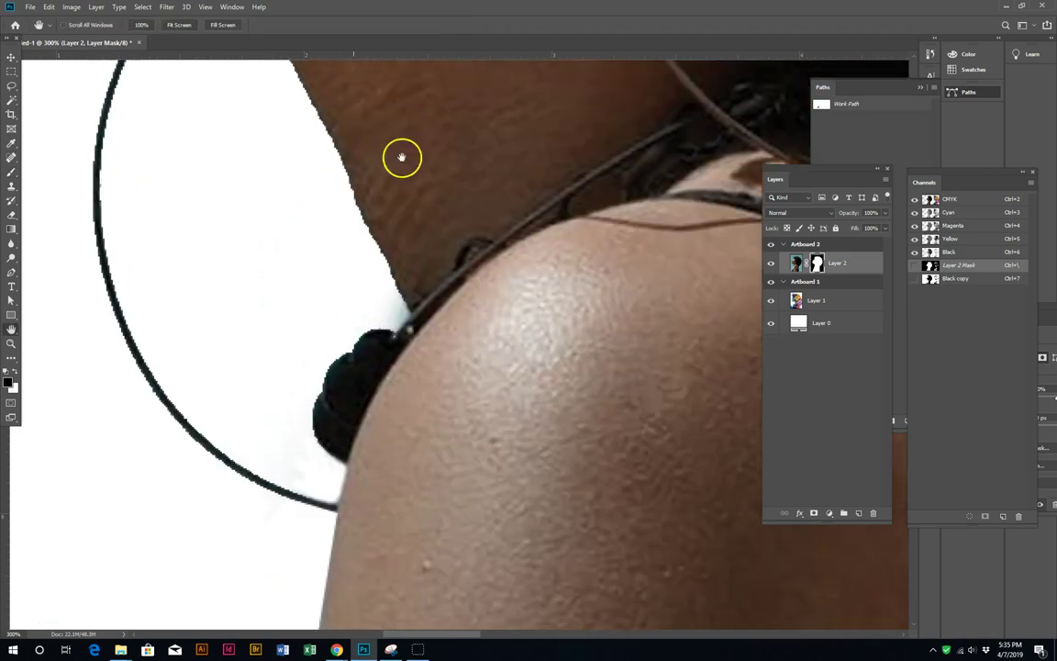
{"action": "key", "text": "e"}
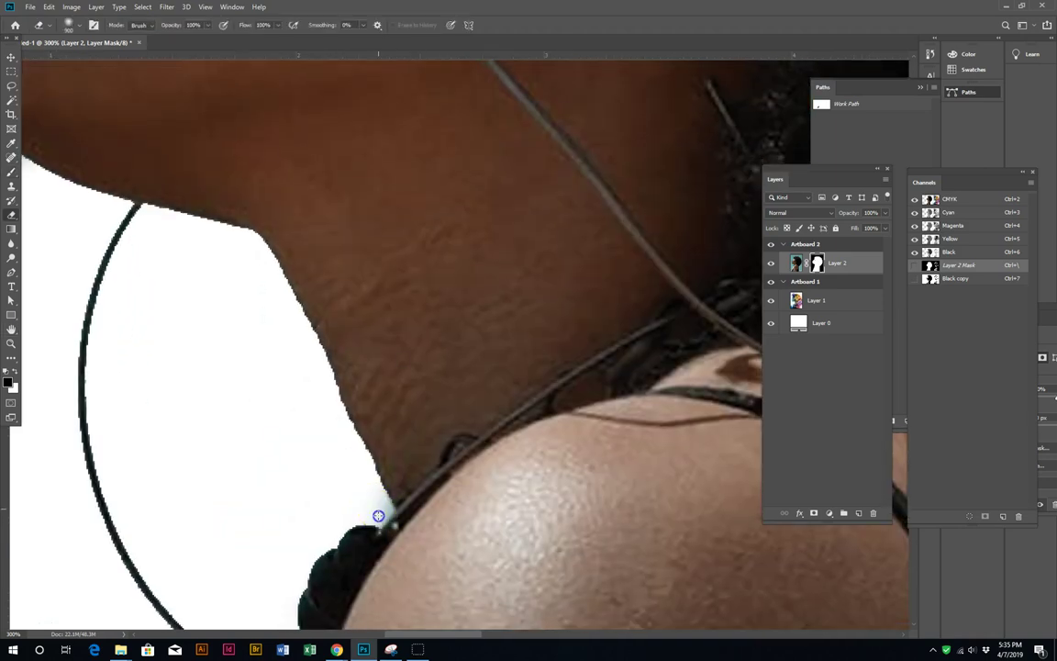
{"action": "key", "text": "b"}
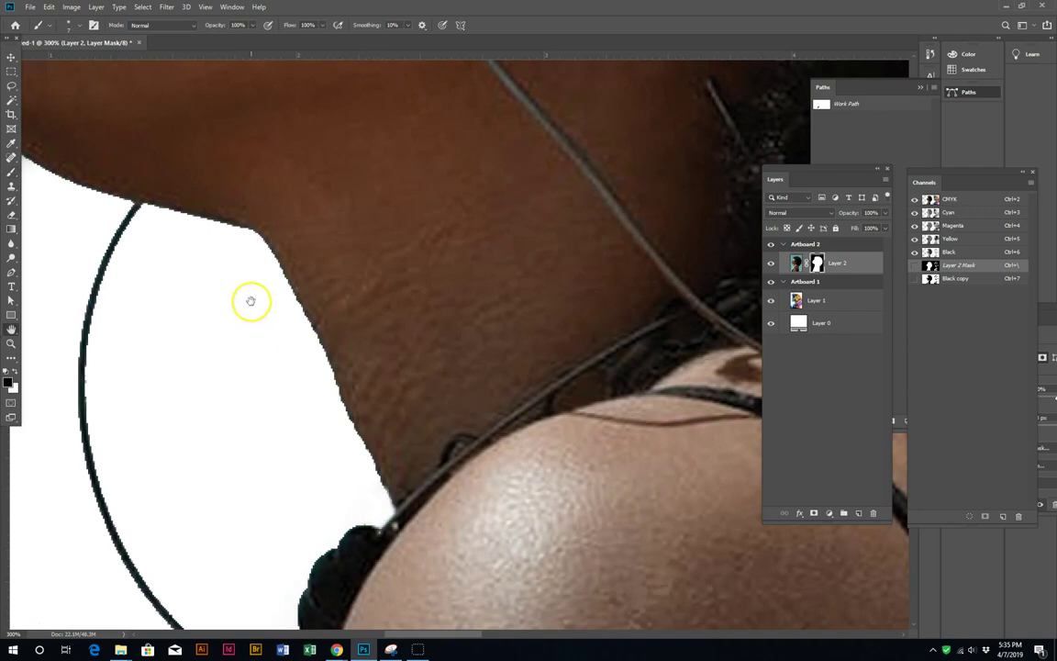
{"action": "left_click_drag", "start_coordinate": [252, 300], "coordinate": [410, 504]}
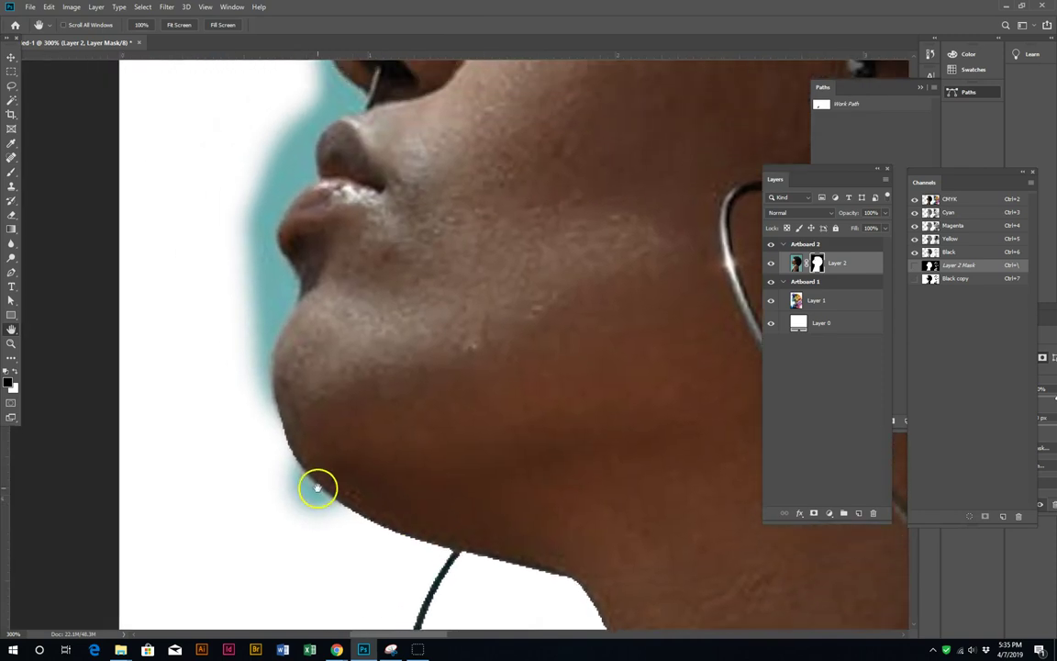
Step: Paint out the teal fringe and grey shading under and left of the chin
{"action": "left_click_drag", "start_coordinate": [330, 508], "coordinate": [270, 456]}
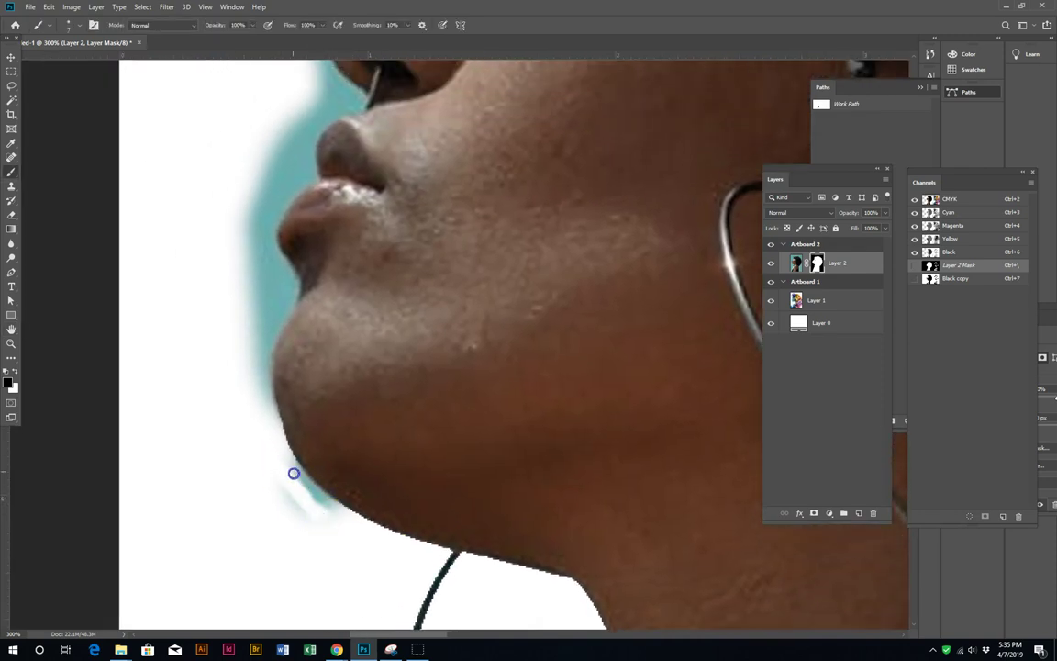
{"action": "key", "text": "ctrl+z"}
{"action": "left_click_drag", "start_coordinate": [276, 478], "coordinate": [293, 500]}
{"action": "scroll", "coordinate": [264, 427], "scroll_direction": "up", "scroll_amount": 2}
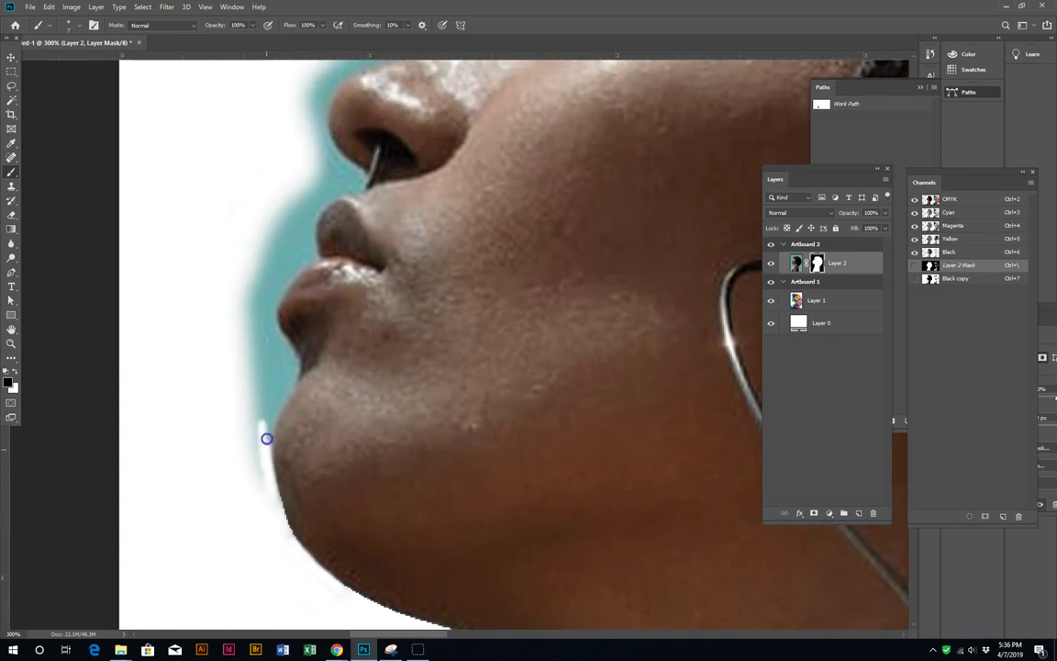
{"action": "mouse_move", "coordinate": [264, 496]}
{"action": "left_mouse_down"}
{"action": "mouse_move", "coordinate": [240, 404]}
{"action": "mouse_move", "coordinate": [242, 438]}
{"action": "mouse_move", "coordinate": [271, 400]}
{"action": "left_mouse_up"}
{"action": "scroll", "coordinate": [284, 392], "scroll_direction": "up", "scroll_amount": 3}
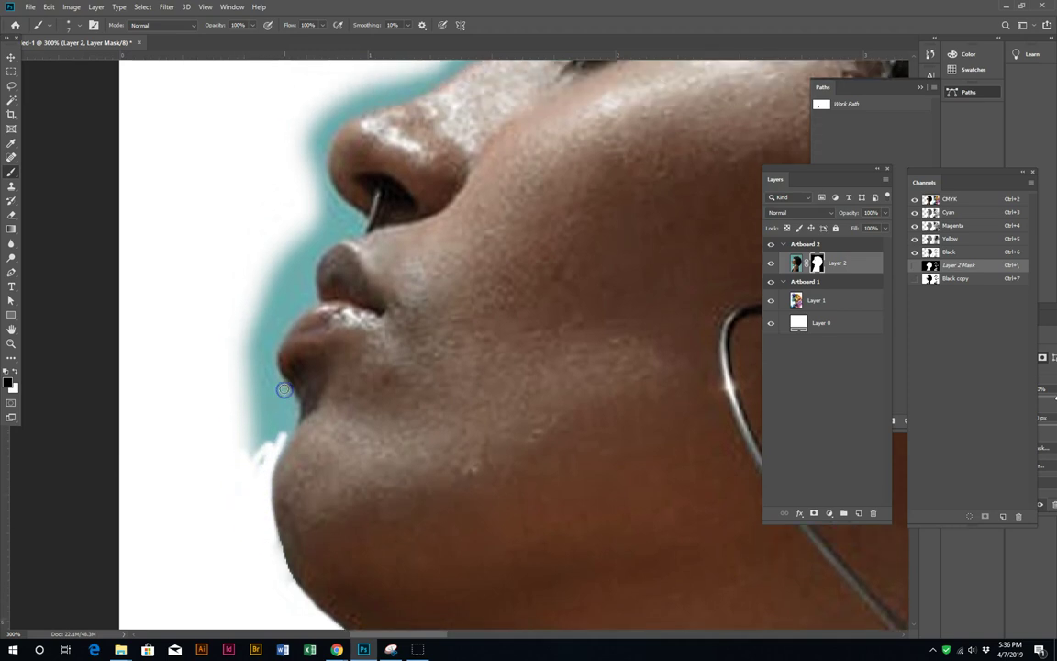
{"action": "left_click_drag", "start_coordinate": [276, 373], "coordinate": [285, 390]}
{"action": "mouse_move", "coordinate": [274, 459]}
{"action": "left_mouse_down"}
{"action": "mouse_move", "coordinate": [289, 407]}
{"action": "mouse_move", "coordinate": [255, 455]}
{"action": "mouse_move", "coordinate": [244, 422]}
{"action": "mouse_move", "coordinate": [257, 470]}
{"action": "mouse_move", "coordinate": [259, 358]}
{"action": "mouse_move", "coordinate": [243, 356]}
{"action": "mouse_move", "coordinate": [253, 387]}
{"action": "left_mouse_up"}
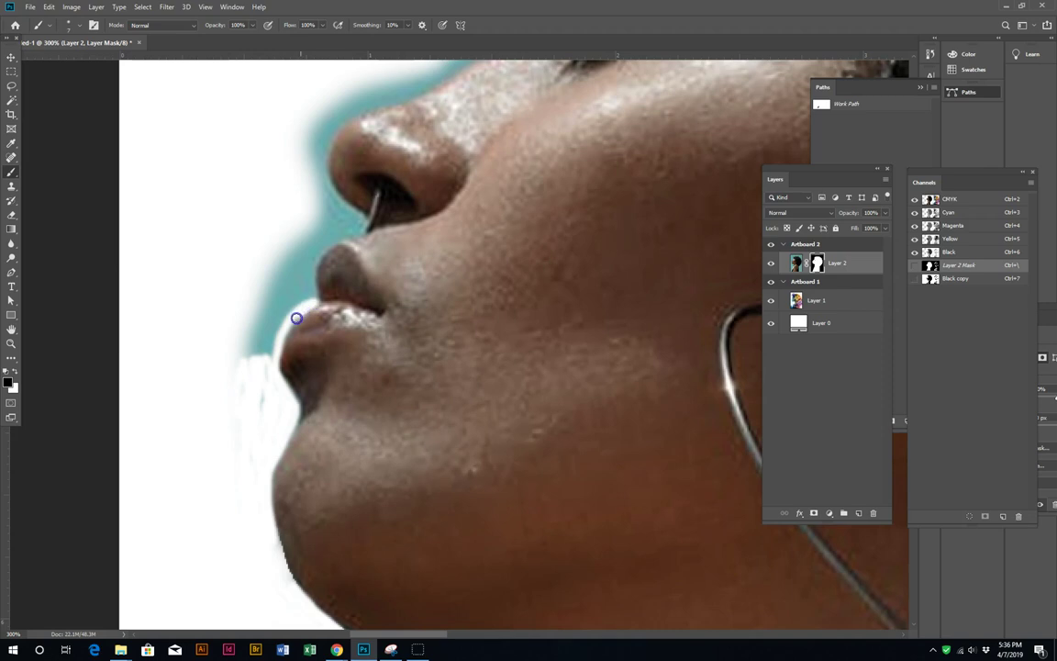
Step: Whiten the teal fringe beside the lips and below the nose with a smaller brush
{"action": "mouse_move", "coordinate": [272, 367]}
{"action": "left_mouse_down"}
{"action": "mouse_move", "coordinate": [255, 408]}
{"action": "mouse_move", "coordinate": [271, 330]}
{"action": "mouse_move", "coordinate": [252, 414]}
{"action": "mouse_move", "coordinate": [250, 353]}
{"action": "left_mouse_up"}
{"action": "scroll", "coordinate": [257, 340], "scroll_direction": "up", "scroll_amount": 2}
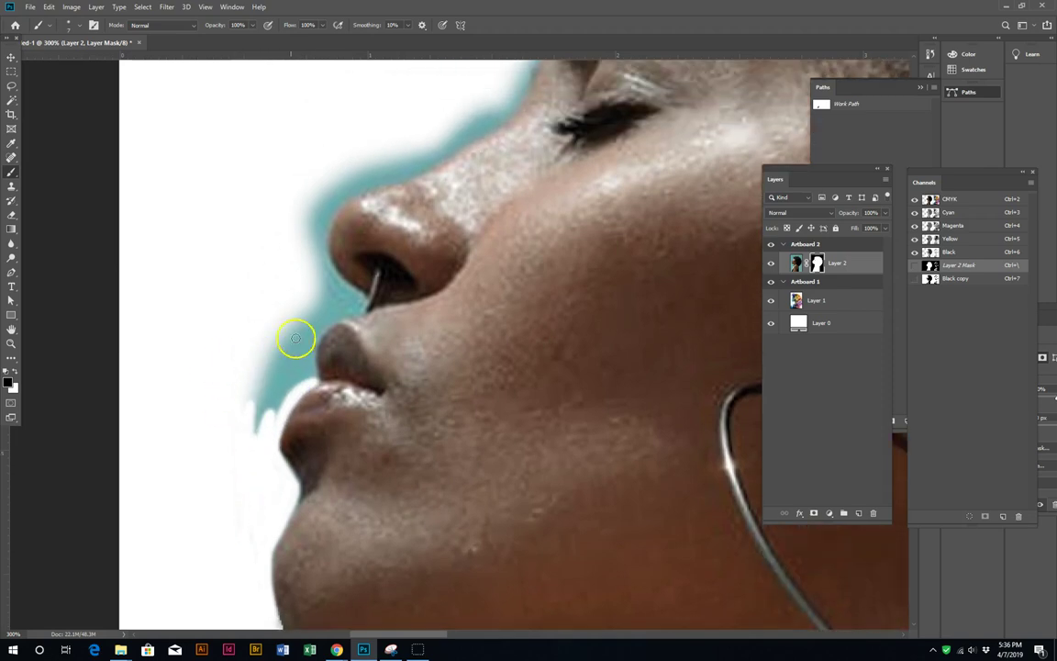
{"action": "left_click_drag", "start_coordinate": [314, 338], "coordinate": [309, 361]}
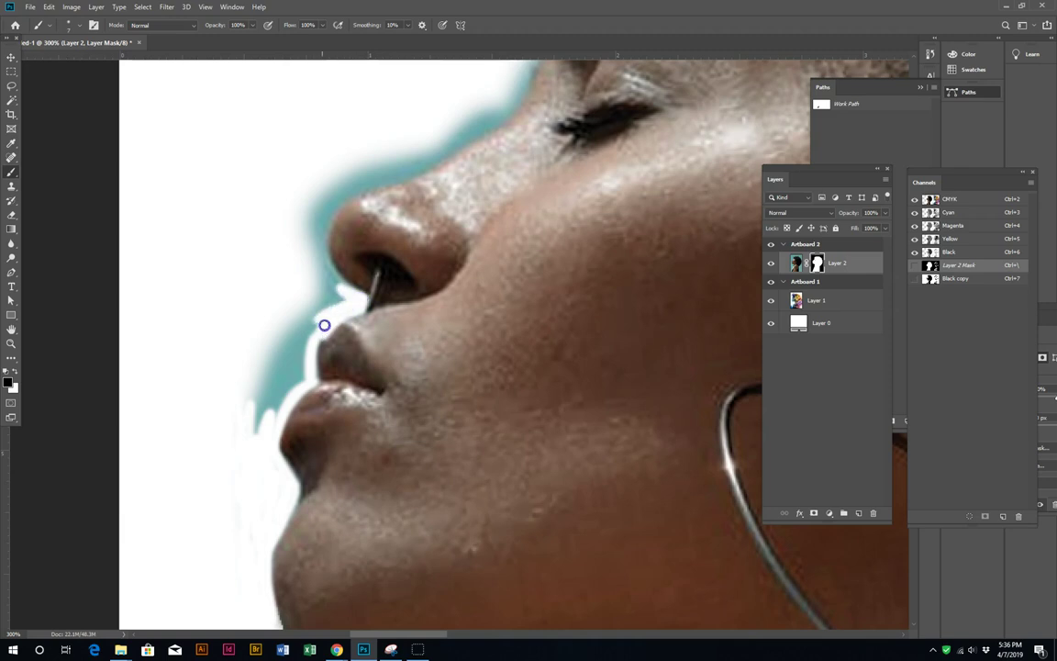
{"action": "key", "text": "z"}
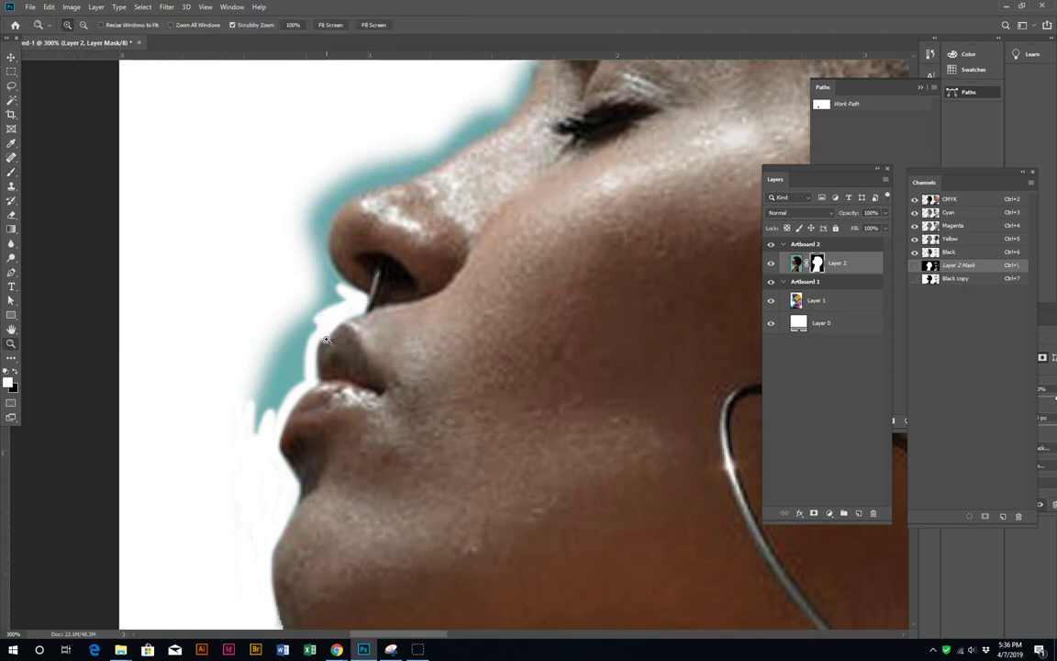
{"action": "key", "text": "b"}
{"action": "mouse_move", "coordinate": [340, 329]}
{"action": "left_mouse_down"}
{"action": "mouse_move", "coordinate": [318, 320]}
{"action": "mouse_move", "coordinate": [288, 329]}
{"action": "left_mouse_up"}
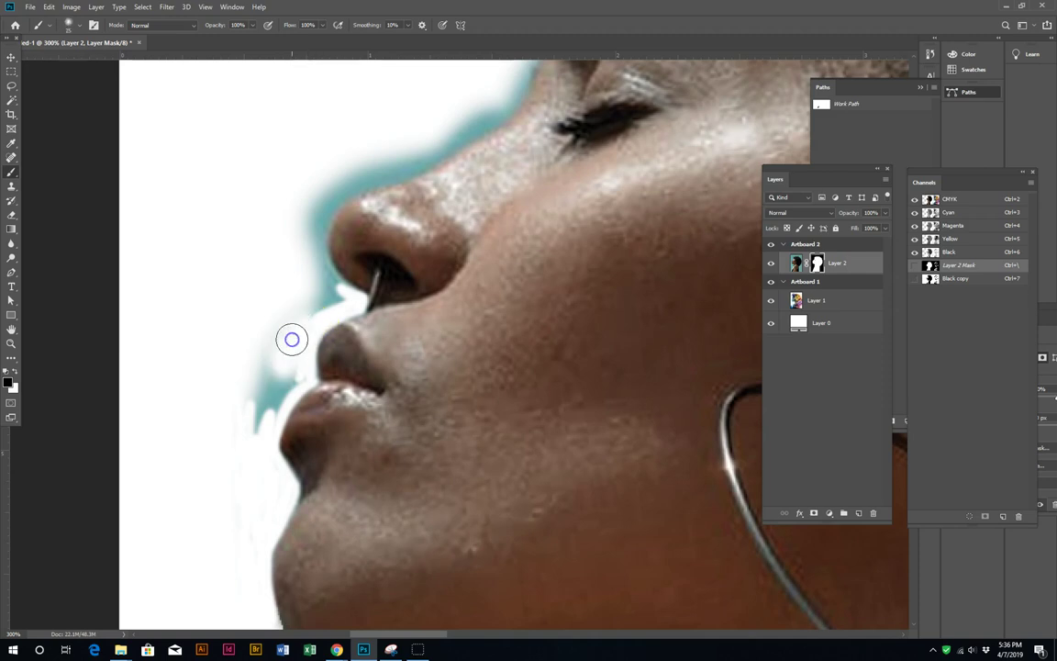
{"action": "key", "text": "bracketleft"}
{"action": "key", "text": "bracketleft"}
{"action": "mouse_move", "coordinate": [282, 402]}
{"action": "left_mouse_down"}
{"action": "mouse_move", "coordinate": [297, 354]}
{"action": "mouse_move", "coordinate": [253, 449]}
{"action": "left_mouse_up"}
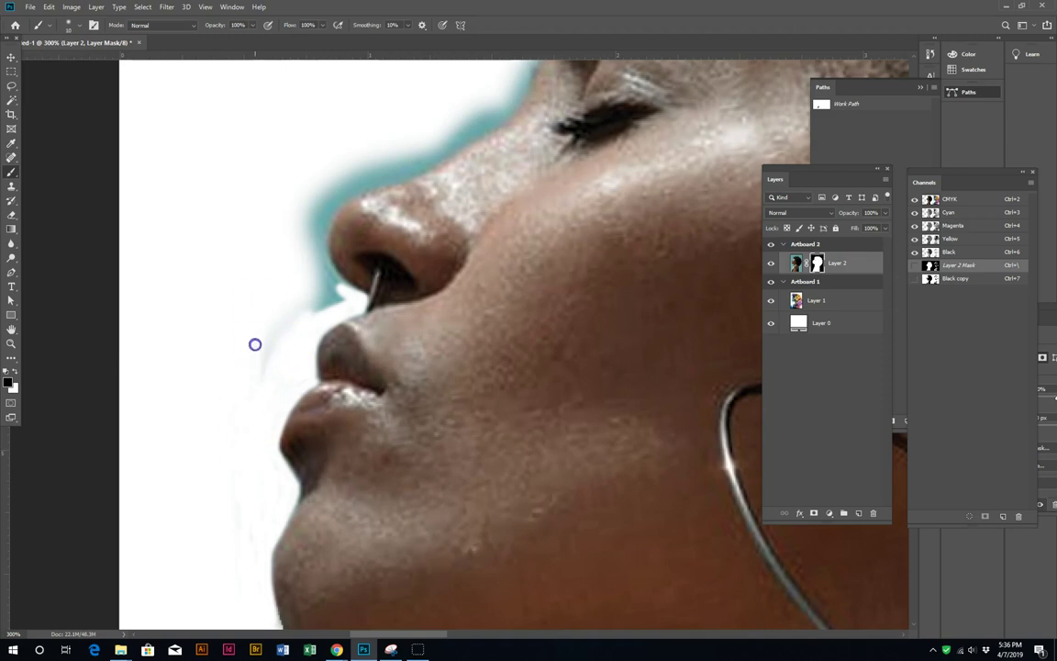
{"action": "left_click_drag", "start_coordinate": [284, 335], "coordinate": [306, 314]}
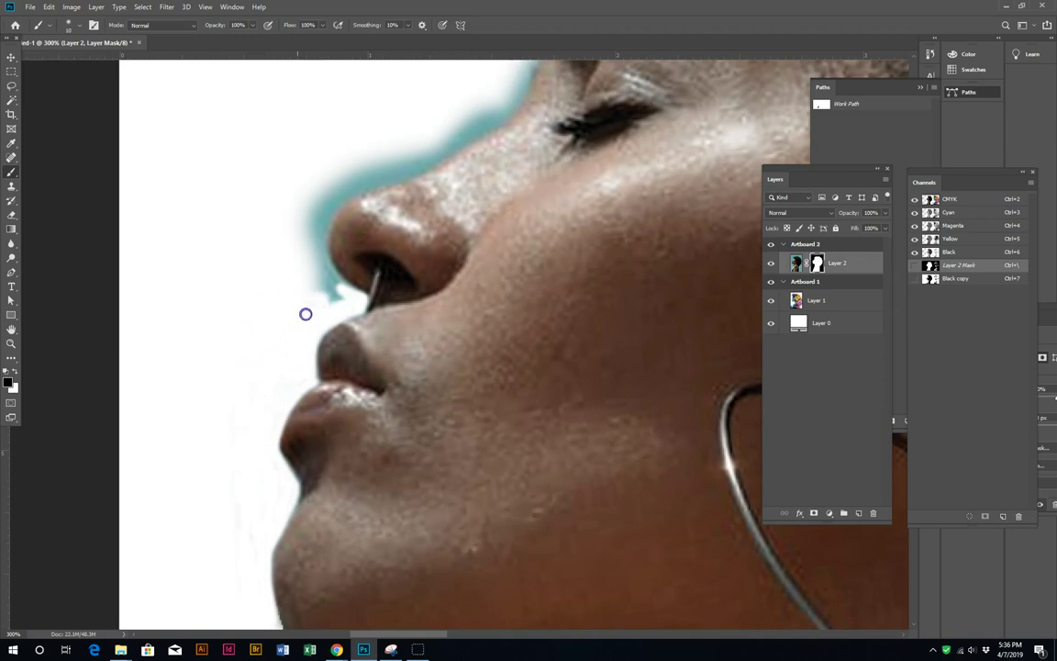
{"action": "scroll", "coordinate": [321, 273], "scroll_direction": "up", "scroll_amount": 3}
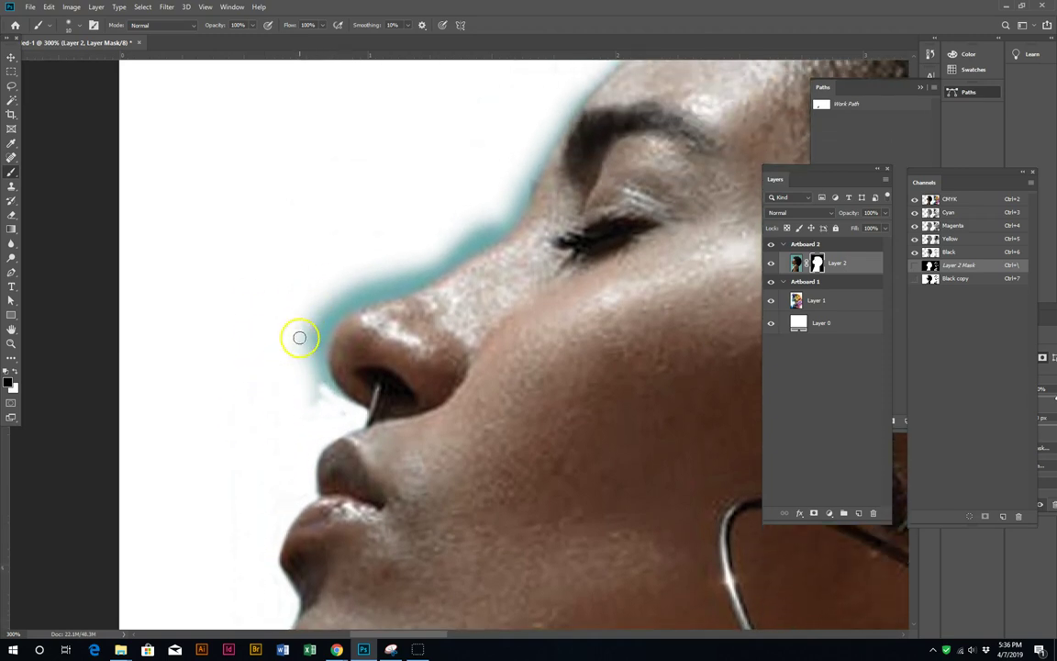
Step: Whiten the teal fringe beside the nostril, above the nose tip and nose bridge
{"action": "left_click_drag", "start_coordinate": [339, 400], "coordinate": [356, 413]}
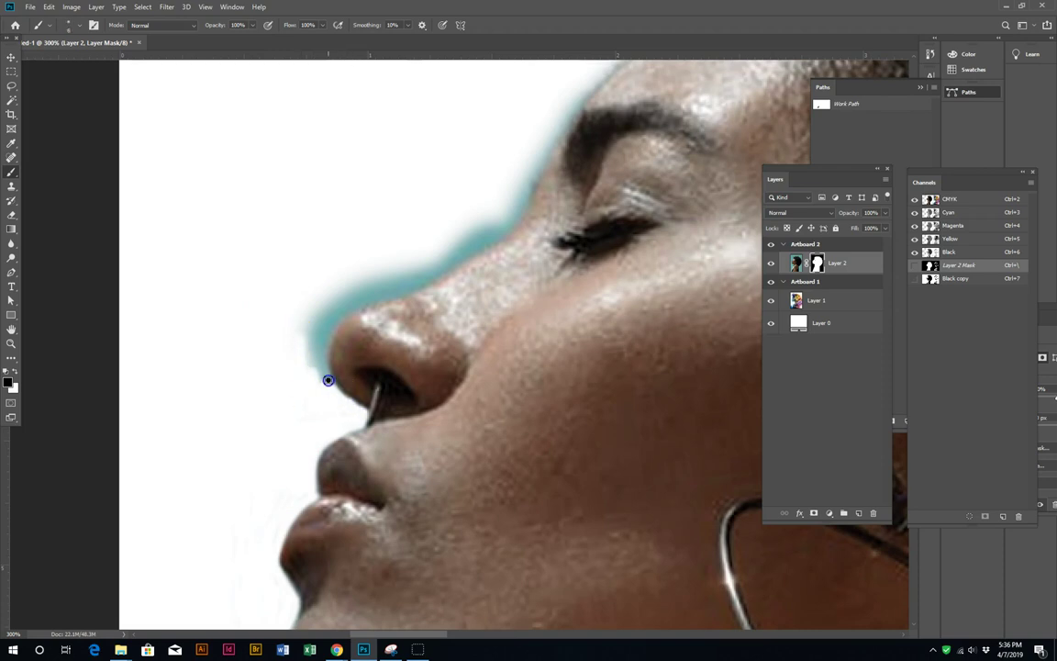
{"action": "left_click_drag", "start_coordinate": [320, 352], "coordinate": [332, 323]}
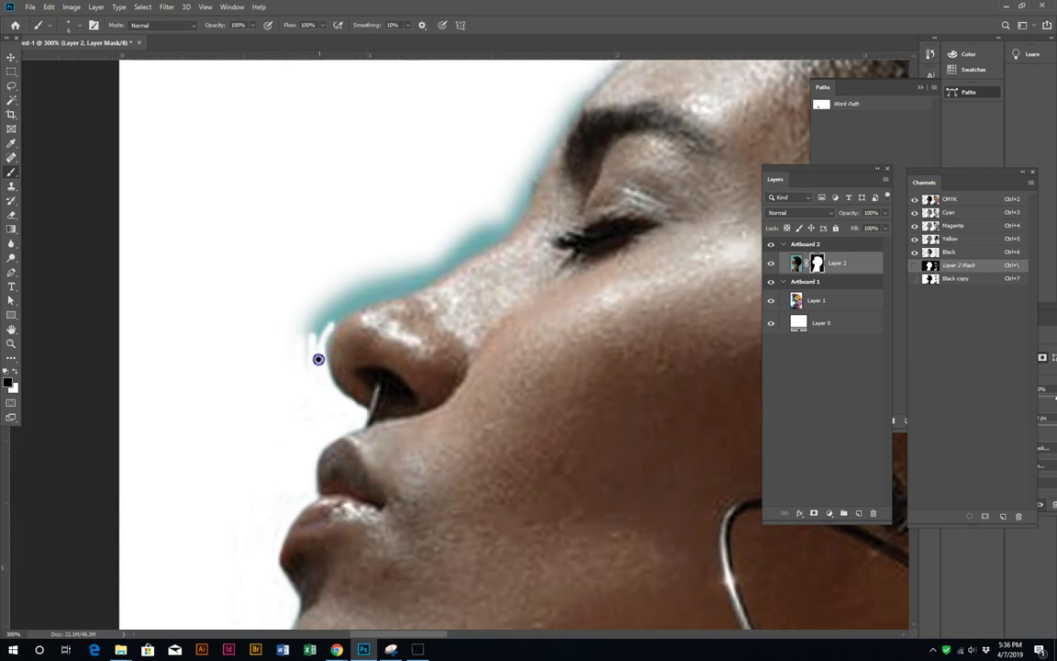
{"action": "left_click_drag", "start_coordinate": [317, 312], "coordinate": [351, 308]}
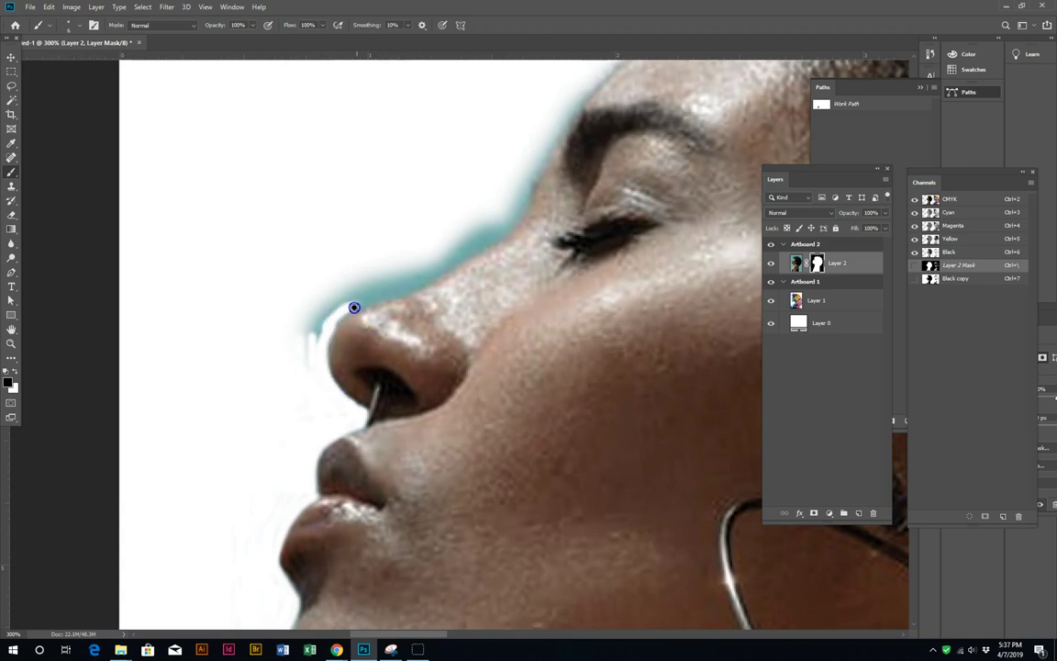
{"action": "key", "text": "ctrl+z"}
{"action": "mouse_move", "coordinate": [389, 289]}
{"action": "left_mouse_down"}
{"action": "mouse_move", "coordinate": [370, 278]}
{"action": "mouse_move", "coordinate": [293, 338]}
{"action": "mouse_move", "coordinate": [322, 333]}
{"action": "left_mouse_up"}
{"action": "mouse_move", "coordinate": [362, 298]}
{"action": "left_mouse_down"}
{"action": "mouse_move", "coordinate": [372, 294]}
{"action": "mouse_move", "coordinate": [360, 264]}
{"action": "mouse_move", "coordinate": [405, 261]}
{"action": "left_mouse_up"}
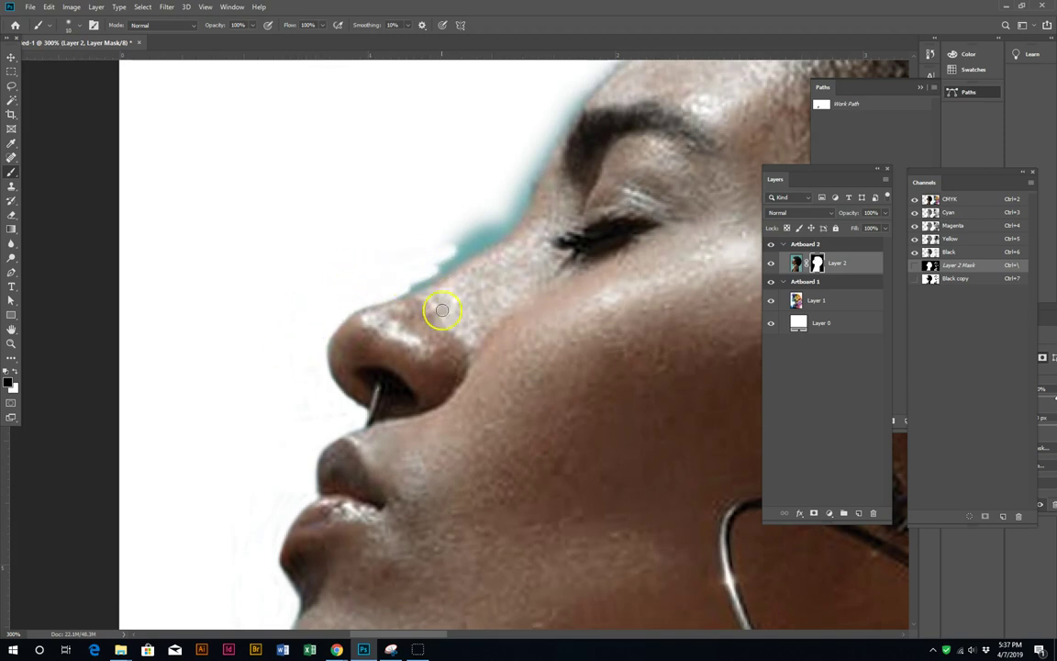
{"action": "mouse_move", "coordinate": [463, 300]}
{"action": "left_mouse_down"}
{"action": "mouse_move", "coordinate": [339, 389]}
{"action": "mouse_move", "coordinate": [291, 494]}
{"action": "left_mouse_up"}
{"action": "left_click_drag", "start_coordinate": [278, 453], "coordinate": [236, 479]}
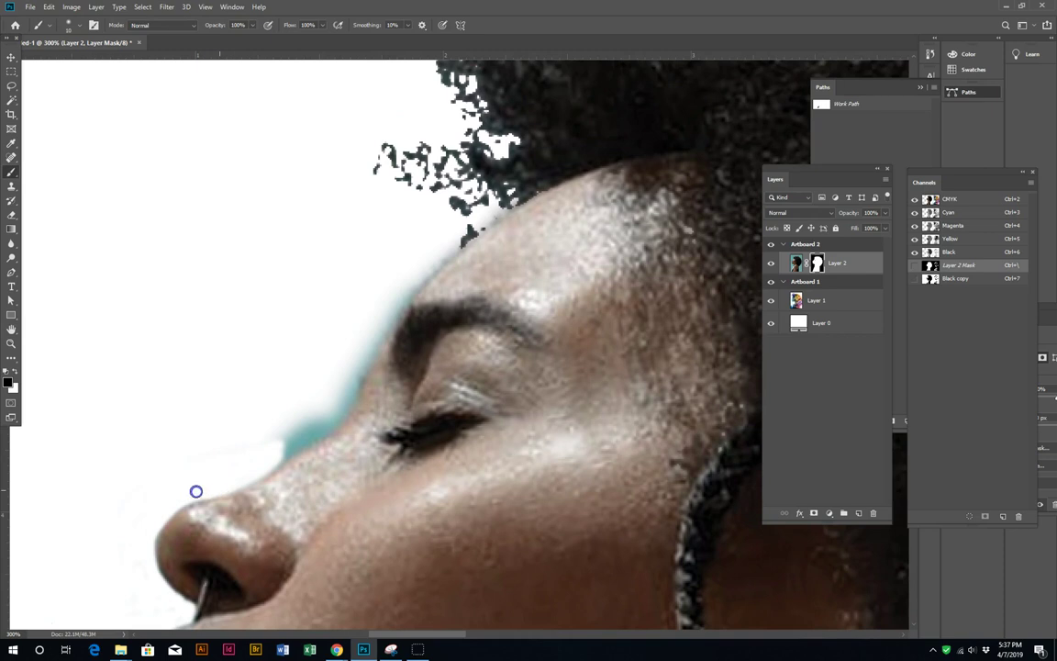
Step: Paint out the teal fringe along the nose bridge, forehead and brow
{"action": "left_click_drag", "start_coordinate": [325, 425], "coordinate": [277, 458]}
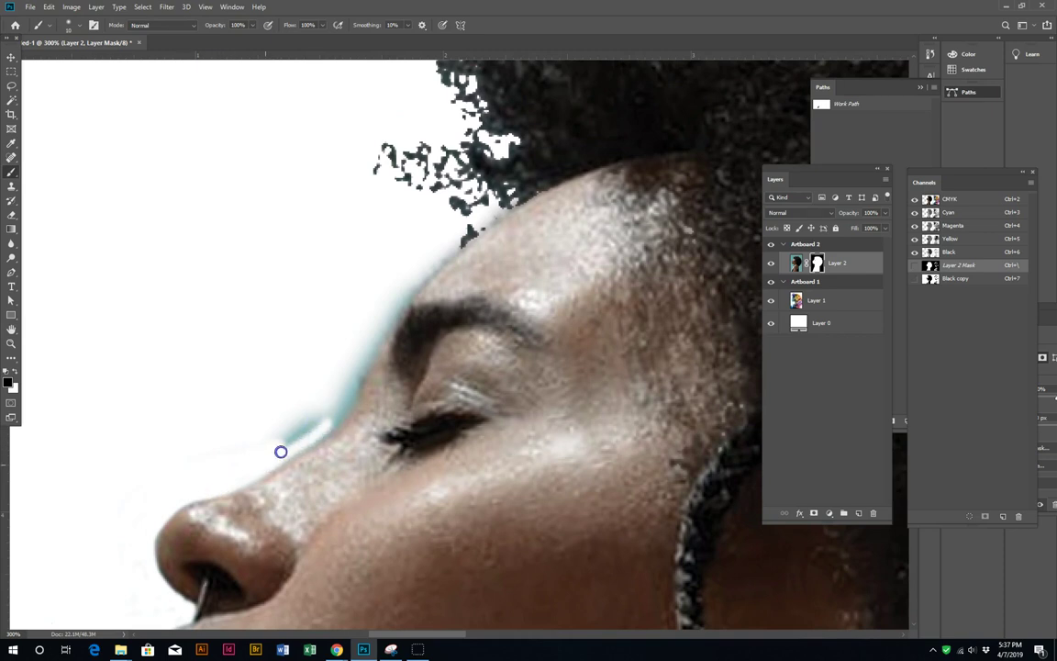
{"action": "mouse_move", "coordinate": [347, 416]}
{"action": "left_mouse_down"}
{"action": "mouse_move", "coordinate": [368, 339]}
{"action": "mouse_move", "coordinate": [340, 410]}
{"action": "mouse_move", "coordinate": [258, 447]}
{"action": "mouse_move", "coordinate": [301, 432]}
{"action": "mouse_move", "coordinate": [348, 380]}
{"action": "left_mouse_up"}
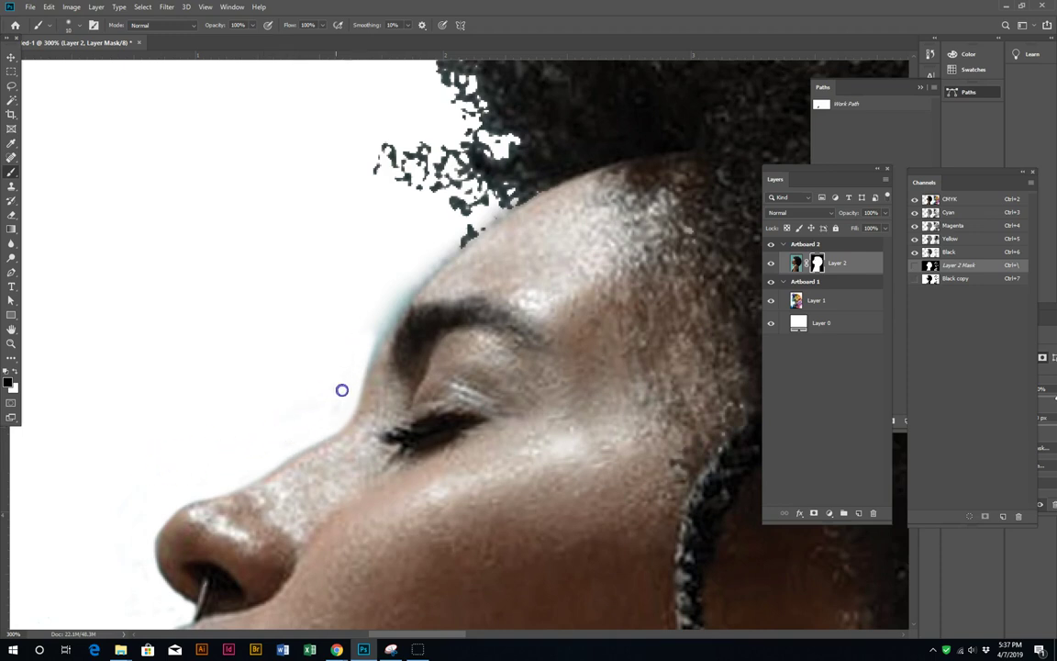
{"action": "mouse_move", "coordinate": [271, 445]}
{"action": "left_mouse_down"}
{"action": "mouse_move", "coordinate": [413, 259]}
{"action": "mouse_move", "coordinate": [368, 353]}
{"action": "left_mouse_up"}
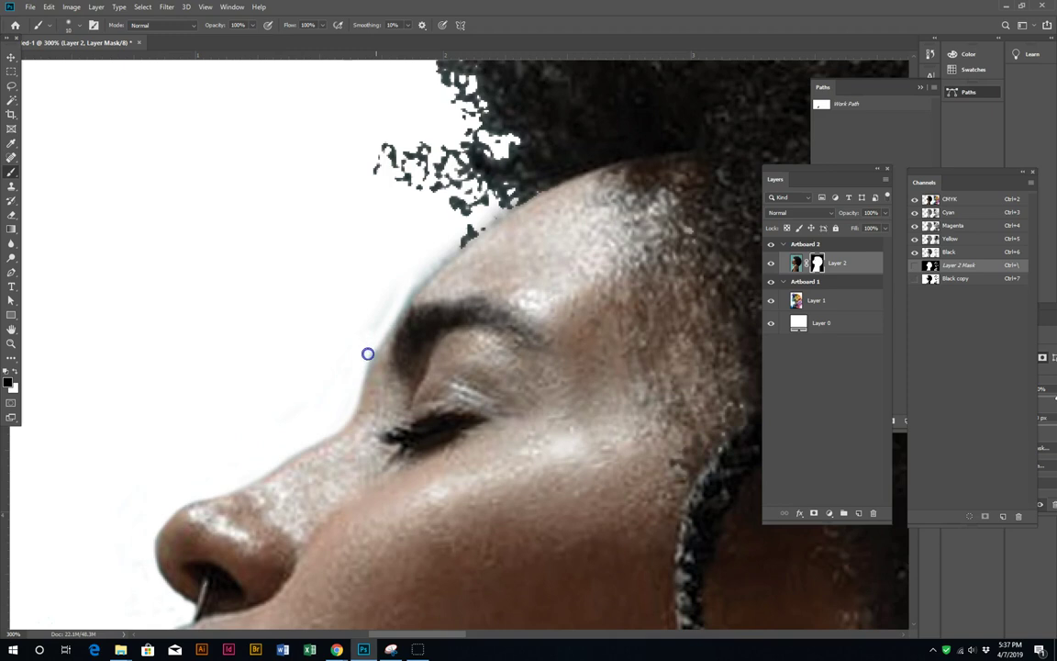
{"action": "left_click_drag", "start_coordinate": [426, 259], "coordinate": [453, 248]}
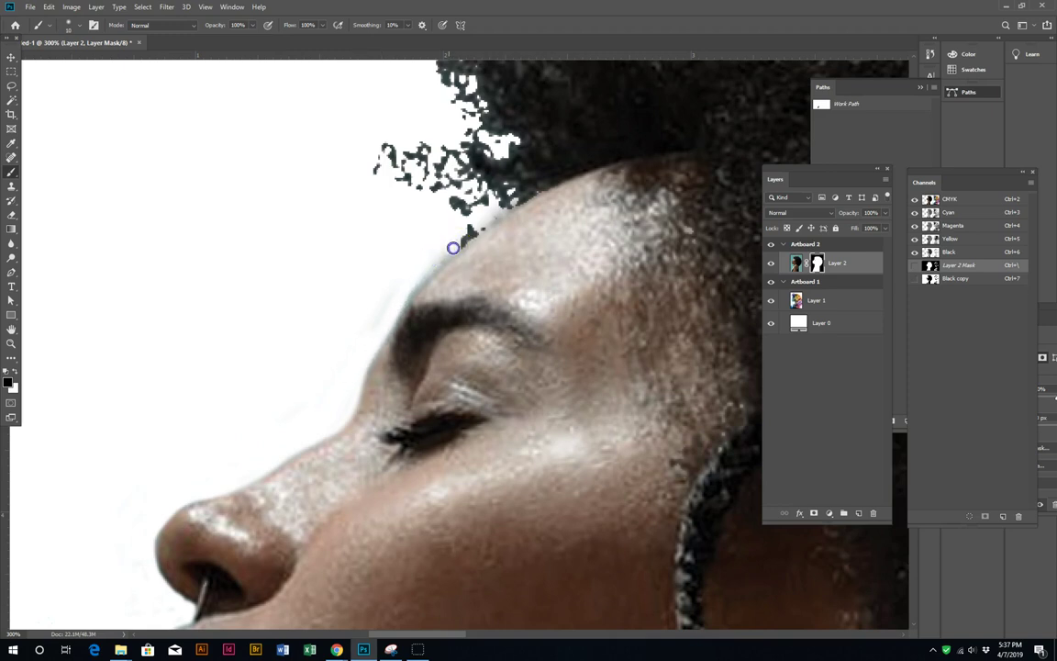
{"action": "mouse_move", "coordinate": [387, 322]}
{"action": "left_mouse_down"}
{"action": "mouse_move", "coordinate": [371, 304]}
{"action": "mouse_move", "coordinate": [413, 257]}
{"action": "mouse_move", "coordinate": [354, 341]}
{"action": "mouse_move", "coordinate": [428, 266]}
{"action": "left_mouse_up"}
Step: Mask out the stray hair fragments above the forehead in black, then zoom out
{"action": "key", "text": "x"}
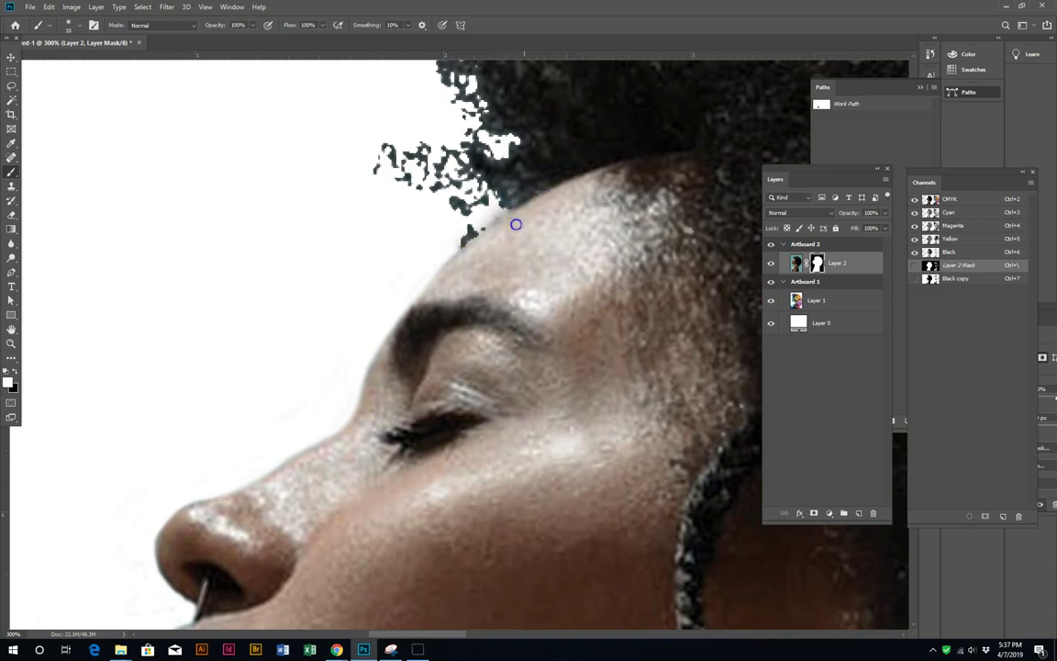
{"action": "mouse_move", "coordinate": [485, 250]}
{"action": "left_mouse_down"}
{"action": "mouse_move", "coordinate": [461, 235]}
{"action": "mouse_move", "coordinate": [464, 220]}
{"action": "left_mouse_up"}
{"action": "key", "text": "x"}
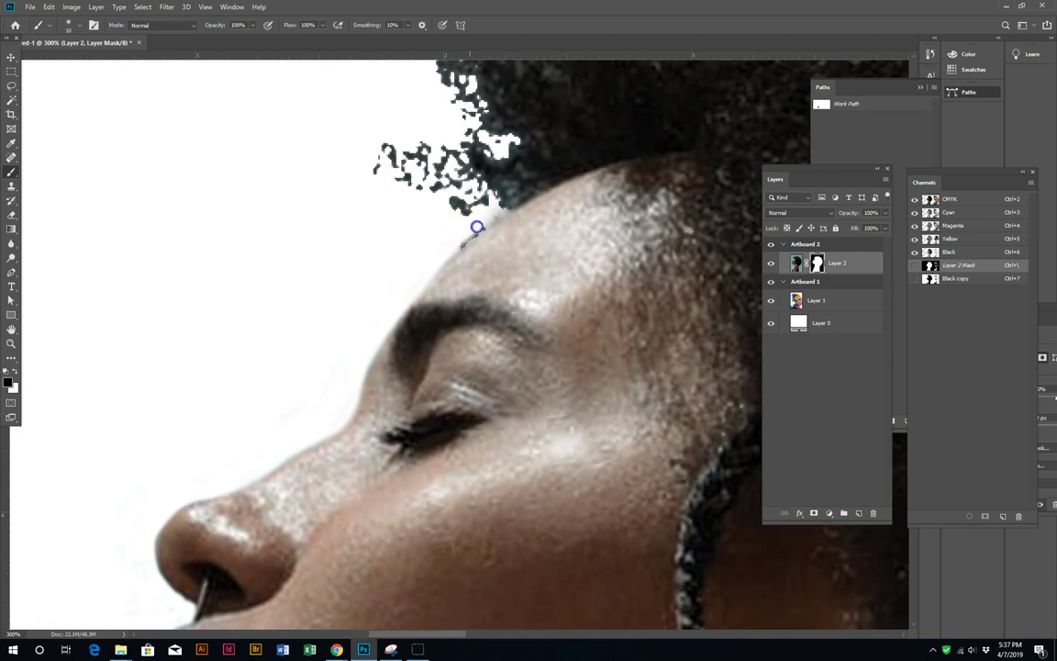
{"action": "mouse_move", "coordinate": [481, 217]}
{"action": "left_mouse_down"}
{"action": "mouse_move", "coordinate": [413, 165]}
{"action": "mouse_move", "coordinate": [366, 148]}
{"action": "mouse_move", "coordinate": [381, 165]}
{"action": "mouse_move", "coordinate": [422, 155]}
{"action": "mouse_move", "coordinate": [464, 184]}
{"action": "left_mouse_up"}
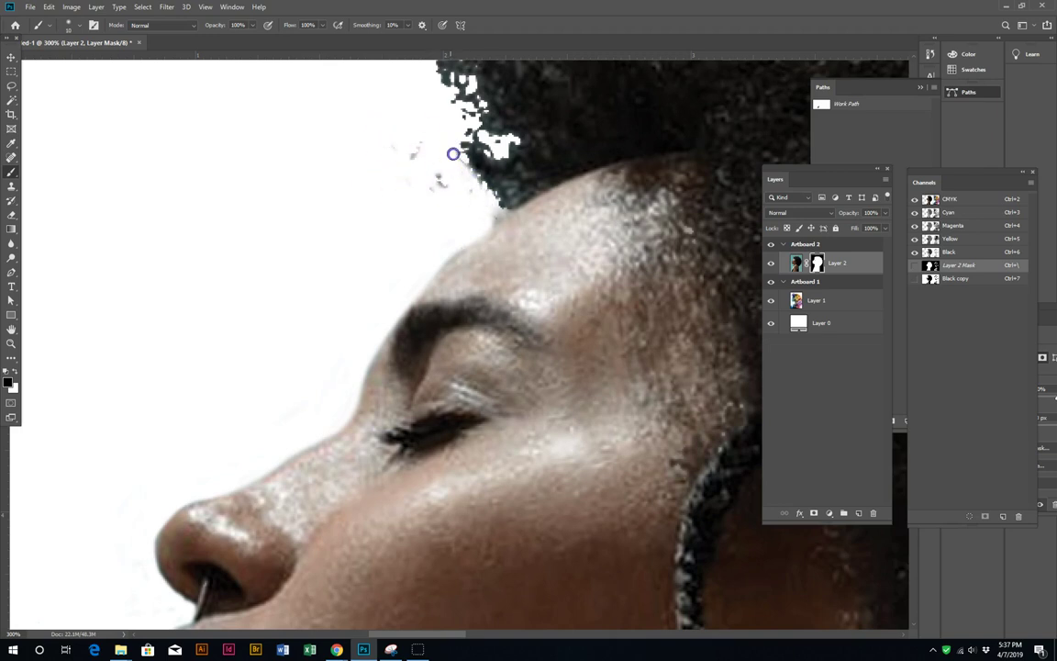
{"action": "mouse_move", "coordinate": [444, 182]}
{"action": "left_mouse_down"}
{"action": "mouse_move", "coordinate": [401, 152]}
{"action": "mouse_move", "coordinate": [408, 162]}
{"action": "mouse_move", "coordinate": [464, 156]}
{"action": "left_mouse_up"}
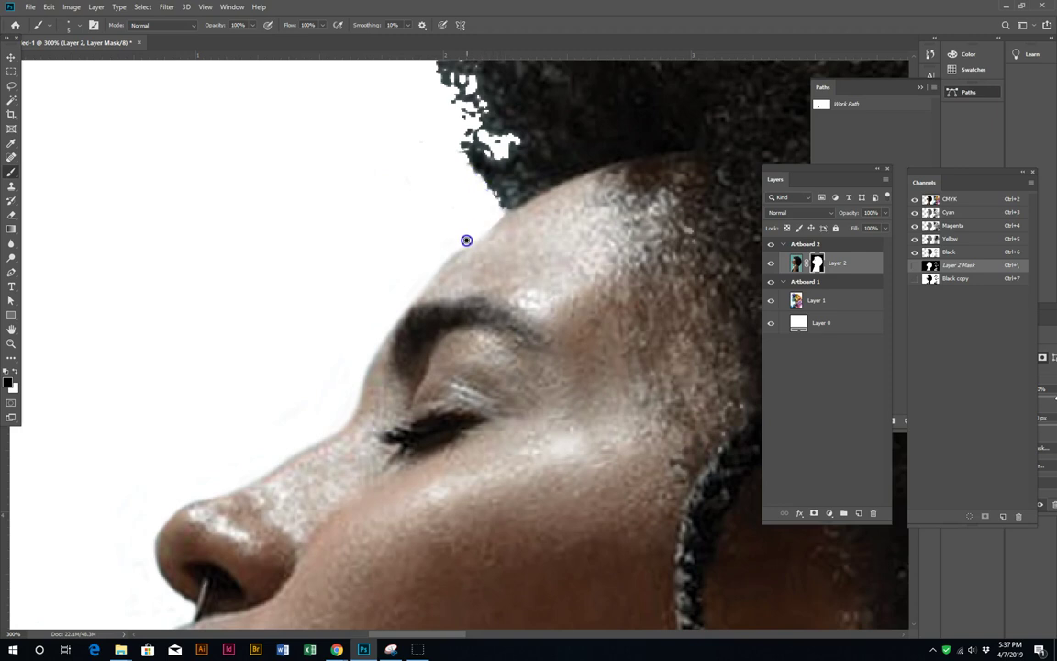
{"action": "key", "text": "z"}
{"action": "left_click", "coordinate": [471, 318], "text": "alt"}
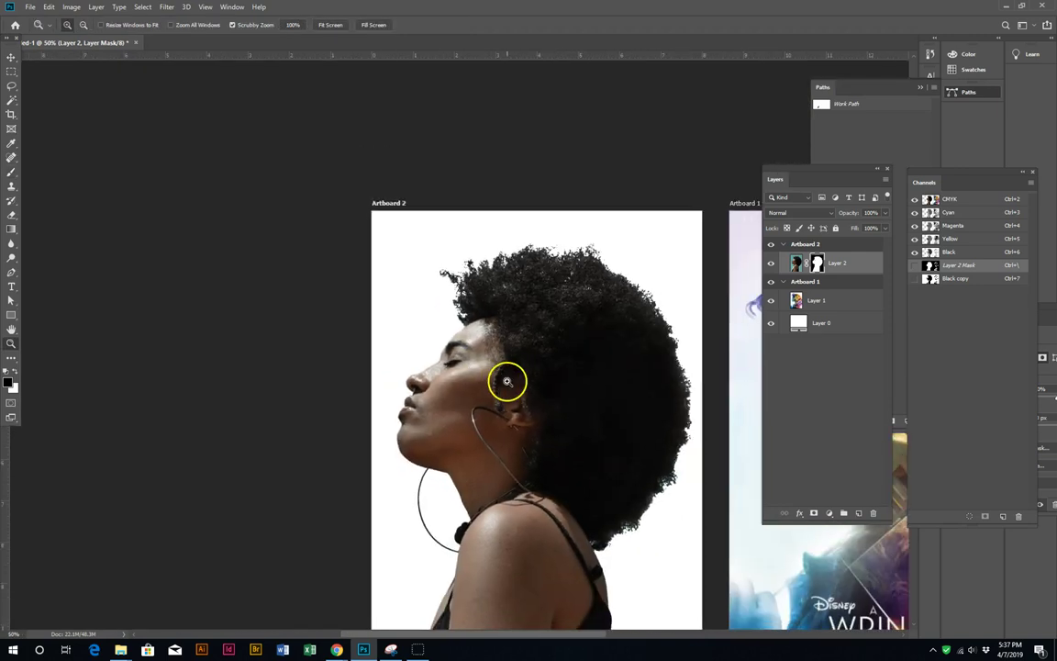
Step: Show both artboards and desaturate Layer 2's portrait with Image > Adjustments > Desaturate
{"action": "key", "text": "h"}
{"action": "left_click_drag", "start_coordinate": [592, 433], "coordinate": [339, 314]}
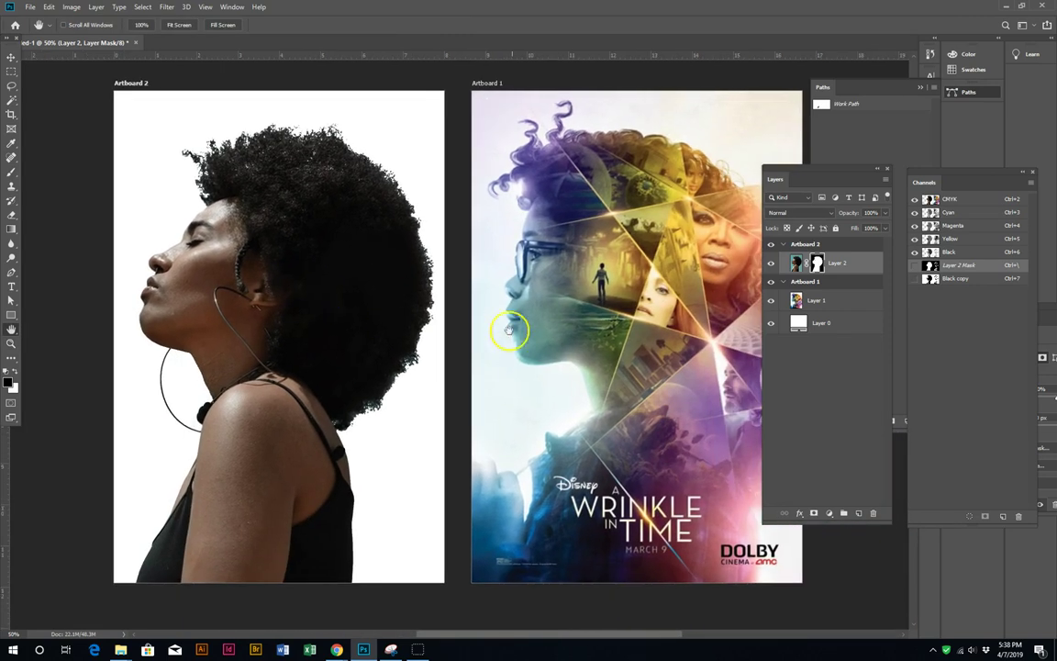
{"action": "left_click", "coordinate": [11, 57]}
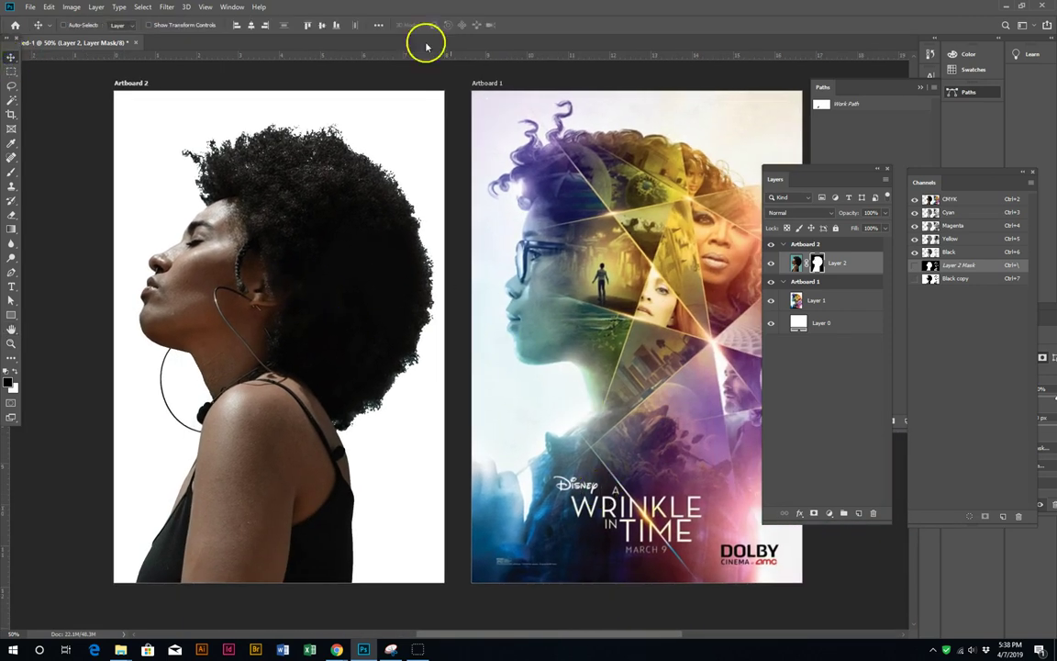
{"action": "left_click_drag", "start_coordinate": [773, 169], "coordinate": [856, 160]}
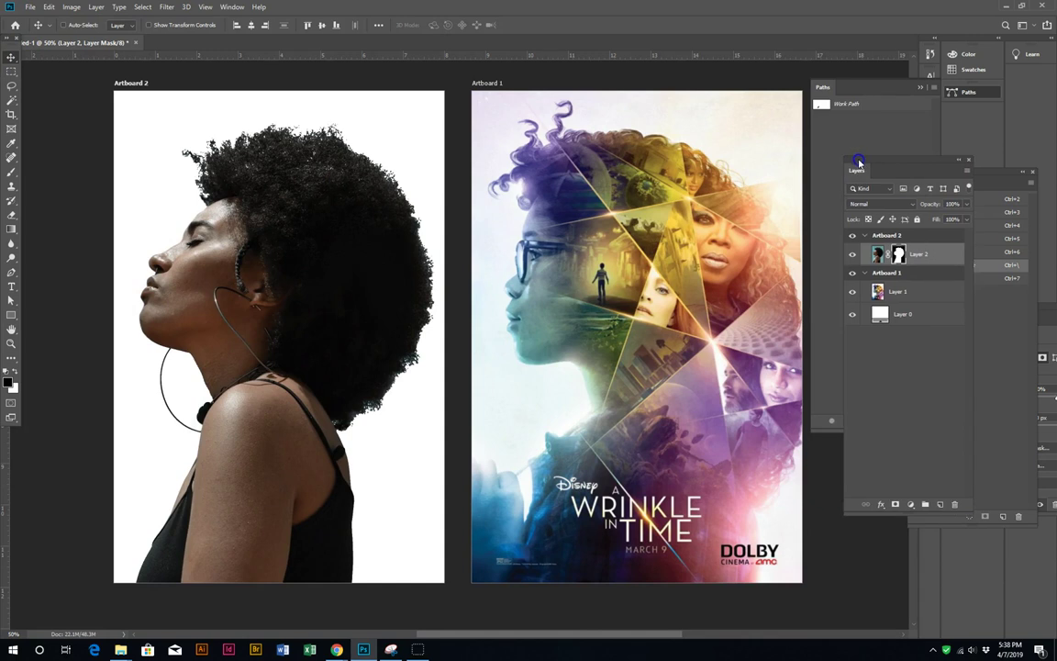
{"action": "left_click", "coordinate": [877, 253]}
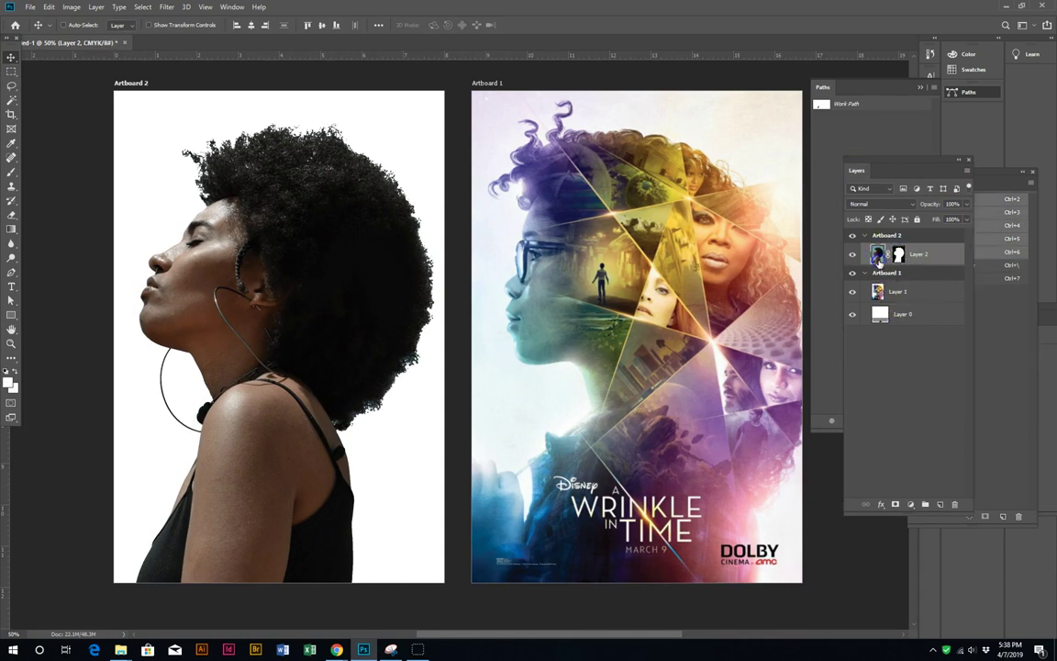
{"action": "left_click", "coordinate": [72, 7]}
{"action": "mouse_move", "coordinate": [88, 36]}
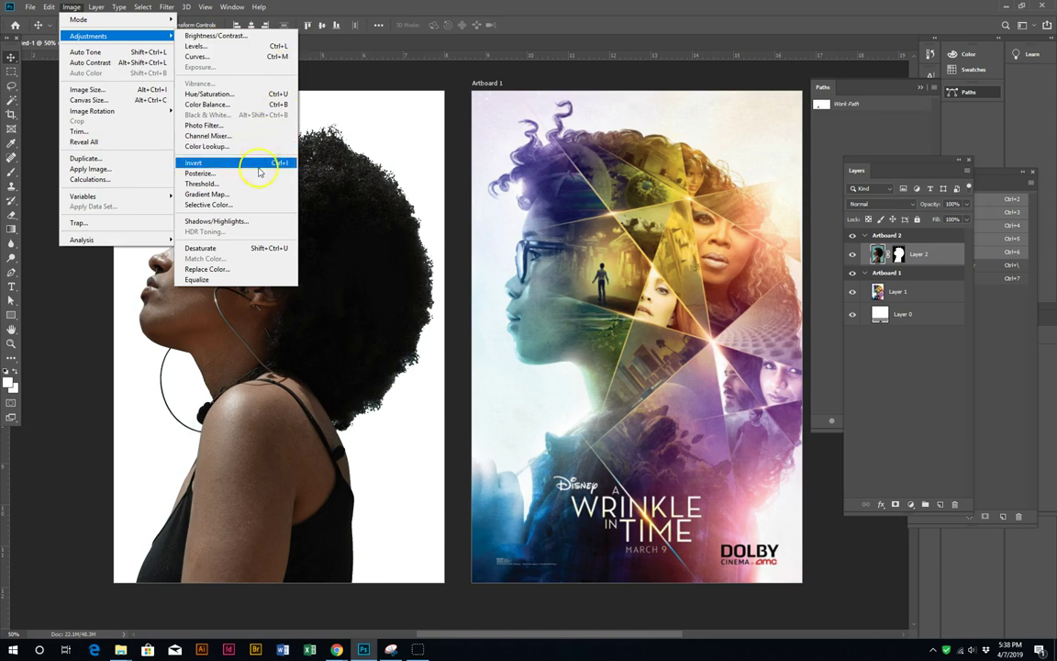
{"action": "left_click", "coordinate": [215, 248]}
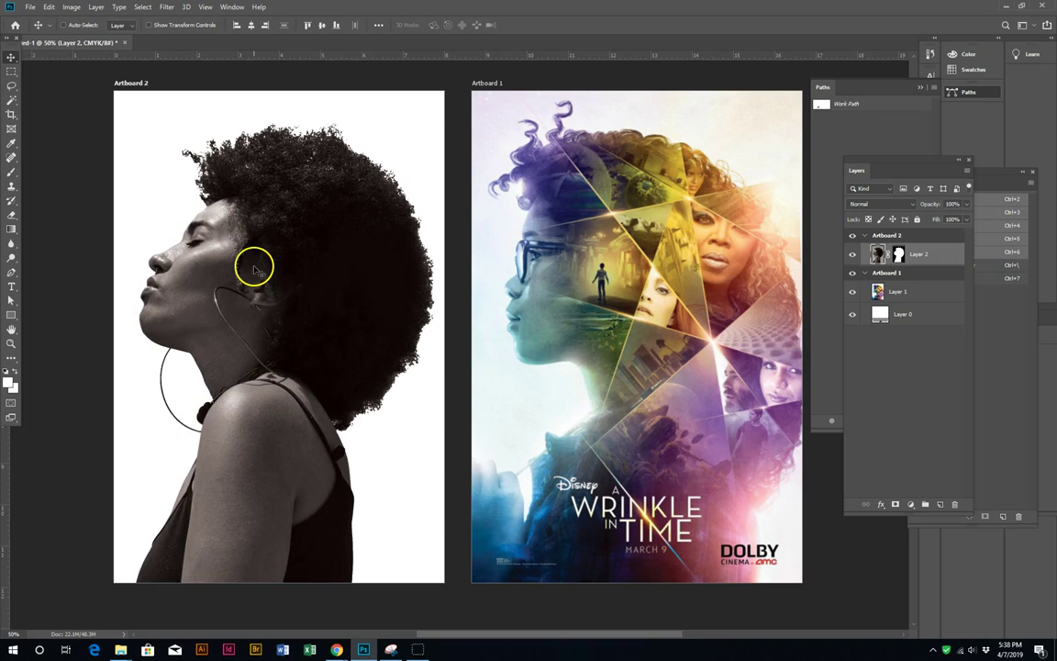
{"action": "key", "text": "p"}
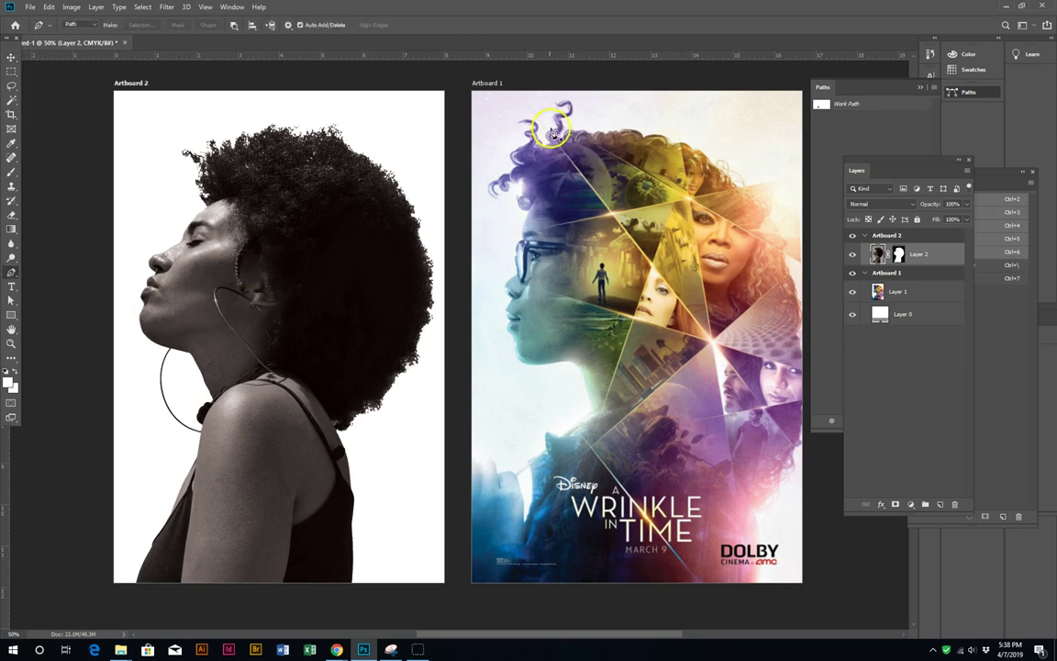
Step: Set the Pen tool to Shape mode after a trial path over a poster shard
{"action": "left_click", "coordinate": [614, 214]}
{"action": "left_click", "coordinate": [674, 202]}
{"action": "left_click", "coordinate": [652, 263]}
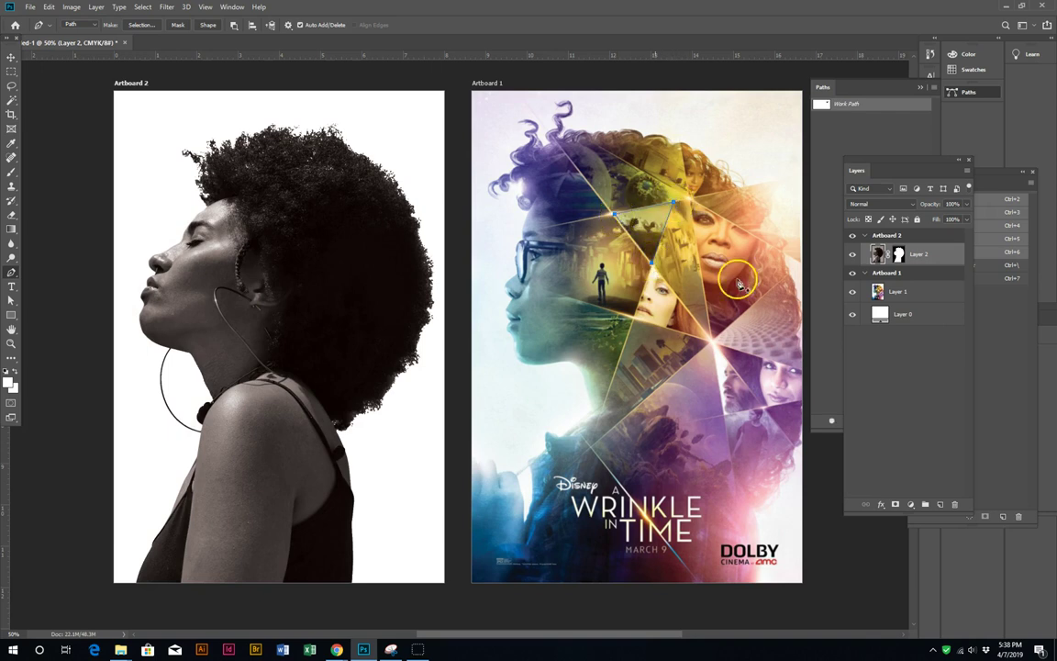
{"action": "left_click", "coordinate": [878, 360]}
{"action": "left_click", "coordinate": [890, 291]}
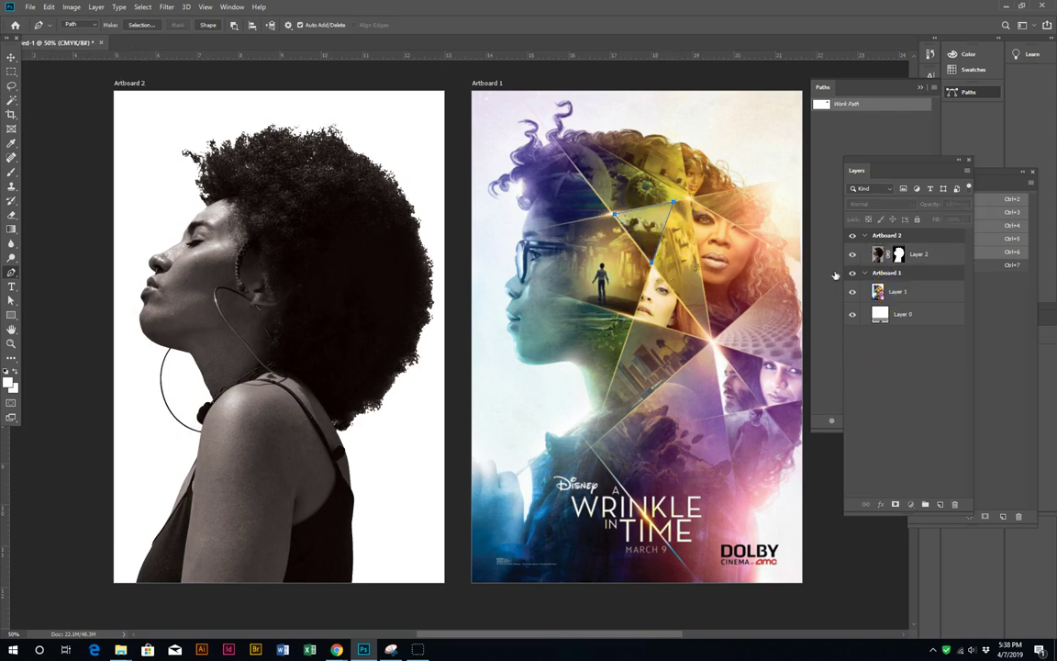
{"action": "key", "text": "ctrl+z"}
{"action": "left_click", "coordinate": [82, 24]}
{"action": "left_click", "coordinate": [78, 33]}
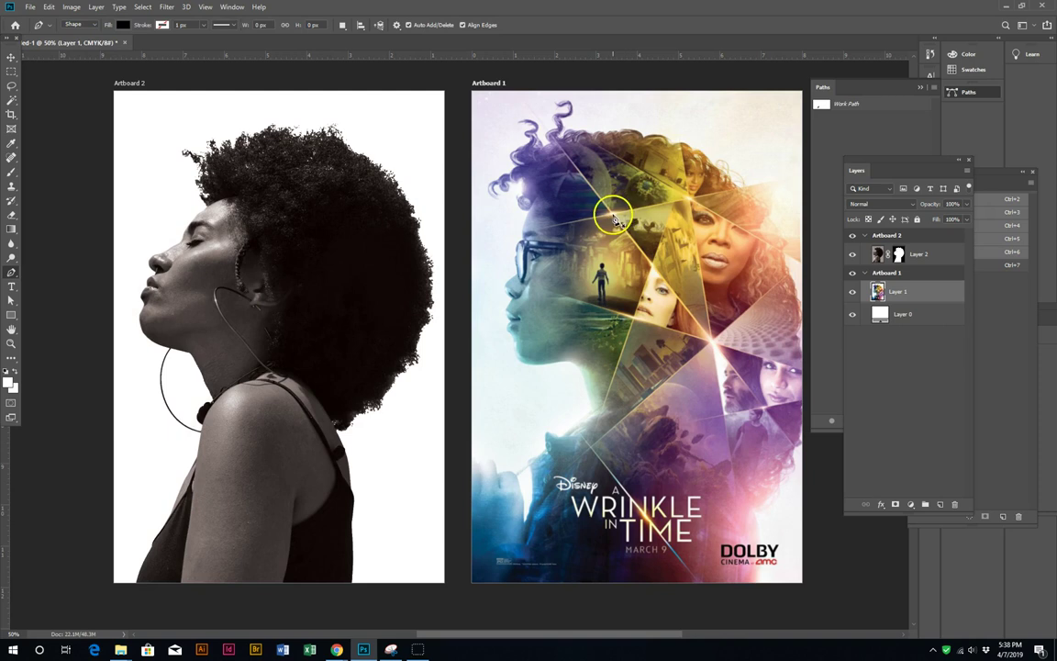
Step: Draw black triangles Shape 1 and Shape 2 over poster shards on Artboard 1
{"action": "left_click", "coordinate": [612, 214]}
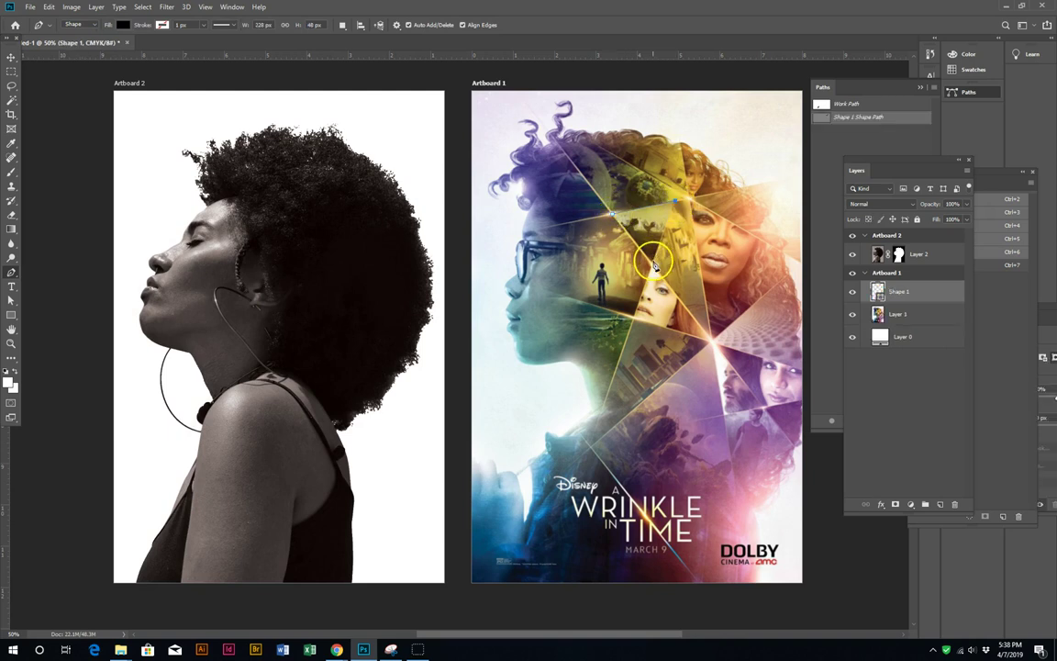
{"action": "left_click", "coordinate": [615, 213]}
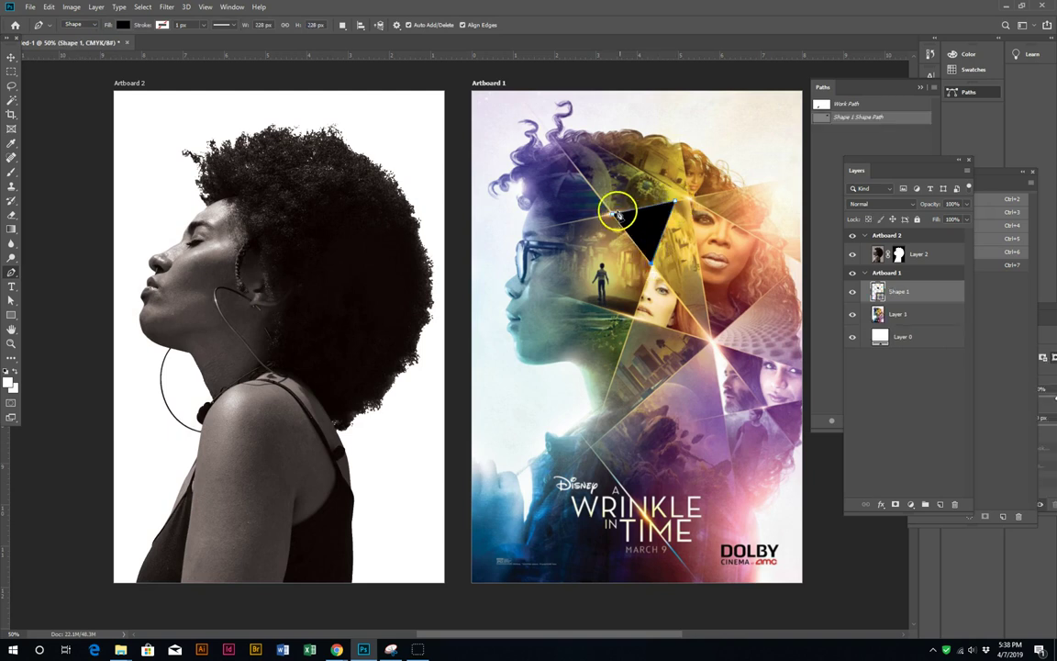
{"action": "left_click", "coordinate": [868, 364]}
{"action": "left_click", "coordinate": [897, 314]}
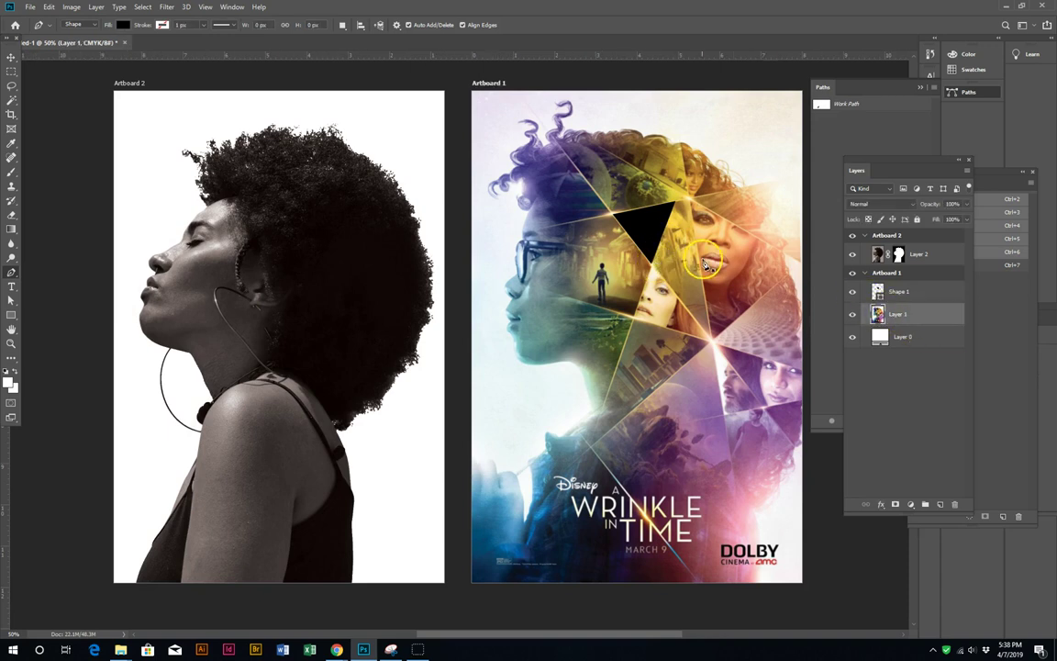
{"action": "left_click", "coordinate": [650, 264]}
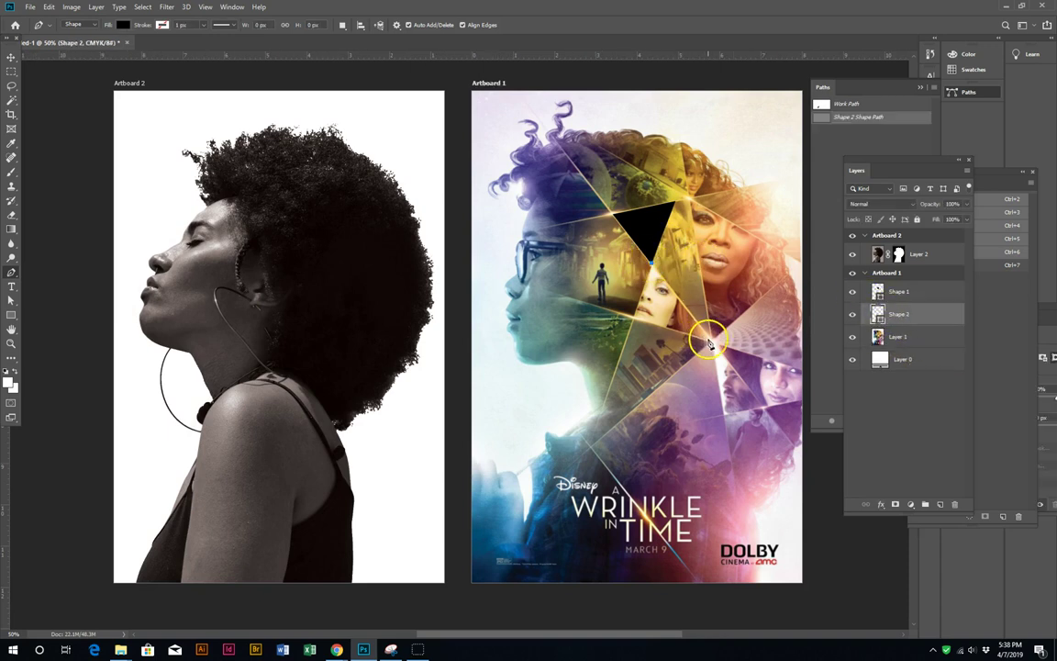
{"action": "left_click", "coordinate": [712, 340]}
{"action": "left_click", "coordinate": [686, 197]}
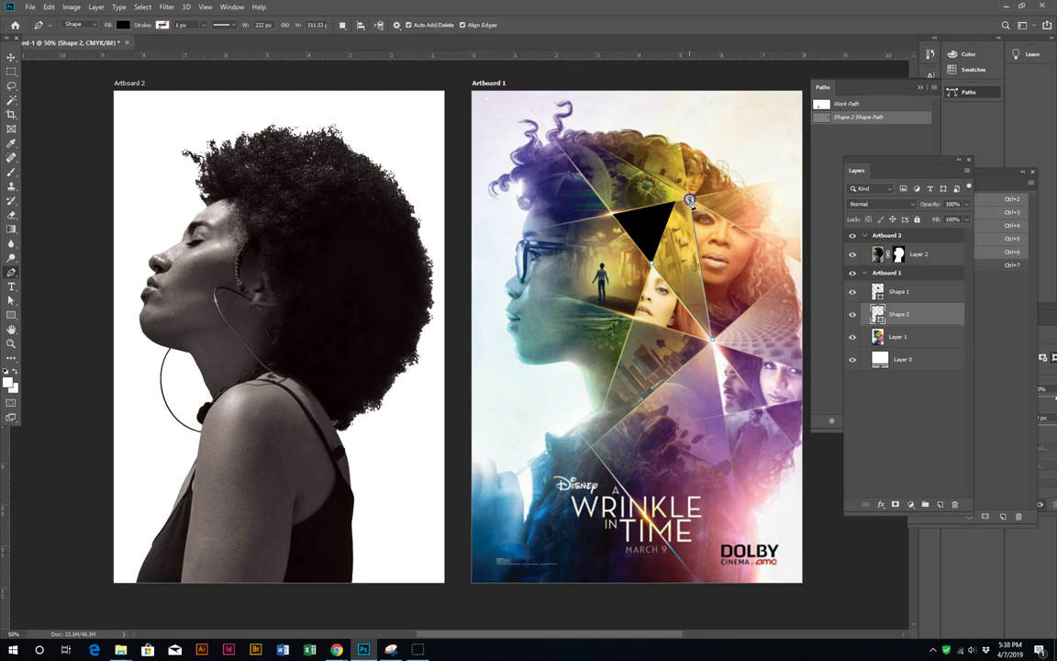
{"action": "left_click", "coordinate": [816, 389]}
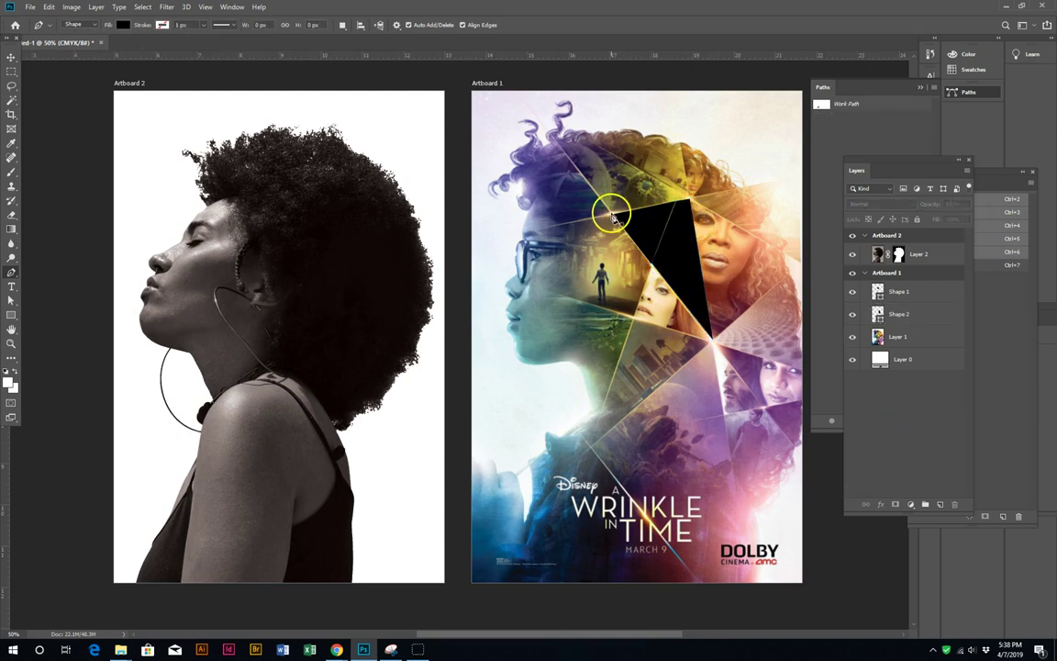
Step: Draw black triangles Shape 3 and Shape 4, nudging Shape 3's top corner toward the hair curl
{"action": "left_click", "coordinate": [613, 213]}
{"action": "left_click", "coordinate": [691, 198]}
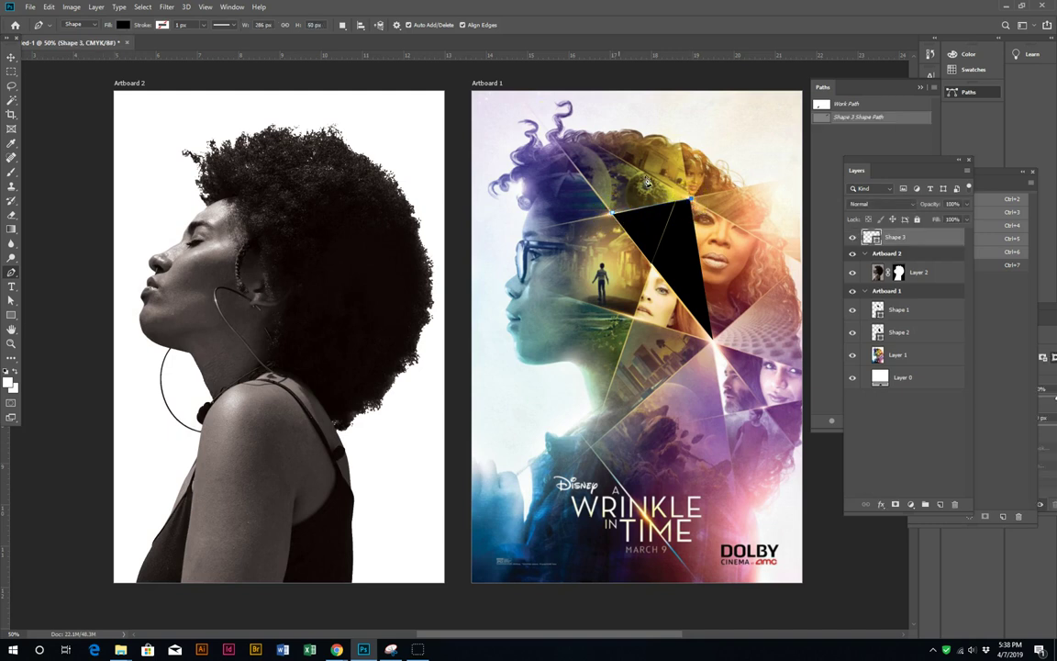
{"action": "left_click", "coordinate": [560, 126]}
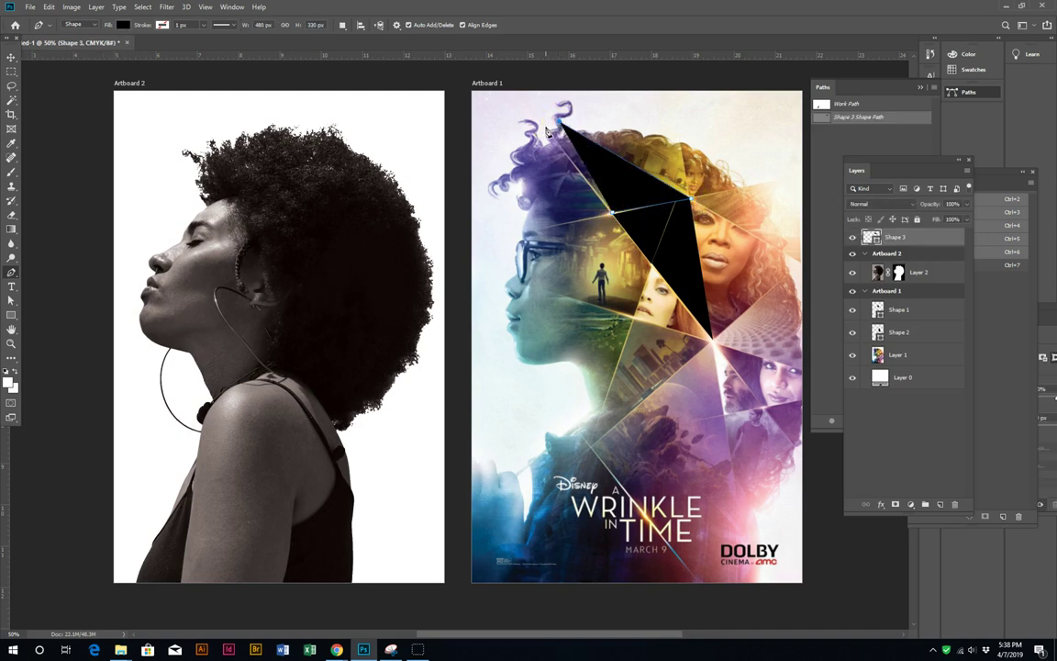
{"action": "left_click_drag", "start_coordinate": [560, 125], "coordinate": [549, 122]}
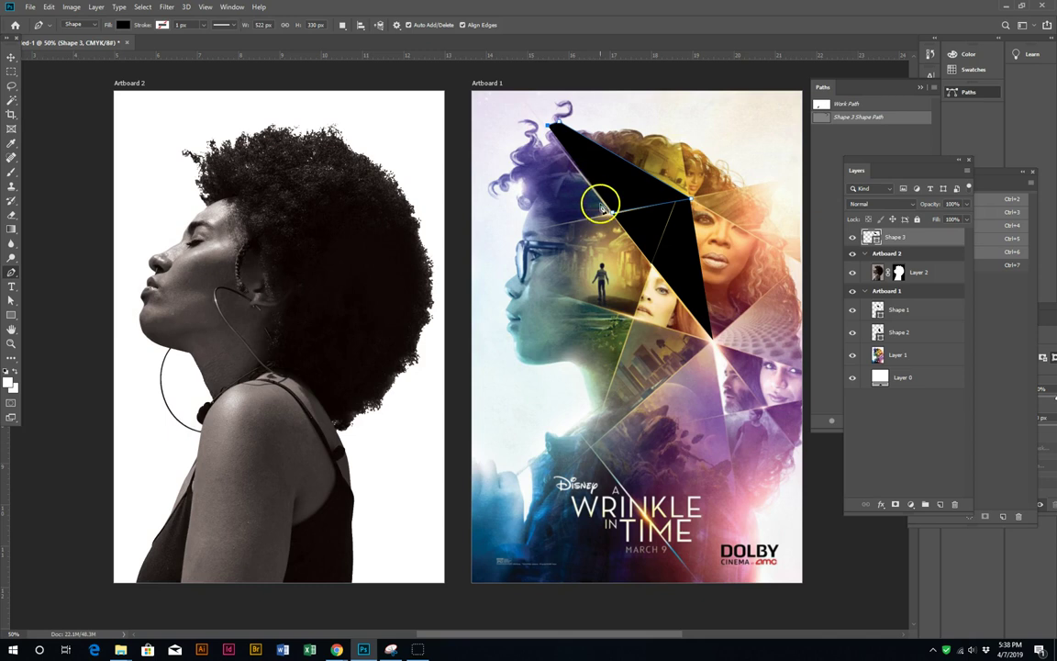
{"action": "left_click", "coordinate": [835, 349]}
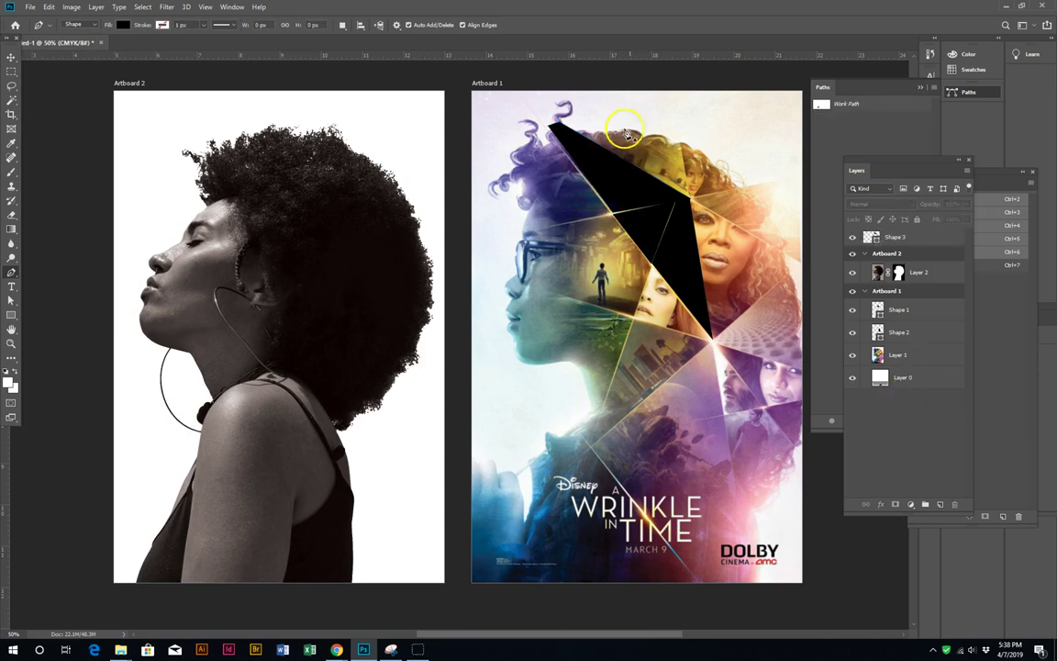
{"action": "left_click", "coordinate": [692, 198]}
{"action": "left_click", "coordinate": [676, 120]}
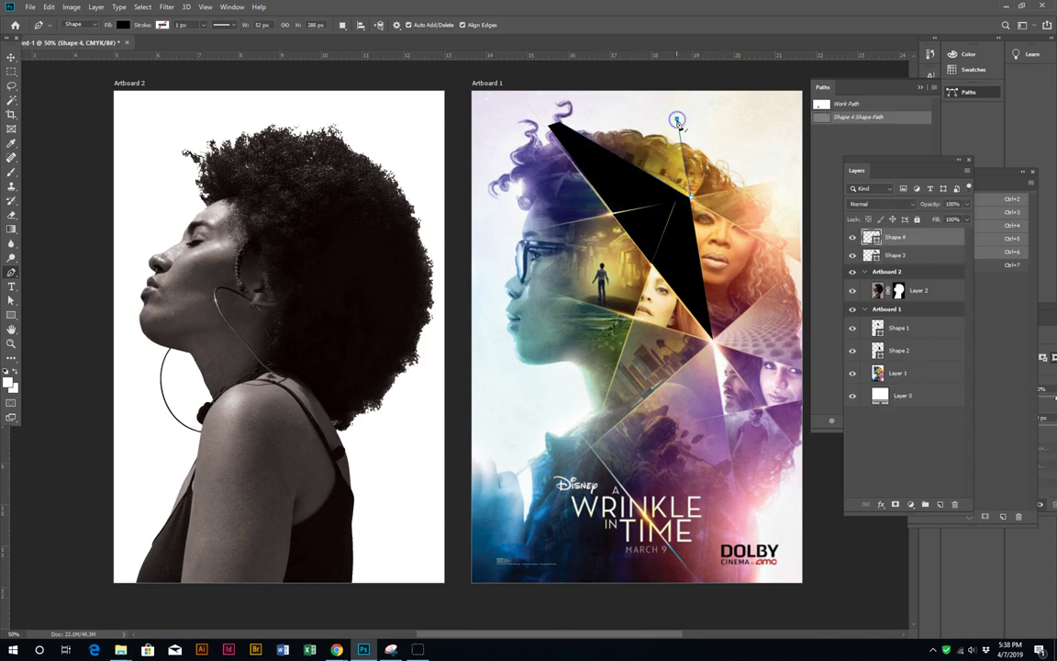
{"action": "left_click", "coordinate": [773, 179]}
{"action": "left_click", "coordinate": [693, 198]}
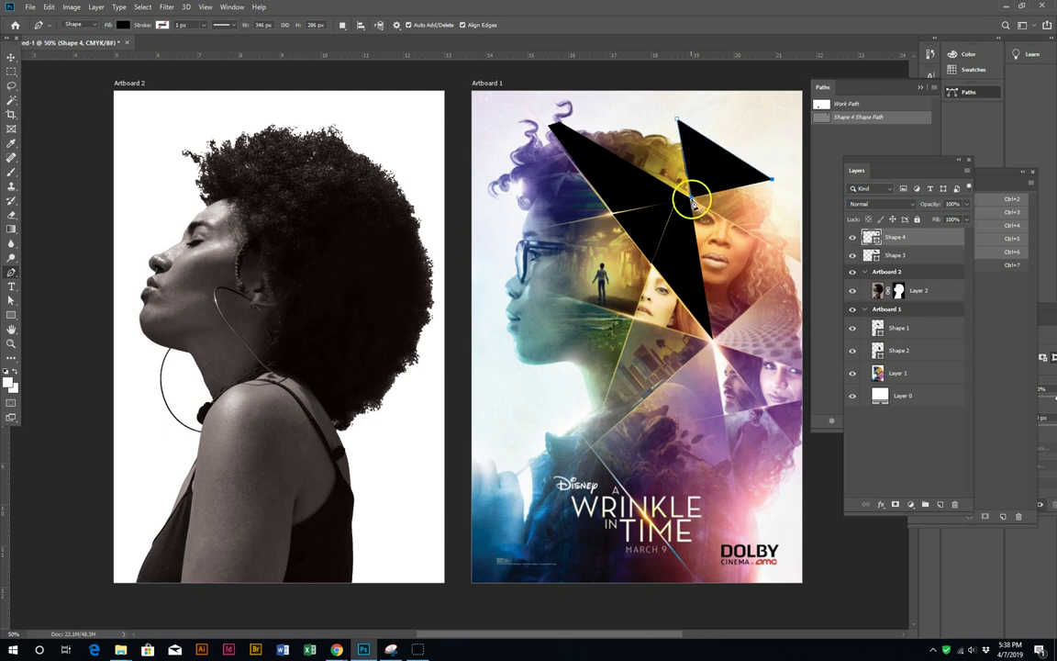
Step: Draw black triangle Shape 5 from the shards' meeting point, then start Shape 6 on the next shard
{"action": "left_click", "coordinate": [712, 340]}
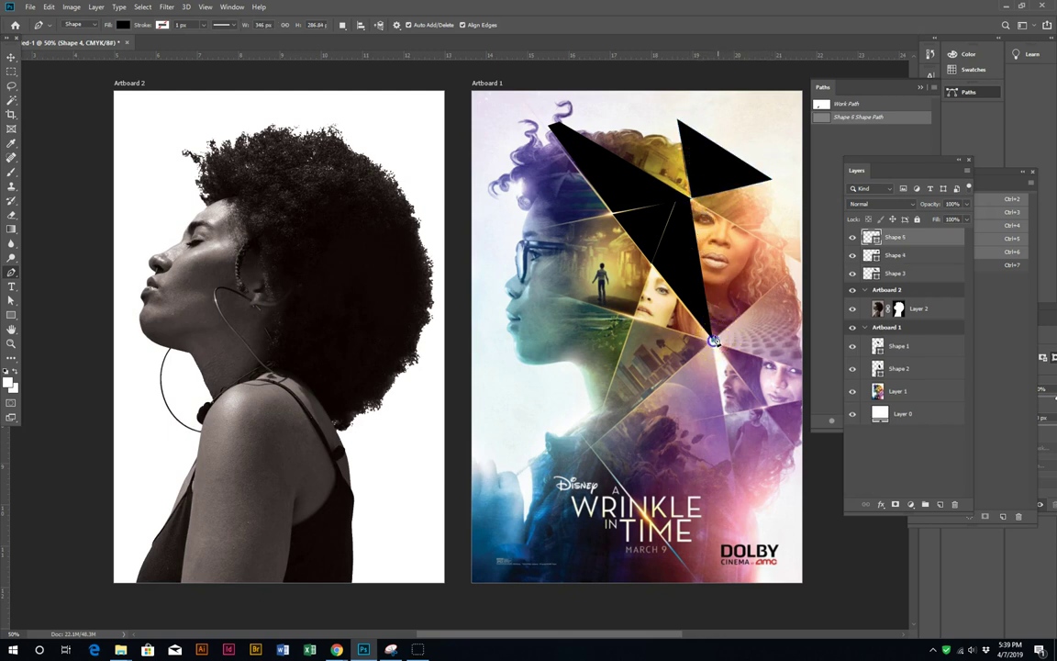
{"action": "left_click", "coordinate": [801, 264]}
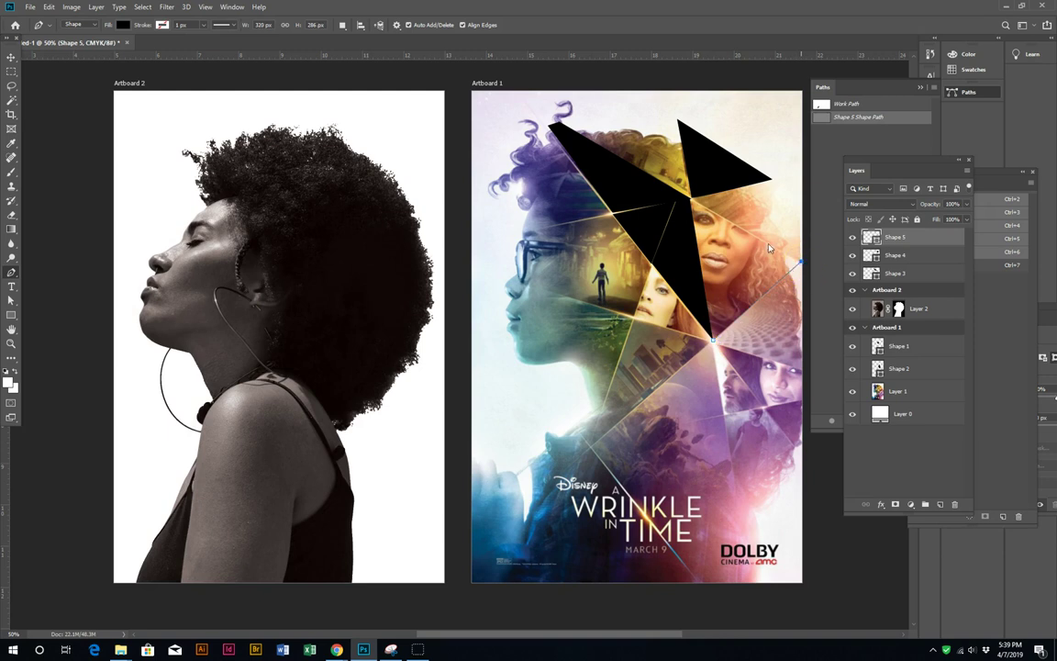
{"action": "left_click", "coordinate": [690, 198]}
{"action": "left_click", "coordinate": [712, 338]}
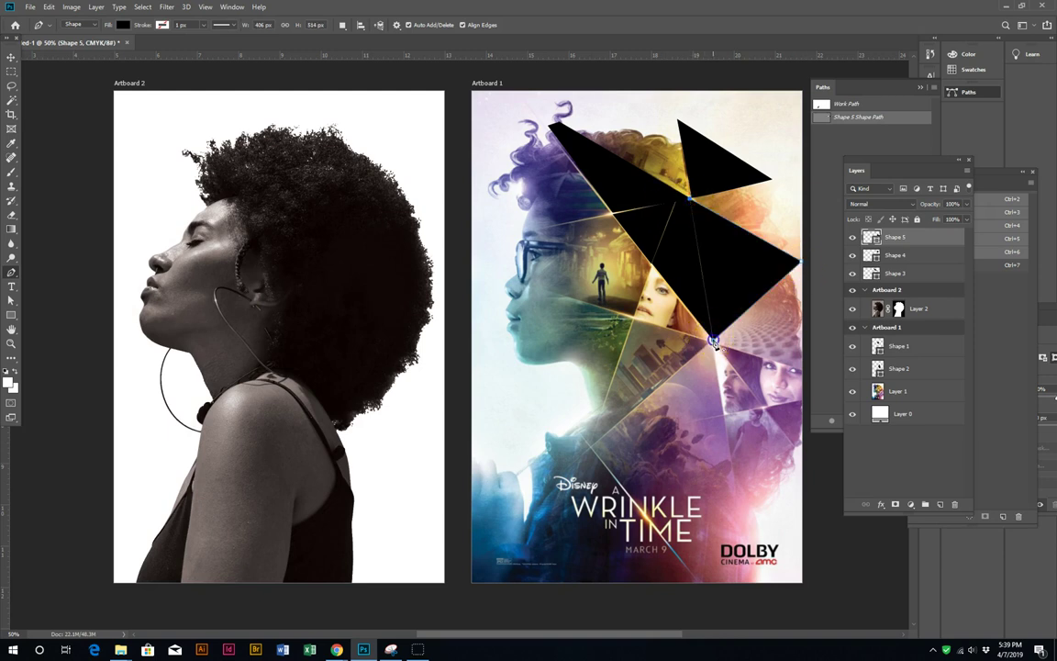
{"action": "left_click", "coordinate": [651, 266]}
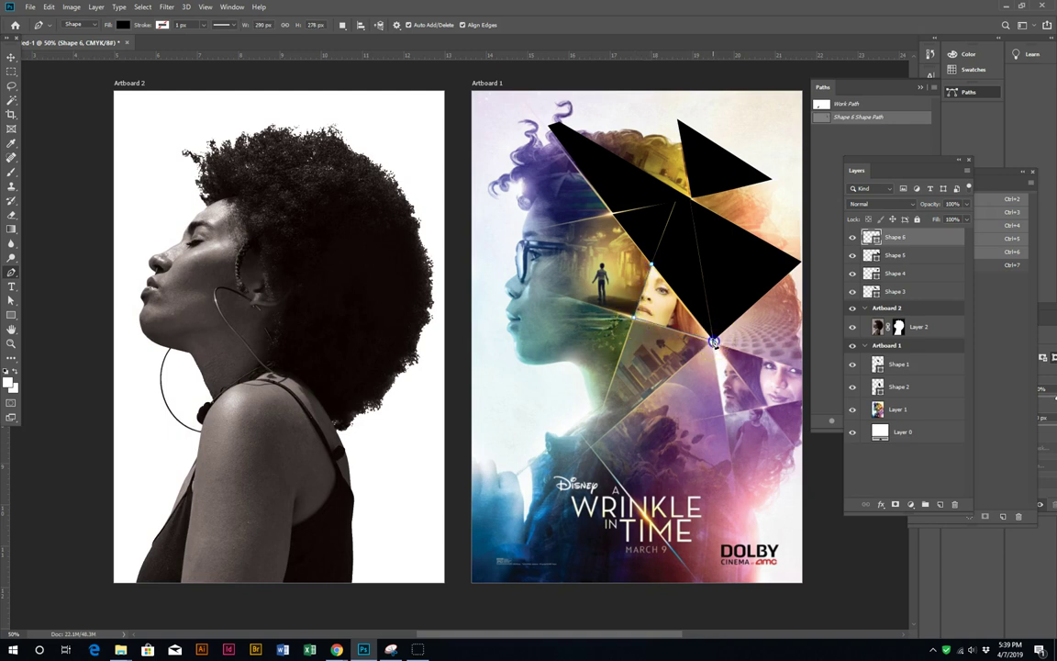
{"action": "left_click", "coordinate": [652, 267]}
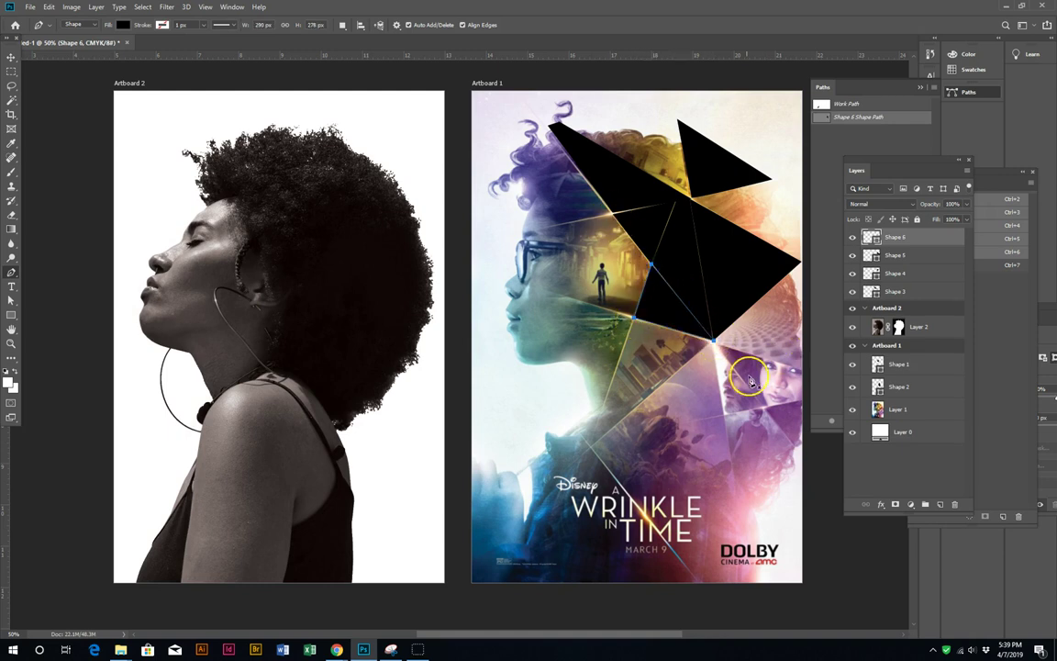
Step: Draw a black triangle over a lower-right shard of the poster
{"action": "left_click", "coordinate": [723, 414]}
{"action": "left_click", "coordinate": [763, 406]}
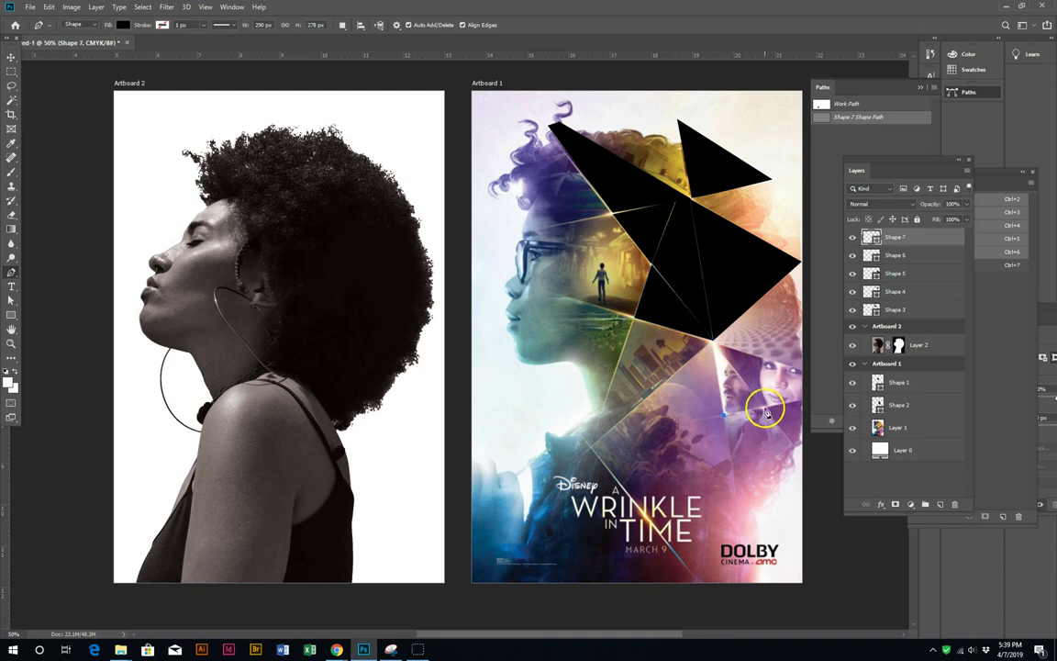
{"action": "left_click", "coordinate": [714, 345]}
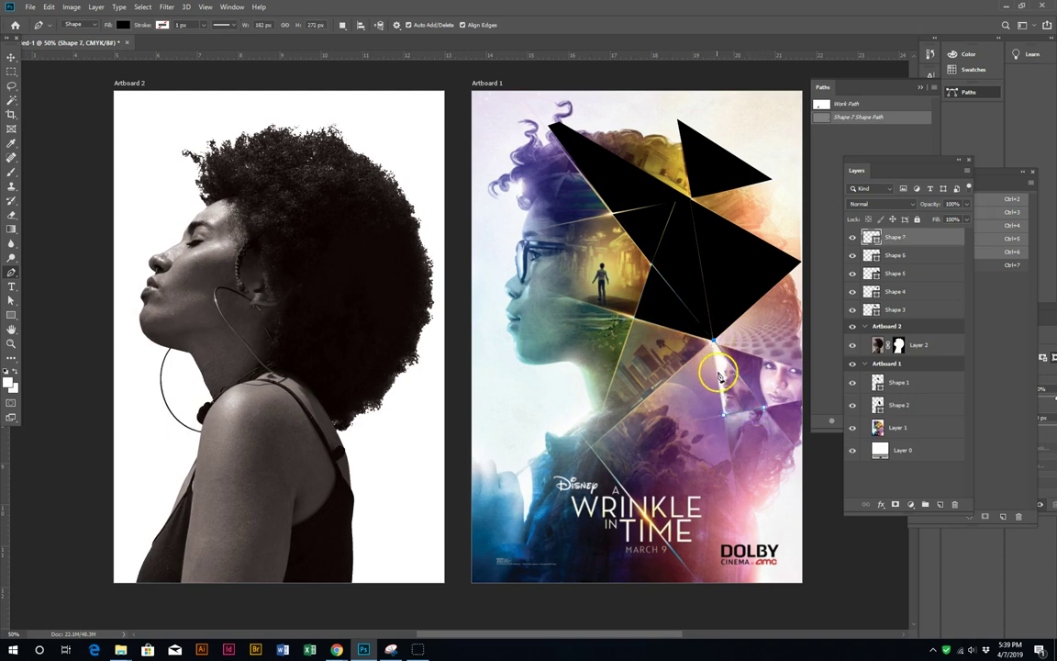
{"action": "left_click", "coordinate": [723, 415]}
{"action": "left_click", "coordinate": [884, 483]}
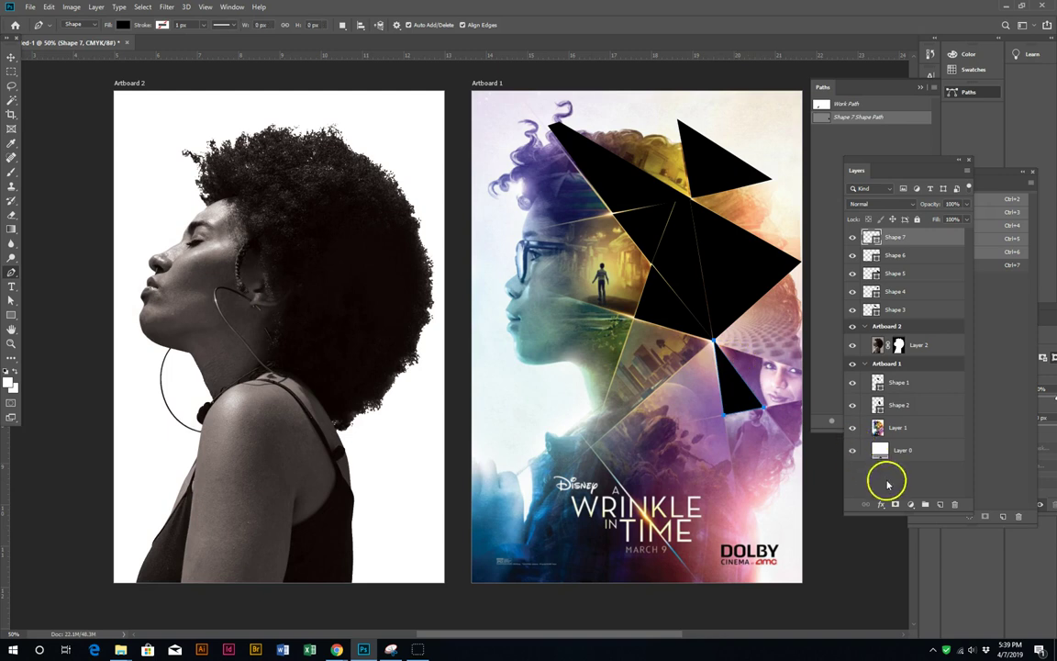
{"action": "left_click", "coordinate": [716, 341]}
Step: Add a black triangle reaching the artboard's right edge
{"action": "left_click", "coordinate": [803, 258]}
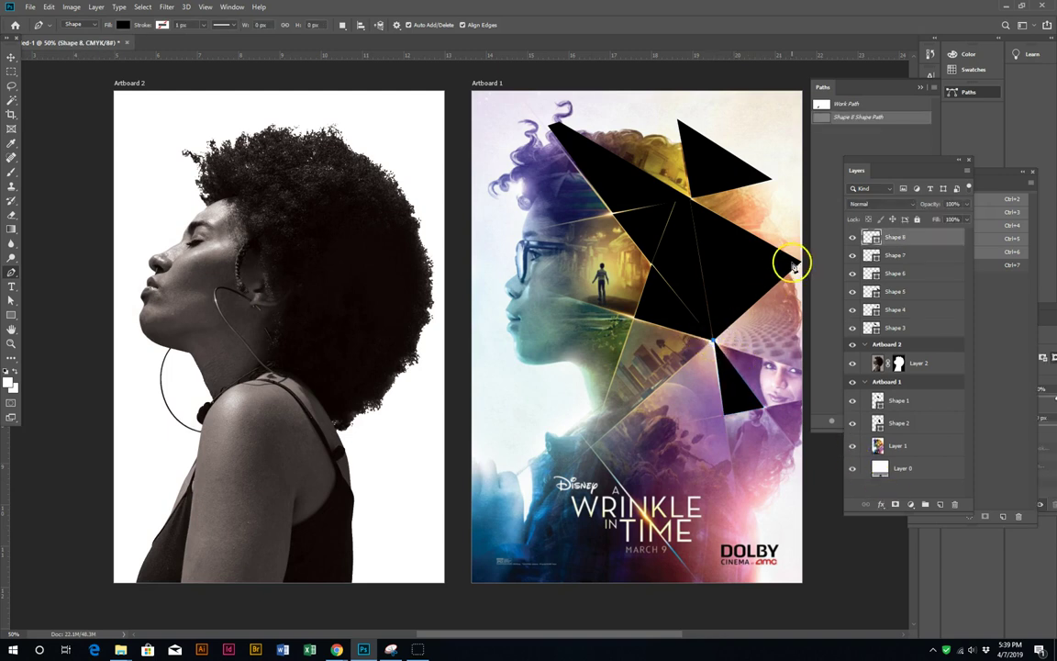
{"action": "left_click", "coordinate": [803, 369]}
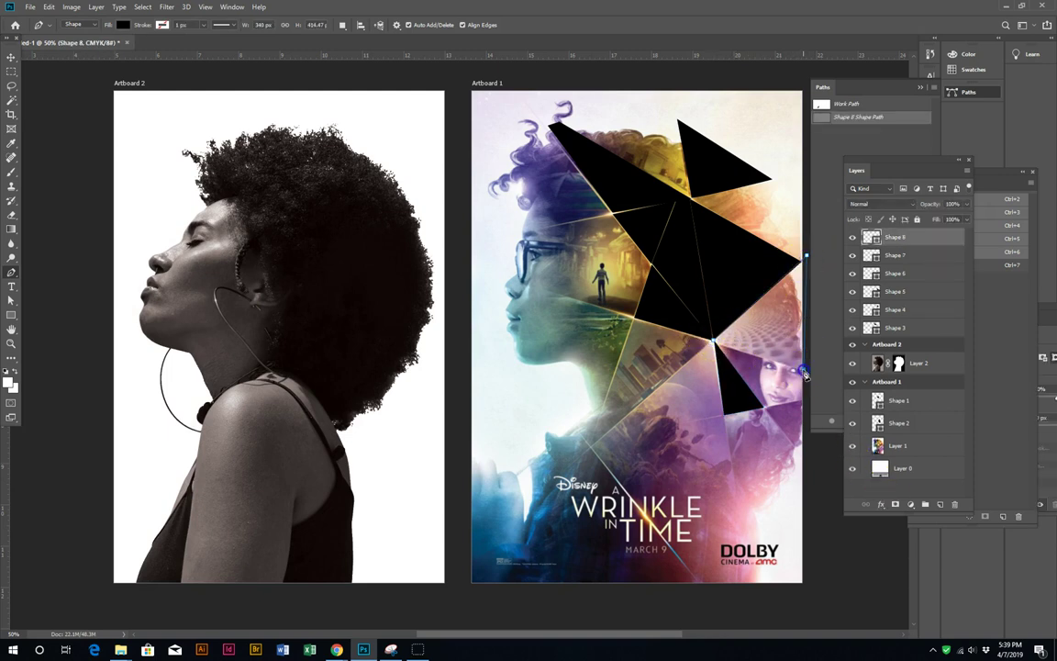
{"action": "left_click", "coordinate": [714, 341]}
{"action": "left_click", "coordinate": [906, 496]}
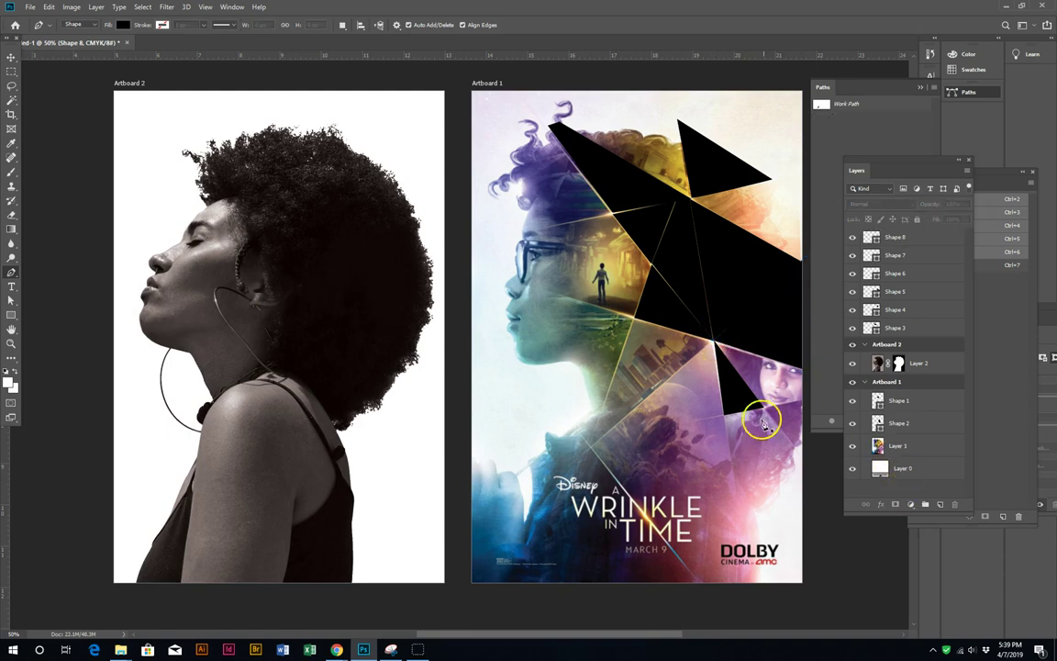
Step: Begin a new shard shape and start another one above Layer 1
{"action": "left_click", "coordinate": [713, 343]}
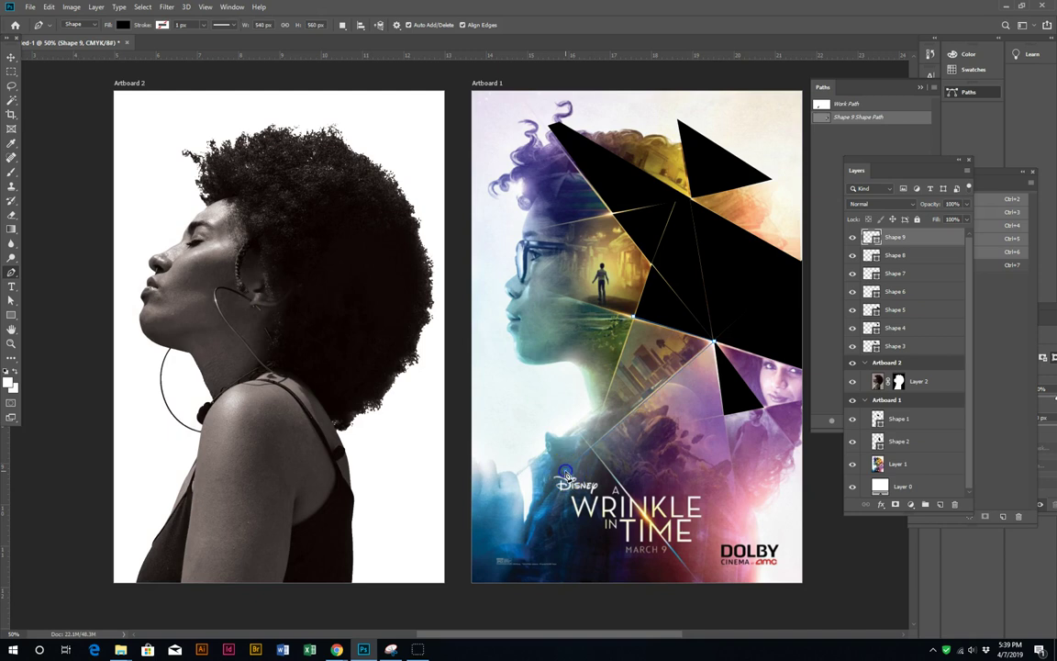
{"action": "left_click", "coordinate": [566, 474]}
{"action": "left_click", "coordinate": [895, 463]}
{"action": "left_click", "coordinate": [592, 451]}
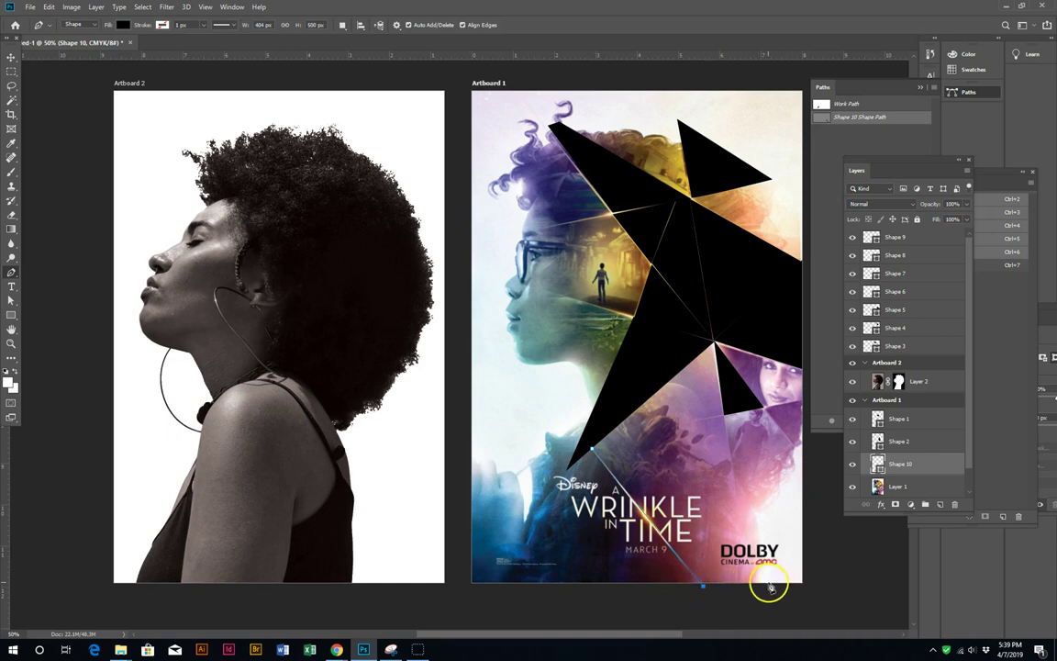
Step: Extend the large black Shape 10 along the lower-right edge, then hide it
{"action": "left_click", "coordinate": [804, 584]}
{"action": "left_click", "coordinate": [804, 369]}
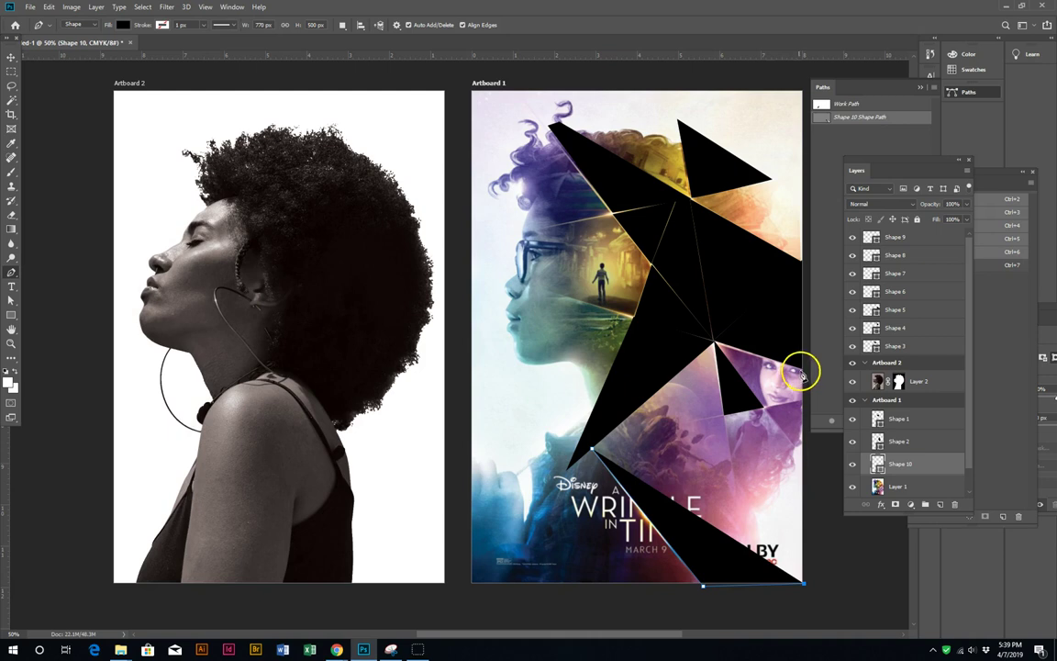
{"action": "left_click", "coordinate": [714, 343]}
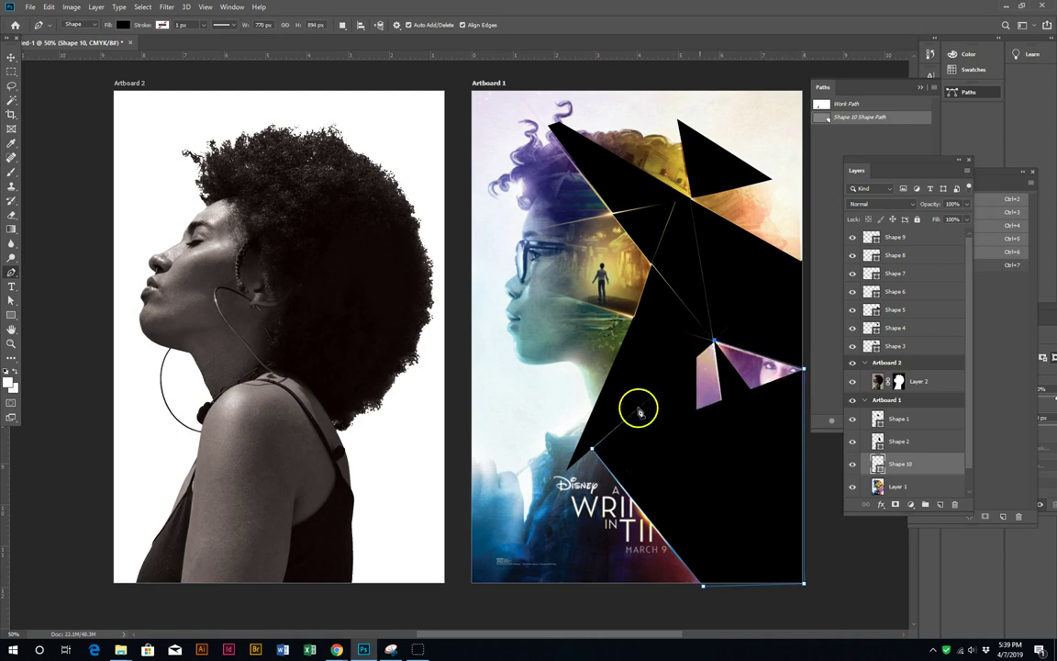
{"action": "scroll", "coordinate": [917, 431], "scroll_direction": "down", "scroll_amount": 1}
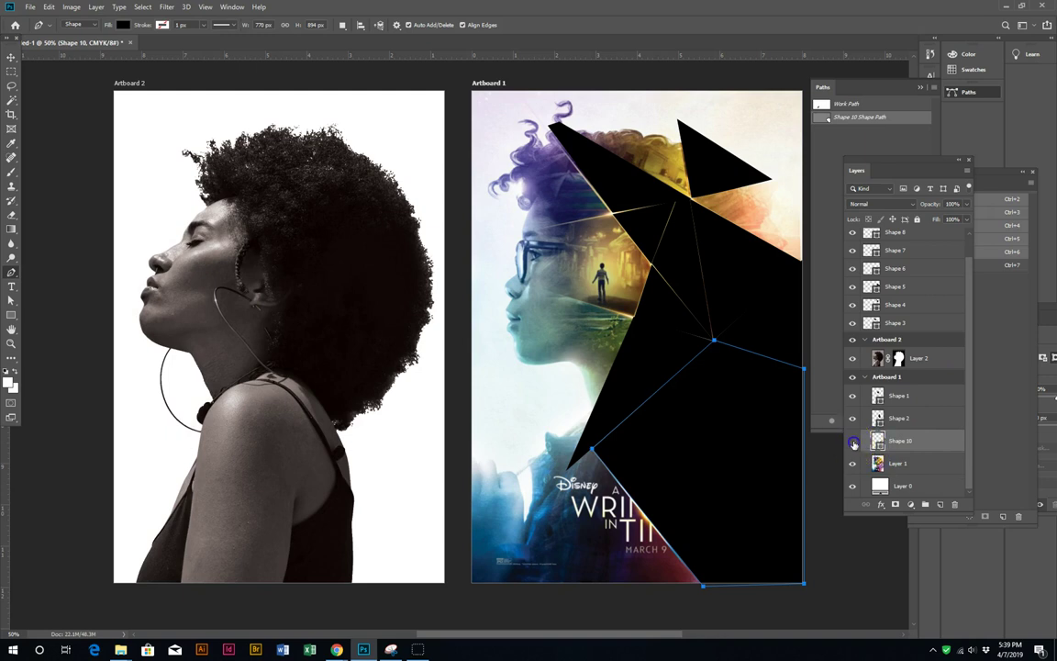
{"action": "left_click", "coordinate": [853, 443]}
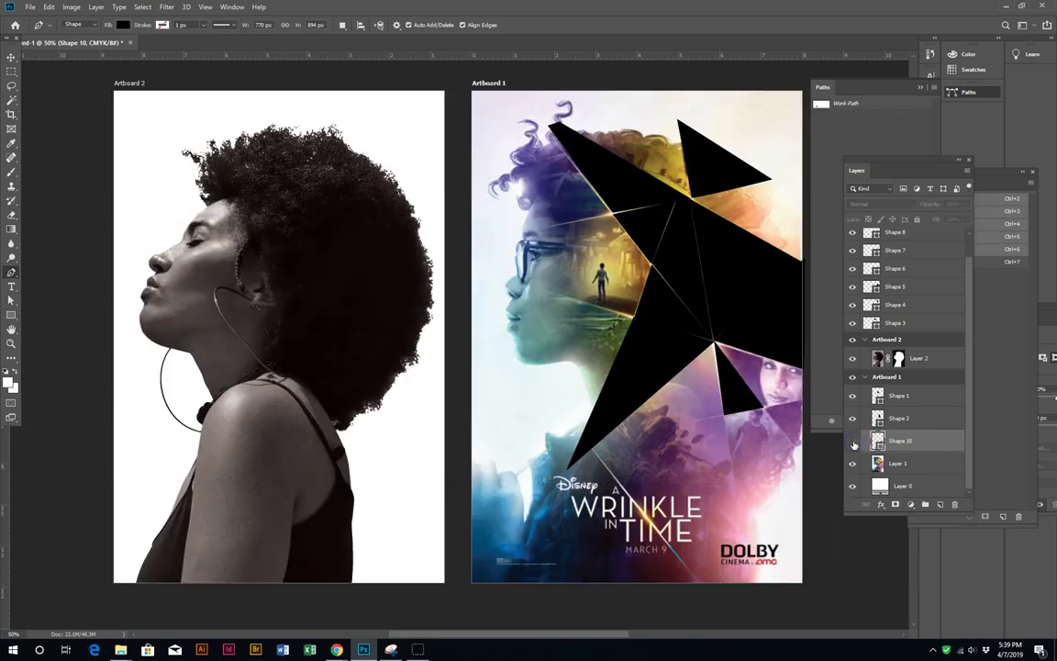
Step: Draw black triangle Shape 11 at the right edge and move it just under Artboard 1
{"action": "left_click", "coordinate": [716, 343]}
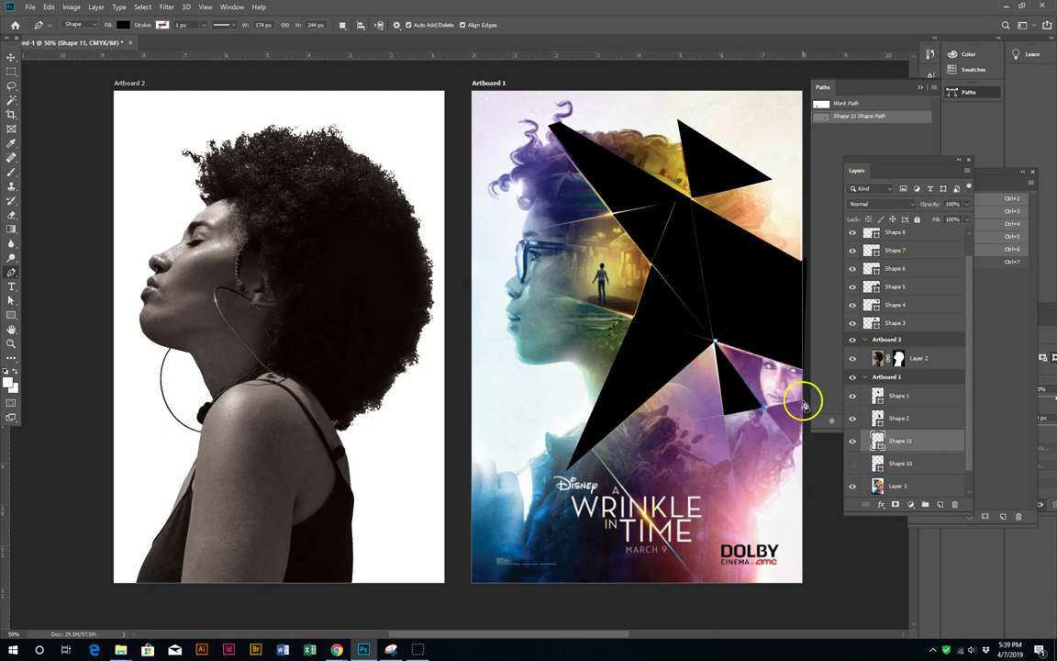
{"action": "left_click", "coordinate": [803, 402]}
{"action": "left_click", "coordinate": [803, 371]}
{"action": "left_click", "coordinate": [717, 341]}
{"action": "left_click_drag", "start_coordinate": [856, 431], "coordinate": [917, 395]}
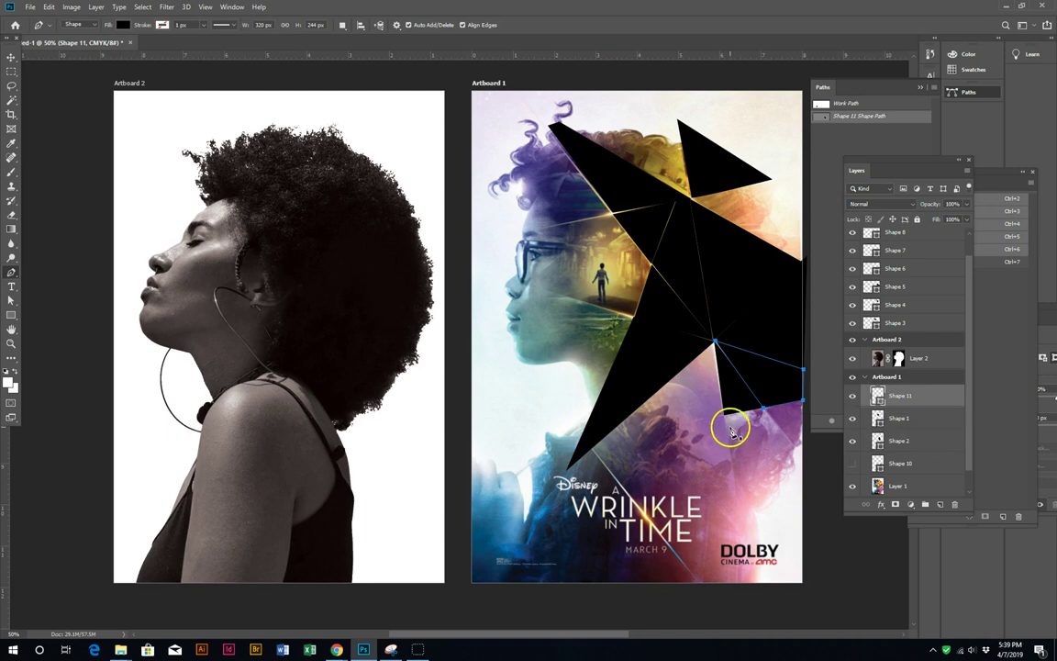
Step: Draw black triangle Shape 12 over the lower-right shard and show Shape 10 again
{"action": "left_click", "coordinate": [725, 419]}
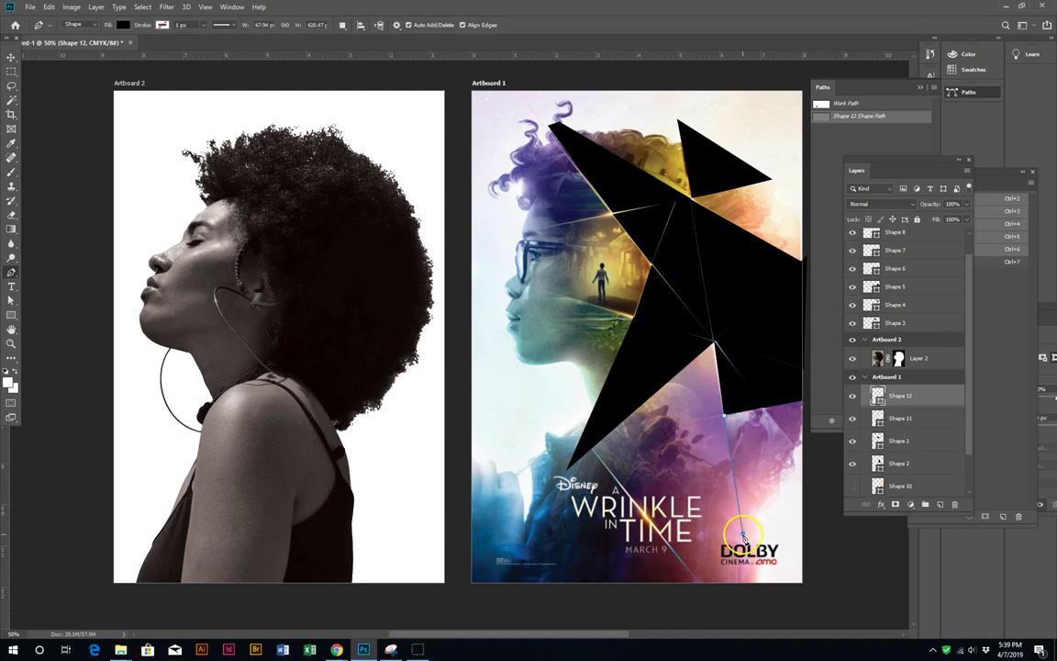
{"action": "left_click", "coordinate": [764, 407]}
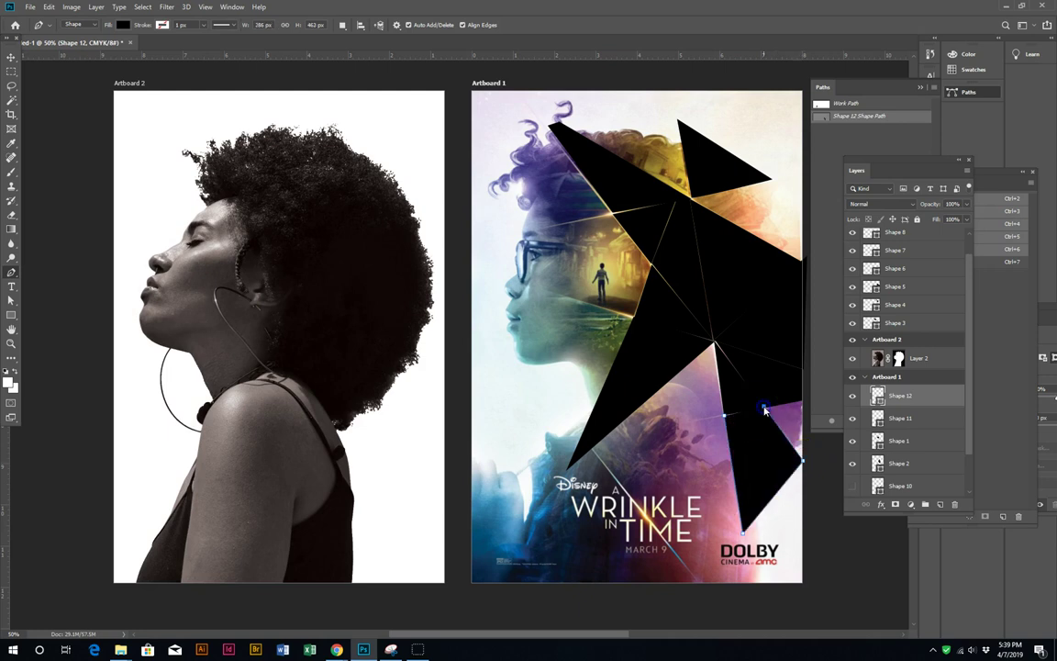
{"action": "left_click", "coordinate": [908, 423]}
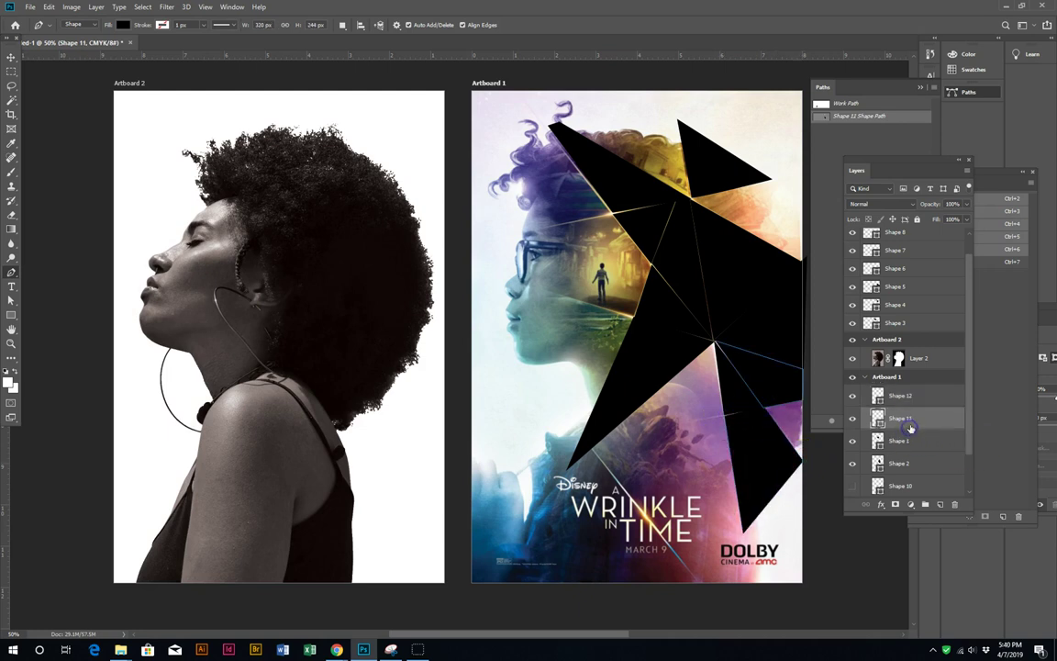
{"action": "left_click", "coordinate": [850, 483]}
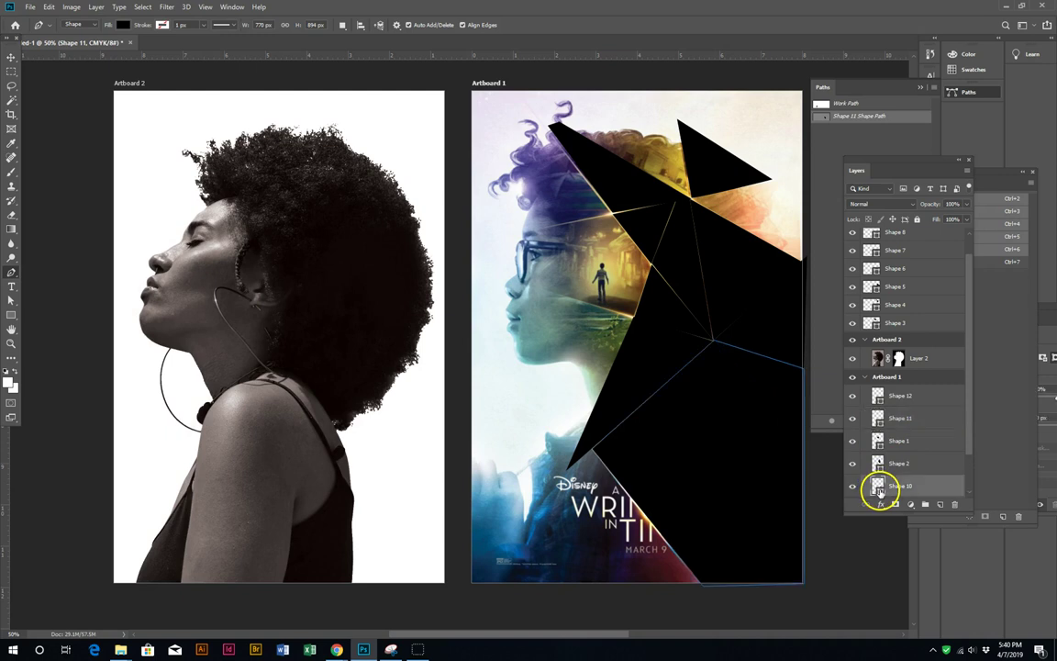
Step: Recolour Shape 10 dark green sampled from the poster
{"action": "double_click", "coordinate": [879, 484]}
{"action": "left_click", "coordinate": [800, 202]}
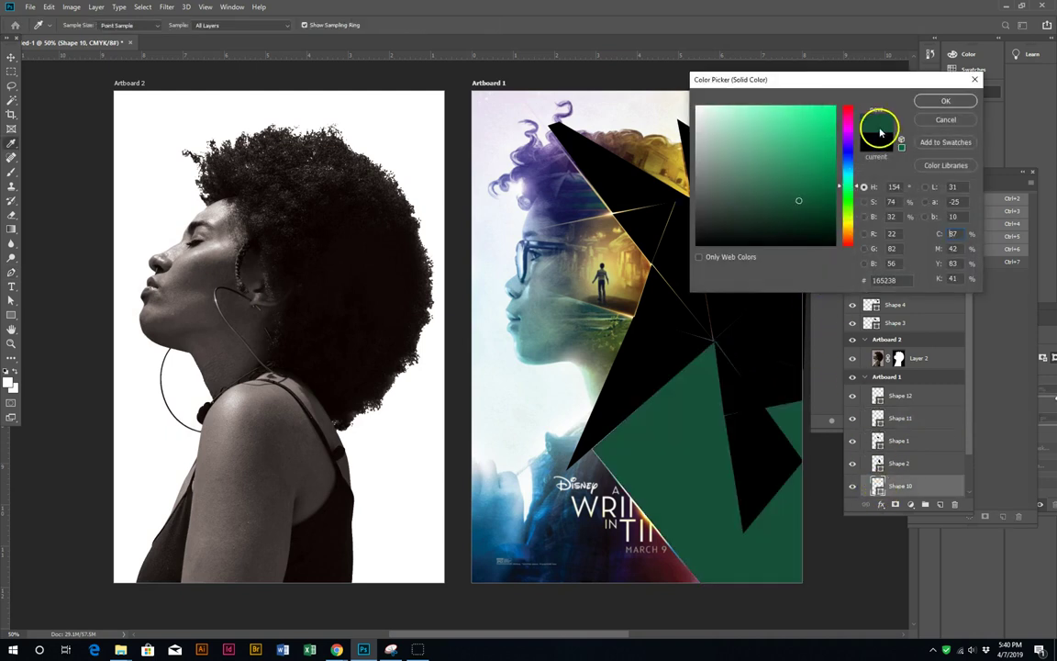
{"action": "left_click", "coordinate": [945, 100]}
Step: Draw a dark green shard extending left over the glasses
{"action": "left_click", "coordinate": [532, 288]}
{"action": "left_click", "coordinate": [633, 319]}
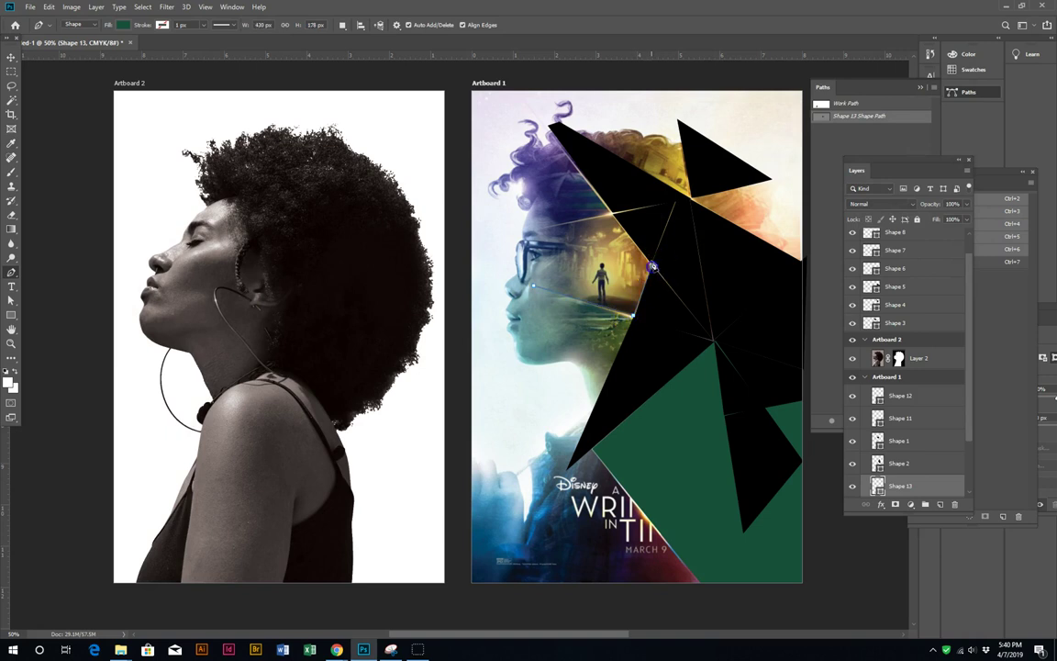
{"action": "left_click", "coordinate": [652, 266]}
{"action": "left_click", "coordinate": [615, 216]}
{"action": "left_click", "coordinate": [504, 234]}
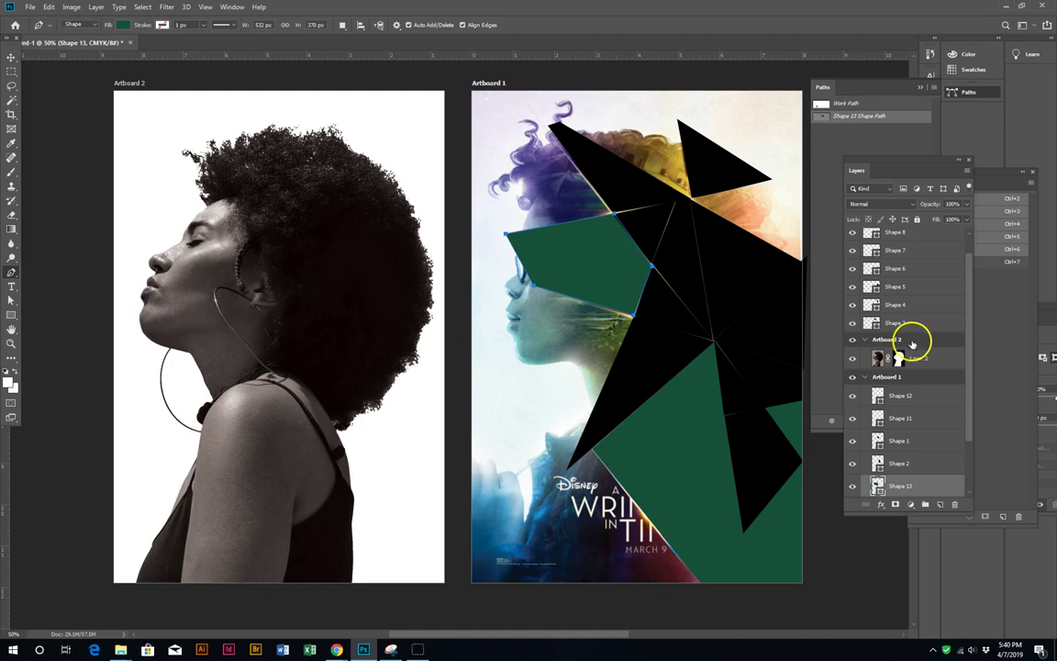
{"action": "left_click", "coordinate": [899, 396]}
Step: Draw black triangle Shape 14 across the poster's top and select the Shape 3 layer
{"action": "left_click", "coordinate": [553, 122]}
{"action": "left_click", "coordinate": [691, 200]}
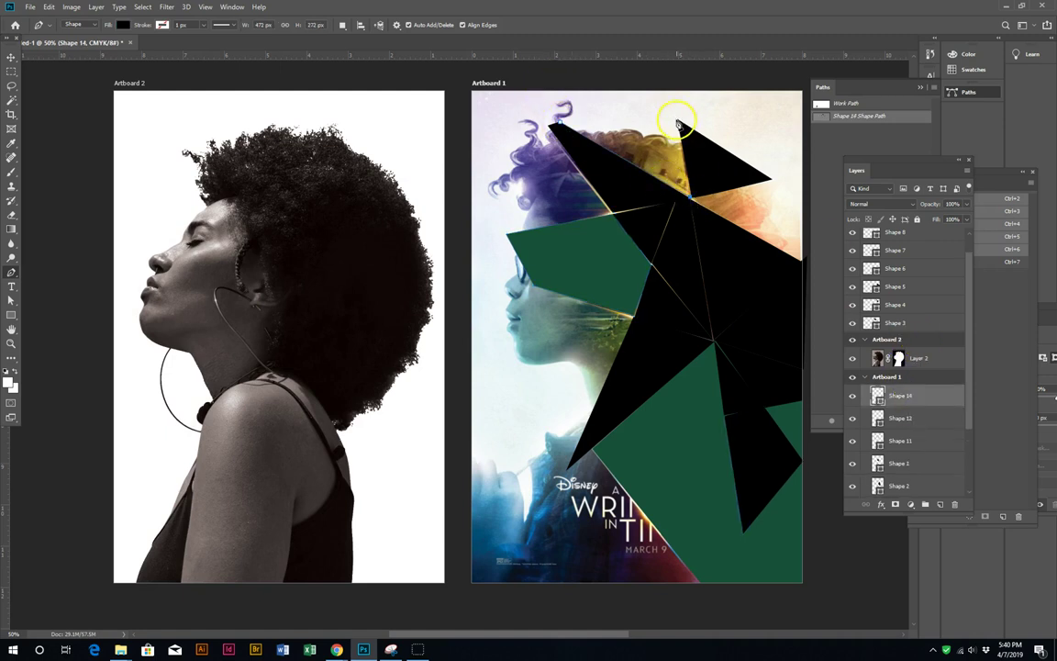
{"action": "left_click", "coordinate": [552, 122]}
{"action": "left_click", "coordinate": [920, 325]}
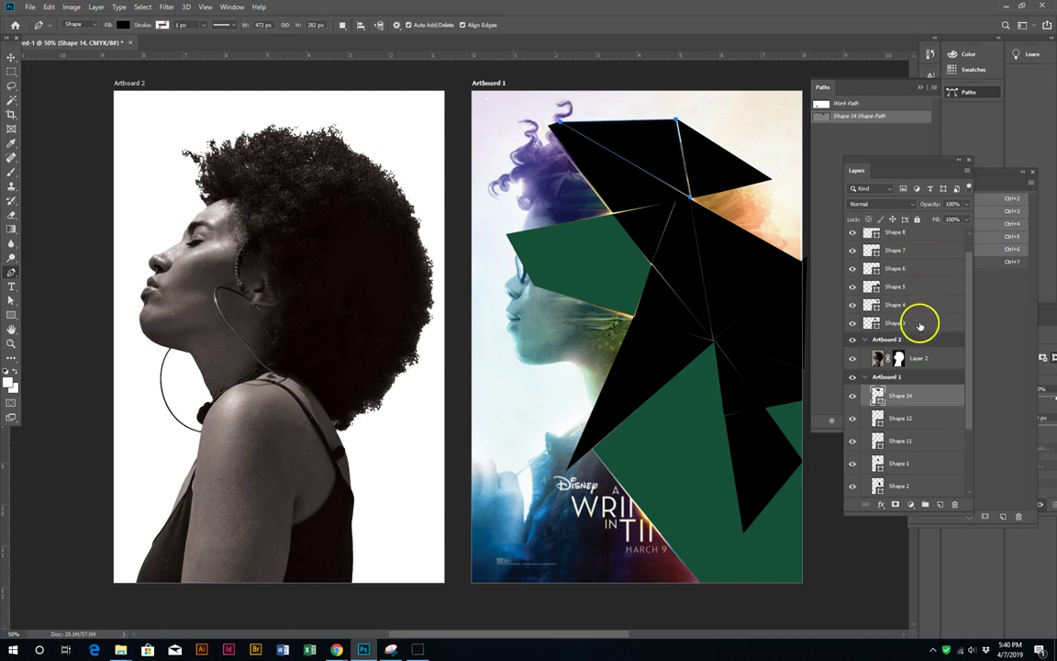
{"action": "left_click", "coordinate": [930, 334]}
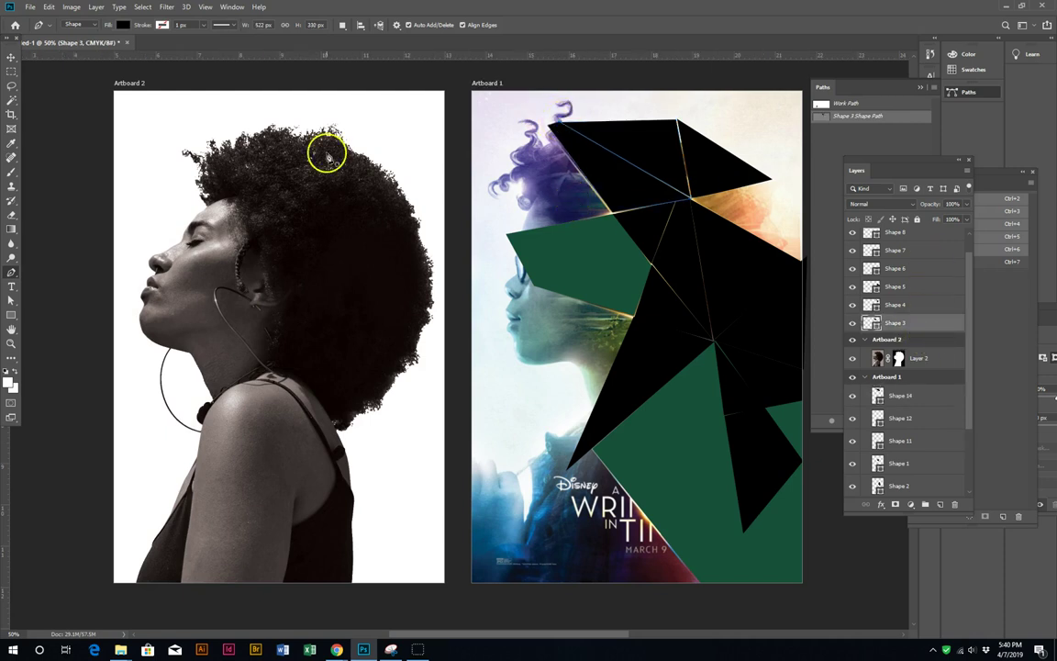
{"action": "left_click", "coordinate": [11, 57]}
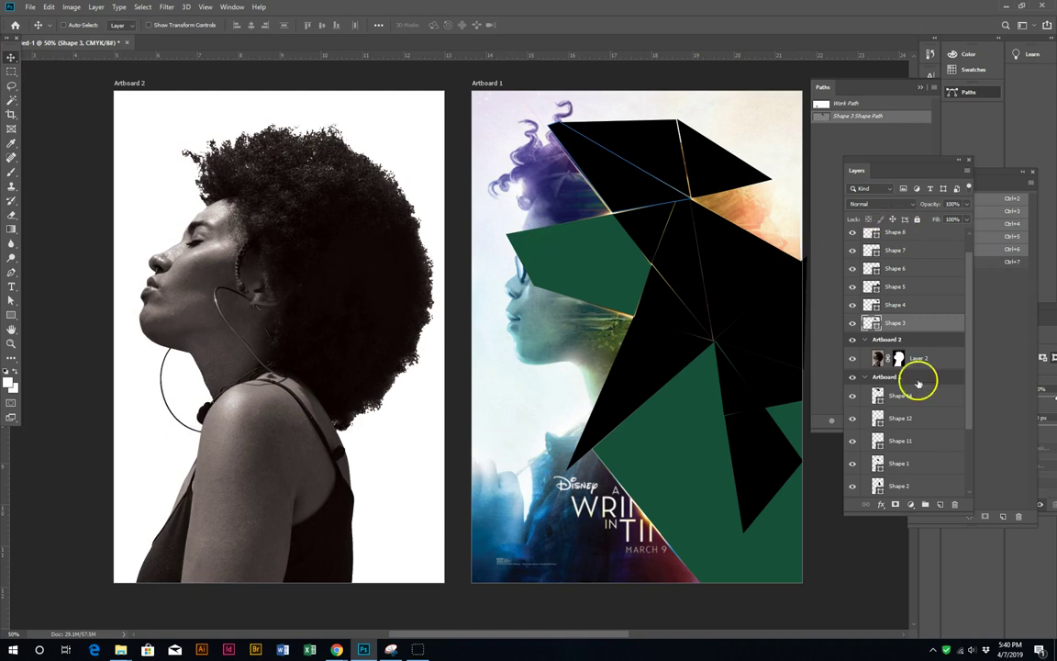
Step: Move Shapes 14–10 higher in the stack and Shapes 9–3 onto Artboard 2
{"action": "scroll", "coordinate": [918, 399], "scroll_direction": "down", "scroll_amount": 2}
{"action": "left_click", "coordinate": [911, 437], "text": "shift"}
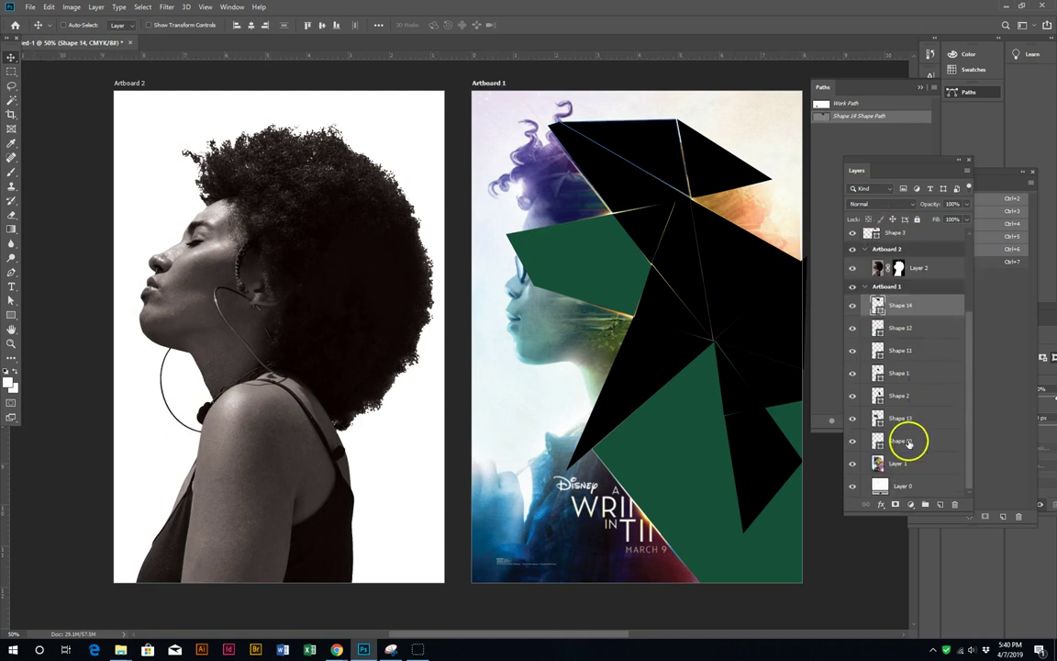
{"action": "mouse_move", "coordinate": [922, 304]}
{"action": "left_mouse_down"}
{"action": "mouse_move", "coordinate": [906, 158]}
{"action": "mouse_move", "coordinate": [915, 206]}
{"action": "left_mouse_up"}
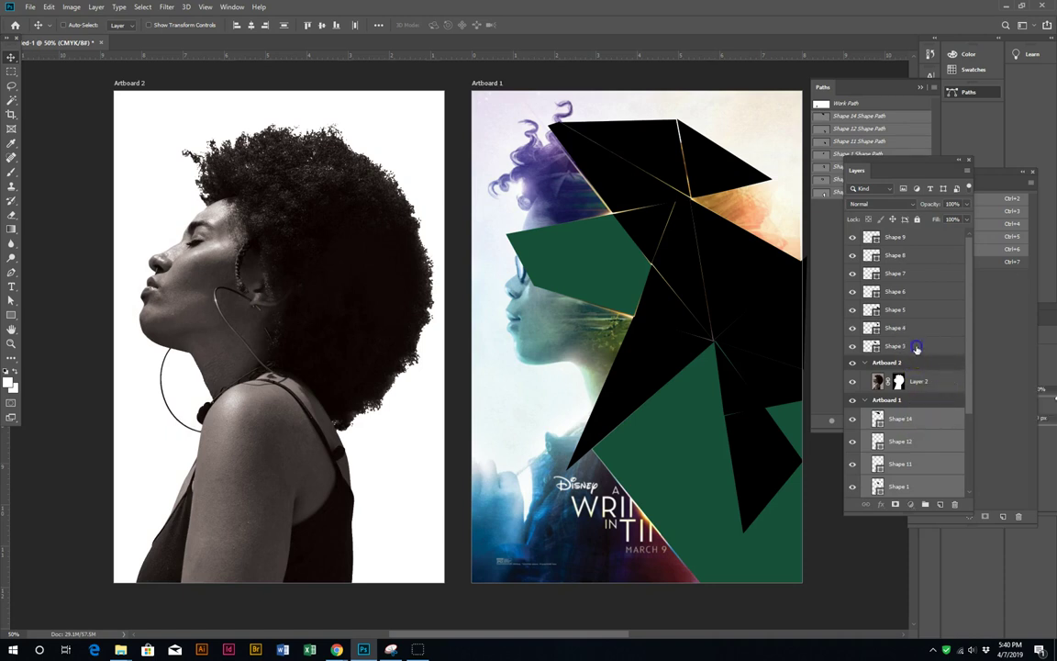
{"action": "left_click", "coordinate": [906, 237]}
{"action": "left_click", "coordinate": [914, 349], "text": "shift"}
{"action": "left_click_drag", "start_coordinate": [914, 354], "coordinate": [920, 372]}
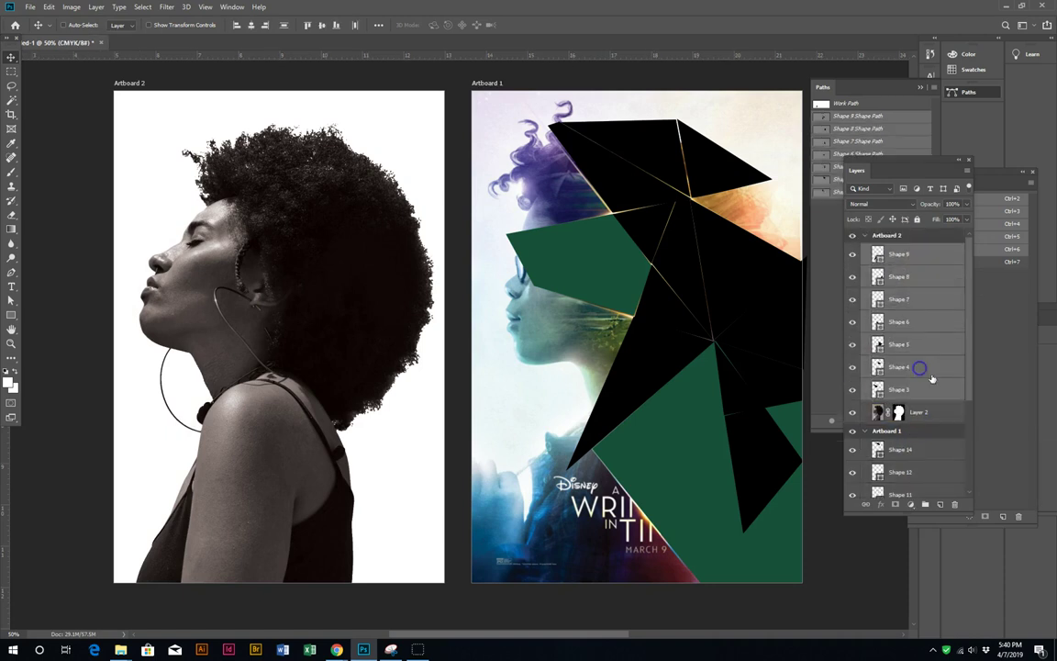
Step: Move the remaining Artboard 1 shapes onto Artboard 2 above Layer 2
{"action": "left_click", "coordinate": [921, 431]}
{"action": "scroll", "coordinate": [917, 447], "scroll_direction": "down", "scroll_amount": 2}
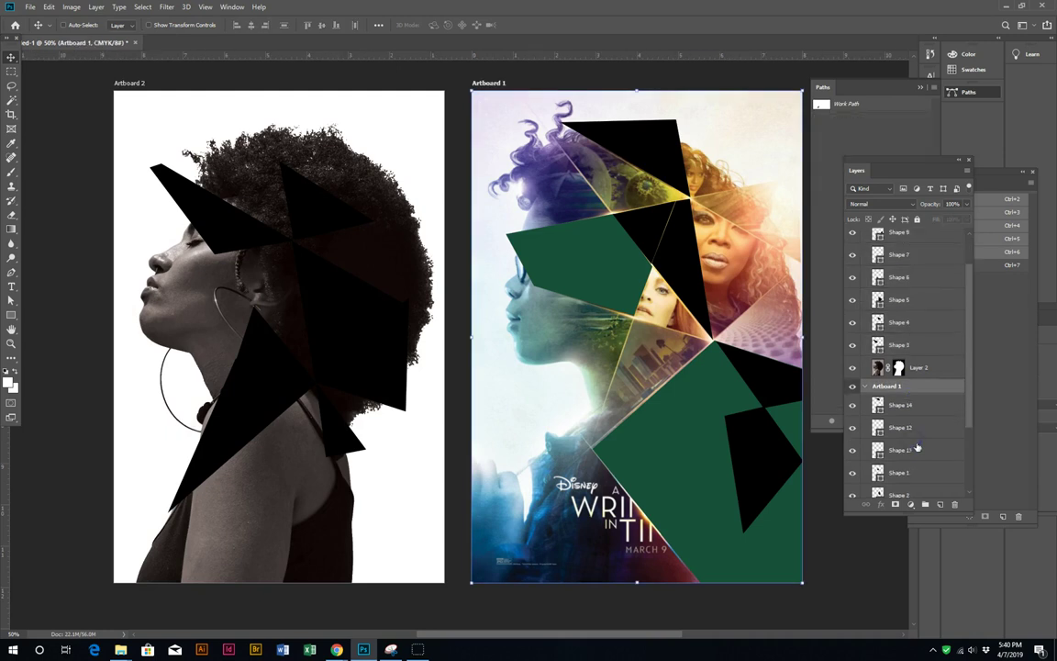
{"action": "left_click", "coordinate": [925, 405]}
{"action": "left_click", "coordinate": [920, 449], "text": "shift"}
{"action": "left_click_drag", "start_coordinate": [915, 330], "coordinate": [908, 292]}
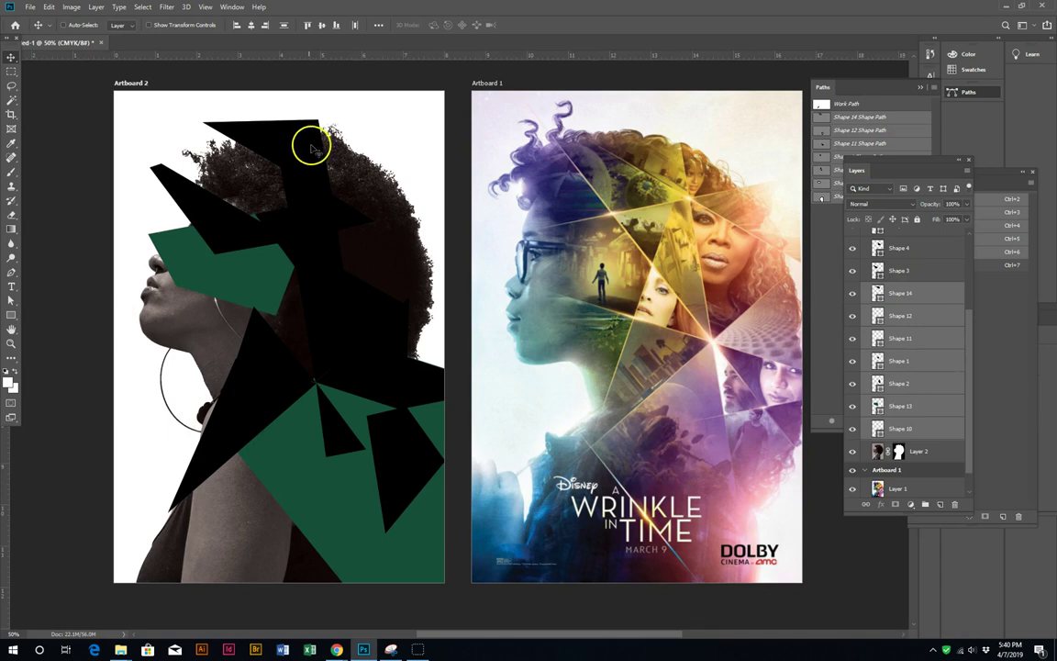
Step: Undo the move and drag black Shape 6 back onto Artboard 1
{"action": "right_click", "coordinate": [269, 342]}
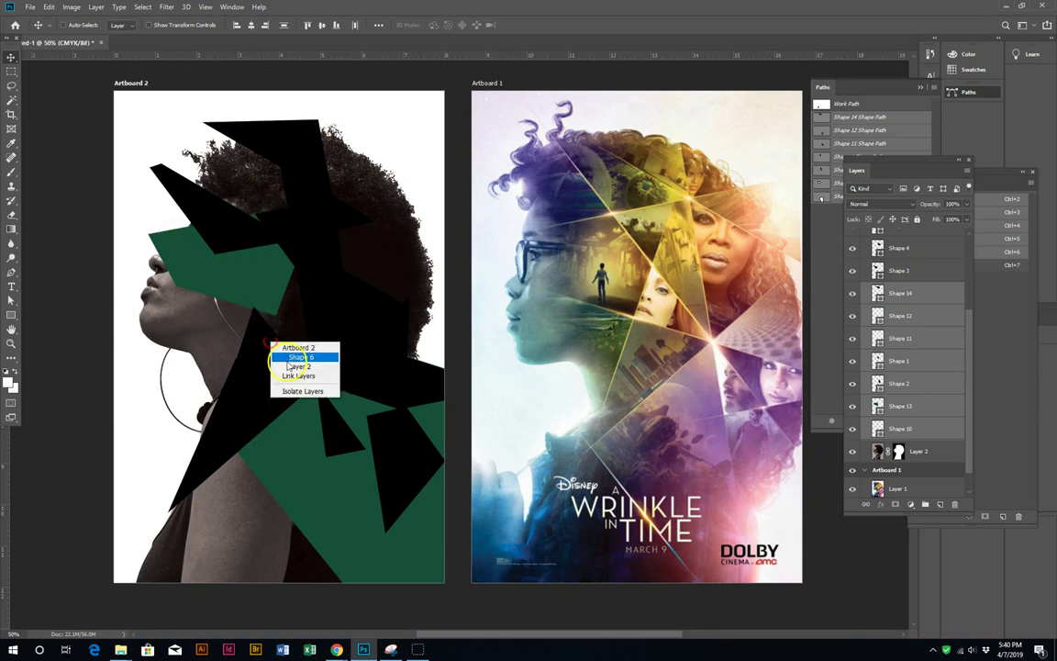
{"action": "left_click", "coordinate": [299, 356]}
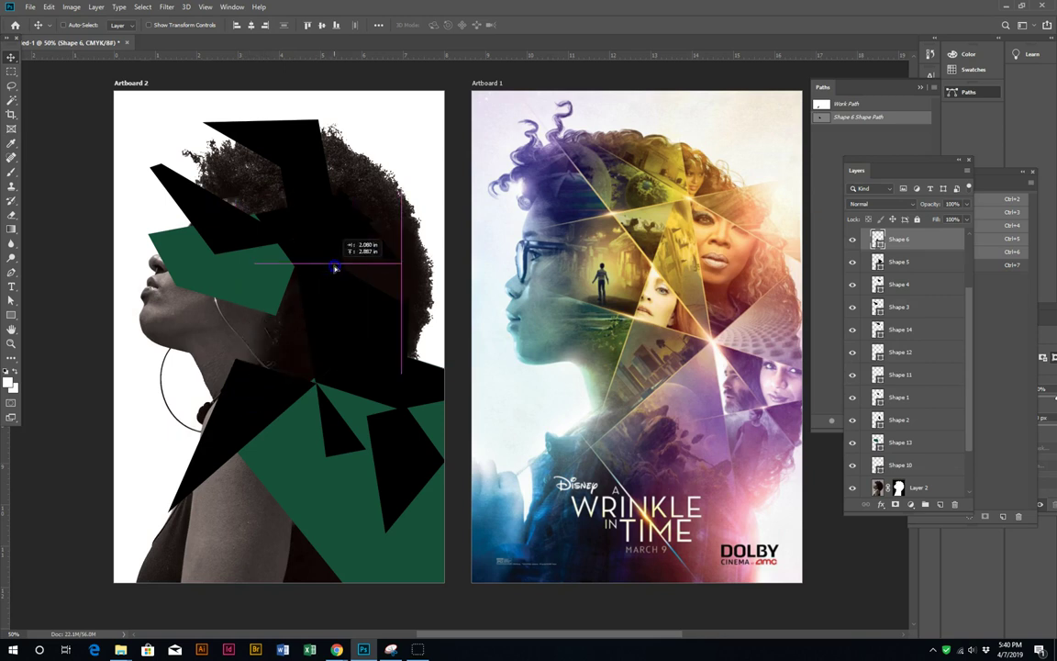
{"action": "key", "text": "ctrl+z"}
{"action": "left_click_drag", "start_coordinate": [365, 425], "coordinate": [761, 388]}
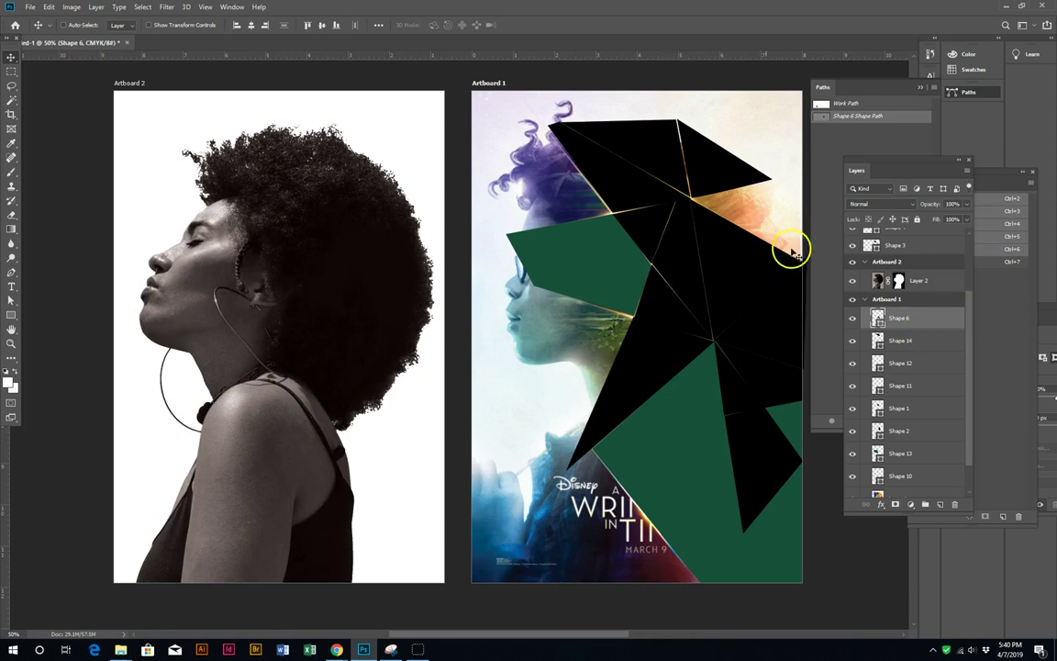
Step: Put the six shape layers from Shape 9 back into the Artboard 1 group
{"action": "scroll", "coordinate": [896, 262], "scroll_direction": "up", "scroll_amount": 3}
{"action": "scroll", "coordinate": [897, 261], "scroll_direction": "up", "scroll_amount": 1}
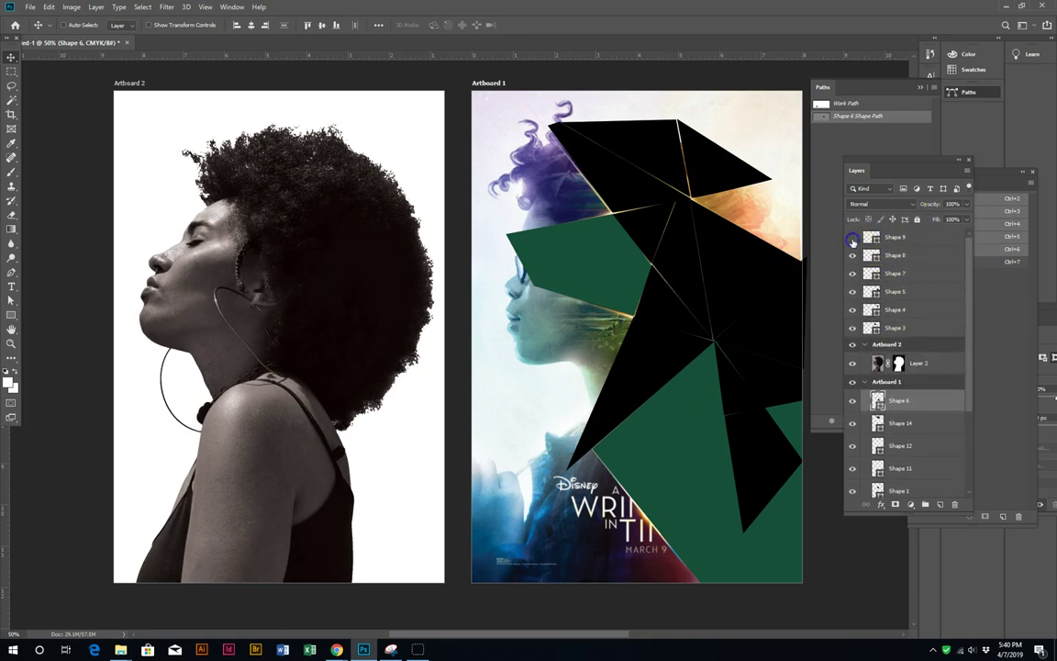
{"action": "left_click", "coordinate": [894, 237]}
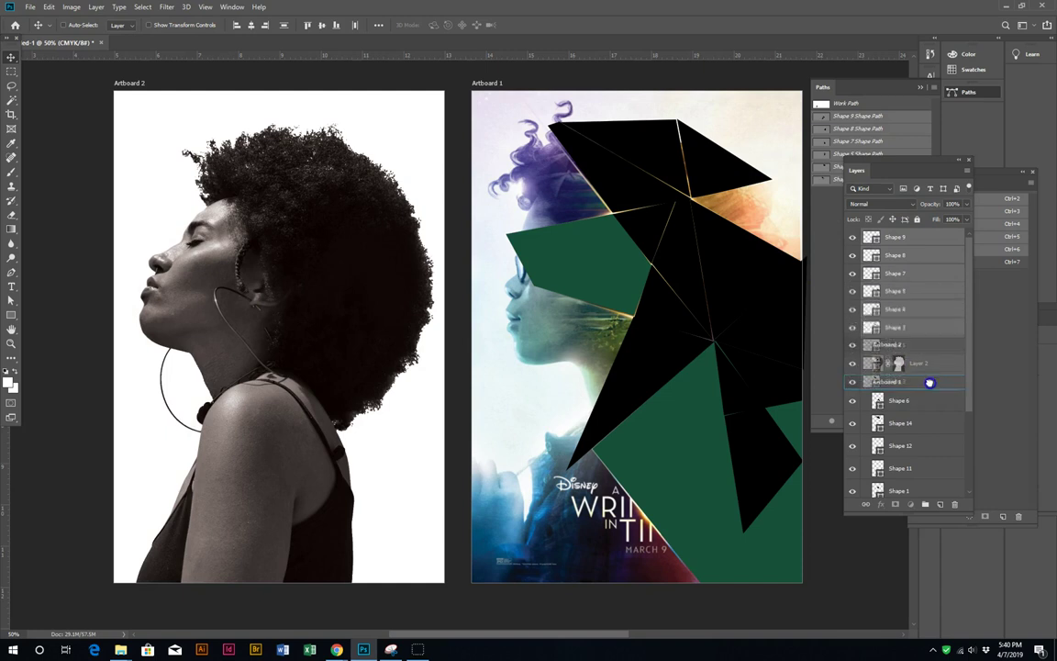
{"action": "left_click_drag", "start_coordinate": [909, 294], "coordinate": [881, 383]}
{"action": "left_click", "coordinate": [912, 292]}
Step: Select all shard layers through Shape 10 and drag them onto the portrait on Artboard 2
{"action": "scroll", "coordinate": [935, 463], "scroll_direction": "down", "scroll_amount": 5}
{"action": "left_click", "coordinate": [923, 440], "text": "shift"}
{"action": "left_click", "coordinate": [72, 25]}
{"action": "mouse_move", "coordinate": [608, 206]}
{"action": "left_mouse_down"}
{"action": "mouse_move", "coordinate": [286, 185]}
{"action": "mouse_move", "coordinate": [317, 224]}
{"action": "mouse_move", "coordinate": [330, 219]}
{"action": "mouse_move", "coordinate": [326, 228]}
{"action": "mouse_move", "coordinate": [309, 212]}
{"action": "mouse_move", "coordinate": [328, 227]}
{"action": "mouse_move", "coordinate": [336, 254]}
{"action": "left_mouse_up"}
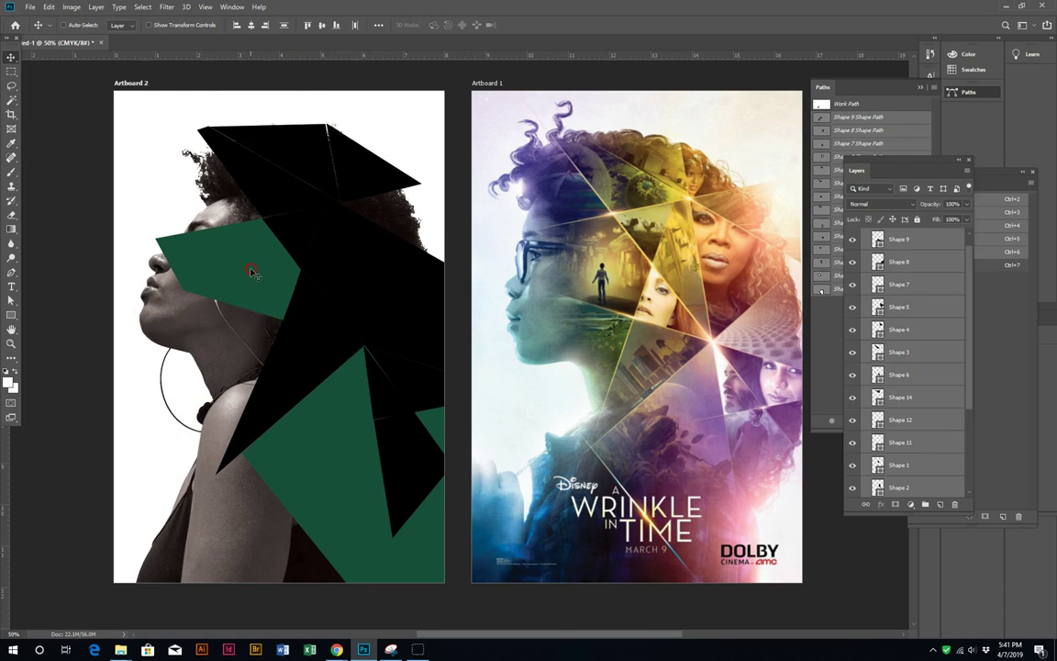
Step: Recolour Shape 1 yellow and Shape 3 lavender, sampled from the poster
{"action": "right_click", "coordinate": [259, 214]}
{"action": "left_click", "coordinate": [285, 231]}
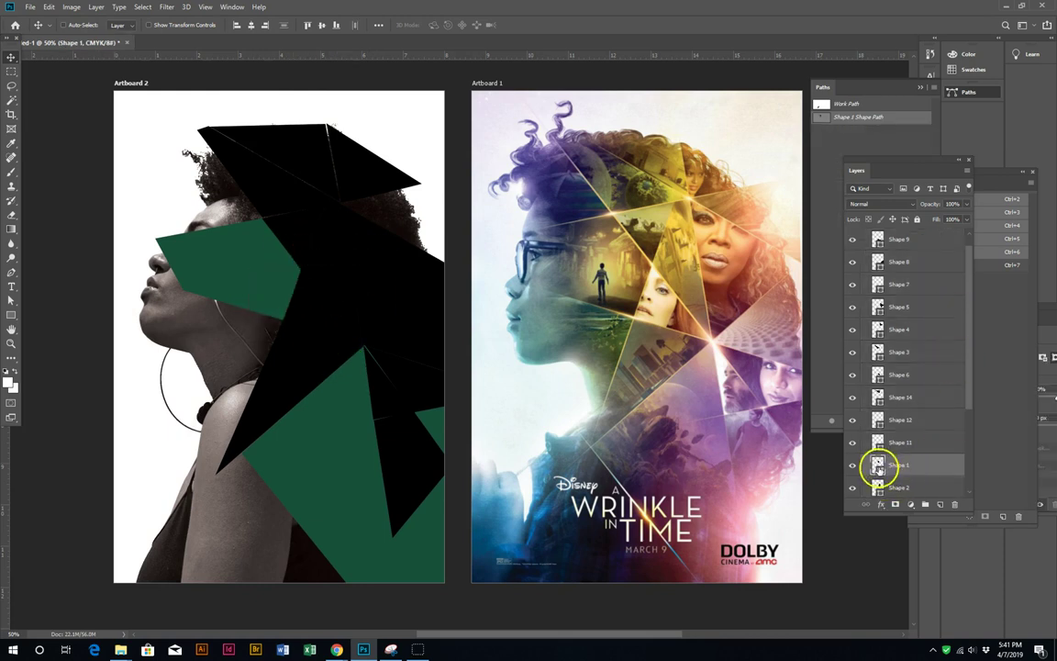
{"action": "double_click", "coordinate": [877, 468]}
{"action": "left_click", "coordinate": [679, 192]}
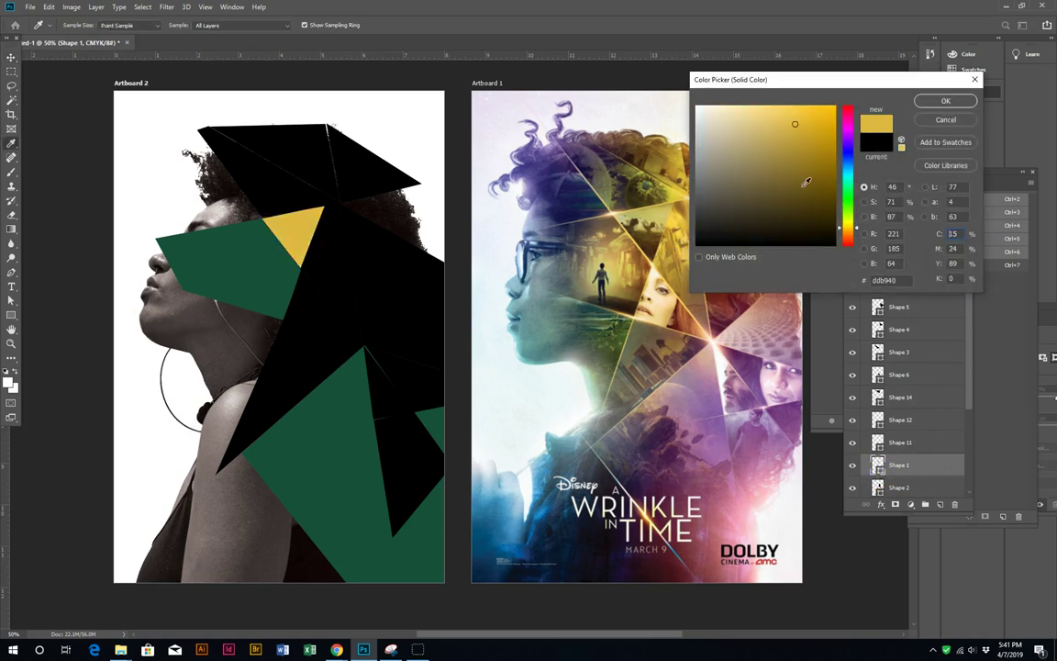
{"action": "left_click", "coordinate": [953, 106]}
{"action": "right_click", "coordinate": [283, 174]}
{"action": "left_click", "coordinate": [292, 203]}
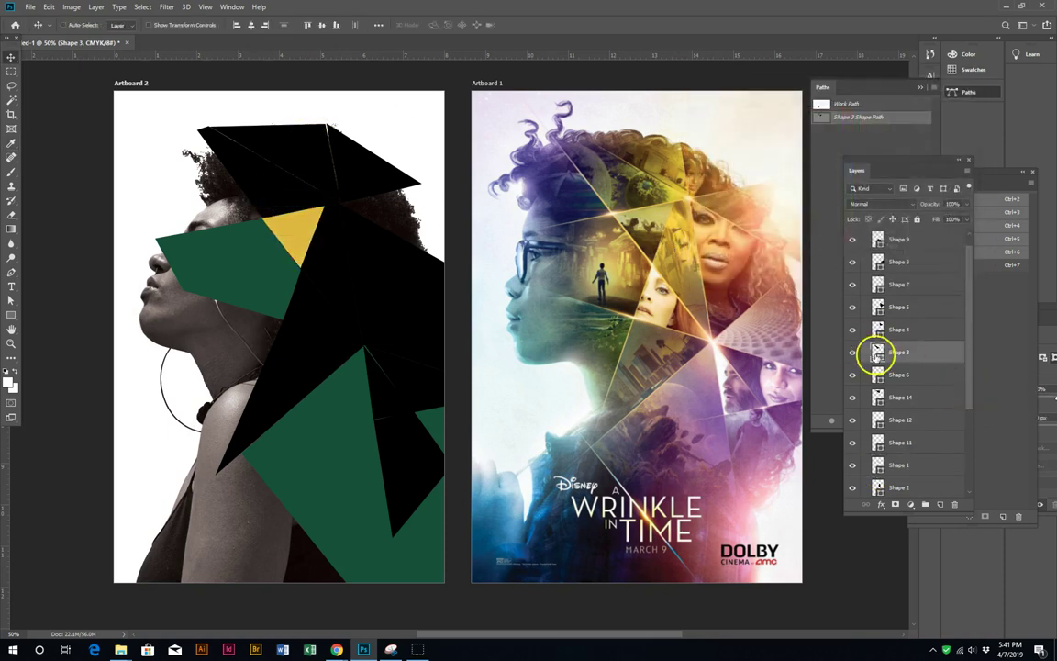
{"action": "double_click", "coordinate": [877, 352]}
{"action": "left_click", "coordinate": [734, 120]}
{"action": "left_click", "coordinate": [853, 146]}
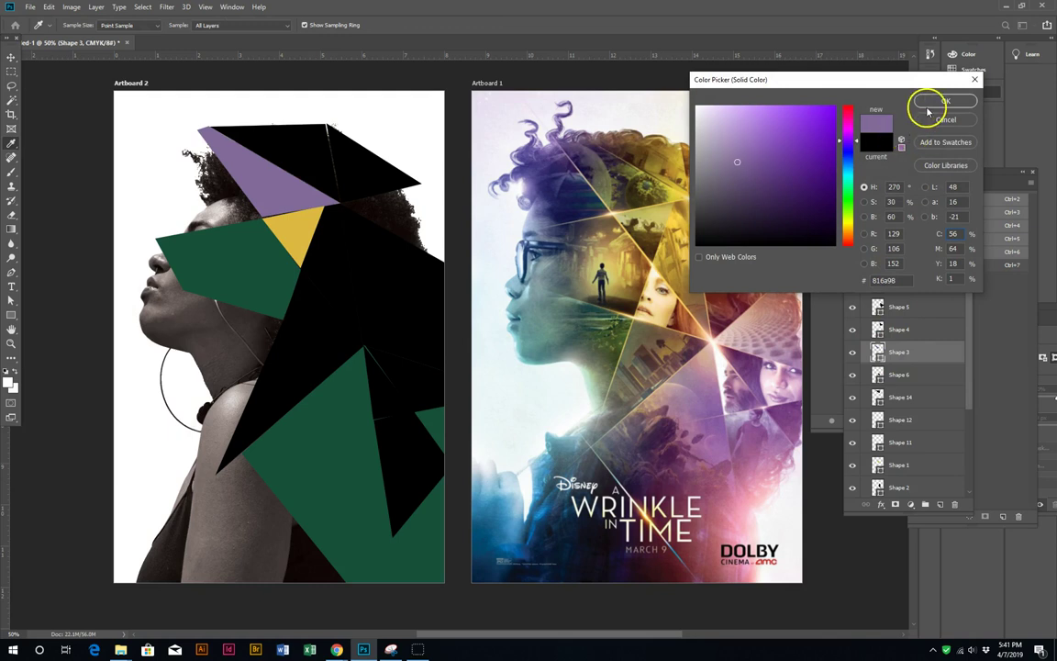
{"action": "left_click", "coordinate": [943, 99]}
Step: Recolour top shards Shape 14 gold and Shape 4 mauve from the poster
{"action": "right_click", "coordinate": [312, 145]}
{"action": "left_click", "coordinate": [345, 163]}
{"action": "double_click", "coordinate": [881, 399]}
{"action": "left_click", "coordinate": [605, 236]}
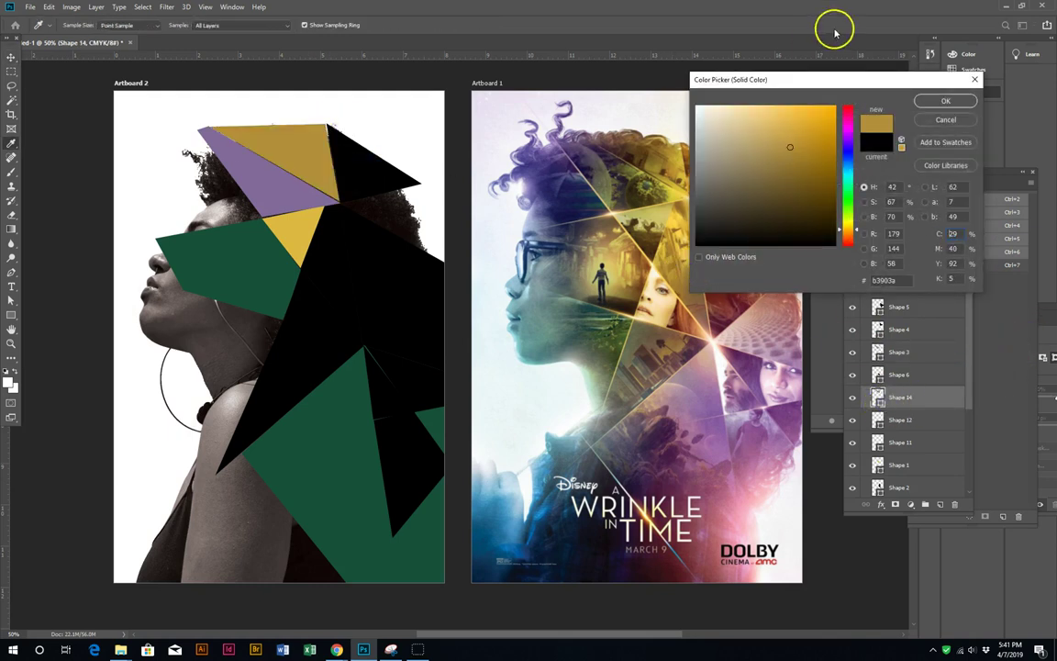
{"action": "left_click", "coordinate": [944, 101]}
{"action": "right_click", "coordinate": [373, 162]}
{"action": "left_click", "coordinate": [395, 170]}
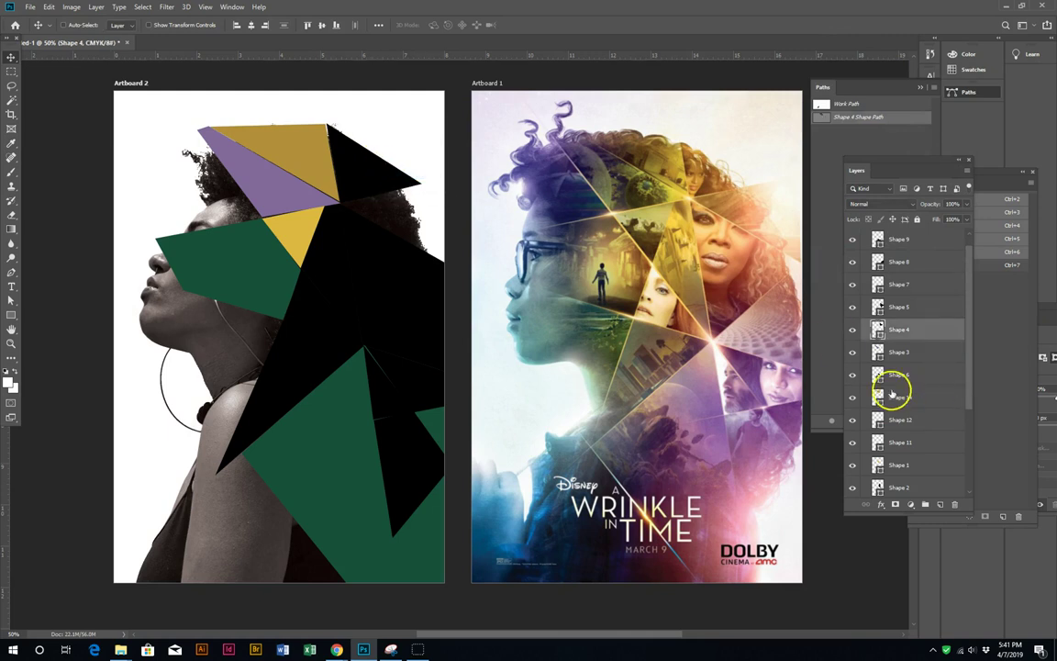
{"action": "double_click", "coordinate": [878, 331]}
{"action": "left_click", "coordinate": [714, 381]}
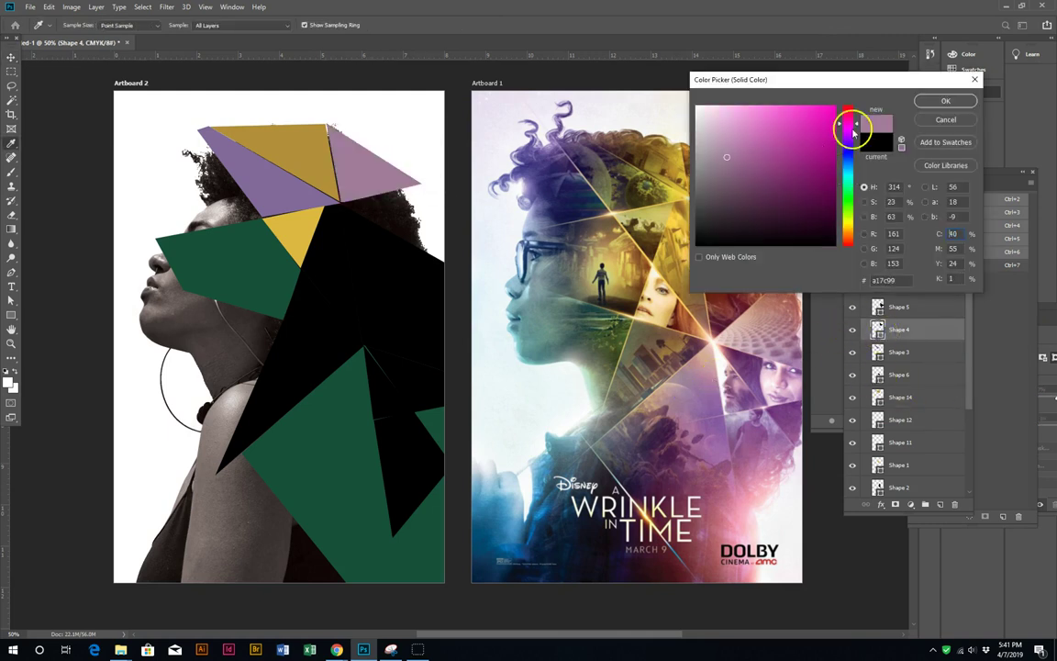
{"action": "left_click", "coordinate": [942, 102]}
Step: Recolour Shape 2 light lavender and Shape 8 dark grey from the poster
{"action": "right_click", "coordinate": [347, 237]}
{"action": "left_click", "coordinate": [371, 250]}
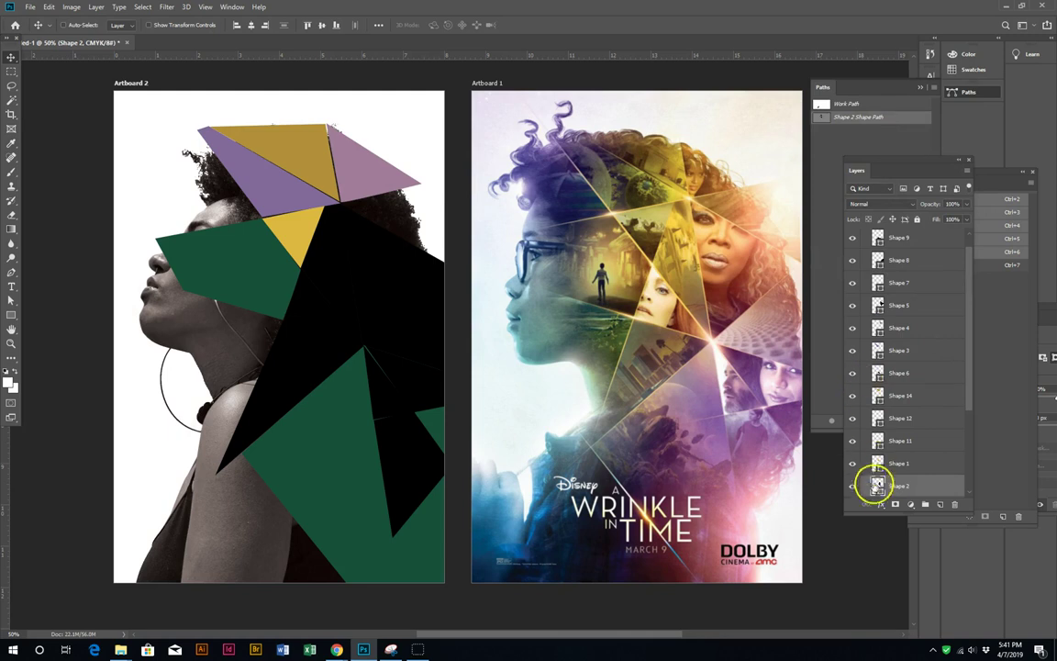
{"action": "double_click", "coordinate": [878, 488]}
{"action": "left_click", "coordinate": [826, 236]}
{"action": "left_click", "coordinate": [946, 103]}
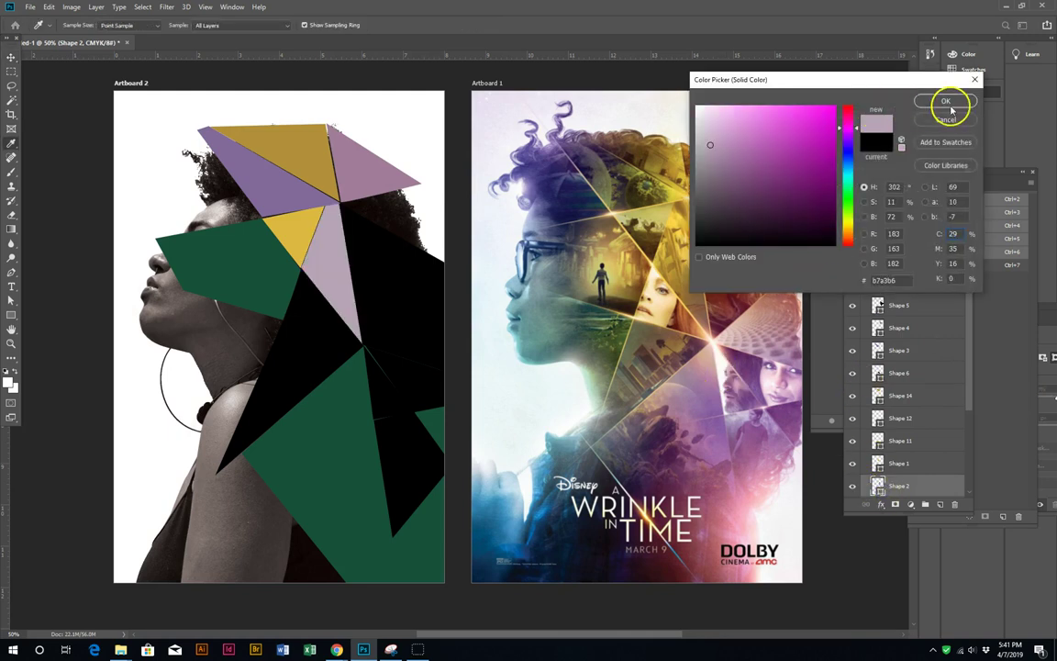
{"action": "right_click", "coordinate": [430, 290]}
{"action": "left_click", "coordinate": [461, 299]}
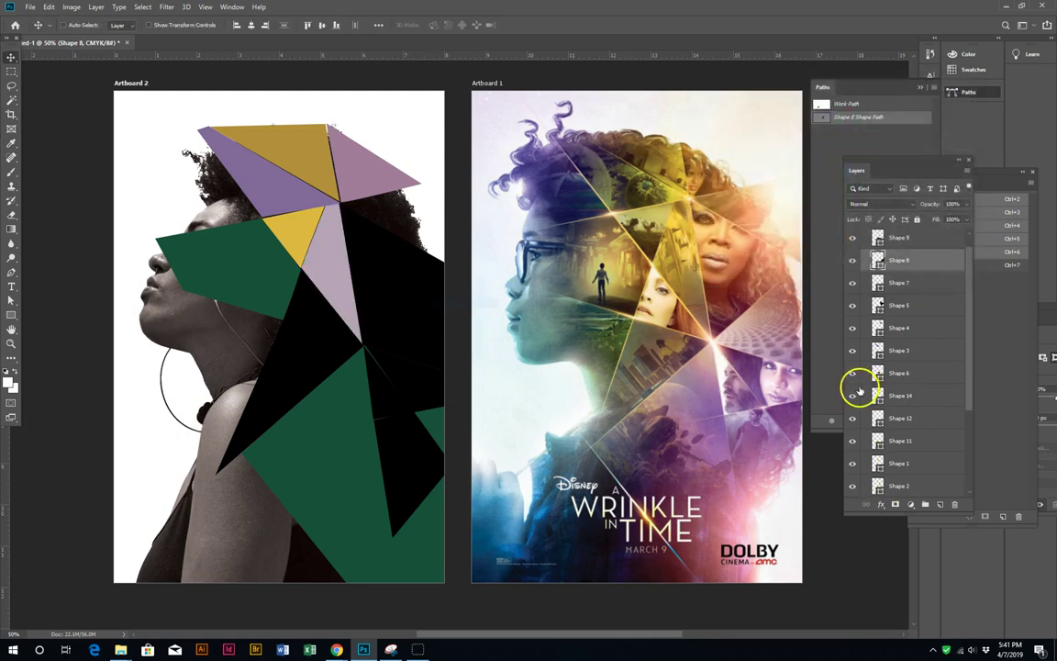
{"action": "double_click", "coordinate": [877, 262]}
{"action": "left_click", "coordinate": [477, 229]}
{"action": "left_click", "coordinate": [945, 101]}
Step: Fit Artboard 2 in view and list the layers under the remaining black shard
{"action": "right_click", "coordinate": [413, 249]}
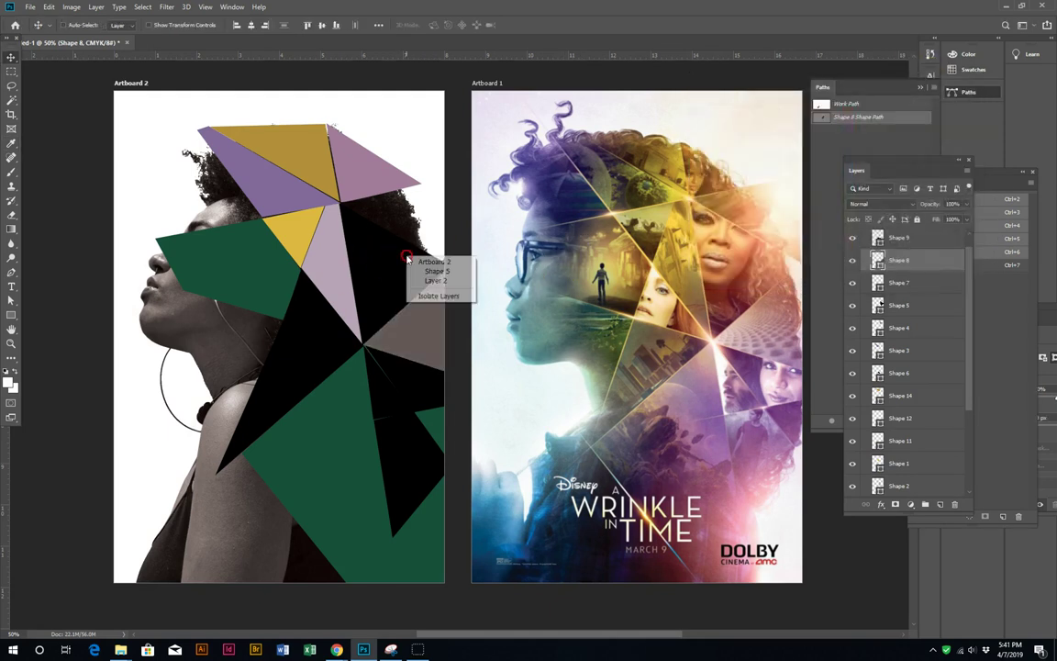
{"action": "left_click", "coordinate": [424, 262]}
{"action": "key", "text": "ctrl+0"}
{"action": "right_click", "coordinate": [602, 295]}
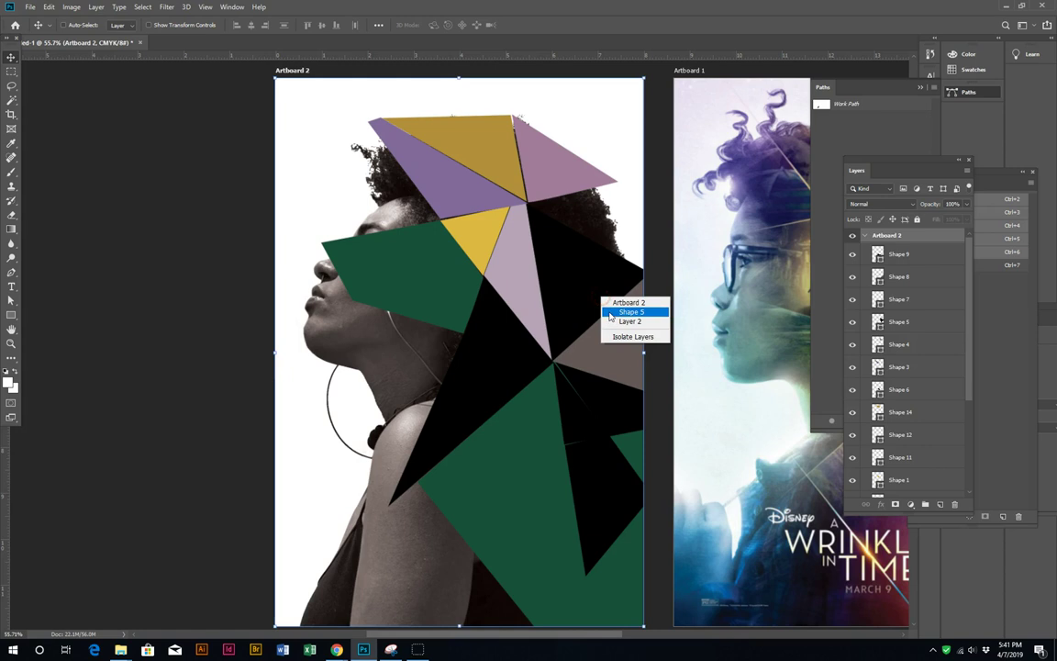
Step: Recolour Shape 5 dark green from the poster and bring the whole poster into view
{"action": "left_click", "coordinate": [624, 314]}
{"action": "double_click", "coordinate": [879, 327]}
{"action": "left_click", "coordinate": [413, 266]}
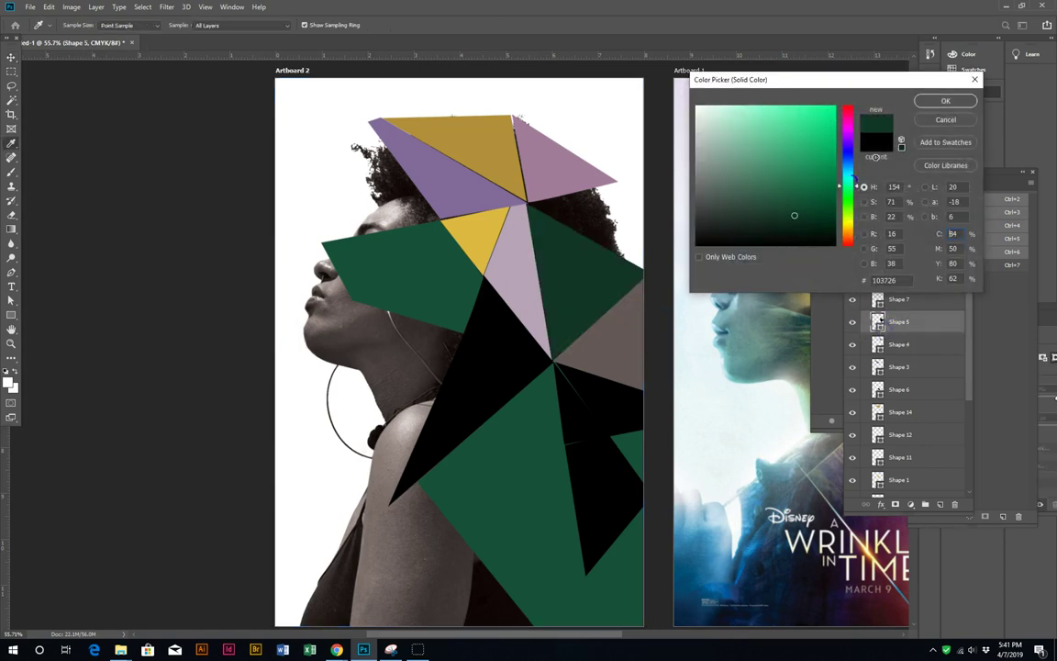
{"action": "left_click", "coordinate": [939, 99]}
{"action": "left_click_drag", "start_coordinate": [642, 333], "coordinate": [374, 283]}
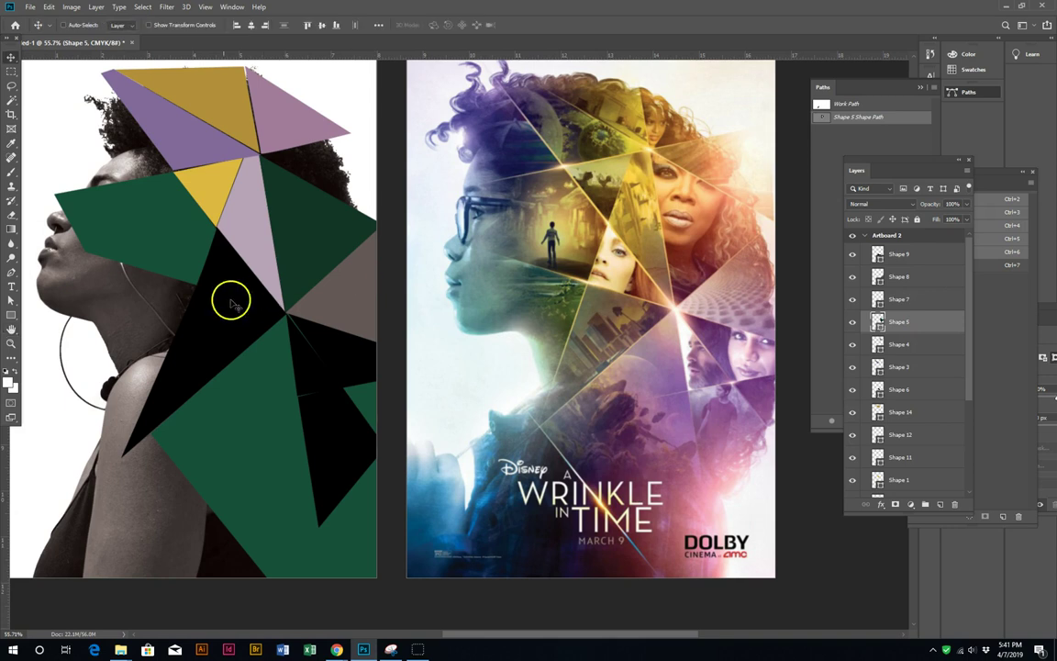
Step: Recolour Shape 9 pink and Shape 7 light pink, sampled from the poster
{"action": "right_click", "coordinate": [229, 298]}
{"action": "left_click", "coordinate": [243, 312]}
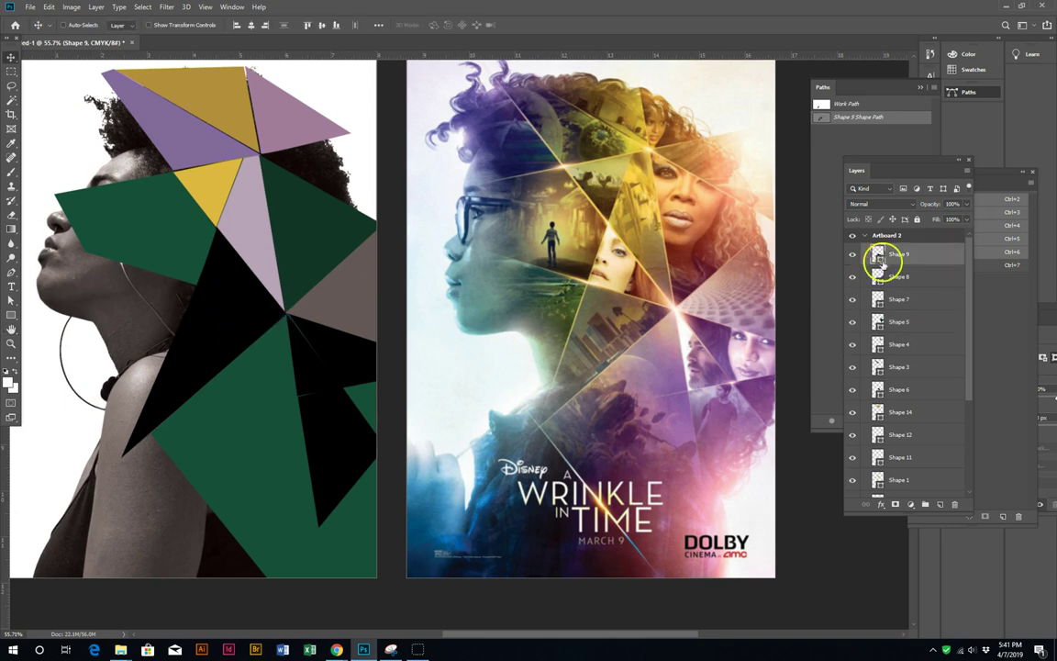
{"action": "double_click", "coordinate": [881, 259]}
{"action": "left_click", "coordinate": [569, 341]}
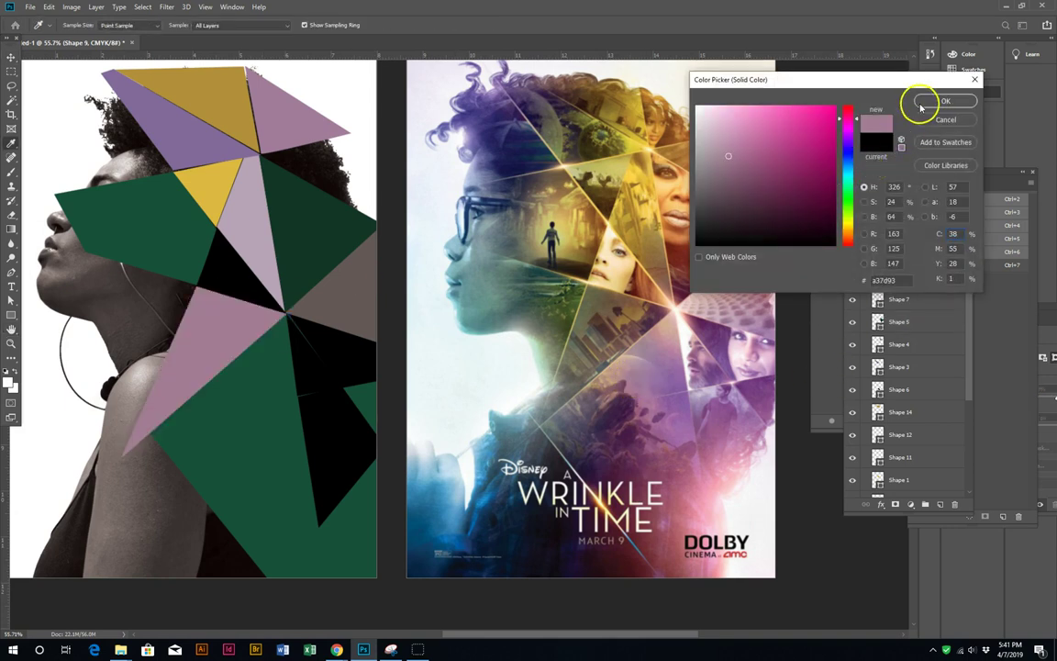
{"action": "left_click", "coordinate": [942, 99]}
{"action": "right_click", "coordinate": [314, 370]}
{"action": "left_click", "coordinate": [330, 381]}
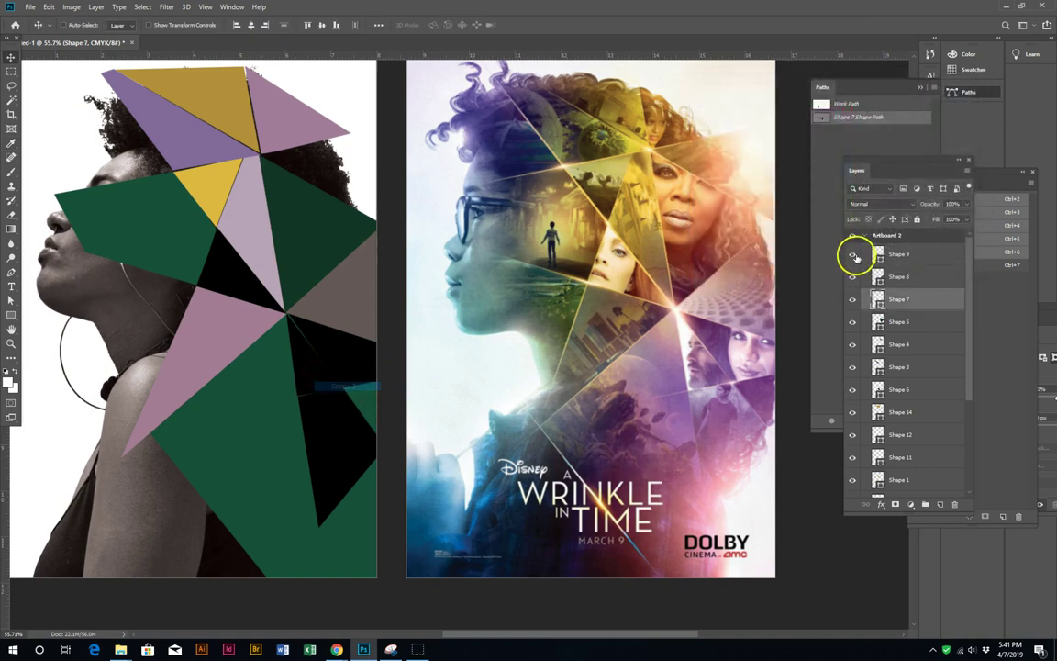
{"action": "double_click", "coordinate": [878, 302]}
{"action": "left_click", "coordinate": [845, 89]}
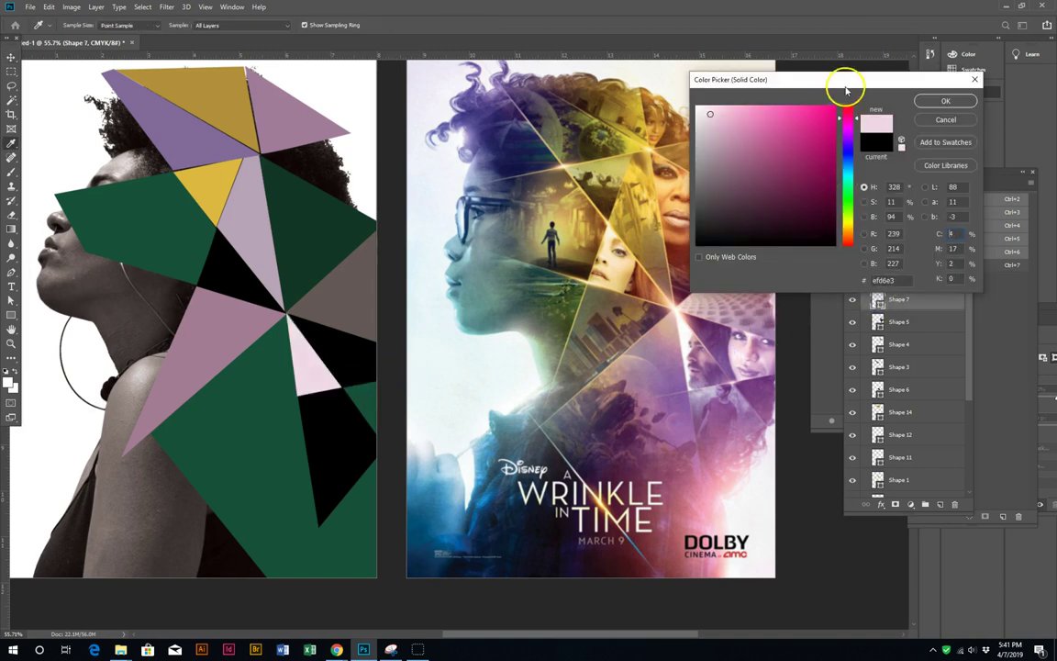
{"action": "left_click", "coordinate": [943, 103]}
Step: Recolour Shape 12 purple from the poster and select the small black Shape 11
{"action": "right_click", "coordinate": [307, 371]}
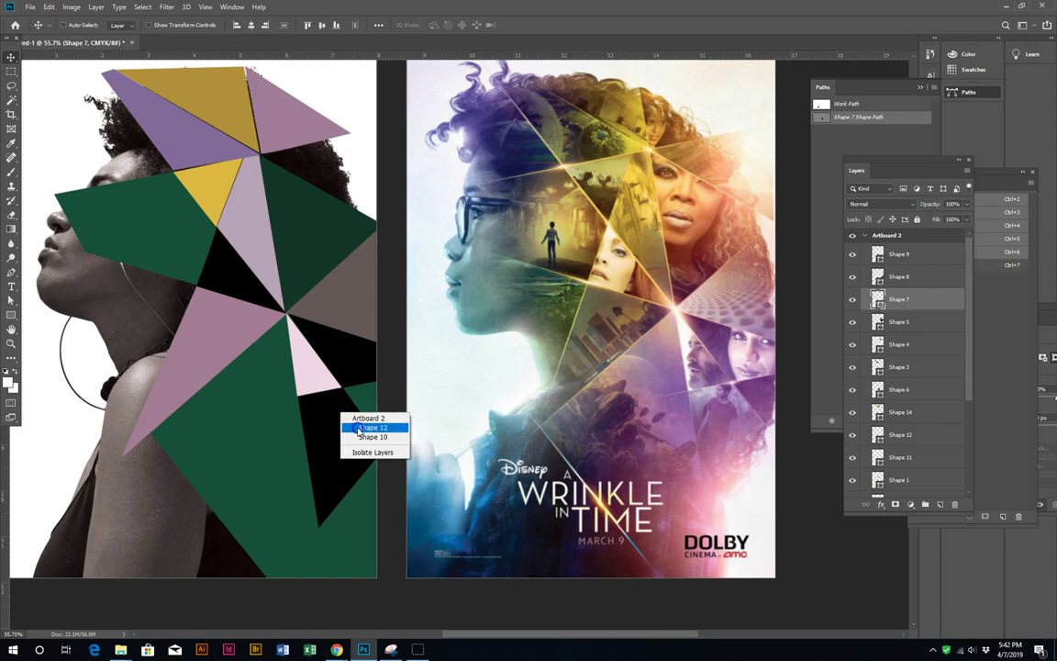
{"action": "left_click", "coordinate": [319, 380]}
{"action": "double_click", "coordinate": [878, 435]}
{"action": "left_click", "coordinate": [759, 431]}
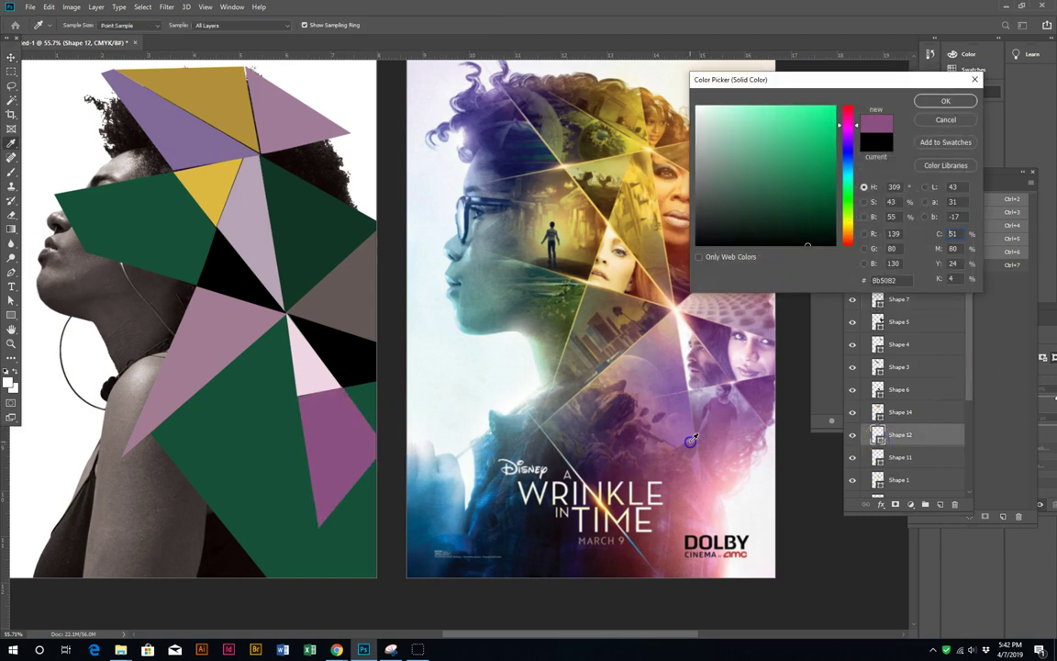
{"action": "left_click", "coordinate": [942, 101]}
{"action": "right_click", "coordinate": [310, 330]}
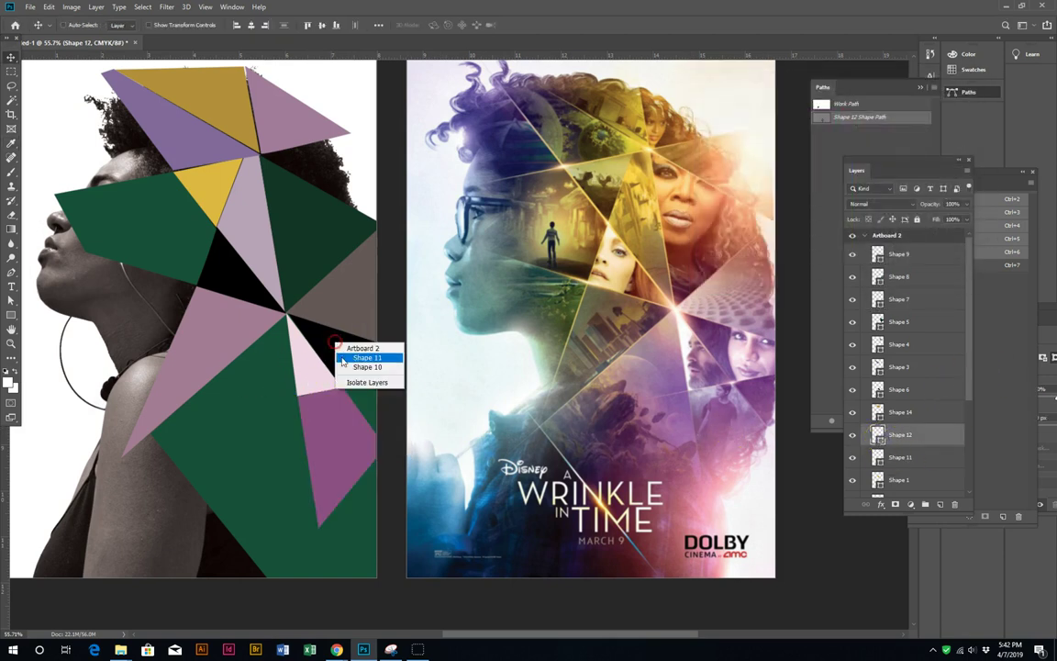
{"action": "left_click", "coordinate": [348, 359]}
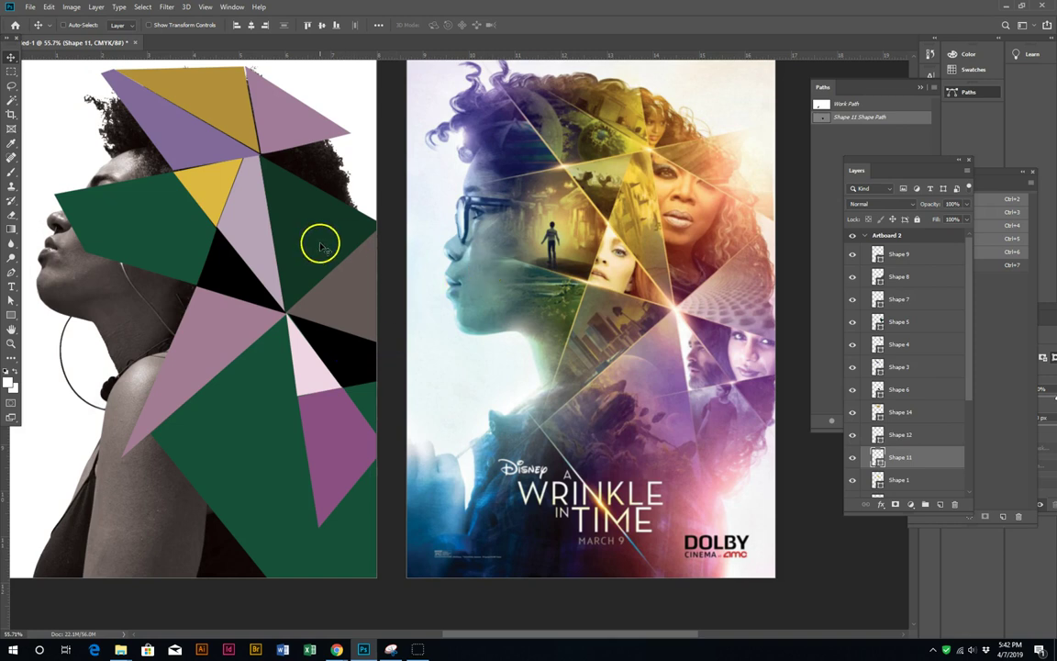
Step: Pan both artboards right and down in the view
{"action": "key", "text": "h"}
{"action": "left_click_drag", "start_coordinate": [346, 288], "coordinate": [389, 302]}
{"action": "left_click", "coordinate": [11, 57]}
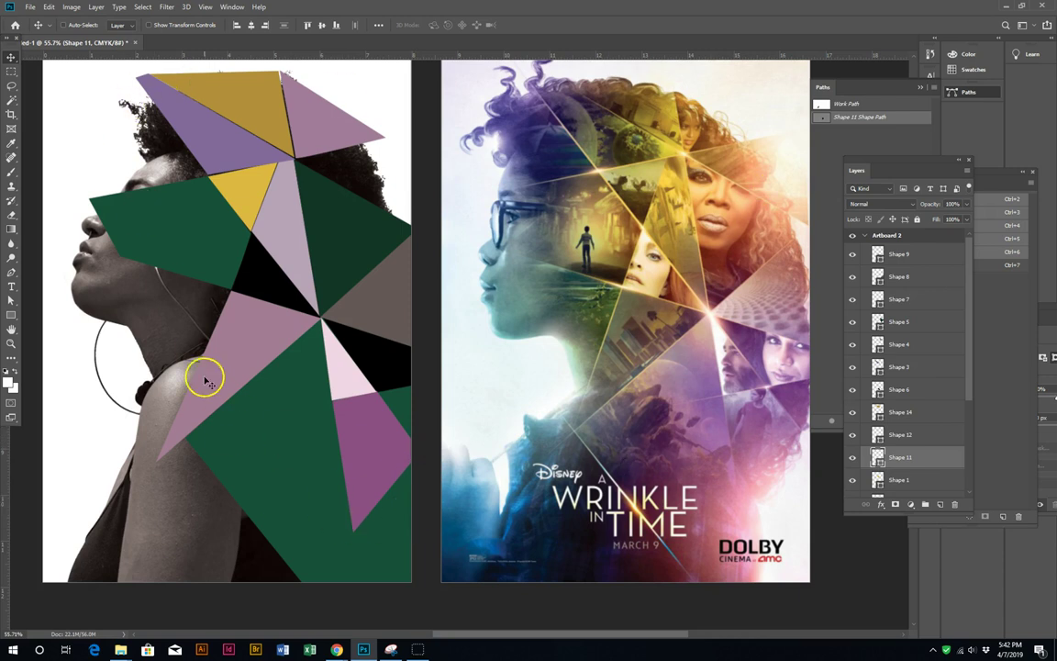
{"action": "left_click_drag", "start_coordinate": [220, 406], "coordinate": [248, 416]}
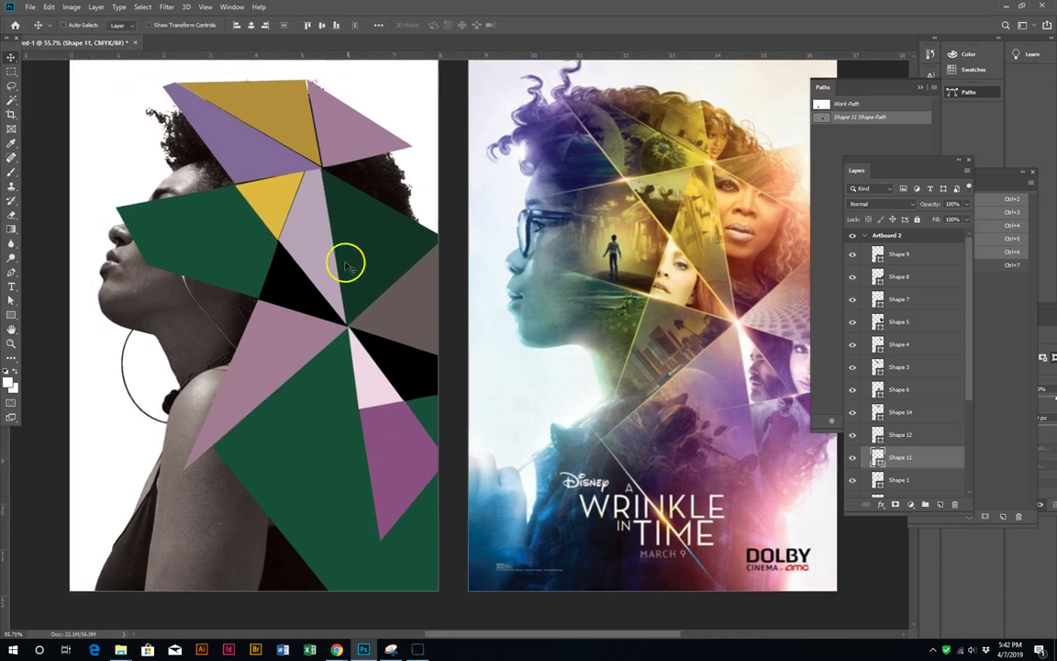
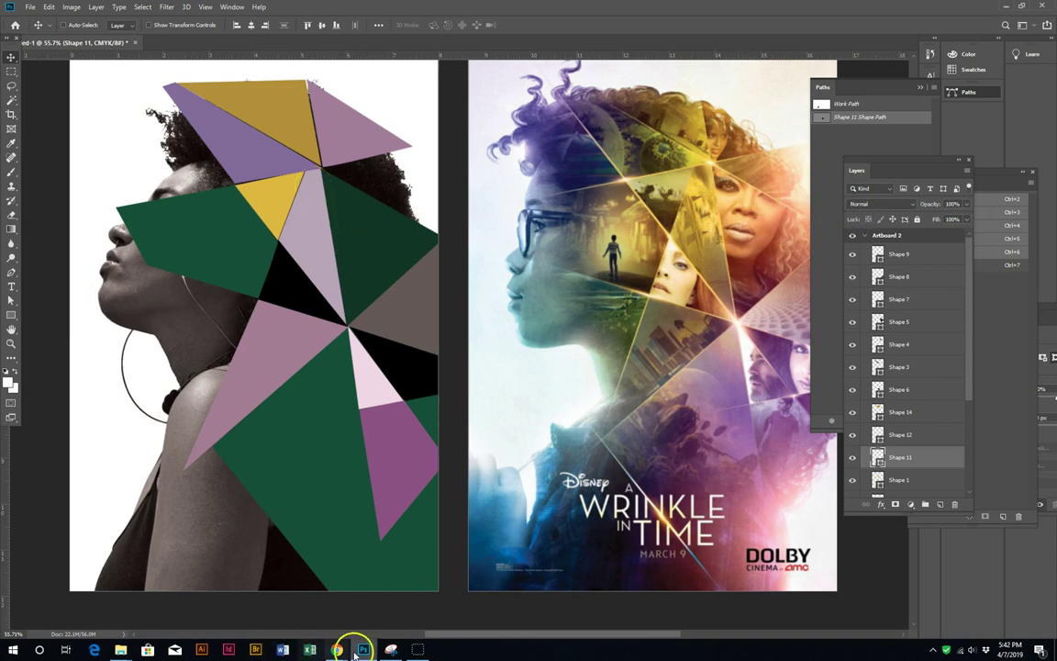
Step: Replace the movie-poster image search with 'oprah' and copy the red-top portrait
{"action": "mouse_move", "coordinate": [336, 650]}
{"action": "left_click", "coordinate": [213, 596]}
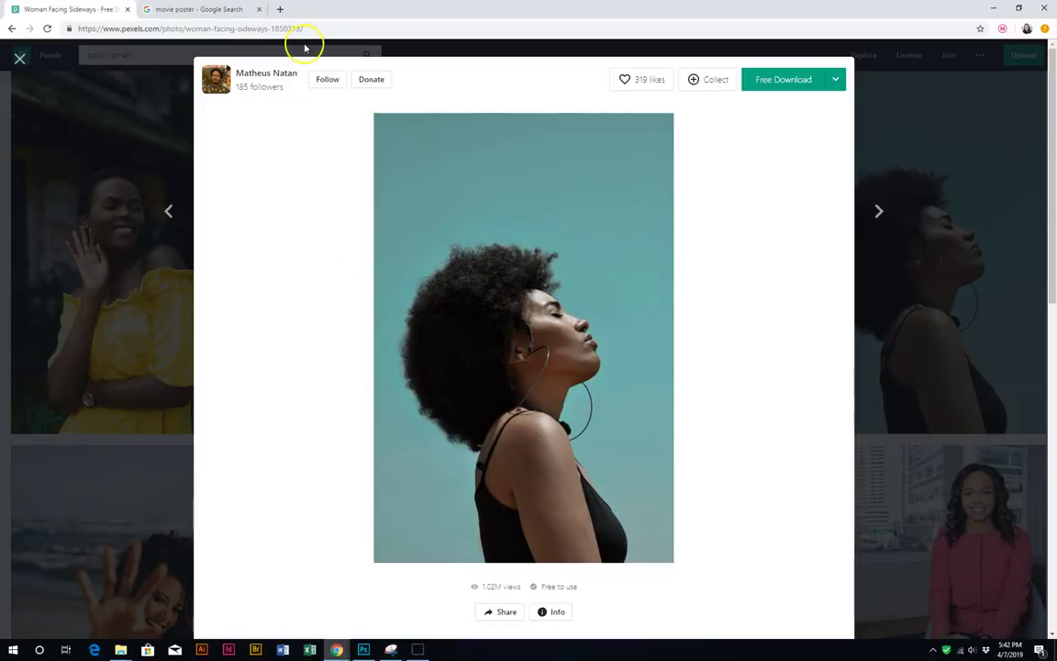
{"action": "left_click", "coordinate": [241, 11]}
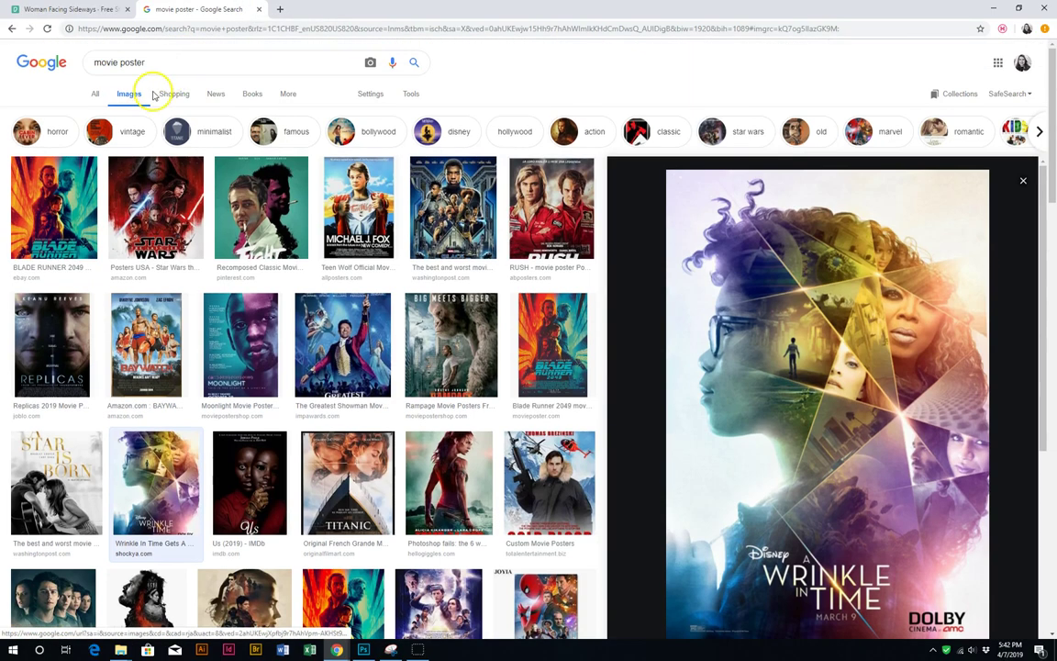
{"action": "left_click_drag", "start_coordinate": [177, 66], "coordinate": [66, 69]}
{"action": "type", "text": "oprah"}
{"action": "key", "text": "Return"}
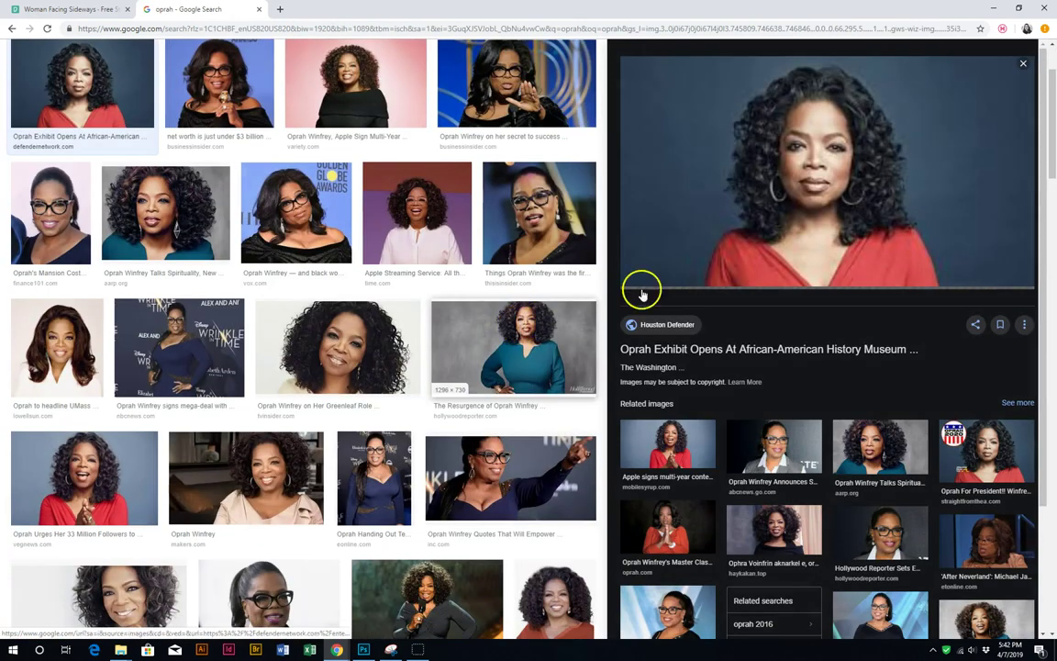
{"action": "right_click", "coordinate": [879, 147]}
{"action": "left_click", "coordinate": [904, 264]}
Step: In the poster, select the Shape 5 triangle layer
{"action": "key", "text": "alt+Tab"}
{"action": "right_click", "coordinate": [369, 224]}
{"action": "left_click", "coordinate": [400, 237]}
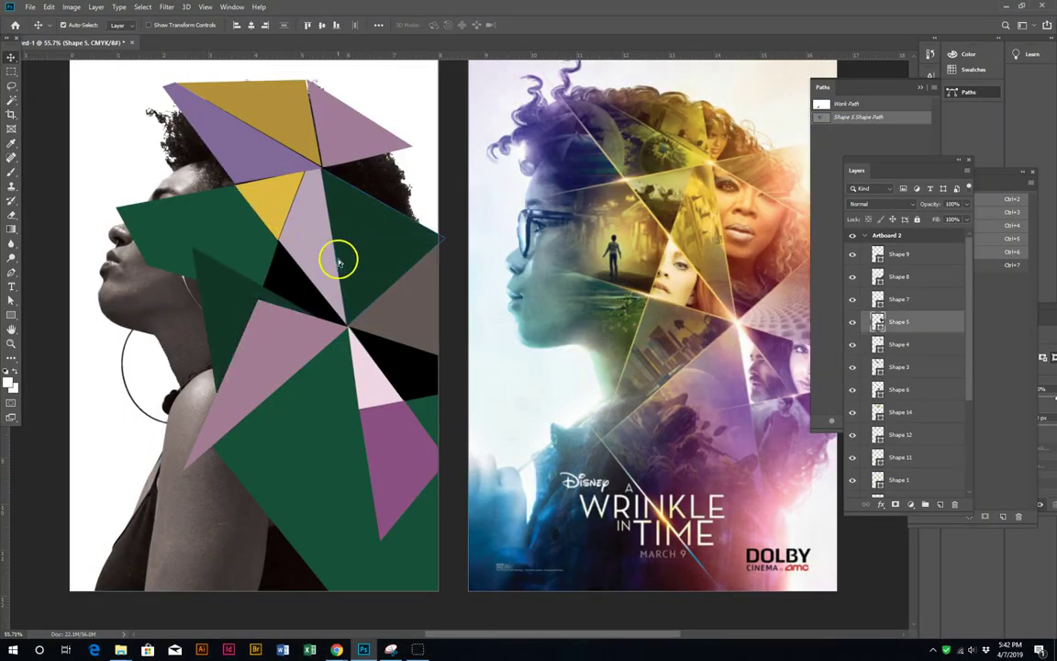
Step: Copy the red-top portrait from the large preview and return to the poster
{"action": "left_click", "coordinate": [261, 620]}
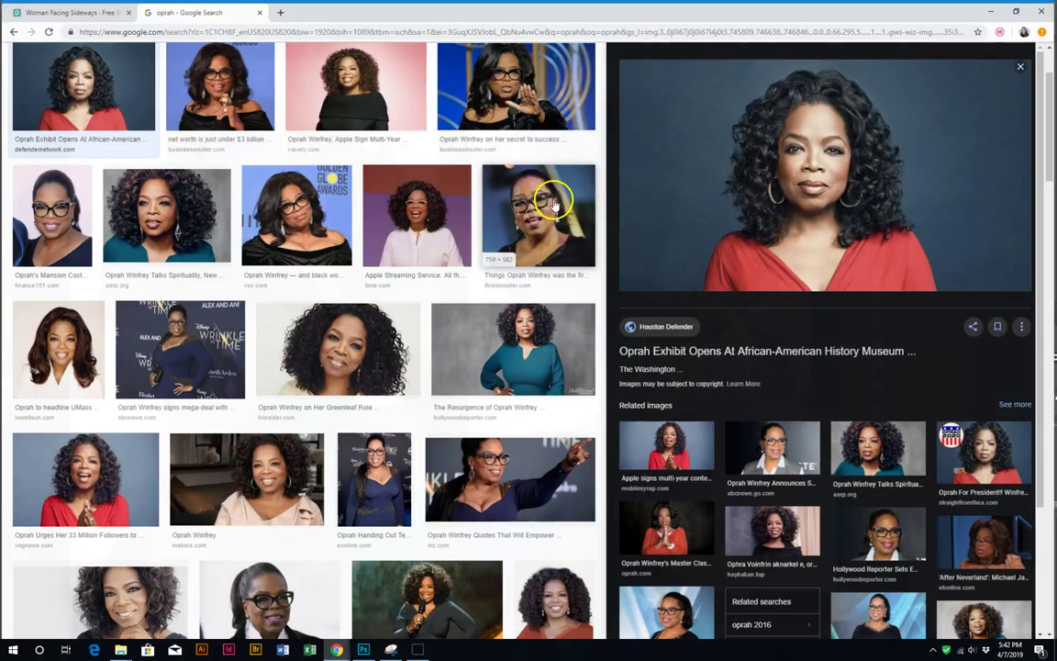
{"action": "right_click", "coordinate": [772, 203]}
{"action": "left_click", "coordinate": [787, 317]}
{"action": "left_click", "coordinate": [363, 649]}
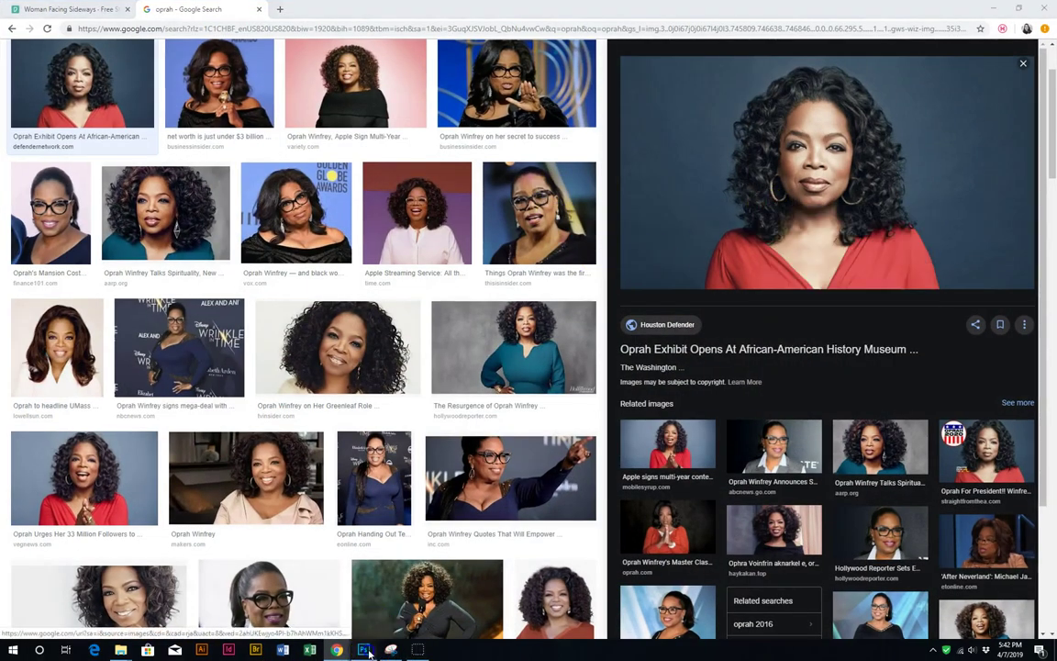
Step: Paste the portrait as Layer 3, clip it to Shape 5, enlarge it about 136%, and position it
{"action": "key", "text": "ctrl+v"}
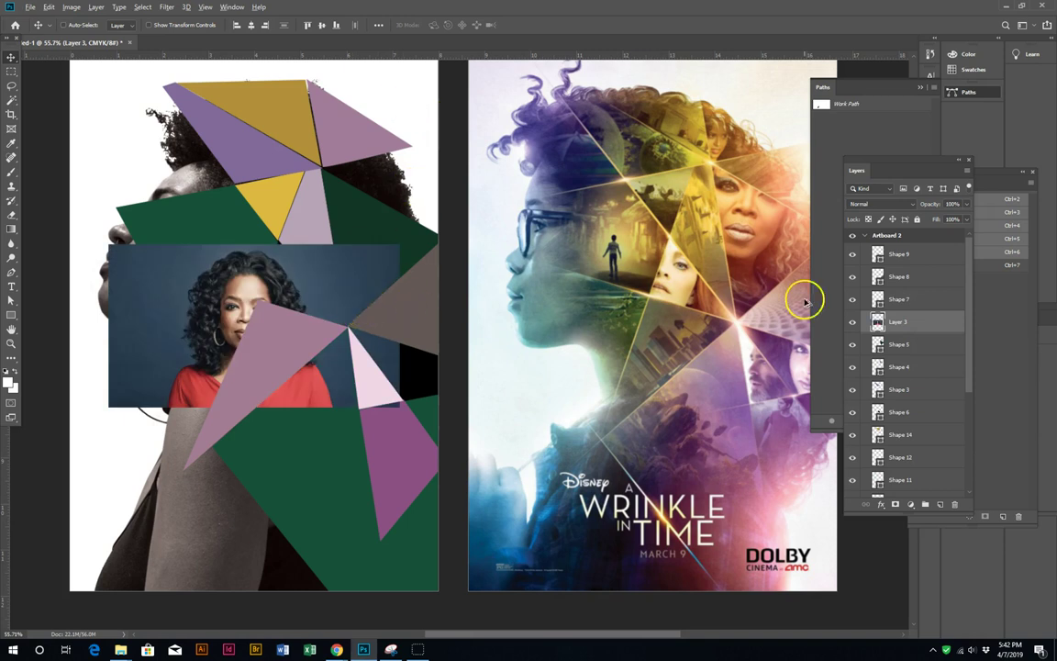
{"action": "left_click", "coordinate": [918, 332], "text": "alt"}
{"action": "left_click_drag", "start_coordinate": [286, 209], "coordinate": [418, 131]}
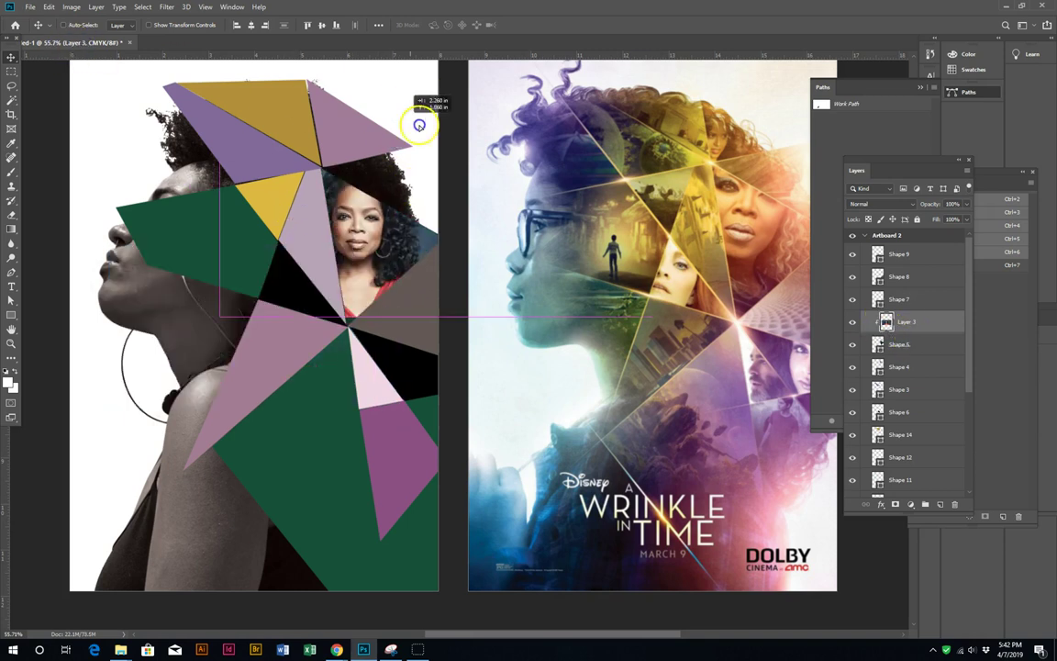
{"action": "key", "text": "ctrl+t"}
{"action": "left_click_drag", "start_coordinate": [224, 119], "coordinate": [126, 101]}
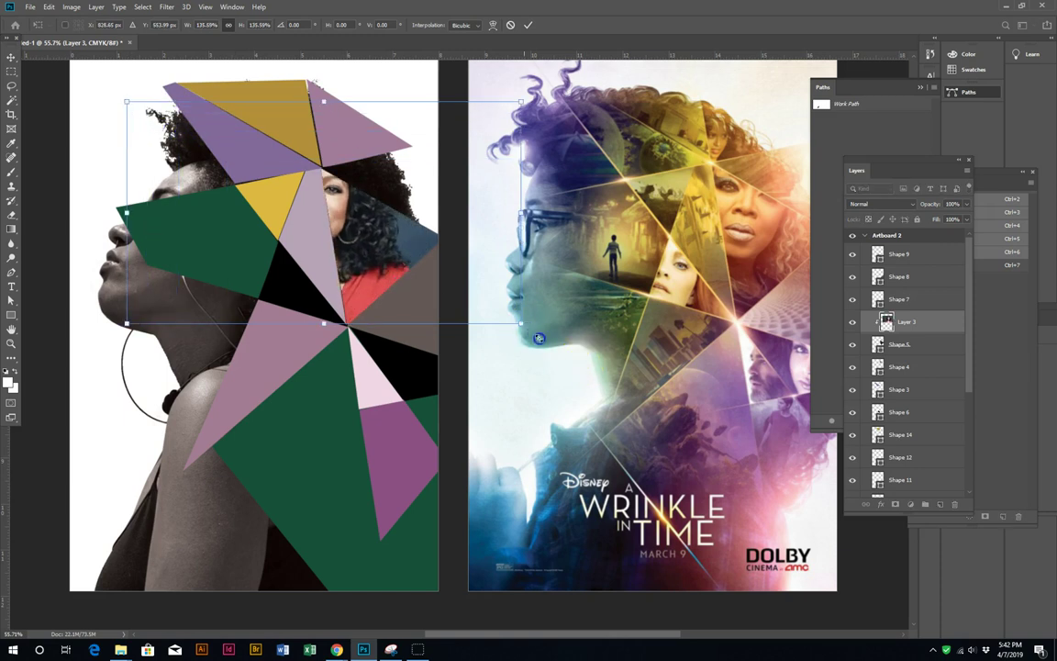
{"action": "key", "text": "Return"}
{"action": "left_click_drag", "start_coordinate": [366, 272], "coordinate": [397, 274]}
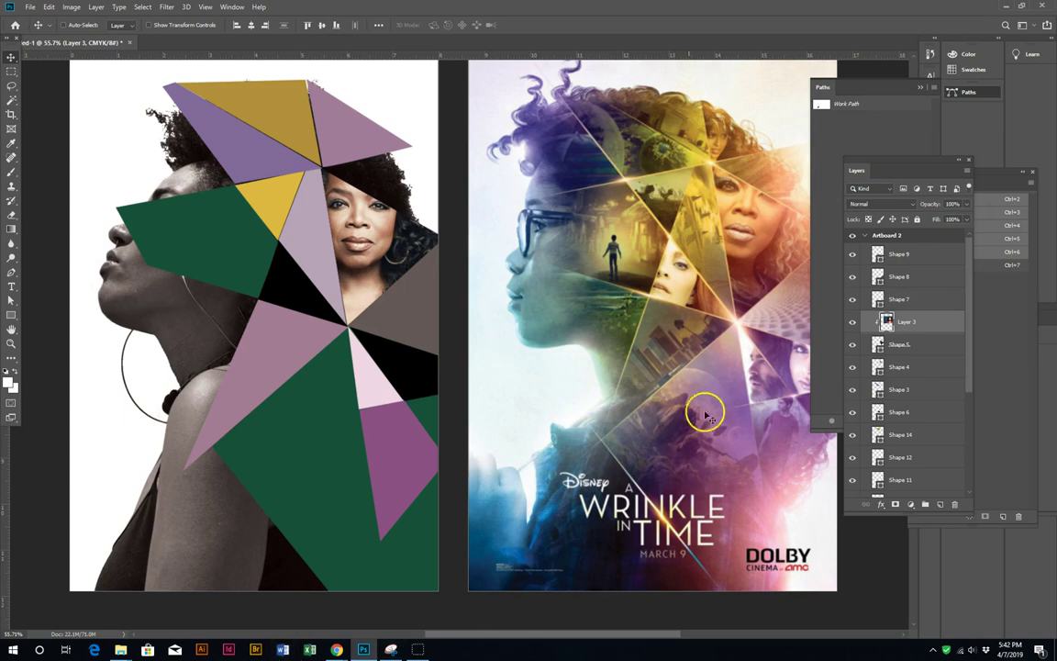
{"action": "mouse_move", "coordinate": [337, 650]}
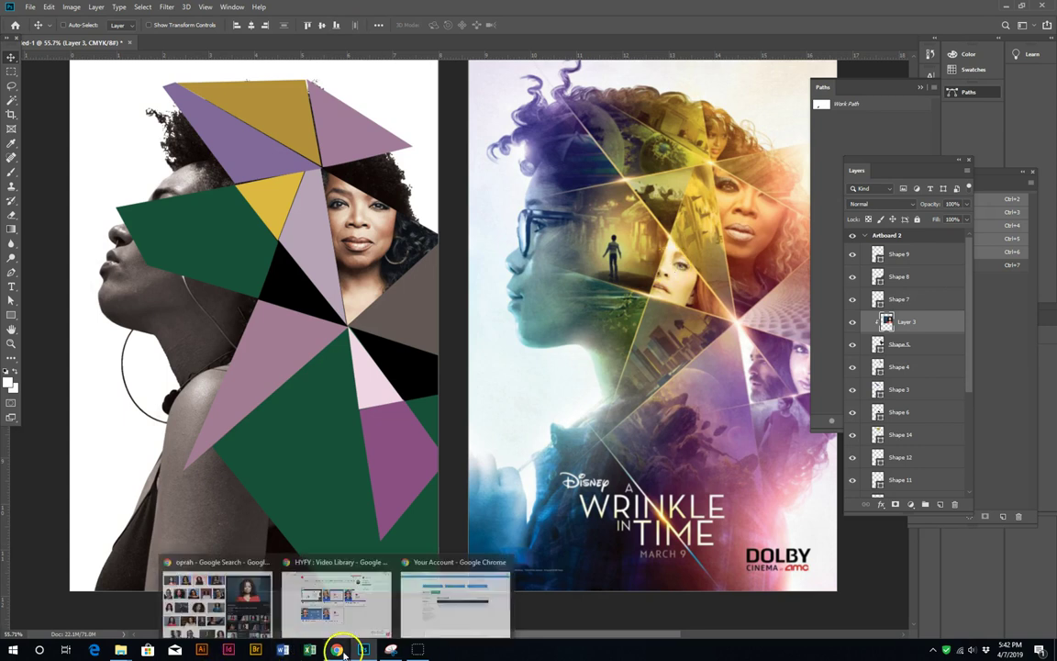
Step: On the Pexels tab, search for 'woman' photos
{"action": "left_click", "coordinate": [268, 549]}
{"action": "key", "text": "ctrl+Tab"}
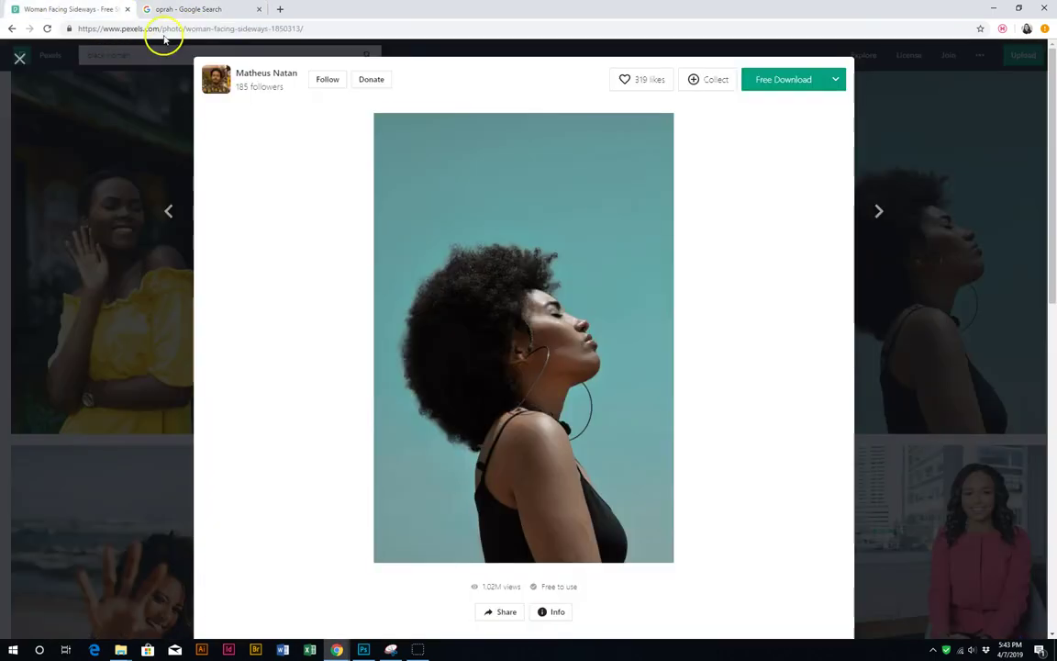
{"action": "left_click", "coordinate": [116, 134]}
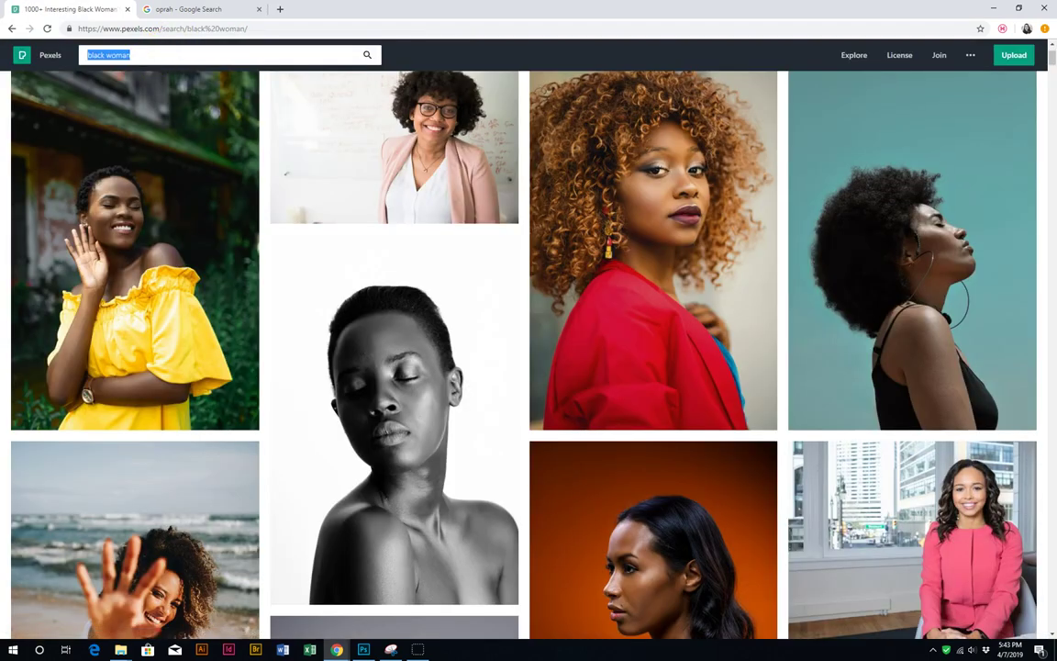
{"action": "type", "text": "woman"}
{"action": "key", "text": "Return"}
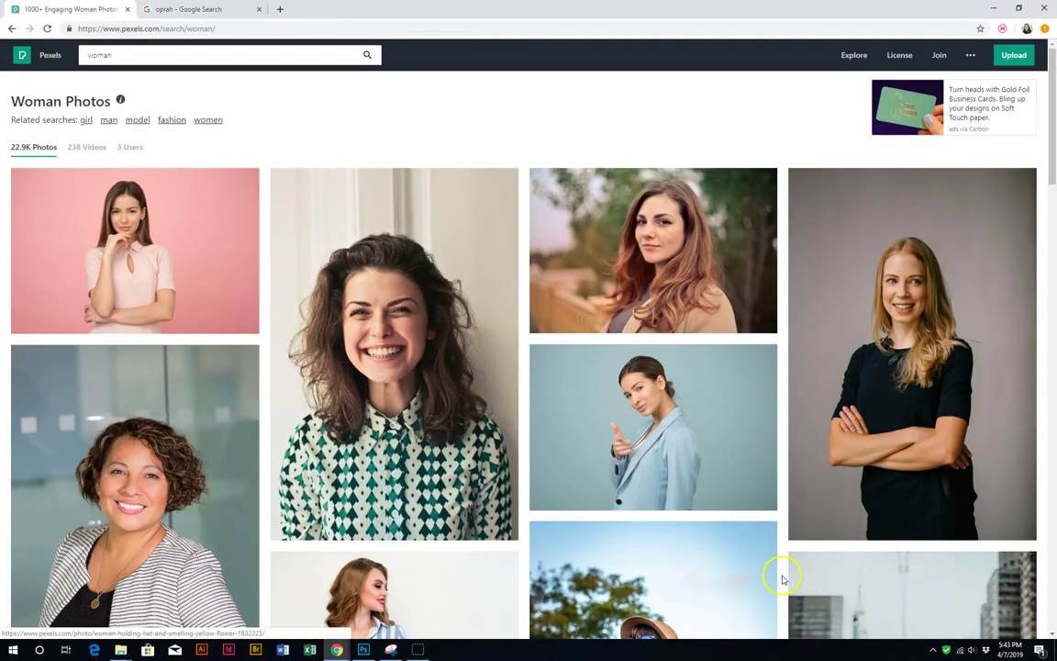
Step: Browse the results, copy the red-lipstick portrait, and list the poster's layers under the black triangle
{"action": "scroll", "coordinate": [777, 449], "scroll_direction": "down", "scroll_amount": 3}
{"action": "scroll", "coordinate": [729, 447], "scroll_direction": "down", "scroll_amount": 2}
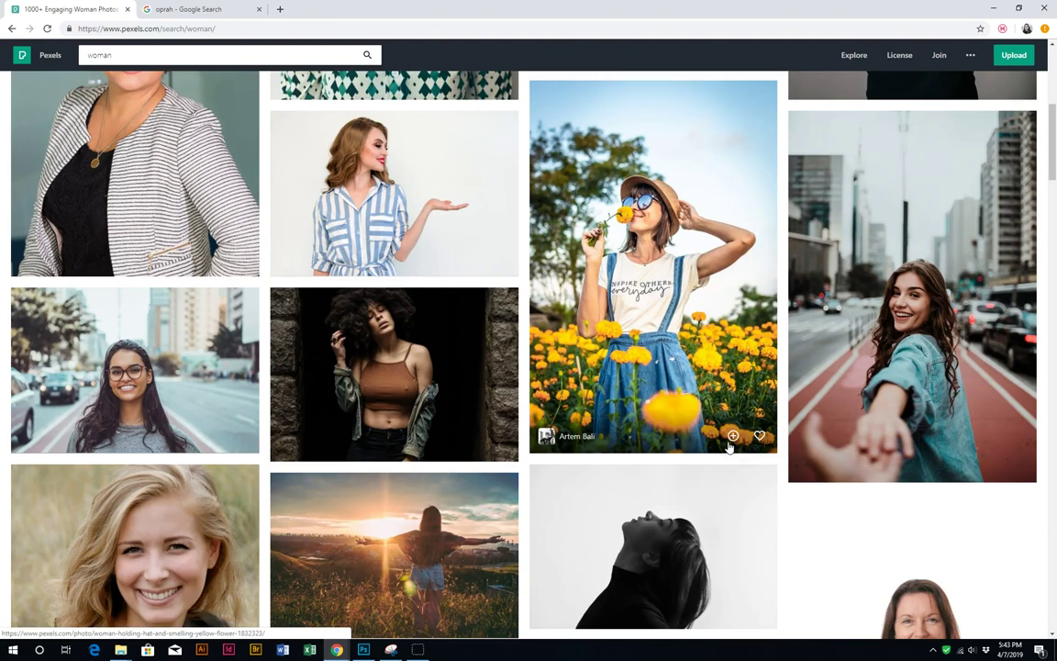
{"action": "scroll", "coordinate": [730, 447], "scroll_direction": "down", "scroll_amount": 1}
{"action": "scroll", "coordinate": [732, 447], "scroll_direction": "down", "scroll_amount": 1}
{"action": "scroll", "coordinate": [733, 445], "scroll_direction": "down", "scroll_amount": 2}
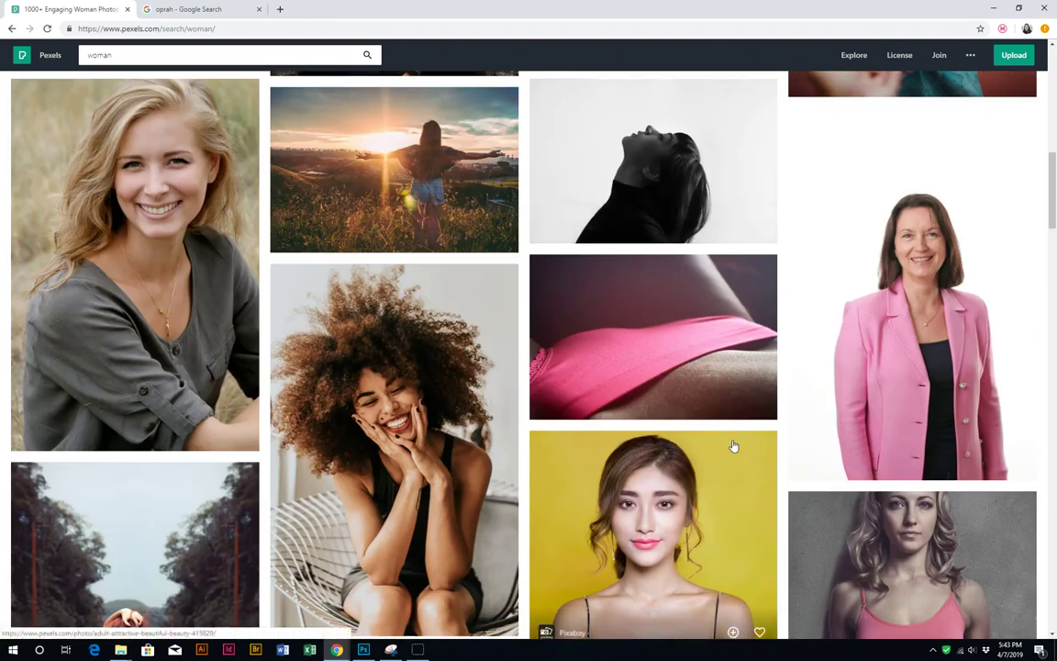
{"action": "scroll", "coordinate": [733, 446], "scroll_direction": "down", "scroll_amount": 2}
{"action": "scroll", "coordinate": [735, 446], "scroll_direction": "down", "scroll_amount": 2}
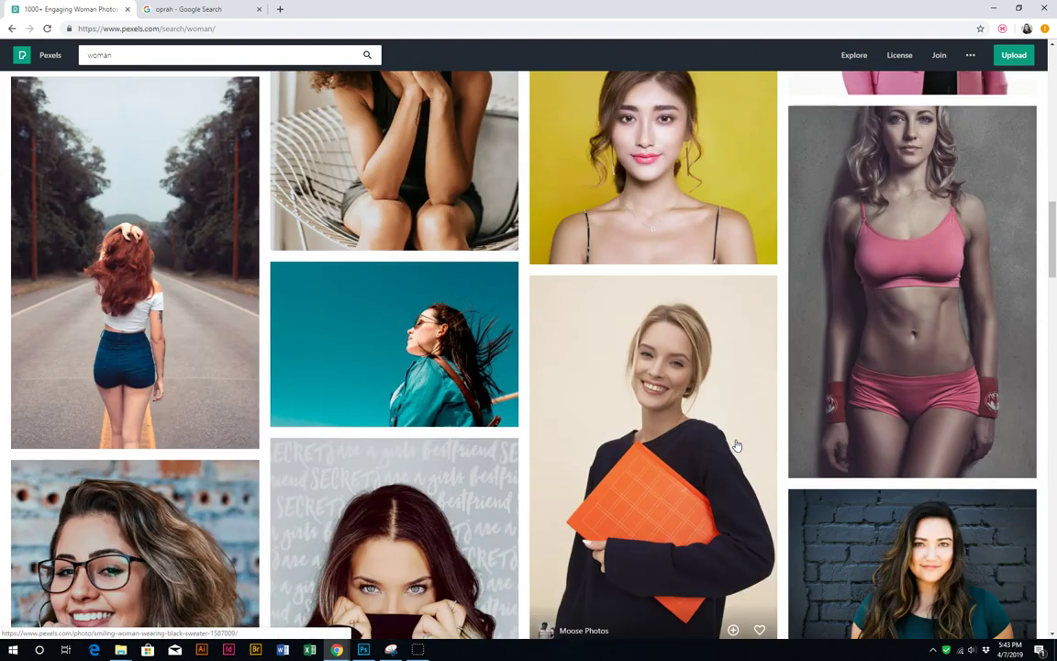
{"action": "scroll", "coordinate": [736, 445], "scroll_direction": "down", "scroll_amount": 2}
{"action": "scroll", "coordinate": [736, 445], "scroll_direction": "down", "scroll_amount": 2}
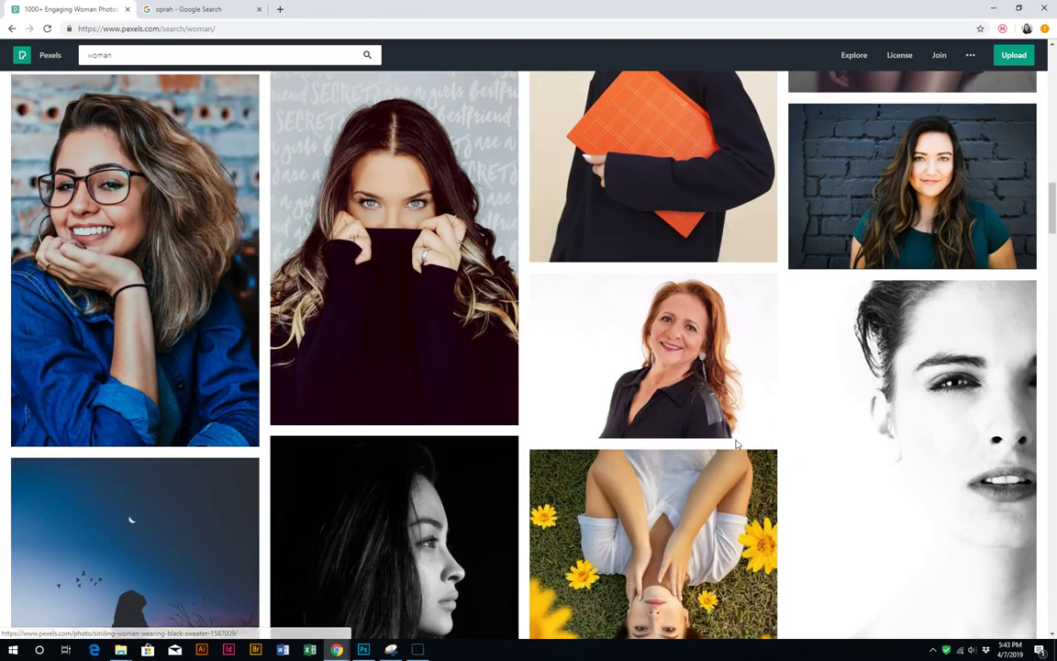
{"action": "scroll", "coordinate": [735, 445], "scroll_direction": "down", "scroll_amount": 2}
{"action": "scroll", "coordinate": [736, 445], "scroll_direction": "down", "scroll_amount": 2}
{"action": "scroll", "coordinate": [736, 445], "scroll_direction": "down", "scroll_amount": 2}
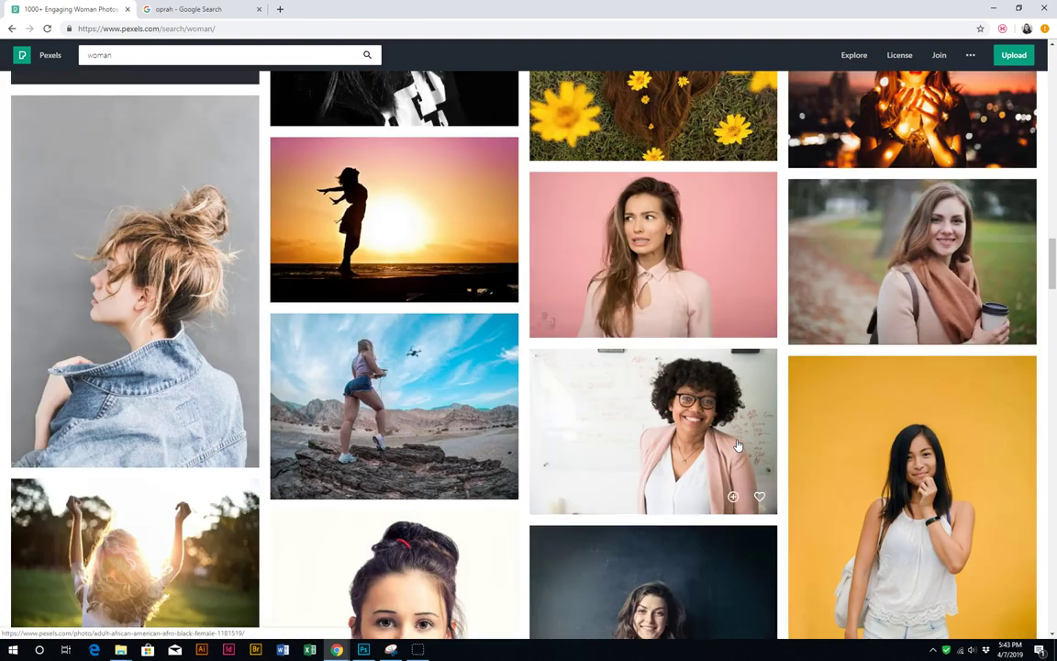
{"action": "scroll", "coordinate": [736, 445], "scroll_direction": "down", "scroll_amount": 2}
{"action": "scroll", "coordinate": [736, 445], "scroll_direction": "down", "scroll_amount": 1}
{"action": "scroll", "coordinate": [736, 445], "scroll_direction": "down", "scroll_amount": 2}
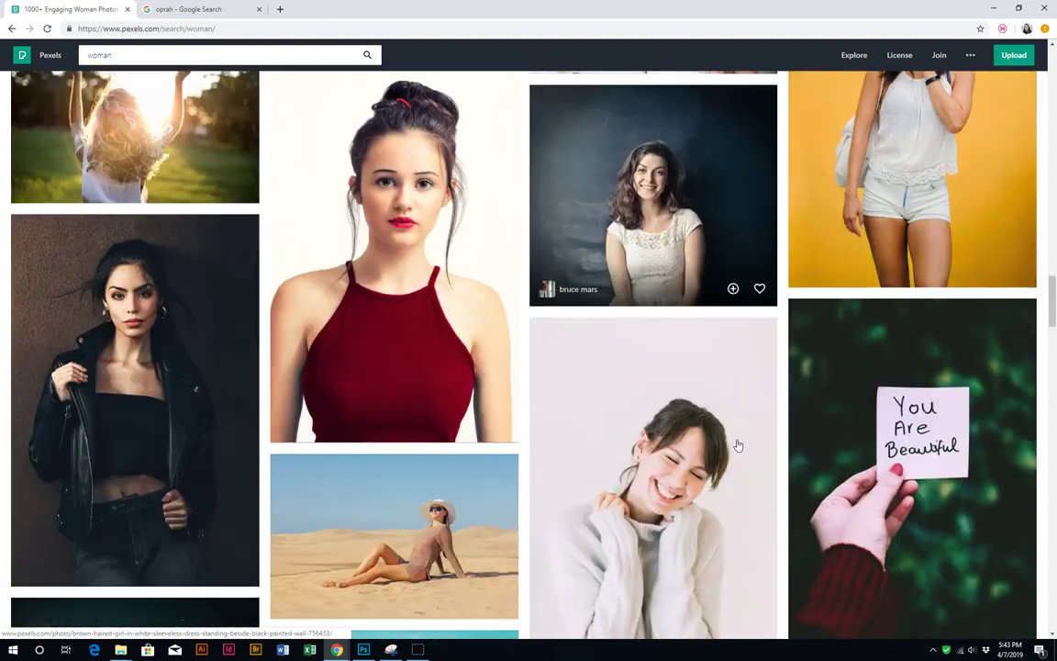
{"action": "scroll", "coordinate": [736, 445], "scroll_direction": "down", "scroll_amount": 4}
{"action": "scroll", "coordinate": [735, 445], "scroll_direction": "down", "scroll_amount": 2}
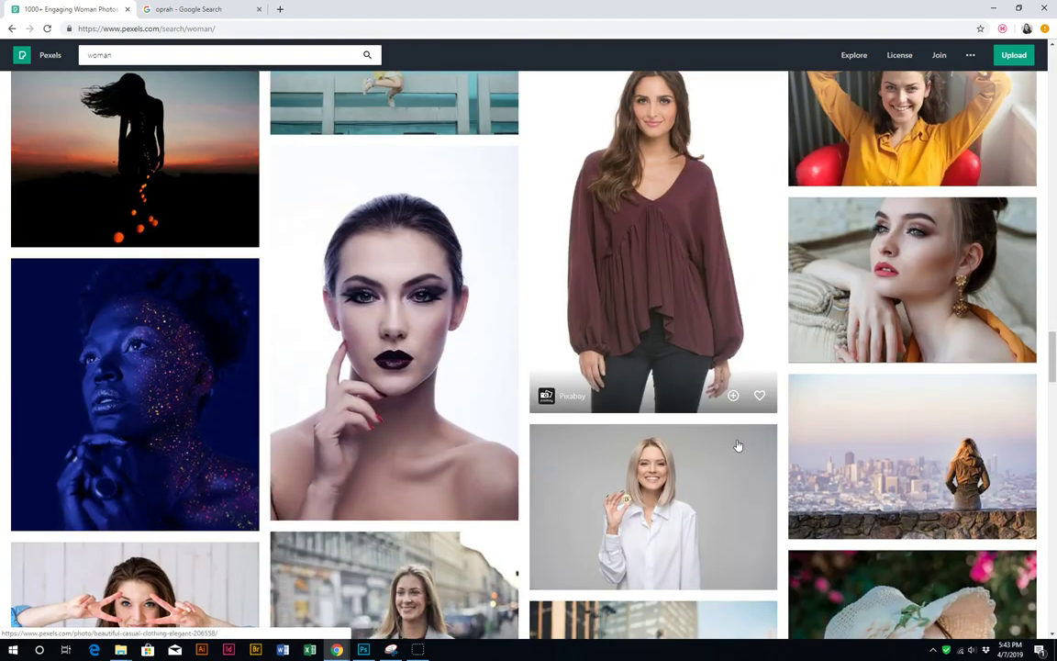
{"action": "scroll", "coordinate": [736, 445], "scroll_direction": "down", "scroll_amount": 2}
{"action": "scroll", "coordinate": [736, 445], "scroll_direction": "down", "scroll_amount": 1}
{"action": "scroll", "coordinate": [736, 445], "scroll_direction": "down", "scroll_amount": 1}
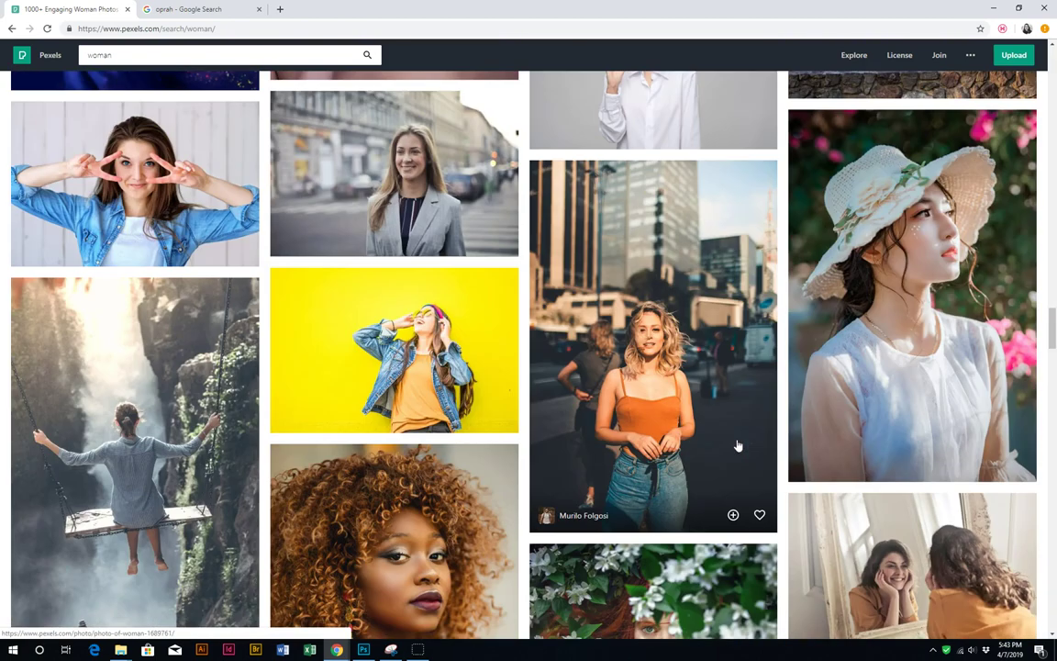
{"action": "scroll", "coordinate": [736, 445], "scroll_direction": "down", "scroll_amount": 1}
{"action": "scroll", "coordinate": [736, 445], "scroll_direction": "down", "scroll_amount": 1}
{"action": "scroll", "coordinate": [739, 445], "scroll_direction": "down", "scroll_amount": 3}
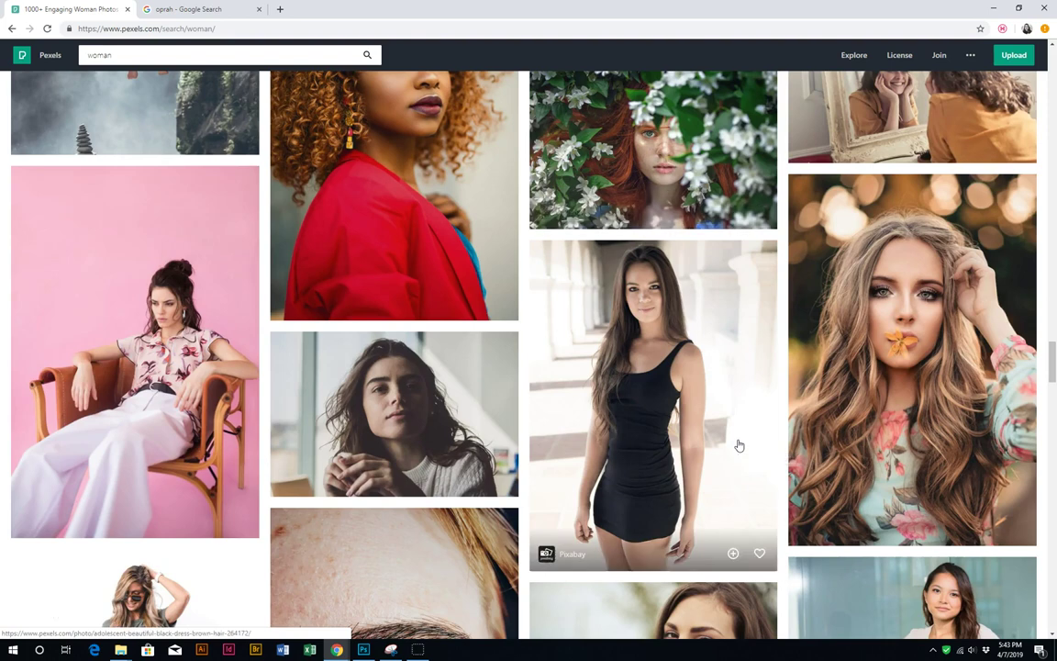
{"action": "scroll", "coordinate": [739, 445], "scroll_direction": "down", "scroll_amount": 4}
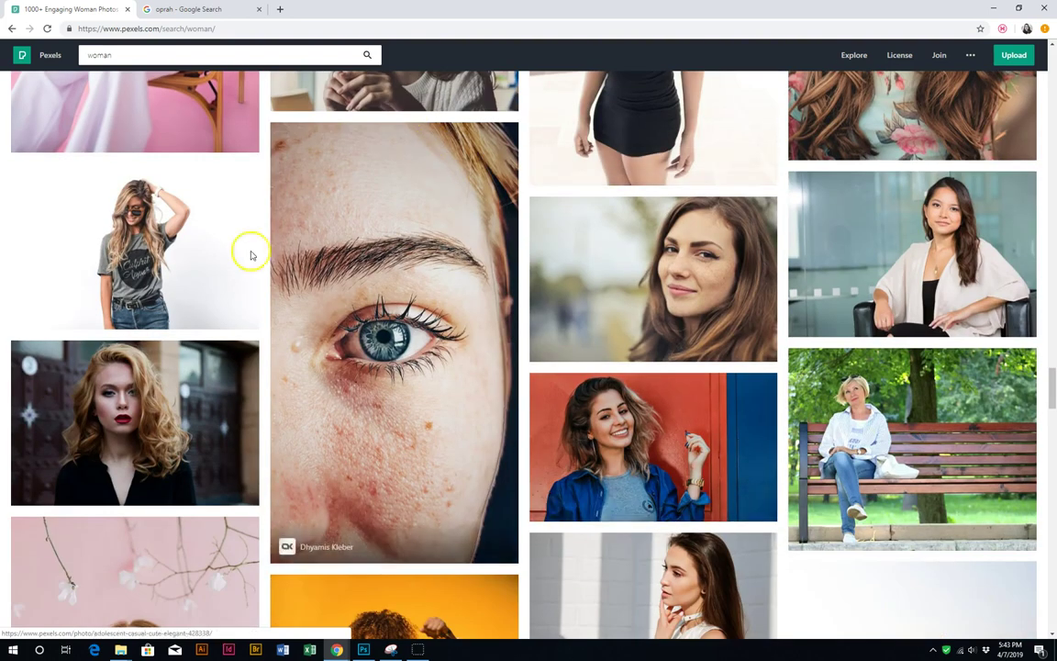
{"action": "left_click", "coordinate": [179, 449]}
{"action": "right_click", "coordinate": [580, 264]}
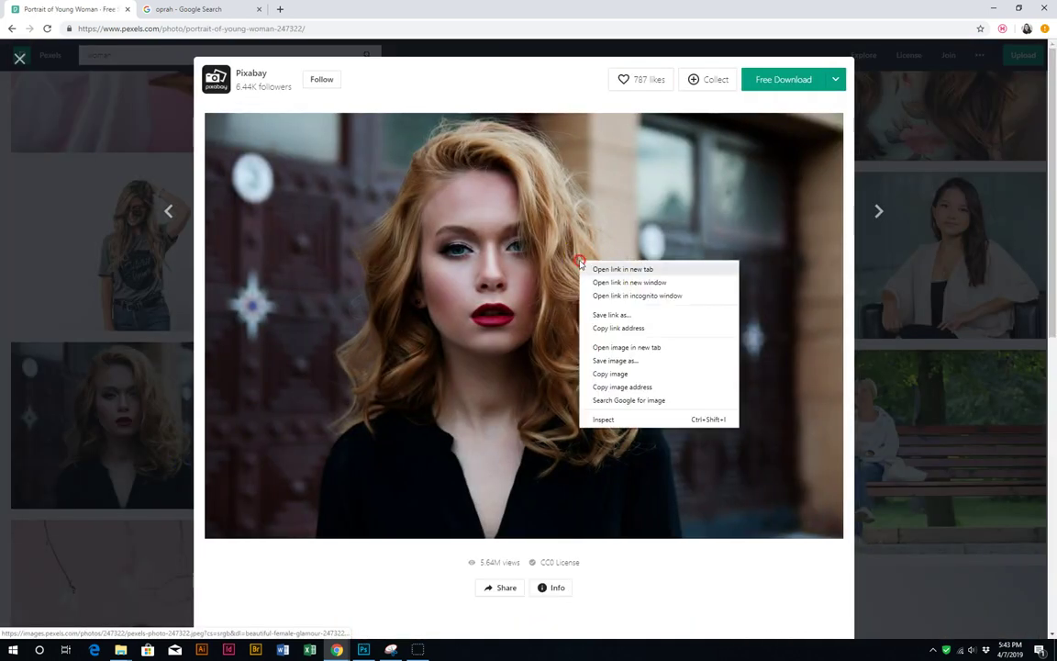
{"action": "left_click", "coordinate": [611, 373]}
{"action": "left_click", "coordinate": [363, 649]}
{"action": "right_click", "coordinate": [292, 289]}
Step: Paste the red-lipstick portrait as Layer 4 and clip it to Shape 6
{"action": "left_click", "coordinate": [316, 295]}
{"action": "key", "text": "ctrl+v"}
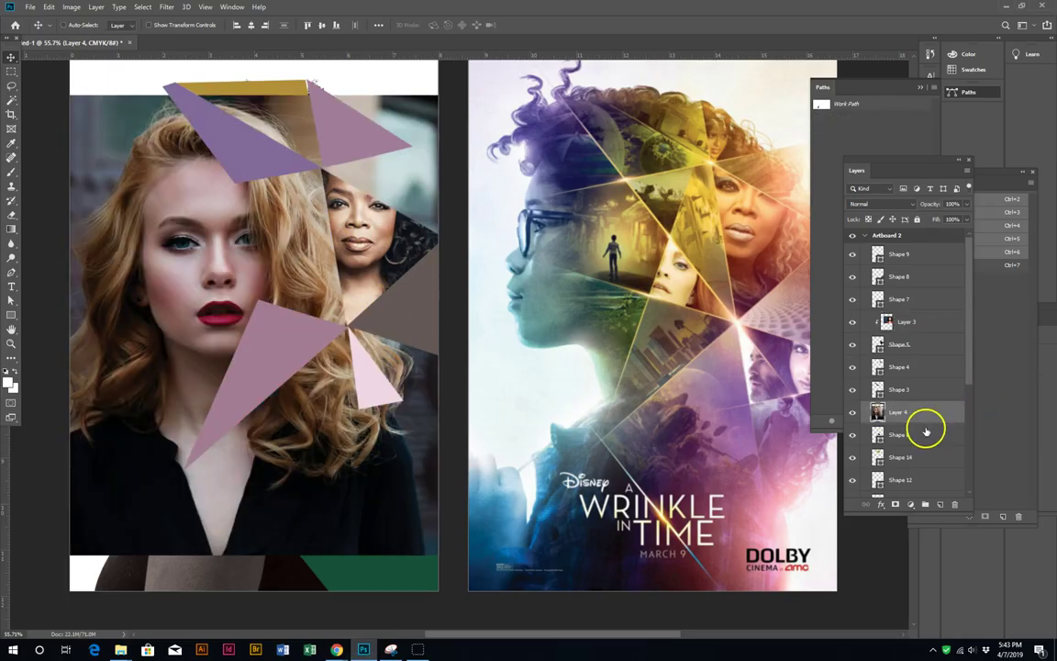
{"action": "left_click", "coordinate": [933, 420], "text": "alt"}
Step: Scale it to about 37%, rotate it about 17°, and fit her face in the black triangle
{"action": "key", "text": "ctrl+t"}
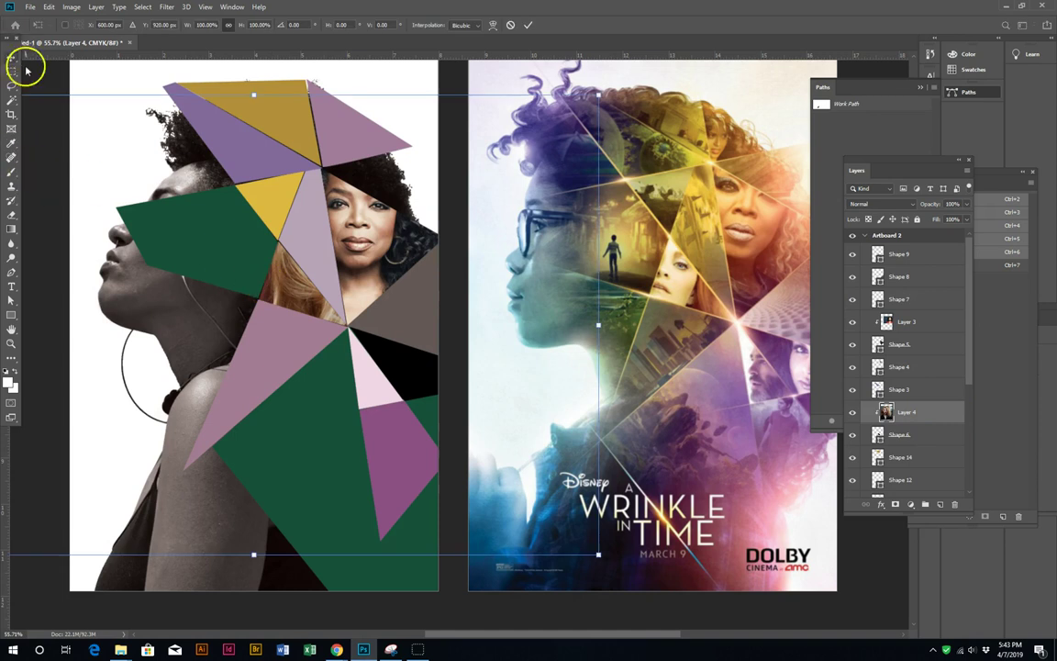
{"action": "left_click_drag", "start_coordinate": [596, 551], "coordinate": [342, 359]}
{"action": "left_click_drag", "start_coordinate": [153, 287], "coordinate": [397, 339]}
{"action": "mouse_move", "coordinate": [518, 140]}
{"action": "left_mouse_down"}
{"action": "mouse_move", "coordinate": [462, 174]}
{"action": "mouse_move", "coordinate": [457, 260]}
{"action": "left_mouse_up"}
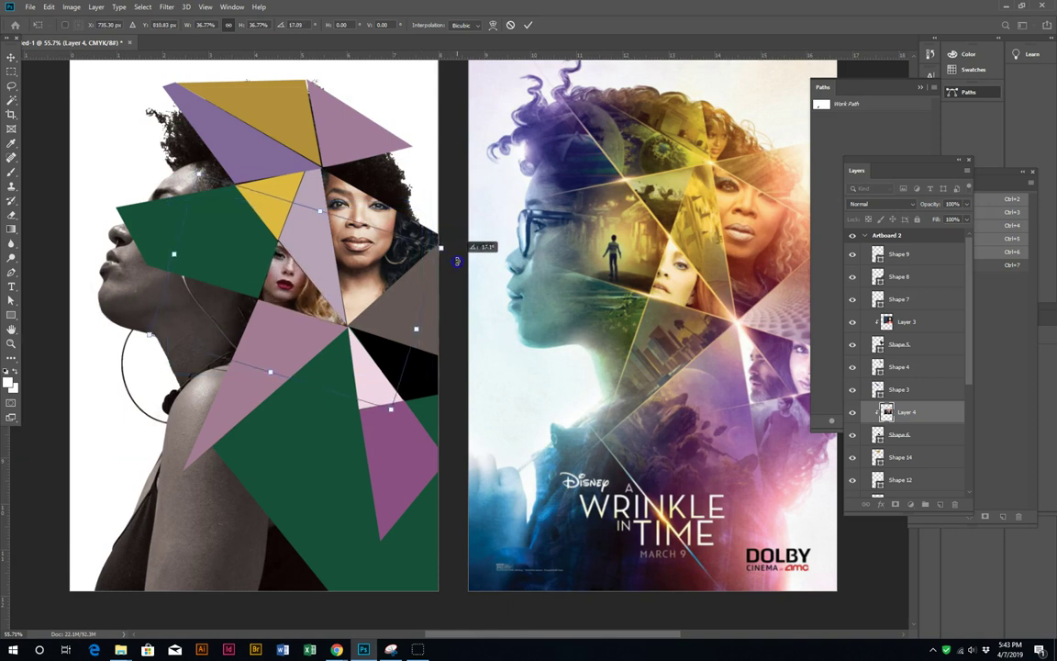
{"action": "double_click", "coordinate": [292, 300]}
{"action": "left_click_drag", "start_coordinate": [295, 295], "coordinate": [335, 316]}
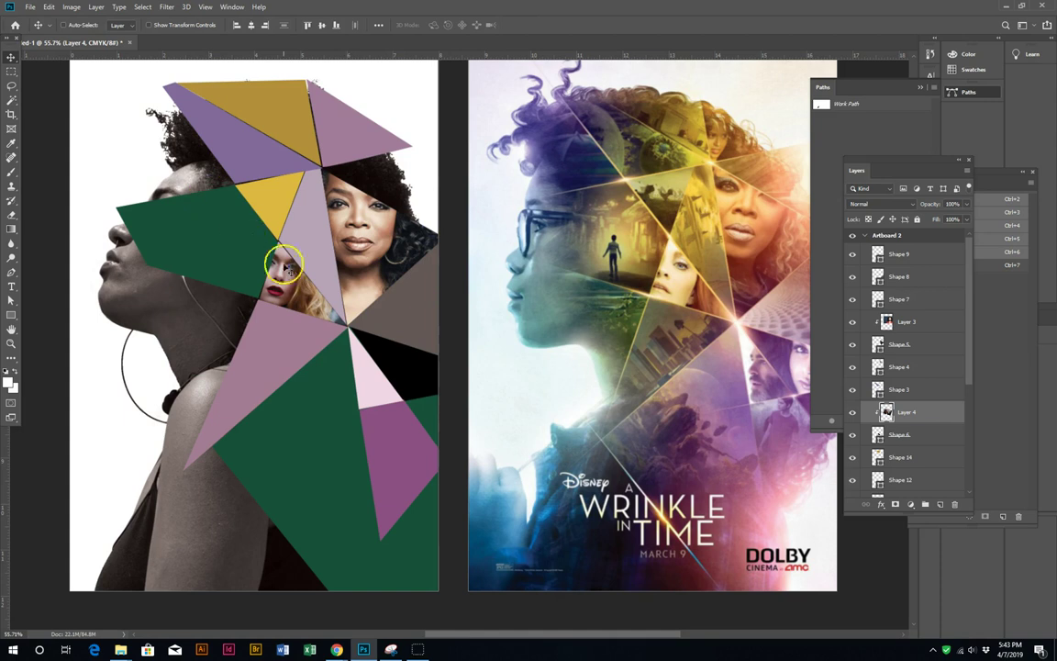
{"action": "left_click_drag", "start_coordinate": [286, 268], "coordinate": [459, 335]}
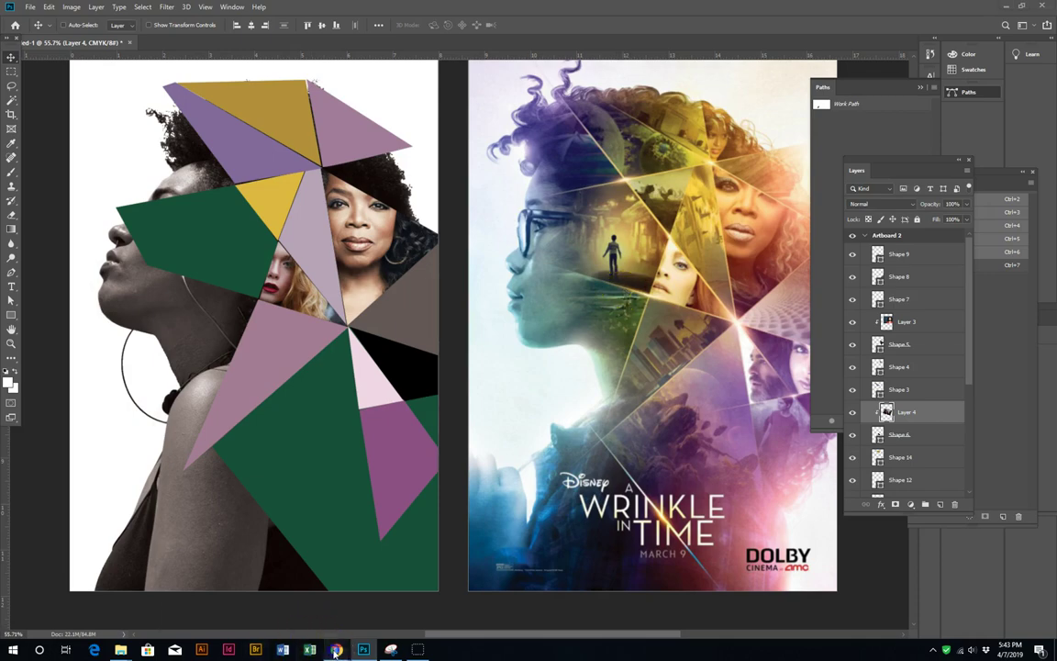
Step: Show the Pexels city results and copy a city photo
{"action": "left_click", "coordinate": [213, 597]}
{"action": "left_click", "coordinate": [113, 157]}
{"action": "left_click", "coordinate": [96, 55]}
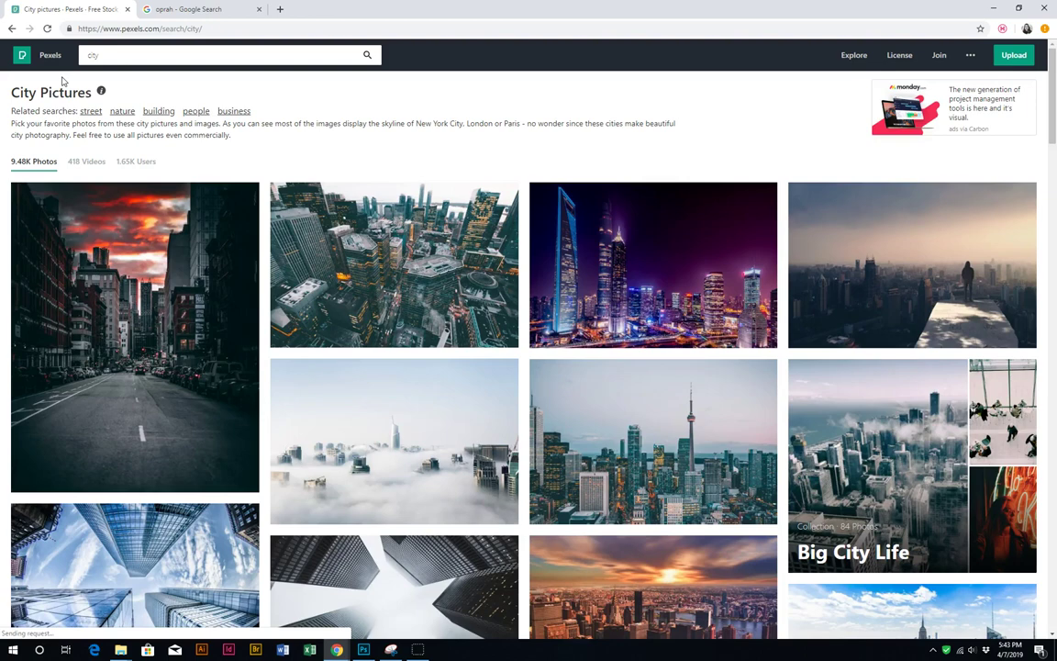
{"action": "scroll", "coordinate": [778, 566], "scroll_direction": "down", "scroll_amount": 3}
{"action": "scroll", "coordinate": [611, 261], "scroll_direction": "up", "scroll_amount": 3}
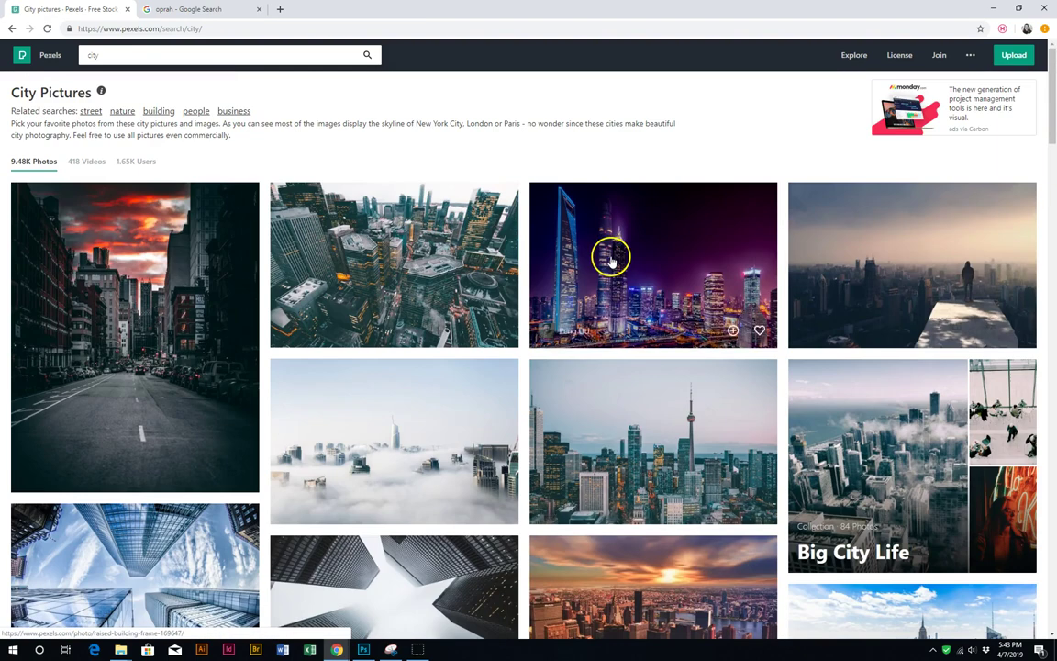
{"action": "left_click", "coordinate": [909, 266]}
{"action": "right_click", "coordinate": [594, 335]}
{"action": "left_click", "coordinate": [618, 446]}
Step: Back in the poster, select the triangle layer to paste above
{"action": "left_click", "coordinate": [364, 650]}
{"action": "right_click", "coordinate": [243, 259]}
{"action": "left_click", "coordinate": [276, 312]}
Step: Paste the city photo, clip it to the triangle, and scale it to about 64% showing the figure
{"action": "key", "text": "ctrl+v"}
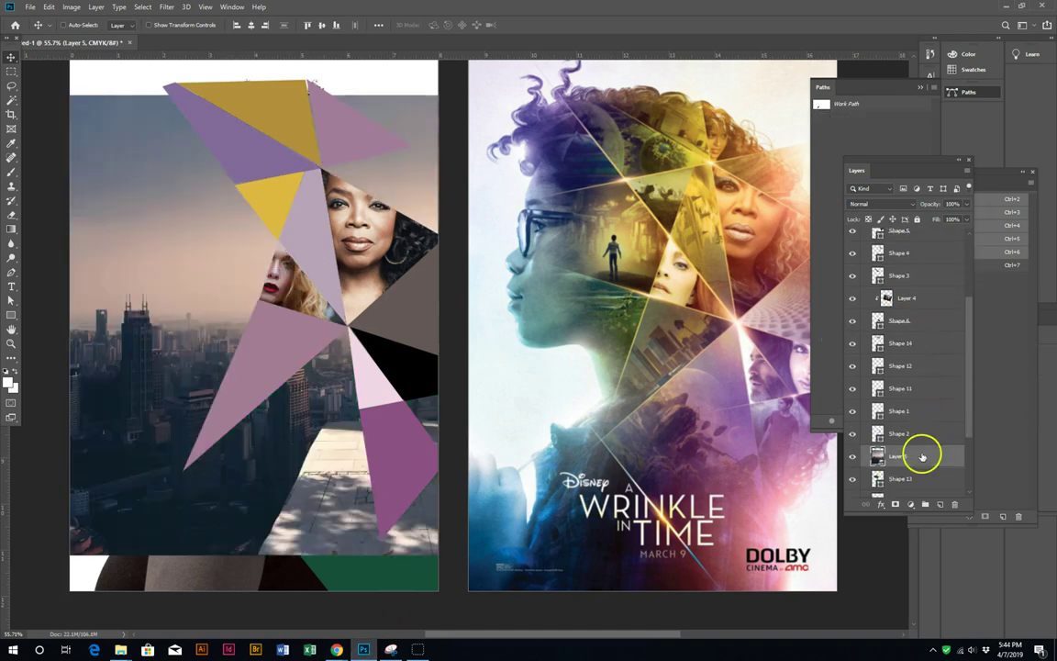
{"action": "left_click", "coordinate": [922, 466], "text": "alt"}
{"action": "mouse_move", "coordinate": [260, 299]}
{"action": "left_mouse_down"}
{"action": "mouse_move", "coordinate": [93, 221]}
{"action": "mouse_move", "coordinate": [147, 174]}
{"action": "left_mouse_up"}
{"action": "key", "text": "ctrl+t"}
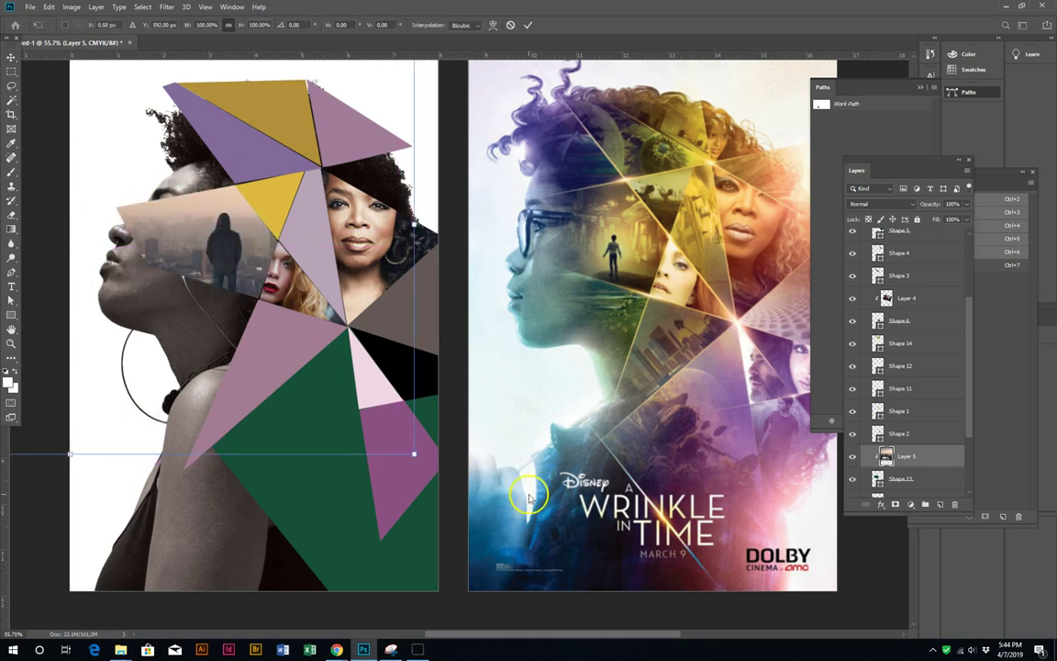
{"action": "mouse_move", "coordinate": [414, 456]}
{"action": "left_mouse_down"}
{"action": "mouse_move", "coordinate": [250, 290]}
{"action": "mouse_move", "coordinate": [282, 288]}
{"action": "left_mouse_up"}
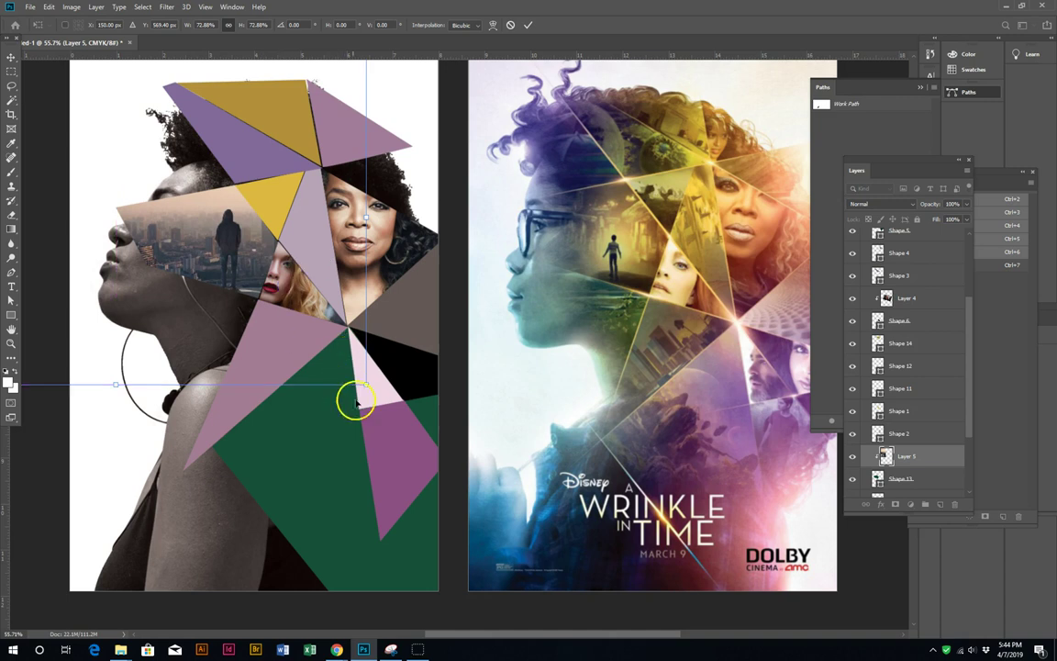
{"action": "left_click_drag", "start_coordinate": [366, 389], "coordinate": [346, 364]}
{"action": "left_click_drag", "start_coordinate": [217, 229], "coordinate": [256, 249]}
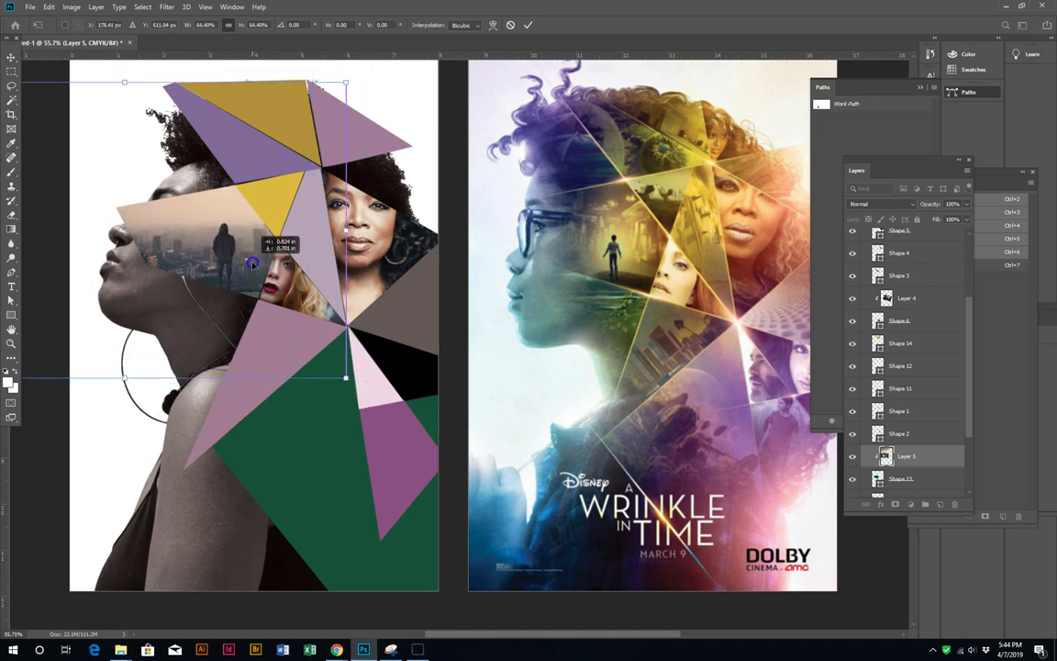
{"action": "double_click", "coordinate": [256, 248]}
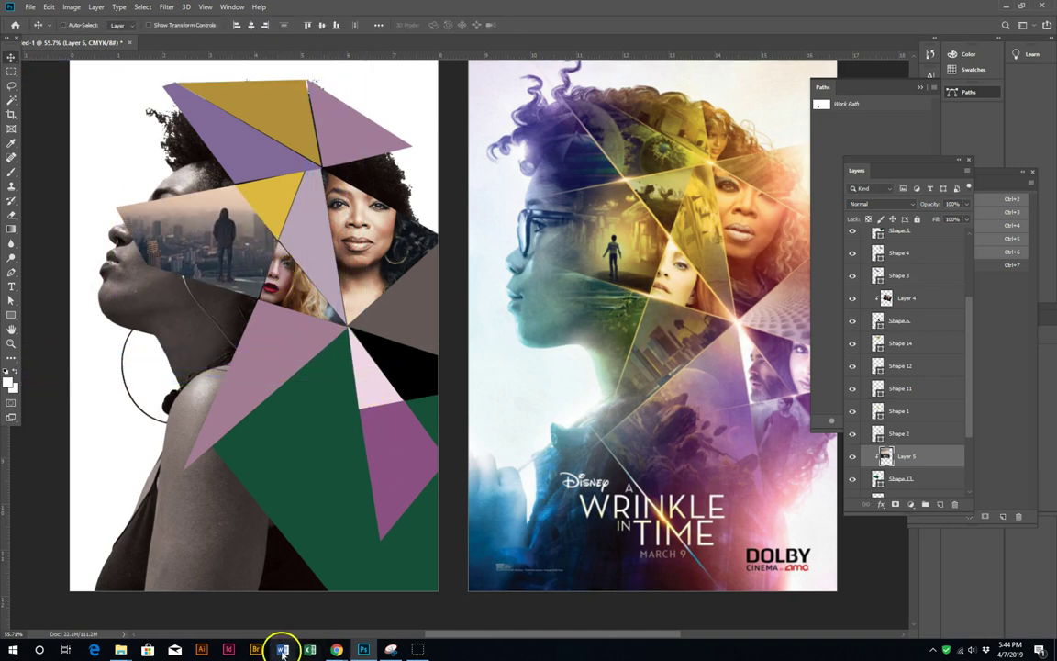
Step: Replace the Pexels city search with a search for Miami photos
{"action": "left_click", "coordinate": [270, 611]}
{"action": "left_click", "coordinate": [127, 56]}
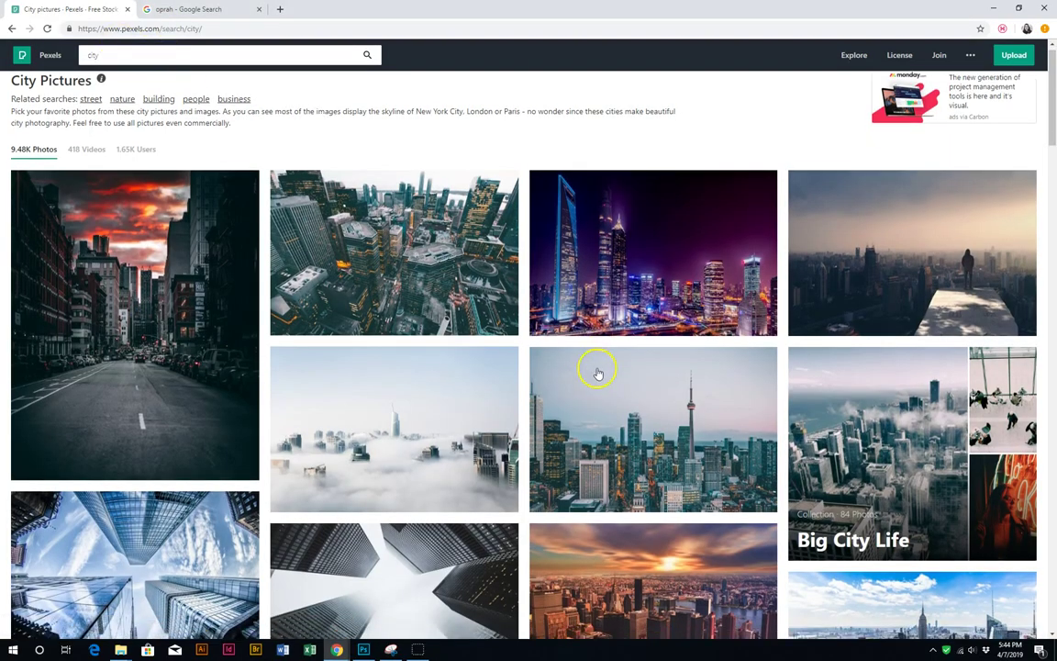
{"action": "scroll", "coordinate": [598, 371], "scroll_direction": "down", "scroll_amount": 4}
{"action": "scroll", "coordinate": [597, 371], "scroll_direction": "down", "scroll_amount": 4}
{"action": "scroll", "coordinate": [597, 370], "scroll_direction": "down", "scroll_amount": 2}
{"action": "double_click", "coordinate": [93, 55]}
{"action": "type", "text": "i"}
{"action": "key", "text": "Return"}
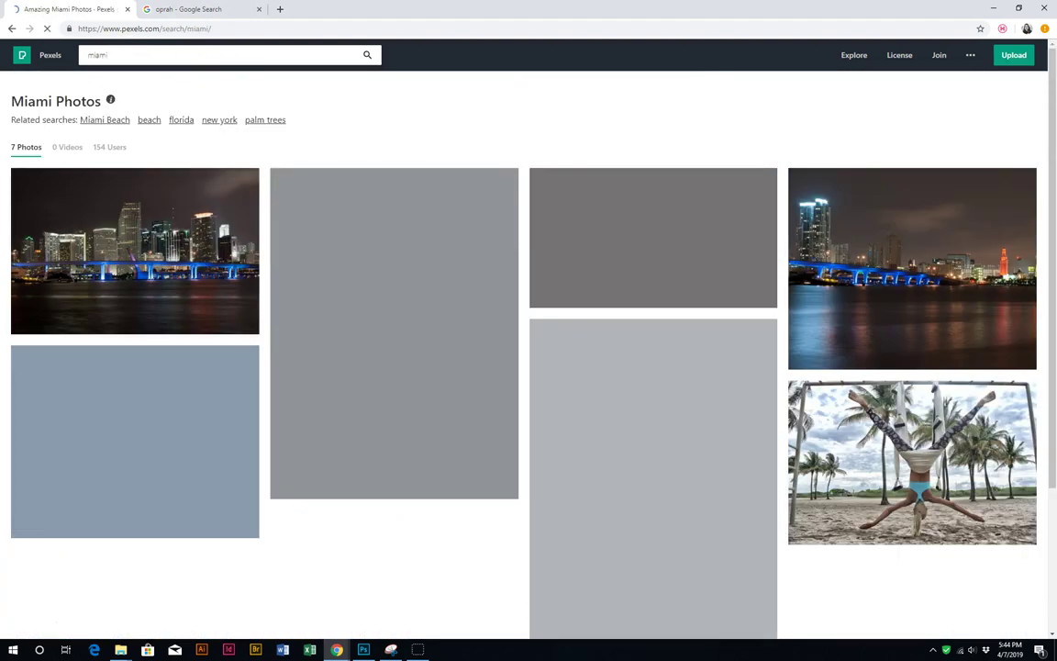
Step: Copy the parked white convertible photo from the Miami results
{"action": "scroll", "coordinate": [455, 330], "scroll_direction": "down", "scroll_amount": 5}
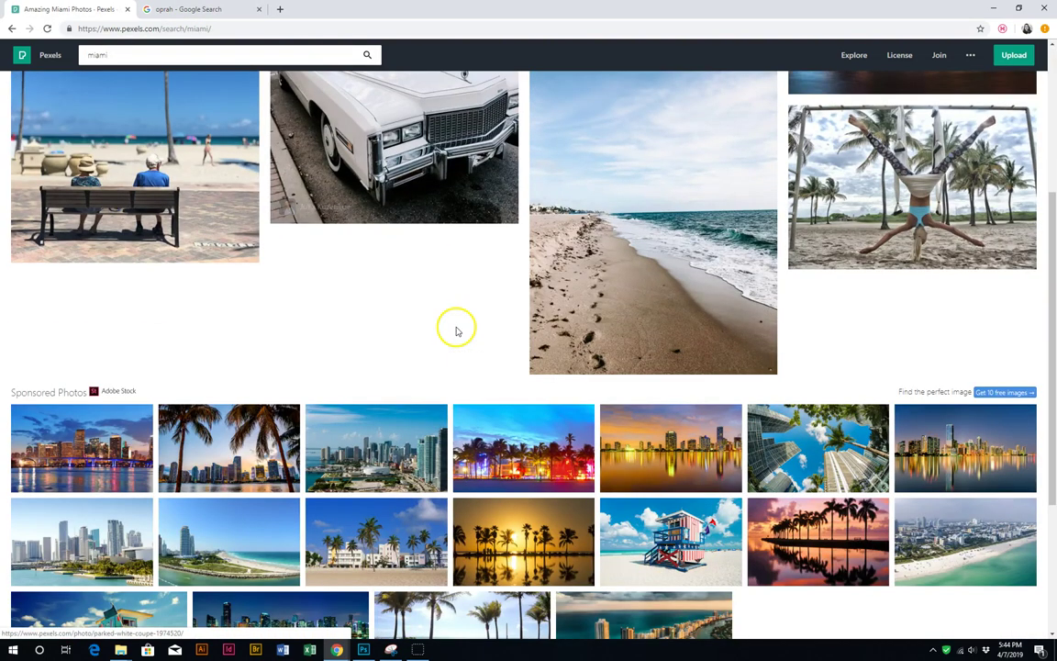
{"action": "scroll", "coordinate": [458, 324], "scroll_direction": "down", "scroll_amount": 4}
{"action": "scroll", "coordinate": [448, 337], "scroll_direction": "up", "scroll_amount": 8}
{"action": "left_click", "coordinate": [374, 220]}
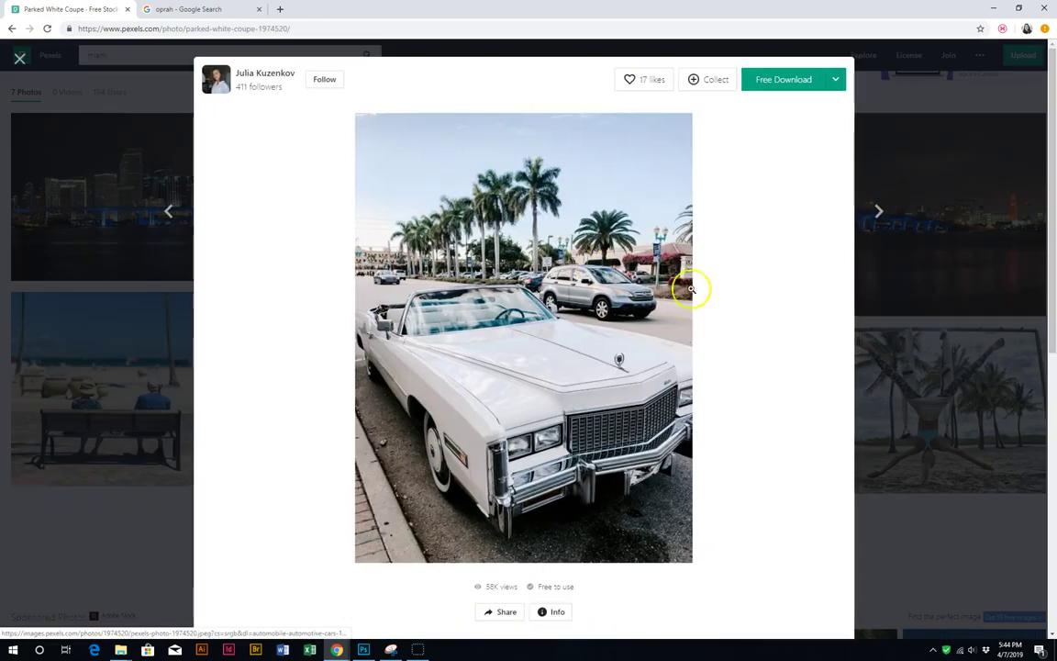
{"action": "right_click", "coordinate": [587, 240]}
{"action": "left_click", "coordinate": [613, 355]}
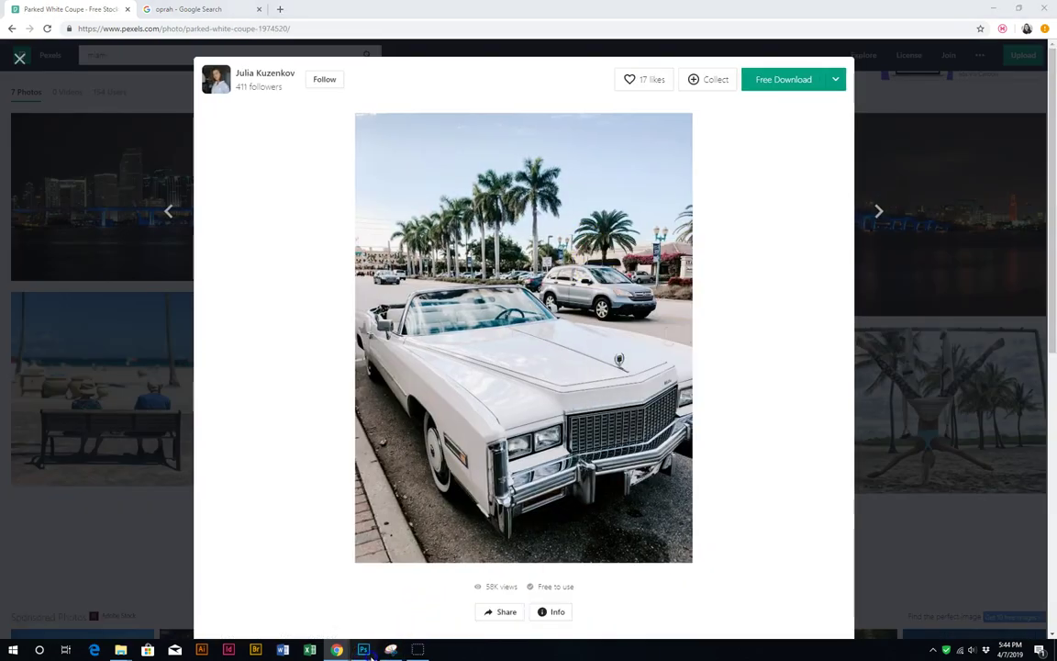
Step: In the poster, select the Shape 9 triangle layer
{"action": "left_click", "coordinate": [363, 650]}
{"action": "right_click", "coordinate": [280, 340]}
{"action": "left_click", "coordinate": [326, 347]}
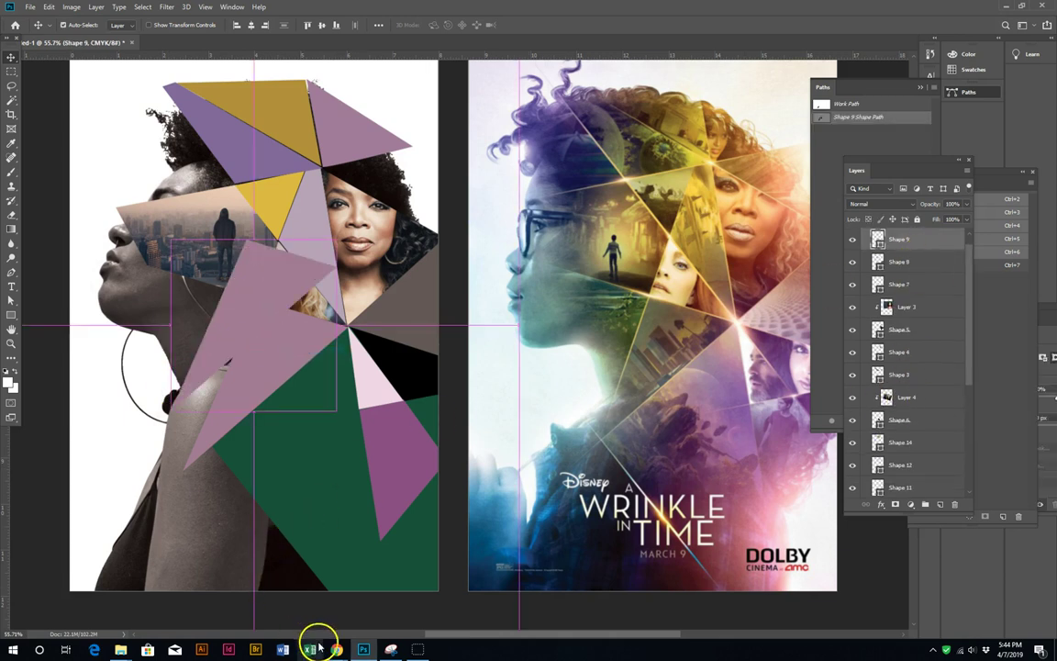
Step: Copy the white car photo again and return to the Photoshop poster
{"action": "left_click", "coordinate": [217, 601]}
{"action": "right_click", "coordinate": [460, 323]}
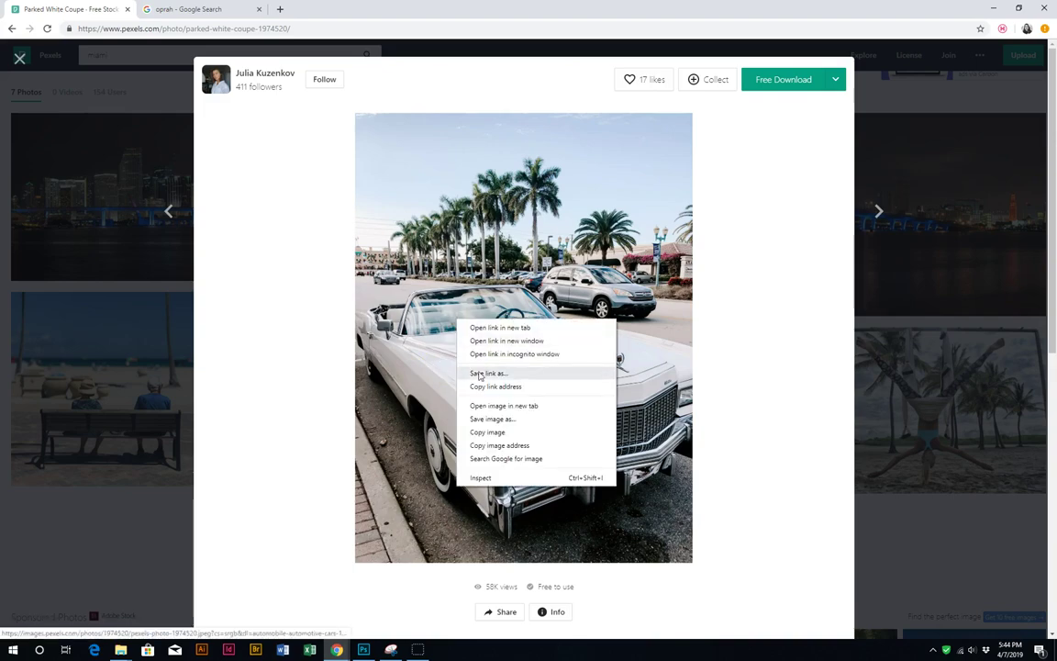
{"action": "left_click", "coordinate": [491, 432]}
{"action": "left_click", "coordinate": [362, 648]}
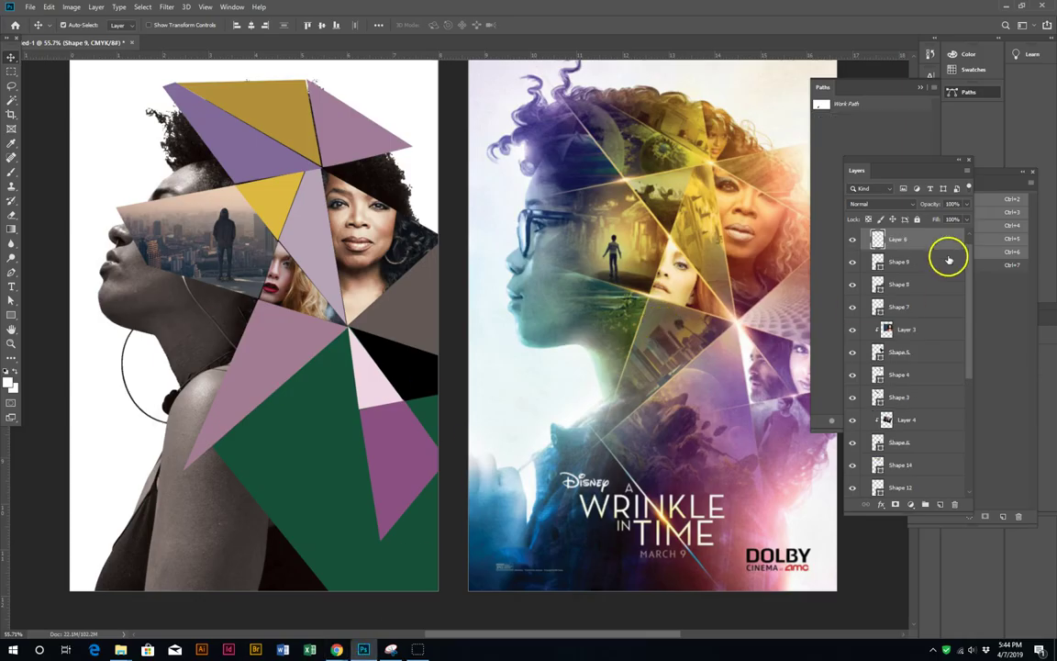
Step: Paste the car photo as Layer 6, clip it with Ctrl+Alt+G, and rotate it about -46°
{"action": "key", "text": "ctrl+v"}
{"action": "key", "text": "ctrl+alt+g"}
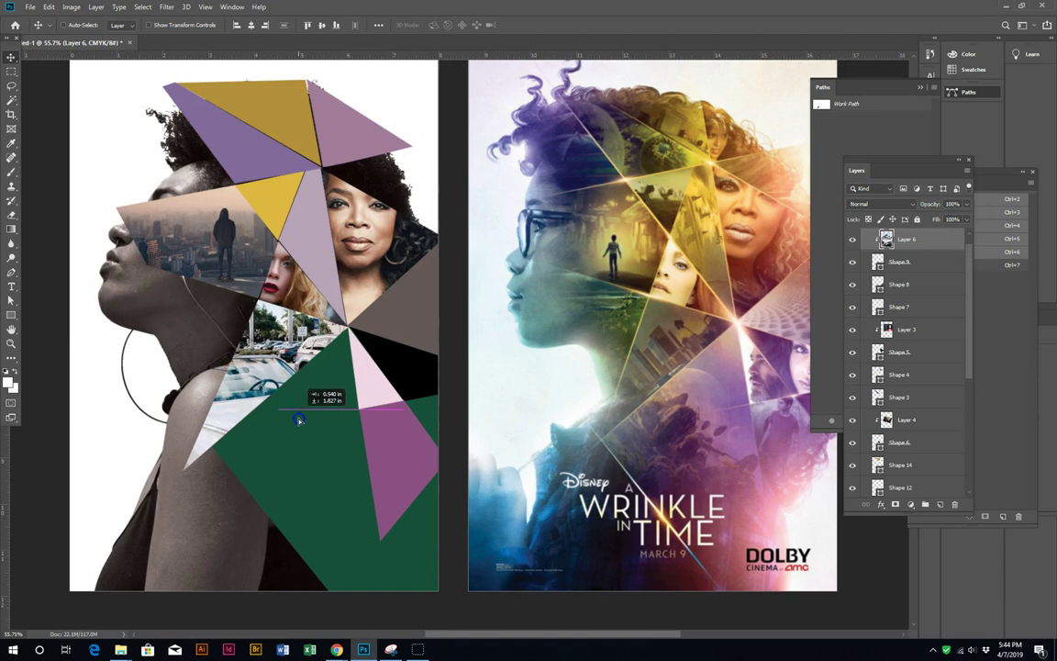
{"action": "left_click_drag", "start_coordinate": [272, 331], "coordinate": [300, 427]}
{"action": "key", "text": "ctrl+t"}
{"action": "left_click_drag", "start_coordinate": [477, 405], "coordinate": [464, 229]}
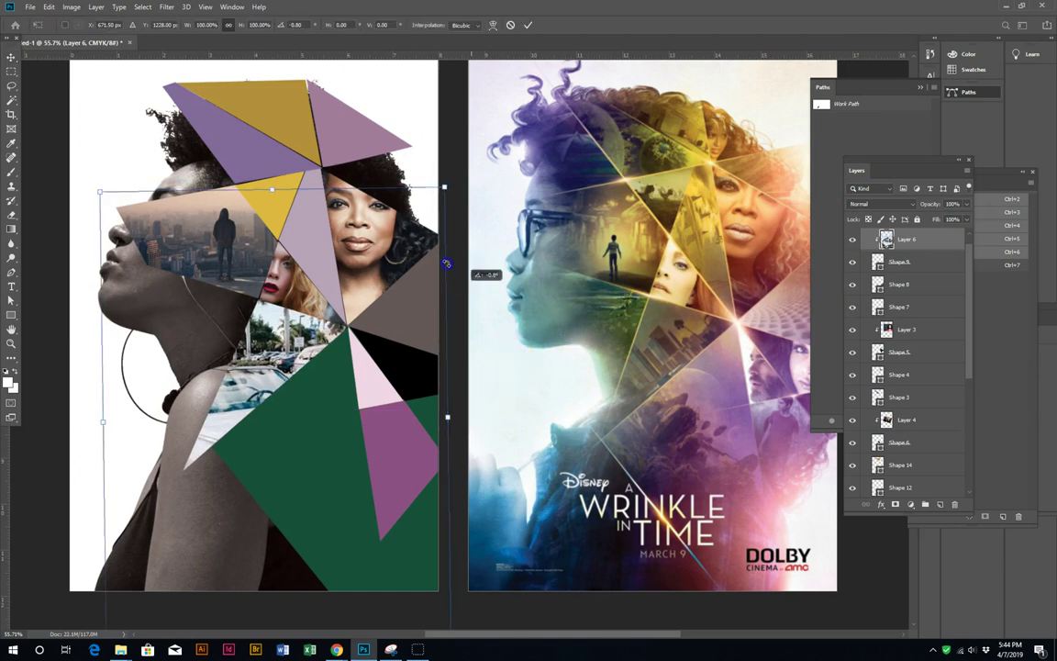
{"action": "left_click_drag", "start_coordinate": [293, 363], "coordinate": [311, 321]}
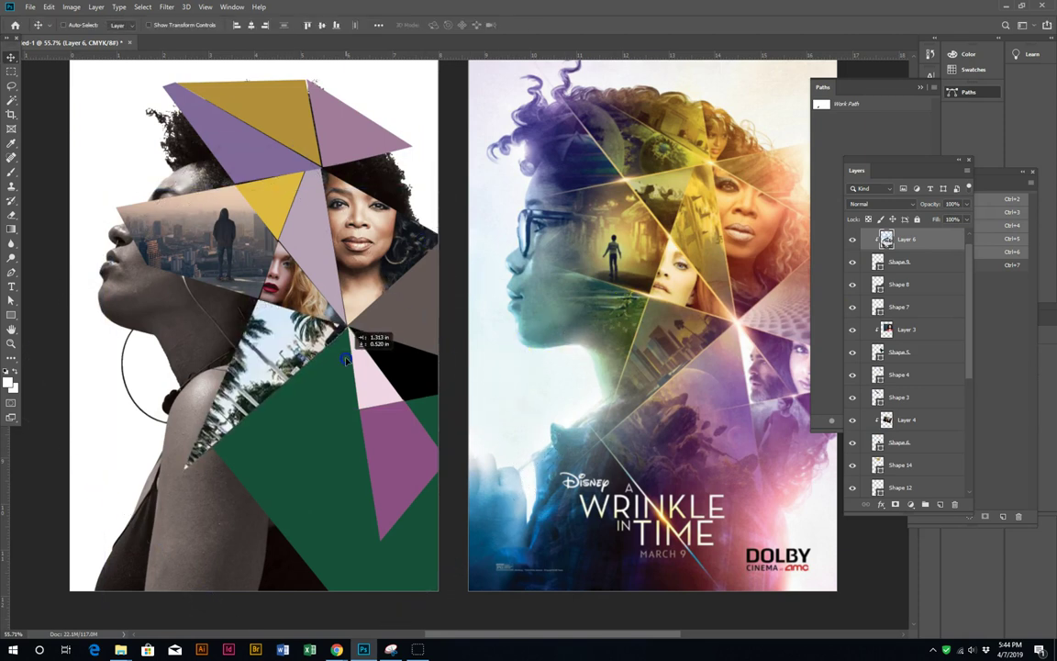
{"action": "key", "text": "Return"}
Step: Rotate and reposition the car photo again so palm trees fill the triangle
{"action": "key", "text": "ctrl+t"}
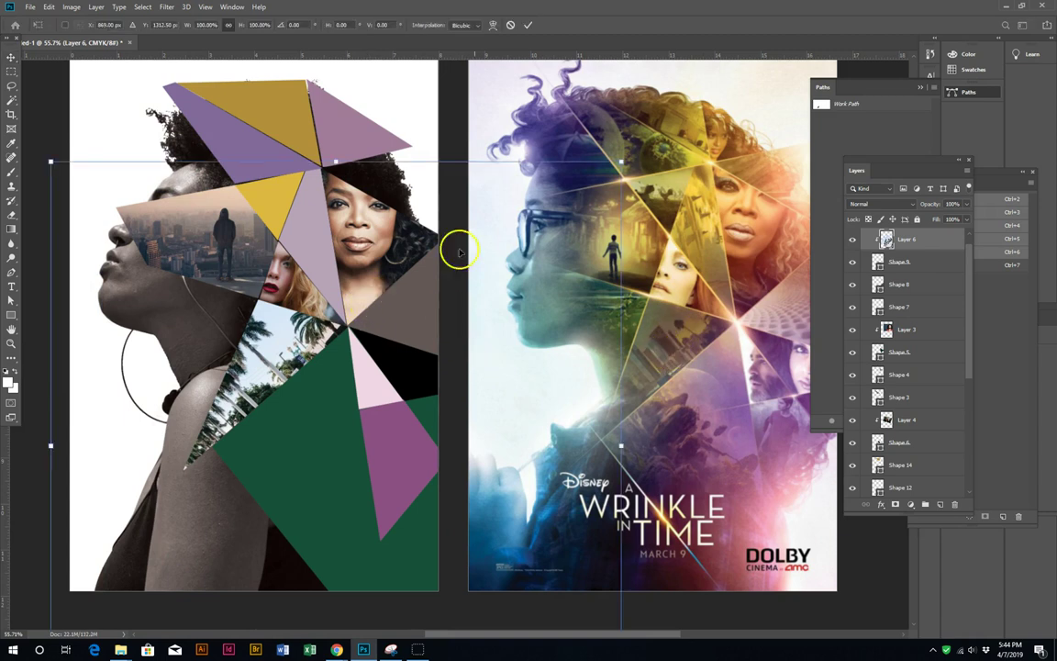
{"action": "mouse_move", "coordinate": [430, 122]}
{"action": "left_mouse_down"}
{"action": "mouse_move", "coordinate": [384, 309]}
{"action": "mouse_move", "coordinate": [344, 345]}
{"action": "mouse_move", "coordinate": [318, 346]}
{"action": "mouse_move", "coordinate": [321, 327]}
{"action": "left_mouse_up"}
{"action": "key", "text": "Return"}
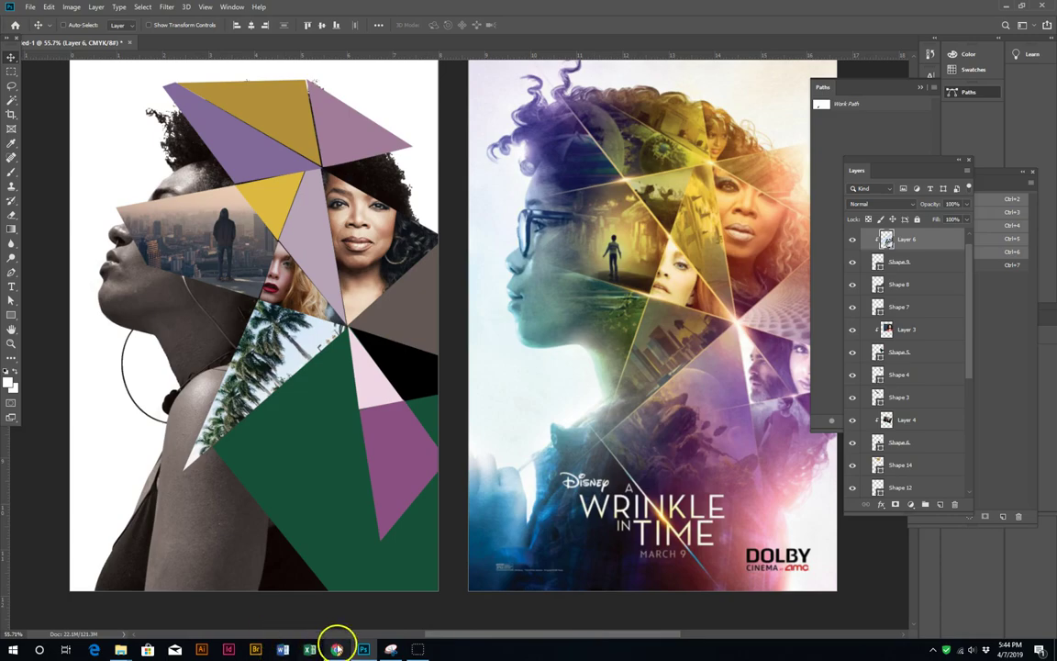
Step: Replace the Pexels Miami search with a search for rocks
{"action": "left_click", "coordinate": [236, 601]}
{"action": "left_click", "coordinate": [134, 210]}
{"action": "double_click", "coordinate": [98, 55]}
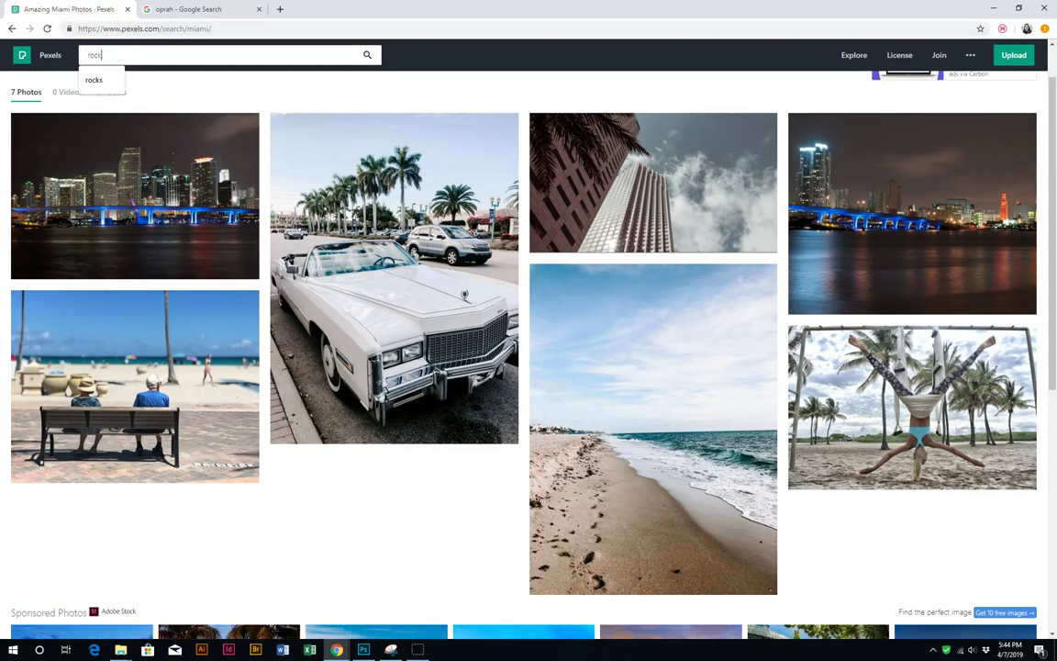
{"action": "type", "text": "s"}
{"action": "key", "text": "Return"}
Step: Scroll the rocks results and copy the frosty river-rocks photo for the poster
{"action": "scroll", "coordinate": [619, 394], "scroll_direction": "down", "scroll_amount": 2}
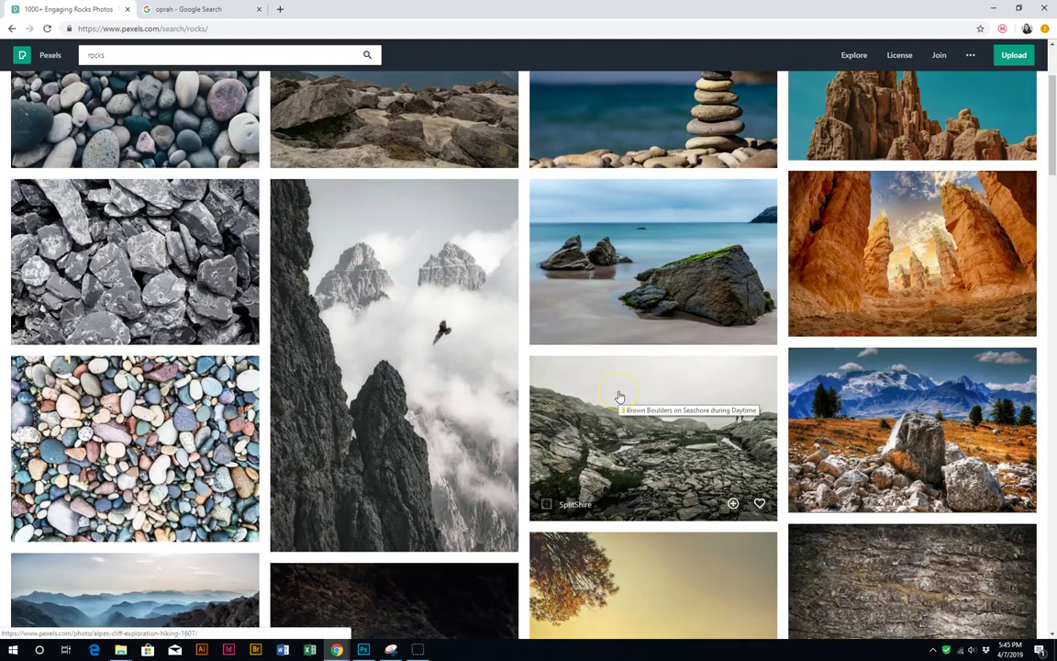
{"action": "scroll", "coordinate": [618, 395], "scroll_direction": "down", "scroll_amount": 1}
{"action": "scroll", "coordinate": [618, 395], "scroll_direction": "down", "scroll_amount": 2}
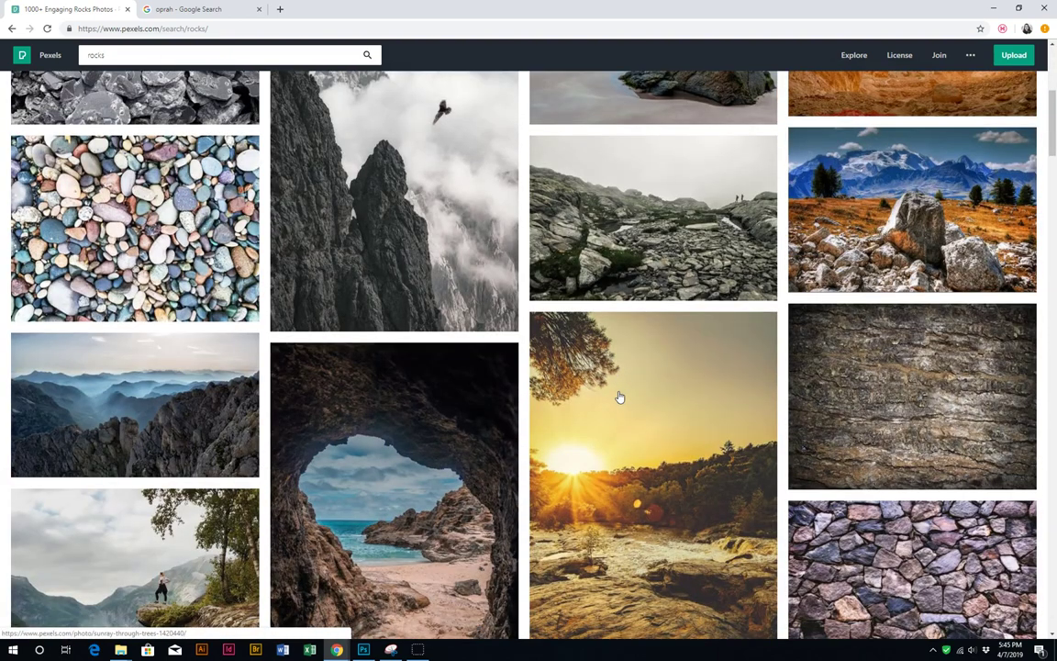
{"action": "scroll", "coordinate": [618, 396], "scroll_direction": "down", "scroll_amount": 5}
{"action": "scroll", "coordinate": [620, 398], "scroll_direction": "down", "scroll_amount": 3}
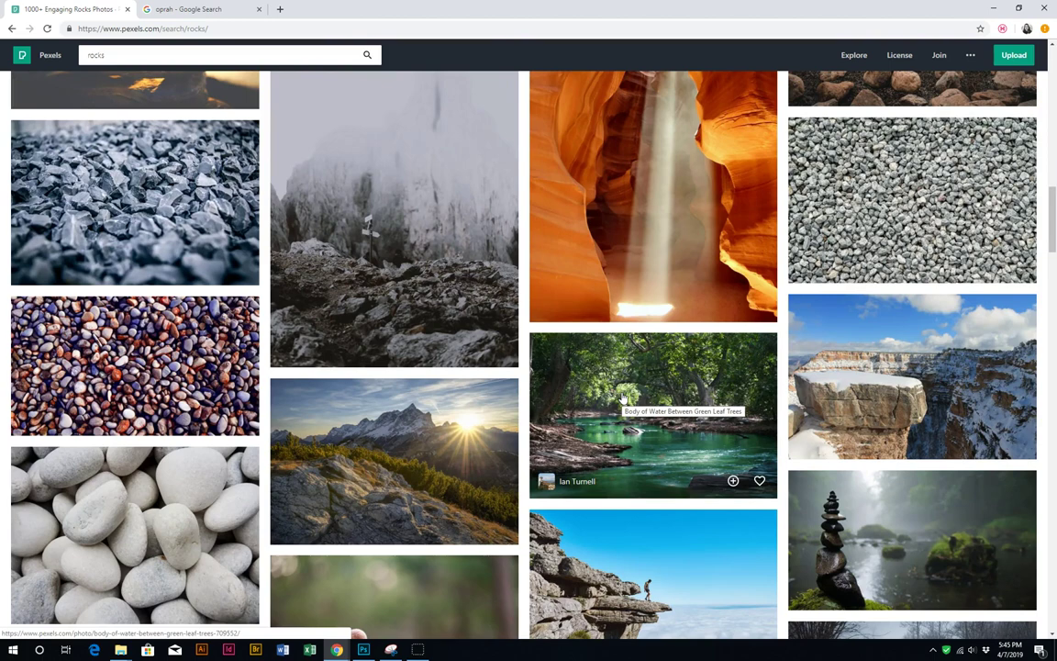
{"action": "scroll", "coordinate": [622, 397], "scroll_direction": "down", "scroll_amount": 2}
{"action": "scroll", "coordinate": [622, 396], "scroll_direction": "down", "scroll_amount": 2}
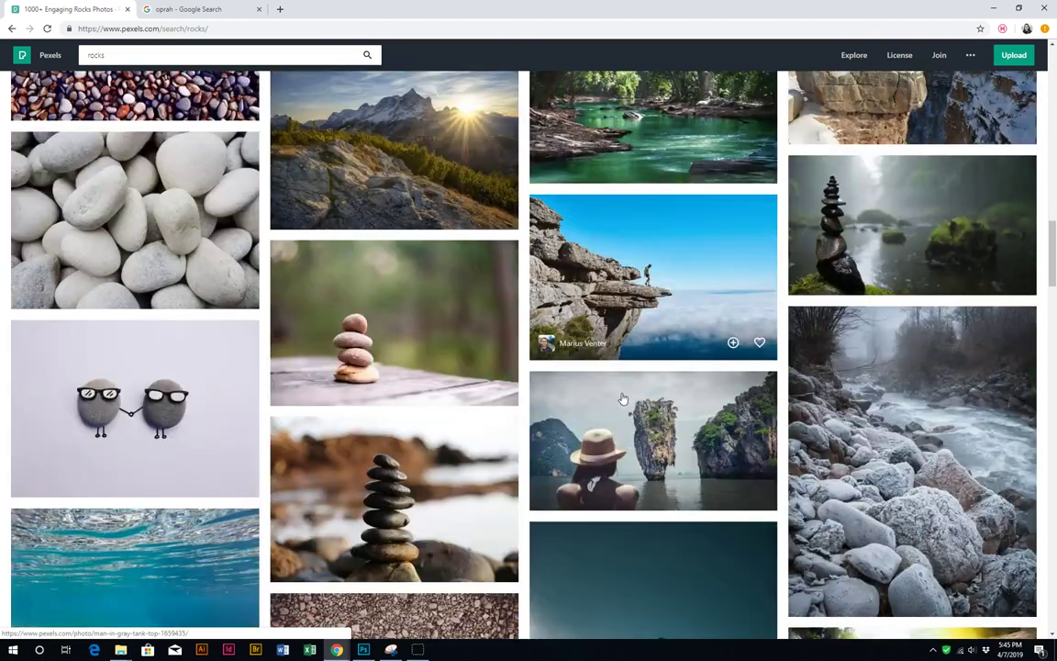
{"action": "scroll", "coordinate": [621, 396], "scroll_direction": "down", "scroll_amount": 1}
{"action": "left_click", "coordinate": [945, 346]}
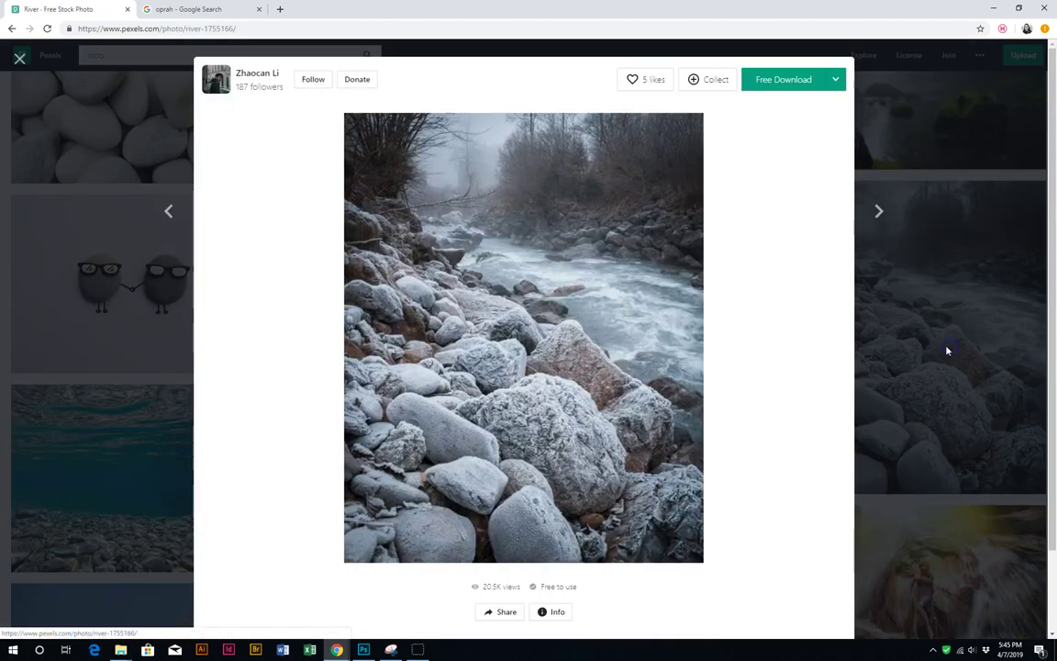
{"action": "right_click", "coordinate": [604, 299]}
{"action": "left_click", "coordinate": [636, 411]}
{"action": "left_click", "coordinate": [364, 650]}
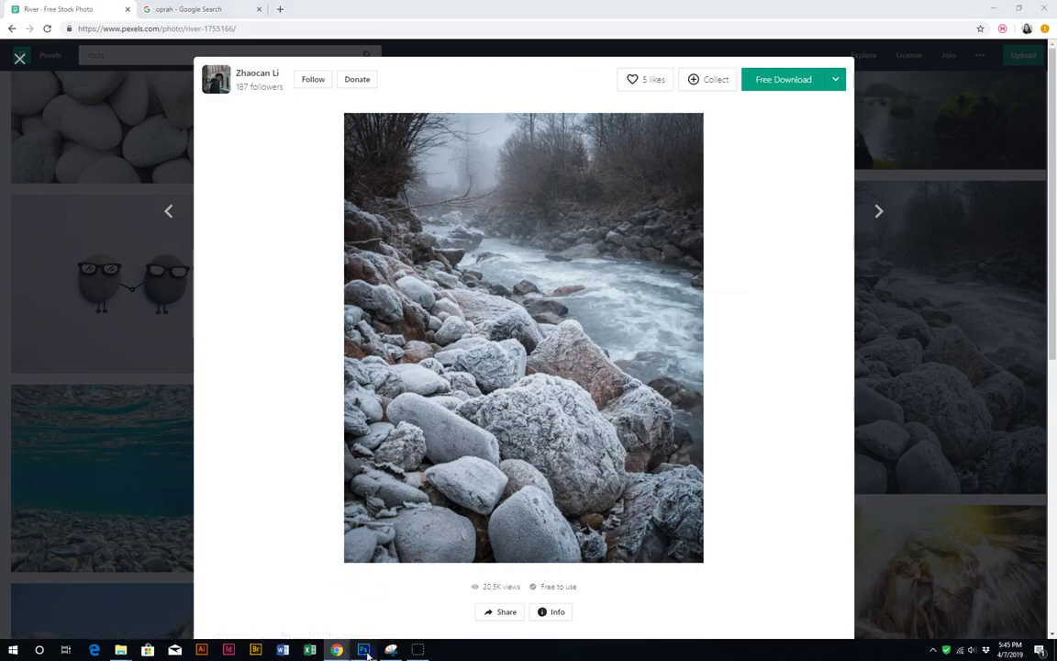
Step: Paste the river-rocks photo above Shape 10 and clip it into that triangle
{"action": "right_click", "coordinate": [294, 441]}
{"action": "left_click", "coordinate": [322, 454]}
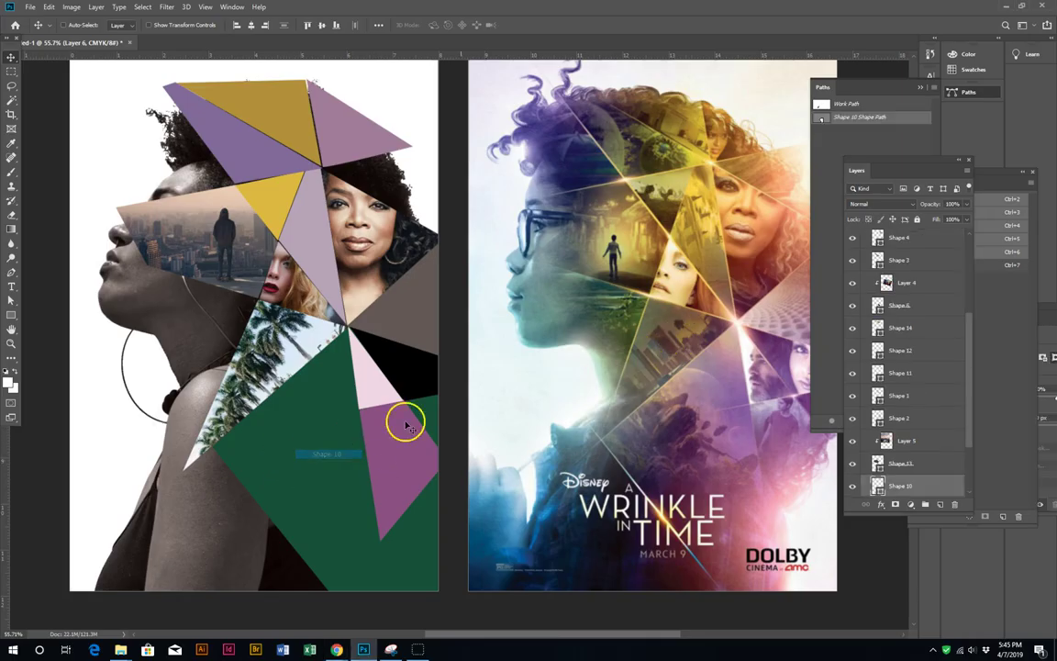
{"action": "key", "text": "ctrl+v"}
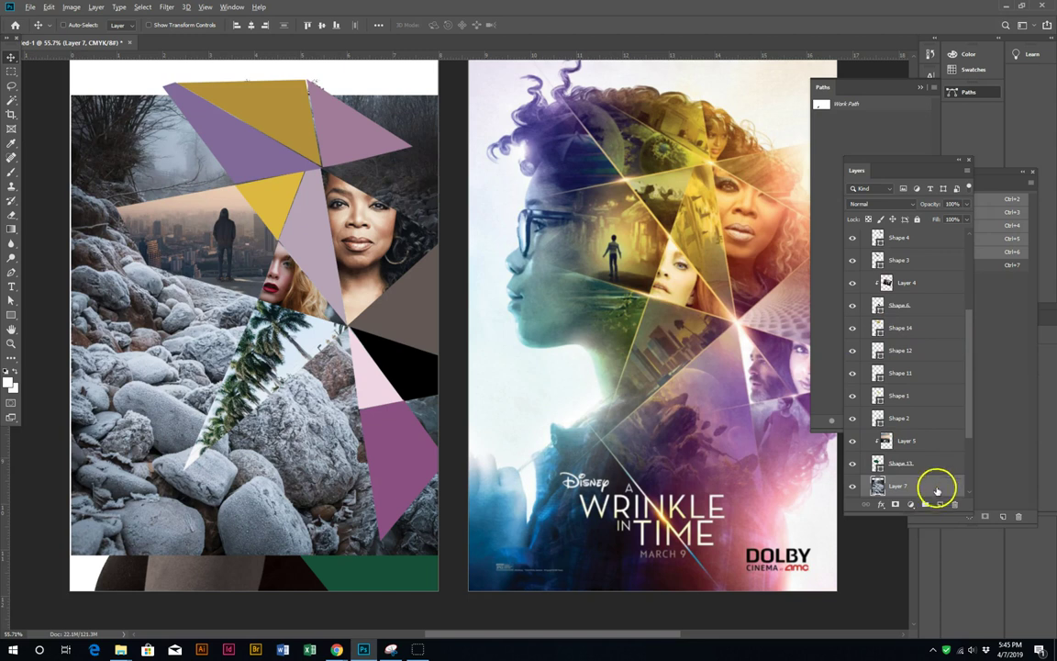
{"action": "left_click", "coordinate": [943, 473], "text": "alt"}
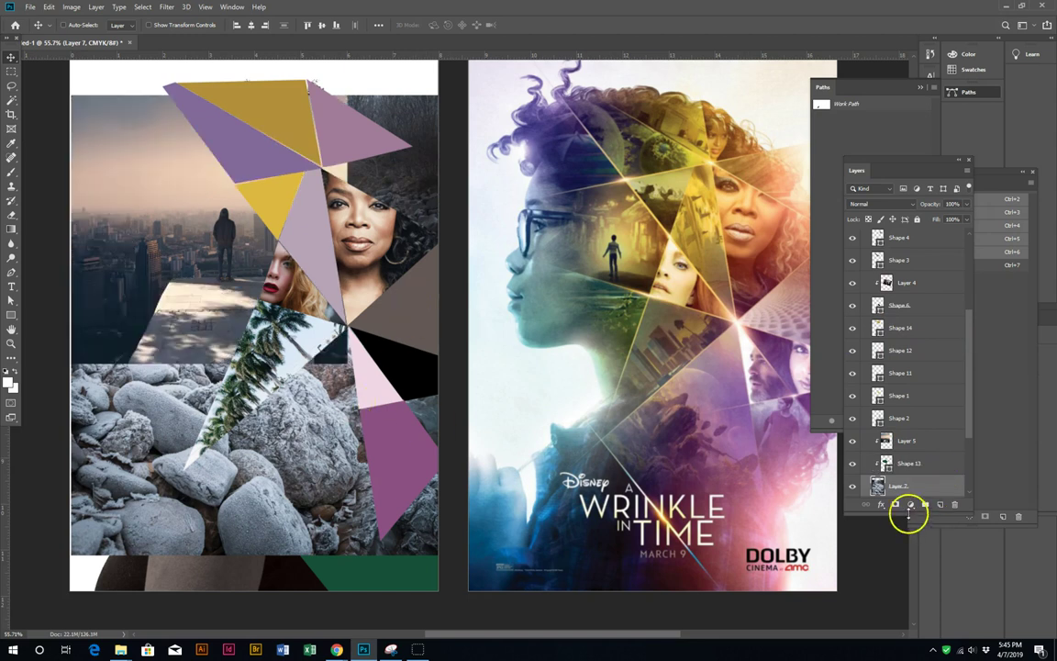
{"action": "scroll", "coordinate": [904, 468], "scroll_direction": "down", "scroll_amount": 3}
{"action": "left_click", "coordinate": [924, 449], "text": "alt"}
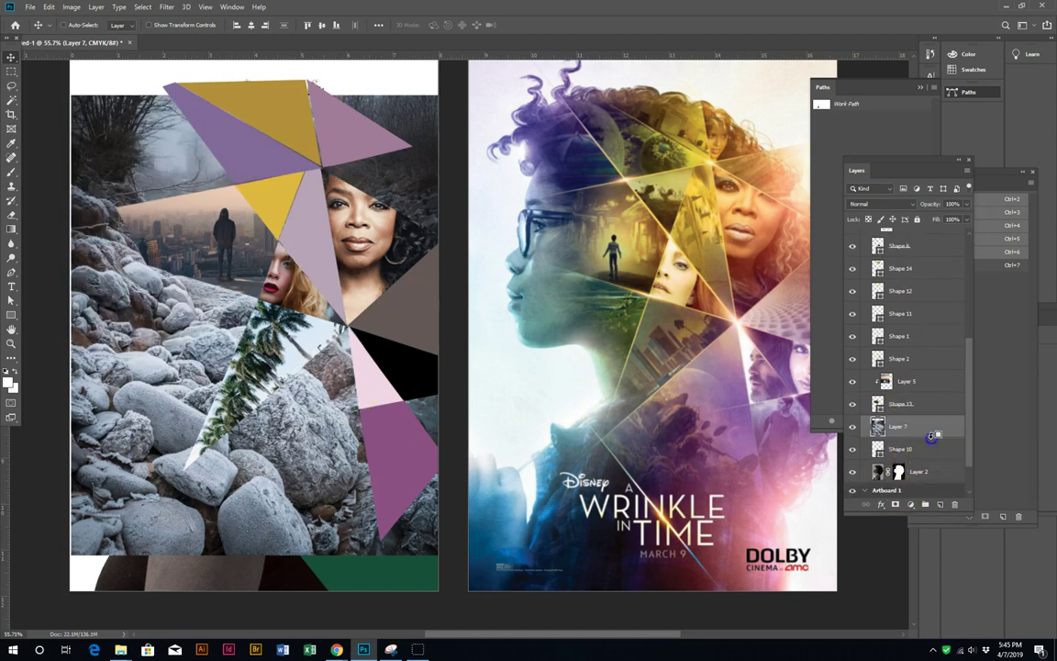
{"action": "left_click", "coordinate": [933, 437], "text": "alt"}
{"action": "left_click_drag", "start_coordinate": [307, 424], "coordinate": [396, 421]}
Step: Scale the rocks photo to about 78% and shift it left and down in the shard
{"action": "key", "text": "ctrl+t"}
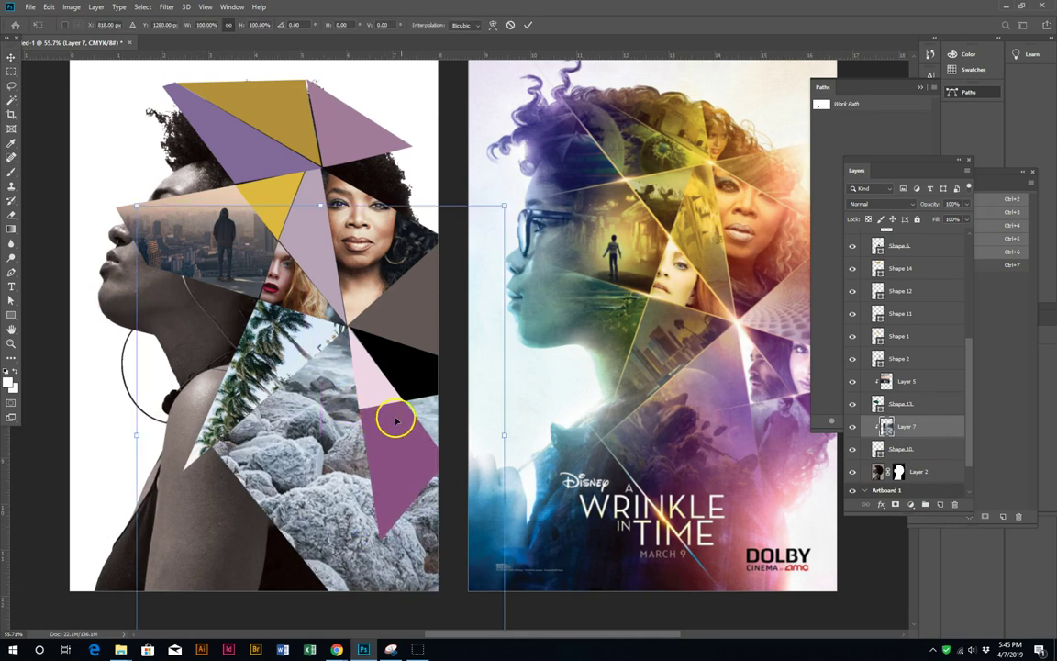
{"action": "left_click_drag", "start_coordinate": [149, 214], "coordinate": [225, 312]}
{"action": "left_click_drag", "start_coordinate": [300, 404], "coordinate": [287, 408]}
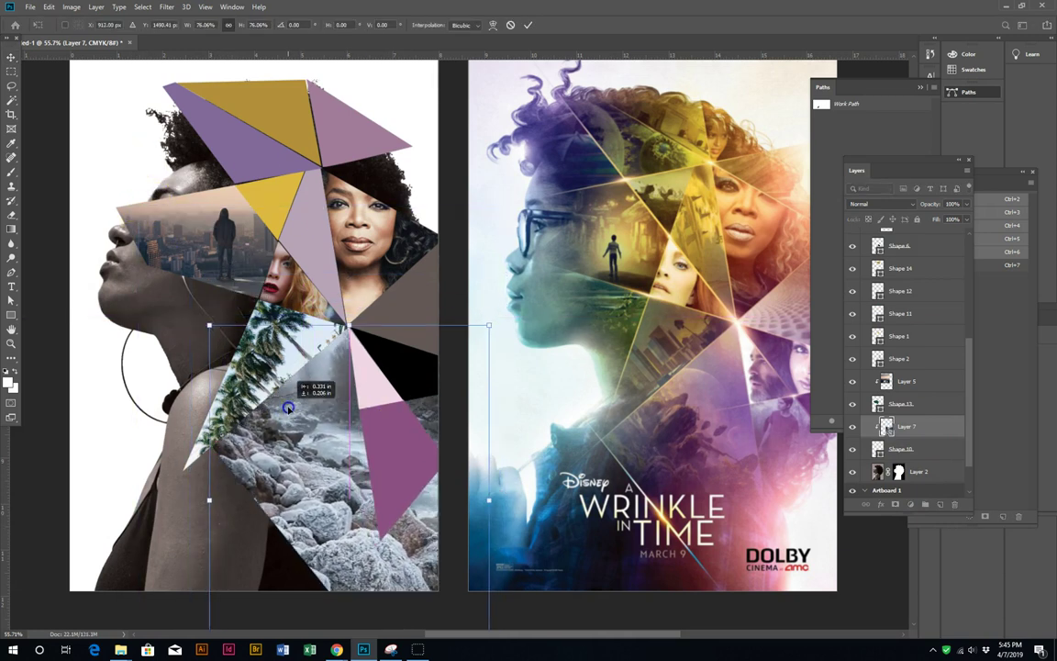
{"action": "key", "text": "Return"}
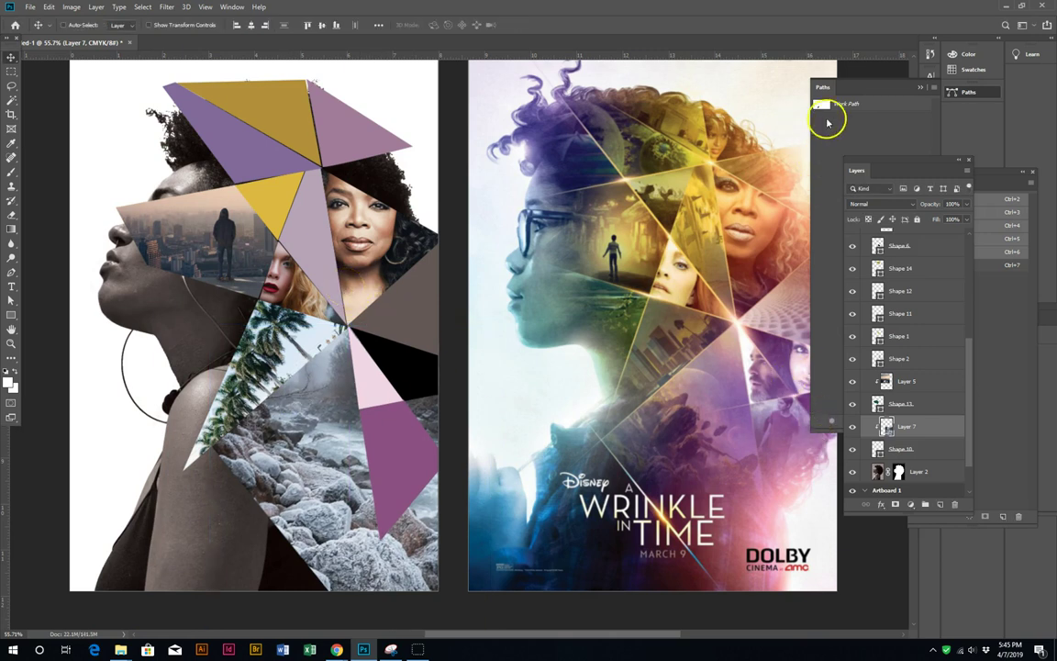
{"action": "left_click", "coordinate": [921, 90]}
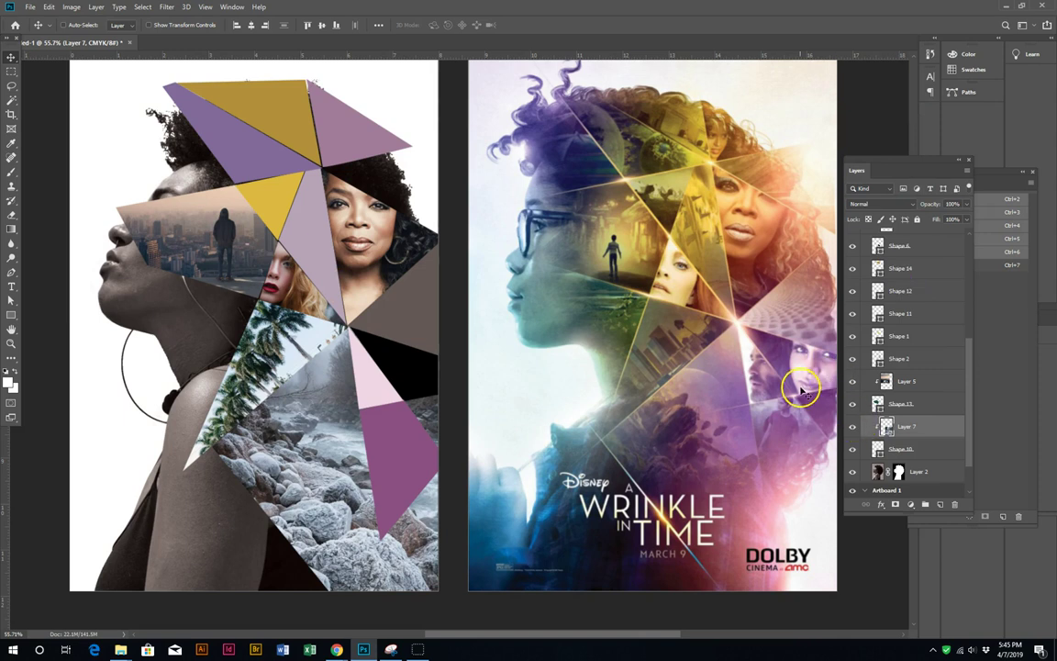
Step: Search Pexels for 'black woman' photos
{"action": "left_click", "coordinate": [336, 649]}
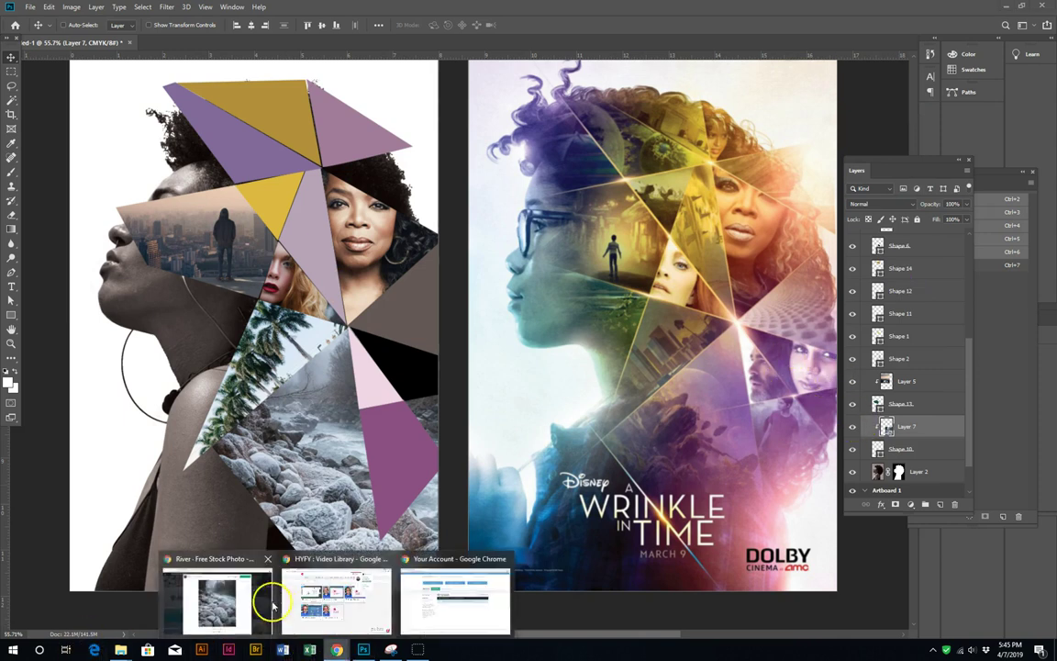
{"action": "left_click", "coordinate": [261, 602]}
{"action": "left_click", "coordinate": [184, 230]}
{"action": "type", "text": "ba"}
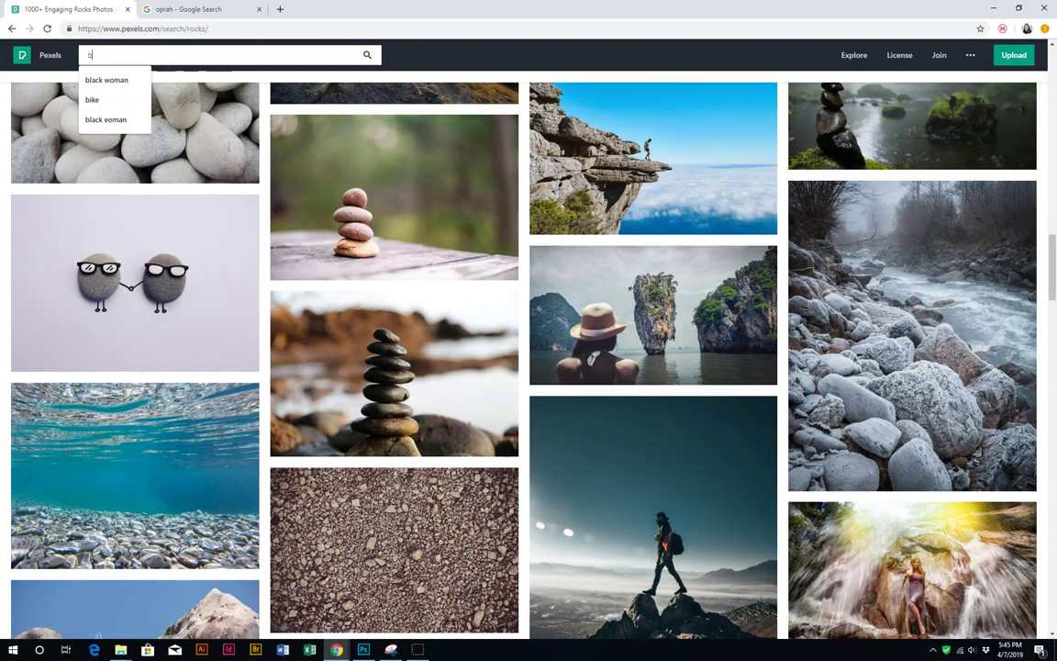
{"action": "key", "text": "Down"}
{"action": "key", "text": "Return"}
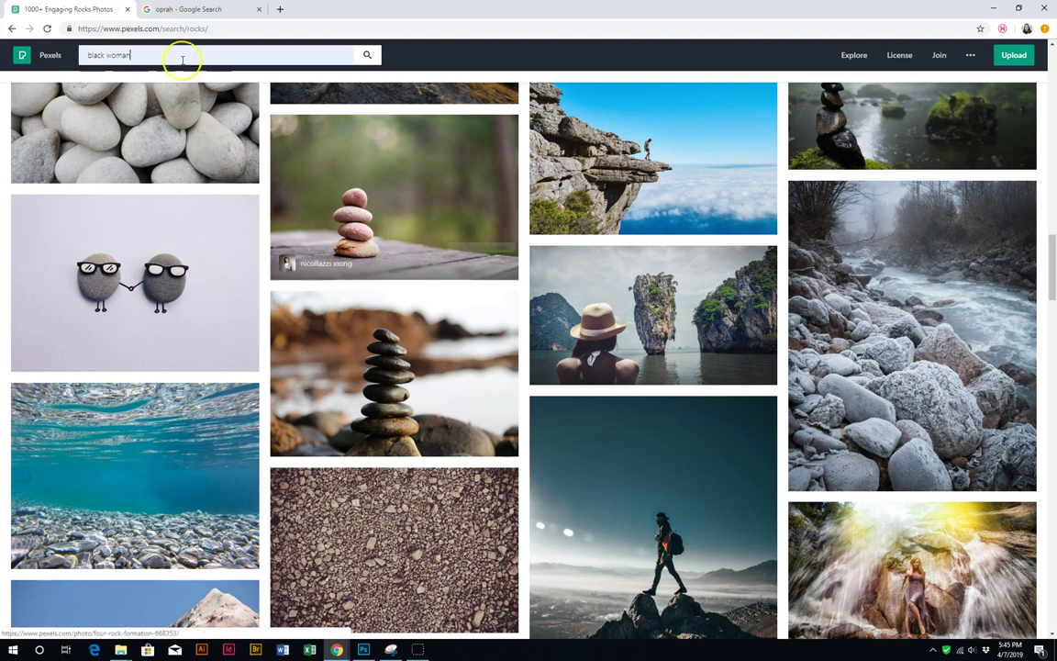
{"action": "left_click", "coordinate": [369, 55]}
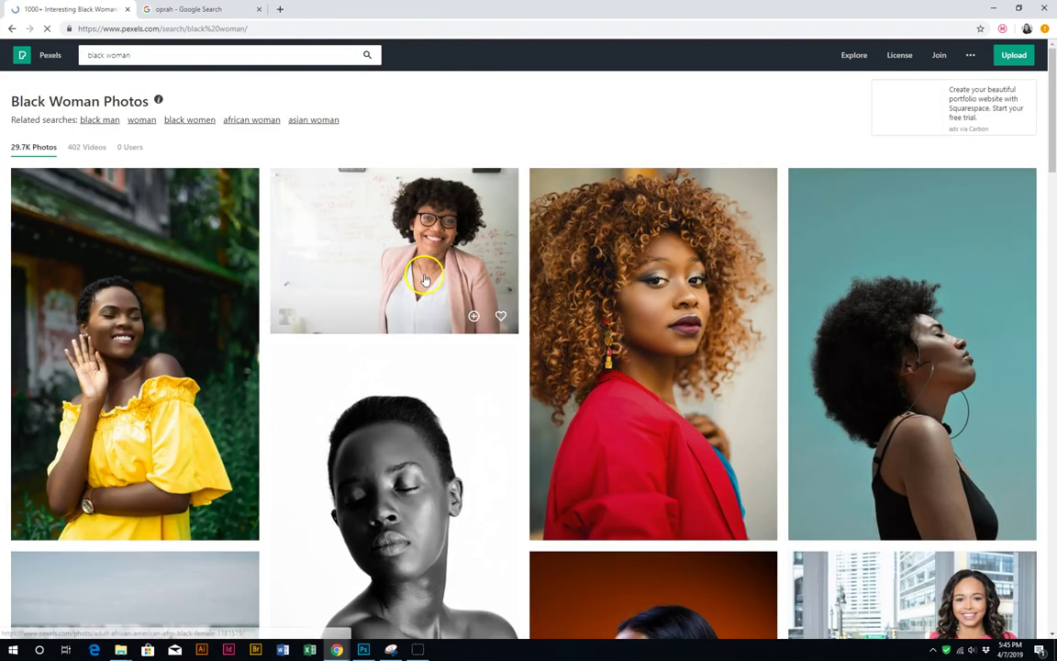
Step: Copy the photo of the woman in the orange-striped shirt from the results
{"action": "scroll", "coordinate": [742, 401], "scroll_direction": "down", "scroll_amount": 3}
{"action": "scroll", "coordinate": [742, 401], "scroll_direction": "down", "scroll_amount": 3}
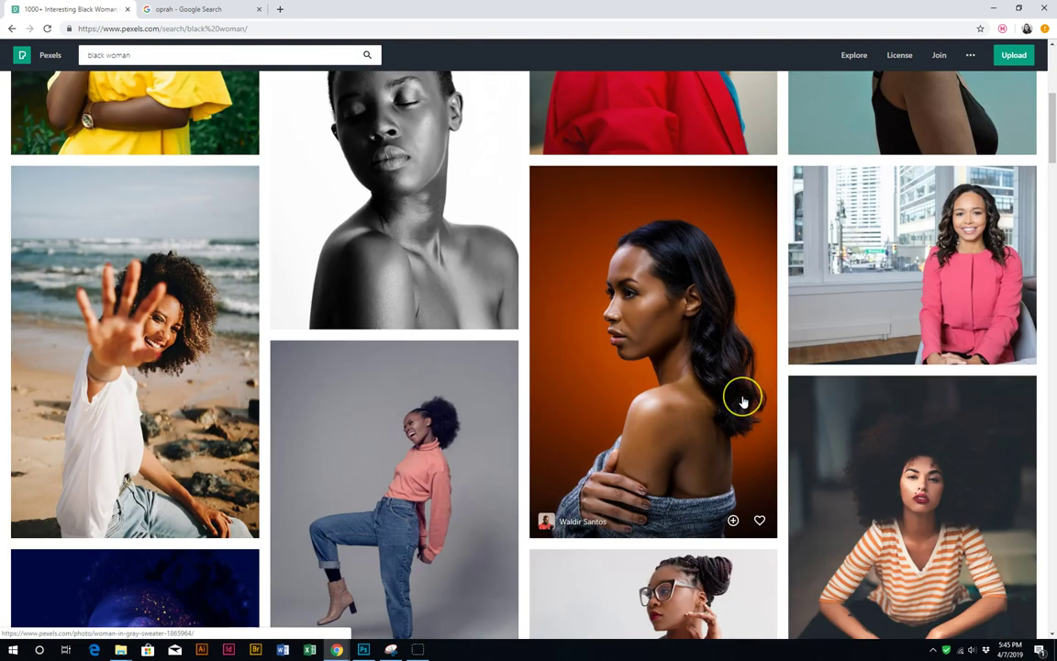
{"action": "scroll", "coordinate": [743, 401], "scroll_direction": "down", "scroll_amount": 3}
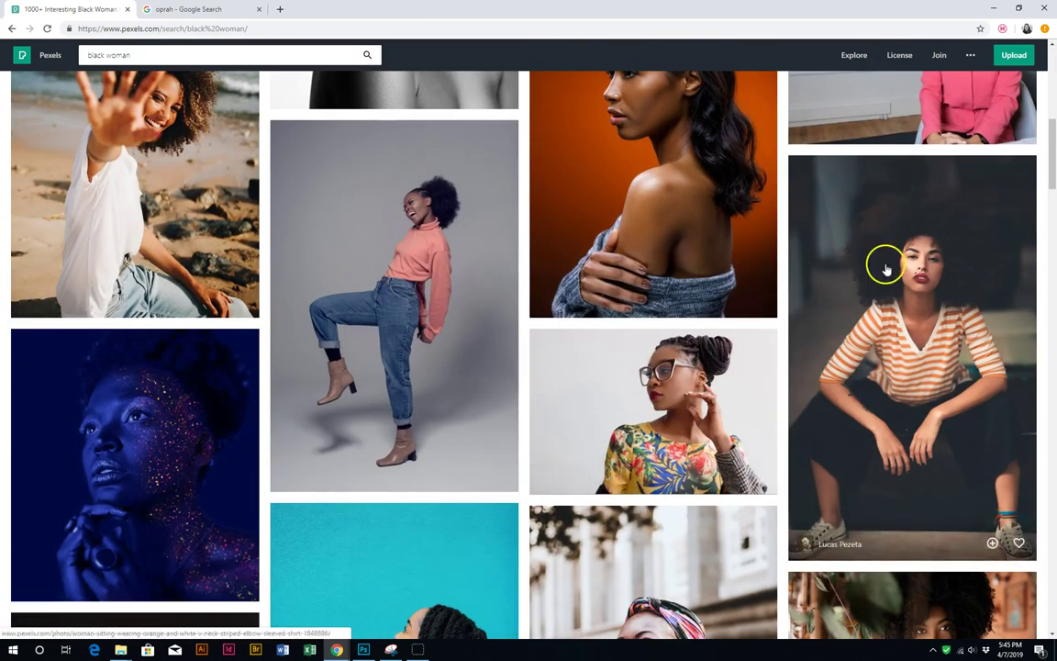
{"action": "left_click", "coordinate": [884, 264]}
{"action": "right_click", "coordinate": [519, 231]}
{"action": "left_click", "coordinate": [550, 344]}
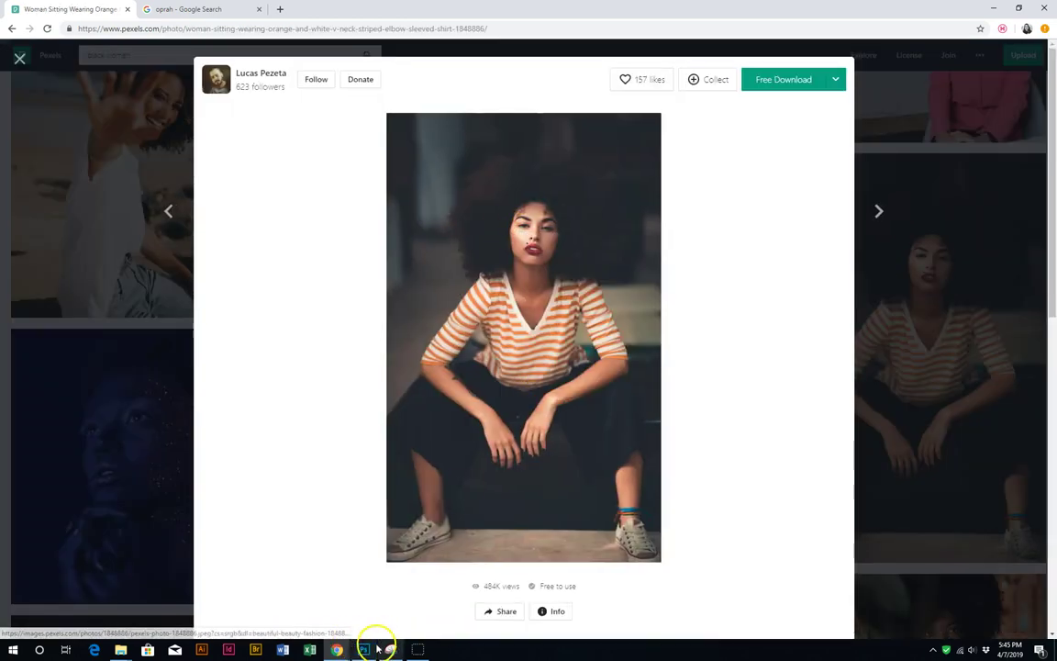
{"action": "left_click", "coordinate": [363, 650]}
{"action": "right_click", "coordinate": [407, 303]}
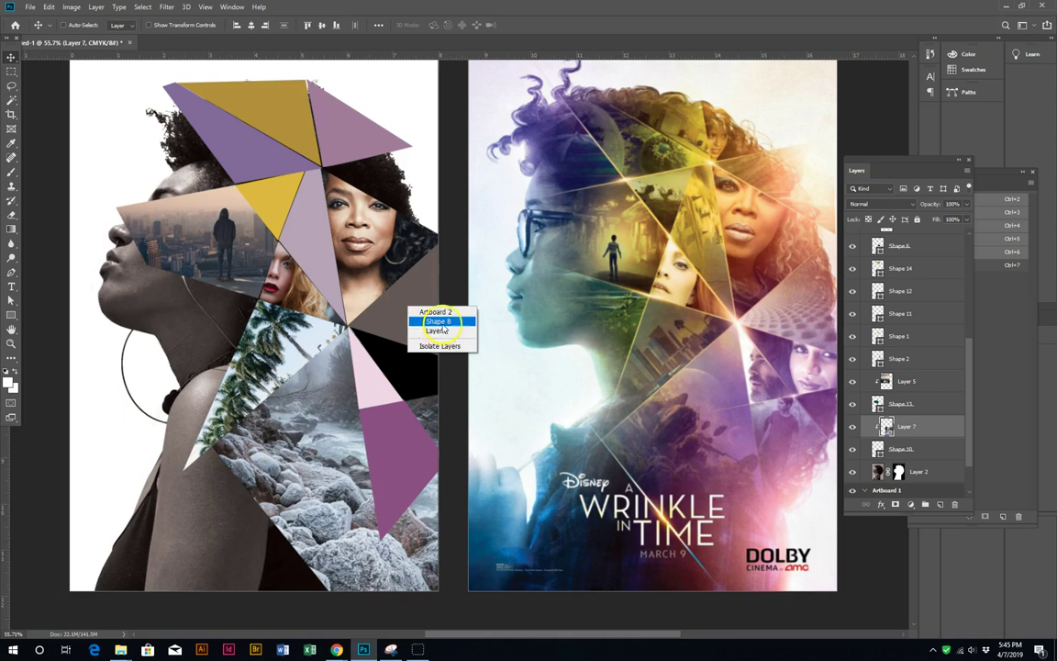
Step: Select the Shape 11 layer and paste the striped-shirt woman photo onto the poster
{"action": "left_click", "coordinate": [438, 321]}
{"action": "right_click", "coordinate": [397, 358]}
{"action": "left_click", "coordinate": [413, 370]}
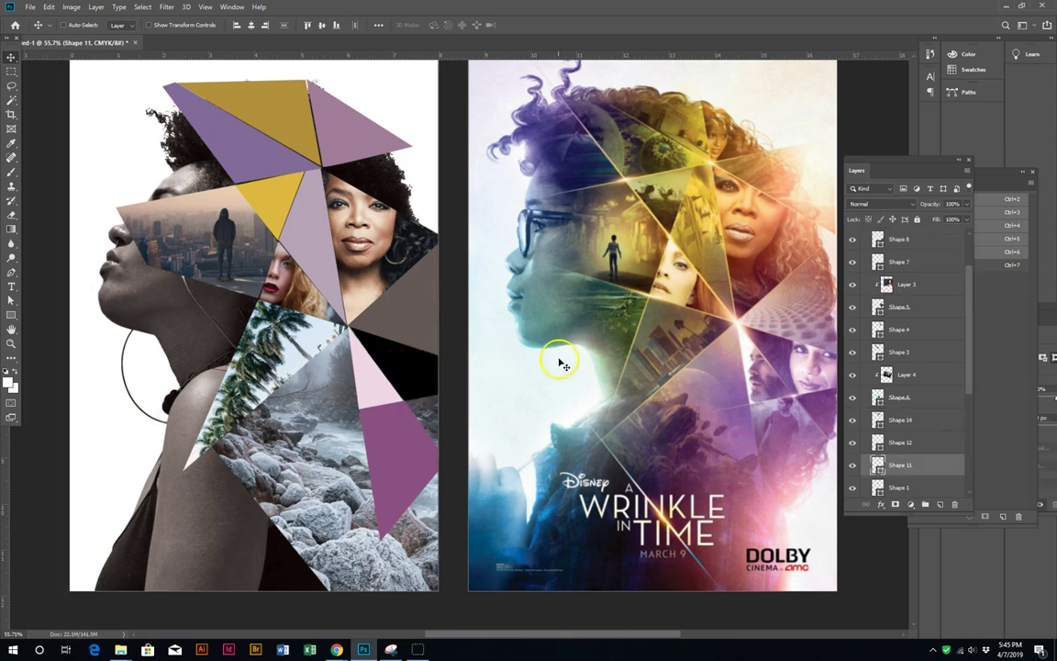
{"action": "key", "text": "ctrl+v"}
{"action": "left_click_drag", "start_coordinate": [389, 353], "coordinate": [474, 439]}
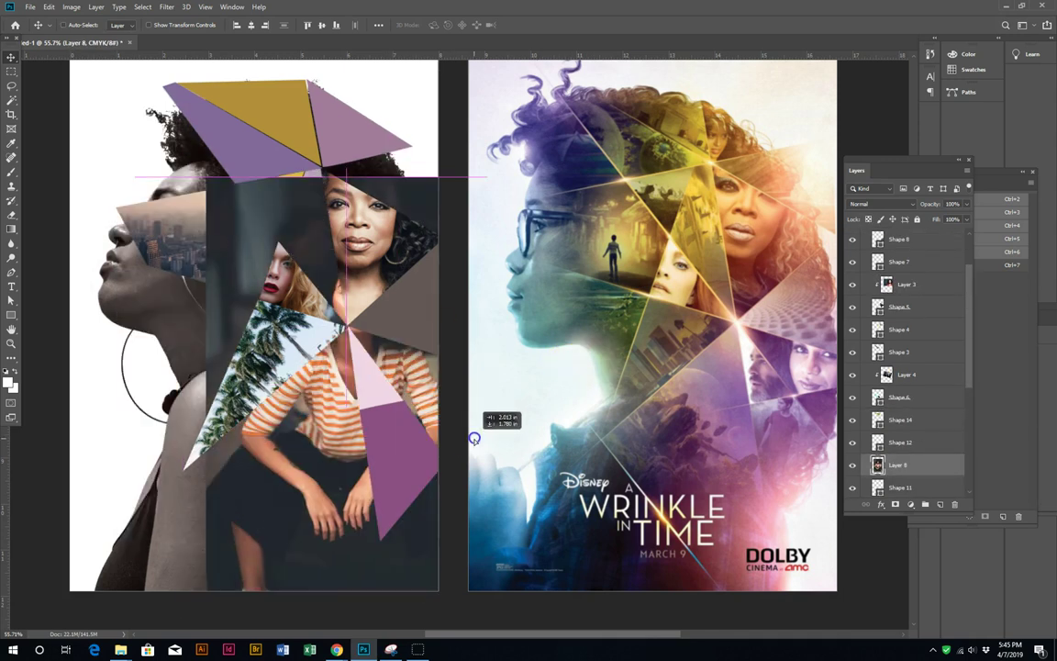
Step: Scale the woman photo to about 69% and clip it into the Shape 11 triangle
{"action": "key", "text": "ctrl+t"}
{"action": "left_click_drag", "start_coordinate": [213, 184], "coordinate": [295, 282]}
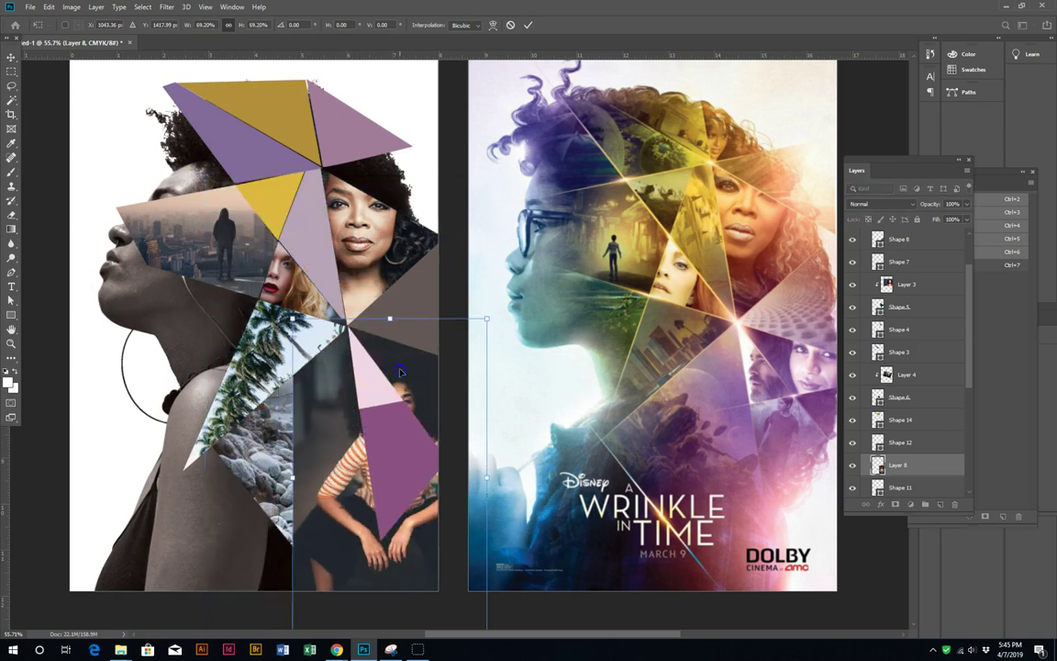
{"action": "left_click_drag", "start_coordinate": [391, 628], "coordinate": [391, 598]}
{"action": "left_click_drag", "start_coordinate": [485, 598], "coordinate": [479, 581]}
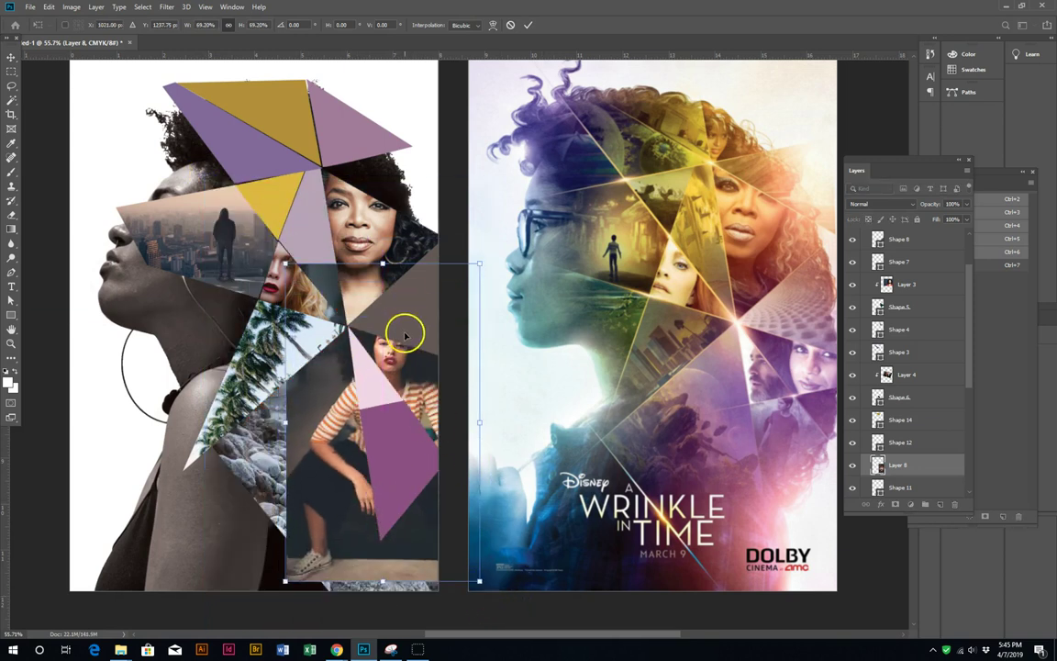
{"action": "left_click_drag", "start_coordinate": [404, 333], "coordinate": [421, 338]}
{"action": "key", "text": "Return"}
{"action": "scroll", "coordinate": [808, 404], "scroll_direction": "down", "scroll_amount": 1}
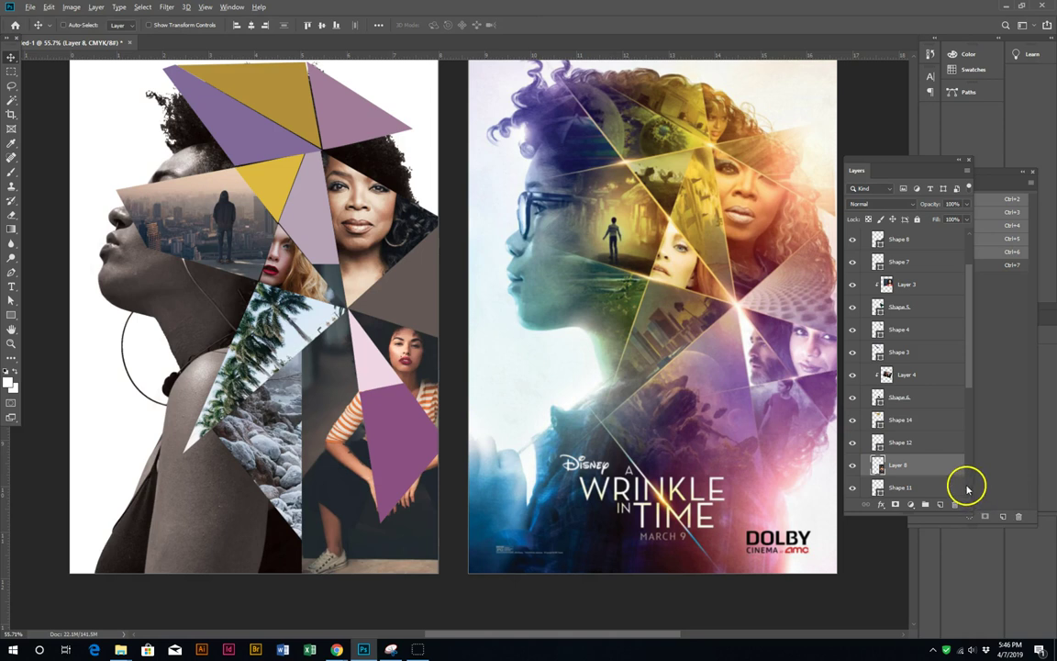
{"action": "left_click", "coordinate": [947, 476], "text": "alt"}
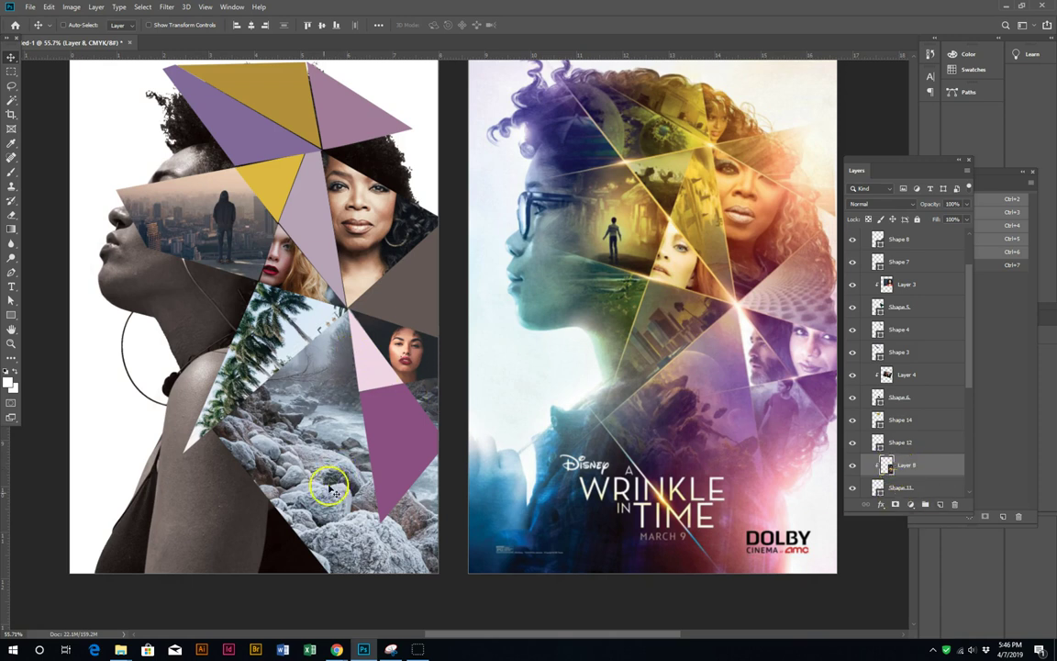
{"action": "left_click", "coordinate": [259, 619]}
Step: Search Pexels for 'man' and copy the bearded man in glasses and black turtleneck
{"action": "key", "text": "Escape"}
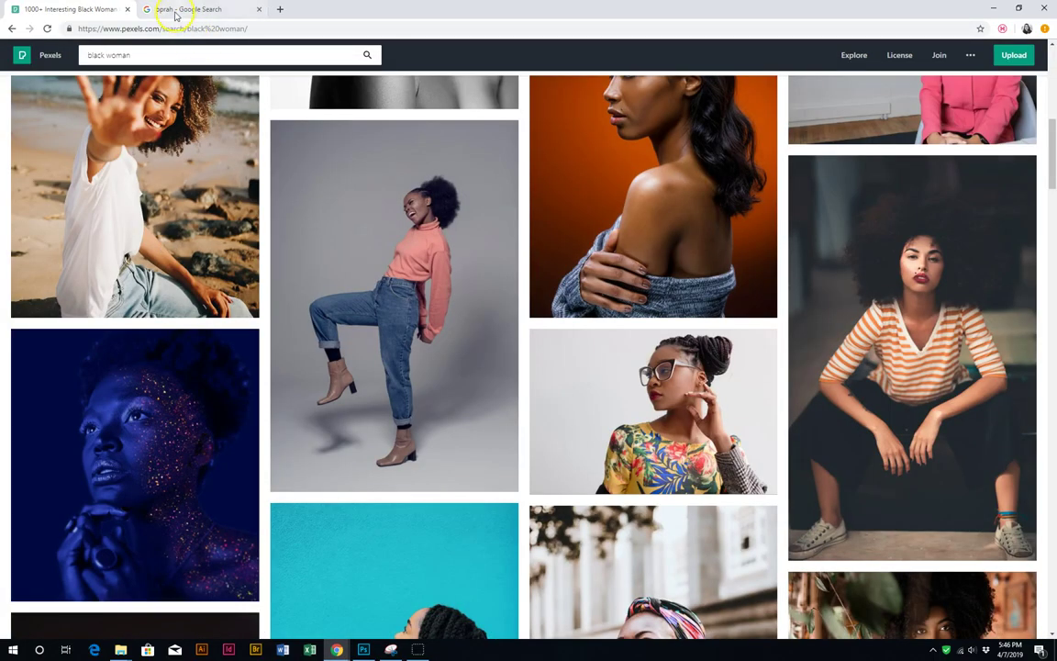
{"action": "type", "text": "man"}
{"action": "key", "text": "Return"}
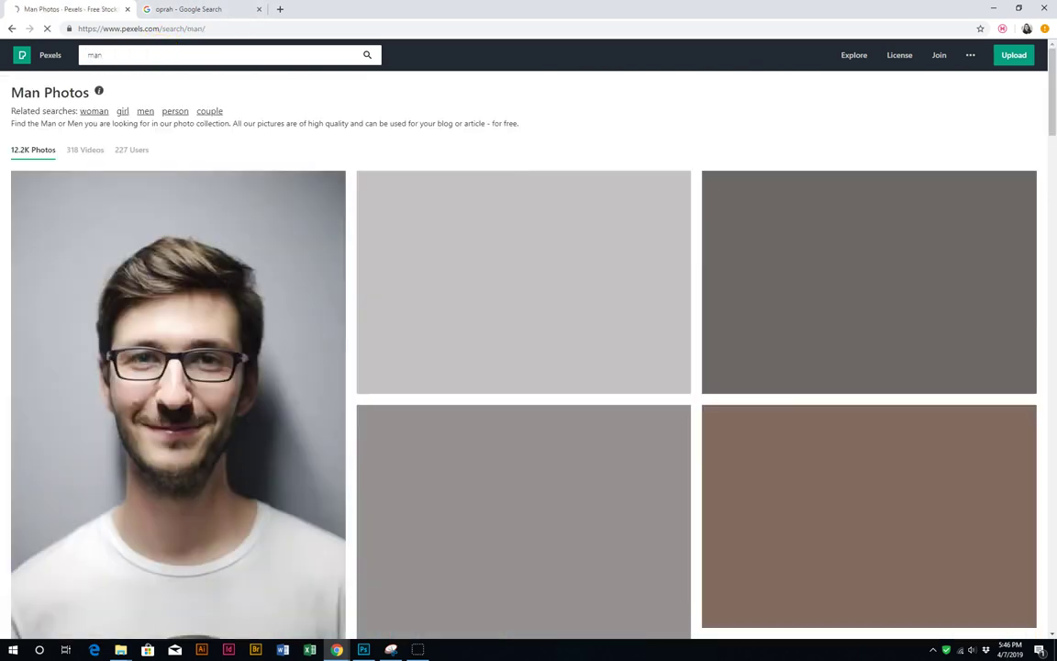
{"action": "scroll", "coordinate": [597, 344], "scroll_direction": "down", "scroll_amount": 1}
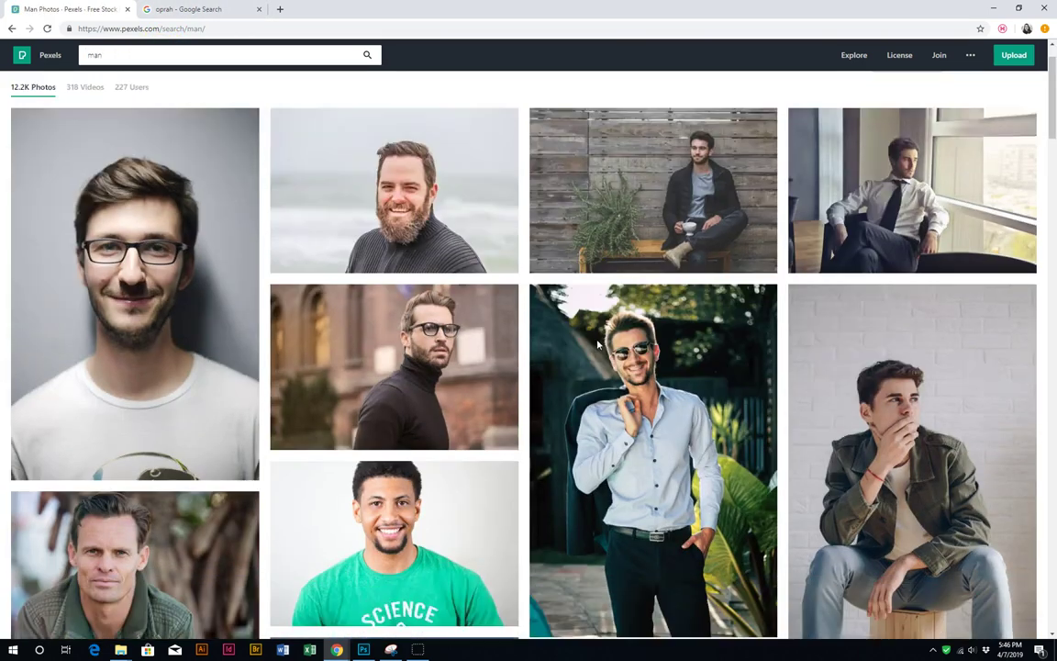
{"action": "scroll", "coordinate": [596, 344], "scroll_direction": "down", "scroll_amount": 2}
{"action": "scroll", "coordinate": [597, 344], "scroll_direction": "down", "scroll_amount": 2}
{"action": "scroll", "coordinate": [596, 345], "scroll_direction": "up", "scroll_amount": 3}
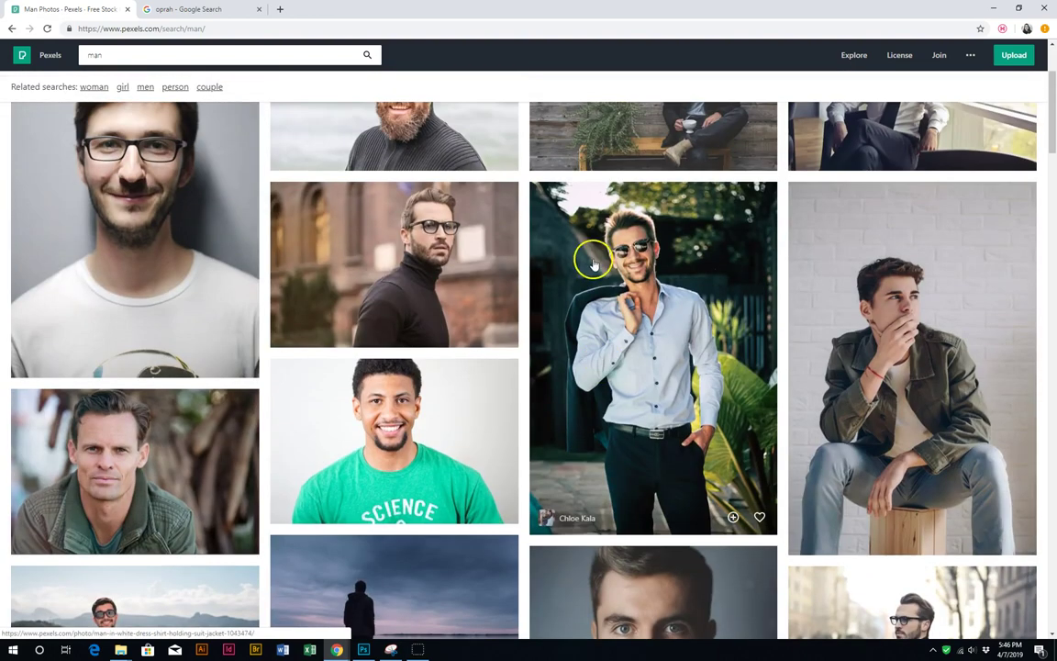
{"action": "left_click", "coordinate": [587, 257]}
{"action": "right_click", "coordinate": [601, 244]}
{"action": "left_click", "coordinate": [642, 359]}
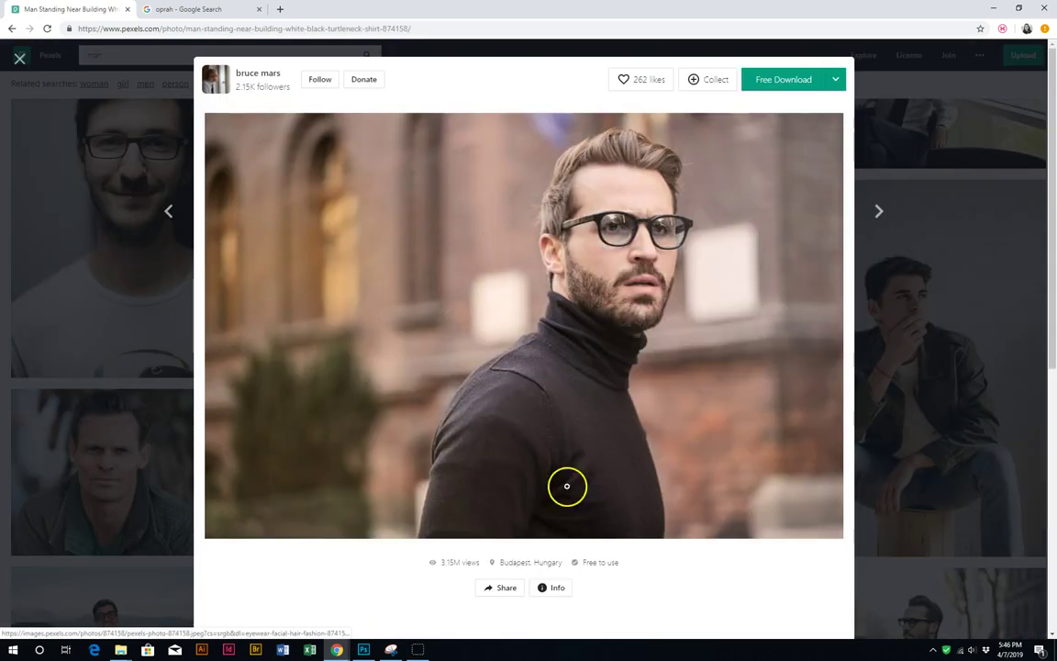
{"action": "left_click", "coordinate": [364, 650]}
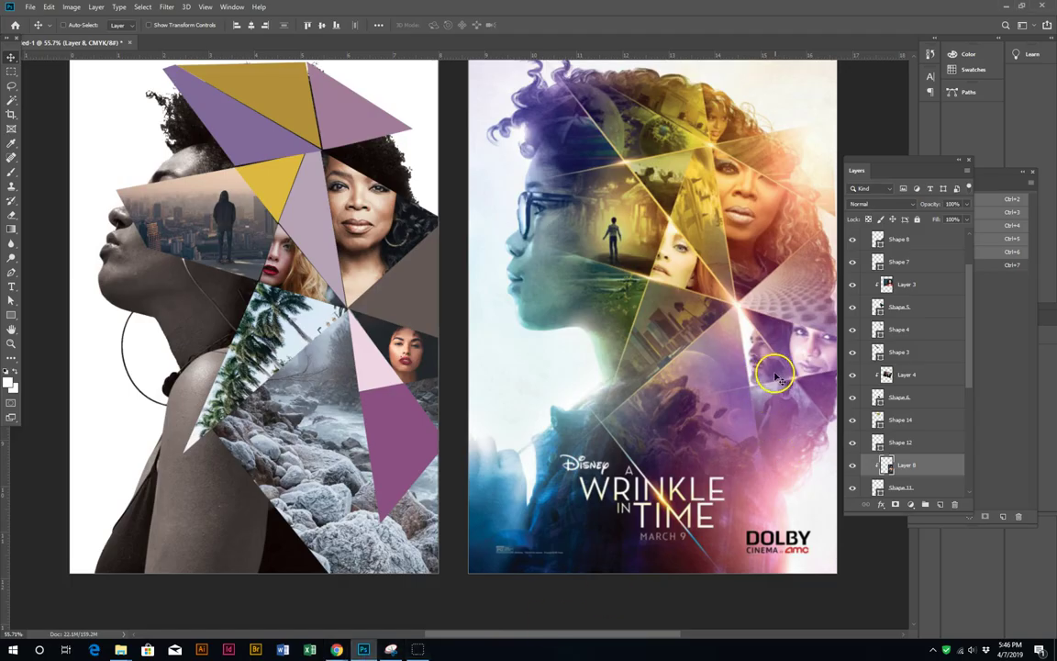
Step: Paste the man photo above Shape 7 and scale it down to about 32%
{"action": "right_click", "coordinate": [363, 360]}
{"action": "left_click", "coordinate": [381, 374]}
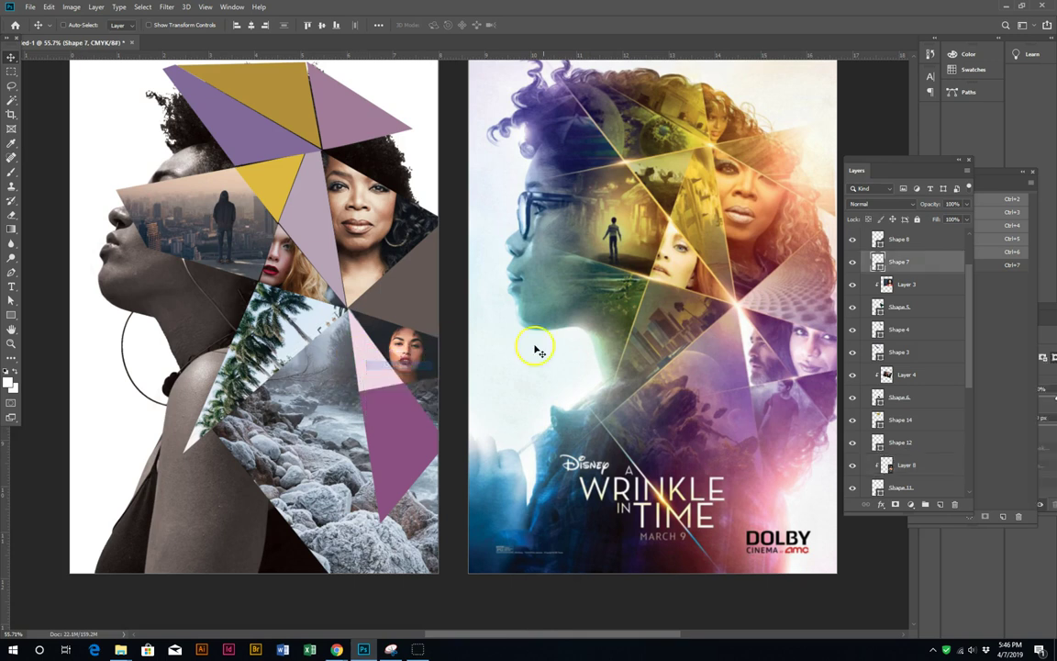
{"action": "key", "text": "ctrl+v"}
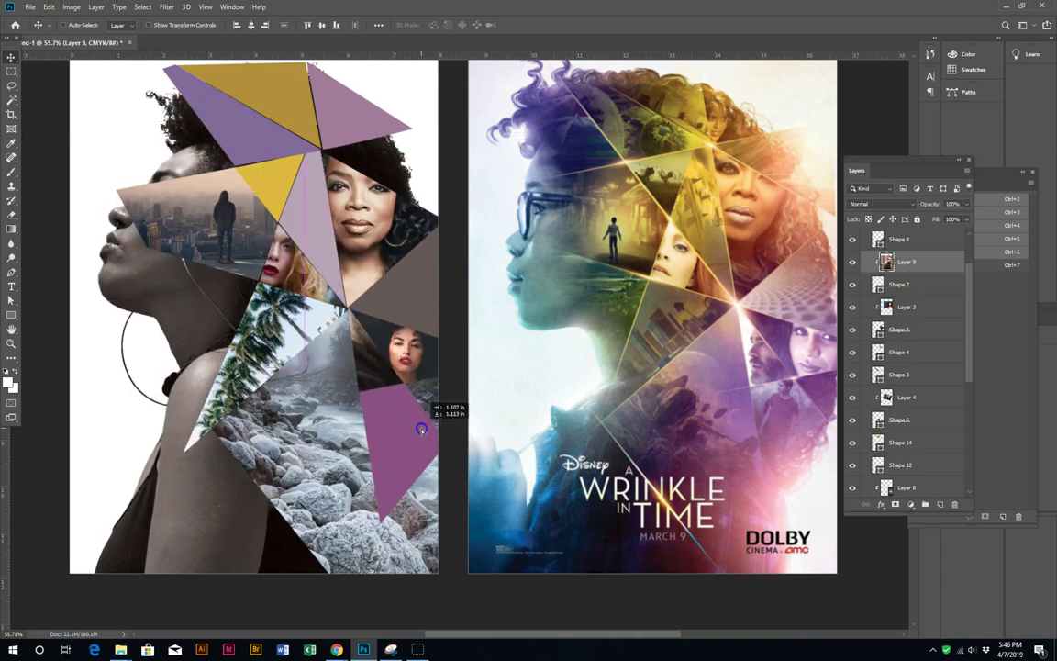
{"action": "key", "text": "ctrl+t"}
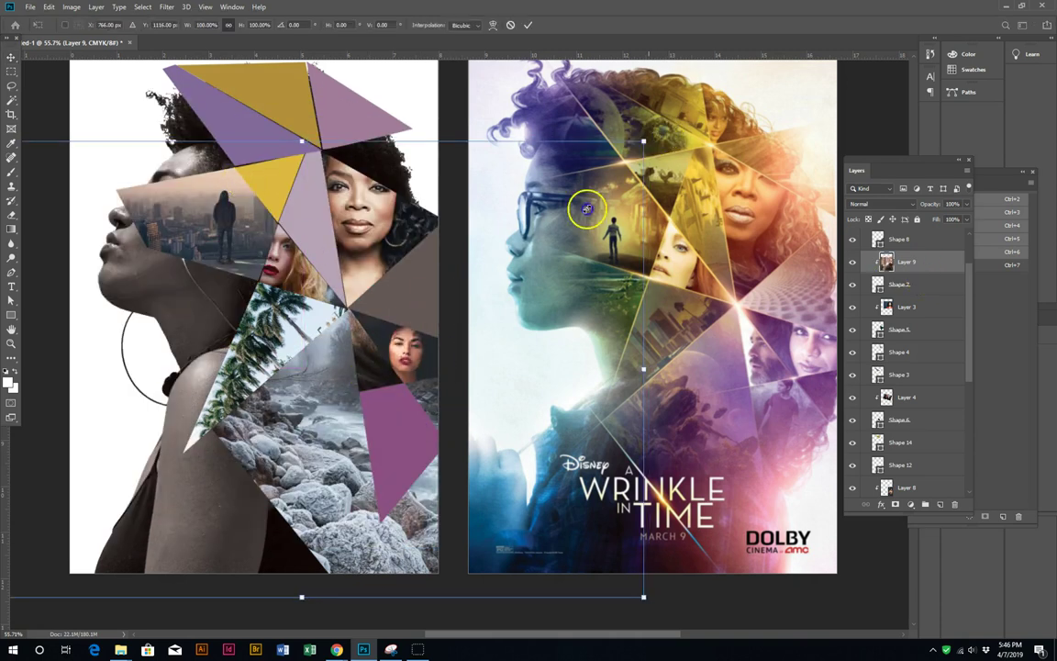
{"action": "mouse_move", "coordinate": [653, 138]}
{"action": "left_mouse_down"}
{"action": "mouse_move", "coordinate": [377, 348]}
{"action": "mouse_move", "coordinate": [422, 329]}
{"action": "left_mouse_up"}
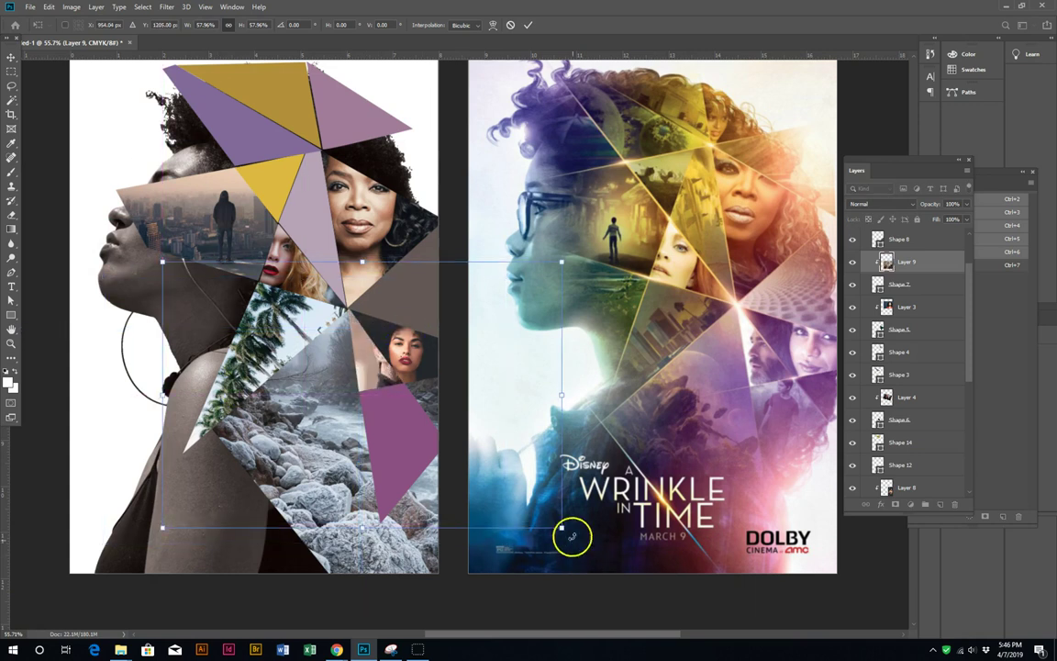
{"action": "left_click_drag", "start_coordinate": [533, 501], "coordinate": [412, 411]}
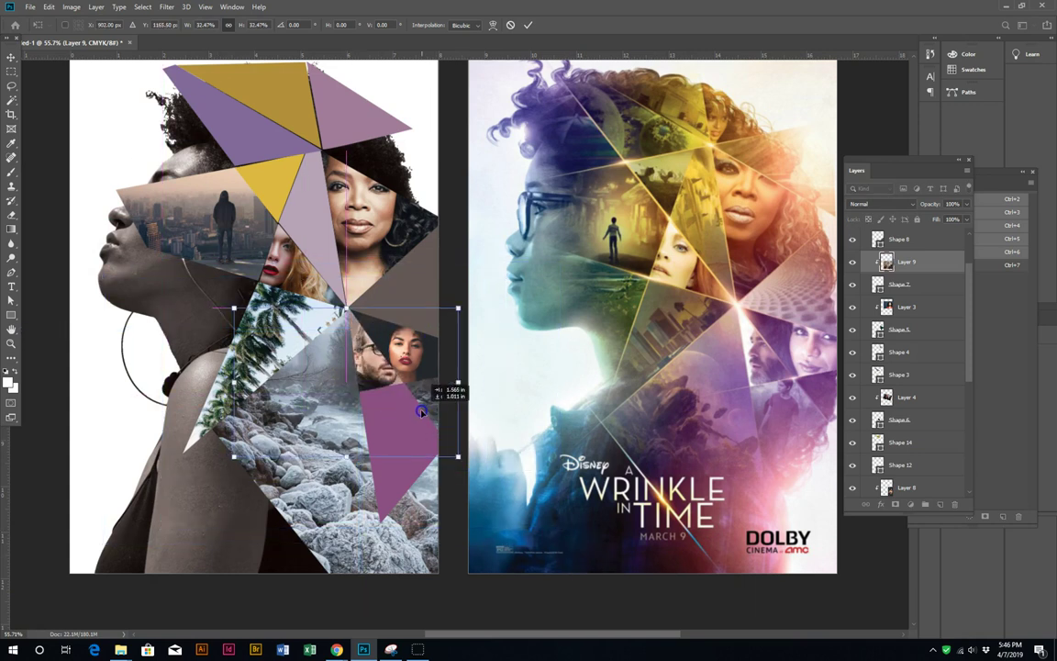
{"action": "key", "text": "Return"}
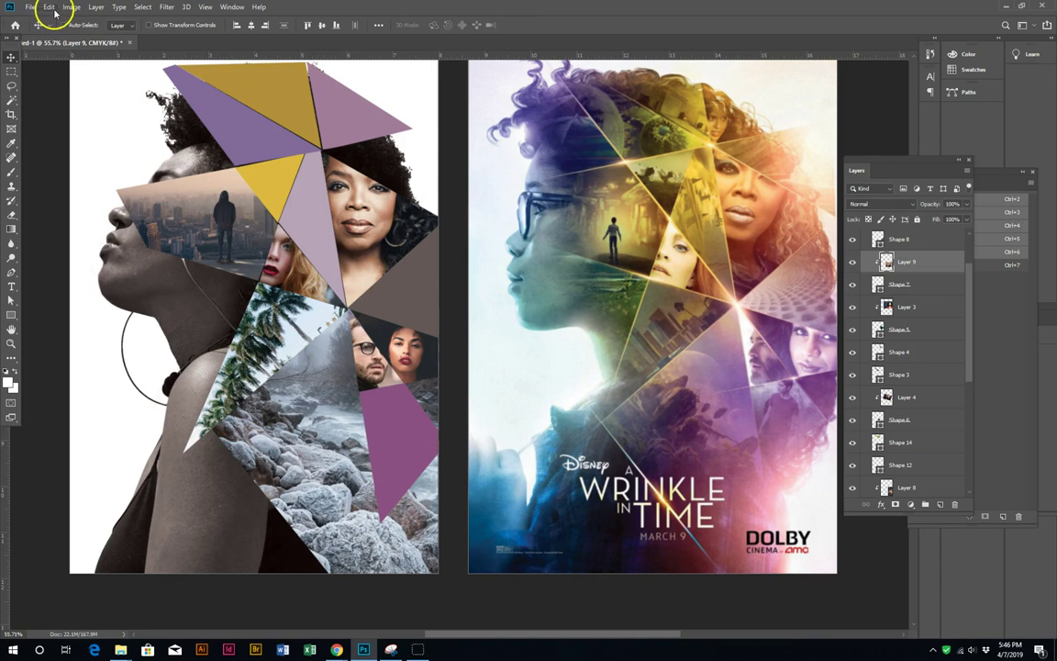
Step: Flip the man photo horizontally and move it beside the woman's face
{"action": "left_click", "coordinate": [48, 7]}
{"action": "left_click", "coordinate": [234, 380]}
{"action": "left_click_drag", "start_coordinate": [246, 385], "coordinate": [449, 370]}
{"action": "left_click", "coordinate": [430, 310]}
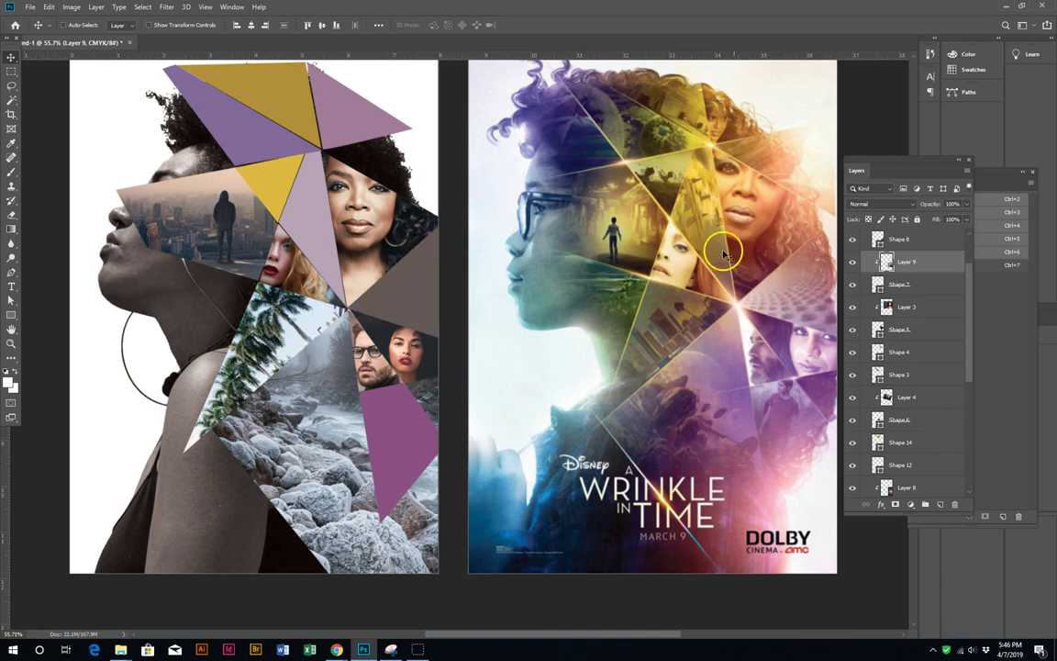
Step: Close the open preview to return to the Pexels abstract results
{"action": "left_click", "coordinate": [338, 650]}
{"action": "left_click", "coordinate": [218, 587]}
{"action": "left_click", "coordinate": [179, 90]}
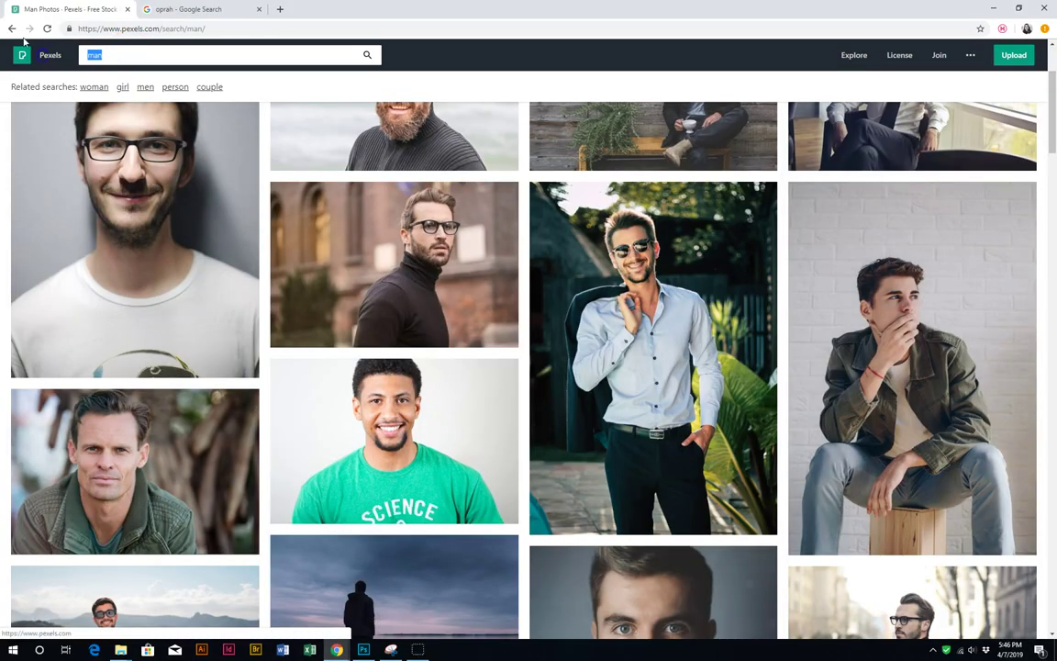
{"action": "type", "text": "o"}
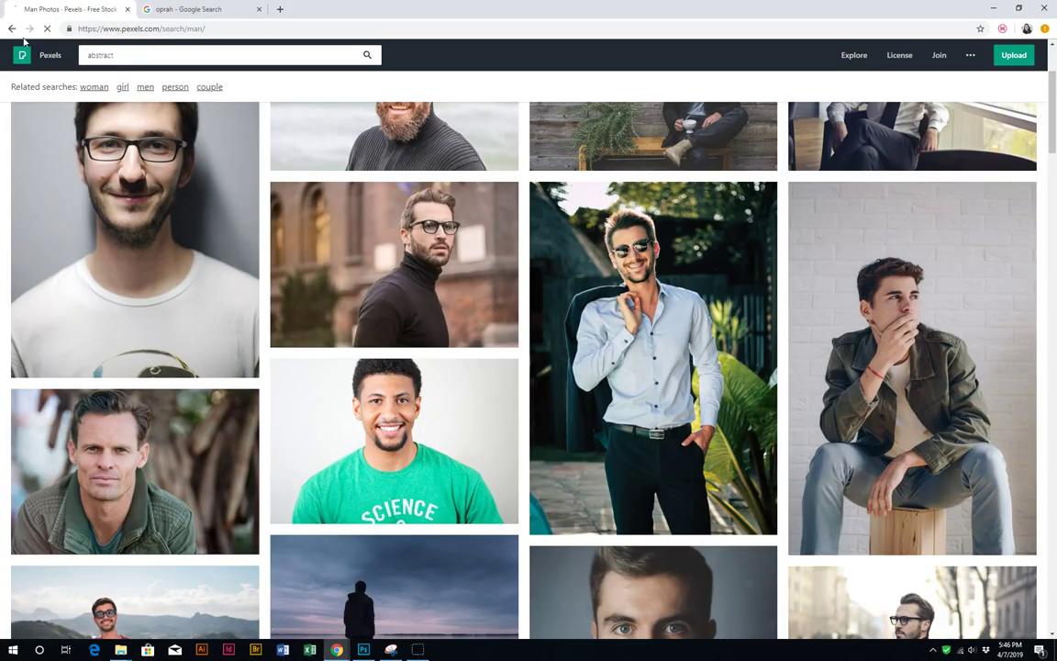
{"action": "mouse_move", "coordinate": [652, 237]}
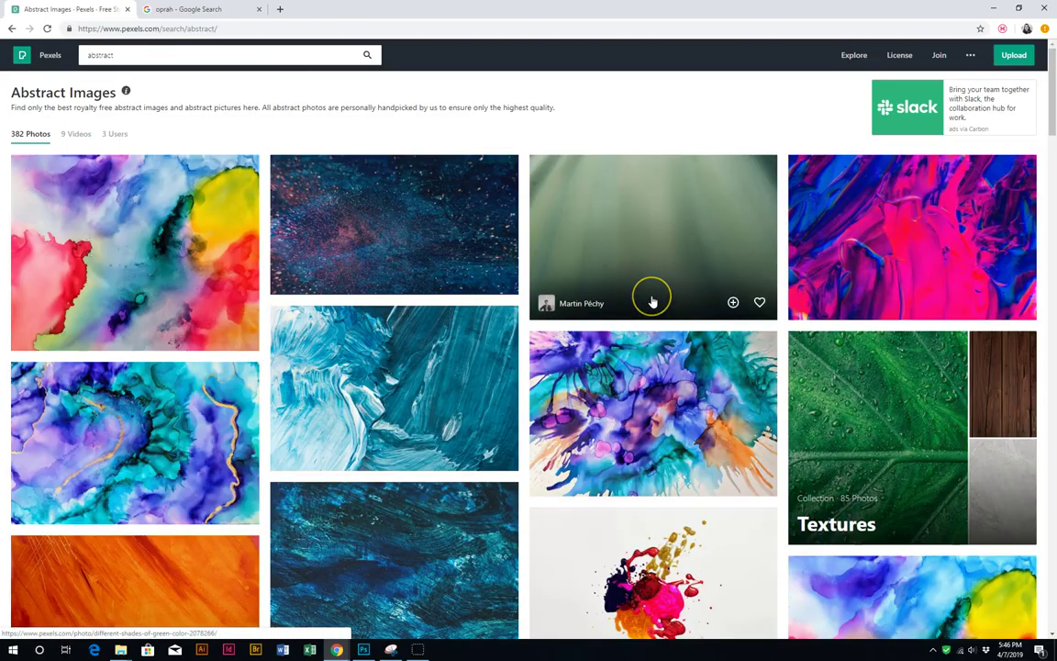
Step: Find and copy the black-and-white triangular geometric photo
{"action": "scroll", "coordinate": [651, 301], "scroll_direction": "down", "scroll_amount": 2}
{"action": "scroll", "coordinate": [651, 301], "scroll_direction": "down", "scroll_amount": 1}
{"action": "scroll", "coordinate": [651, 301], "scroll_direction": "down", "scroll_amount": 2}
{"action": "scroll", "coordinate": [651, 301], "scroll_direction": "down", "scroll_amount": 2}
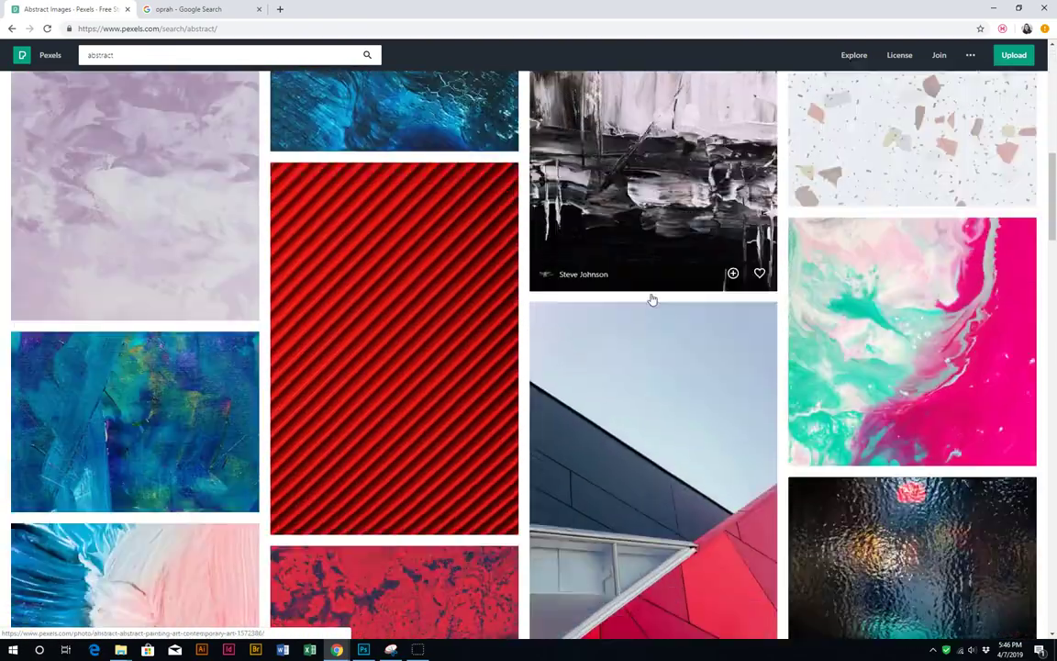
{"action": "scroll", "coordinate": [651, 299], "scroll_direction": "down", "scroll_amount": 4}
{"action": "scroll", "coordinate": [651, 300], "scroll_direction": "down", "scroll_amount": 2}
{"action": "scroll", "coordinate": [651, 299], "scroll_direction": "down", "scroll_amount": 2}
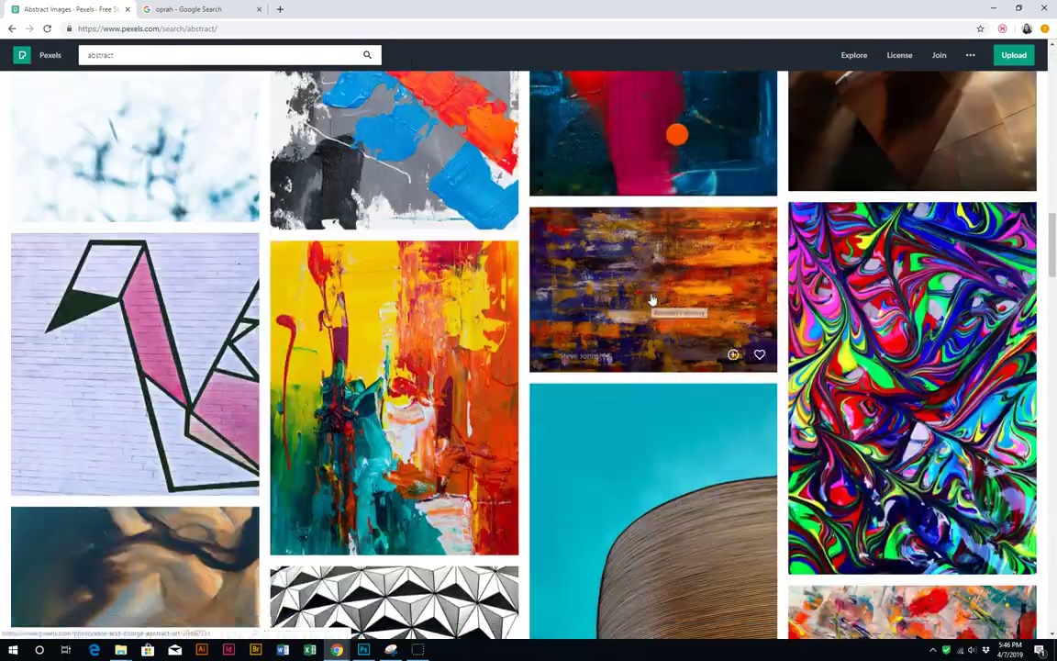
{"action": "scroll", "coordinate": [651, 300], "scroll_direction": "down", "scroll_amount": 3}
{"action": "scroll", "coordinate": [651, 301], "scroll_direction": "down", "scroll_amount": 1}
{"action": "scroll", "coordinate": [651, 301], "scroll_direction": "down", "scroll_amount": 2}
{"action": "scroll", "coordinate": [652, 301], "scroll_direction": "up", "scroll_amount": 1}
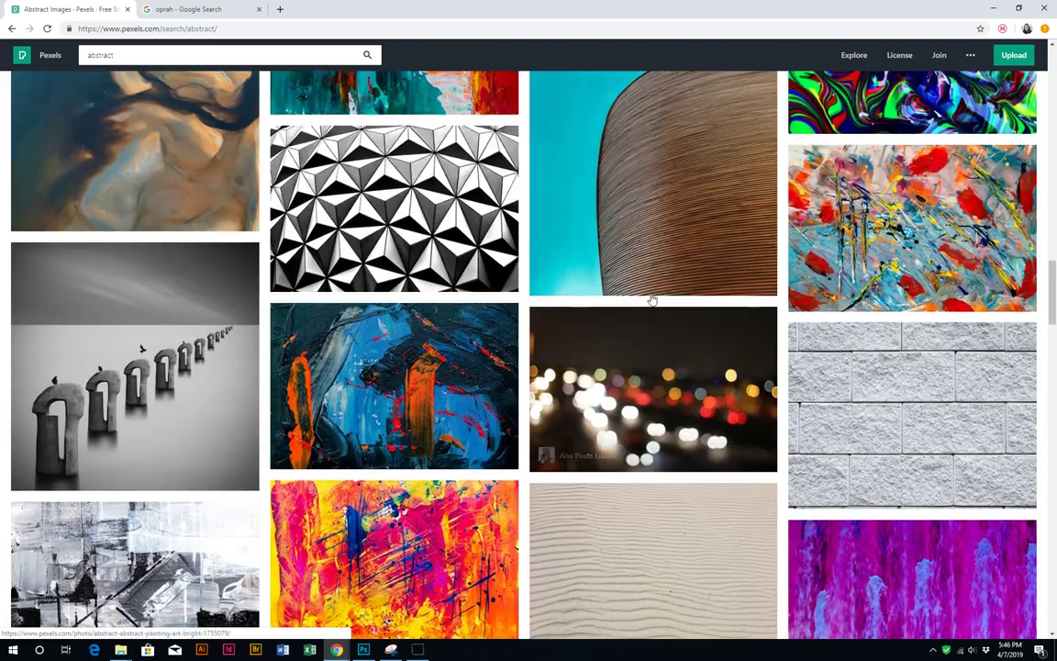
{"action": "left_click", "coordinate": [370, 218]}
{"action": "right_click", "coordinate": [619, 257]}
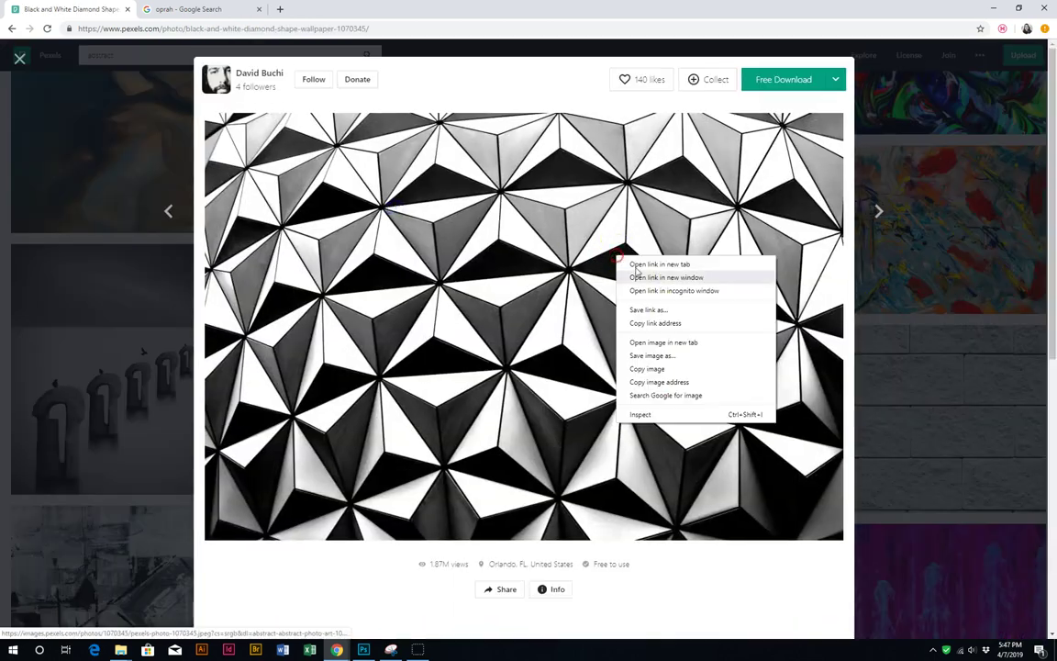
{"action": "left_click", "coordinate": [661, 369]}
Step: Paste the geometric photo above Shape 8 and clip it into that triangle
{"action": "left_click", "coordinate": [363, 649]}
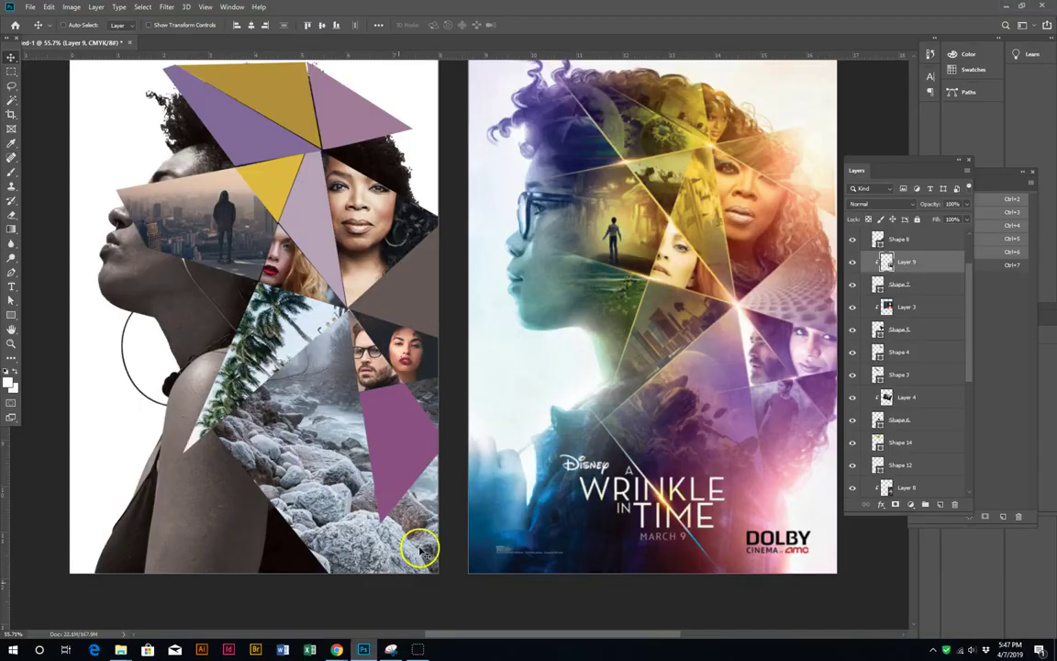
{"action": "right_click", "coordinate": [400, 418]}
{"action": "left_click", "coordinate": [366, 327]}
{"action": "right_click", "coordinate": [405, 290]}
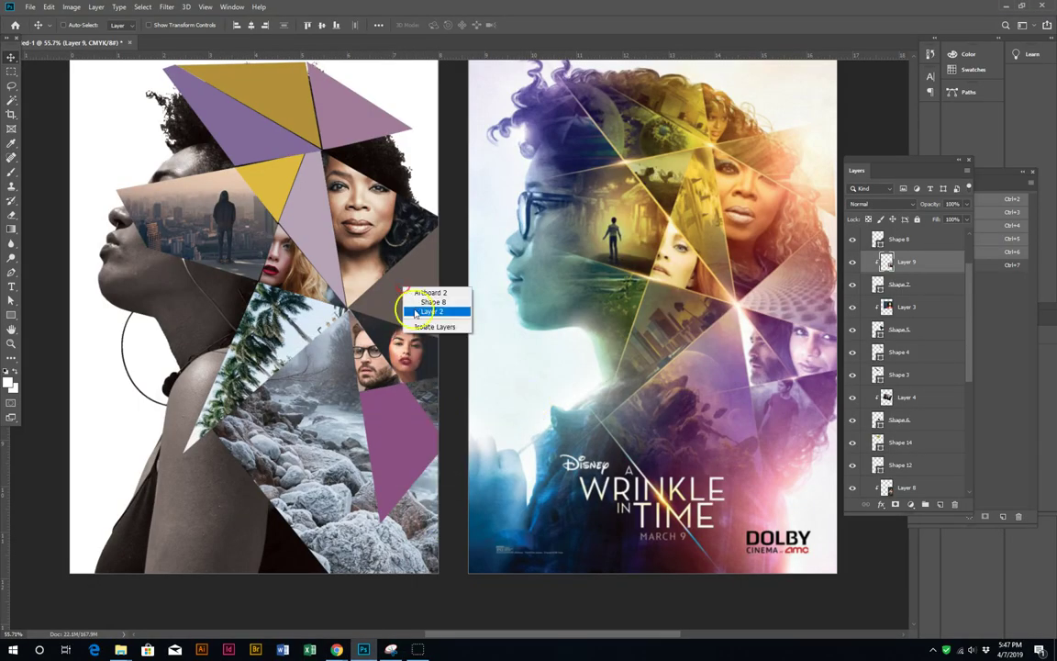
{"action": "left_click", "coordinate": [424, 301]}
{"action": "key", "text": "ctrl+v"}
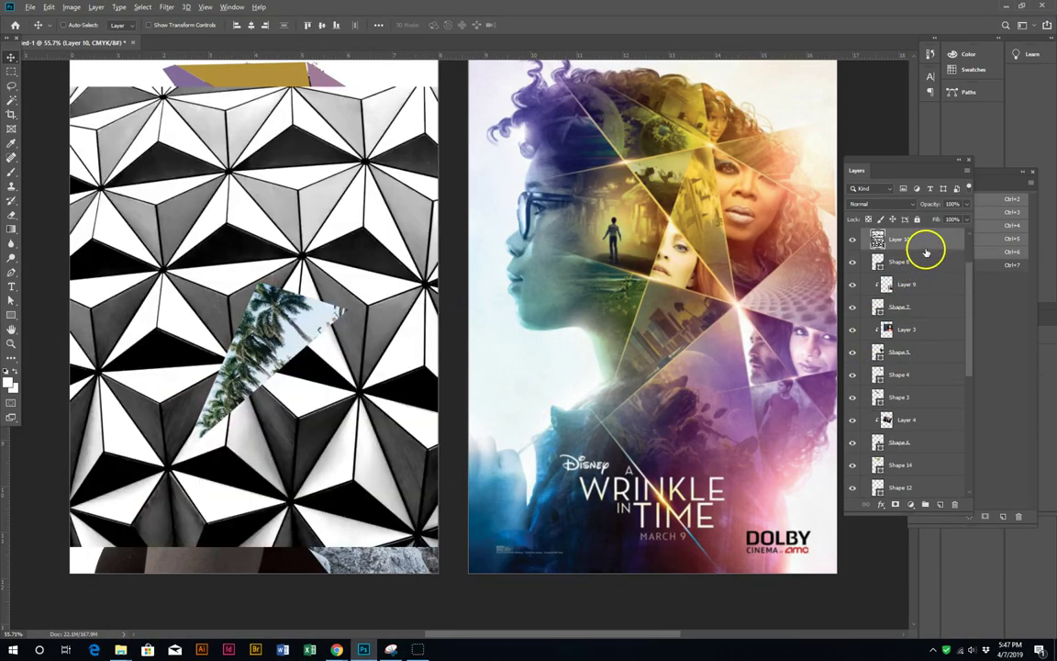
{"action": "key", "text": "ctrl+alt+g"}
Step: Scale the geometric photo to about 30% and reposition it inside the triangle
{"action": "key", "text": "ctrl+t"}
{"action": "mouse_move", "coordinate": [596, 544]}
{"action": "left_mouse_down"}
{"action": "mouse_move", "coordinate": [314, 346]}
{"action": "mouse_move", "coordinate": [149, 207]}
{"action": "mouse_move", "coordinate": [479, 283]}
{"action": "mouse_move", "coordinate": [248, 388]}
{"action": "mouse_move", "coordinate": [341, 297]}
{"action": "left_mouse_up"}
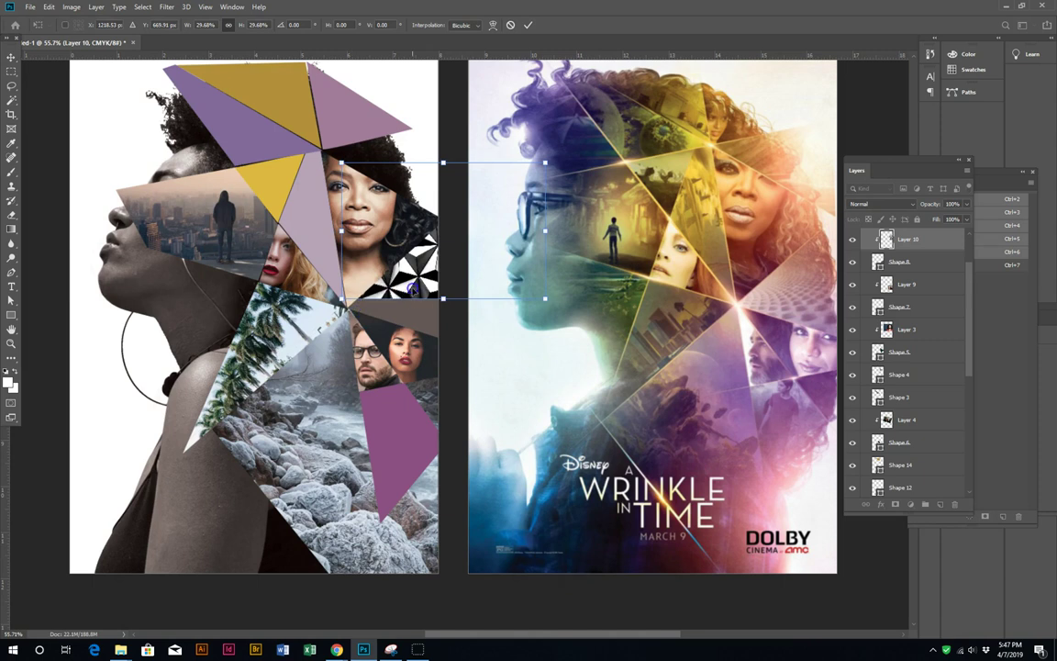
{"action": "left_click_drag", "start_coordinate": [413, 283], "coordinate": [401, 334]}
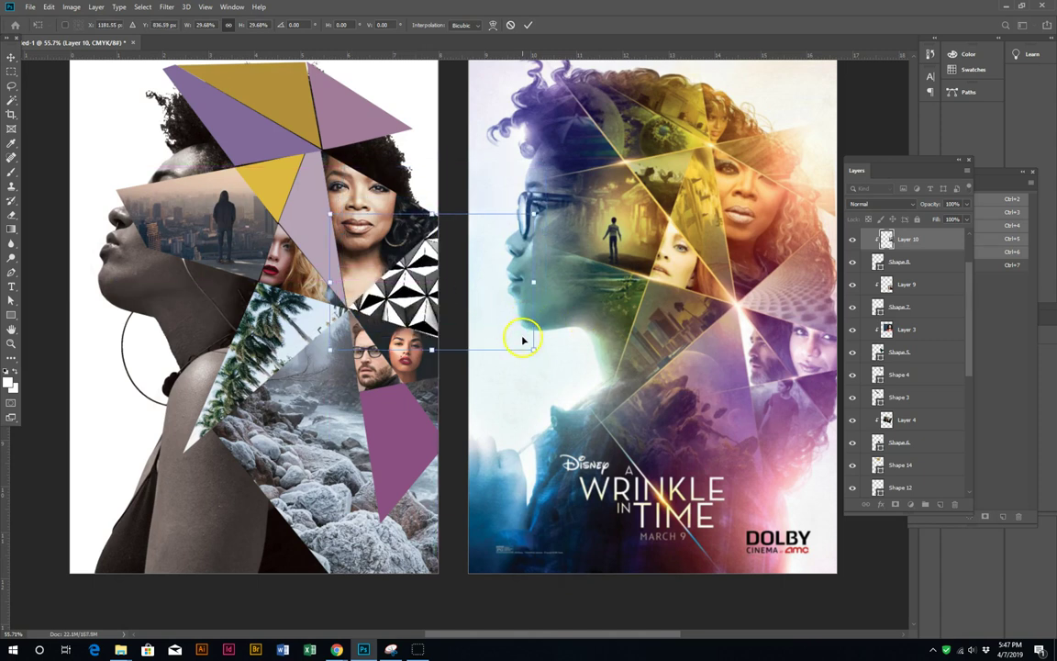
{"action": "left_click_drag", "start_coordinate": [544, 353], "coordinate": [519, 389]}
{"action": "key", "text": "Return"}
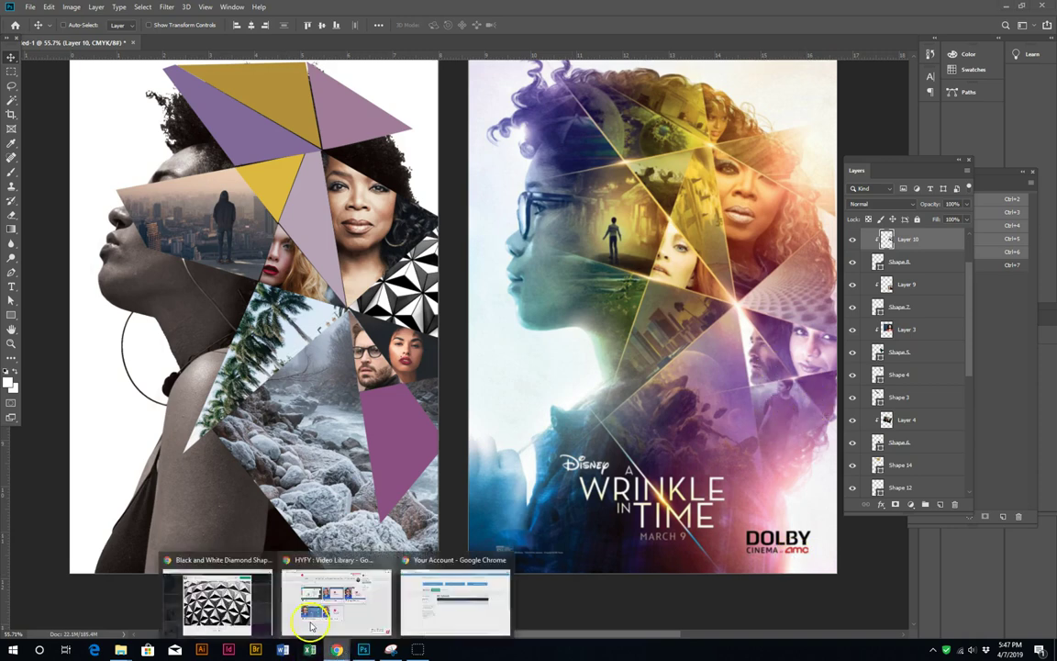
Step: Search Pexels for 'guy' photos and browse through the results
{"action": "mouse_move", "coordinate": [337, 650]}
{"action": "left_click", "coordinate": [224, 608]}
{"action": "left_click", "coordinate": [127, 69]}
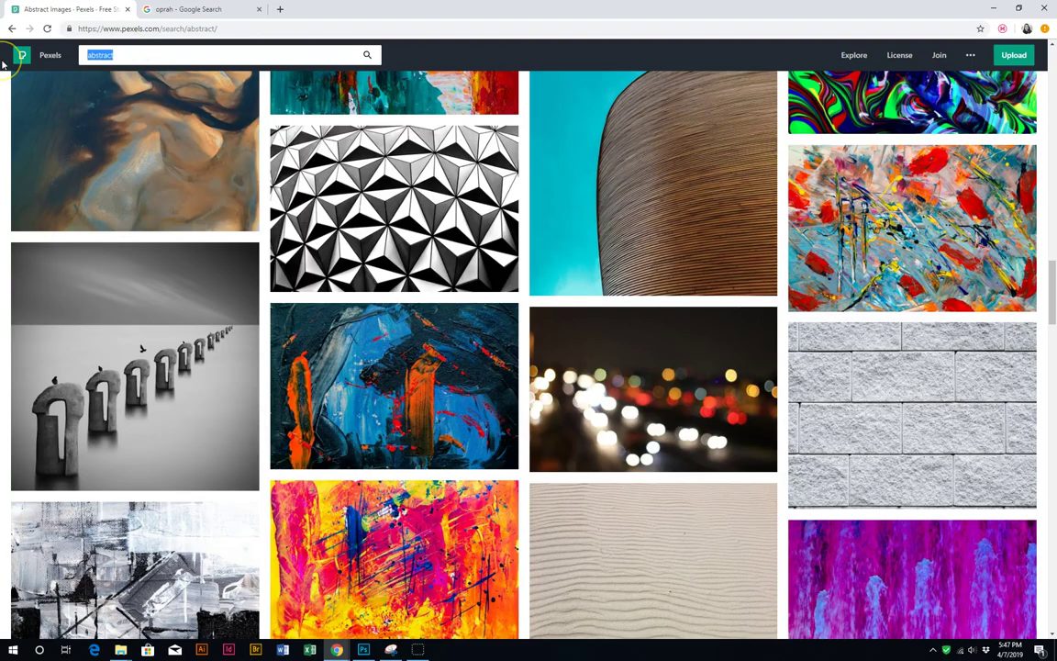
{"action": "type", "text": "guy"}
{"action": "key", "text": "Return"}
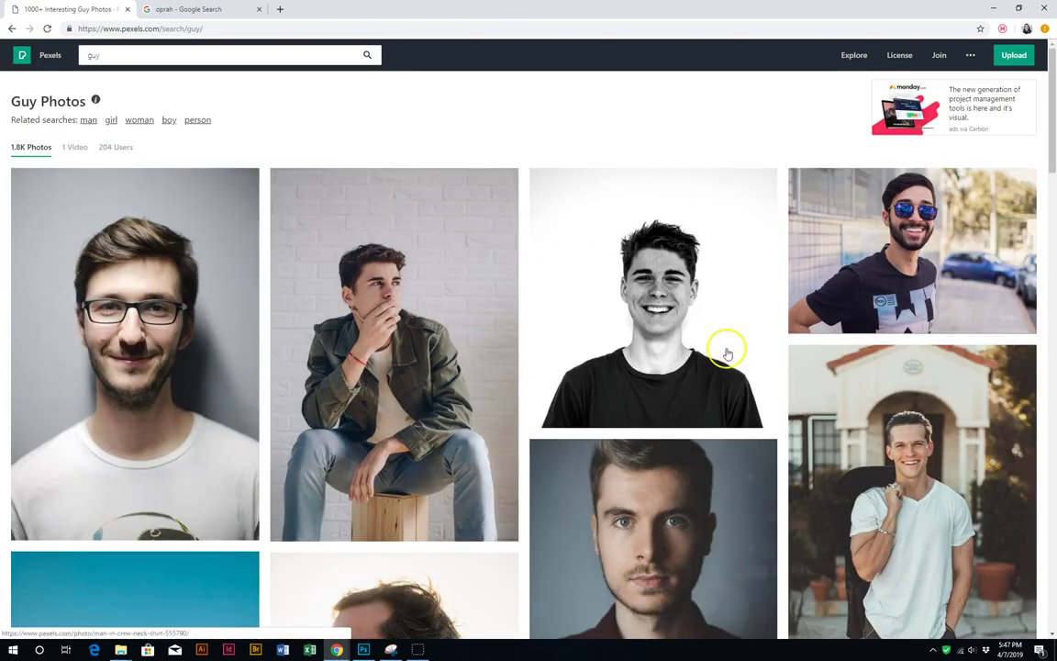
{"action": "scroll", "coordinate": [724, 349], "scroll_direction": "down", "scroll_amount": 4}
{"action": "scroll", "coordinate": [555, 351], "scroll_direction": "down", "scroll_amount": 3}
{"action": "scroll", "coordinate": [565, 340], "scroll_direction": "down", "scroll_amount": 2}
{"action": "scroll", "coordinate": [574, 326], "scroll_direction": "down", "scroll_amount": 1}
{"action": "scroll", "coordinate": [578, 318], "scroll_direction": "up", "scroll_amount": 2}
{"action": "scroll", "coordinate": [389, 165], "scroll_direction": "down", "scroll_amount": 2}
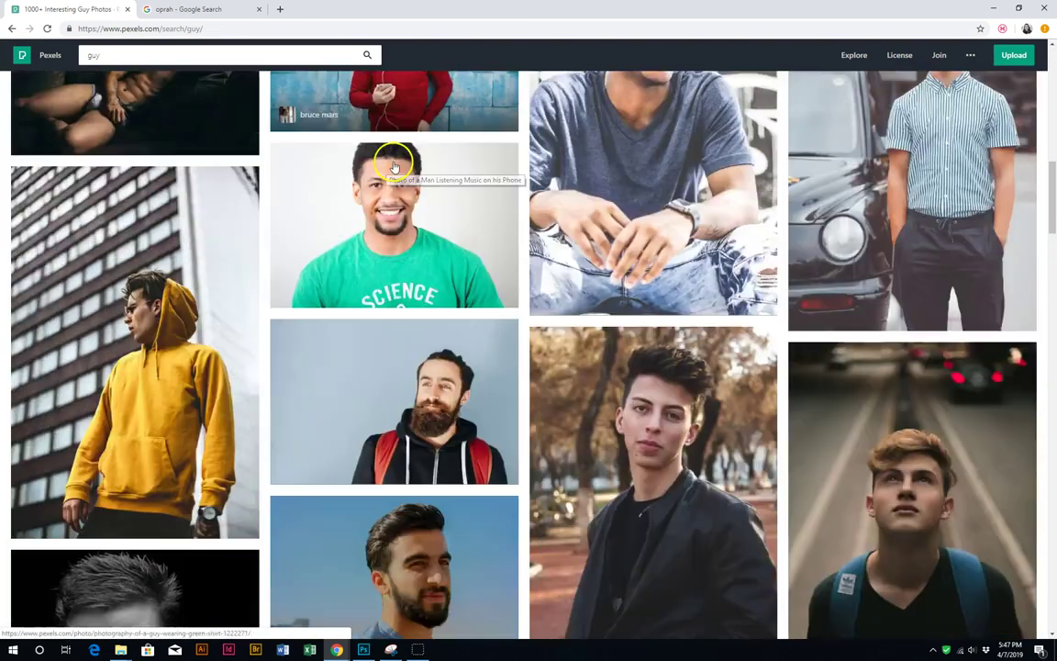
{"action": "scroll", "coordinate": [809, 284], "scroll_direction": "down", "scroll_amount": 5}
{"action": "scroll", "coordinate": [809, 287], "scroll_direction": "down", "scroll_amount": 2}
{"action": "scroll", "coordinate": [810, 288], "scroll_direction": "down", "scroll_amount": 1}
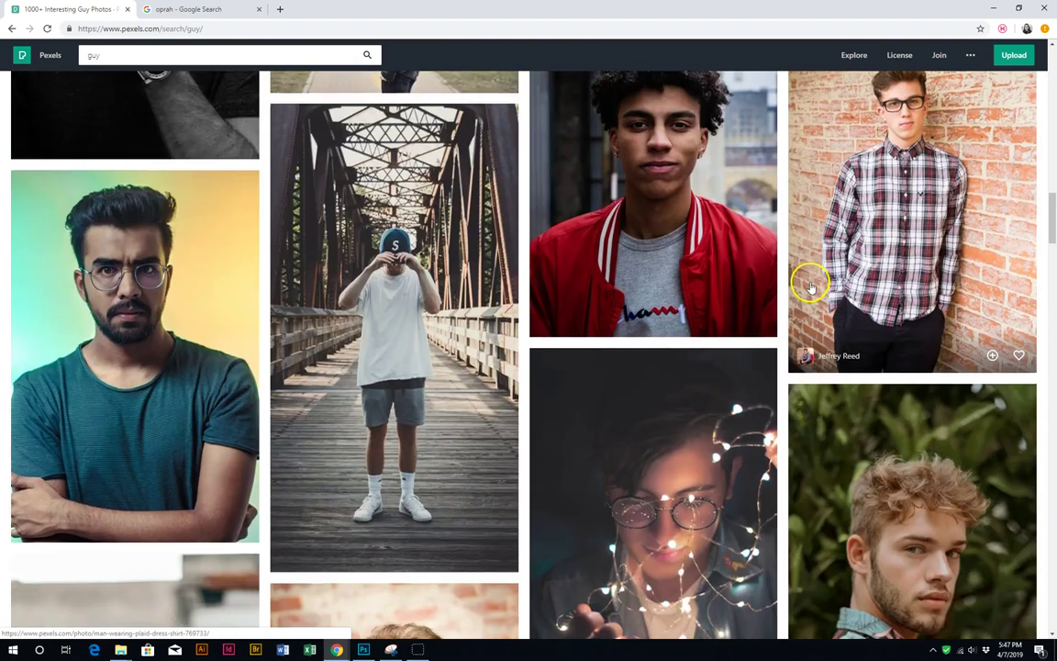
{"action": "scroll", "coordinate": [808, 288], "scroll_direction": "down", "scroll_amount": 3}
{"action": "scroll", "coordinate": [807, 287], "scroll_direction": "down", "scroll_amount": 4}
{"action": "scroll", "coordinate": [807, 287], "scroll_direction": "down", "scroll_amount": 4}
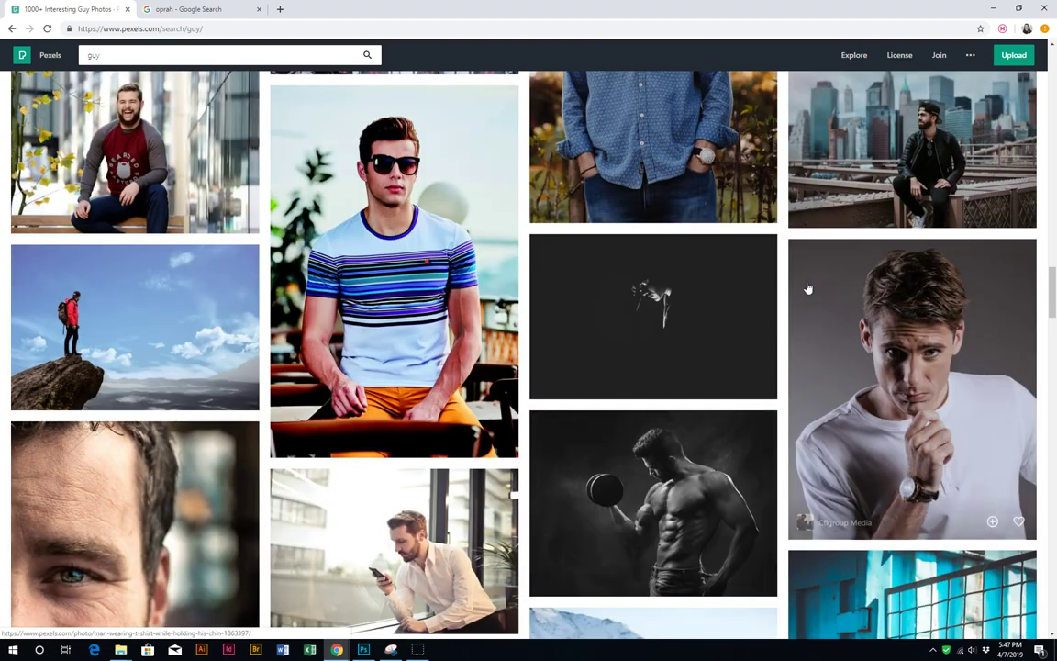
{"action": "scroll", "coordinate": [809, 288], "scroll_direction": "down", "scroll_amount": 3}
{"action": "scroll", "coordinate": [809, 288], "scroll_direction": "down", "scroll_amount": 3}
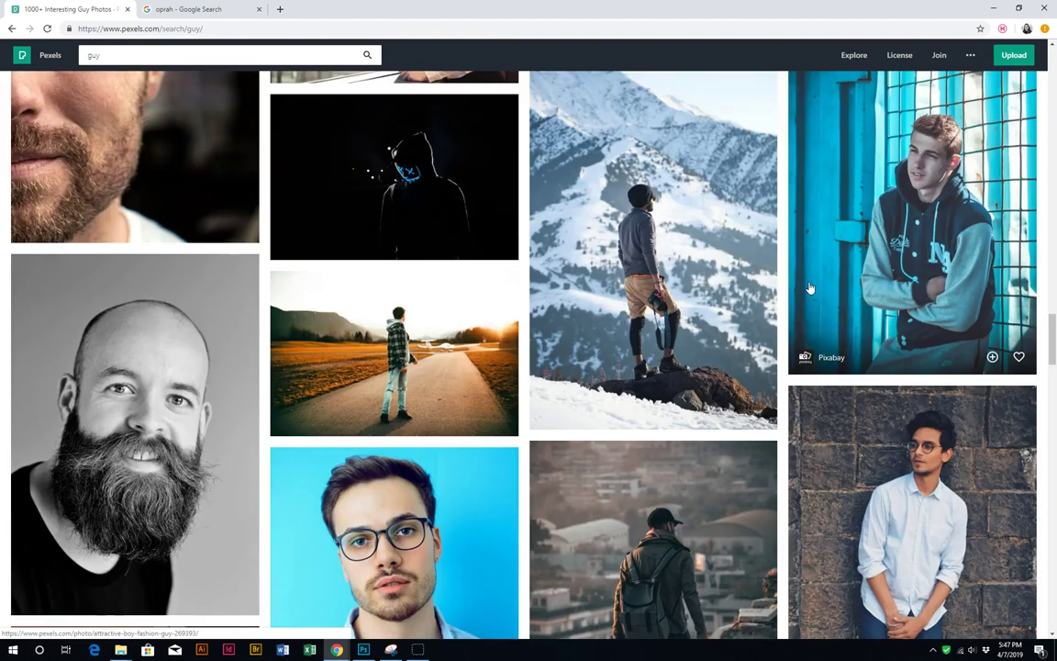
{"action": "scroll", "coordinate": [810, 288], "scroll_direction": "down", "scroll_amount": 2}
Step: Copy the man-on-road-at-sunset photo and select the Shape 12 layer in Photoshop
{"action": "left_click", "coordinate": [481, 147]}
{"action": "right_click", "coordinate": [576, 332]}
{"action": "left_click", "coordinate": [594, 441]}
{"action": "left_click", "coordinate": [365, 651]}
{"action": "right_click", "coordinate": [403, 415]}
{"action": "left_click", "coordinate": [426, 432]}
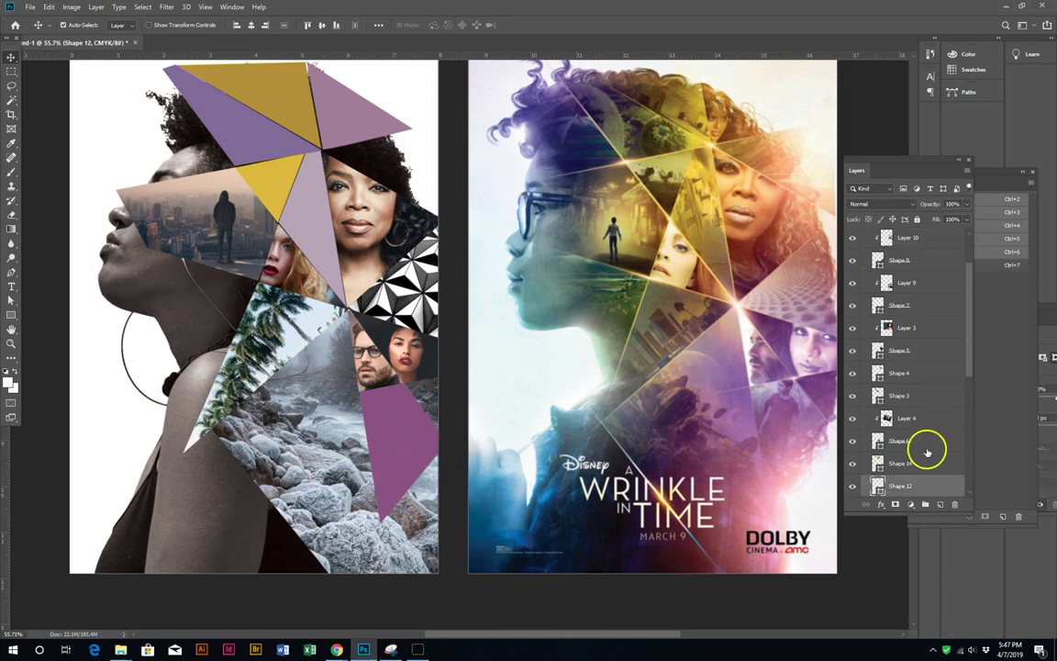
Step: Paste the road photo, clip it into Shape 12, and scale it to about 41%
{"action": "key", "text": "ctrl+v"}
{"action": "left_click", "coordinate": [933, 466], "text": "alt"}
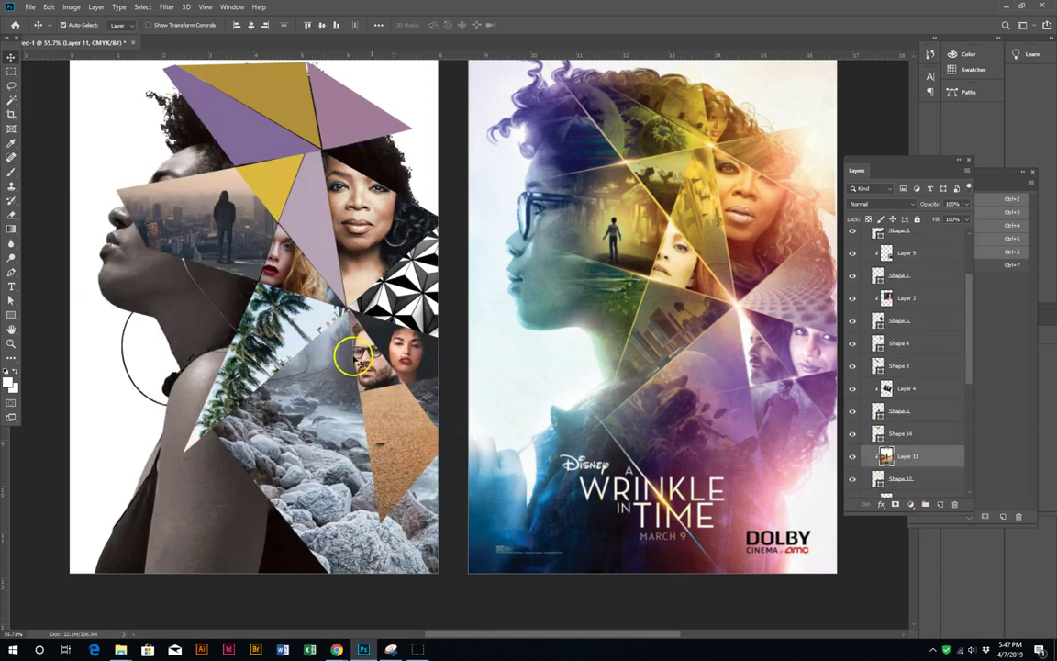
{"action": "key", "text": "ctrl+t"}
{"action": "mouse_move", "coordinate": [578, 549]}
{"action": "left_mouse_down"}
{"action": "mouse_move", "coordinate": [474, 476]}
{"action": "mouse_move", "coordinate": [470, 508]}
{"action": "left_mouse_up"}
{"action": "double_click", "coordinate": [505, 493]}
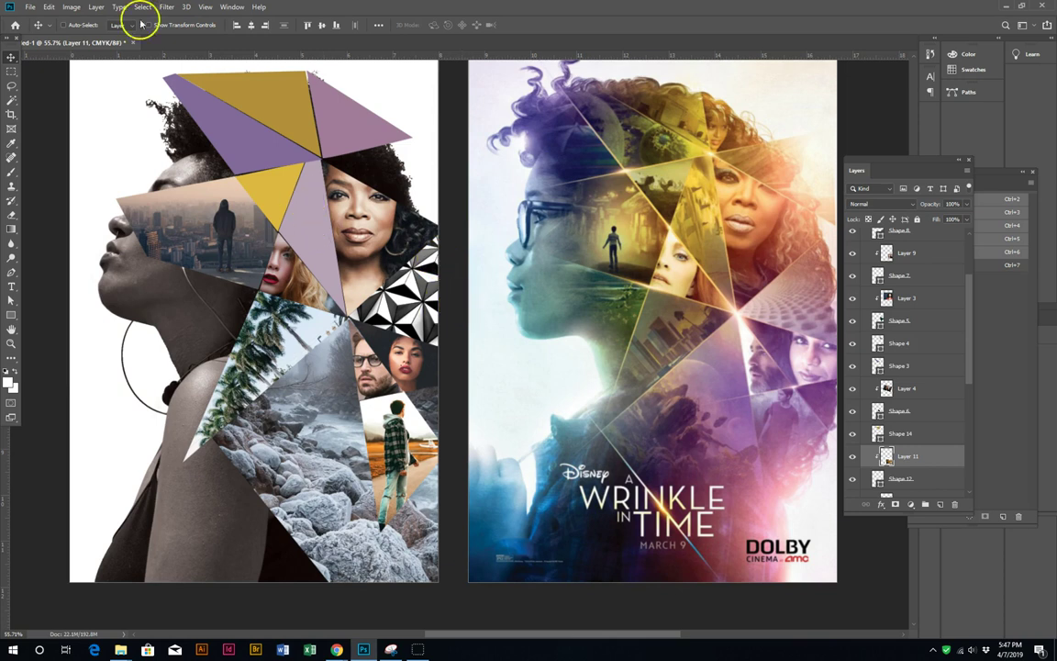
{"action": "left_click", "coordinate": [29, 8]}
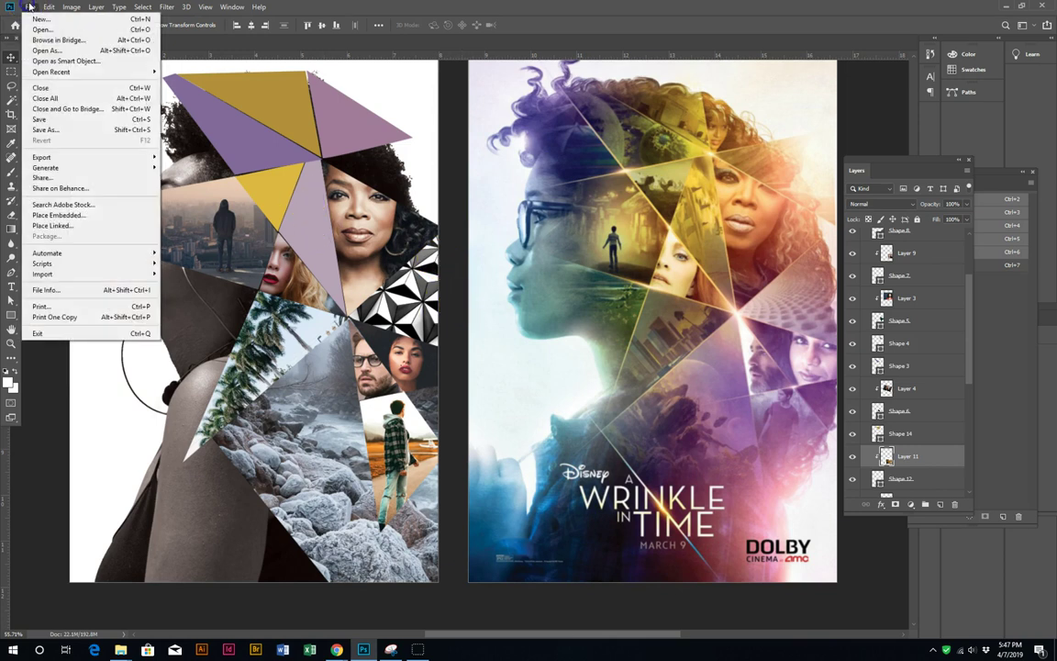
Step: Save the poster as movieposter with Photoshop (*.PSD) format into Pictures
{"action": "left_click", "coordinate": [55, 131]}
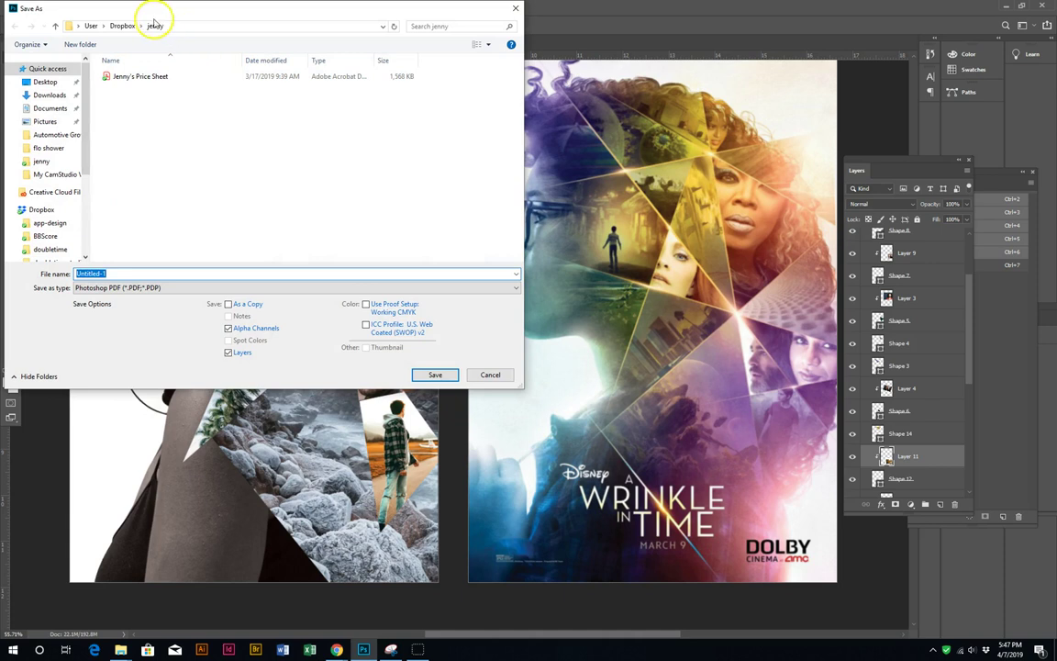
{"action": "left_click", "coordinate": [46, 121]}
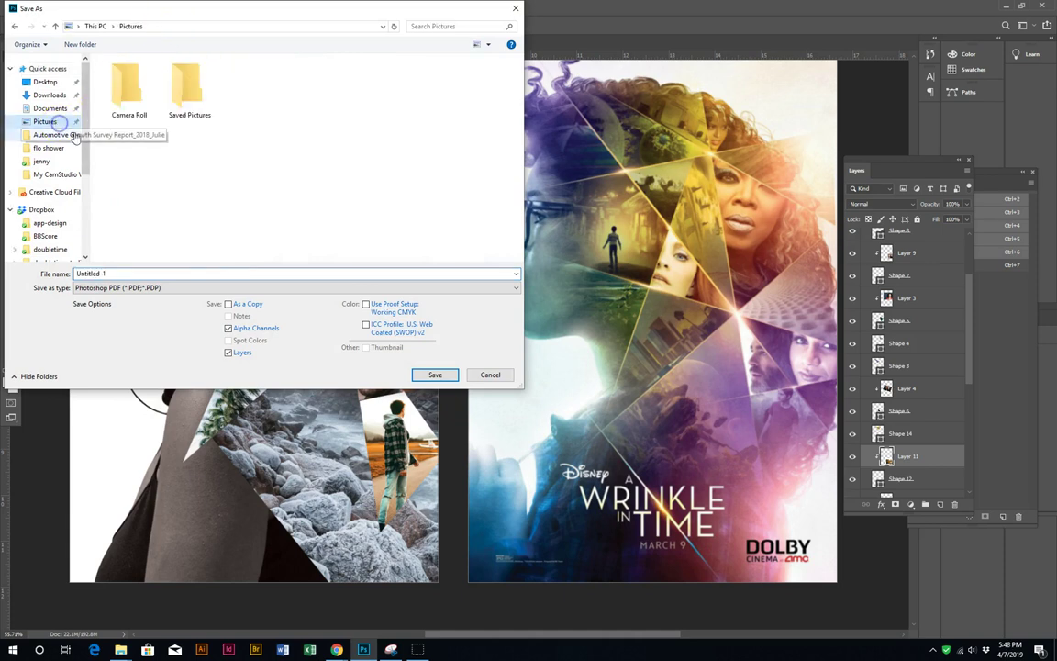
{"action": "left_click", "coordinate": [152, 287]}
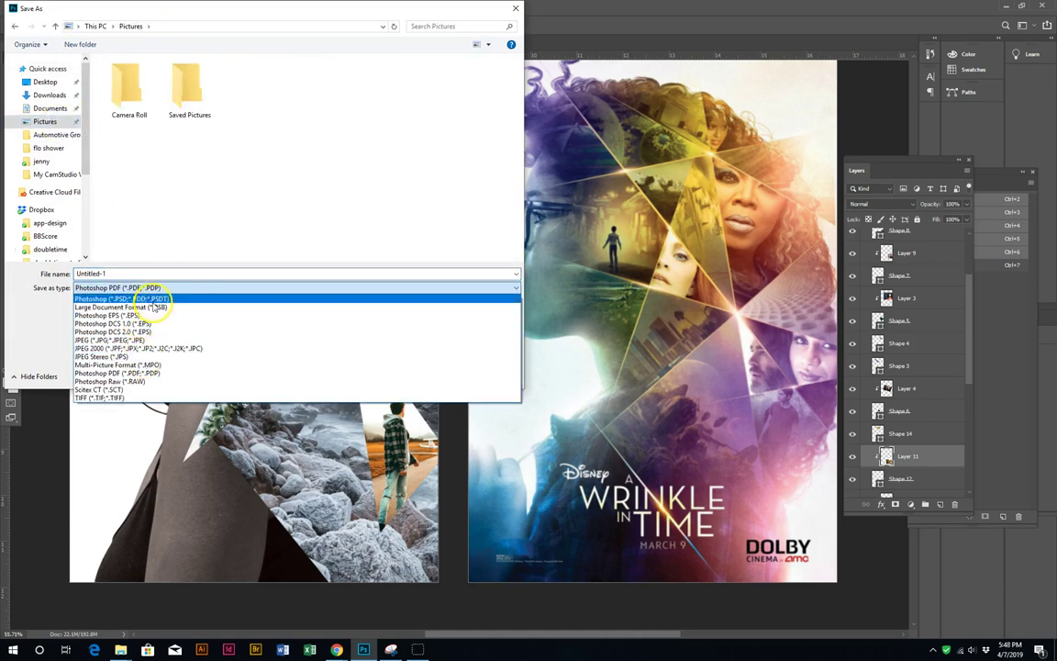
{"action": "left_click", "coordinate": [146, 298]}
{"action": "left_click", "coordinate": [109, 272]}
{"action": "type", "text": "movieposter"}
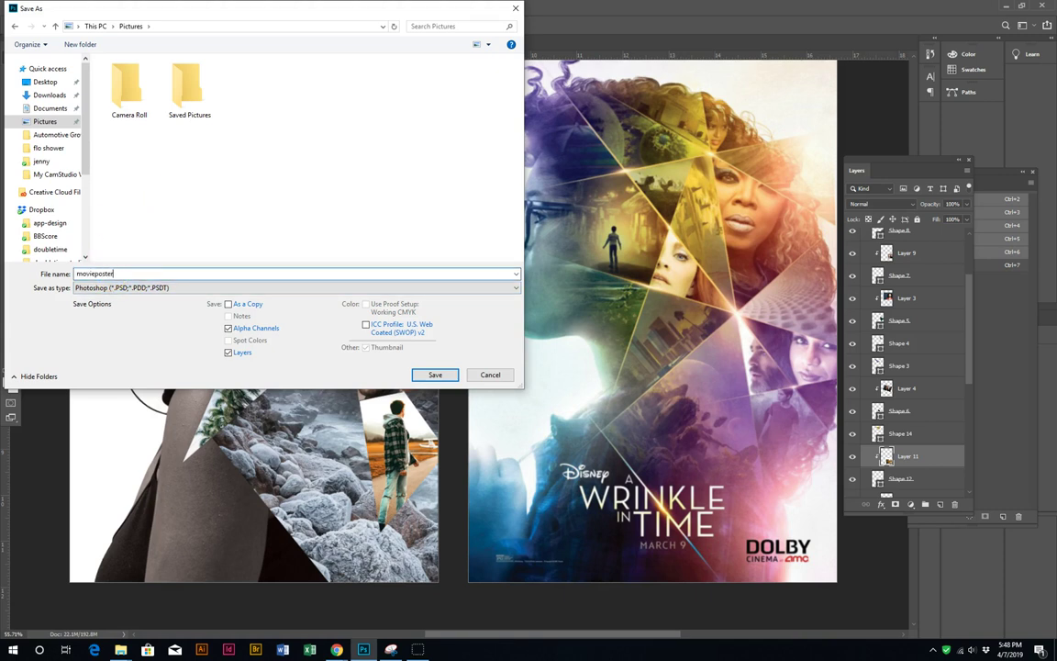
{"action": "key", "text": "Return"}
{"action": "key", "text": "Return"}
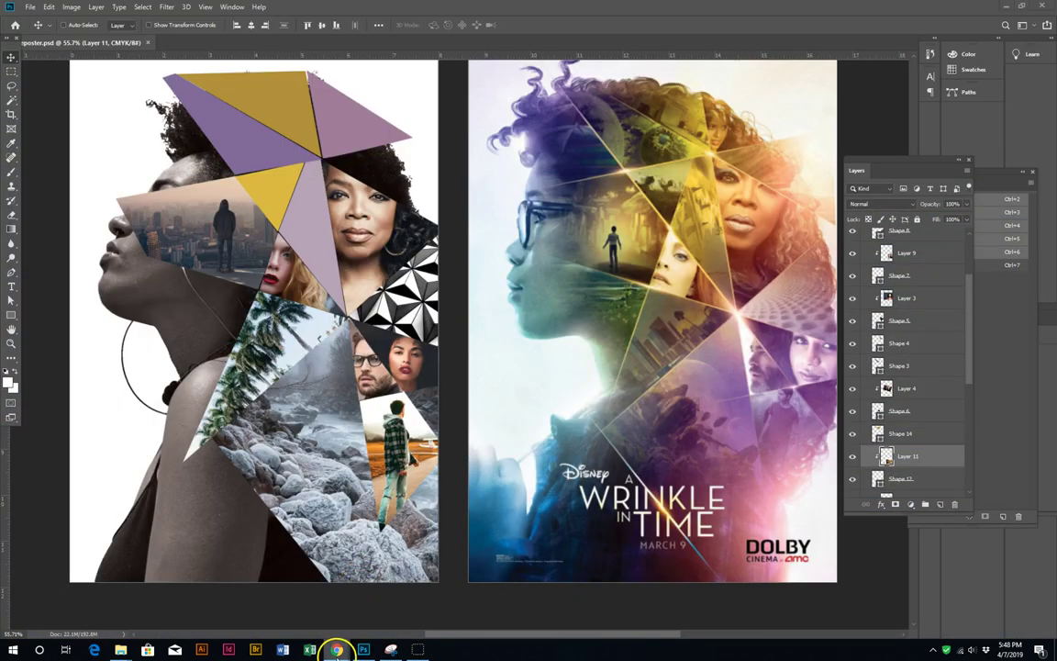
{"action": "left_click", "coordinate": [337, 651]}
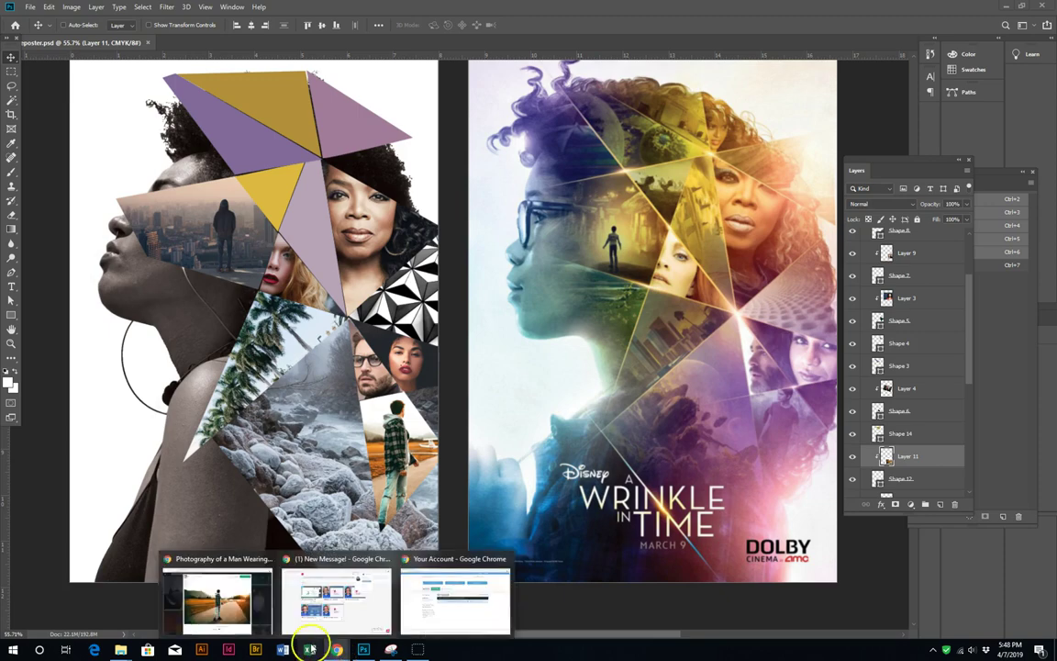
Step: Close the open Pexels photo and rerun the search for city photos
{"action": "left_click", "coordinate": [236, 620]}
{"action": "left_click", "coordinate": [123, 354]}
{"action": "left_click", "coordinate": [83, 63]}
{"action": "key", "text": "Return"}
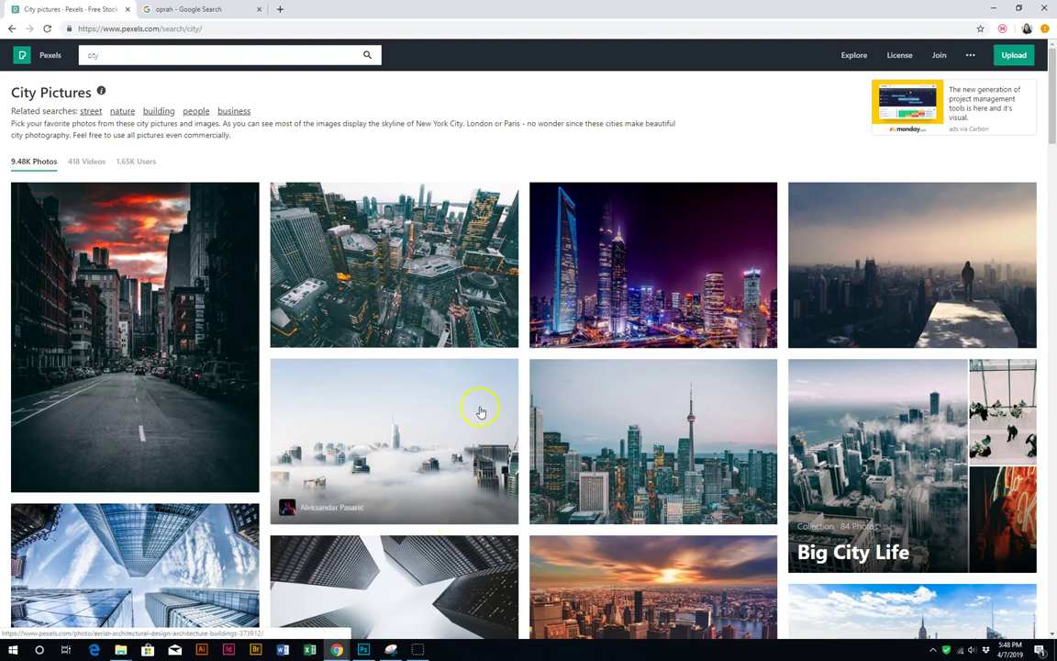
Step: Scroll the city results and copy the orange sunset skyline photo
{"action": "scroll", "coordinate": [595, 296], "scroll_direction": "down", "scroll_amount": 8}
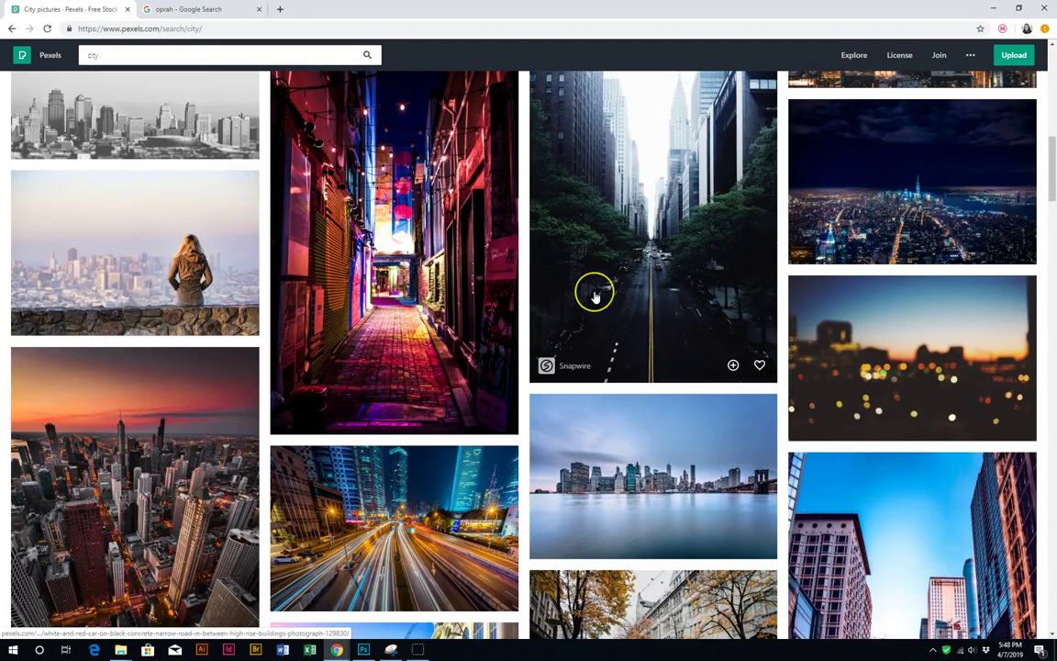
{"action": "scroll", "coordinate": [595, 295], "scroll_direction": "down", "scroll_amount": 2}
{"action": "scroll", "coordinate": [594, 295], "scroll_direction": "down", "scroll_amount": 2}
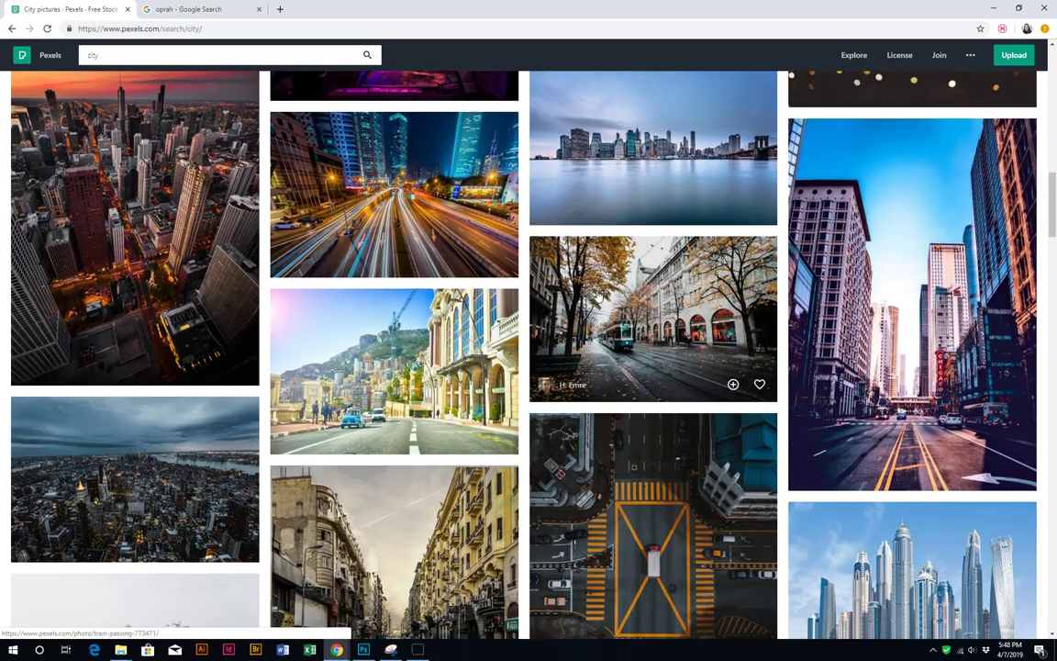
{"action": "scroll", "coordinate": [596, 295], "scroll_direction": "down", "scroll_amount": 2}
{"action": "scroll", "coordinate": [596, 296], "scroll_direction": "down", "scroll_amount": 2}
{"action": "scroll", "coordinate": [596, 295], "scroll_direction": "down", "scroll_amount": 2}
{"action": "scroll", "coordinate": [598, 295], "scroll_direction": "down", "scroll_amount": 2}
{"action": "scroll", "coordinate": [598, 296], "scroll_direction": "down", "scroll_amount": 1}
{"action": "scroll", "coordinate": [599, 296], "scroll_direction": "down", "scroll_amount": 2}
{"action": "scroll", "coordinate": [598, 295], "scroll_direction": "down", "scroll_amount": 1}
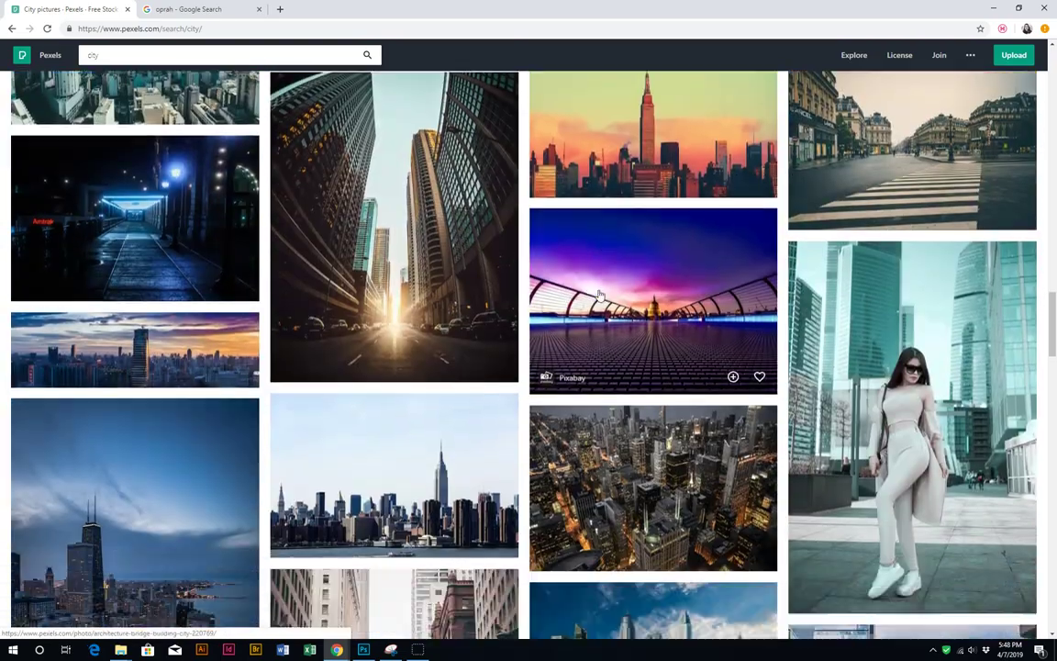
{"action": "scroll", "coordinate": [600, 296], "scroll_direction": "down", "scroll_amount": 5}
{"action": "scroll", "coordinate": [598, 295], "scroll_direction": "up", "scroll_amount": 1}
{"action": "scroll", "coordinate": [600, 295], "scroll_direction": "down", "scroll_amount": 3}
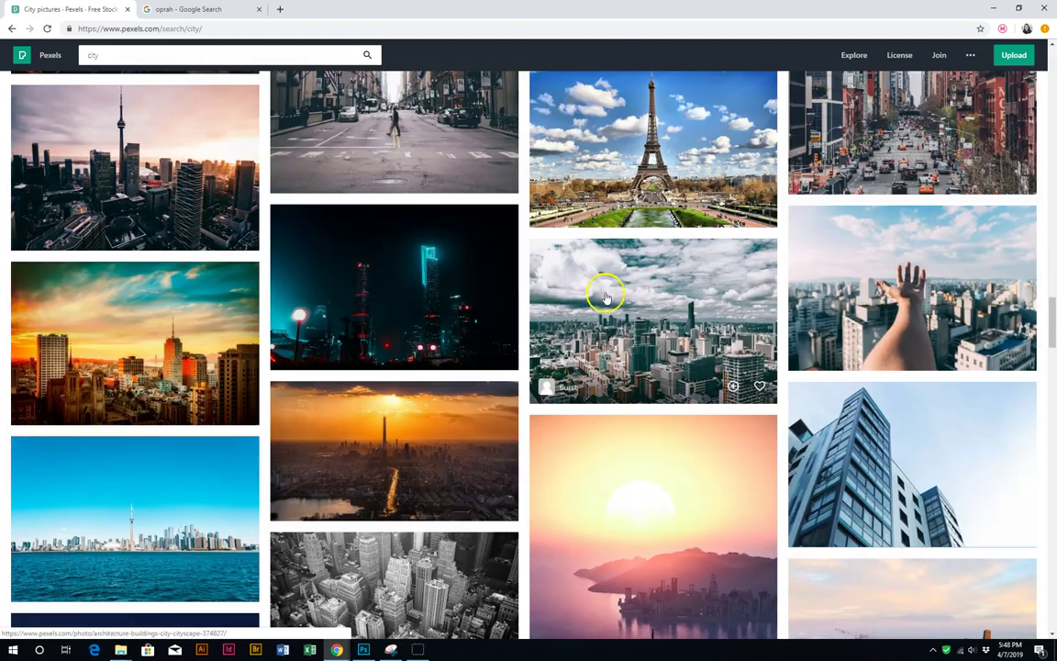
{"action": "scroll", "coordinate": [604, 297], "scroll_direction": "down", "scroll_amount": 2}
{"action": "scroll", "coordinate": [605, 298], "scroll_direction": "down", "scroll_amount": 3}
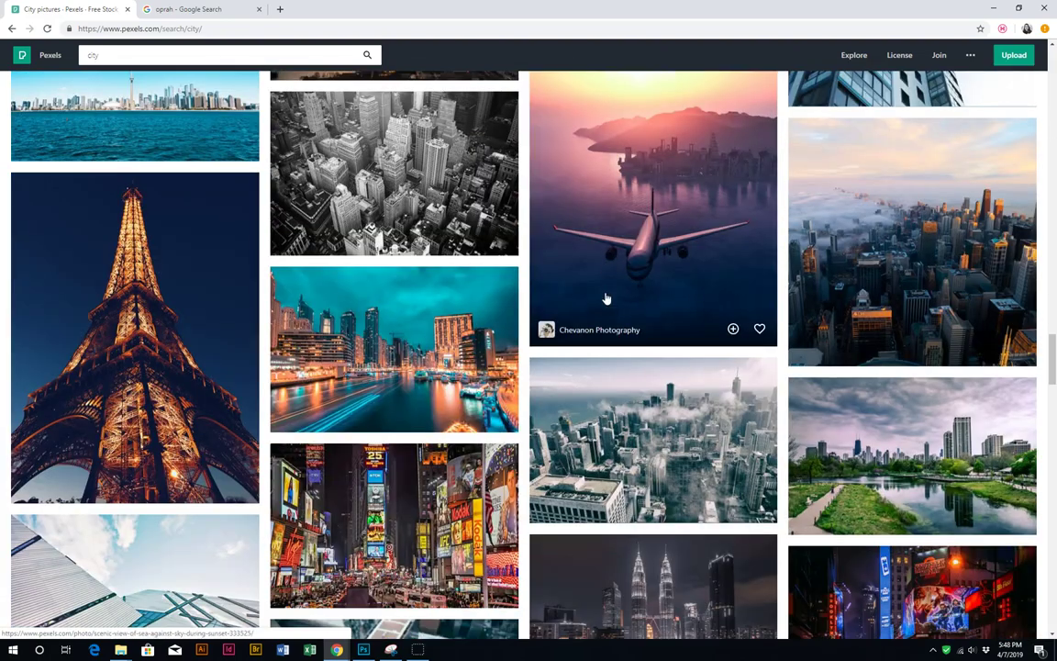
{"action": "scroll", "coordinate": [605, 298], "scroll_direction": "down", "scroll_amount": 2}
{"action": "scroll", "coordinate": [606, 298], "scroll_direction": "down", "scroll_amount": 2}
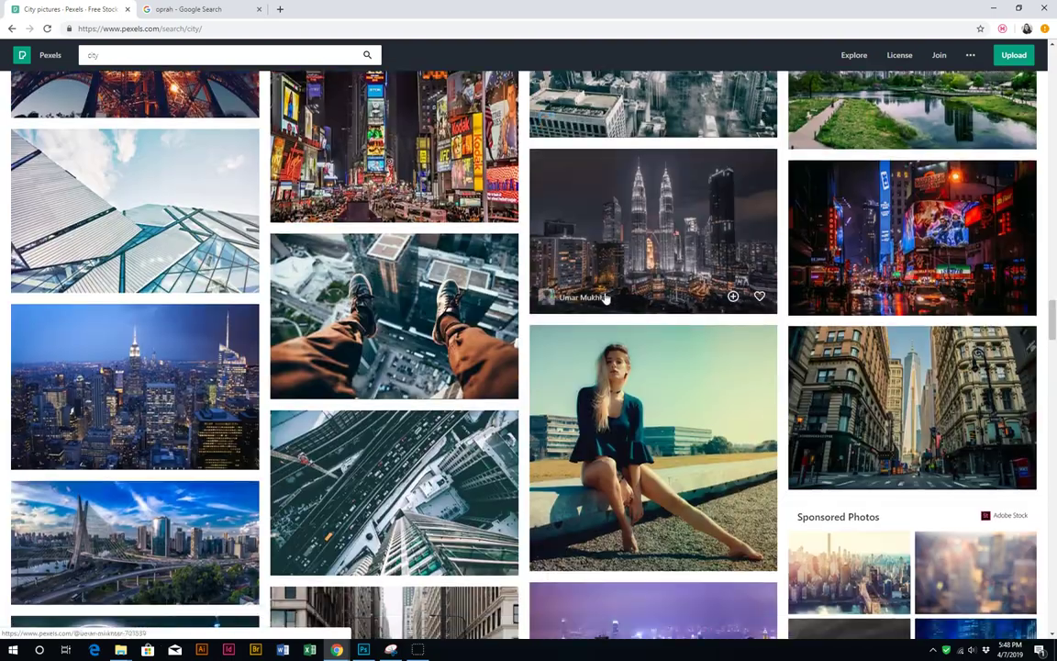
{"action": "scroll", "coordinate": [606, 298], "scroll_direction": "down", "scroll_amount": 2}
{"action": "scroll", "coordinate": [605, 298], "scroll_direction": "down", "scroll_amount": 2}
{"action": "scroll", "coordinate": [604, 299], "scroll_direction": "down", "scroll_amount": 2}
{"action": "scroll", "coordinate": [604, 298], "scroll_direction": "down", "scroll_amount": 1}
{"action": "scroll", "coordinate": [605, 299], "scroll_direction": "down", "scroll_amount": 3}
{"action": "scroll", "coordinate": [605, 298], "scroll_direction": "down", "scroll_amount": 2}
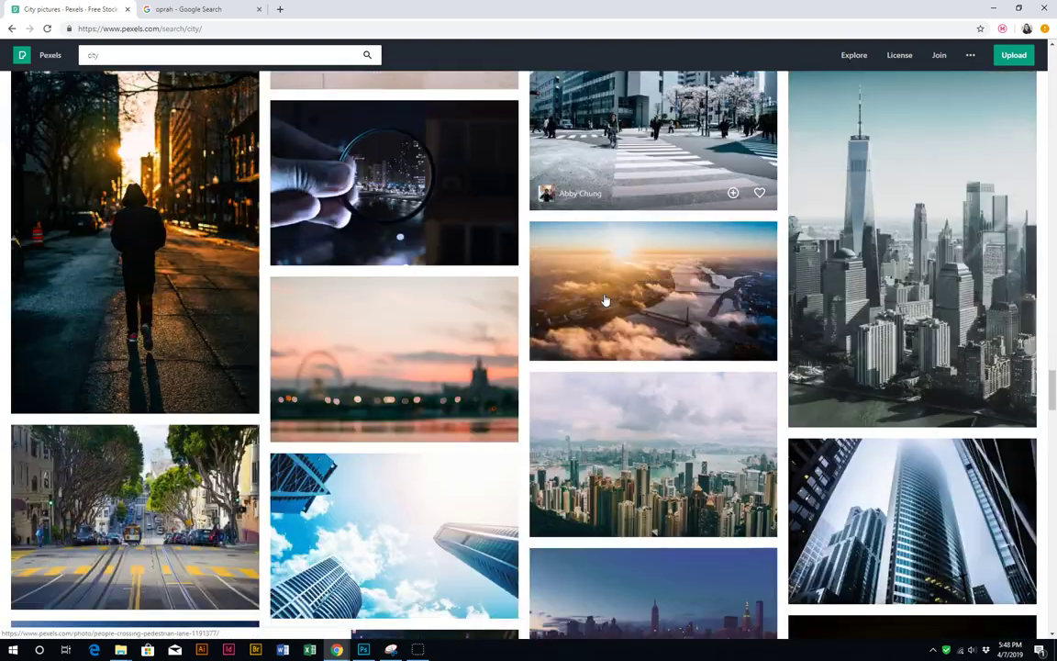
{"action": "scroll", "coordinate": [605, 298], "scroll_direction": "down", "scroll_amount": 3}
{"action": "left_click", "coordinate": [605, 305]}
{"action": "scroll", "coordinate": [605, 304], "scroll_direction": "down", "scroll_amount": 2}
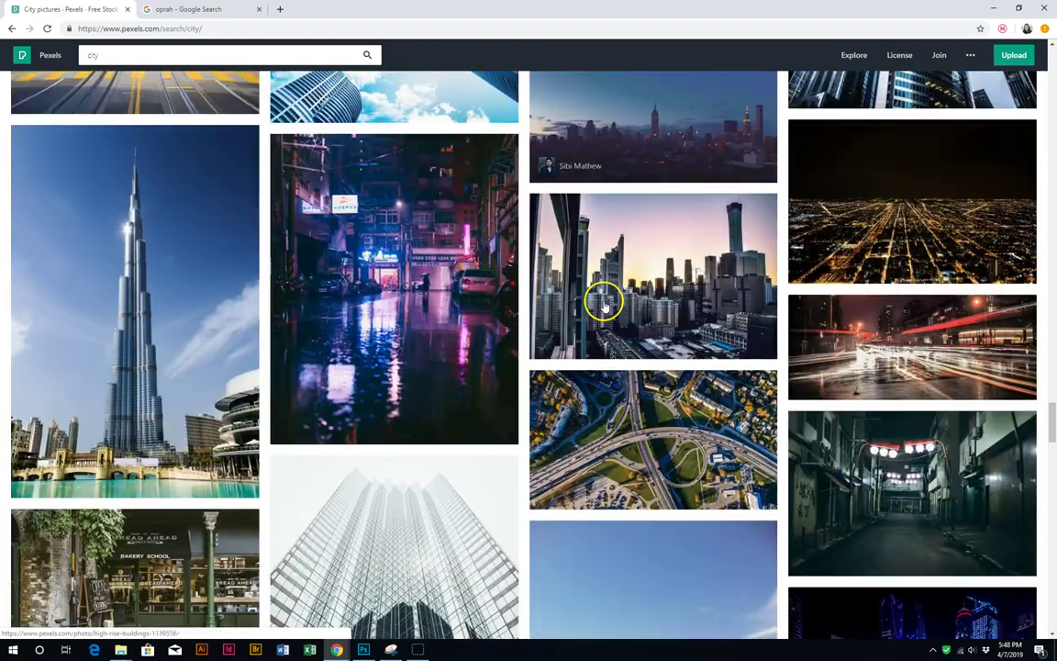
{"action": "scroll", "coordinate": [606, 307], "scroll_direction": "down", "scroll_amount": 3}
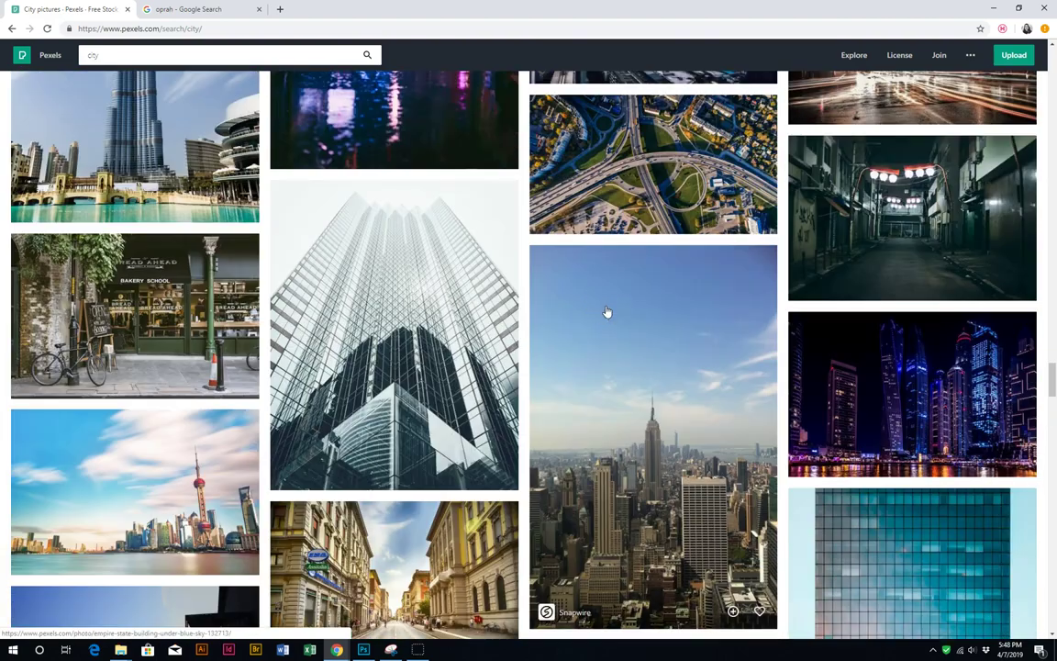
{"action": "scroll", "coordinate": [605, 312], "scroll_direction": "down", "scroll_amount": 4}
{"action": "right_click", "coordinate": [693, 321]}
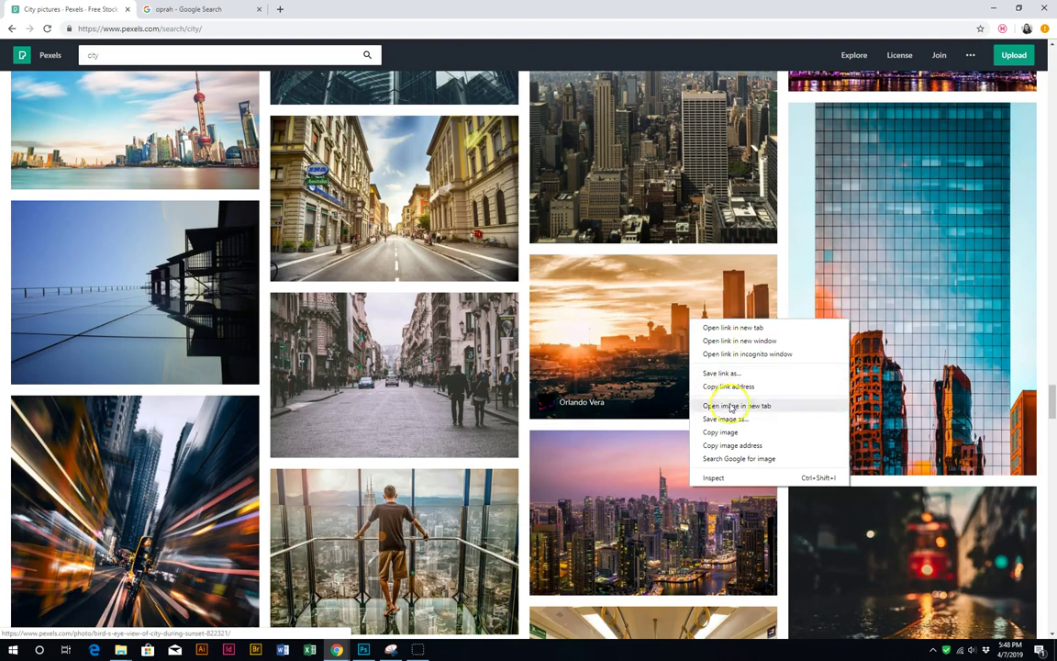
{"action": "left_click", "coordinate": [720, 431]}
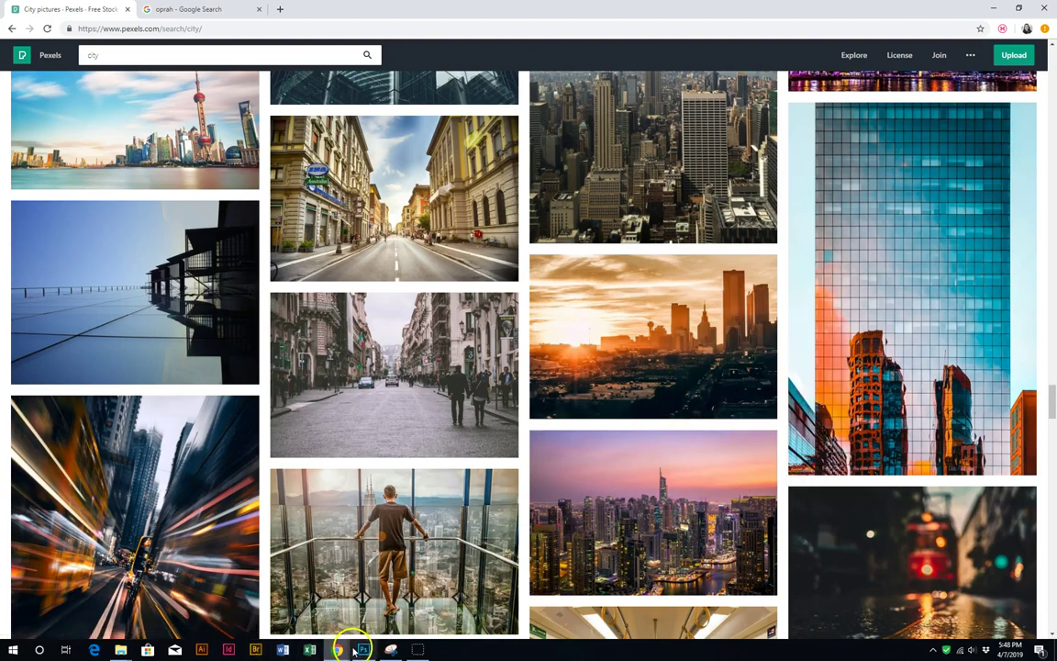
{"action": "left_click", "coordinate": [356, 650]}
Step: Paste the sunset skyline above Shape 14, clip it, and move it up into the top triangle
{"action": "right_click", "coordinate": [337, 114]}
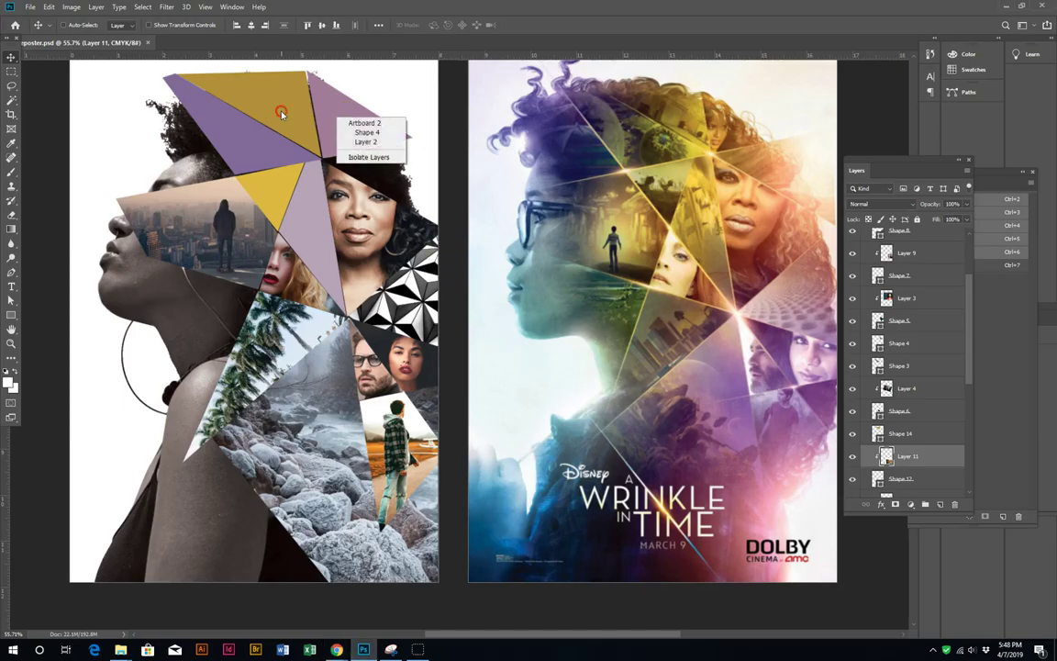
{"action": "right_click", "coordinate": [282, 111]}
{"action": "left_click", "coordinate": [312, 127]}
{"action": "key", "text": "ctrl+v"}
{"action": "key", "text": "ctrl+alt+g"}
{"action": "left_click_drag", "start_coordinate": [279, 206], "coordinate": [293, 124]}
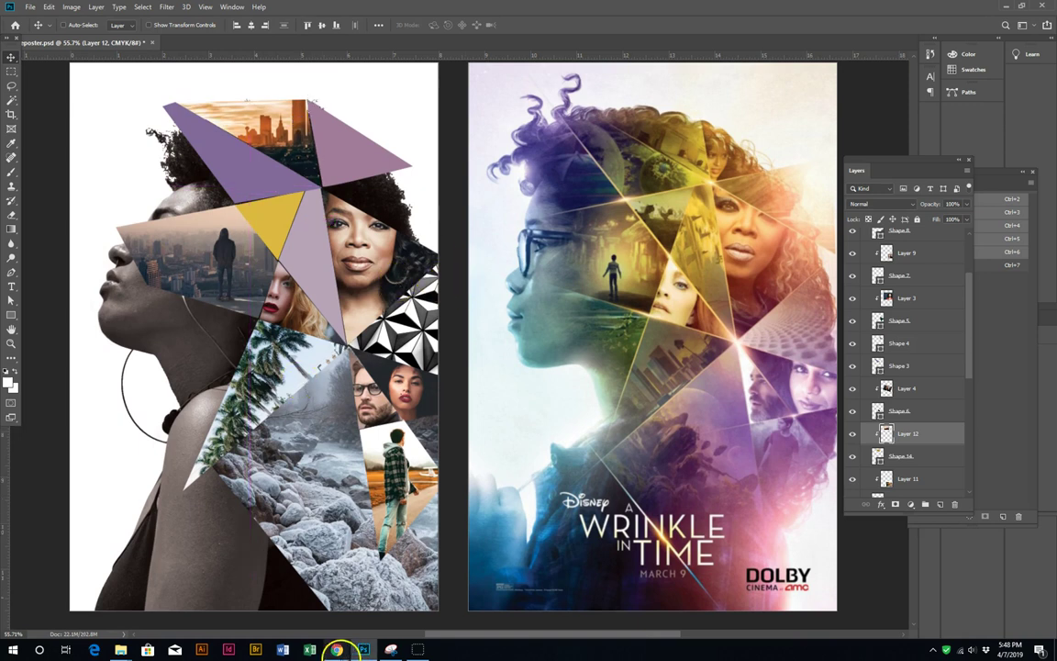
Step: Return to the Pexels city results and replace the query with an industrial search
{"action": "left_click", "coordinate": [214, 594]}
{"action": "scroll", "coordinate": [436, 384], "scroll_direction": "up", "scroll_amount": 5}
{"action": "scroll", "coordinate": [459, 404], "scroll_direction": "up", "scroll_amount": 5}
{"action": "scroll", "coordinate": [475, 418], "scroll_direction": "up", "scroll_amount": 5}
{"action": "scroll", "coordinate": [736, 483], "scroll_direction": "up", "scroll_amount": 5}
{"action": "scroll", "coordinate": [397, 449], "scroll_direction": "up", "scroll_amount": 5}
{"action": "scroll", "coordinate": [385, 449], "scroll_direction": "up", "scroll_amount": 5}
{"action": "scroll", "coordinate": [367, 450], "scroll_direction": "up", "scroll_amount": 5}
{"action": "scroll", "coordinate": [335, 445], "scroll_direction": "up", "scroll_amount": 5}
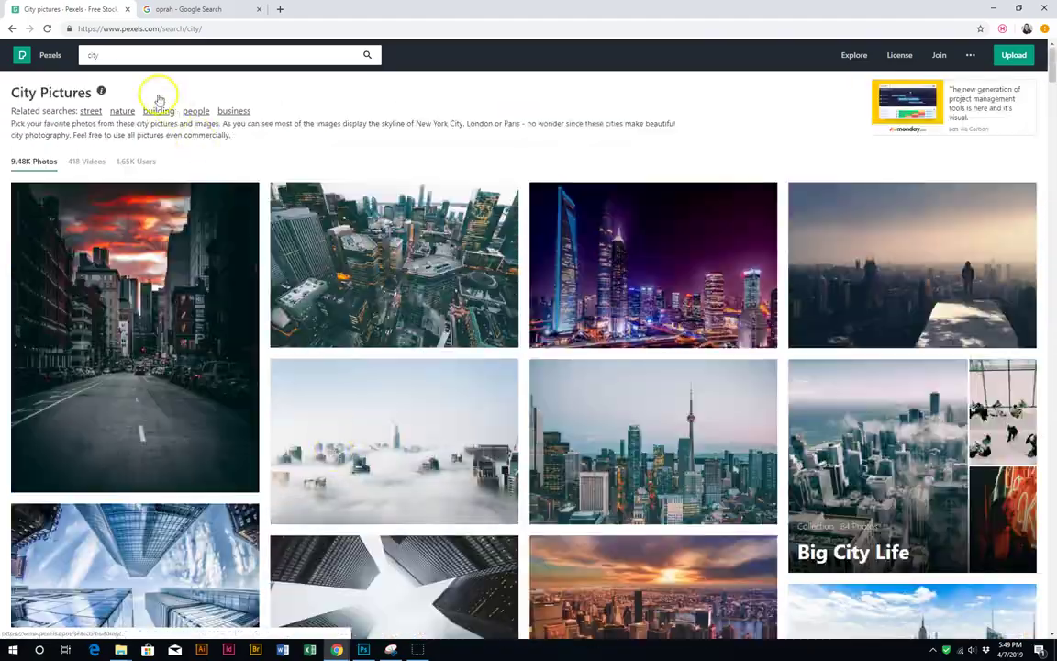
{"action": "double_click", "coordinate": [93, 55]}
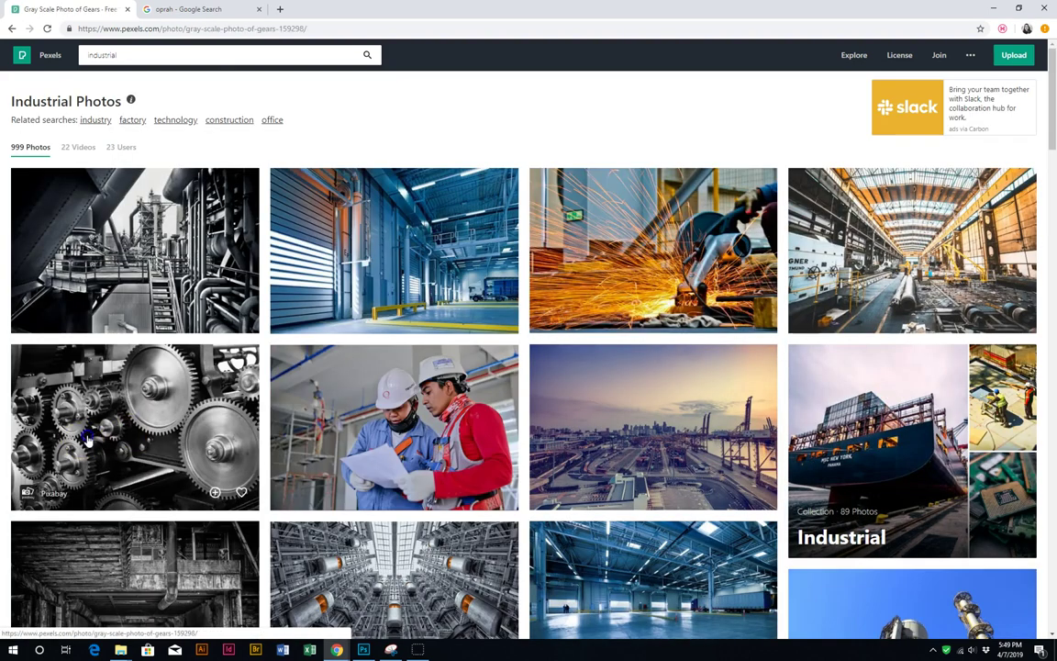
Step: Copy the grayscale gears photo from the industrial results for the poster
{"action": "left_click", "coordinate": [112, 392]}
{"action": "right_click", "coordinate": [498, 256]}
{"action": "left_click", "coordinate": [356, 611]}
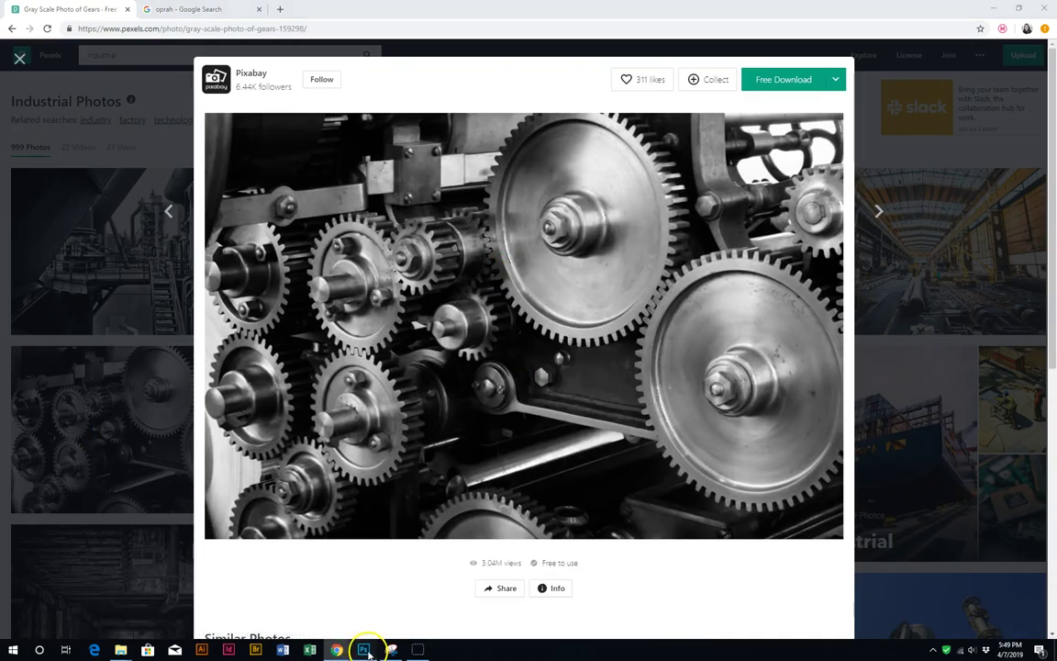
{"action": "left_click", "coordinate": [363, 649]}
{"action": "right_click", "coordinate": [247, 168]}
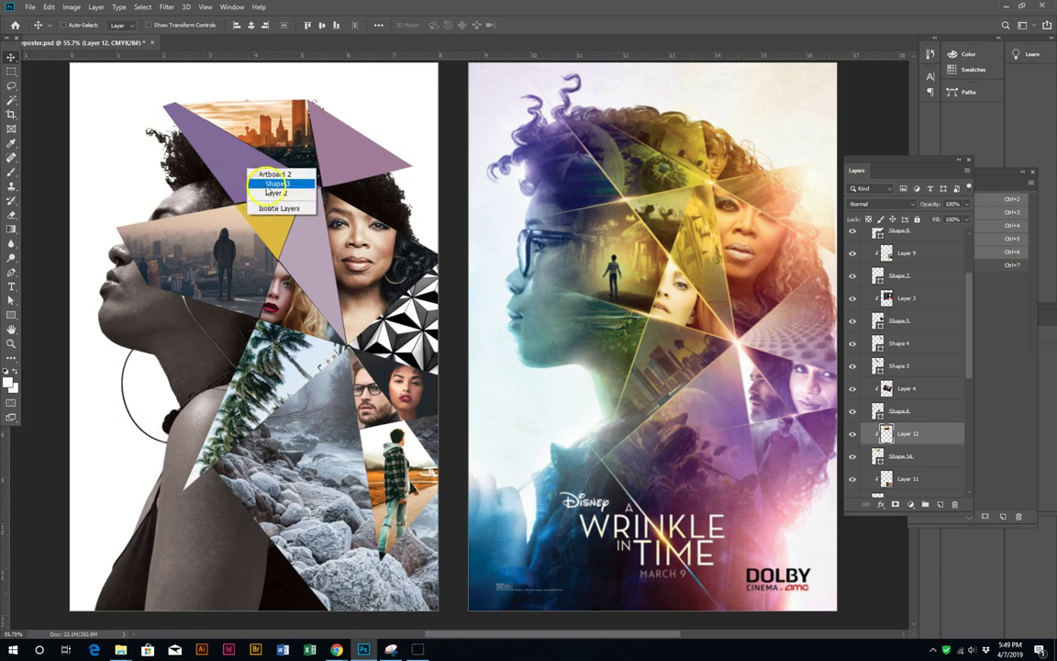
Step: Clip the gears photo into Shape 3 at about 41% scale, then reposition it and the pattern image
{"action": "left_click", "coordinate": [275, 184]}
{"action": "key", "text": "ctrl+v"}
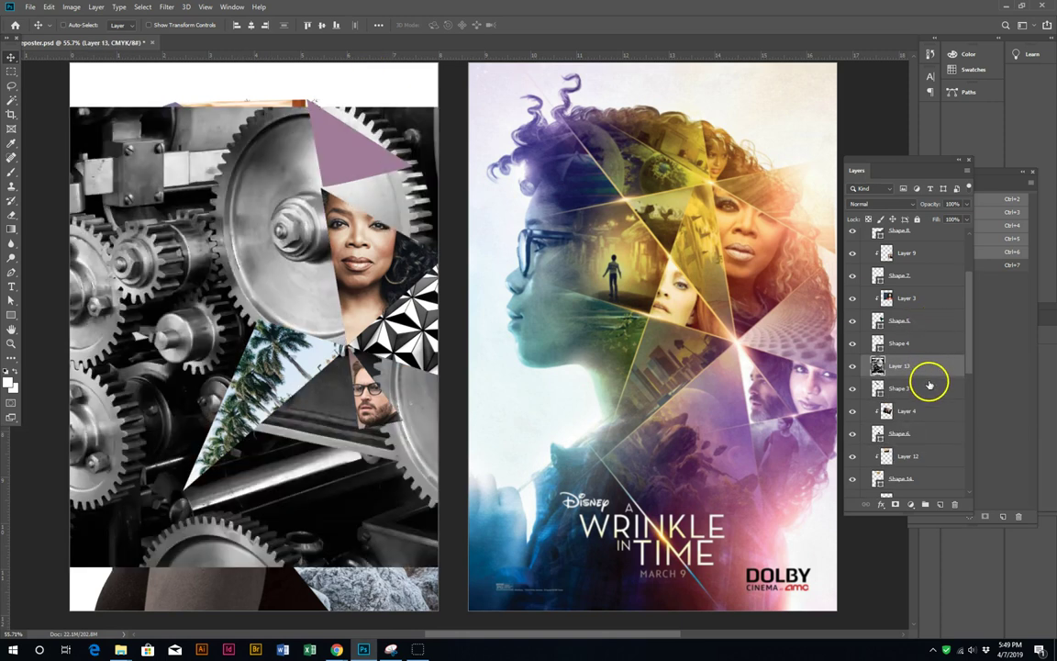
{"action": "key", "text": "ctrl+alt+g"}
{"action": "key", "text": "ctrl+t"}
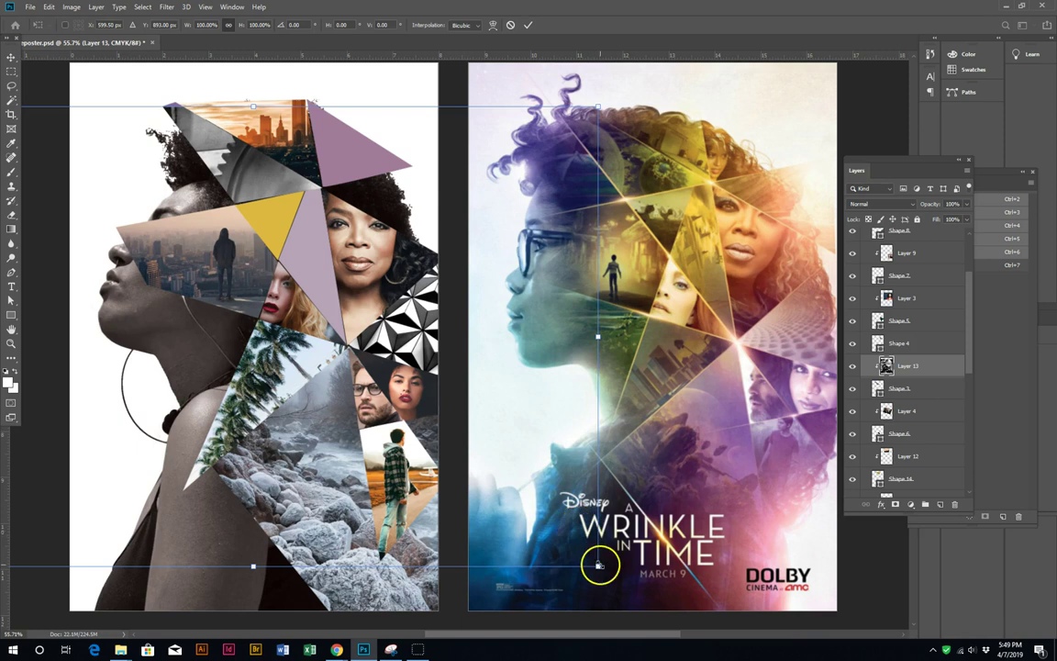
{"action": "left_click_drag", "start_coordinate": [598, 564], "coordinate": [189, 294]}
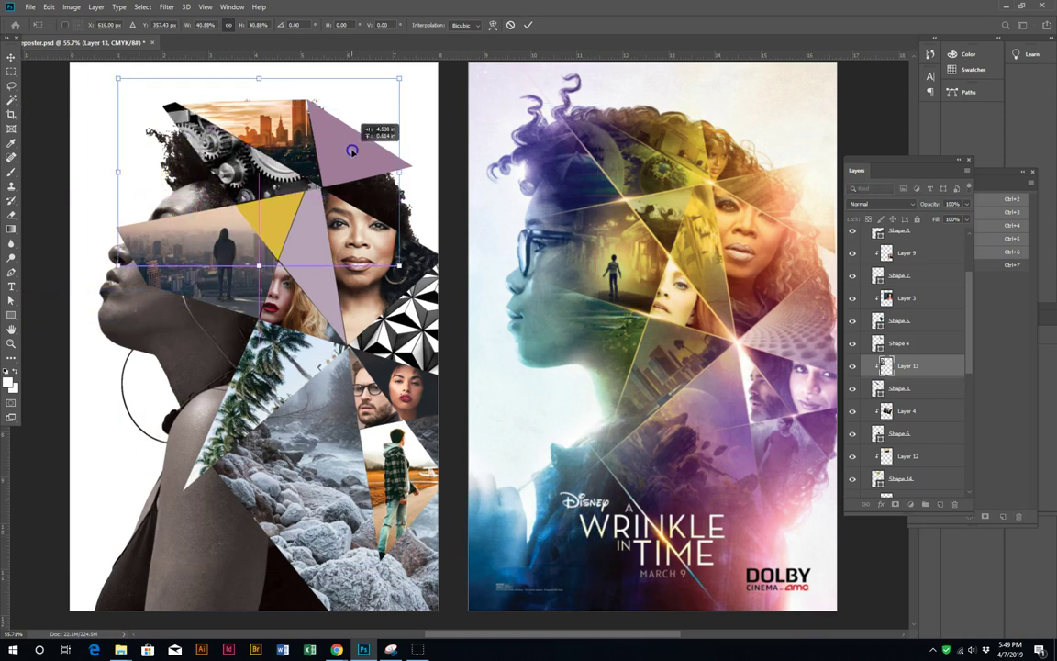
{"action": "key", "text": "Return"}
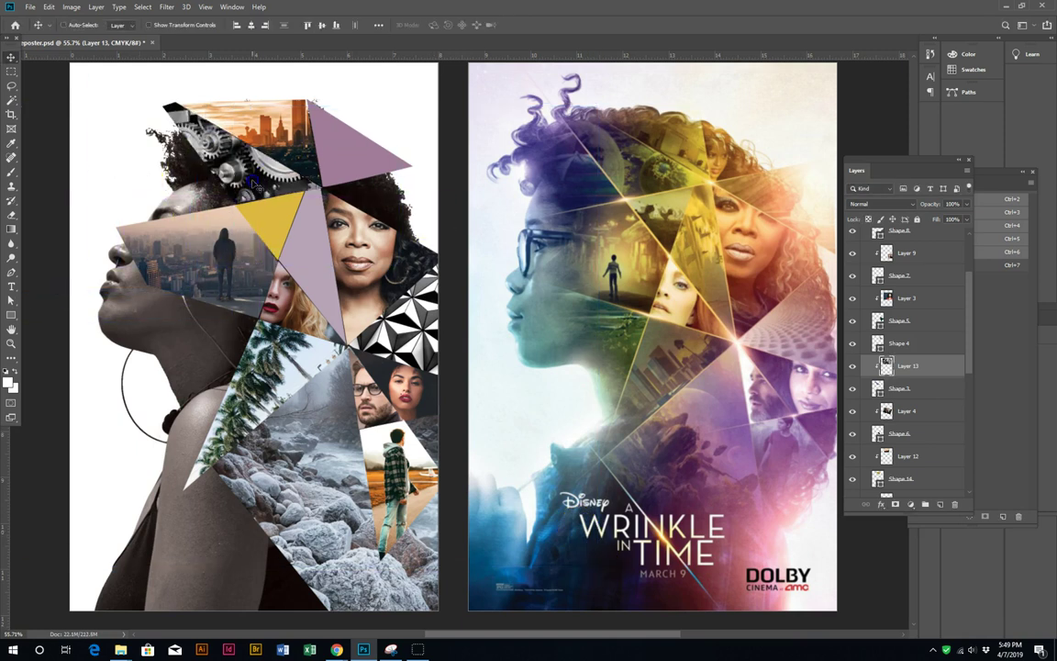
{"action": "left_click_drag", "start_coordinate": [253, 183], "coordinate": [323, 230]}
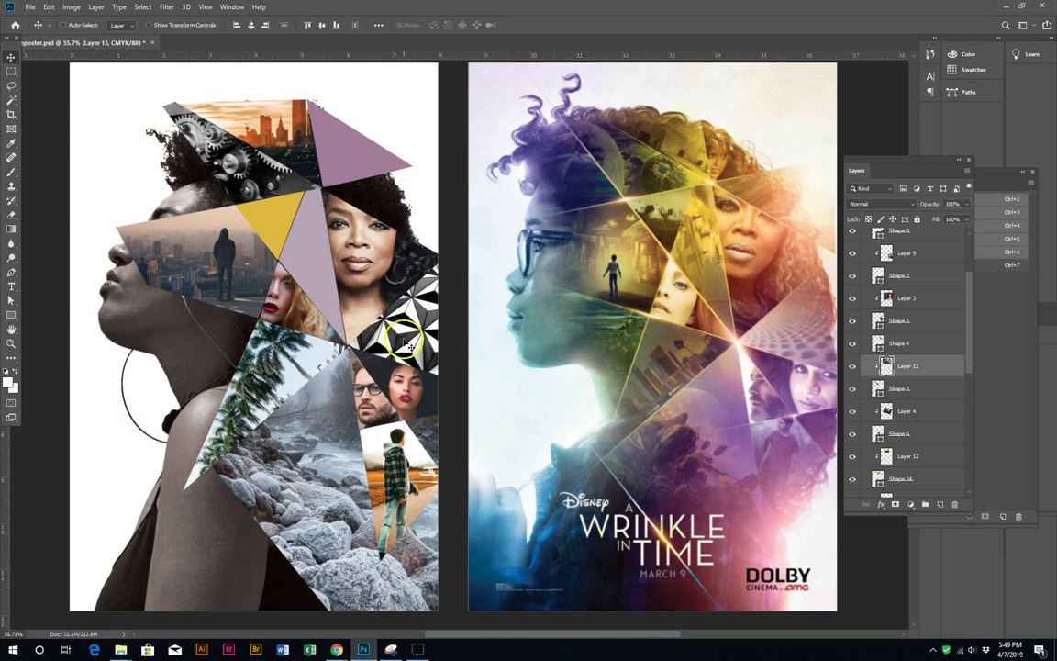
{"action": "left_click_drag", "start_coordinate": [410, 342], "coordinate": [392, 322]}
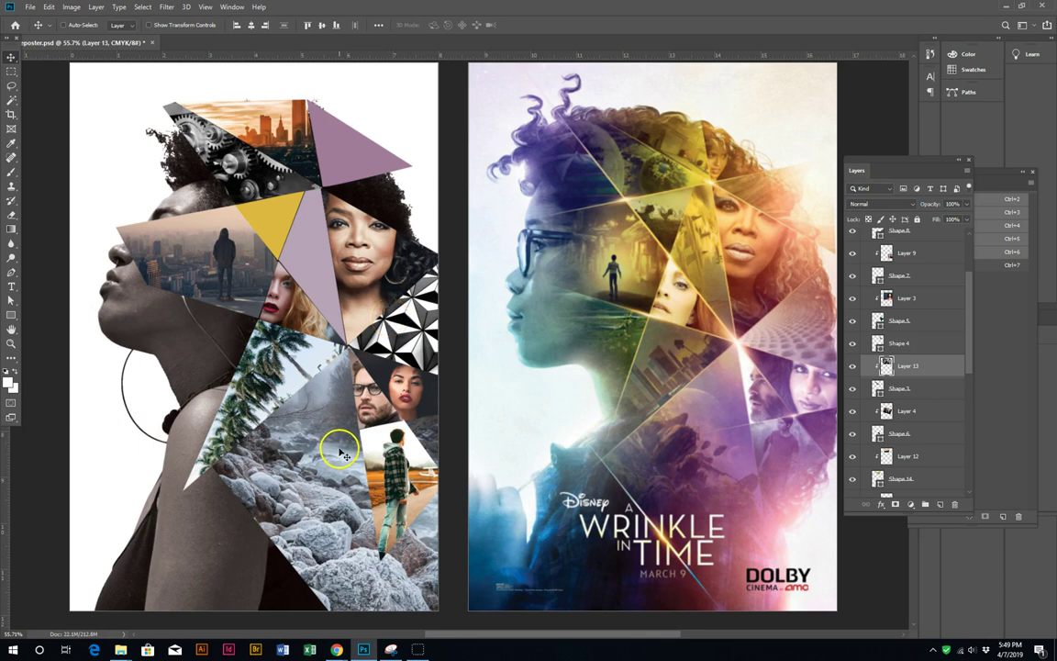
Step: Close the gears viewer, scroll the industrial results, and copy the orange welding-sparks photo
{"action": "left_click", "coordinate": [261, 596]}
{"action": "key", "text": "Escape"}
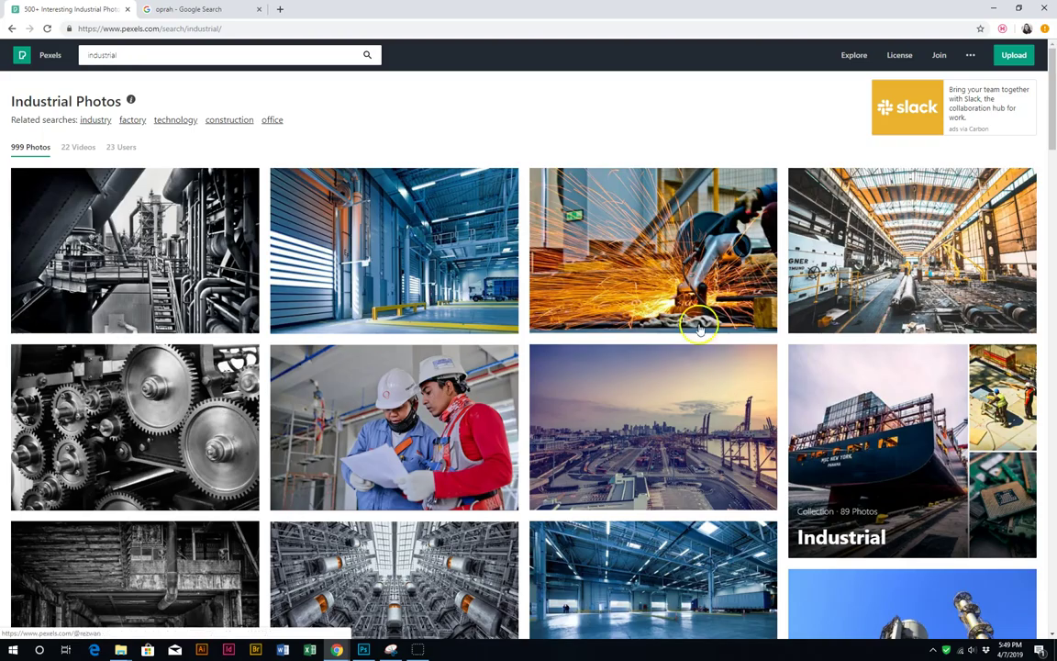
{"action": "scroll", "coordinate": [716, 321], "scroll_direction": "down", "scroll_amount": 5}
{"action": "scroll", "coordinate": [739, 316], "scroll_direction": "down", "scroll_amount": 5}
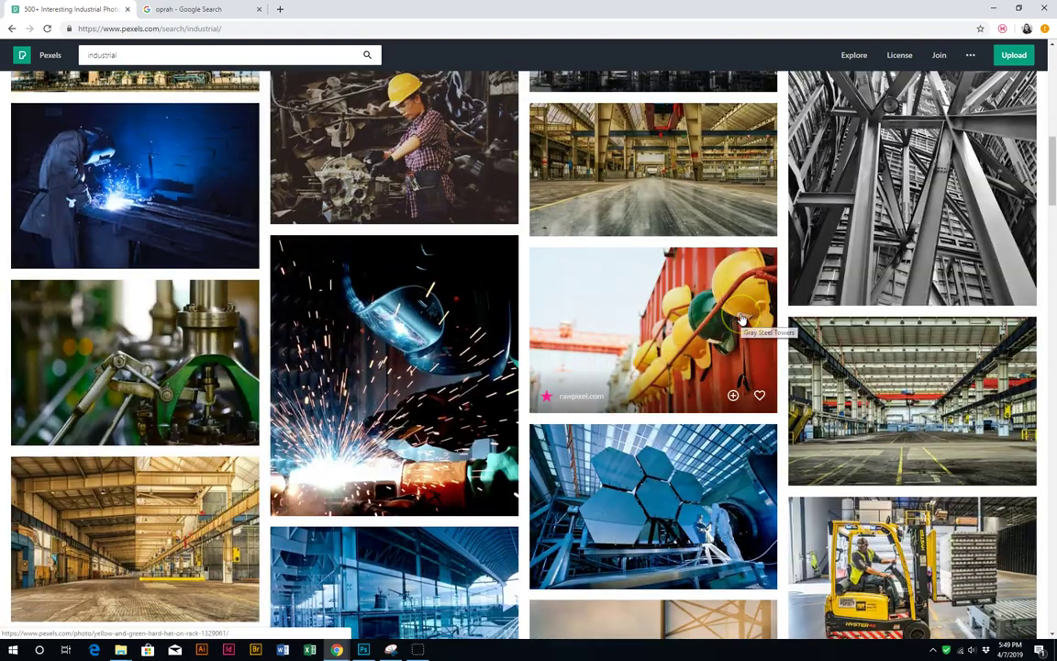
{"action": "scroll", "coordinate": [741, 316], "scroll_direction": "down", "scroll_amount": 4}
{"action": "scroll", "coordinate": [739, 318], "scroll_direction": "down", "scroll_amount": 2}
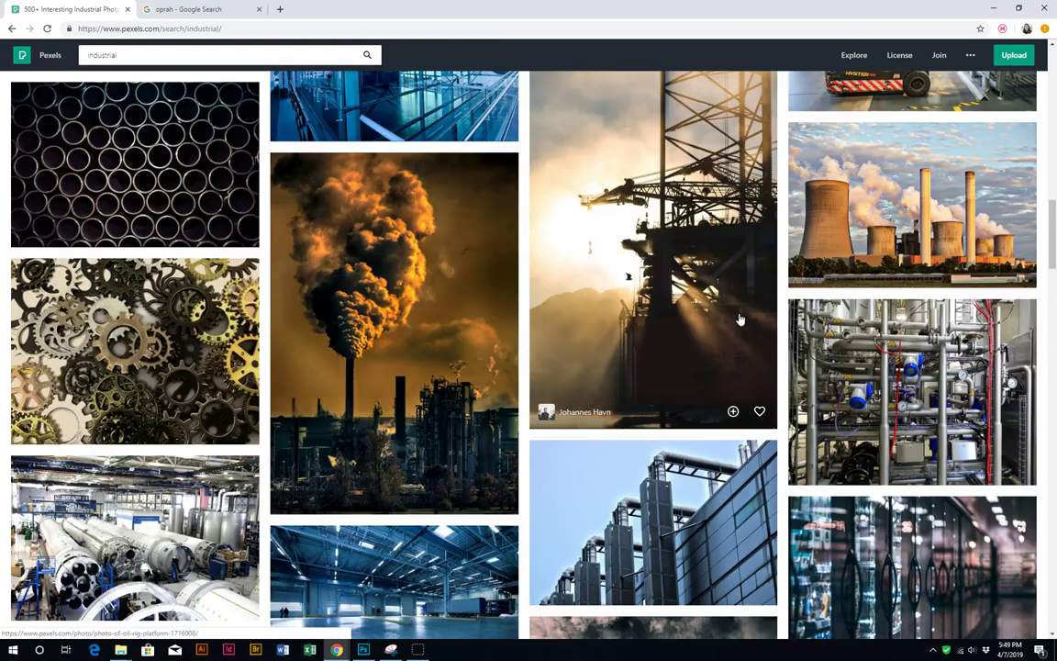
{"action": "scroll", "coordinate": [740, 318], "scroll_direction": "down", "scroll_amount": 5}
{"action": "scroll", "coordinate": [739, 320], "scroll_direction": "down", "scroll_amount": 2}
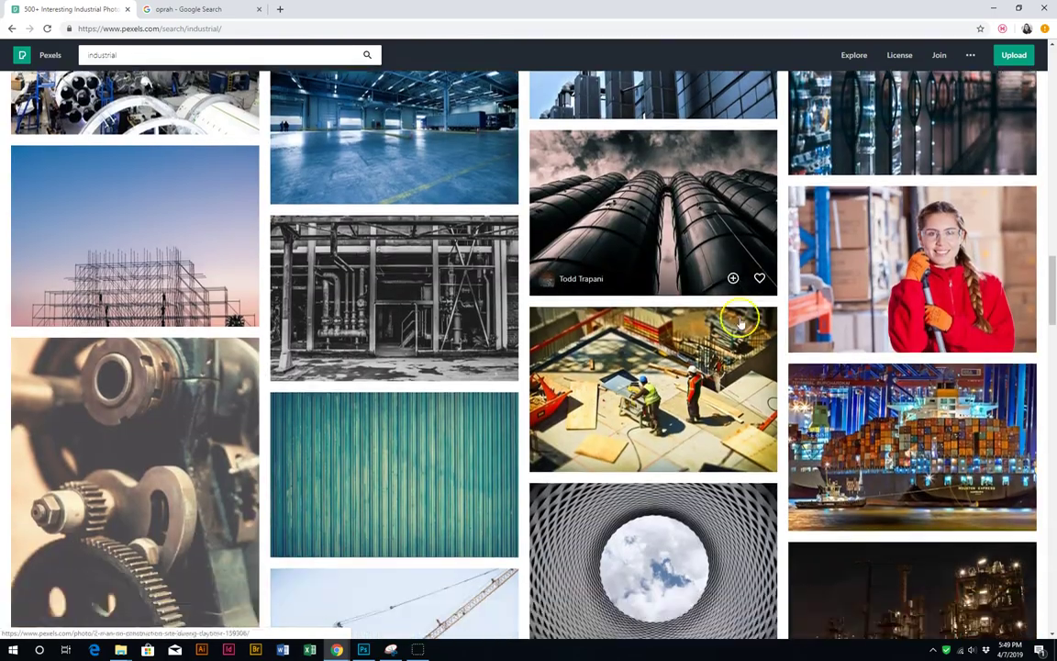
{"action": "scroll", "coordinate": [739, 321], "scroll_direction": "down", "scroll_amount": 3}
{"action": "scroll", "coordinate": [740, 321], "scroll_direction": "down", "scroll_amount": 3}
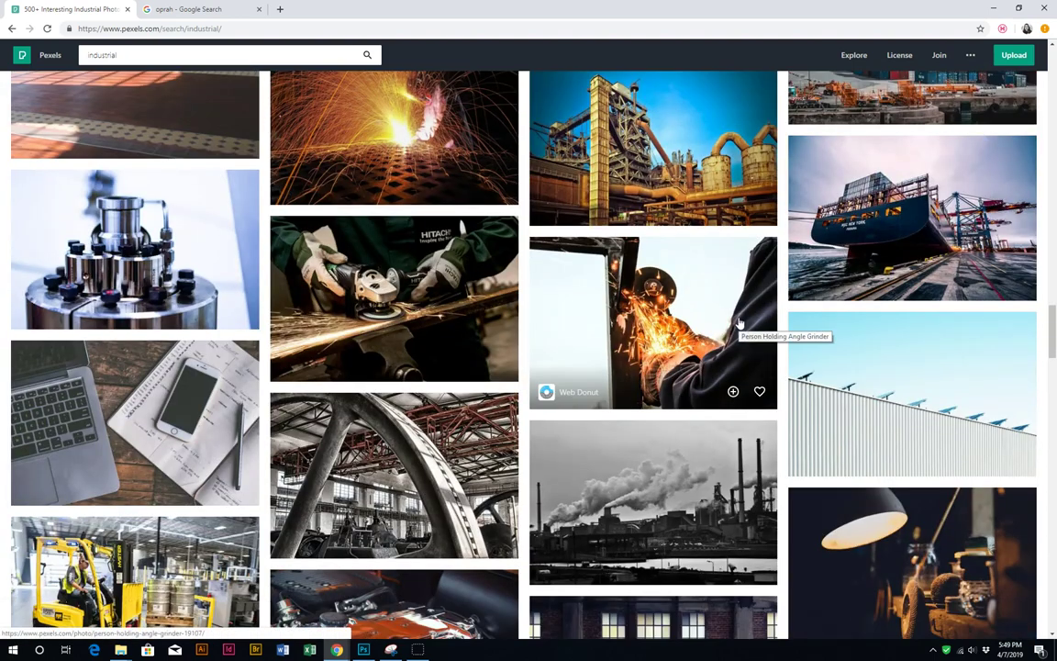
{"action": "left_click", "coordinate": [432, 168]}
{"action": "right_click", "coordinate": [580, 354]}
{"action": "left_click", "coordinate": [611, 465]}
{"action": "left_click", "coordinate": [363, 647]}
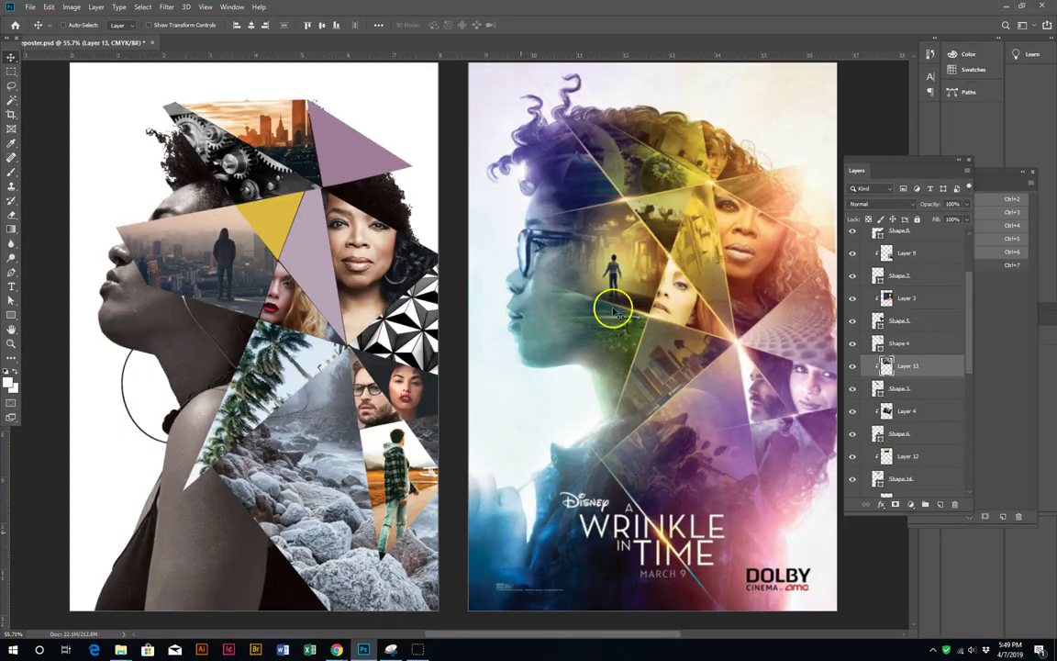
Step: Paste the welding sparks into Shape 2 as a clipped layer, scaled to about 46.52%
{"action": "right_click", "coordinate": [347, 148]}
{"action": "right_click", "coordinate": [278, 214]}
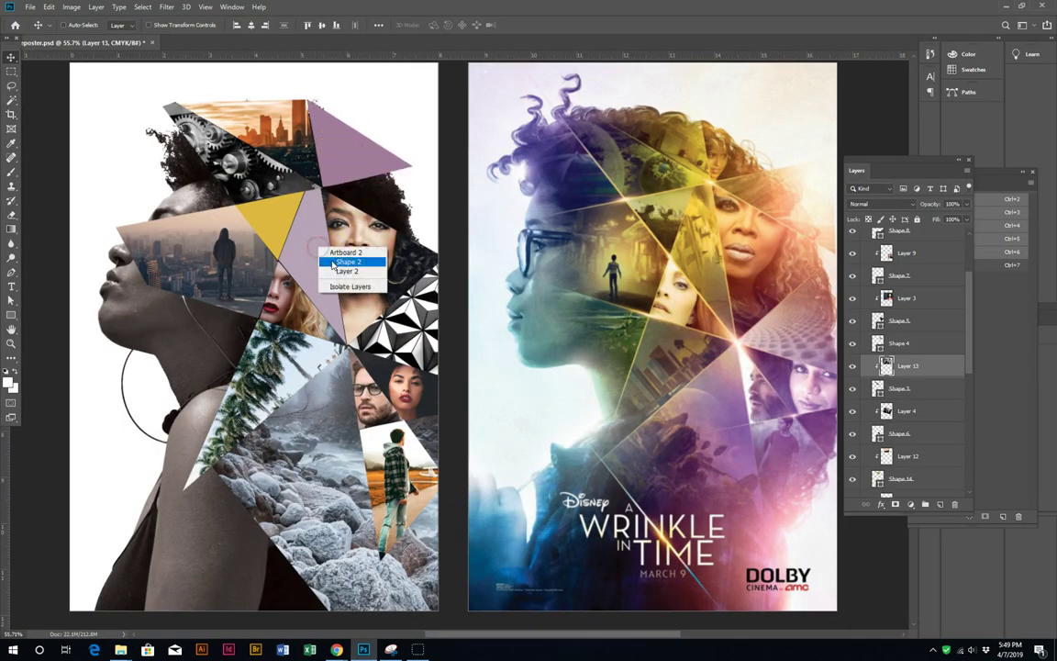
{"action": "left_click", "coordinate": [305, 229]}
{"action": "key", "text": "ctrl+v"}
{"action": "scroll", "coordinate": [895, 463], "scroll_direction": "down", "scroll_amount": 1}
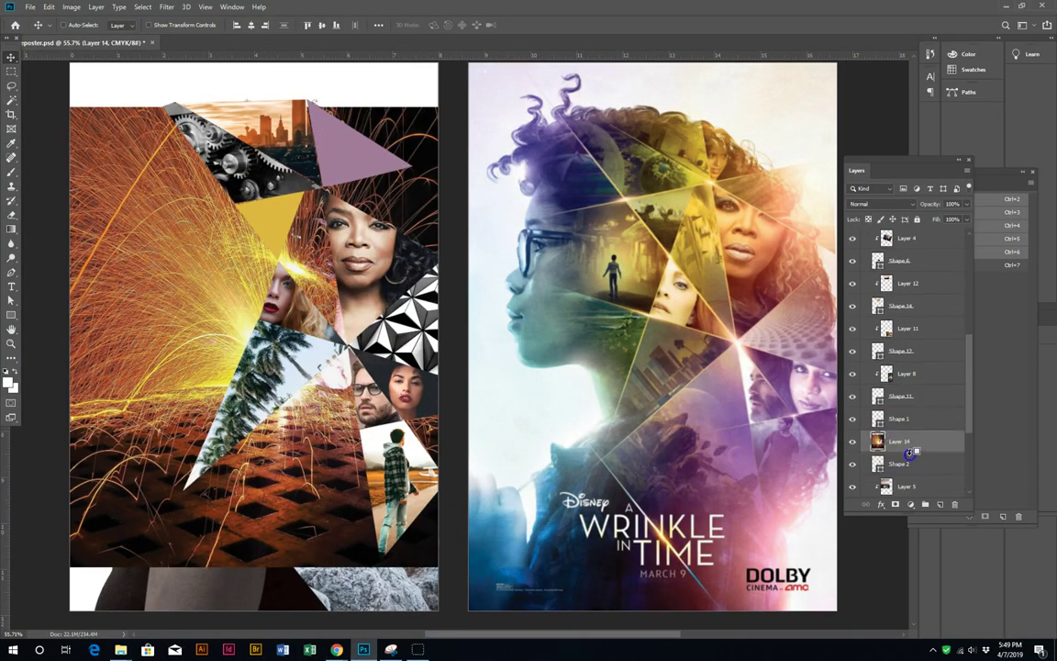
{"action": "key", "text": "ctrl+alt+g"}
{"action": "left_click_drag", "start_coordinate": [222, 236], "coordinate": [278, 207]}
{"action": "key", "text": "ctrl+t"}
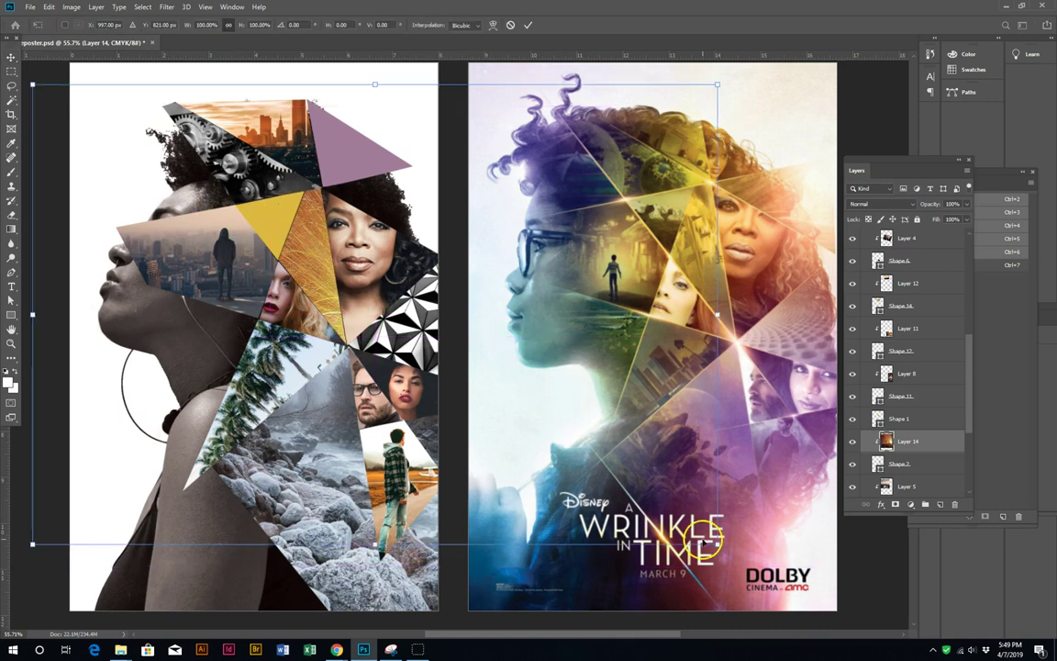
{"action": "mouse_move", "coordinate": [717, 542]}
{"action": "left_mouse_down"}
{"action": "mouse_move", "coordinate": [303, 275]}
{"action": "mouse_move", "coordinate": [367, 234]}
{"action": "left_mouse_up"}
{"action": "double_click", "coordinate": [332, 283]}
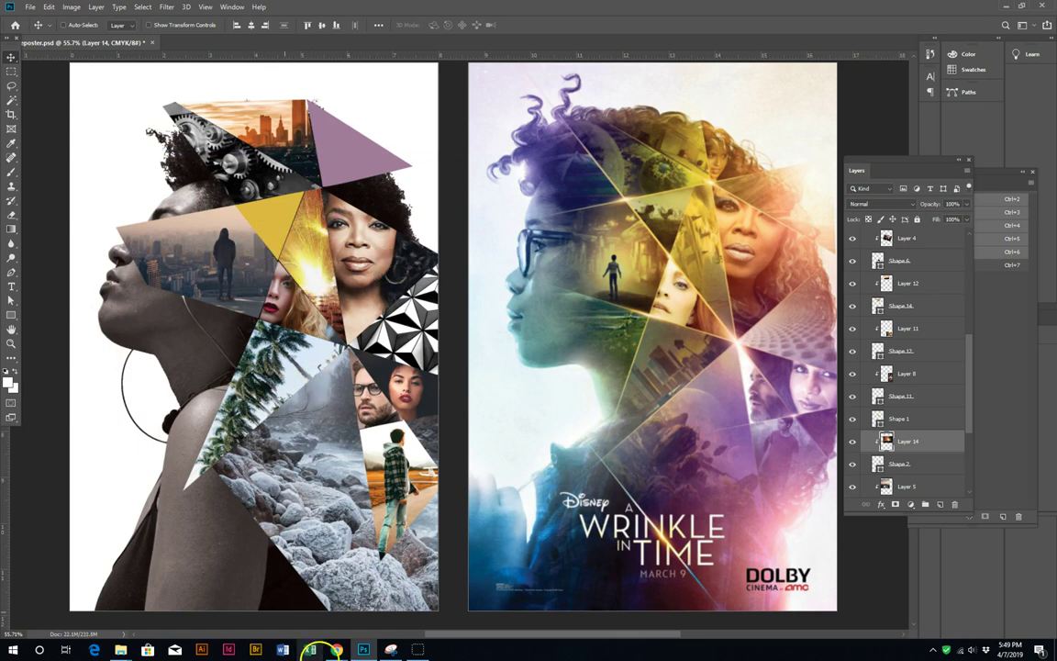
{"action": "mouse_move", "coordinate": [337, 650]}
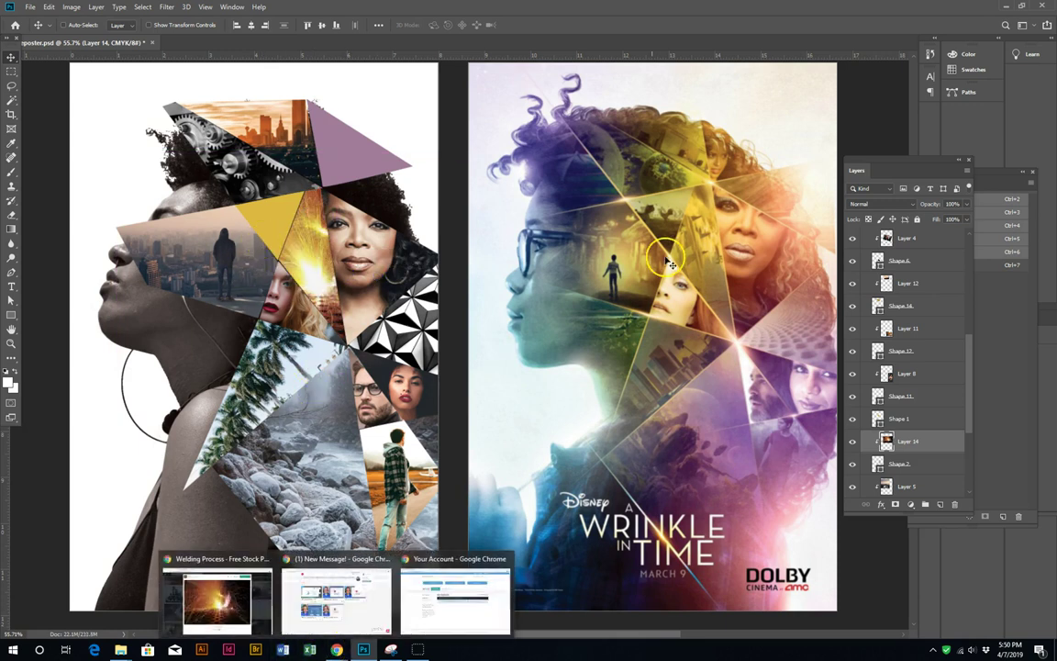
Step: Close the welding photo and search Pexels for 'street'
{"action": "left_click", "coordinate": [234, 598]}
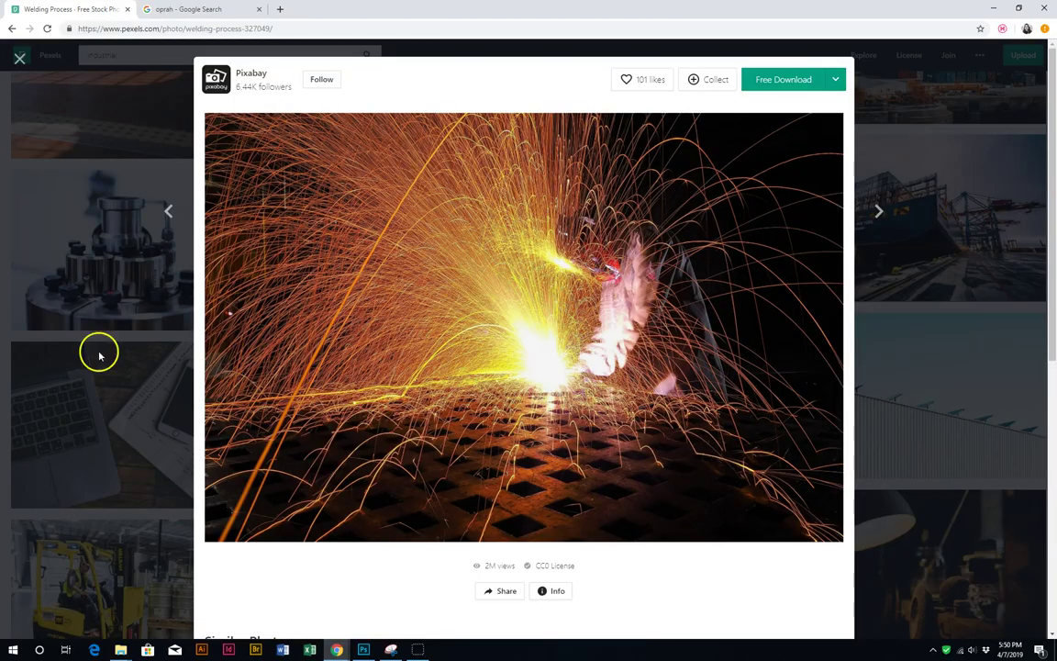
{"action": "left_click", "coordinate": [97, 351]}
{"action": "scroll", "coordinate": [284, 138], "scroll_direction": "down", "scroll_amount": 5}
{"action": "double_click", "coordinate": [134, 57]}
{"action": "type", "text": "street"}
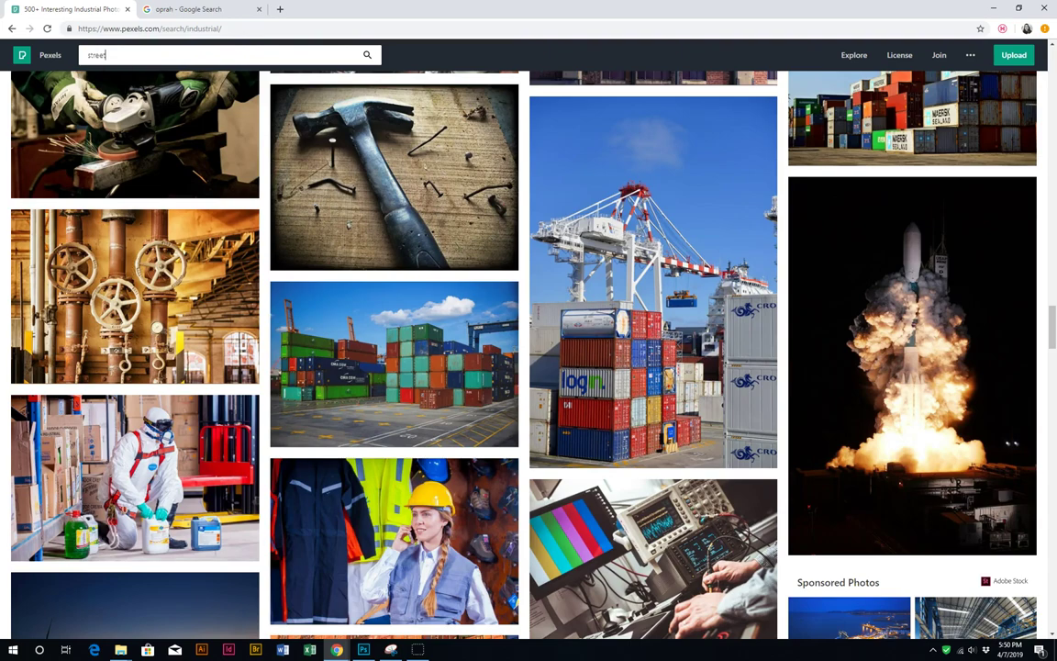
{"action": "key", "text": "Return"}
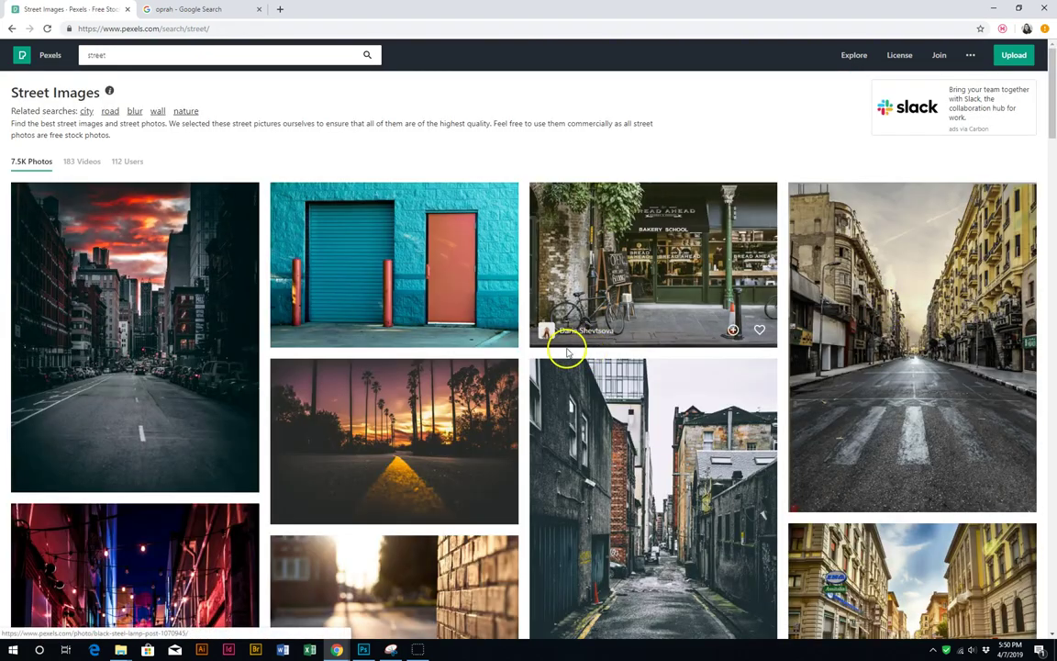
Step: Scroll the street results and copy the yellow-coat woman by the graffiti wall
{"action": "scroll", "coordinate": [567, 354], "scroll_direction": "down", "scroll_amount": 2}
{"action": "scroll", "coordinate": [566, 351], "scroll_direction": "down", "scroll_amount": 2}
{"action": "scroll", "coordinate": [566, 354], "scroll_direction": "down", "scroll_amount": 3}
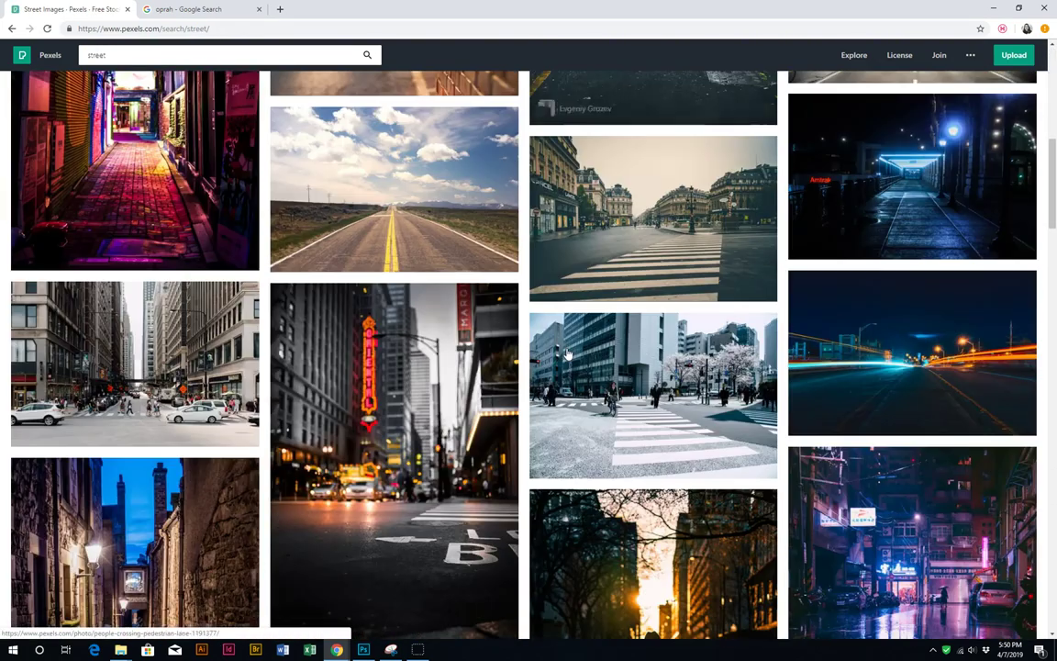
{"action": "scroll", "coordinate": [566, 354], "scroll_direction": "down", "scroll_amount": 3}
{"action": "scroll", "coordinate": [566, 354], "scroll_direction": "down", "scroll_amount": 2}
{"action": "scroll", "coordinate": [566, 354], "scroll_direction": "down", "scroll_amount": 1}
{"action": "scroll", "coordinate": [566, 354], "scroll_direction": "down", "scroll_amount": 2}
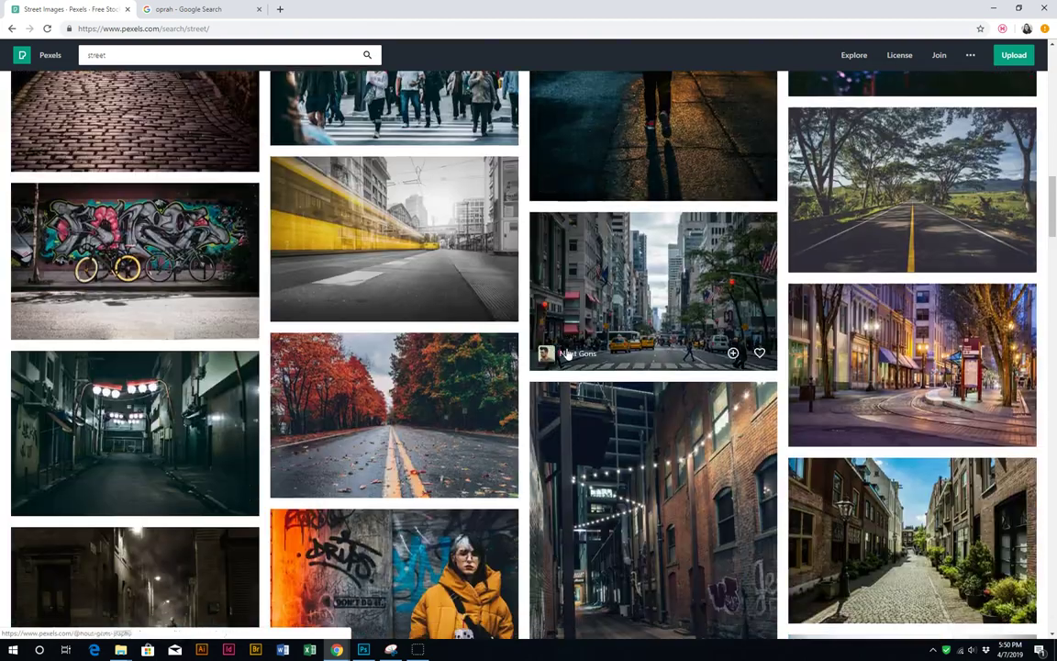
{"action": "scroll", "coordinate": [566, 355], "scroll_direction": "down", "scroll_amount": 5}
{"action": "scroll", "coordinate": [566, 355], "scroll_direction": "down", "scroll_amount": 1}
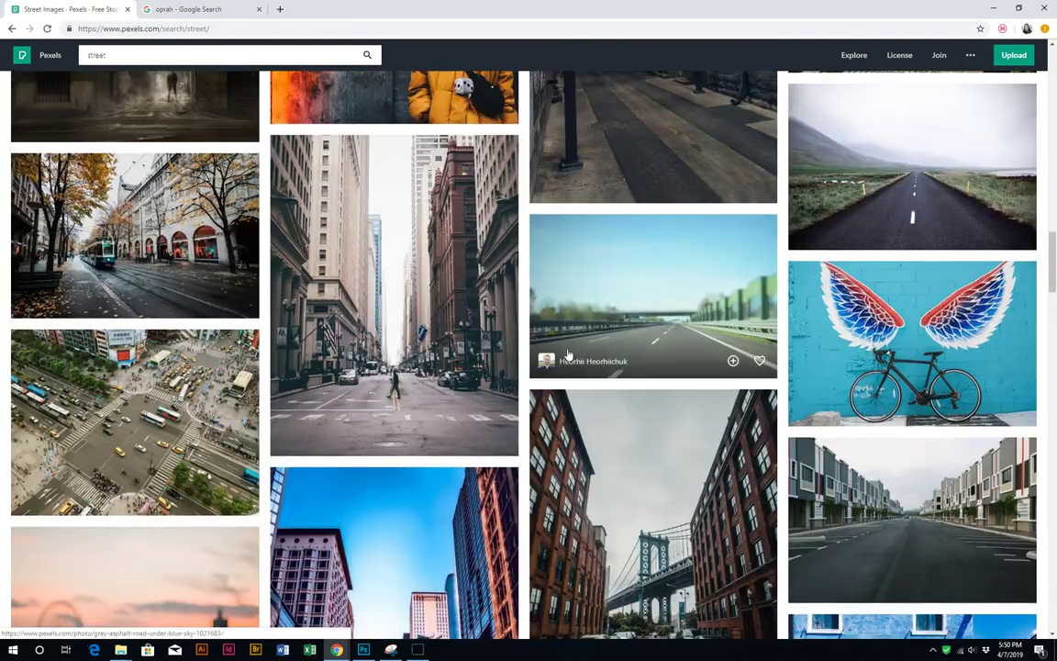
{"action": "scroll", "coordinate": [566, 354], "scroll_direction": "up", "scroll_amount": 1}
{"action": "scroll", "coordinate": [568, 354], "scroll_direction": "up", "scroll_amount": 1}
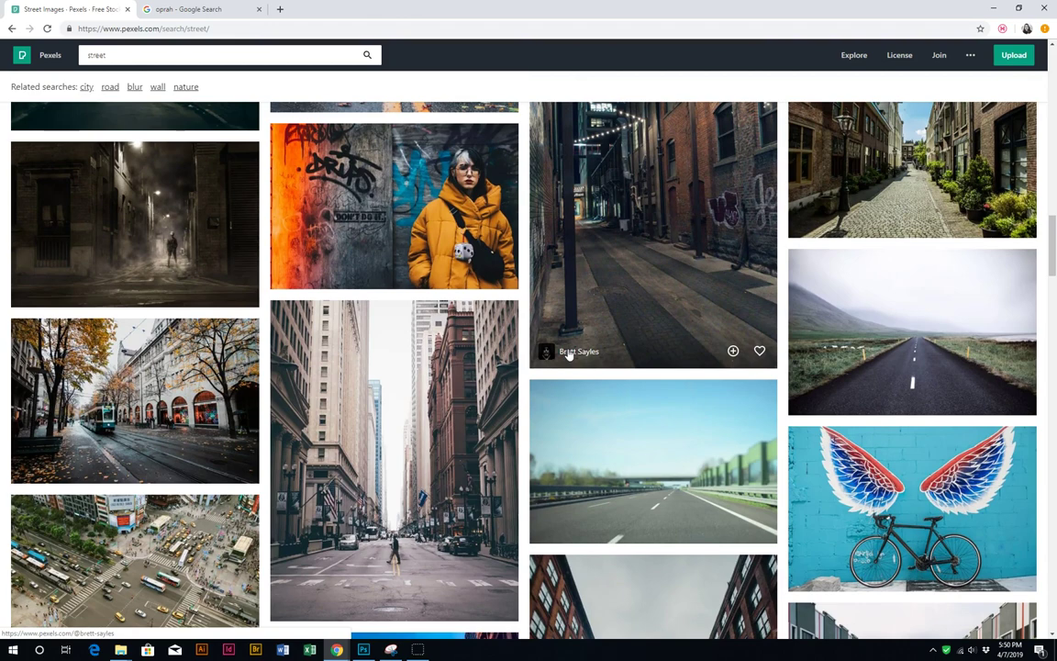
{"action": "left_click", "coordinate": [431, 241]}
{"action": "right_click", "coordinate": [701, 260]}
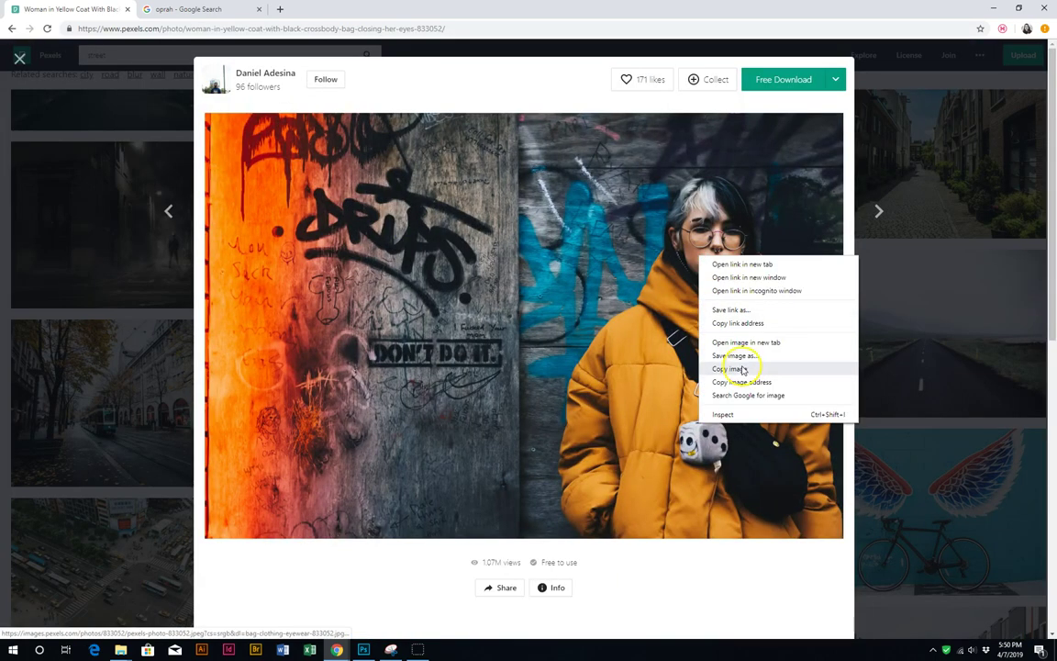
{"action": "left_click", "coordinate": [730, 369]}
{"action": "left_click", "coordinate": [364, 649]}
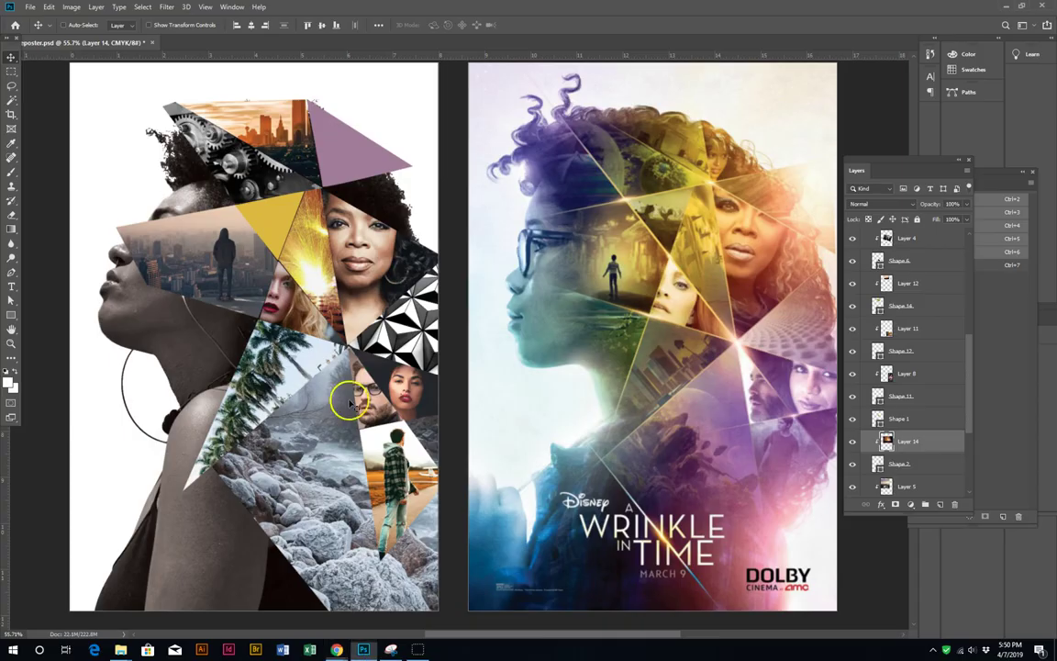
Step: Paste the yellow-coat photo above Shape 1, shrink it, clip it, and center her face in the triangle
{"action": "right_click", "coordinate": [243, 220]}
{"action": "left_click", "coordinate": [265, 213]}
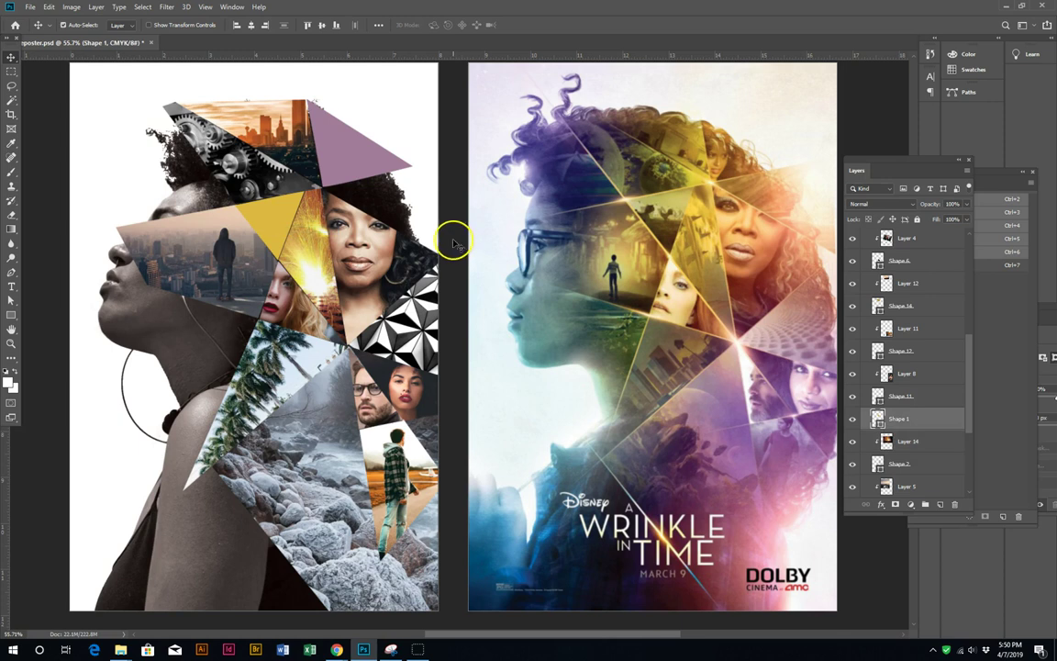
{"action": "key", "text": "ctrl+v"}
{"action": "key", "text": "ctrl+t"}
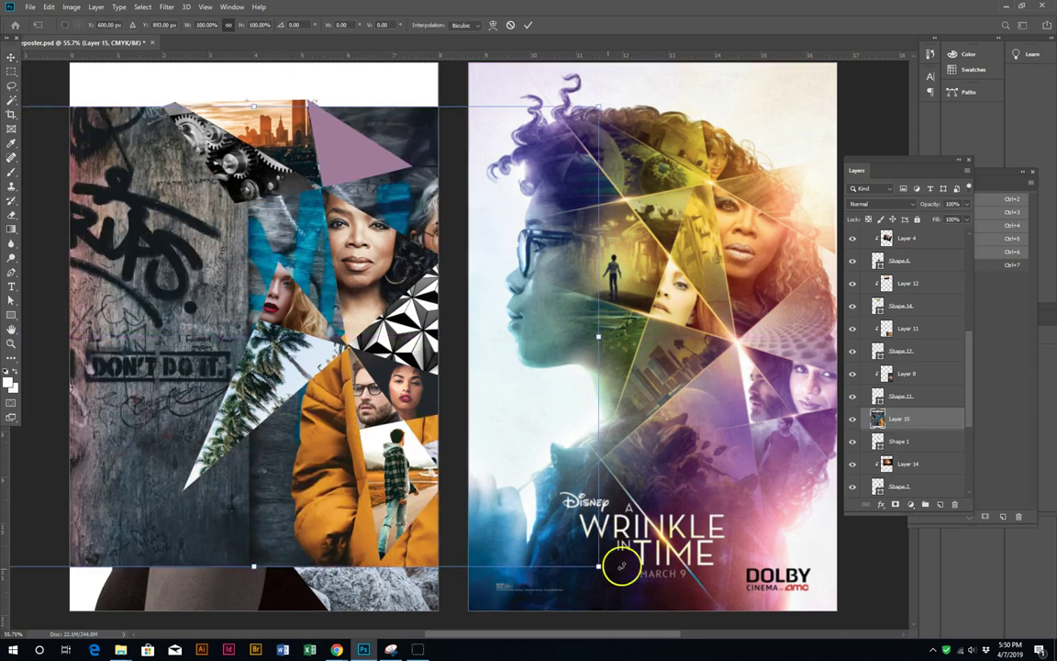
{"action": "left_click_drag", "start_coordinate": [621, 566], "coordinate": [321, 367]}
{"action": "key", "text": "Return"}
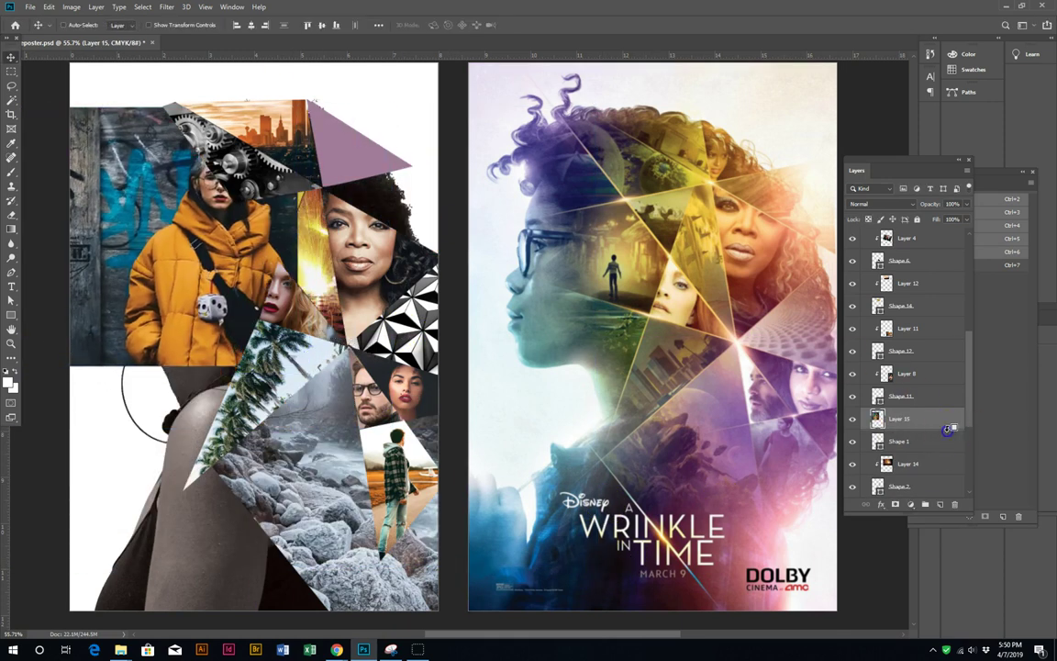
{"action": "left_click", "coordinate": [947, 429], "text": "alt"}
{"action": "left_click_drag", "start_coordinate": [266, 206], "coordinate": [399, 282]}
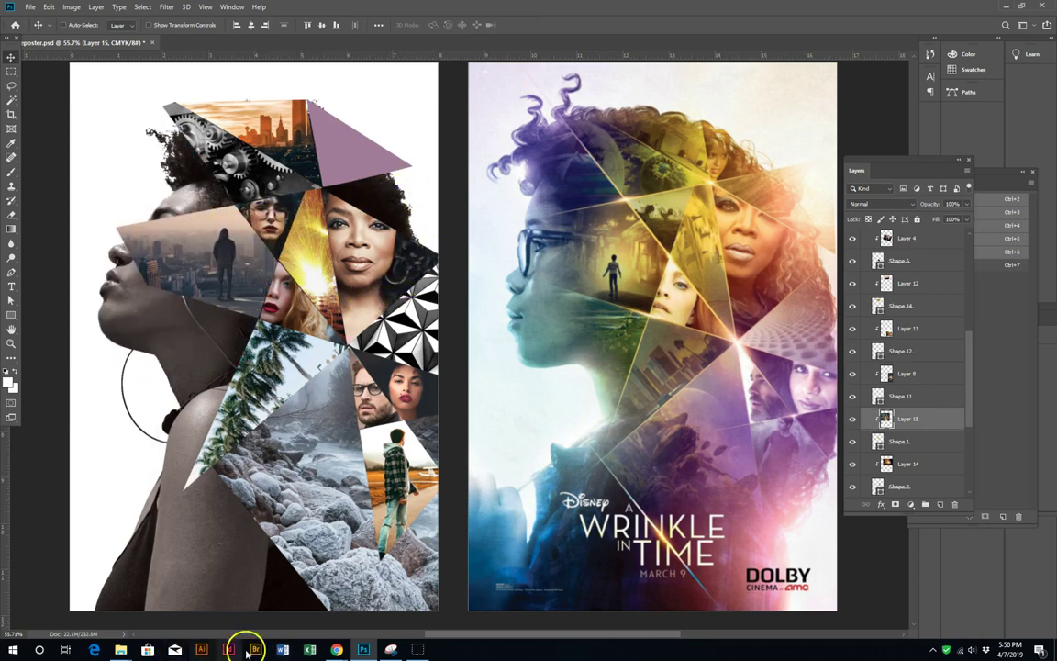
Step: Close the yellow-coat photo, scroll further down the street results, and copy the longboard man photo
{"action": "left_click", "coordinate": [265, 608]}
{"action": "left_click", "coordinate": [916, 293]}
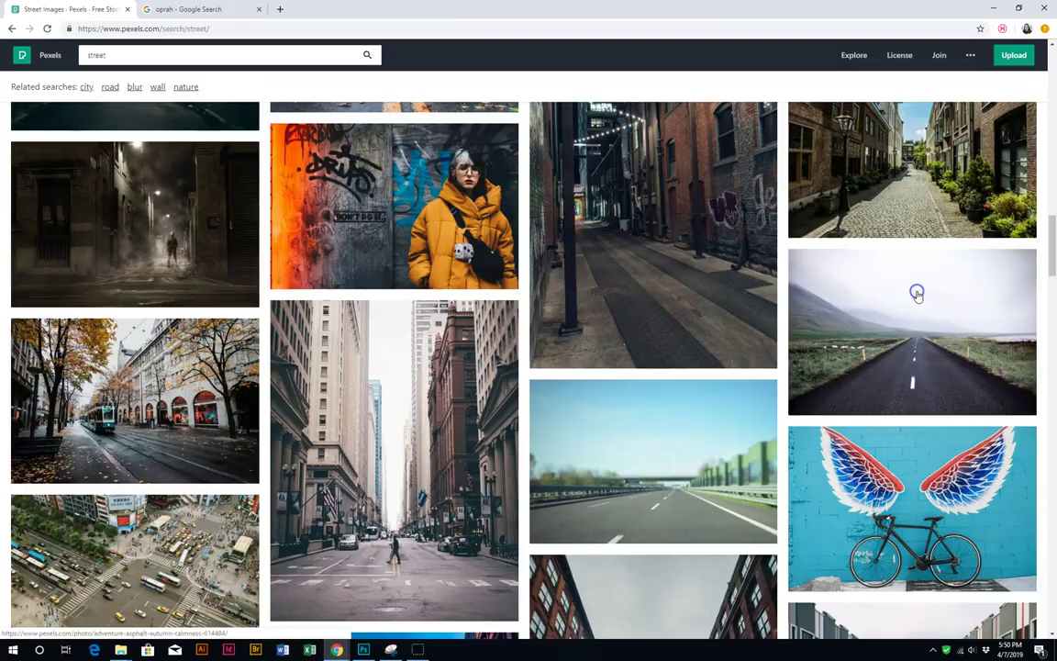
{"action": "scroll", "coordinate": [843, 389], "scroll_direction": "down", "scroll_amount": 5}
{"action": "scroll", "coordinate": [842, 389], "scroll_direction": "down", "scroll_amount": 3}
{"action": "scroll", "coordinate": [840, 394], "scroll_direction": "down", "scroll_amount": 3}
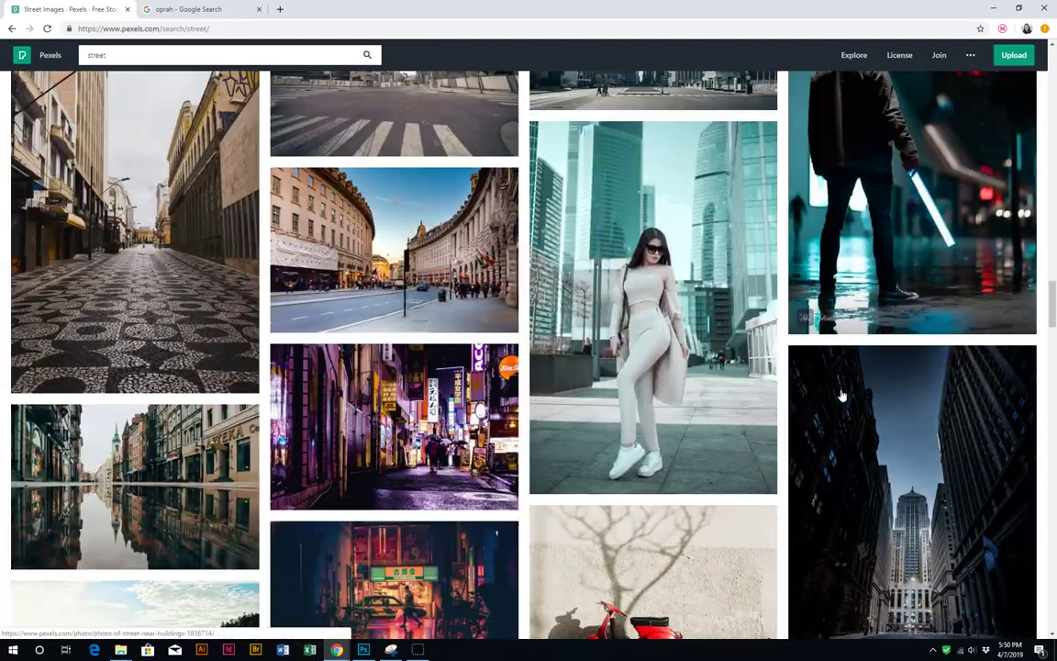
{"action": "scroll", "coordinate": [841, 394], "scroll_direction": "down", "scroll_amount": 5}
{"action": "scroll", "coordinate": [842, 394], "scroll_direction": "down", "scroll_amount": 5}
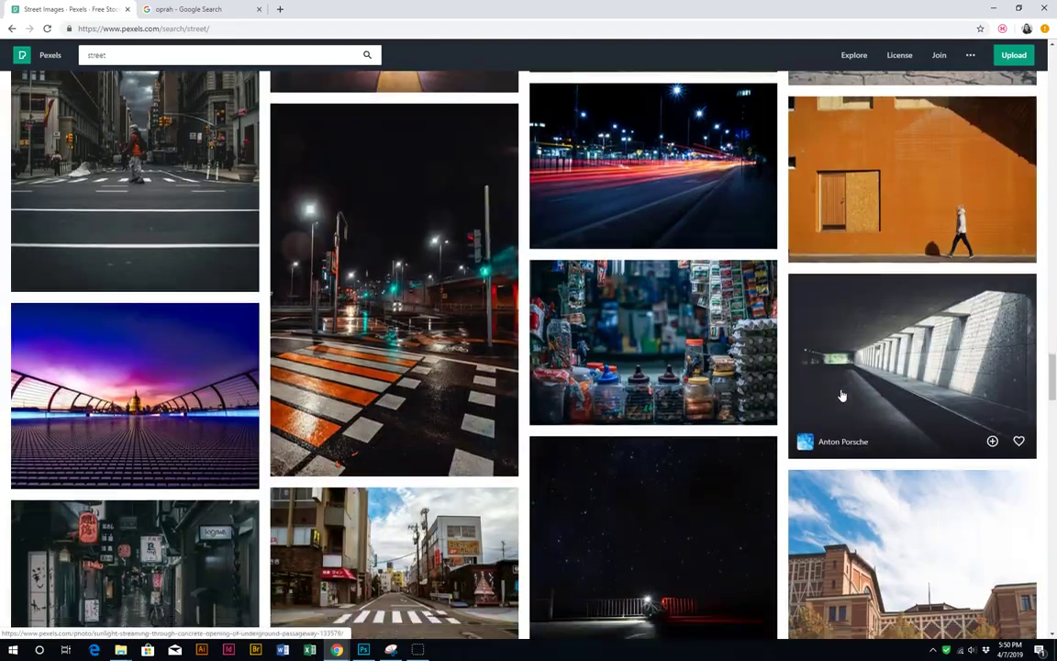
{"action": "scroll", "coordinate": [842, 395], "scroll_direction": "down", "scroll_amount": 4}
{"action": "scroll", "coordinate": [824, 403], "scroll_direction": "down", "scroll_amount": 5}
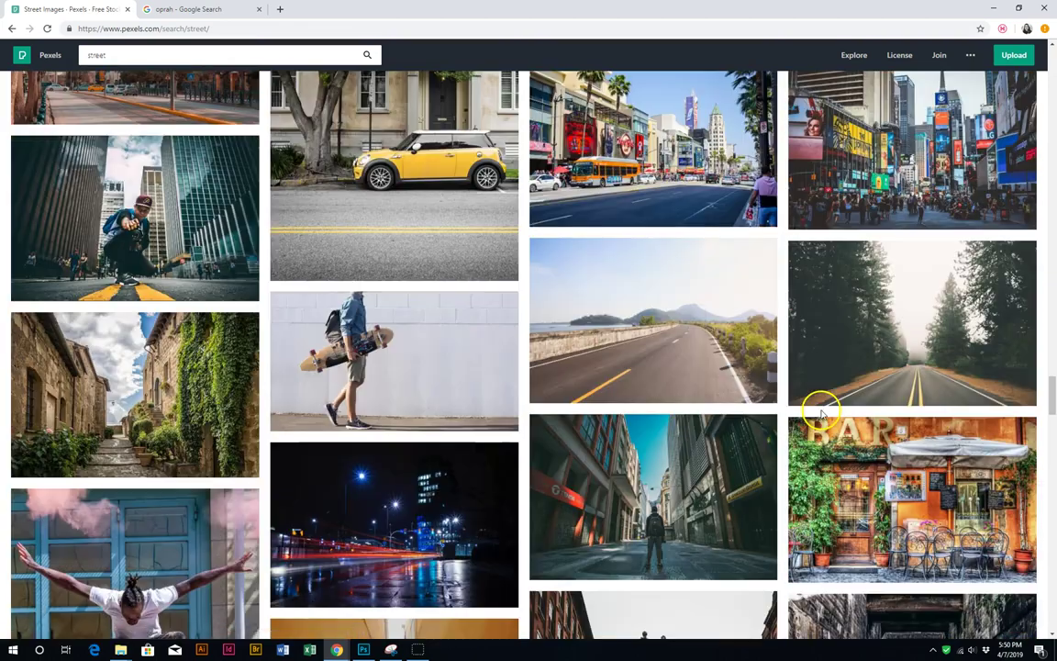
{"action": "left_click", "coordinate": [418, 343]}
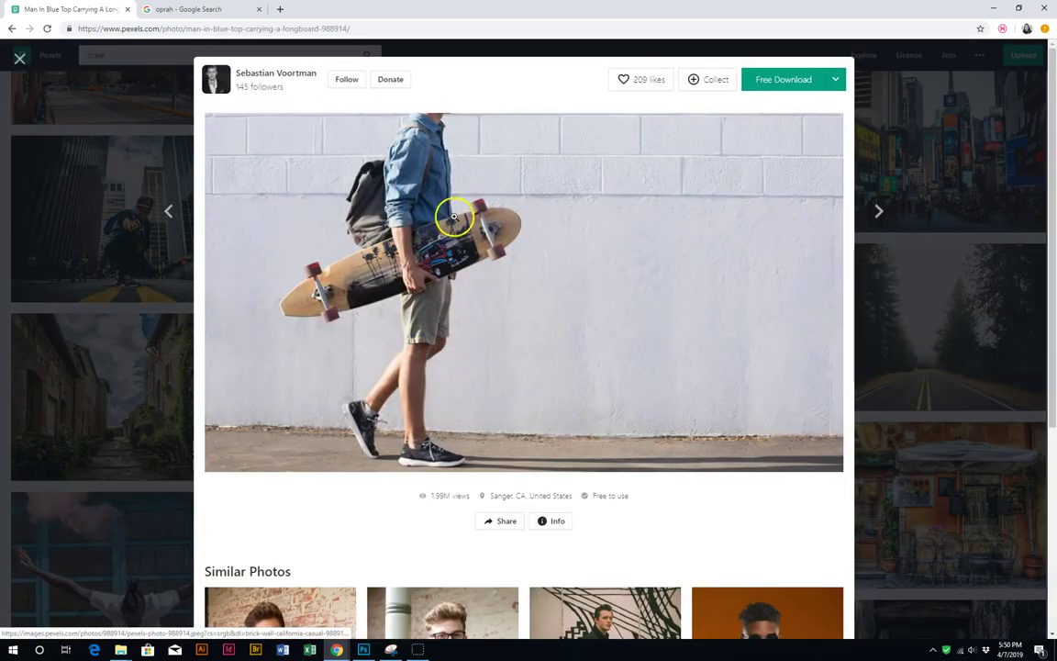
{"action": "left_click", "coordinate": [98, 246]}
{"action": "left_click", "coordinate": [371, 305]}
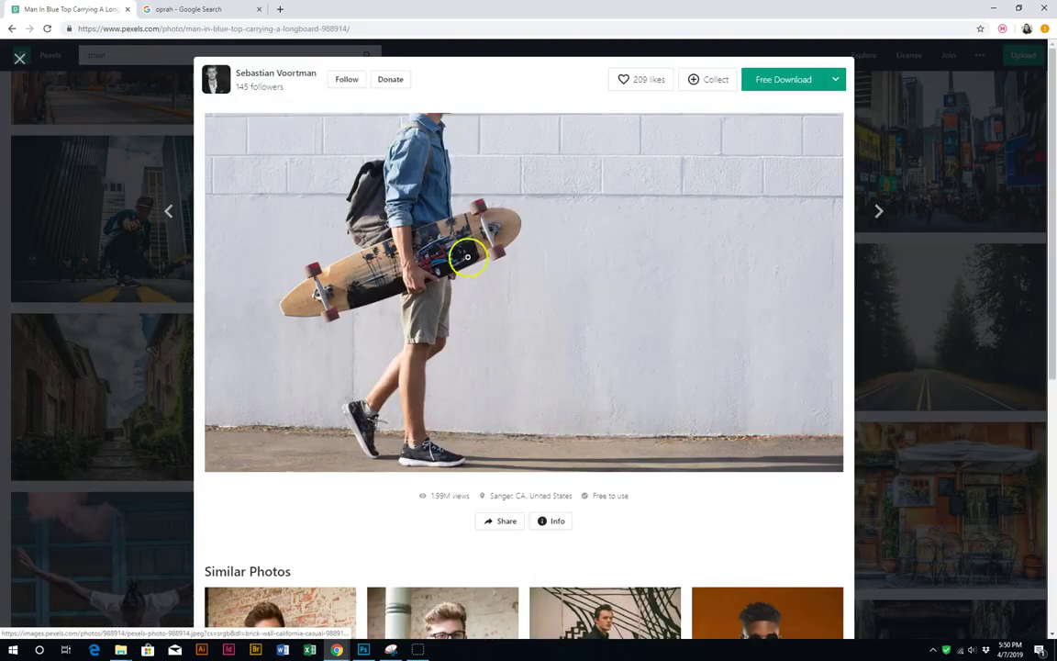
{"action": "right_click", "coordinate": [472, 250]}
{"action": "left_click", "coordinate": [508, 364]}
Step: Paste the longboard photo above the top triangle's shape layer and clip it into that shard
{"action": "left_click", "coordinate": [363, 649]}
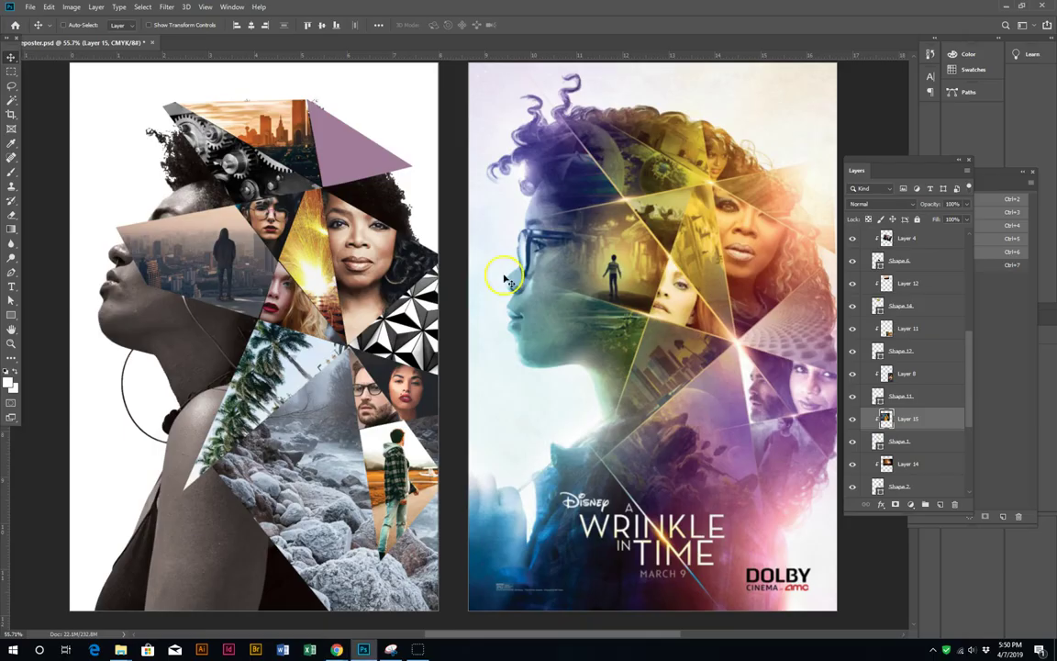
{"action": "right_click", "coordinate": [348, 136]}
{"action": "left_click", "coordinate": [381, 152]}
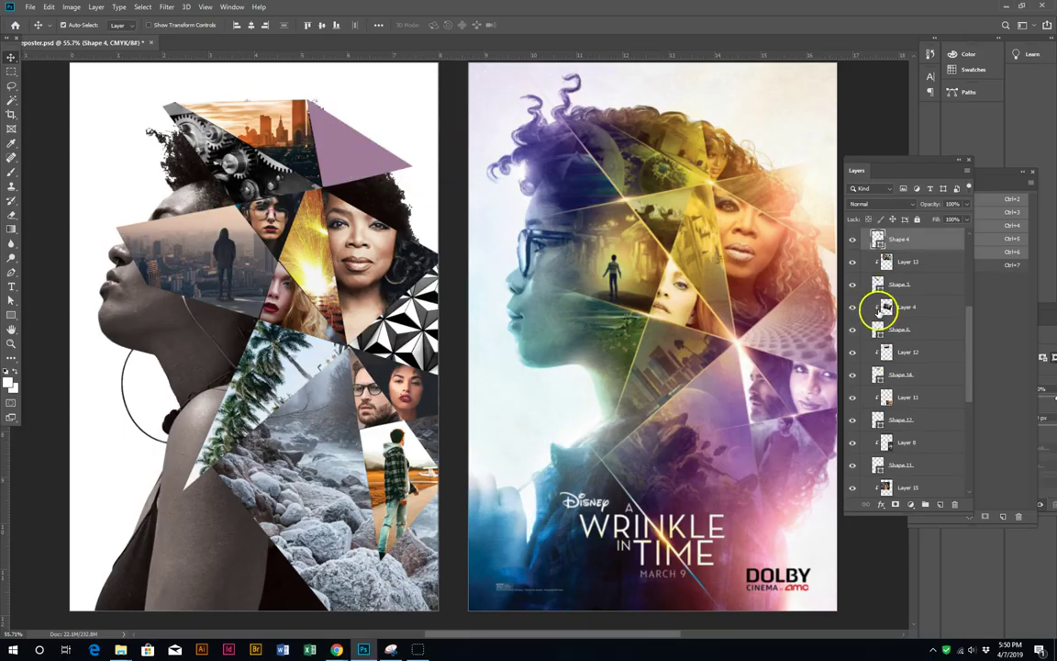
{"action": "key", "text": "ctrl+v"}
{"action": "left_click", "coordinate": [908, 250], "text": "alt"}
Step: Scale the longboard photo down to about 25% and position it inside the triangle
{"action": "left_click_drag", "start_coordinate": [390, 257], "coordinate": [422, 136]}
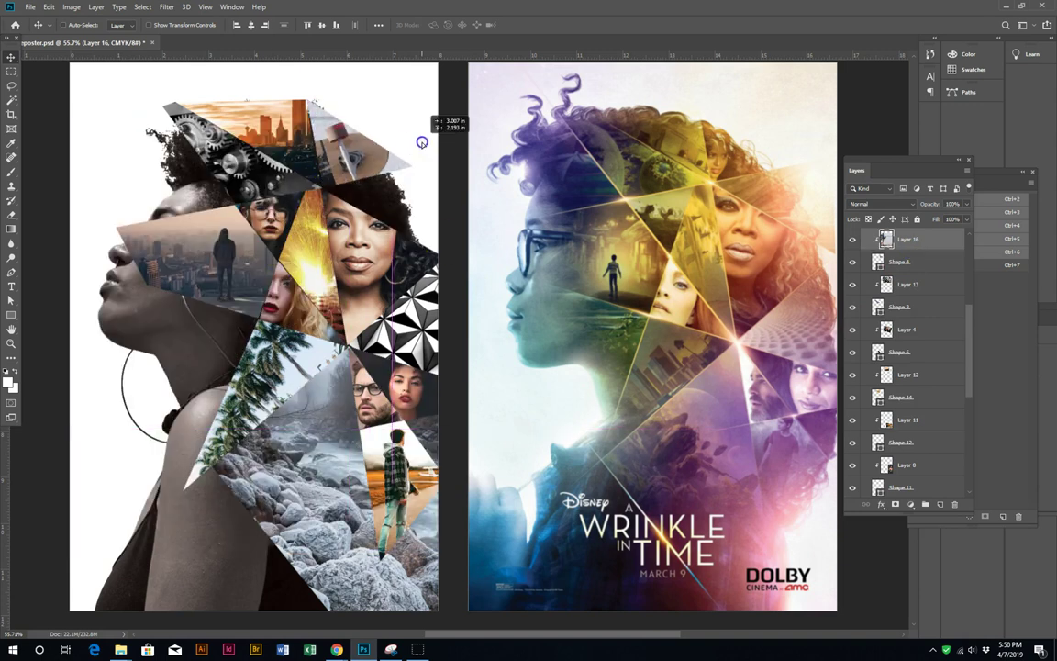
{"action": "key", "text": "ctrl+t"}
{"action": "left_click_drag", "start_coordinate": [789, 450], "coordinate": [436, 202]}
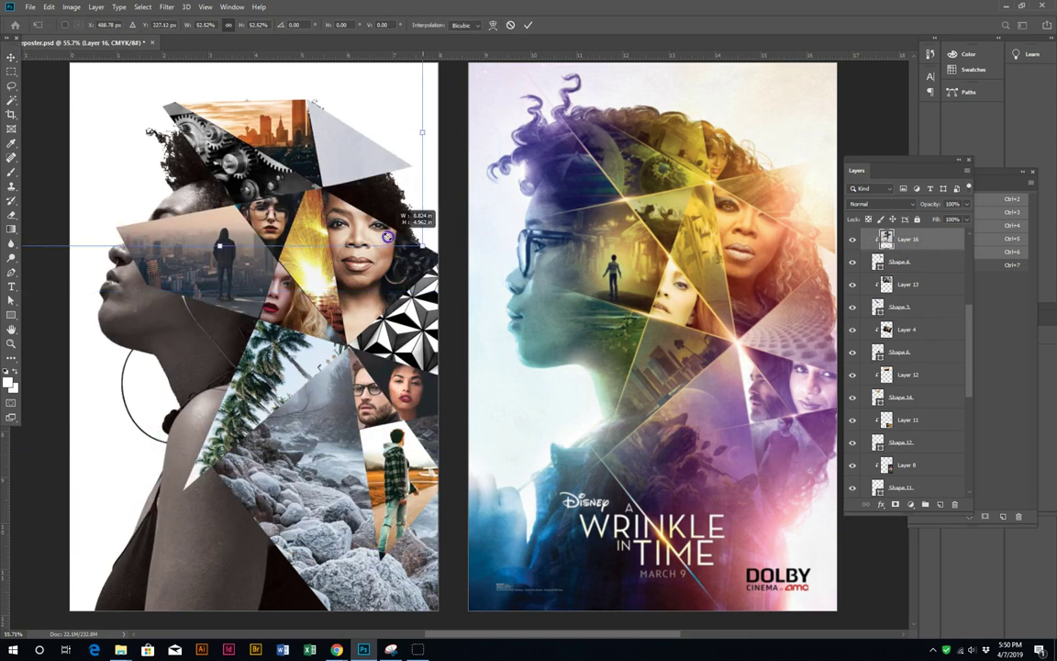
{"action": "left_click_drag", "start_coordinate": [620, 271], "coordinate": [415, 169]}
{"action": "left_click_drag", "start_coordinate": [290, 154], "coordinate": [341, 190]}
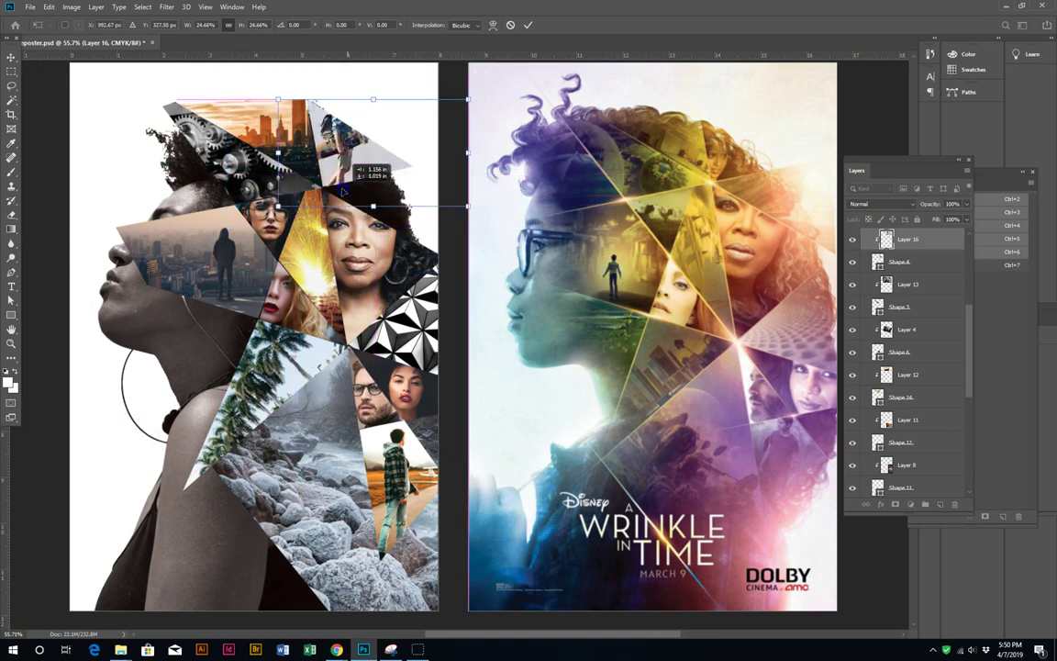
{"action": "left_click", "coordinate": [464, 207]}
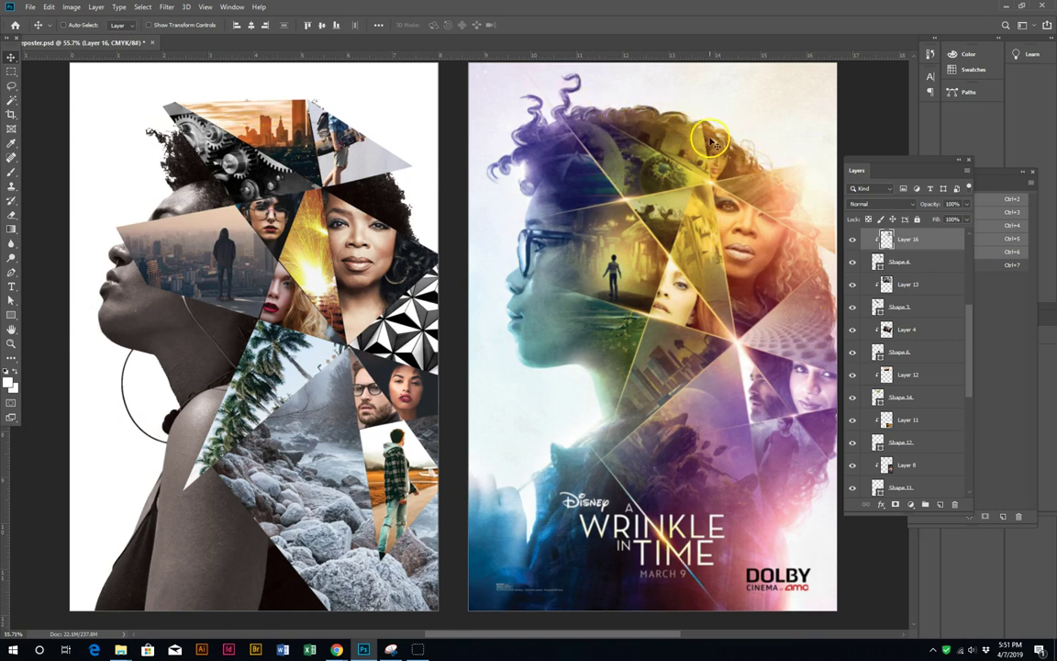
Step: Add a layer mask to Shape 4 and paint black where the triangle covers the hair
{"action": "right_click", "coordinate": [363, 152]}
{"action": "left_click", "coordinate": [394, 168]}
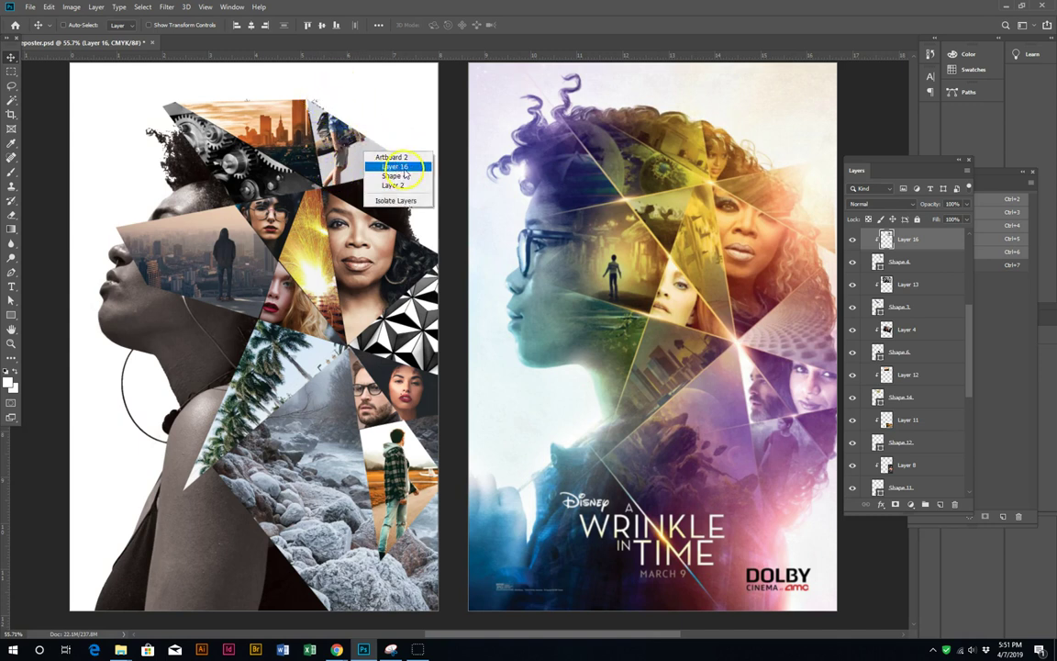
{"action": "left_click", "coordinate": [920, 261]}
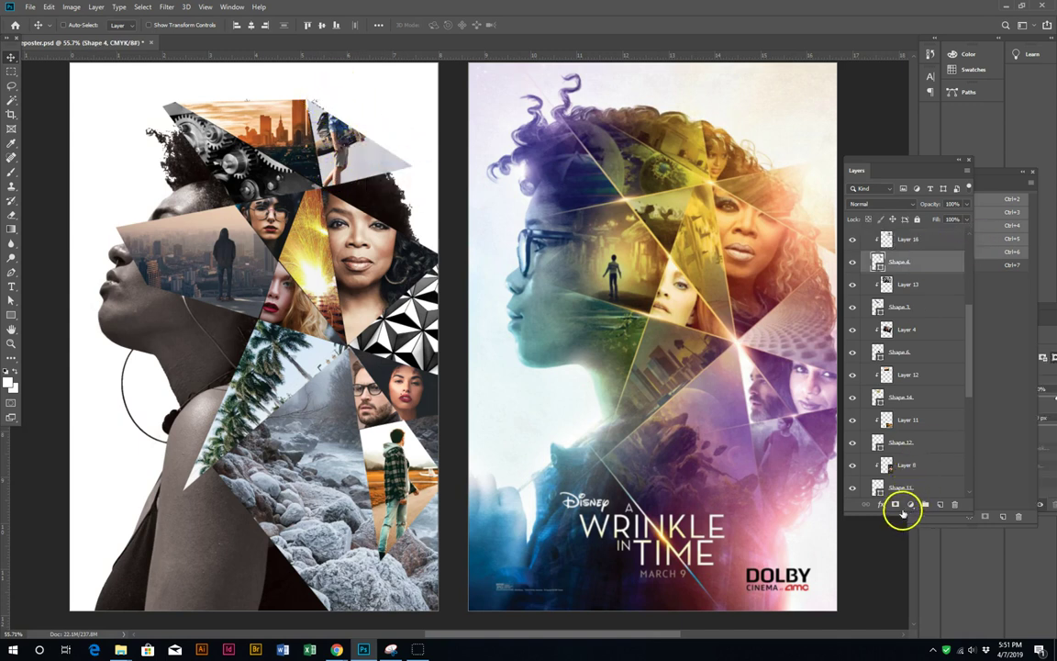
{"action": "left_click", "coordinate": [898, 505]}
{"action": "key", "text": "b"}
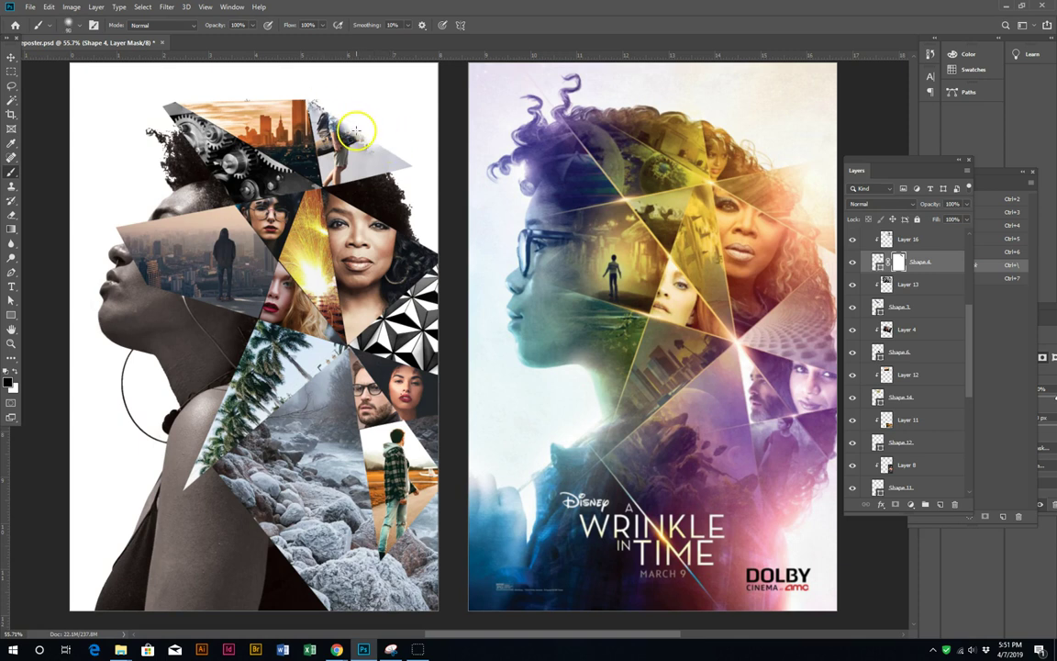
{"action": "mouse_move", "coordinate": [403, 162]}
{"action": "left_mouse_down"}
{"action": "mouse_move", "coordinate": [359, 133]}
{"action": "mouse_move", "coordinate": [350, 104]}
{"action": "left_mouse_up"}
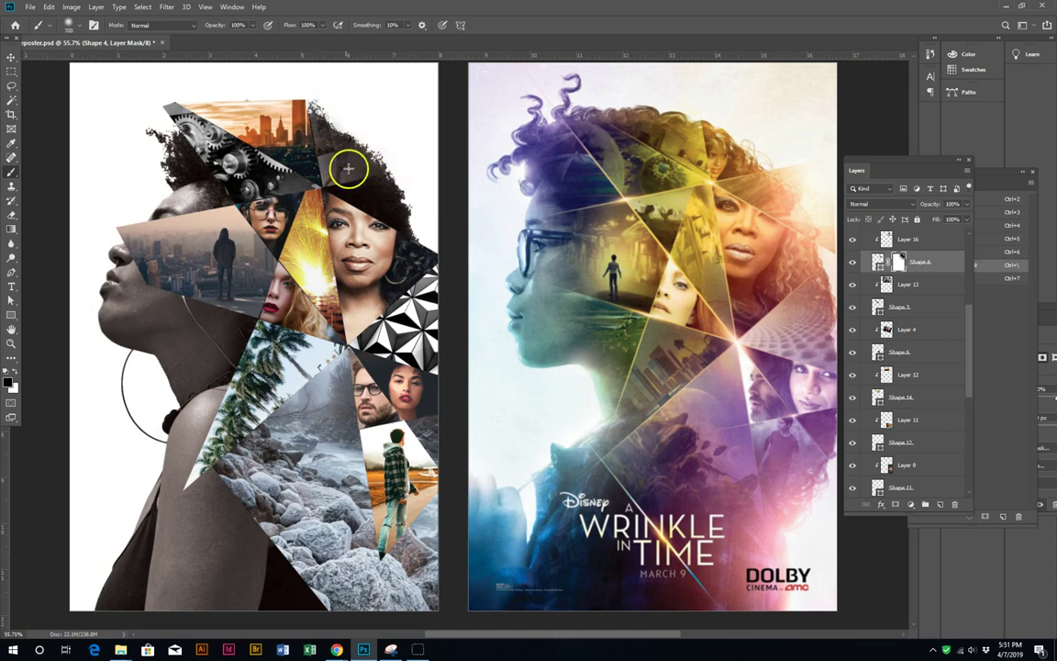
Step: Restore part of the triangle with white, then fade its right side into the hair on the mask
{"action": "key", "text": "x"}
{"action": "left_click_drag", "start_coordinate": [328, 177], "coordinate": [321, 188]}
{"action": "key", "text": "bracketleft"}
{"action": "key", "text": "bracketleft"}
{"action": "key", "text": "bracketleft"}
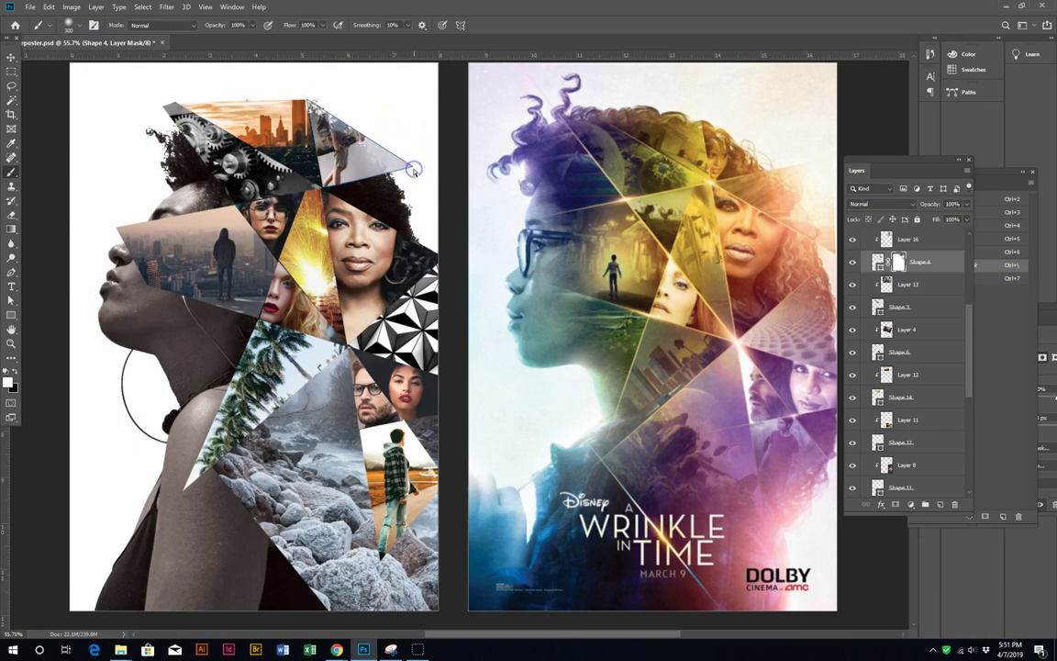
{"action": "key", "text": "ctrl+2"}
{"action": "left_click", "coordinate": [415, 171]}
{"action": "key", "text": "Escape"}
{"action": "left_click", "coordinate": [416, 171]}
{"action": "left_click", "coordinate": [503, 225]}
{"action": "left_click", "coordinate": [898, 261]}
{"action": "mouse_move", "coordinate": [404, 170]}
{"action": "left_mouse_down"}
{"action": "mouse_move", "coordinate": [370, 112]}
{"action": "mouse_move", "coordinate": [334, 93]}
{"action": "left_mouse_up"}
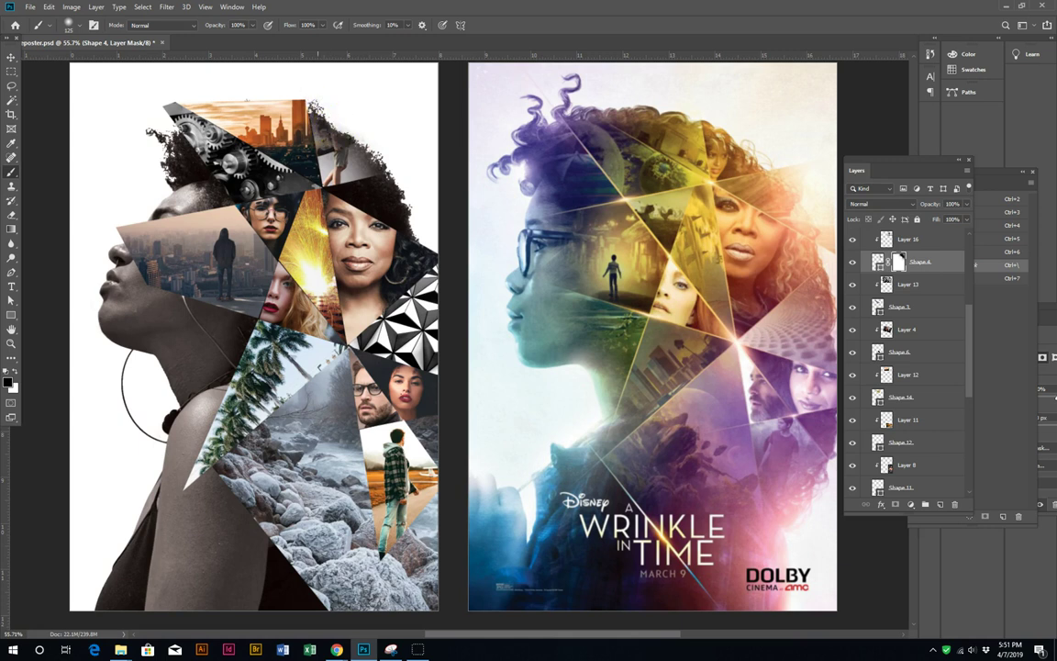
Step: Add layer masks to the city skyline triangle and the Shape 3 triangle
{"action": "key", "text": "v"}
{"action": "right_click", "coordinate": [275, 120]}
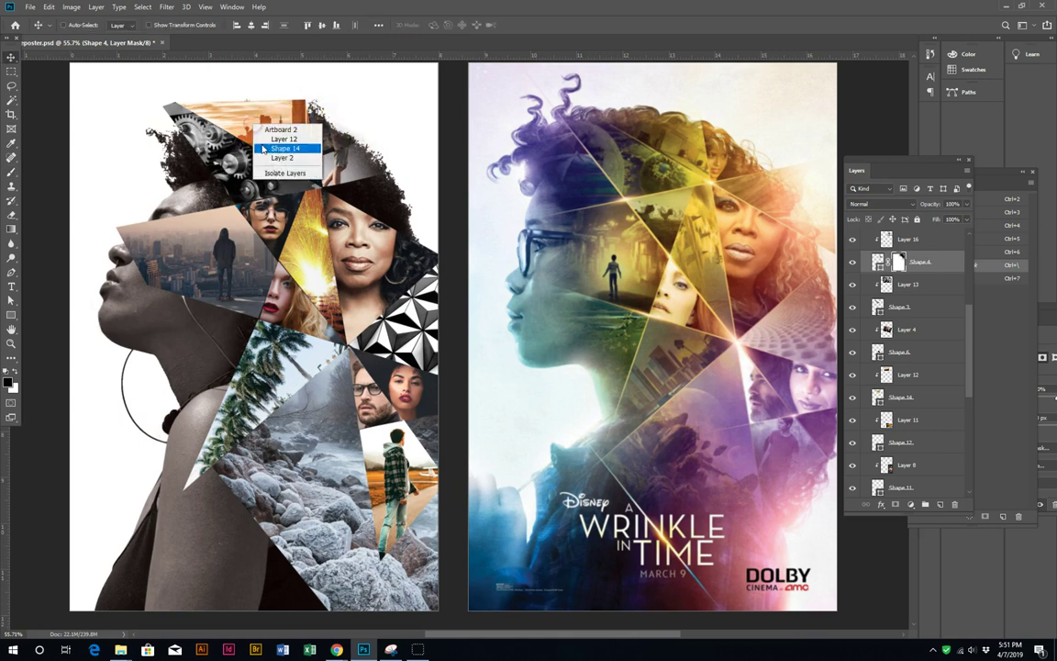
{"action": "left_click", "coordinate": [285, 137]}
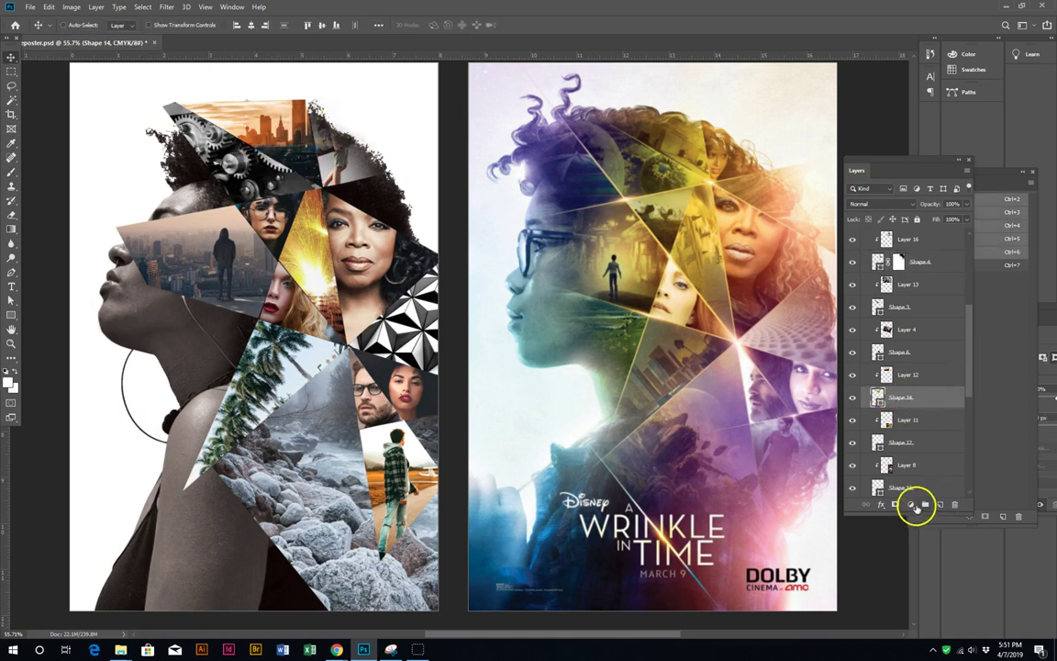
{"action": "left_click", "coordinate": [897, 504]}
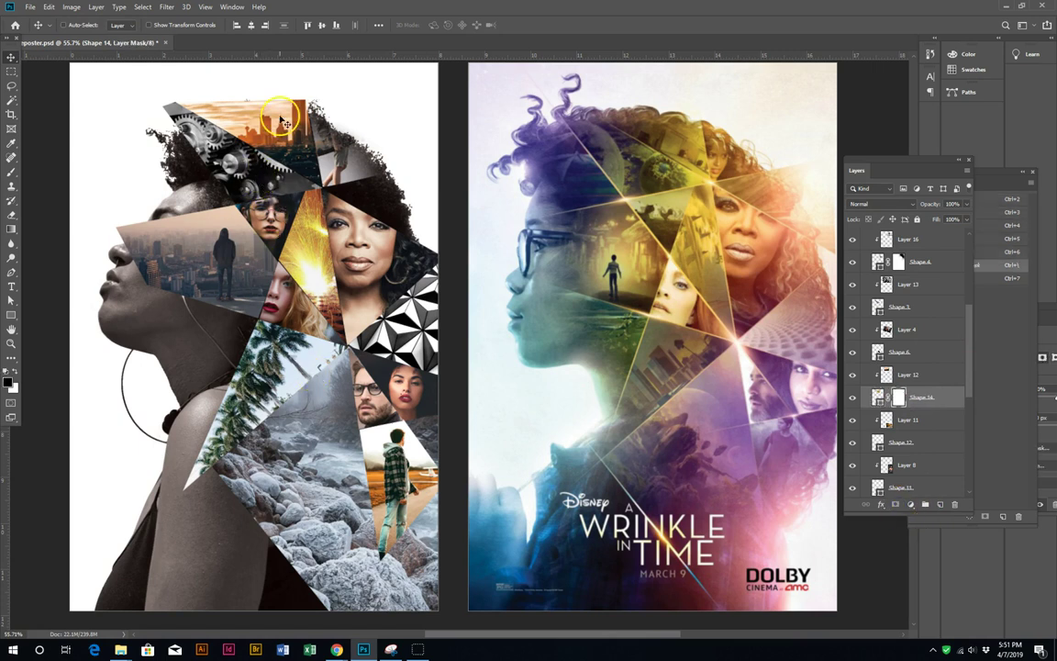
{"action": "key", "text": "b"}
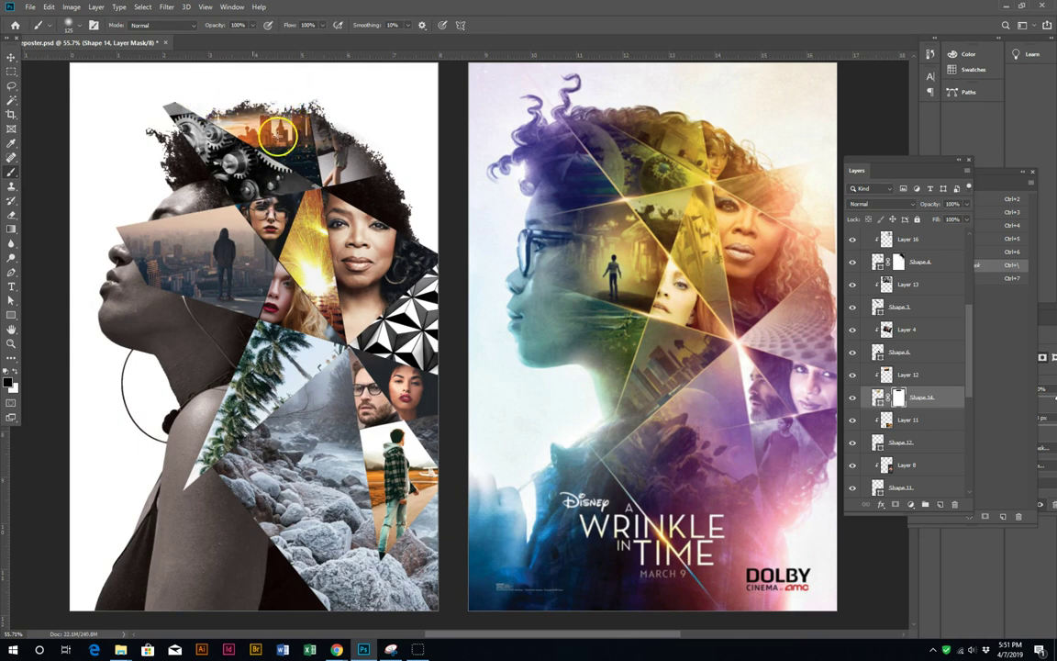
{"action": "key", "text": "v"}
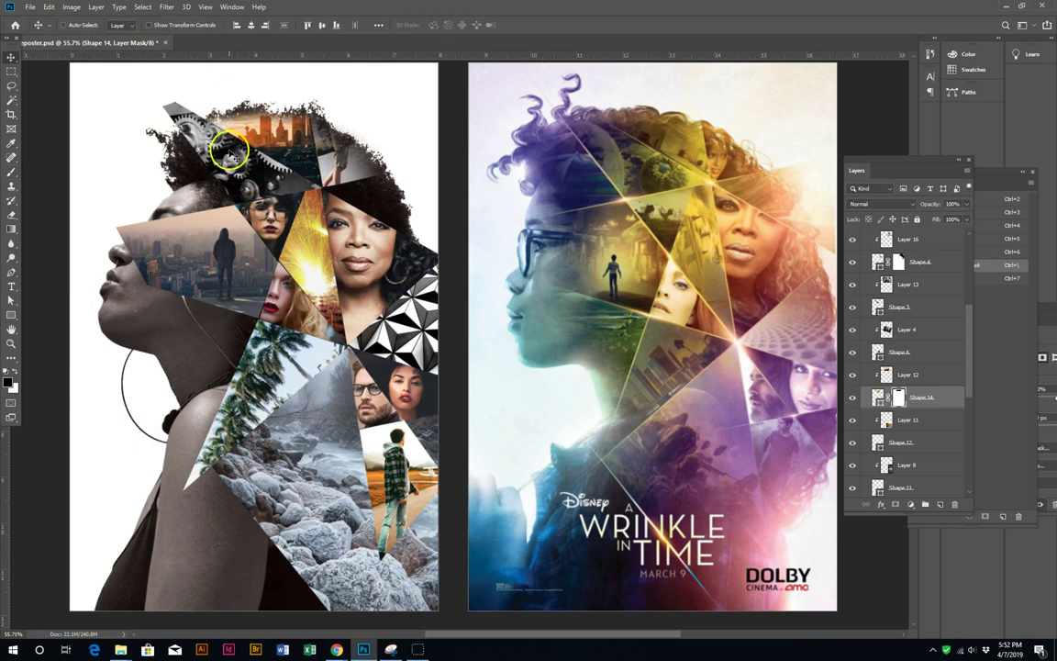
{"action": "right_click", "coordinate": [230, 151]}
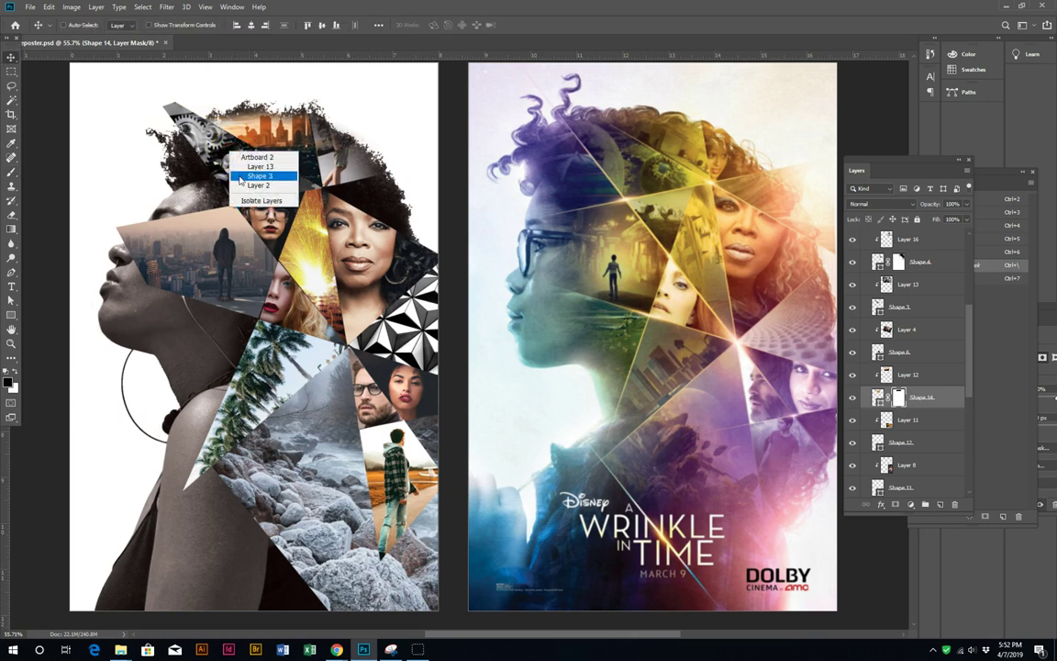
{"action": "left_click", "coordinate": [260, 176]}
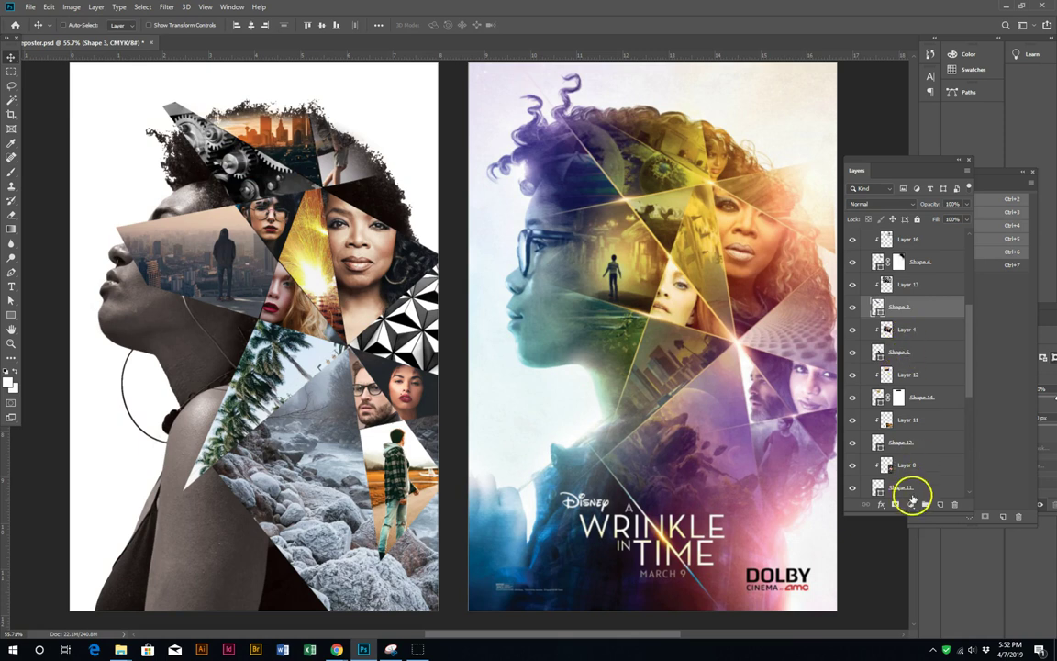
{"action": "left_click", "coordinate": [895, 505]}
{"action": "key", "text": "b"}
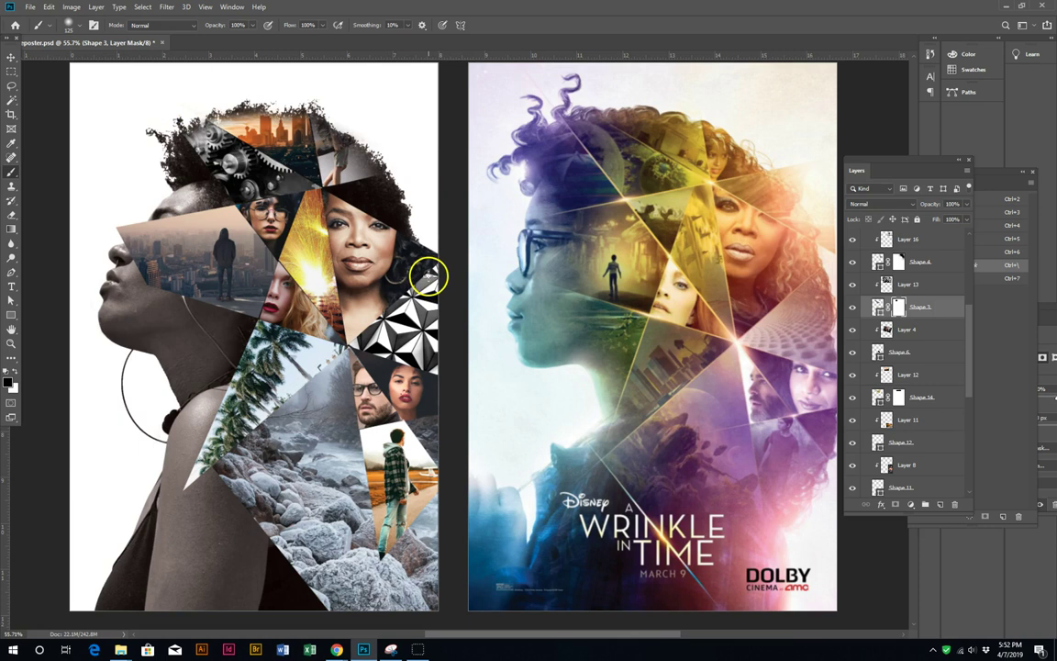
Step: Pick Shape 5 by the hair, give it a layer mask, and switch to the Brush
{"action": "key", "text": "v"}
{"action": "right_click", "coordinate": [405, 255]}
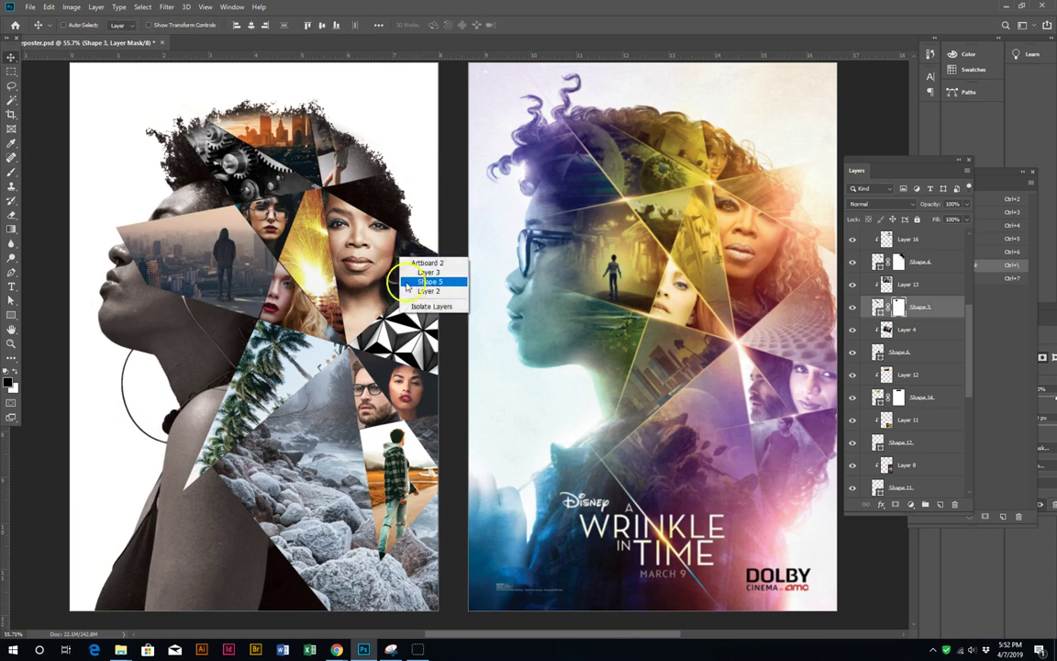
{"action": "left_click", "coordinate": [422, 266]}
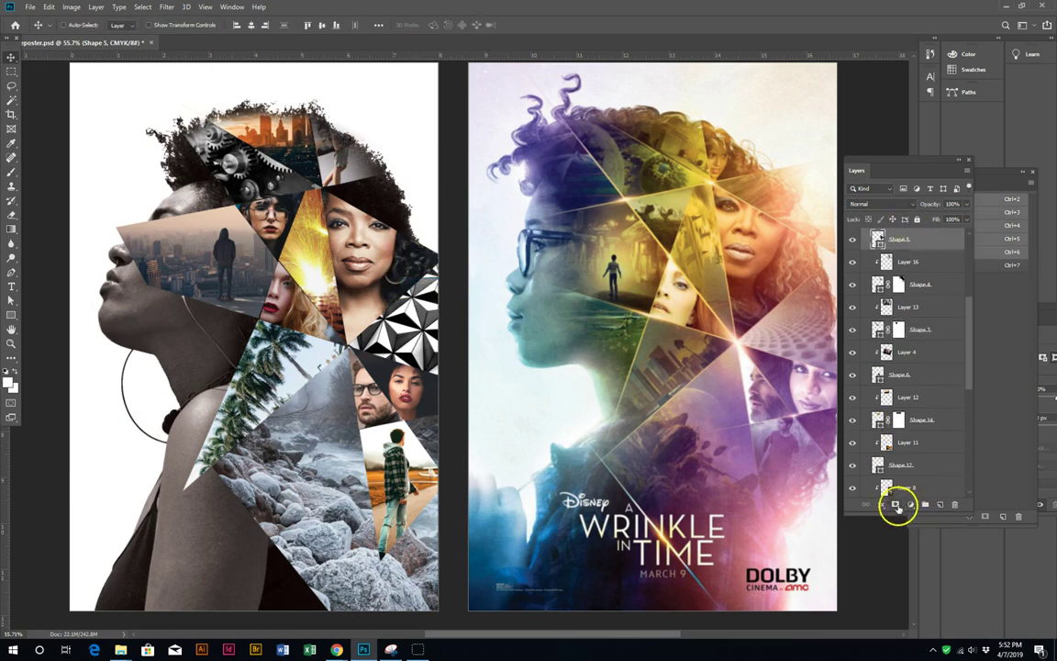
{"action": "left_click", "coordinate": [897, 505]}
{"action": "key", "text": "b"}
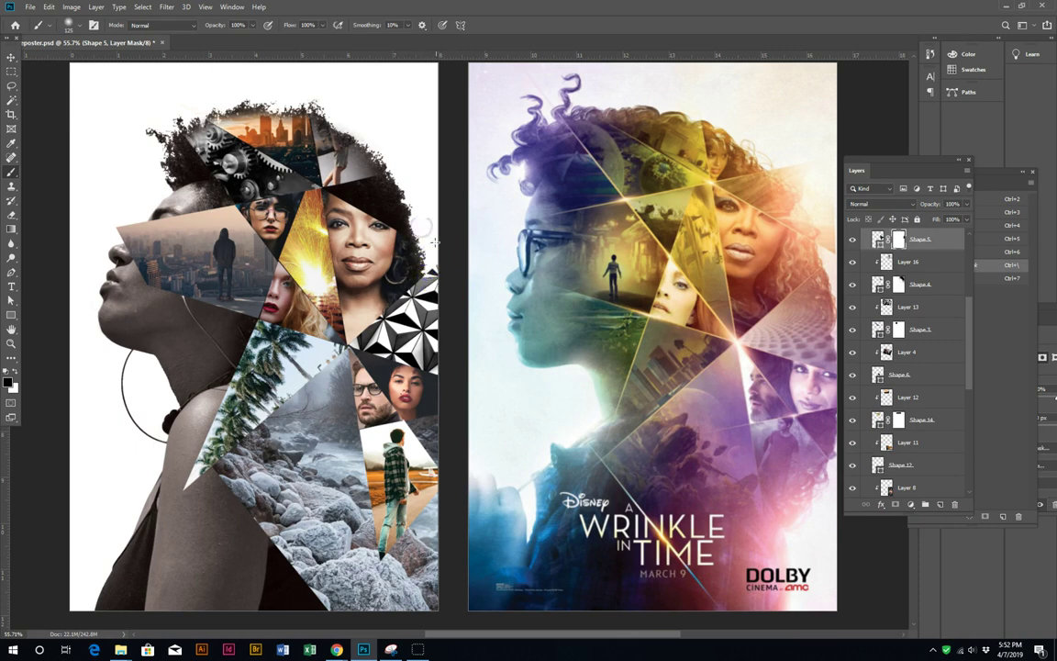
Step: Mask Shape 8 and paint away the geometric shard near the hair and the poster's right edge
{"action": "key", "text": "v"}
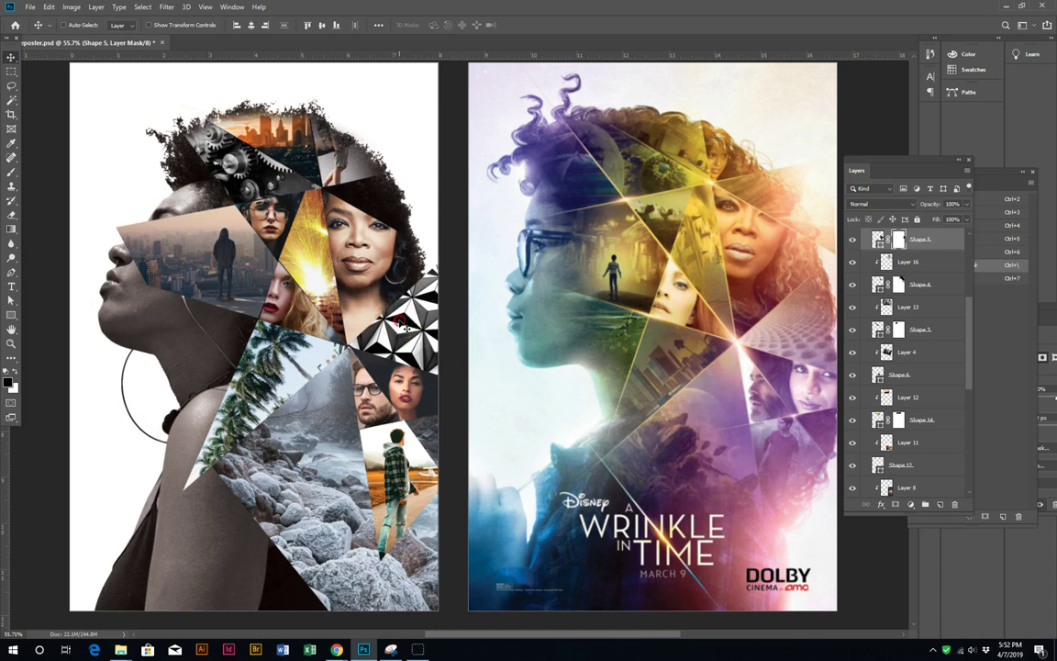
{"action": "right_click", "coordinate": [405, 323]}
{"action": "left_click", "coordinate": [417, 345]}
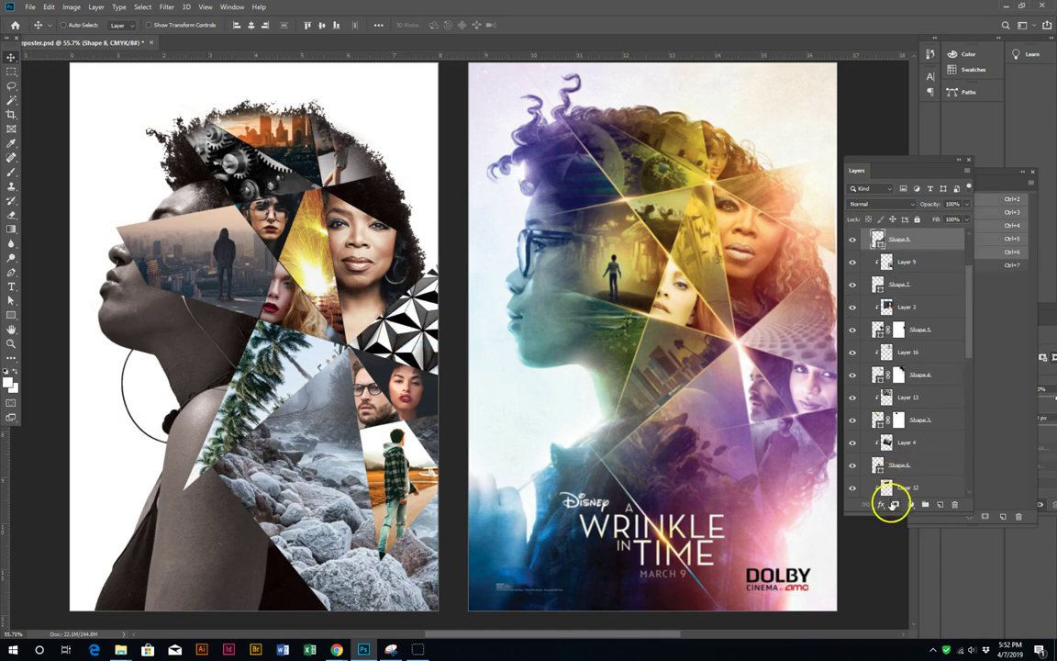
{"action": "left_click", "coordinate": [896, 505]}
{"action": "key", "text": "b"}
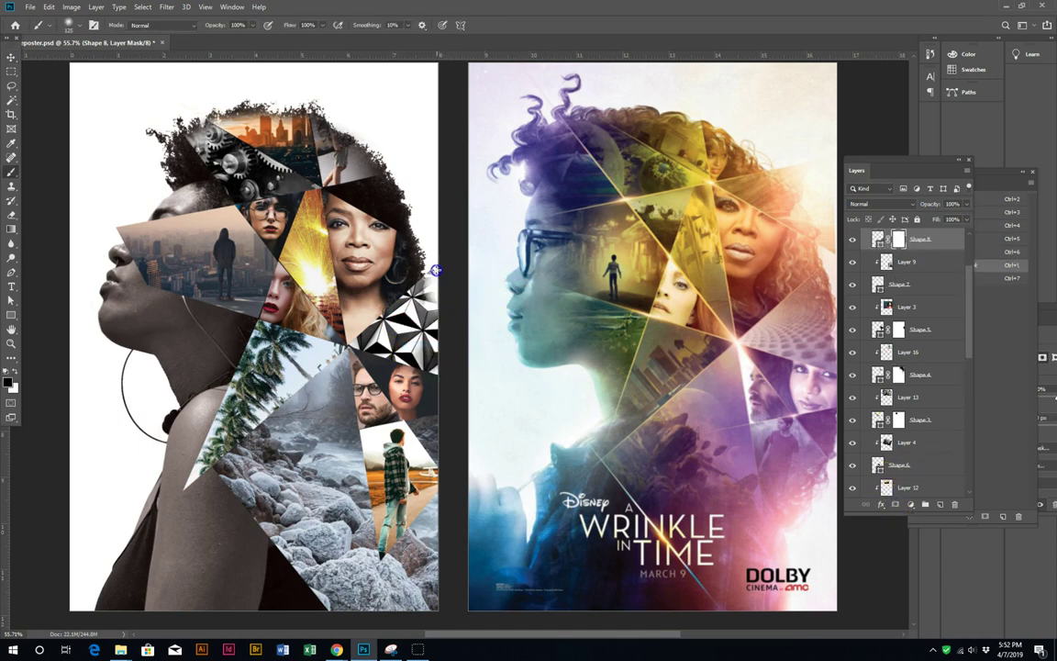
{"action": "left_click_drag", "start_coordinate": [433, 293], "coordinate": [439, 374]}
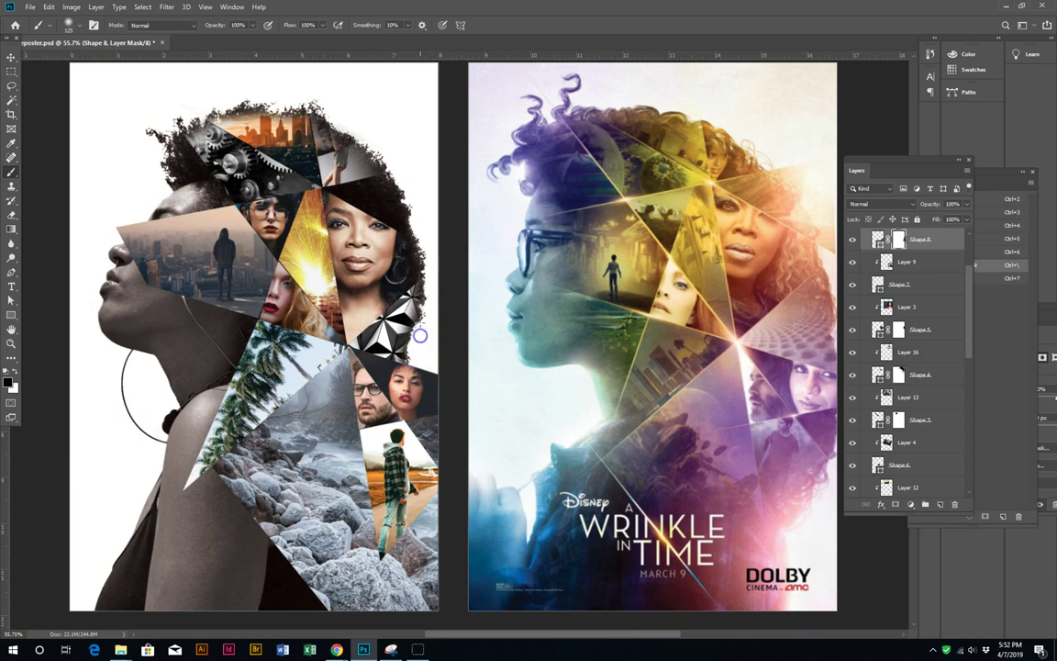
{"action": "scroll", "coordinate": [426, 330], "scroll_direction": "down", "scroll_amount": 2}
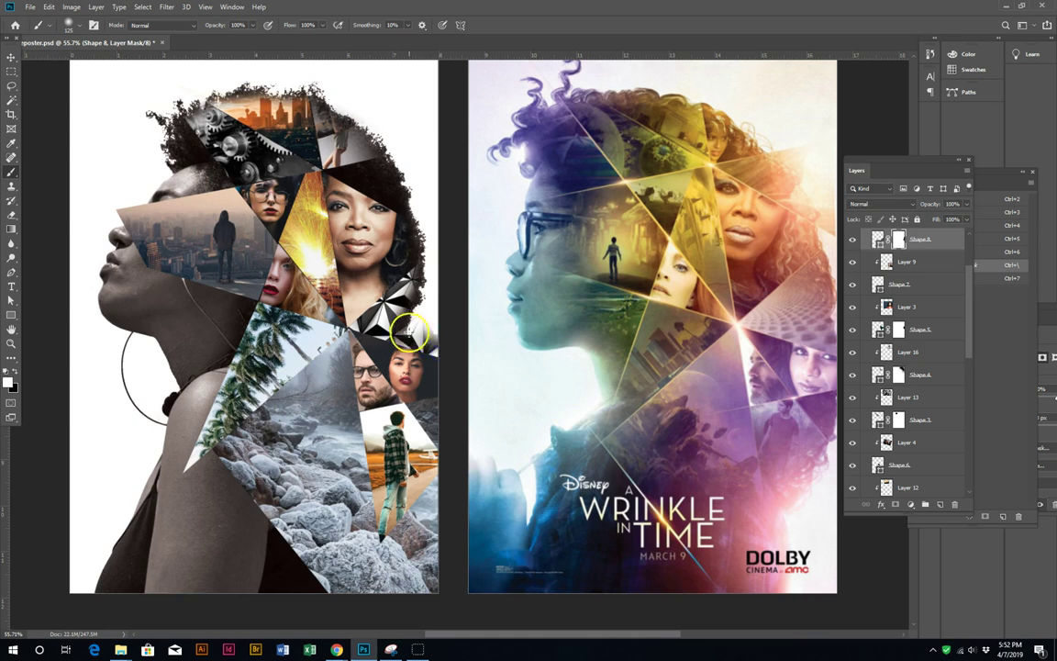
{"action": "left_click", "coordinate": [439, 402]}
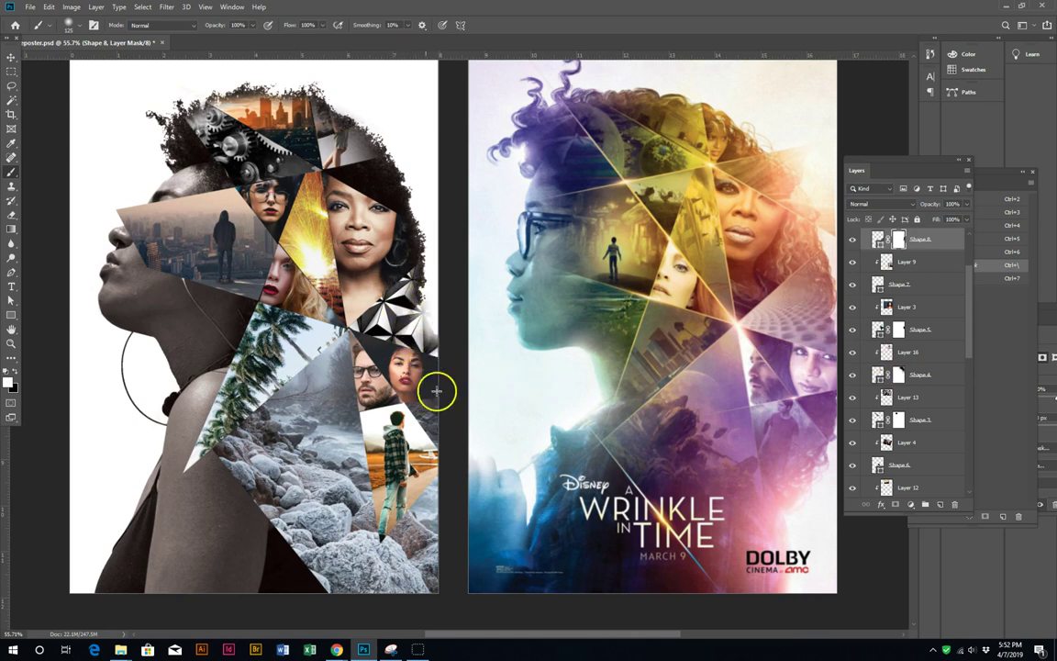
Step: Select Shape 12 from the canvas layer picker and add a layer mask to it
{"action": "key", "text": "v"}
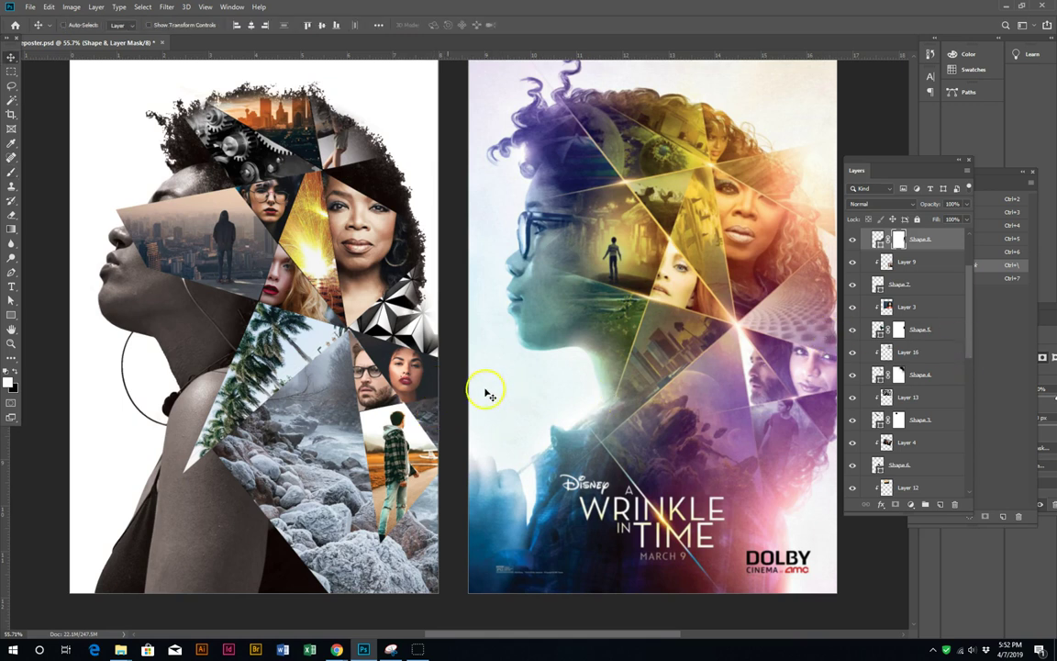
{"action": "right_click", "coordinate": [425, 416]}
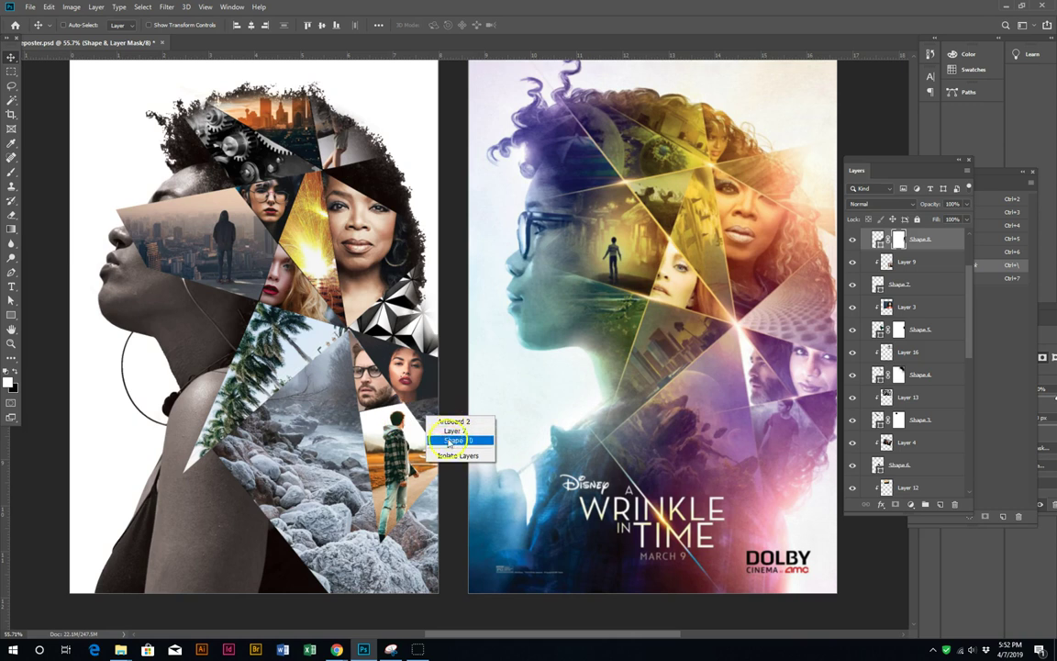
{"action": "left_click", "coordinate": [428, 471]}
{"action": "right_click", "coordinate": [376, 412]}
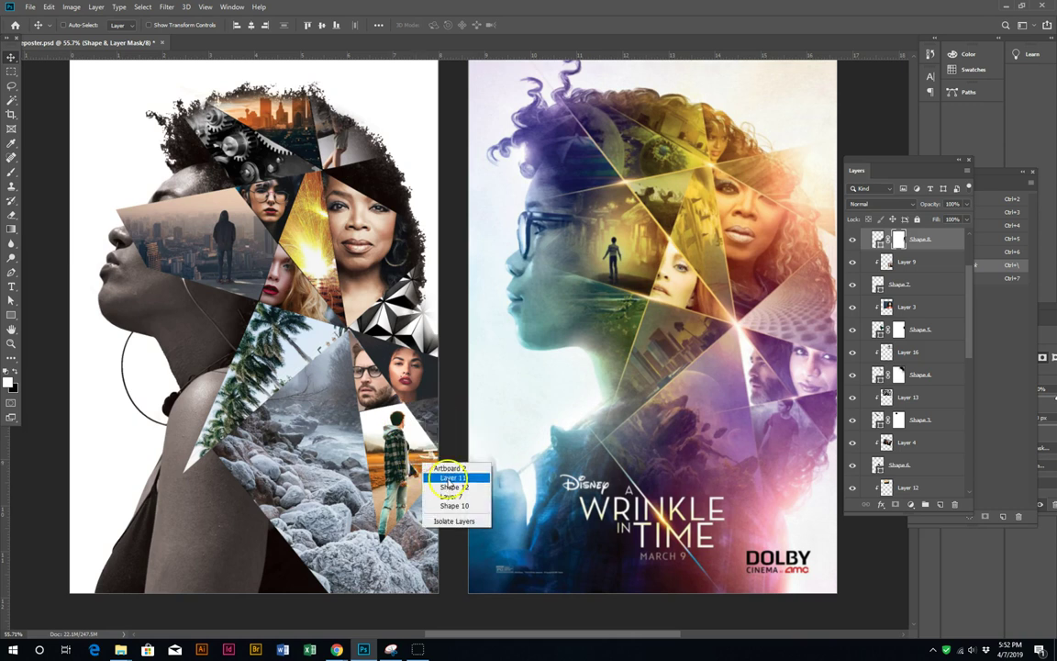
{"action": "left_click", "coordinate": [397, 436]}
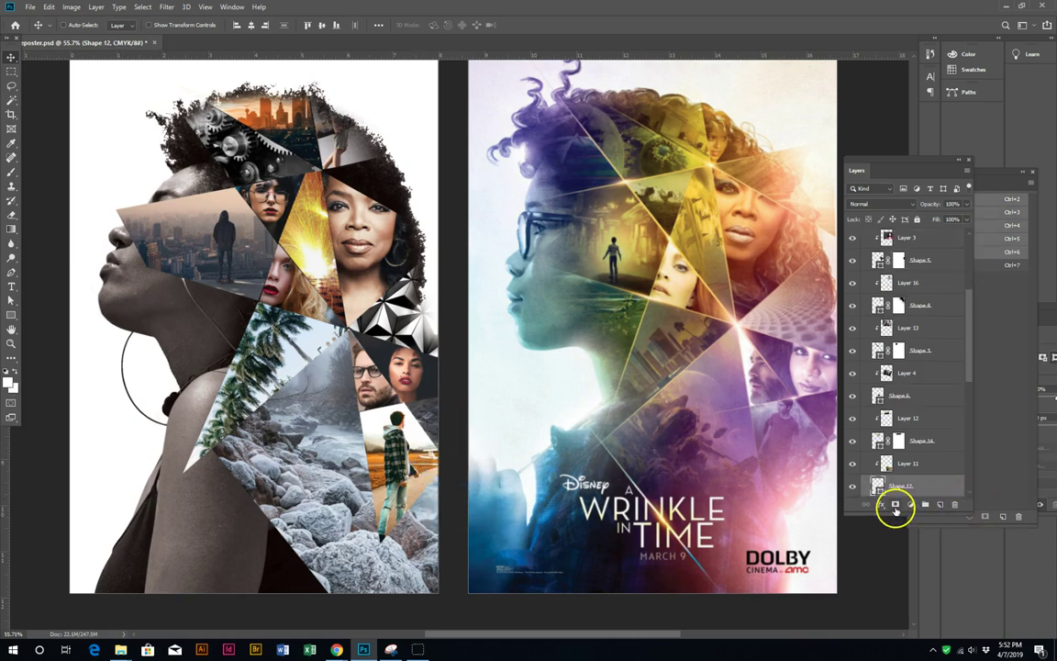
{"action": "left_click", "coordinate": [896, 504]}
{"action": "key", "text": "b"}
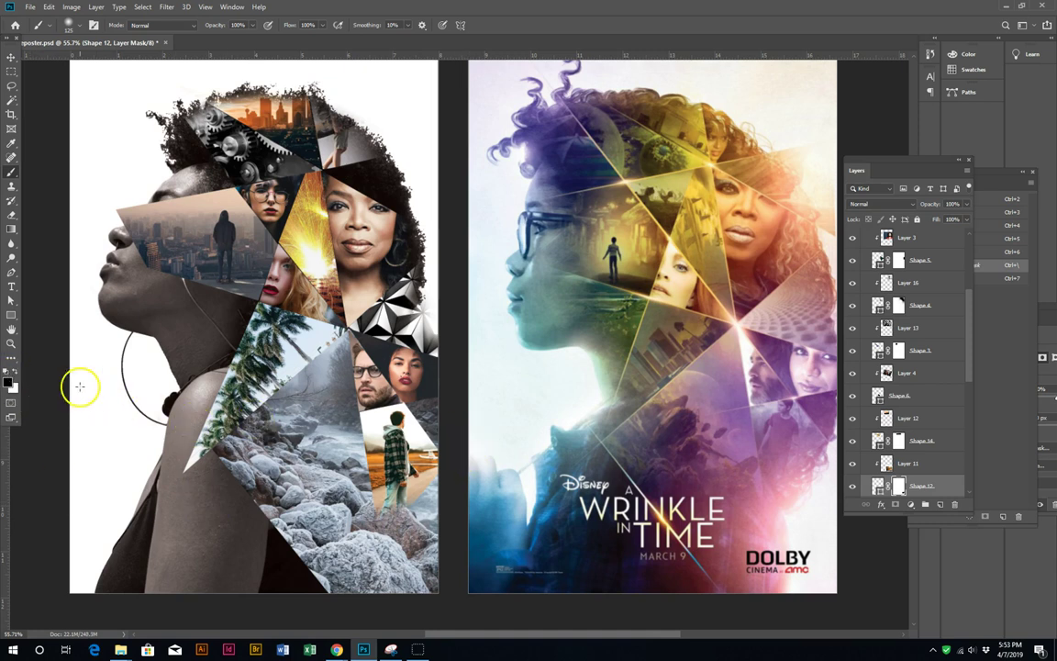
Step: Paint black along the boy shard's lower edge so it fades into the rocks
{"action": "key", "text": "x"}
{"action": "key", "text": "x"}
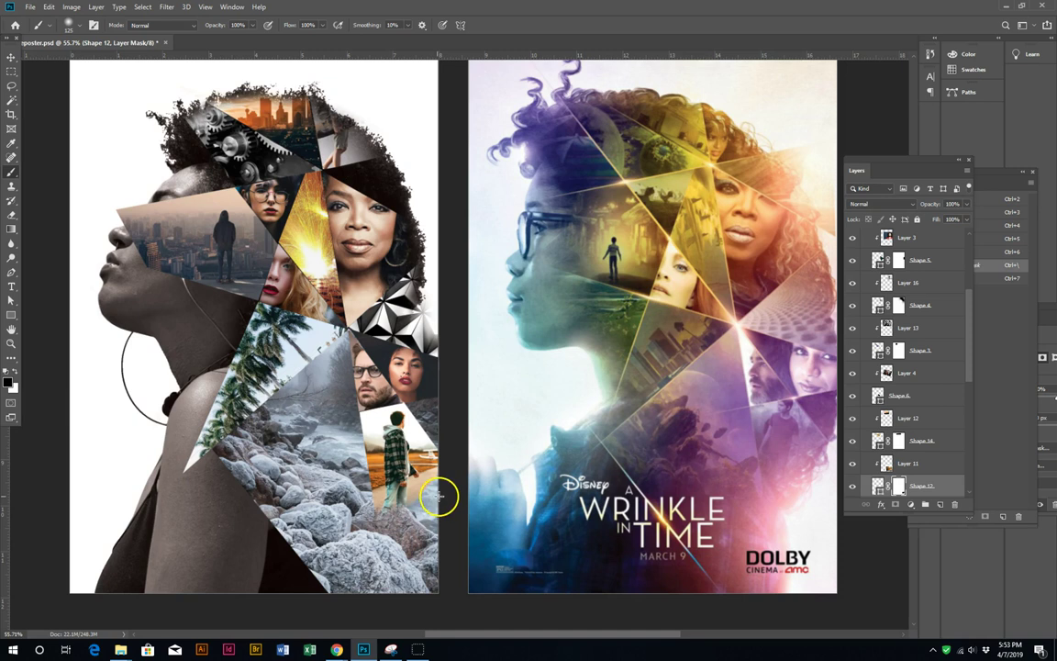
{"action": "mouse_move", "coordinate": [452, 486]}
{"action": "left_mouse_down"}
{"action": "mouse_move", "coordinate": [435, 487]}
{"action": "mouse_move", "coordinate": [445, 475]}
{"action": "left_mouse_up"}
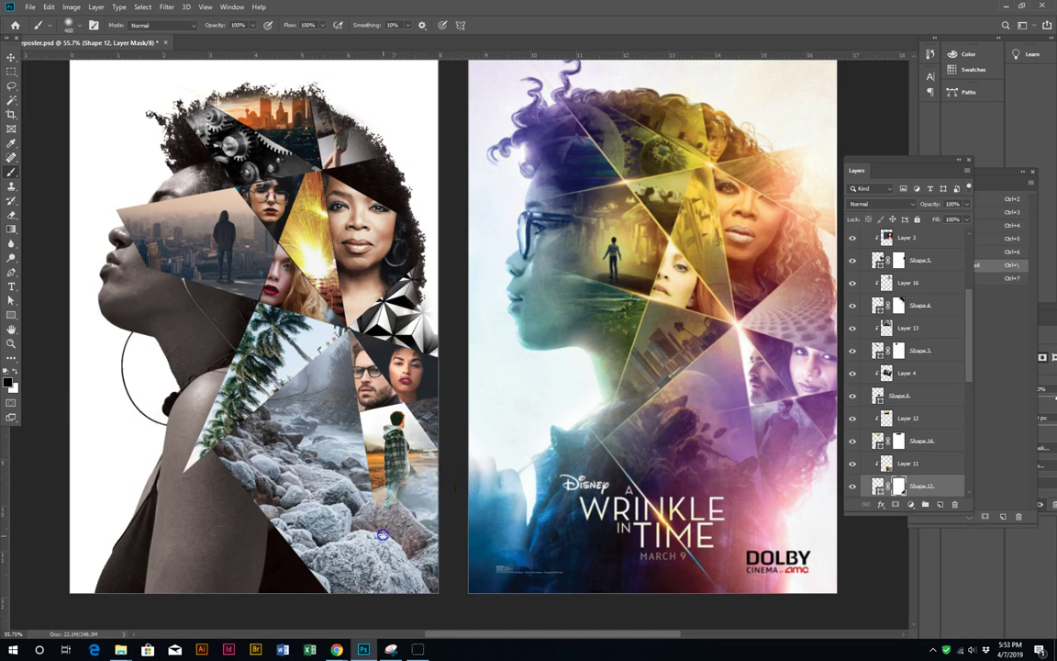
{"action": "left_click", "coordinate": [438, 547]}
{"action": "left_click_drag", "start_coordinate": [421, 521], "coordinate": [307, 489]}
Step: Mask Shape 10 and brush the rocks away at lower right and off the woman's shoulder
{"action": "key", "text": "v"}
{"action": "right_click", "coordinate": [321, 496]}
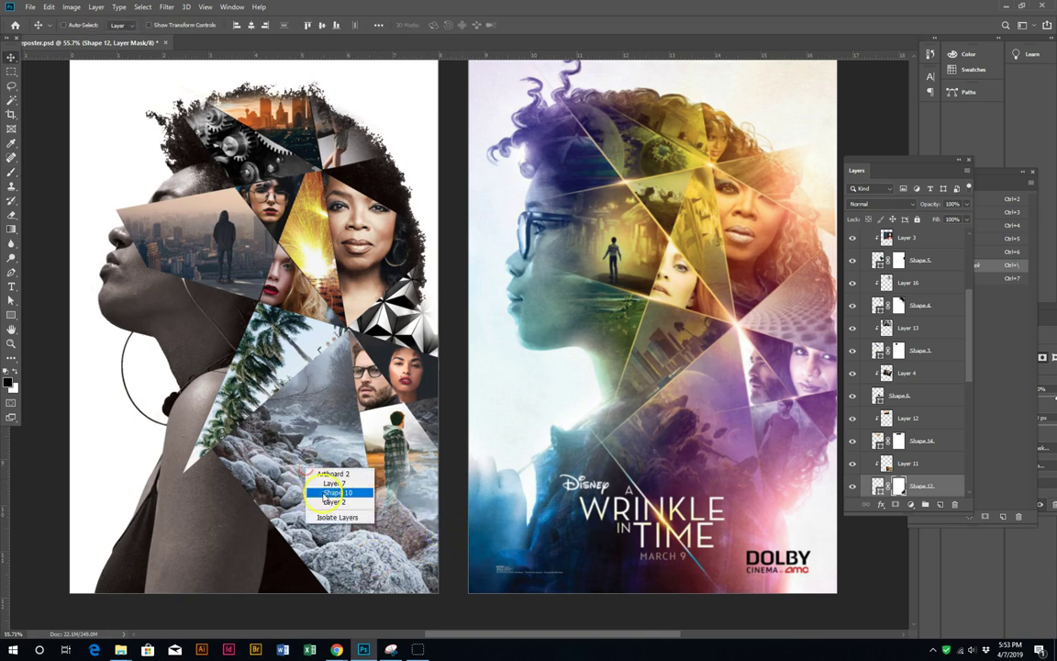
{"action": "left_click", "coordinate": [326, 492]}
{"action": "key", "text": "b"}
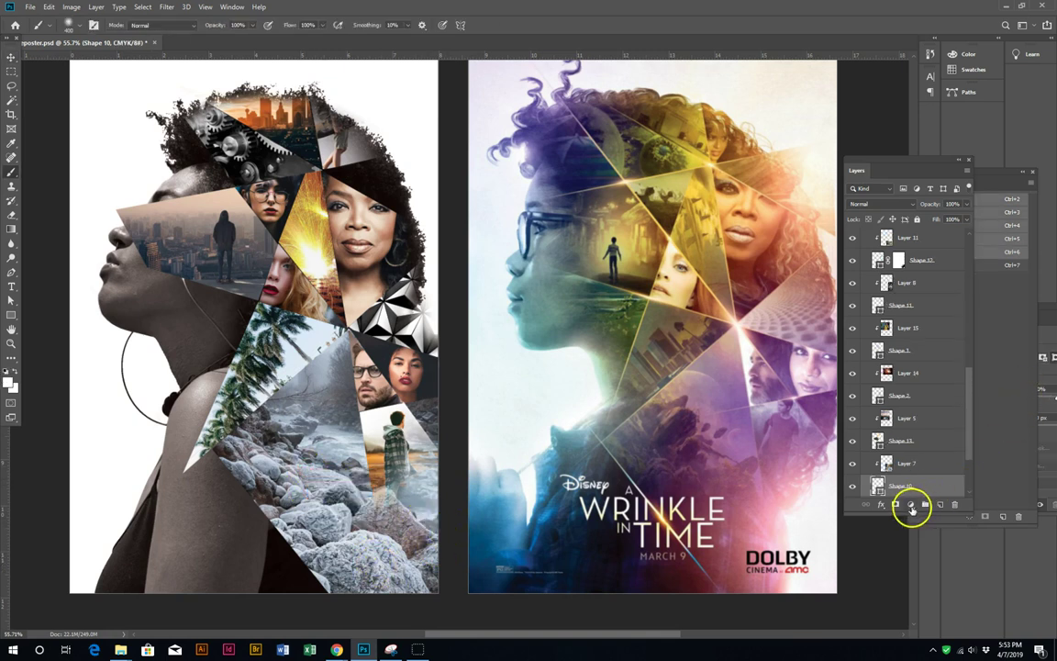
{"action": "left_click", "coordinate": [893, 506]}
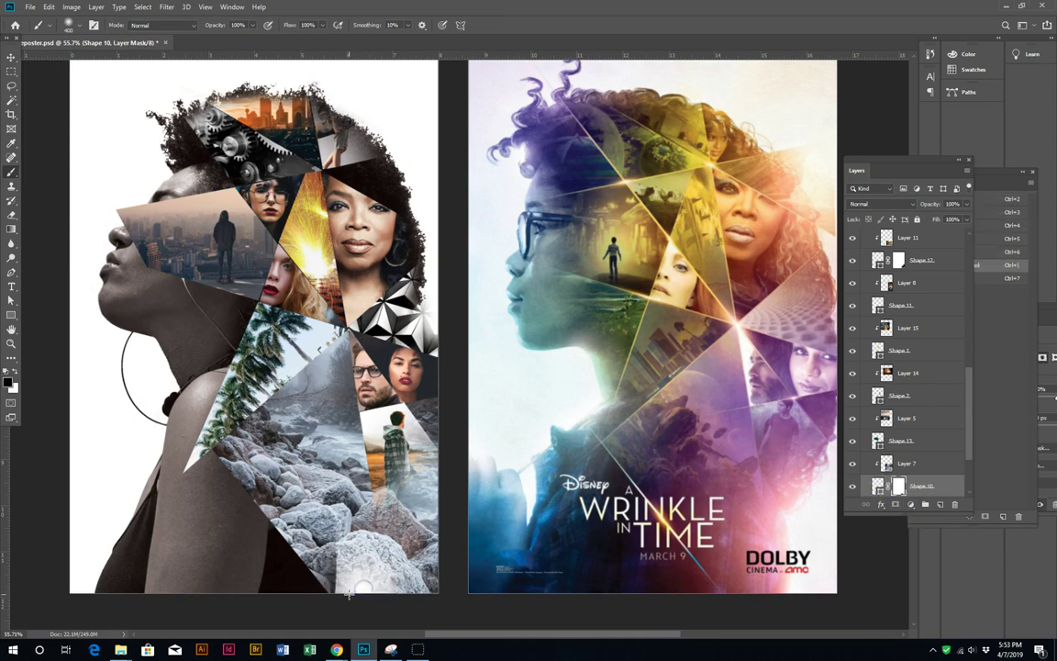
{"action": "left_click_drag", "start_coordinate": [417, 565], "coordinate": [428, 472]}
{"action": "mouse_move", "coordinate": [408, 524]}
{"action": "left_mouse_down"}
{"action": "mouse_move", "coordinate": [337, 601]}
{"action": "mouse_move", "coordinate": [270, 577]}
{"action": "left_mouse_up"}
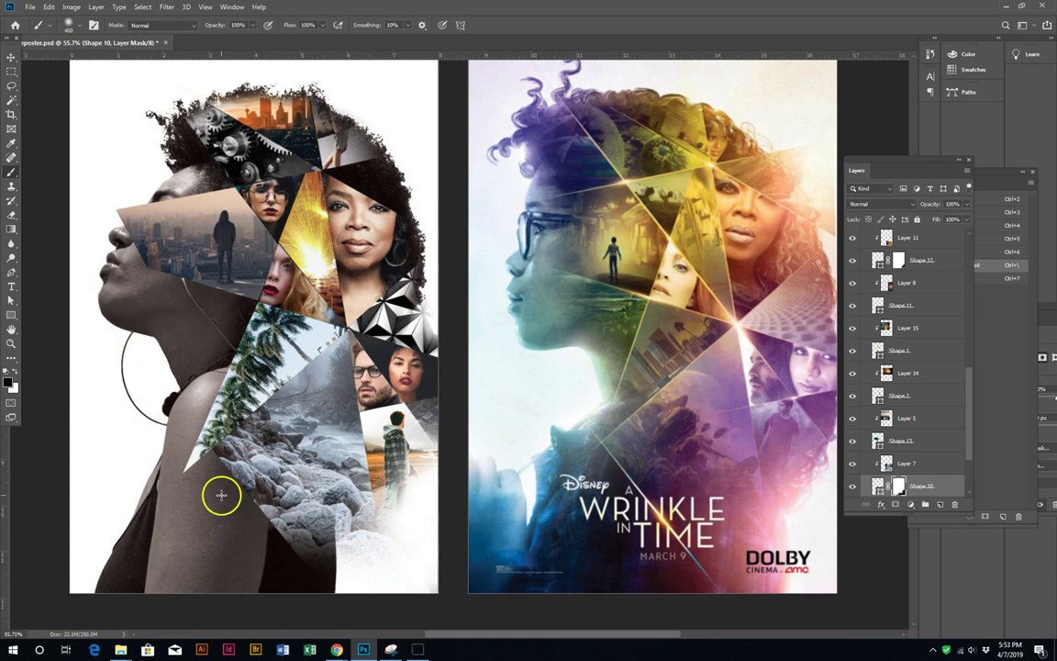
{"action": "left_click_drag", "start_coordinate": [210, 482], "coordinate": [267, 571]}
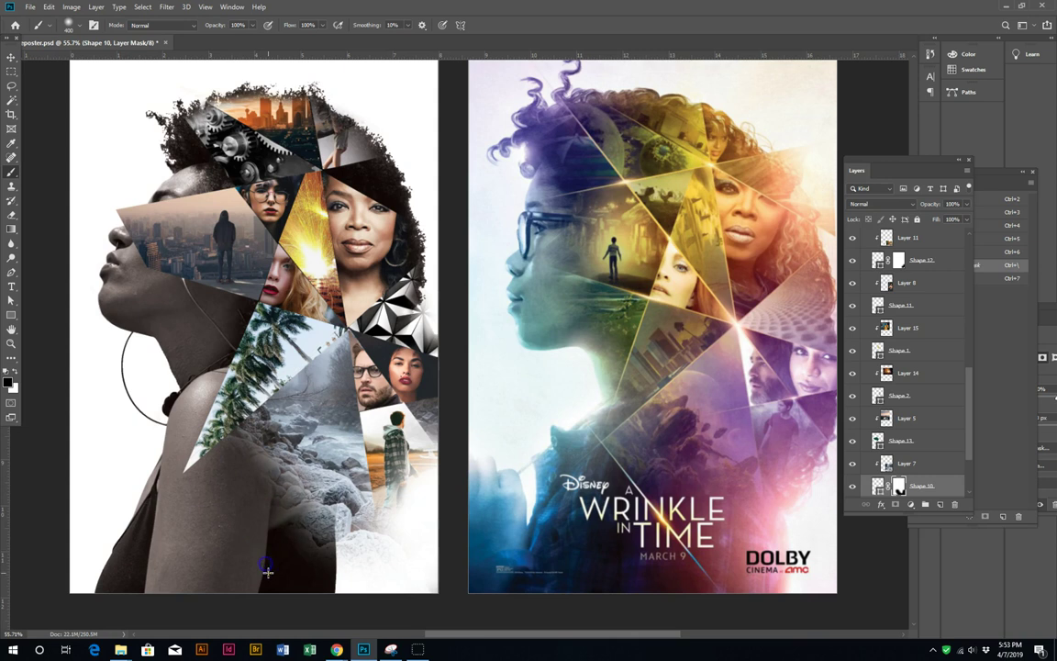
Step: Pick the Shape 9 palm-tree shard and add a layer mask to it
{"action": "key", "text": "v"}
{"action": "right_click", "coordinate": [273, 345]}
{"action": "left_click", "coordinate": [312, 374]}
{"action": "right_click", "coordinate": [298, 342]}
{"action": "left_click", "coordinate": [307, 365]}
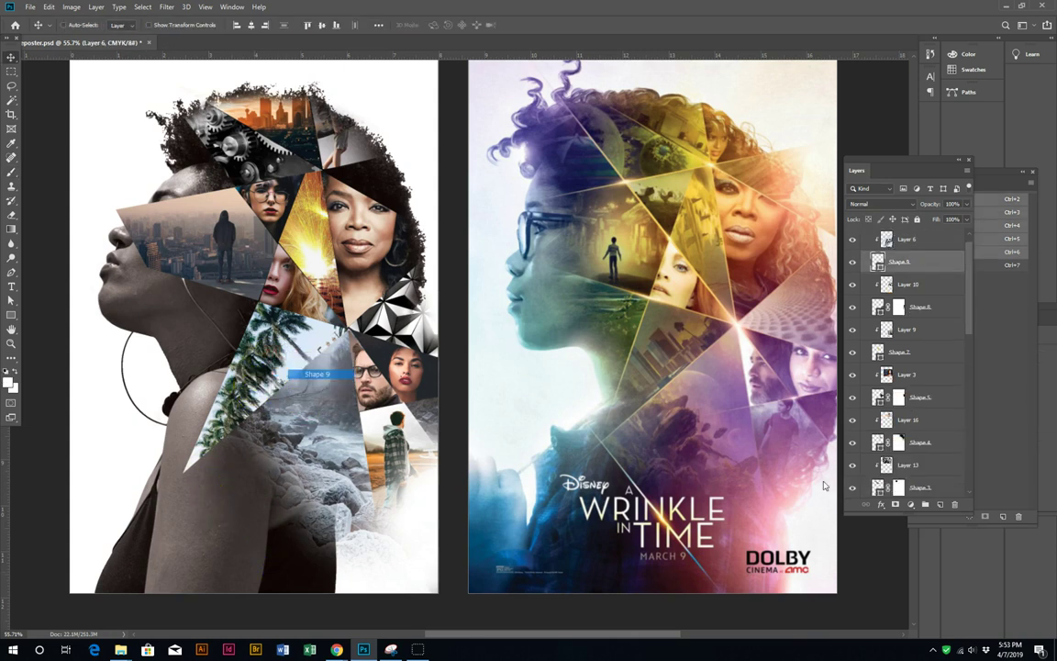
{"action": "left_click", "coordinate": [897, 506]}
Step: Paint rock texture off the shoulder on Shape 9, then reveal her forehead and eye through Shape 13
{"action": "key", "text": "b"}
{"action": "key", "text": "x"}
{"action": "left_click_drag", "start_coordinate": [165, 495], "coordinate": [211, 435]}
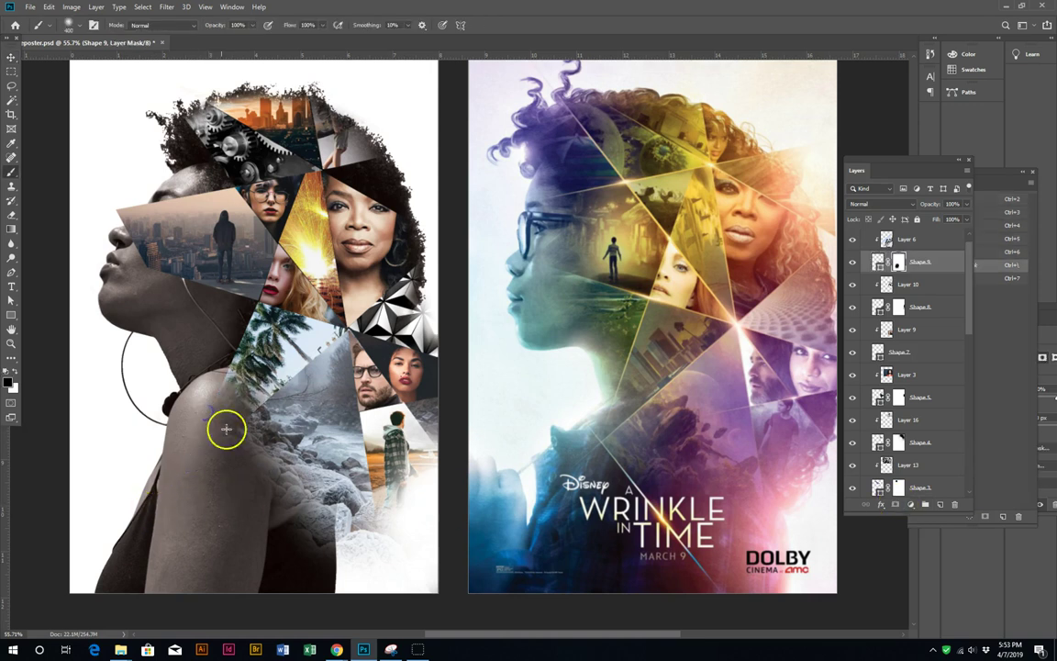
{"action": "key", "text": "v"}
{"action": "right_click", "coordinate": [228, 224]}
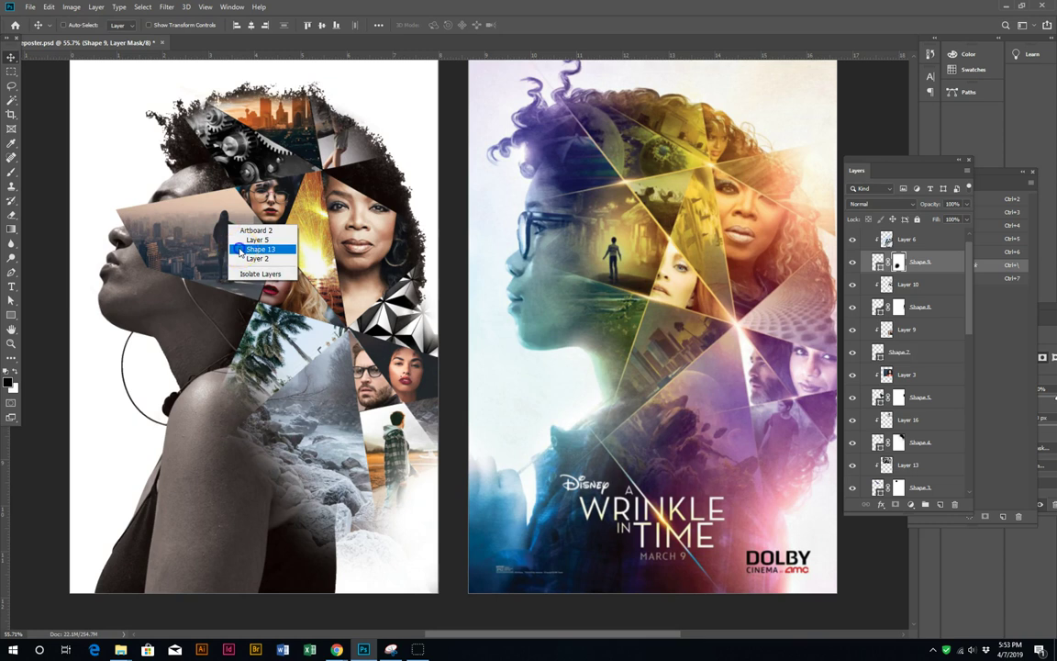
{"action": "left_click", "coordinate": [260, 249]}
{"action": "key", "text": "b"}
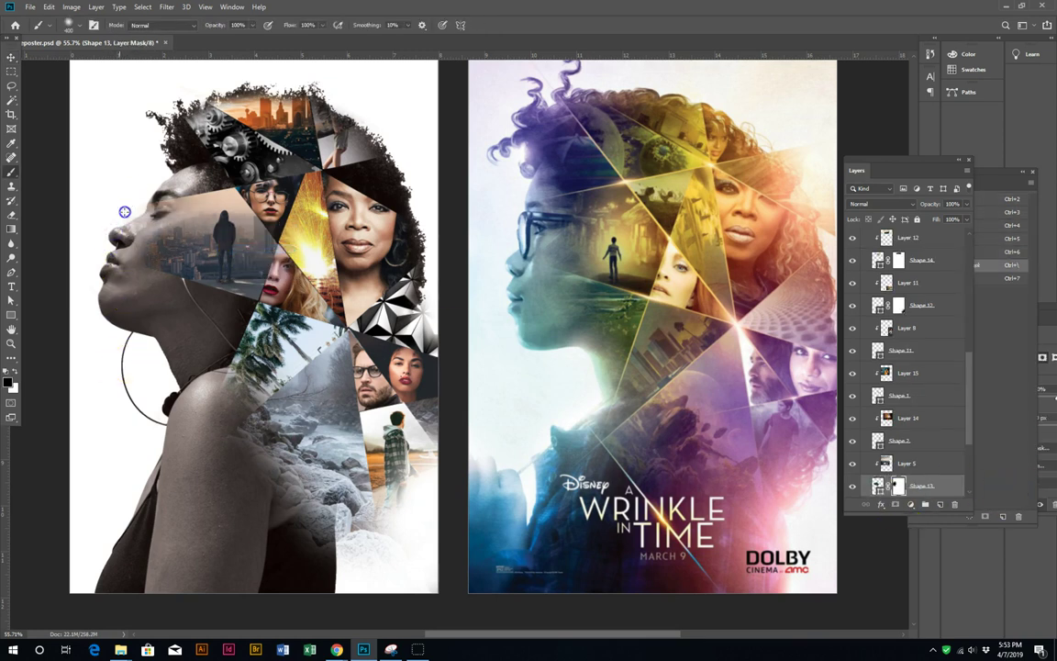
{"action": "left_click_drag", "start_coordinate": [133, 233], "coordinate": [146, 185]}
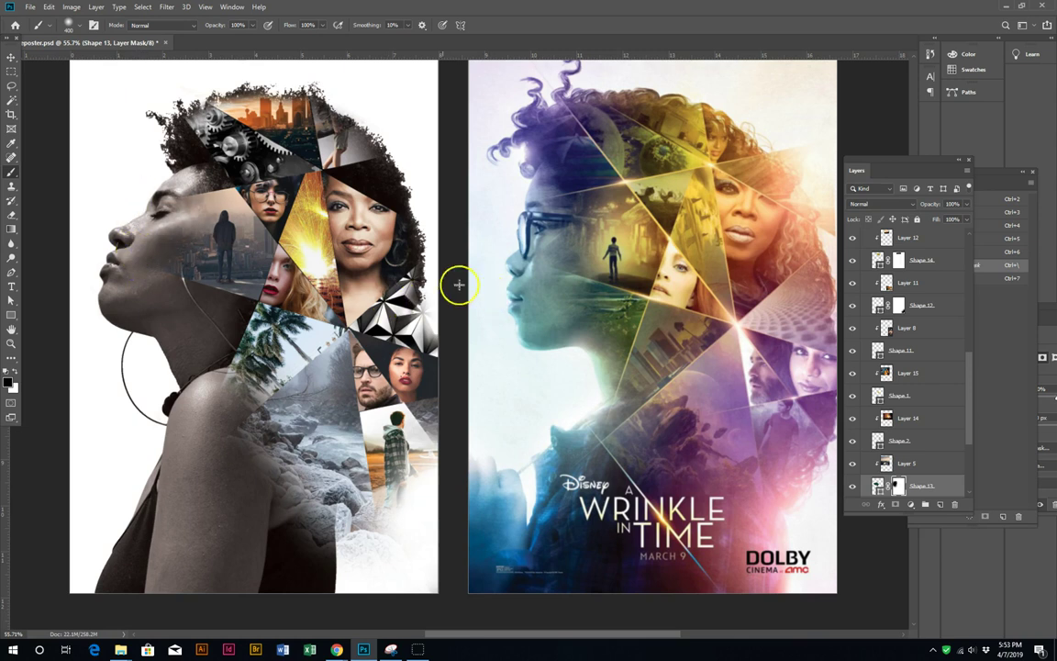
Step: Save the poster as movieposter.psd and select Layer 6 at the top of the Layers panel
{"action": "key", "text": "v"}
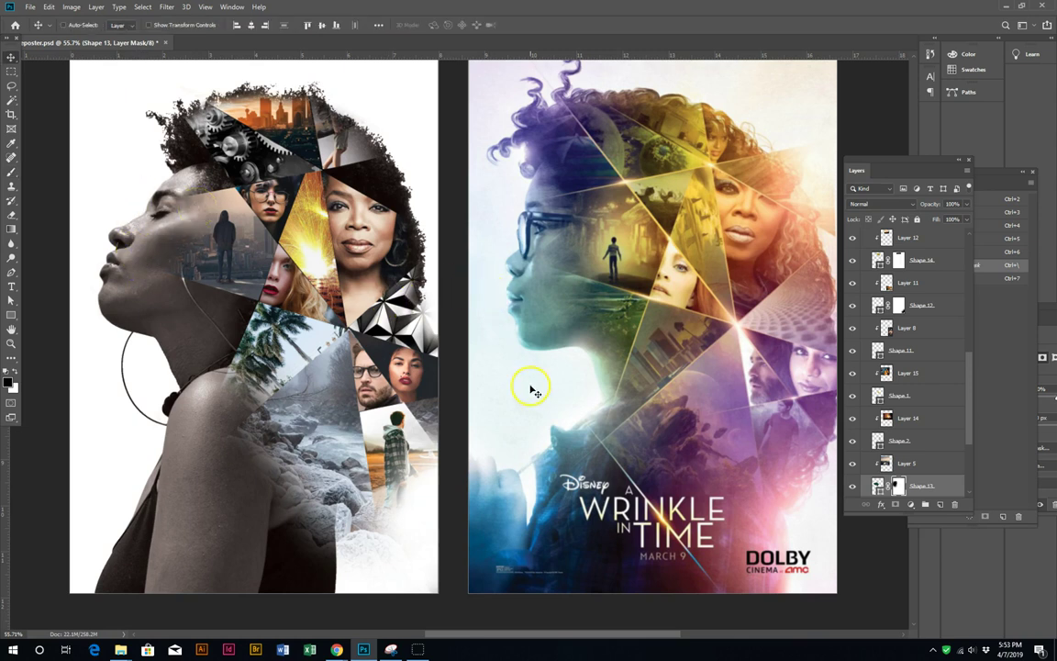
{"action": "left_click_drag", "start_coordinate": [200, 170], "coordinate": [201, 176]}
{"action": "key", "text": "ctrl+s"}
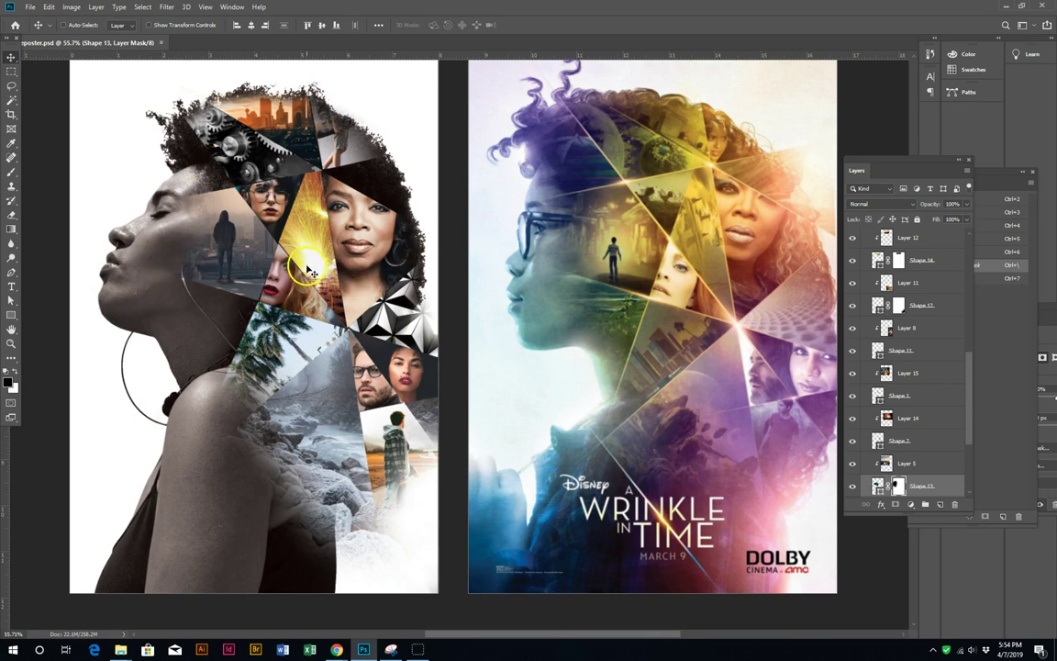
{"action": "scroll", "coordinate": [927, 262], "scroll_direction": "up", "scroll_amount": 3}
{"action": "scroll", "coordinate": [925, 275], "scroll_direction": "up", "scroll_amount": 5}
{"action": "scroll", "coordinate": [924, 266], "scroll_direction": "up", "scroll_amount": 2}
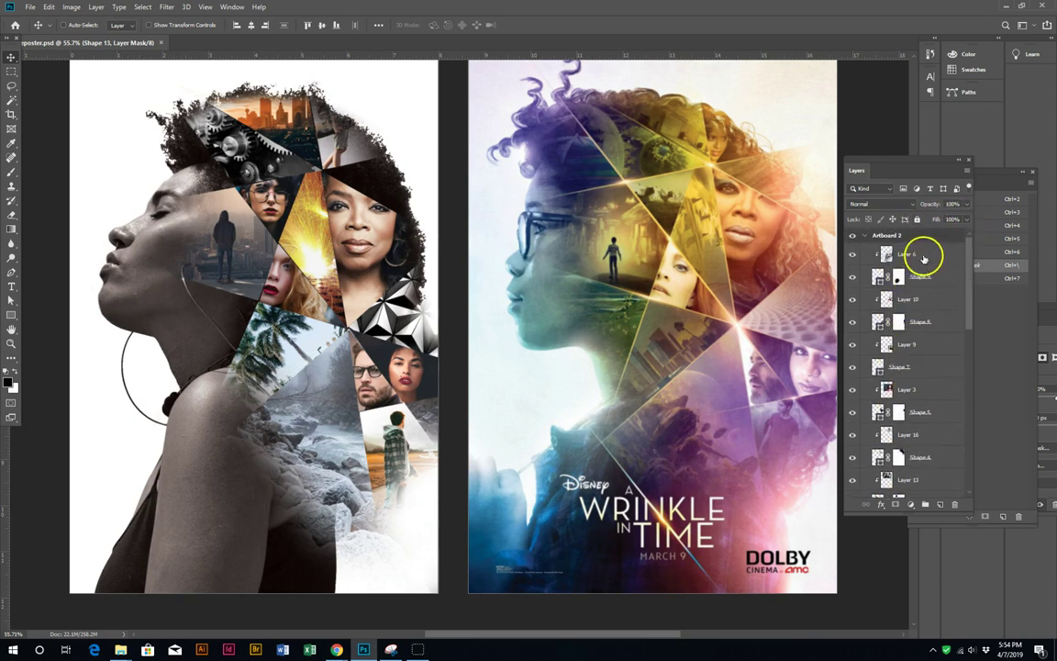
{"action": "left_click", "coordinate": [924, 257]}
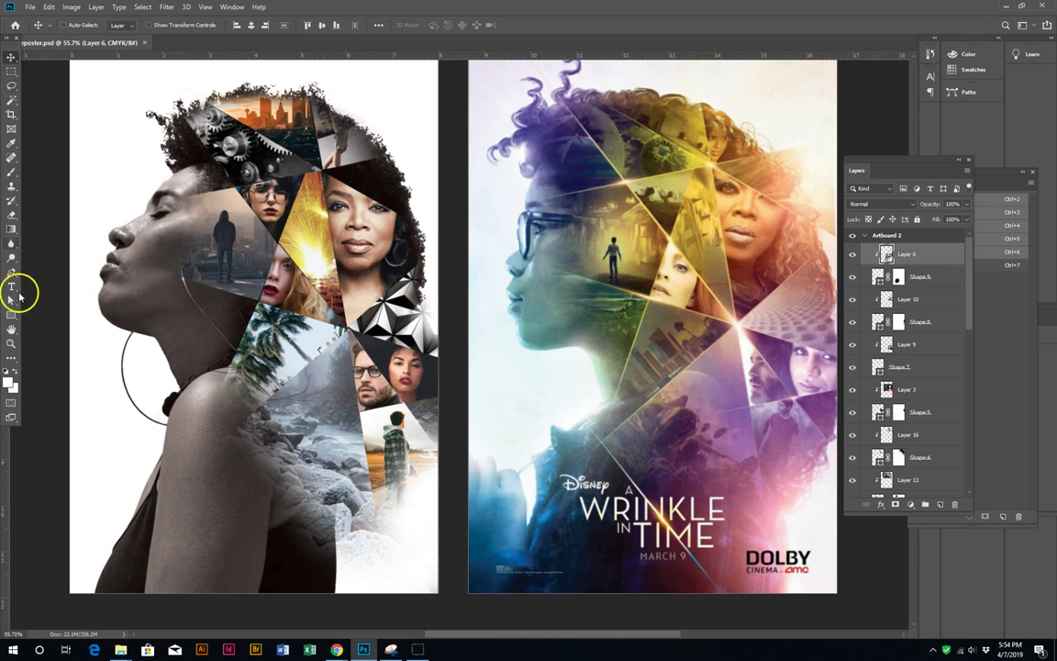
Step: Draw a thin horizontal rectangle across the head and fill it with gold sampled from the reference poster
{"action": "left_click", "coordinate": [11, 314]}
{"action": "mouse_move", "coordinate": [126, 199]}
{"action": "left_mouse_down"}
{"action": "mouse_move", "coordinate": [427, 183]}
{"action": "mouse_move", "coordinate": [426, 199]}
{"action": "left_mouse_up"}
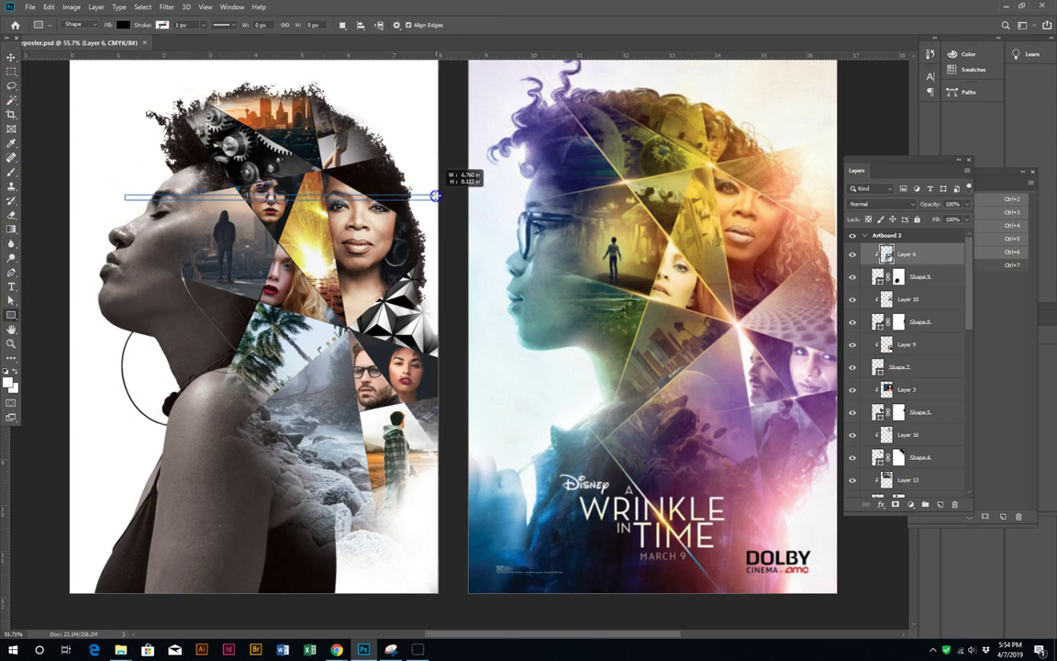
{"action": "left_click", "coordinate": [11, 57]}
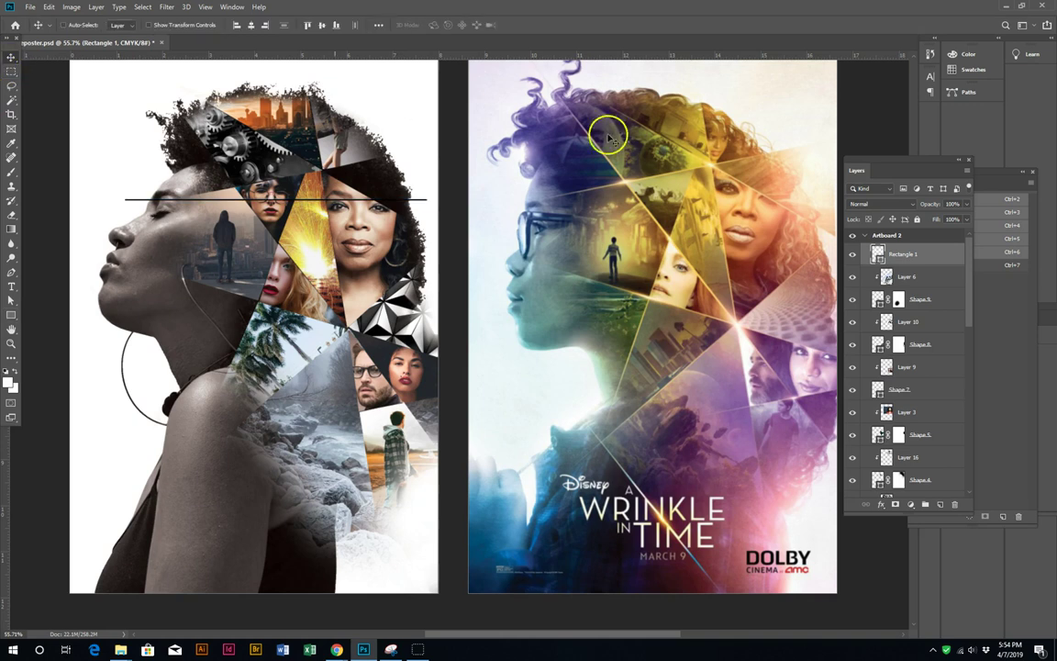
{"action": "double_click", "coordinate": [877, 253]}
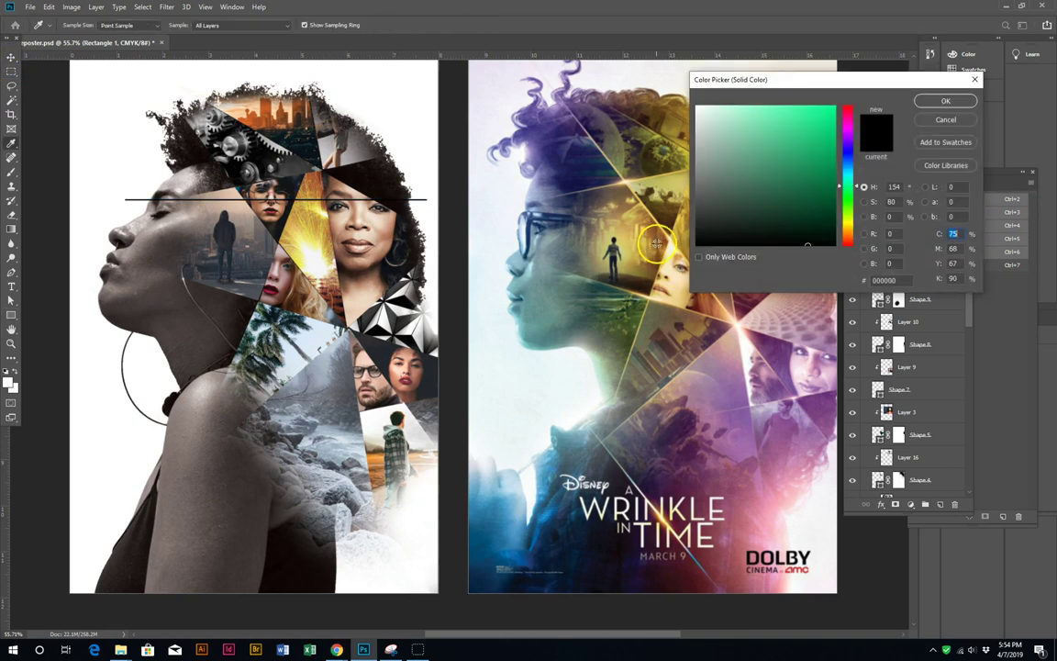
{"action": "left_click", "coordinate": [602, 214]}
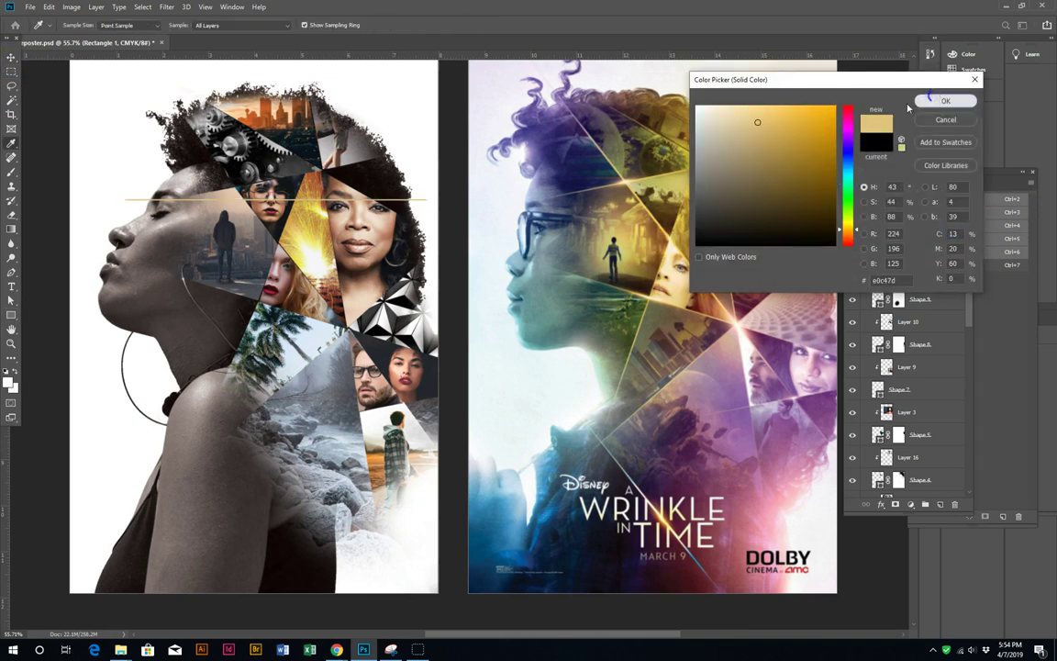
{"action": "left_click", "coordinate": [945, 100]}
Step: Tilt the gold line slightly and position it across the head
{"action": "key", "text": "ctrl+t"}
{"action": "left_click_drag", "start_coordinate": [390, 189], "coordinate": [425, 158]}
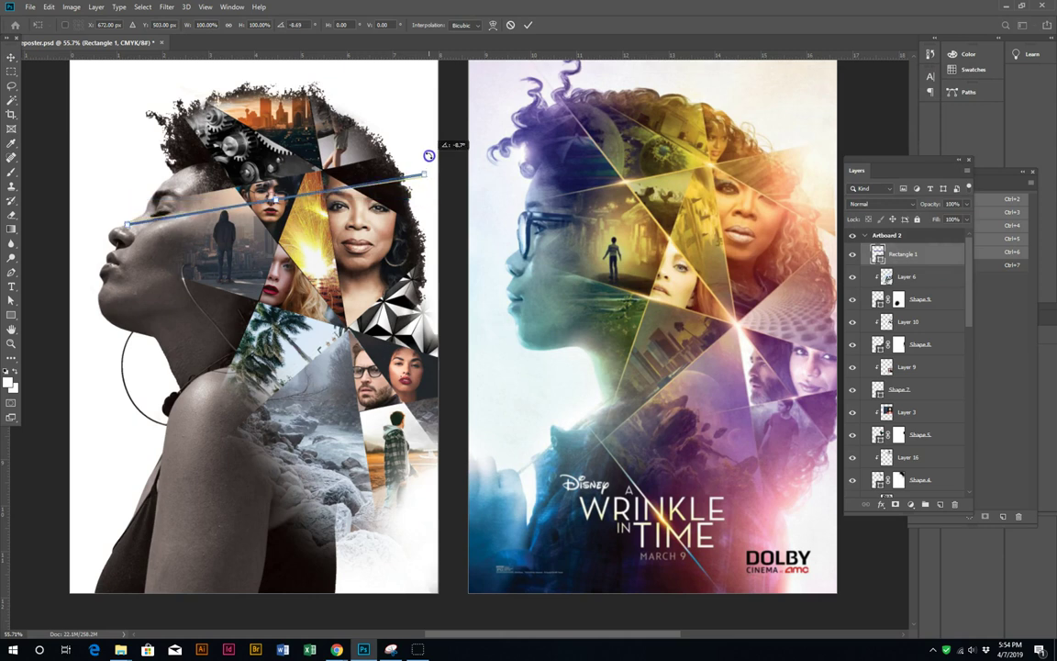
{"action": "key", "text": "Return"}
{"action": "left_click_drag", "start_coordinate": [284, 200], "coordinate": [286, 202]}
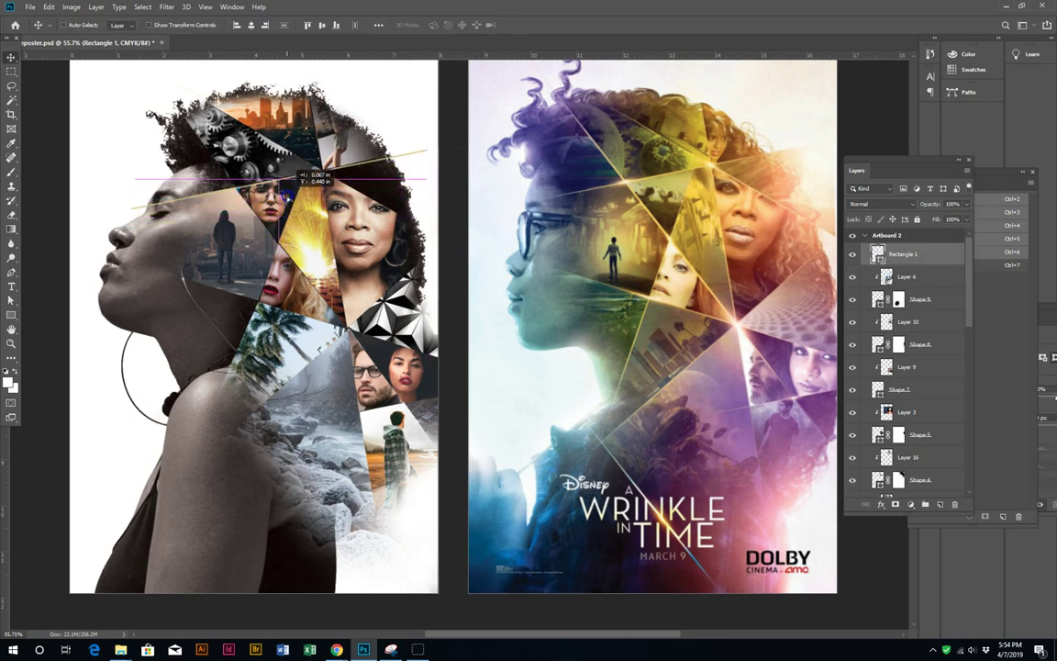
{"action": "key", "text": "ctrl+t"}
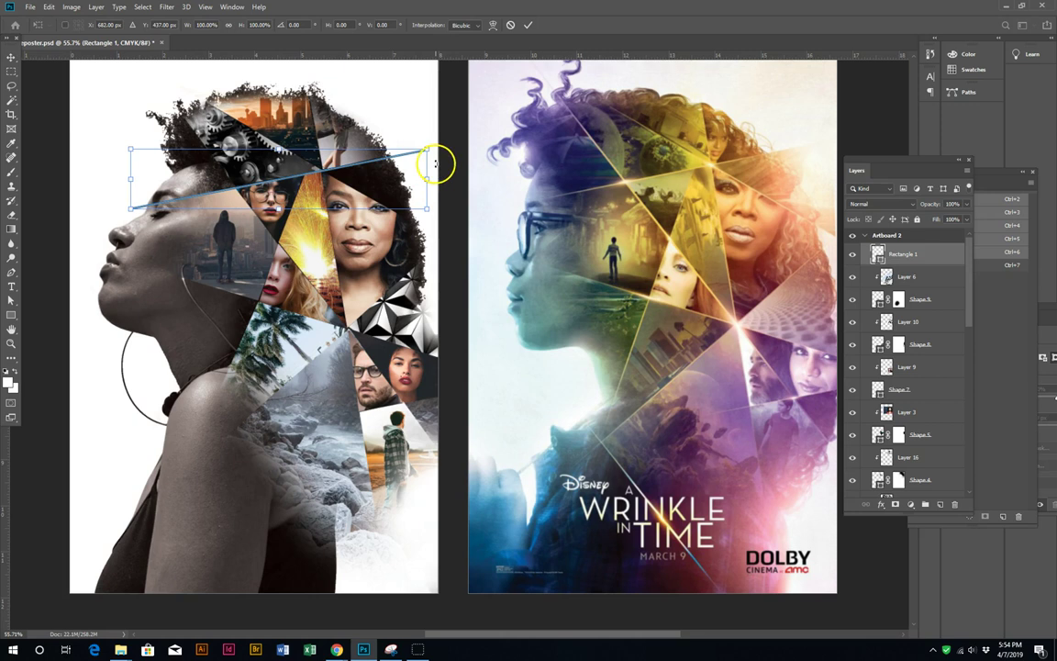
{"action": "left_click_drag", "start_coordinate": [435, 162], "coordinate": [436, 163]}
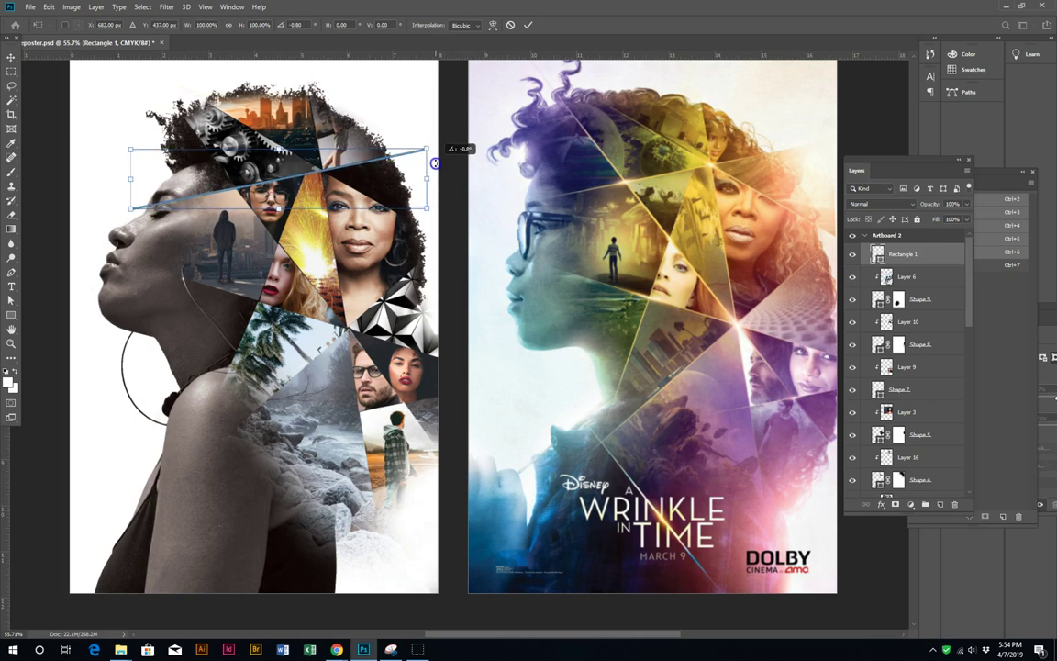
{"action": "key", "text": "Return"}
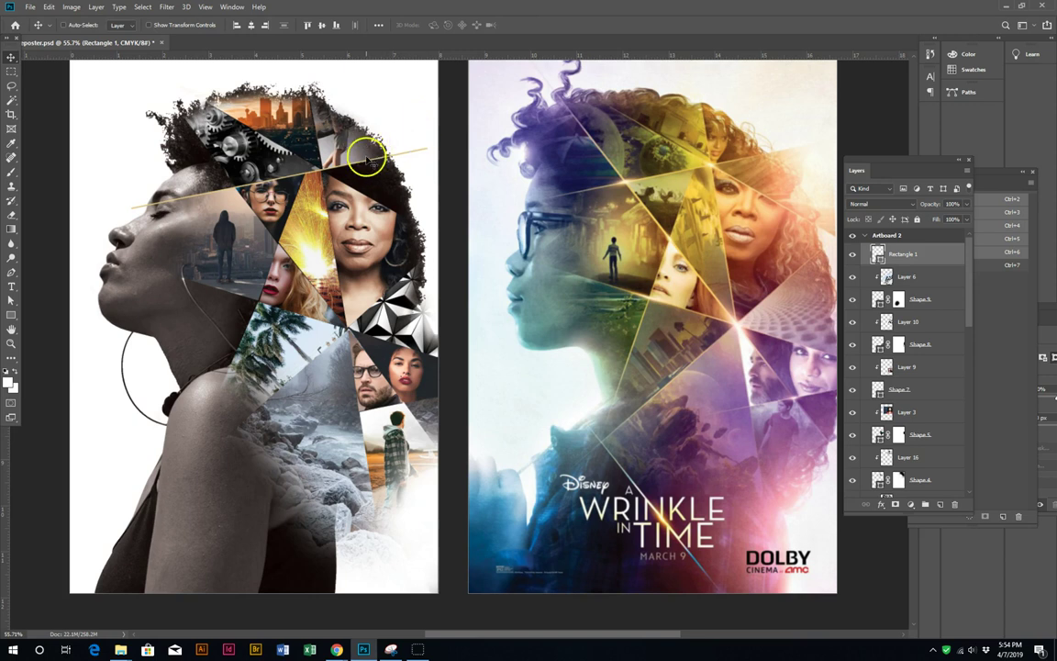
Step: Duplicate the gold line and rotate the copy about 46° diagonally through the collage
{"action": "key", "text": "ctrl+j"}
{"action": "key", "text": "ctrl+t"}
{"action": "mouse_move", "coordinate": [376, 171]}
{"action": "left_mouse_down"}
{"action": "mouse_move", "coordinate": [415, 337]}
{"action": "mouse_move", "coordinate": [358, 316]}
{"action": "mouse_move", "coordinate": [318, 277]}
{"action": "left_mouse_up"}
{"action": "key", "text": "Return"}
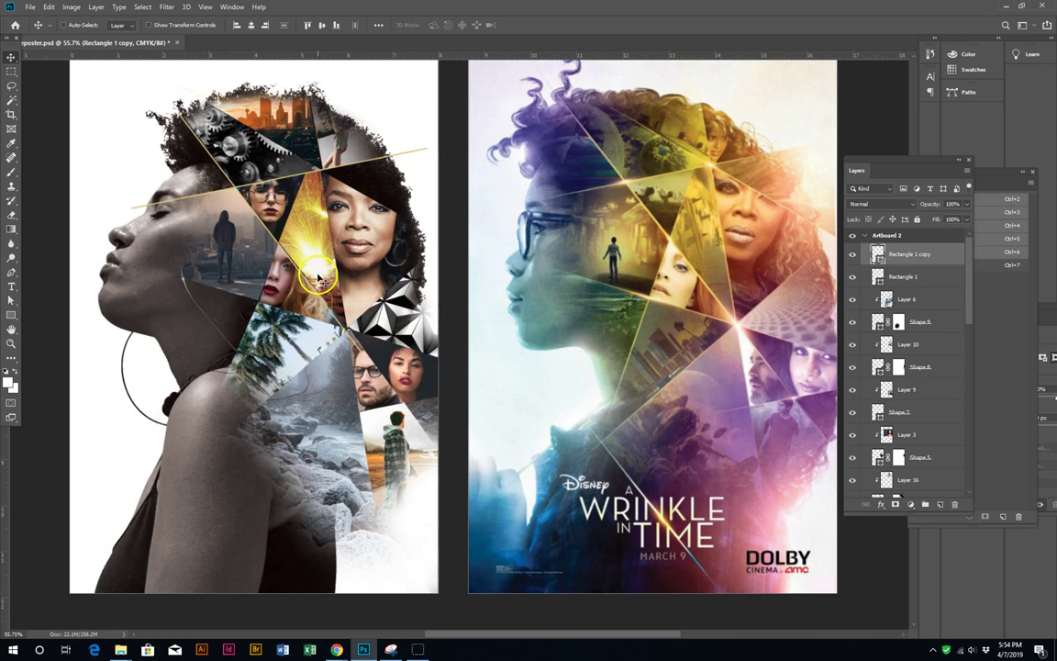
Step: Drag the diagonal line's path endpoints outward past the lower collage and the hair
{"action": "key", "text": "ctrl+t"}
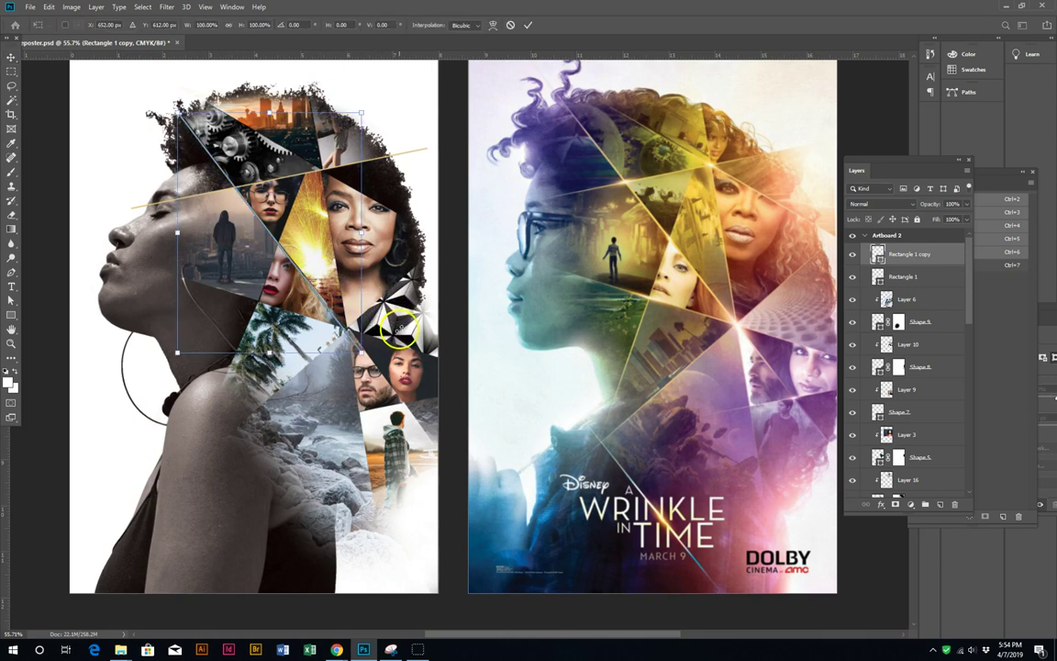
{"action": "key", "text": "Return"}
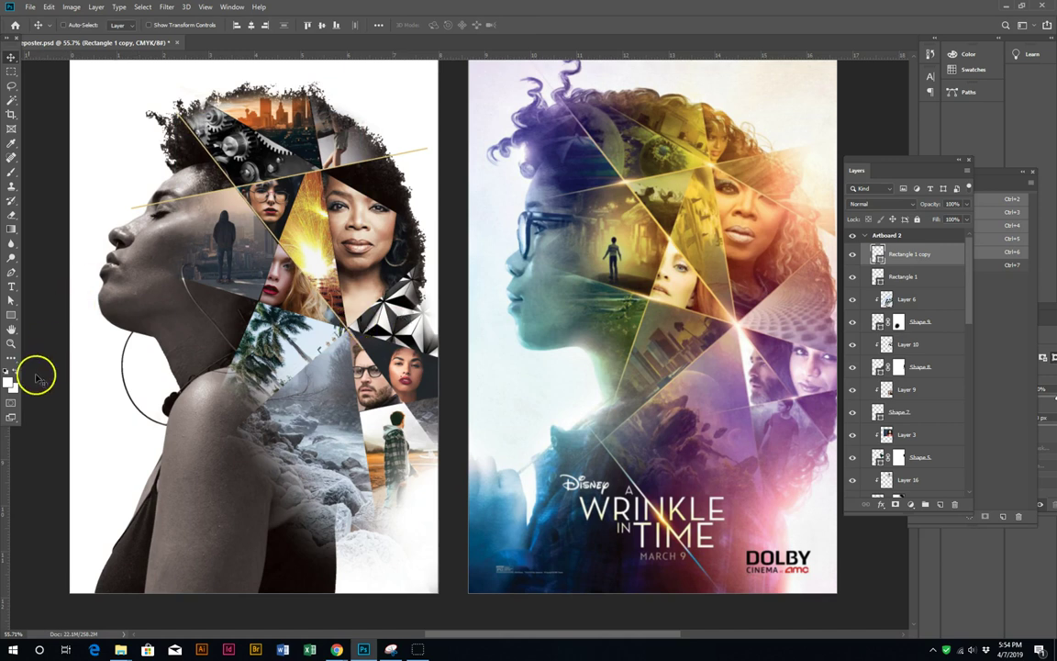
{"action": "left_click", "coordinate": [12, 300]}
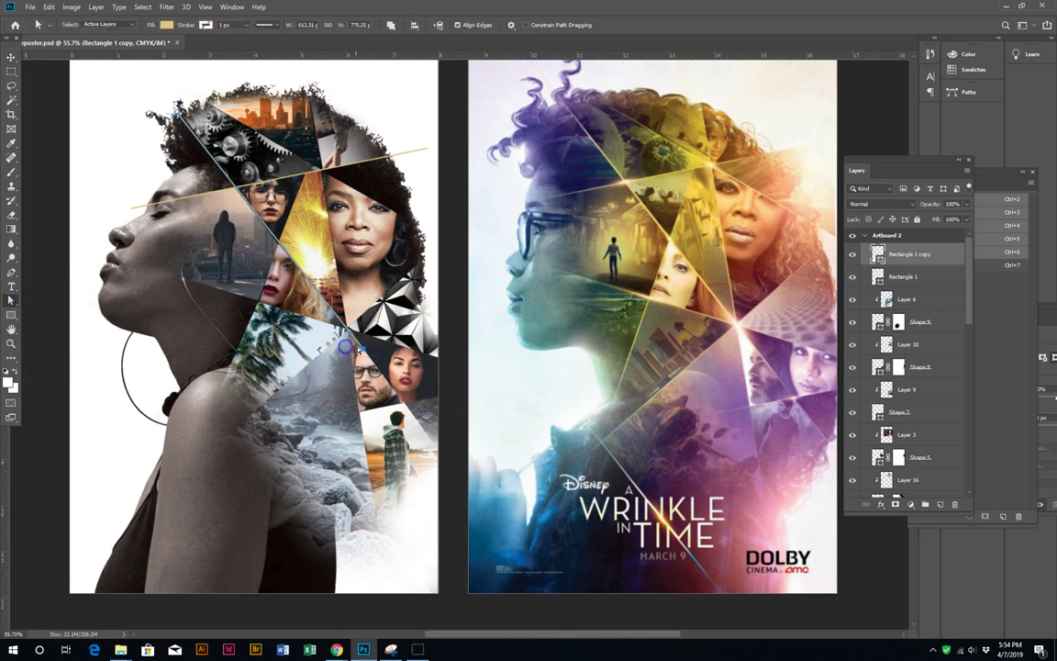
{"action": "left_click_drag", "start_coordinate": [364, 353], "coordinate": [449, 463]}
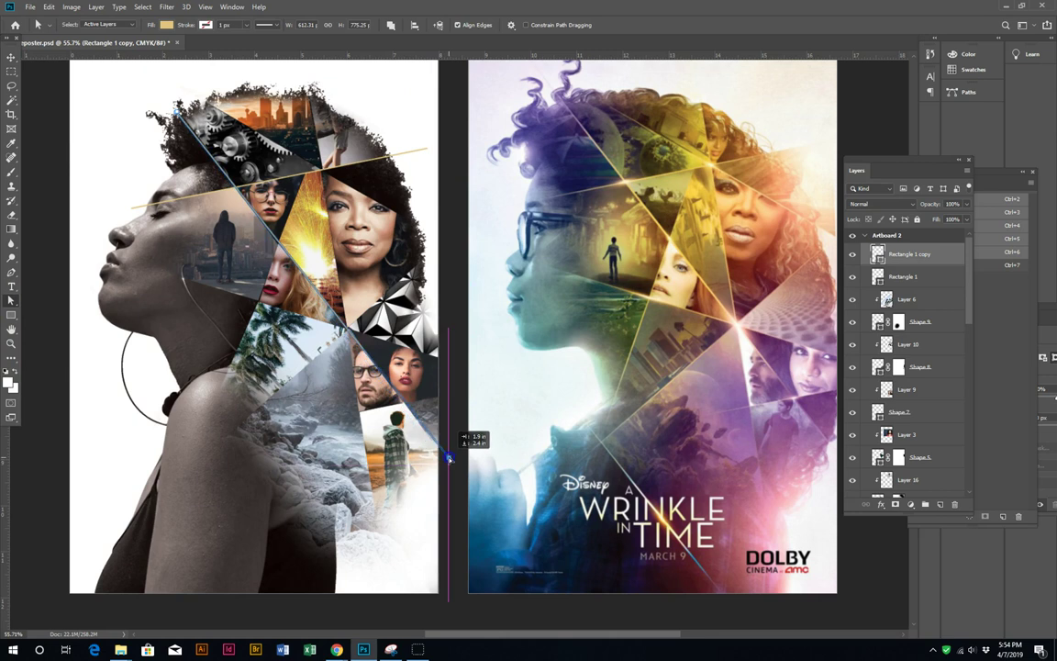
{"action": "left_click_drag", "start_coordinate": [449, 463], "coordinate": [439, 457]}
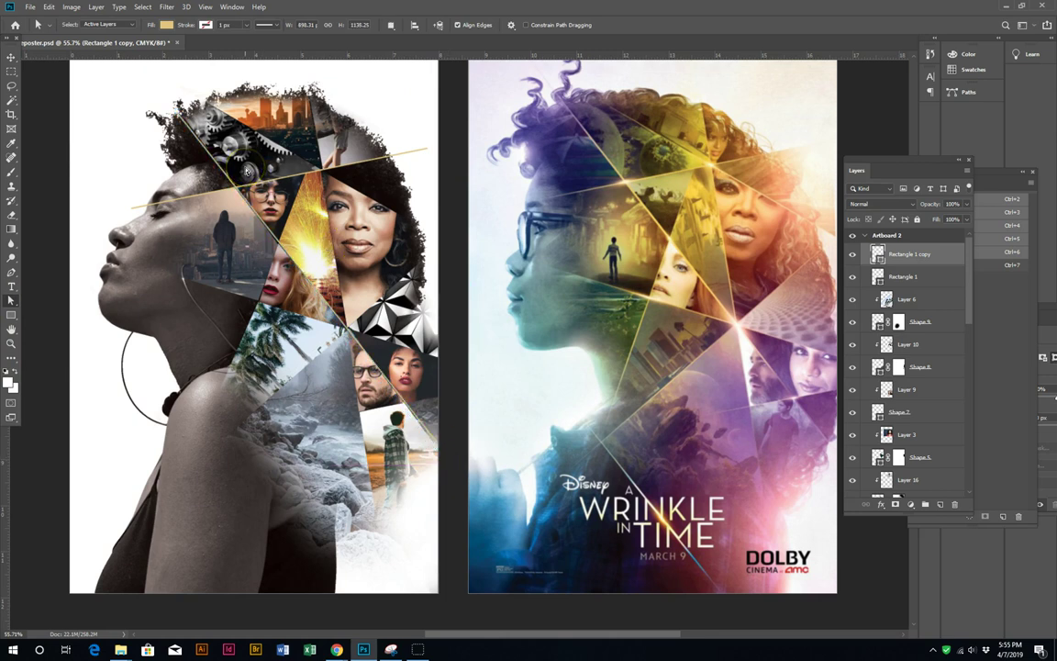
{"action": "left_click", "coordinate": [196, 121]}
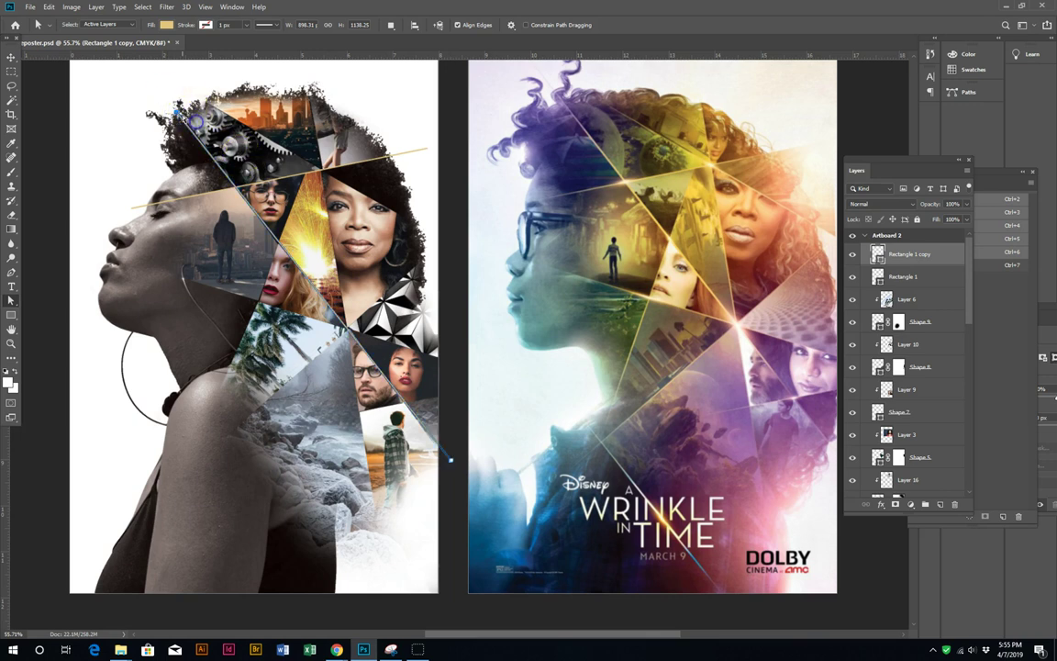
{"action": "left_click_drag", "start_coordinate": [177, 110], "coordinate": [153, 81]}
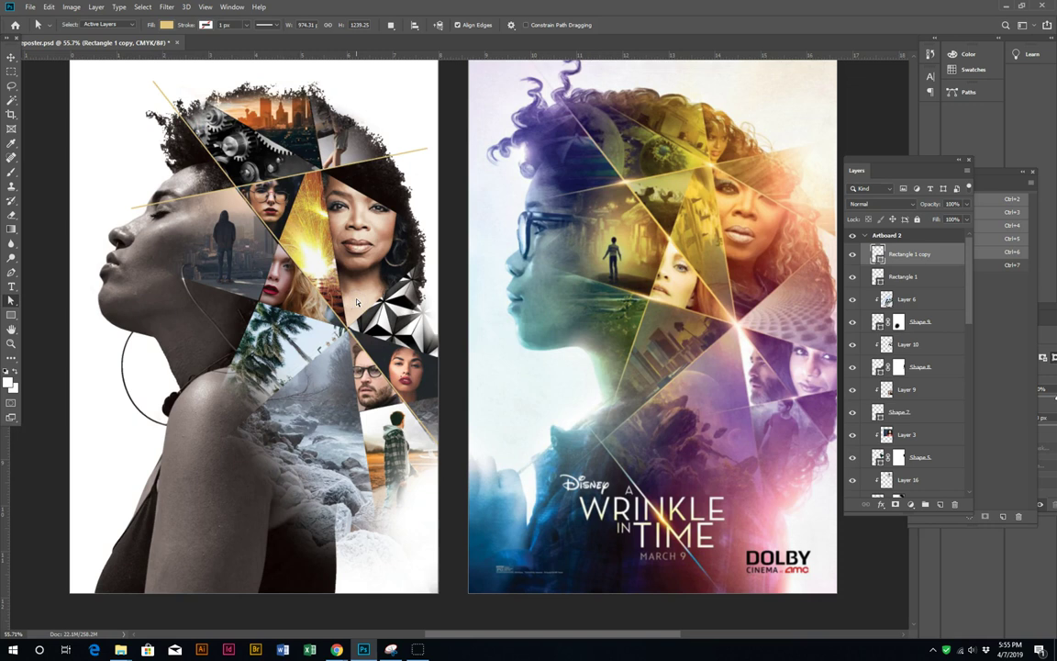
Step: Alt-drag a third gold line copy, rotate it about 87°, and move it across the lower collage
{"action": "key", "text": "v"}
{"action": "left_click_drag", "start_coordinate": [303, 272], "coordinate": [278, 311]}
{"action": "key", "text": "ctrl+t"}
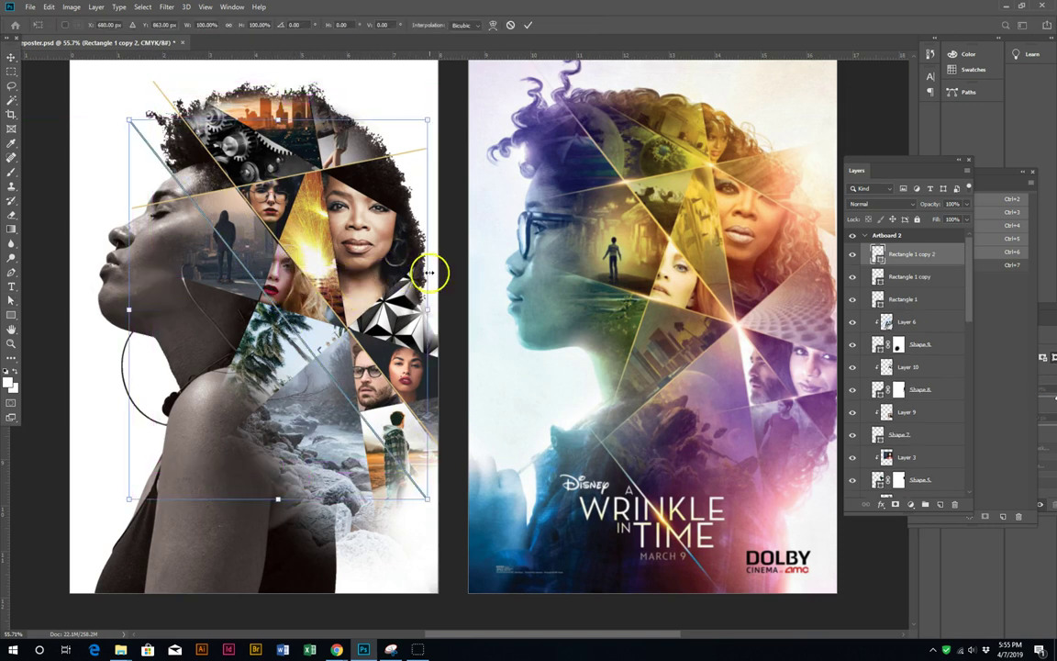
{"action": "left_click_drag", "start_coordinate": [437, 273], "coordinate": [318, 431]}
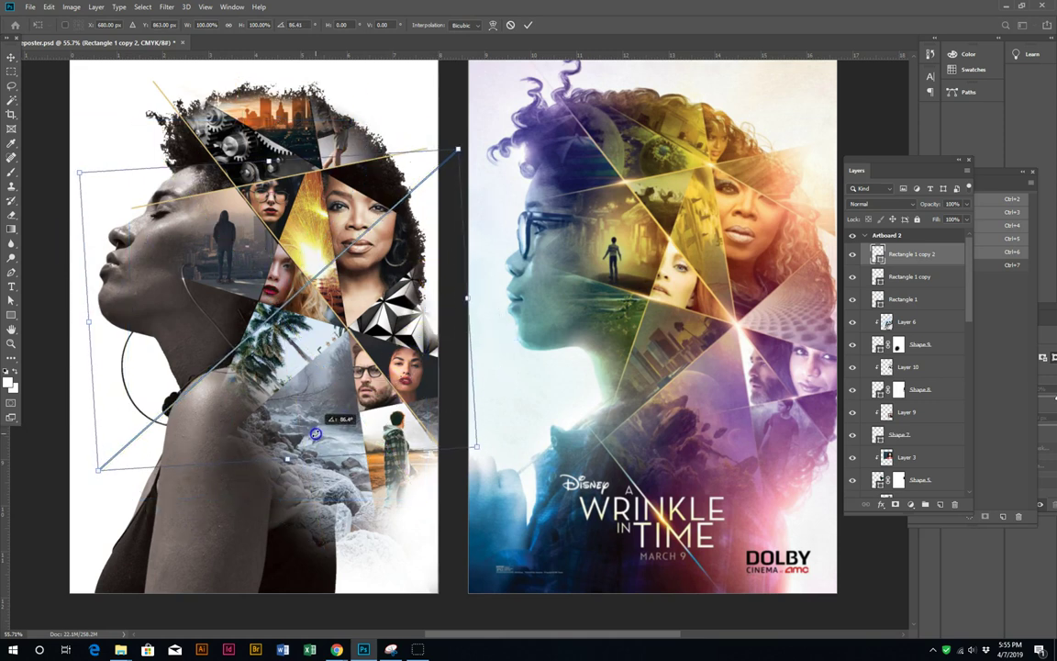
{"action": "double_click", "coordinate": [285, 332]}
{"action": "mouse_move", "coordinate": [284, 333]}
{"action": "left_mouse_down"}
{"action": "mouse_move", "coordinate": [326, 364]}
{"action": "mouse_move", "coordinate": [336, 360]}
{"action": "left_mouse_up"}
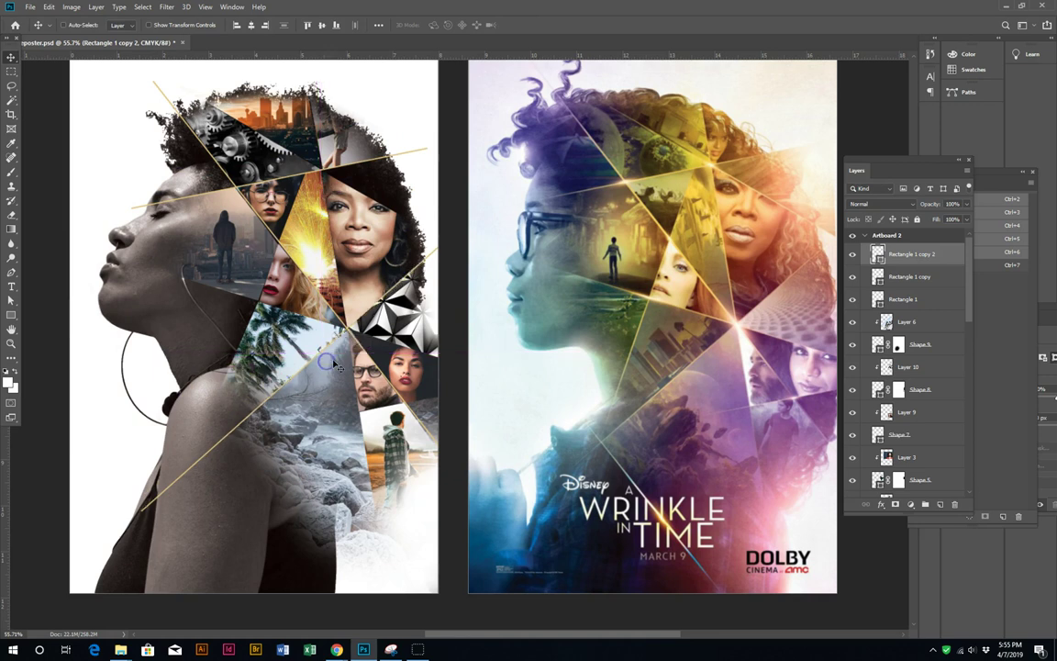
Step: Duplicate the gold line, rotate it about 113°, and place it steeply across the head
{"action": "key", "text": "ctrl+alt+t"}
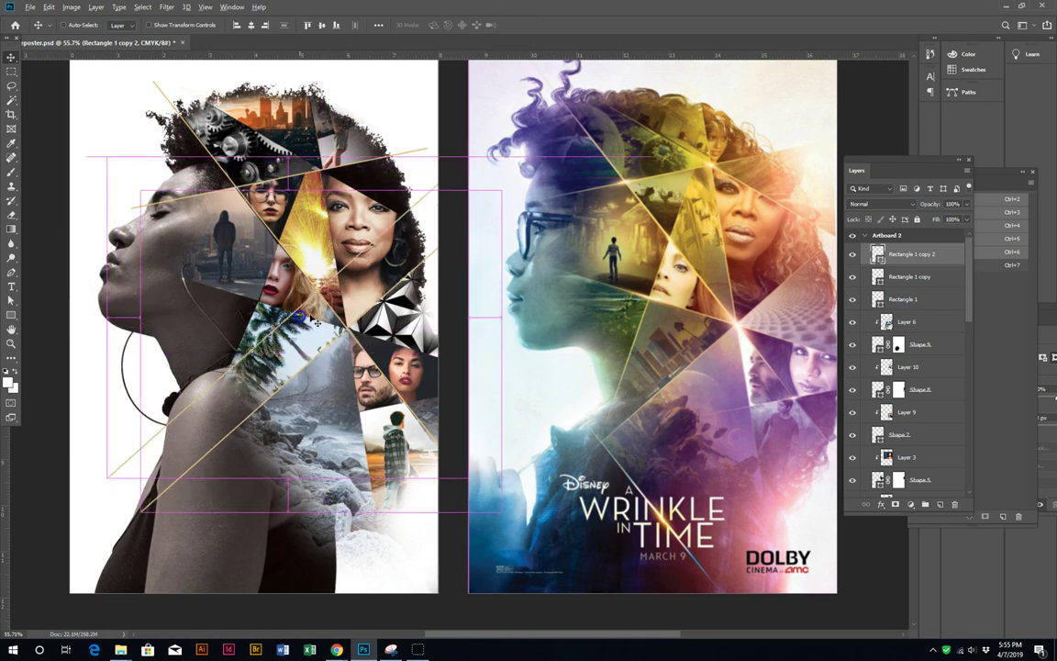
{"action": "left_click_drag", "start_coordinate": [486, 151], "coordinate": [341, 496]}
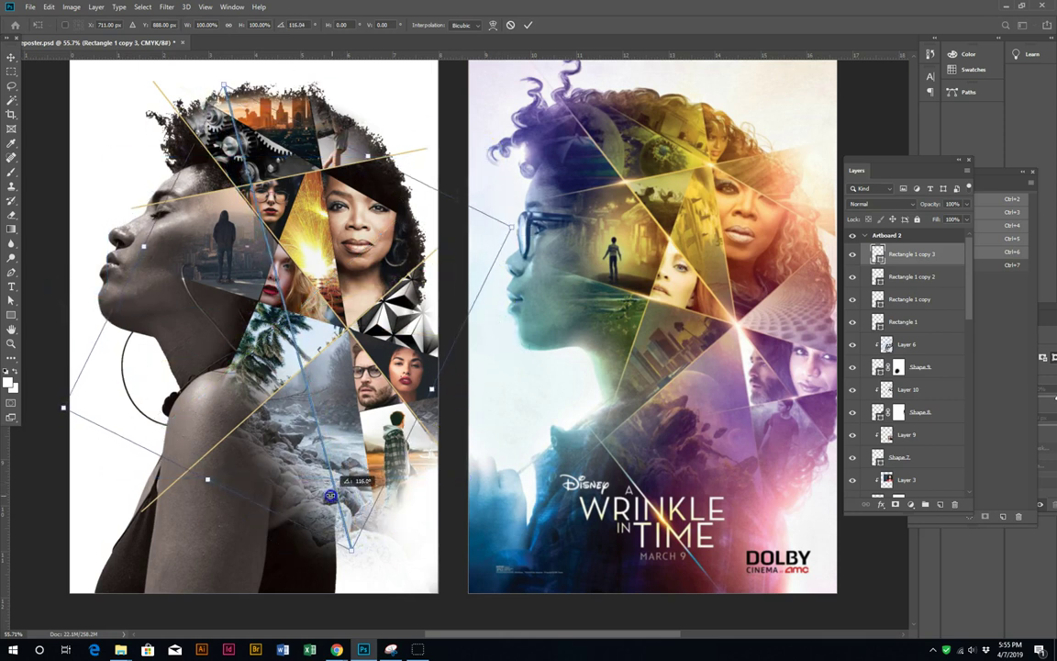
{"action": "key", "text": "Return"}
{"action": "left_click_drag", "start_coordinate": [306, 304], "coordinate": [331, 326]}
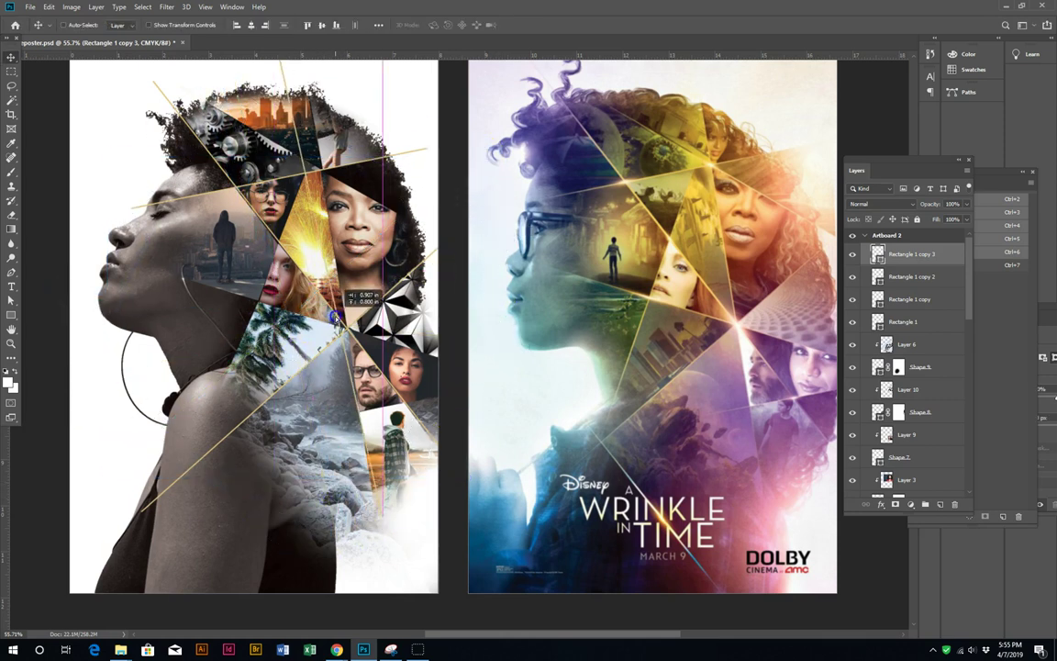
{"action": "key", "text": "ctrl+t"}
{"action": "left_click_drag", "start_coordinate": [428, 323], "coordinate": [438, 311]}
{"action": "key", "text": "Return"}
{"action": "left_click_drag", "start_coordinate": [346, 312], "coordinate": [358, 309]}
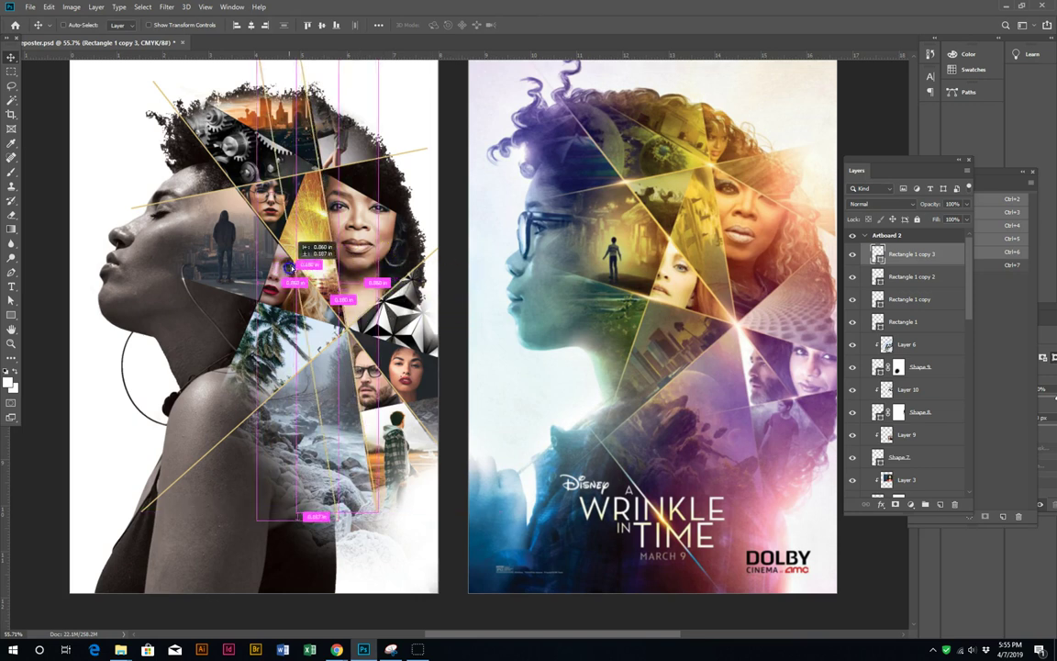
Step: Add another gold line copy rotated about -35° and move it down past the face
{"action": "key", "text": "ctrl+alt+t"}
{"action": "mouse_move", "coordinate": [378, 236]}
{"action": "left_mouse_down"}
{"action": "mouse_move", "coordinate": [336, 197]}
{"action": "mouse_move", "coordinate": [300, 195]}
{"action": "left_mouse_up"}
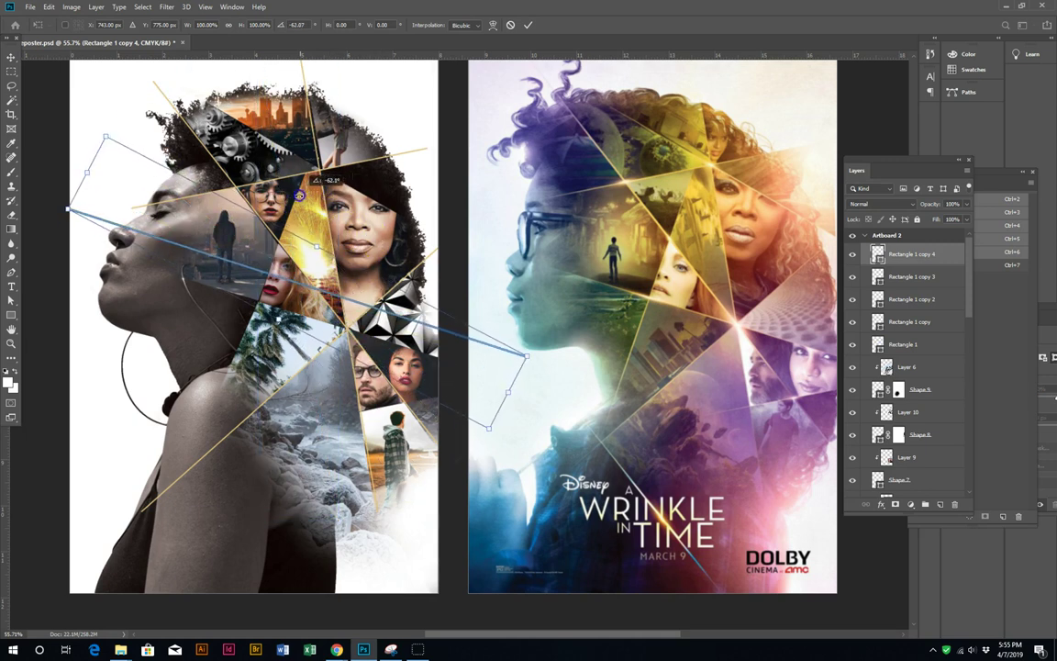
{"action": "key", "text": "Return"}
{"action": "left_click_drag", "start_coordinate": [286, 267], "coordinate": [298, 316]}
Step: Duplicate a gold line and rotate the copy into a sixth ray
{"action": "left_click", "coordinate": [402, 303]}
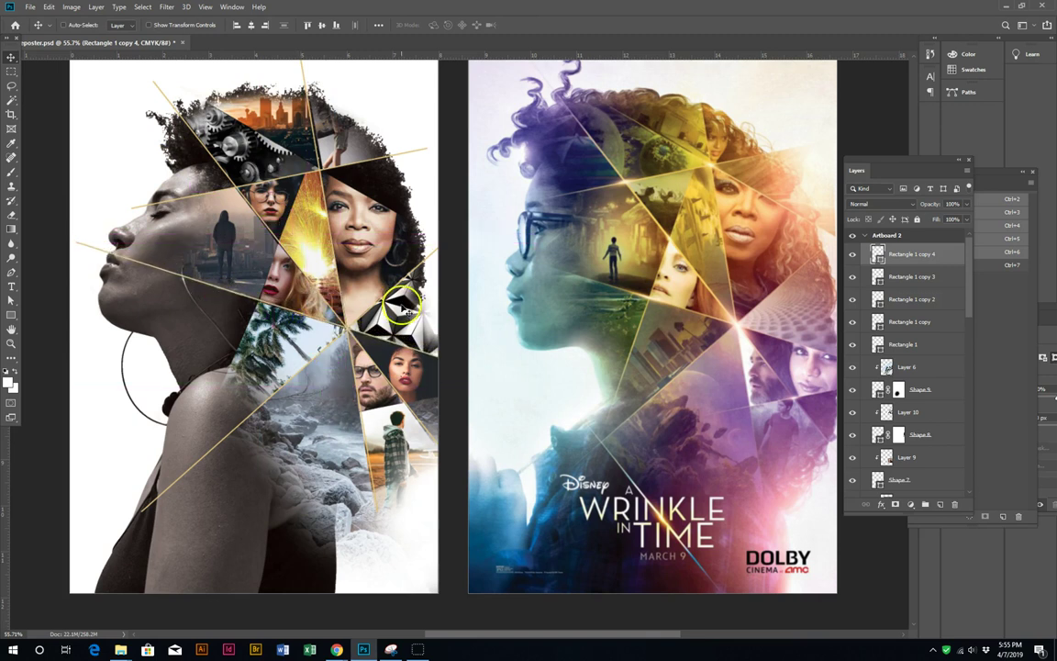
{"action": "mouse_move", "coordinate": [396, 305]}
{"action": "left_mouse_down"}
{"action": "mouse_move", "coordinate": [347, 417]}
{"action": "mouse_move", "coordinate": [314, 397]}
{"action": "mouse_move", "coordinate": [269, 391]}
{"action": "left_mouse_up"}
{"action": "key", "text": "ctrl+t"}
{"action": "key", "text": "Return"}
Step: Add a seventh gold line copy across the head, tilted about 10 degrees
{"action": "left_click", "coordinate": [346, 237]}
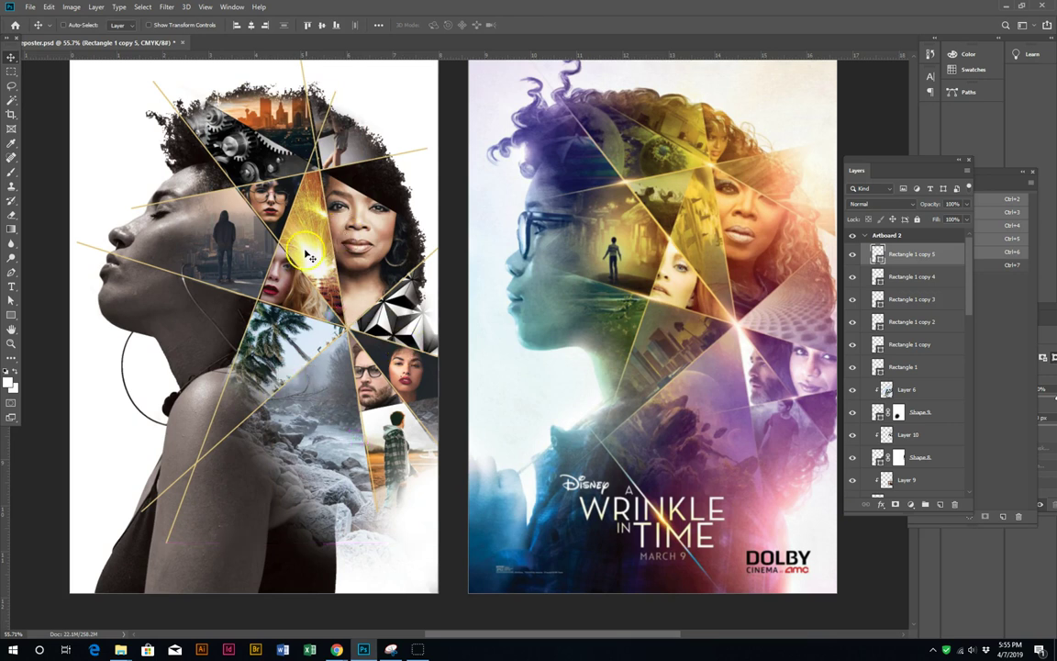
{"action": "mouse_move", "coordinate": [311, 258]}
{"action": "left_mouse_down"}
{"action": "mouse_move", "coordinate": [348, 240]}
{"action": "mouse_move", "coordinate": [256, 453]}
{"action": "left_mouse_up"}
{"action": "key", "text": "ctrl+t"}
{"action": "key", "text": "Return"}
{"action": "left_click_drag", "start_coordinate": [345, 181], "coordinate": [384, 286]}
{"action": "key", "text": "ctrl+t"}
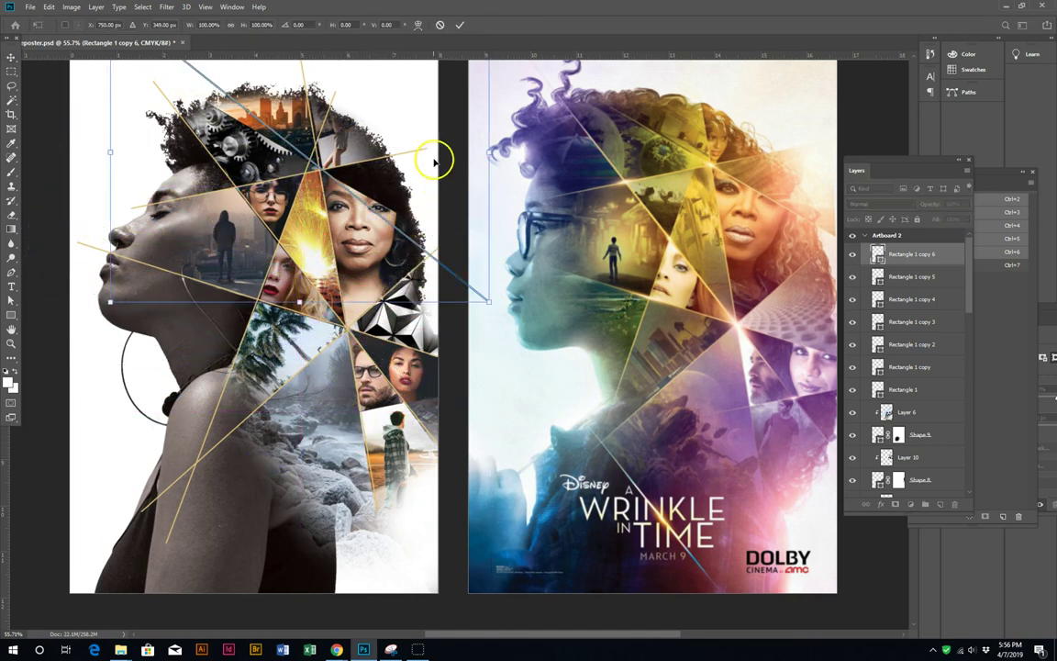
{"action": "left_click_drag", "start_coordinate": [489, 208], "coordinate": [517, 166]}
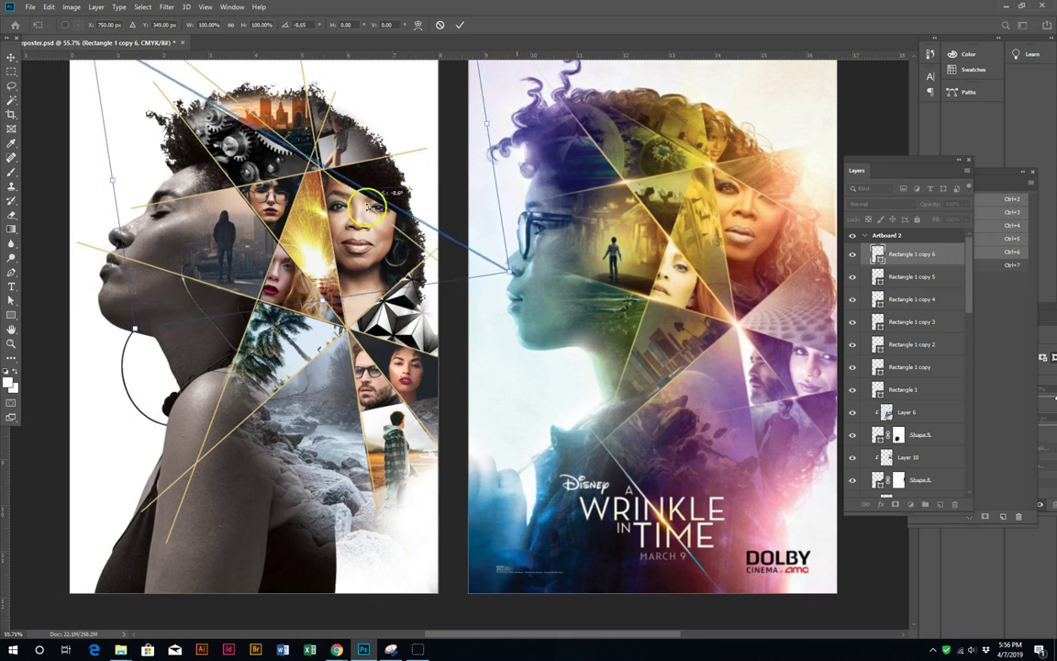
{"action": "key", "text": "Return"}
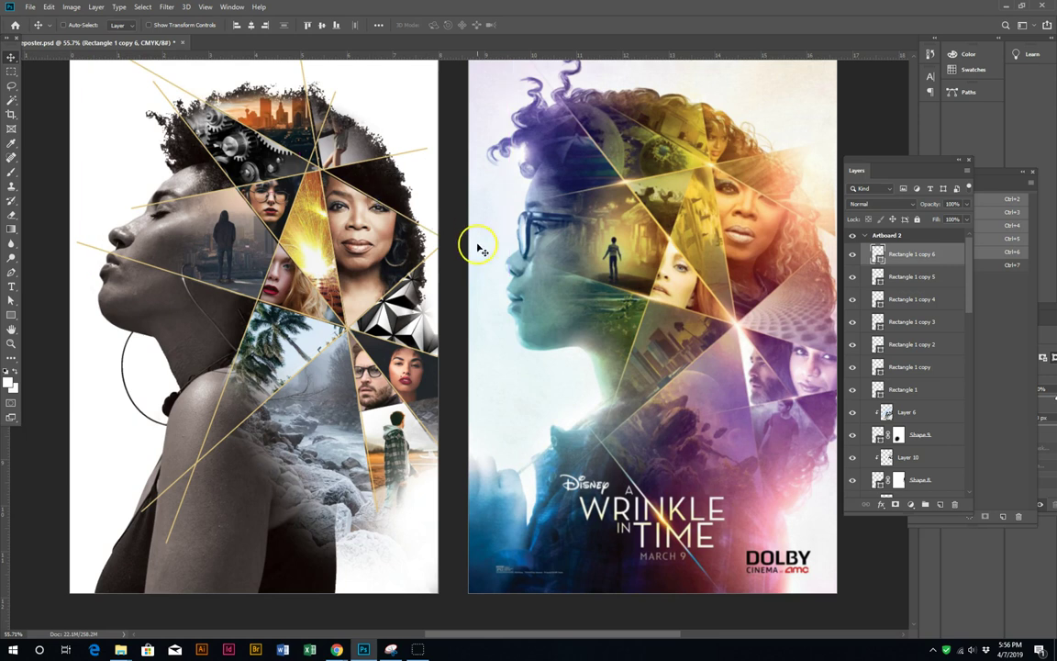
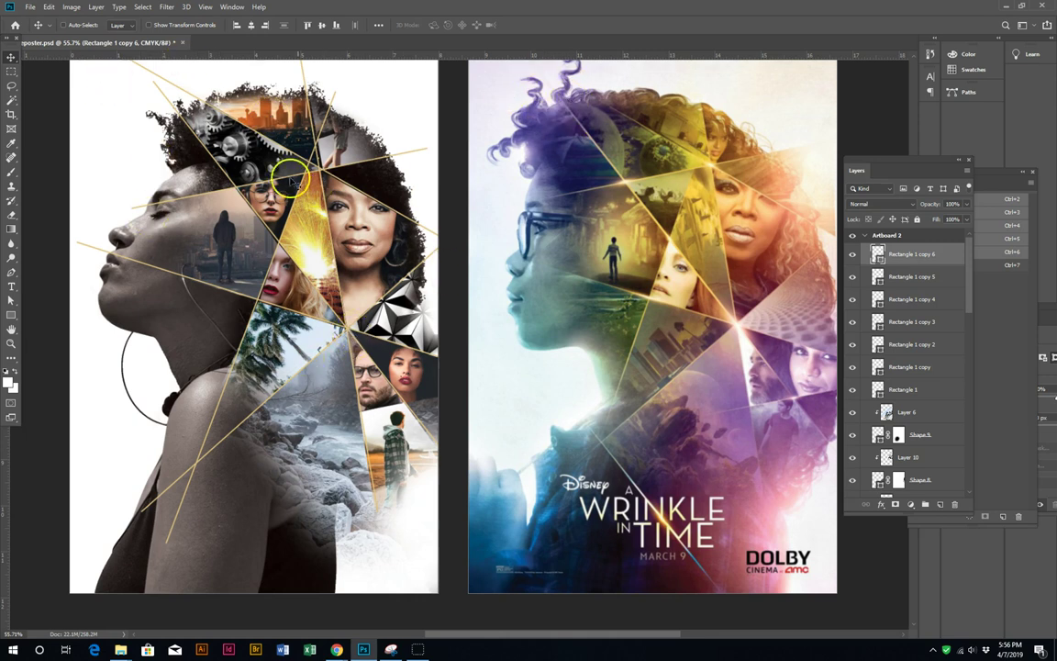
Step: Add layer masks to shards Rectangle 1 copy 4 and copy 5, painting black to blend their edges
{"action": "right_click", "coordinate": [259, 303]}
{"action": "left_click", "coordinate": [280, 311]}
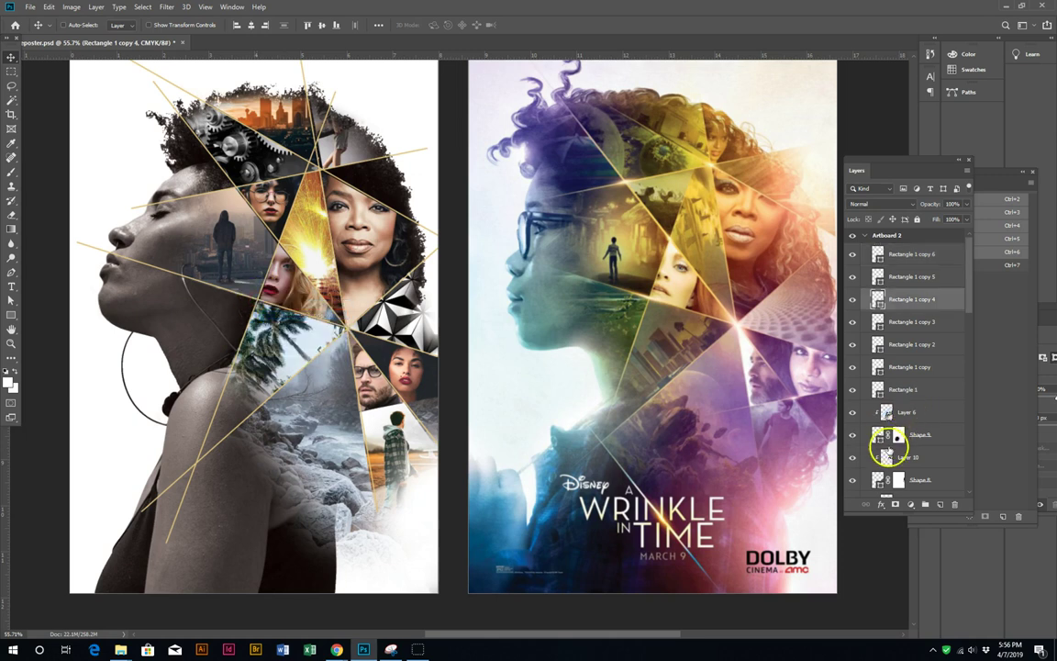
{"action": "left_click", "coordinate": [895, 504]}
{"action": "key", "text": "b"}
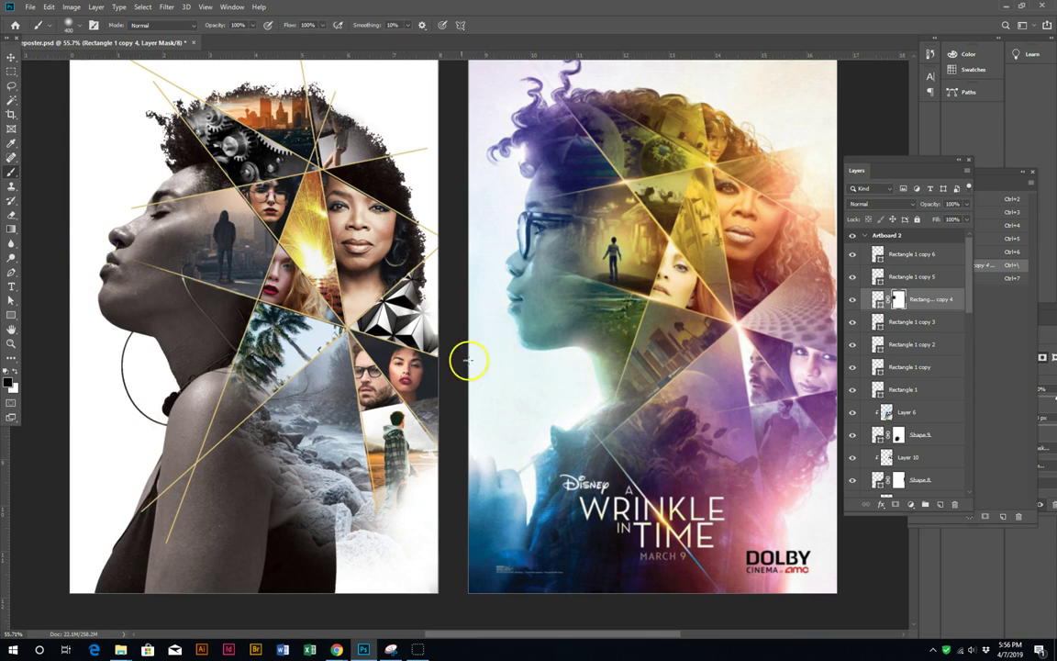
{"action": "key", "text": "v"}
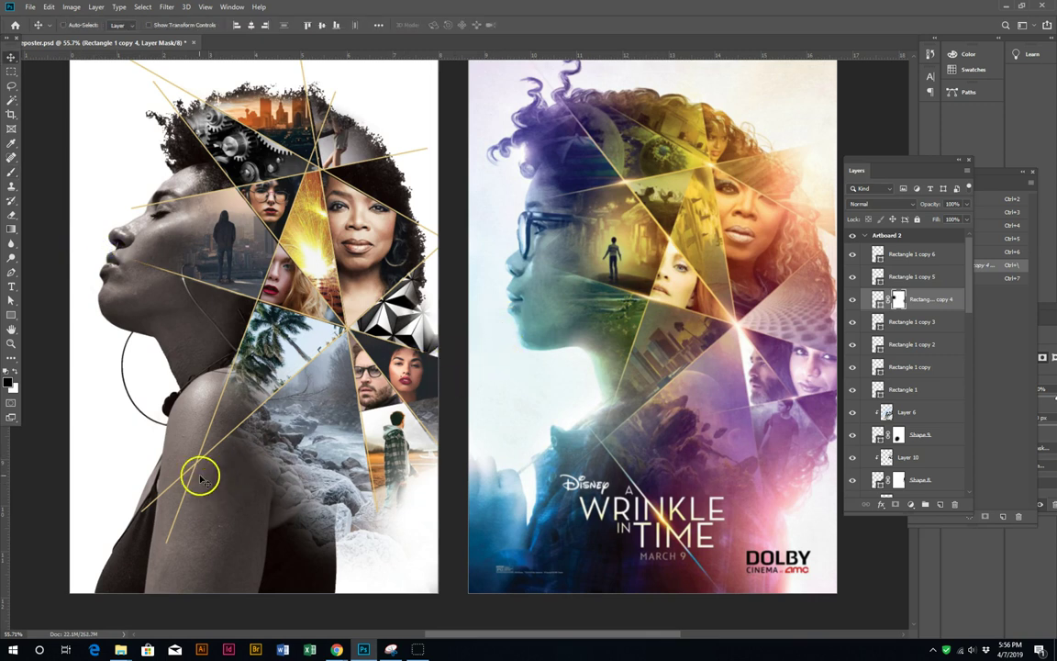
{"action": "right_click", "coordinate": [199, 461]}
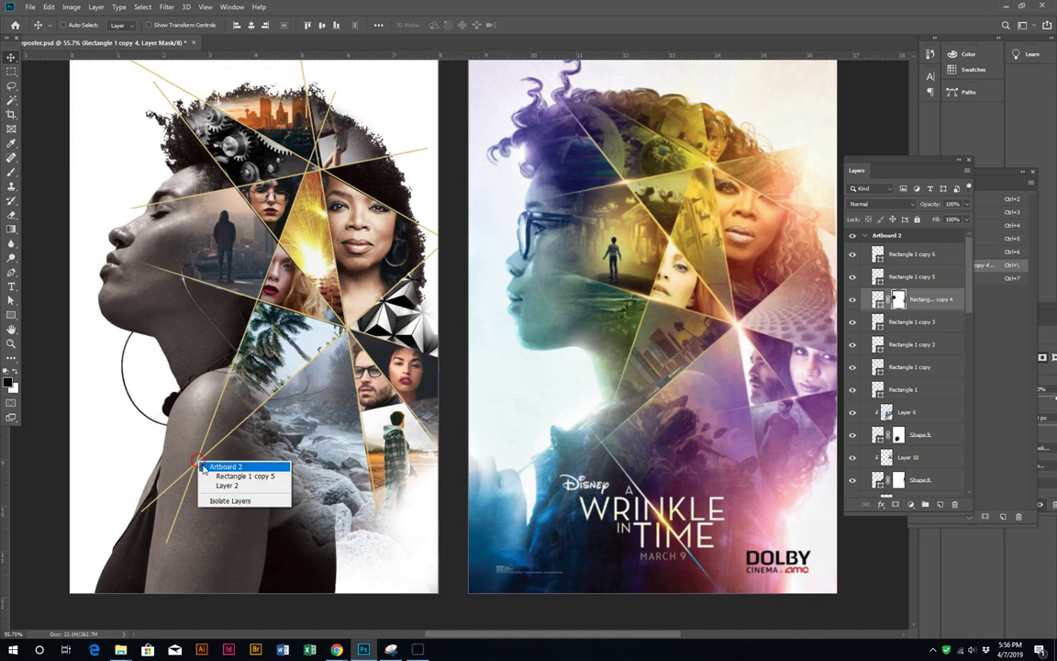
{"action": "left_click", "coordinate": [225, 478]}
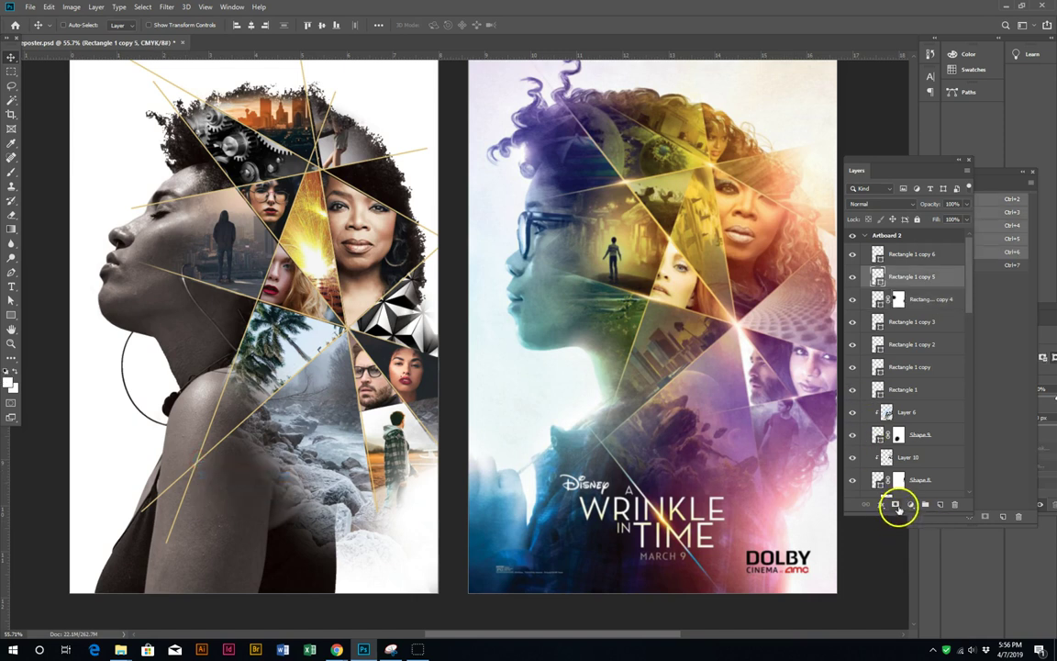
{"action": "left_click", "coordinate": [894, 503]}
{"action": "key", "text": "b"}
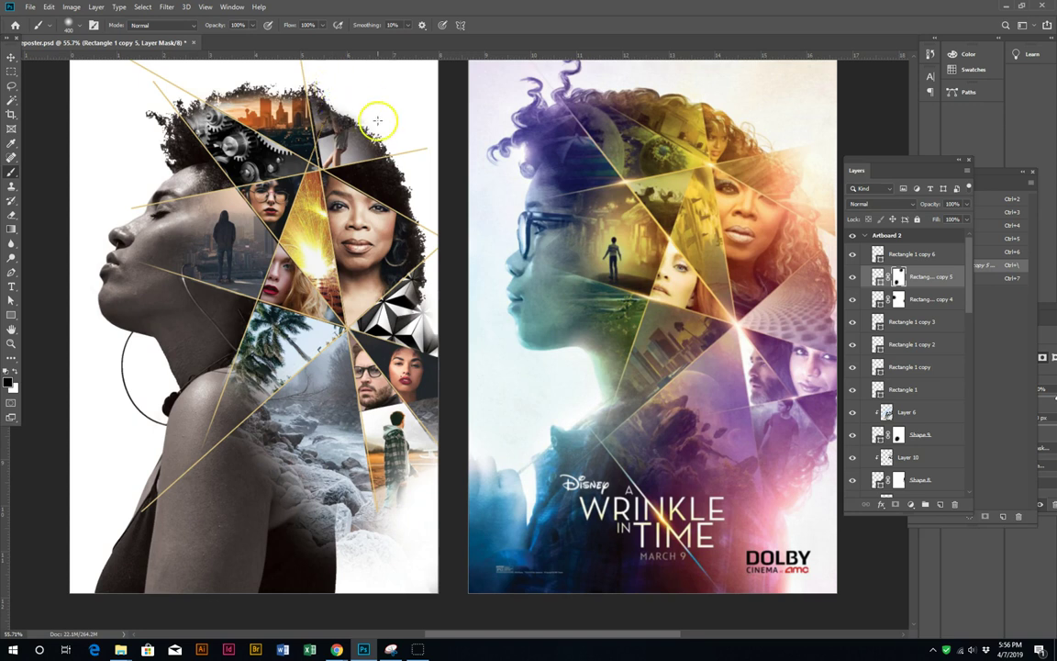
{"action": "key", "text": "v"}
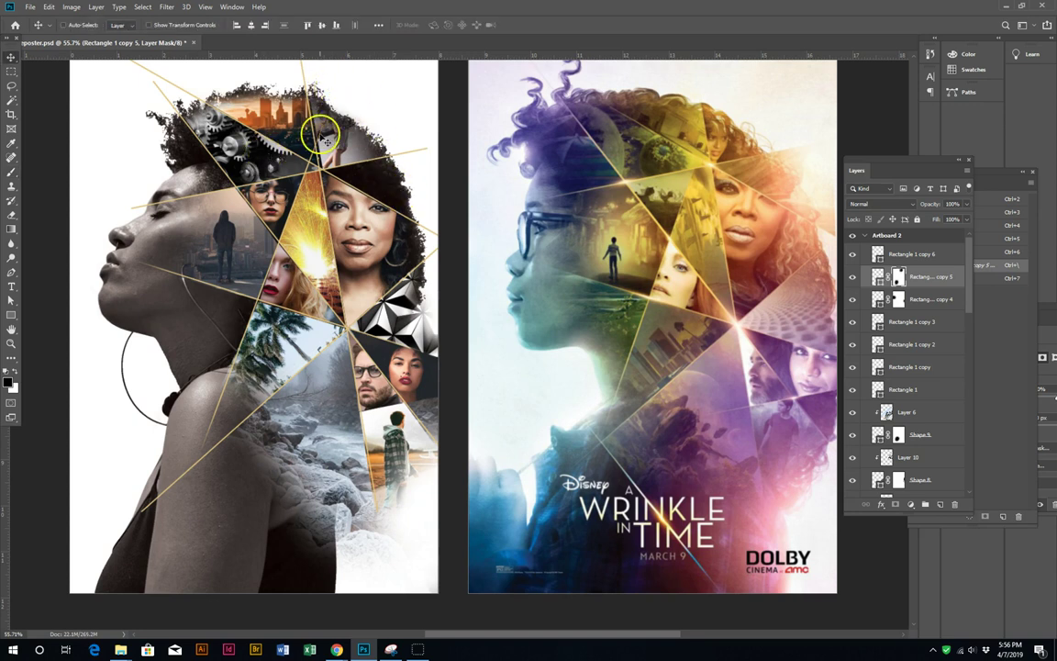
{"action": "key", "text": "b"}
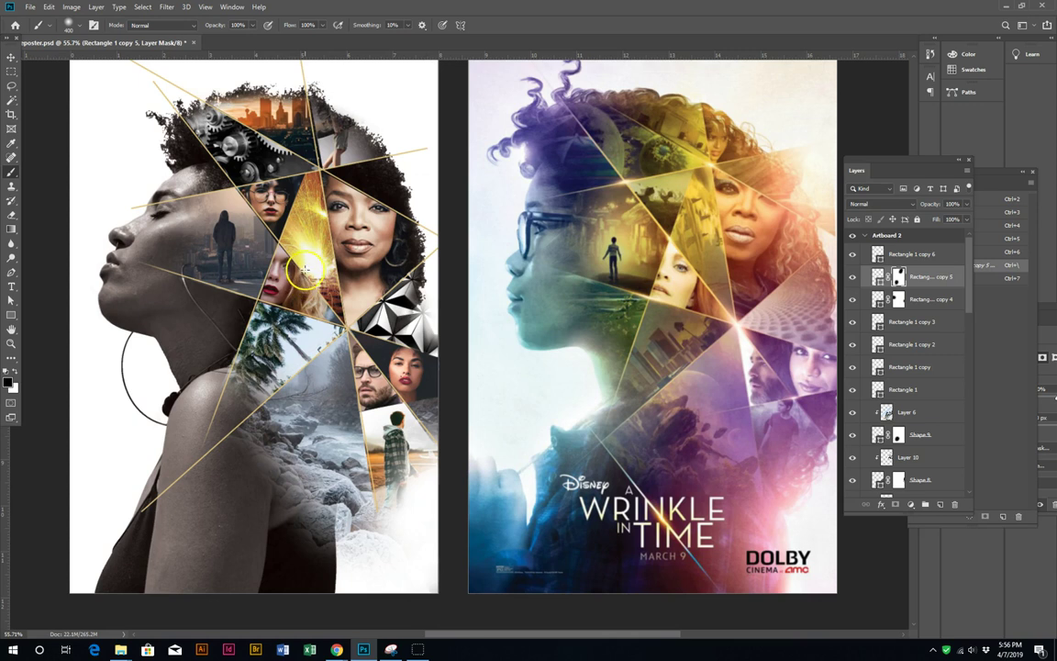
{"action": "key", "text": "v"}
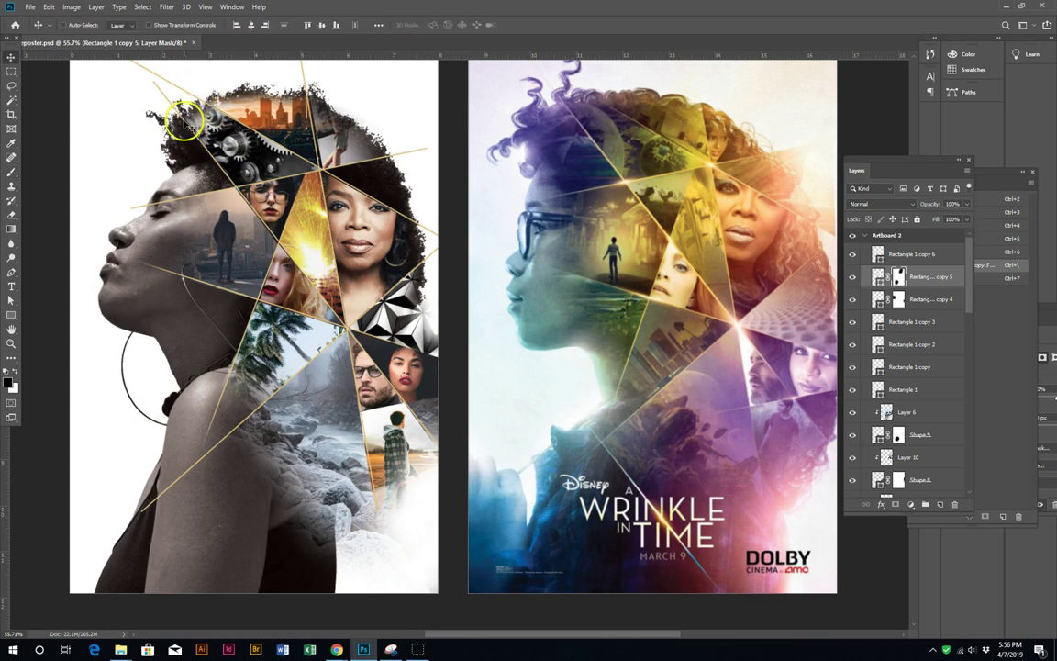
Step: Paint the Rectangle 1 copy mask, then mask and blend the Rectangle 1 shard
{"action": "right_click", "coordinate": [184, 119]}
{"action": "left_click", "coordinate": [197, 130]}
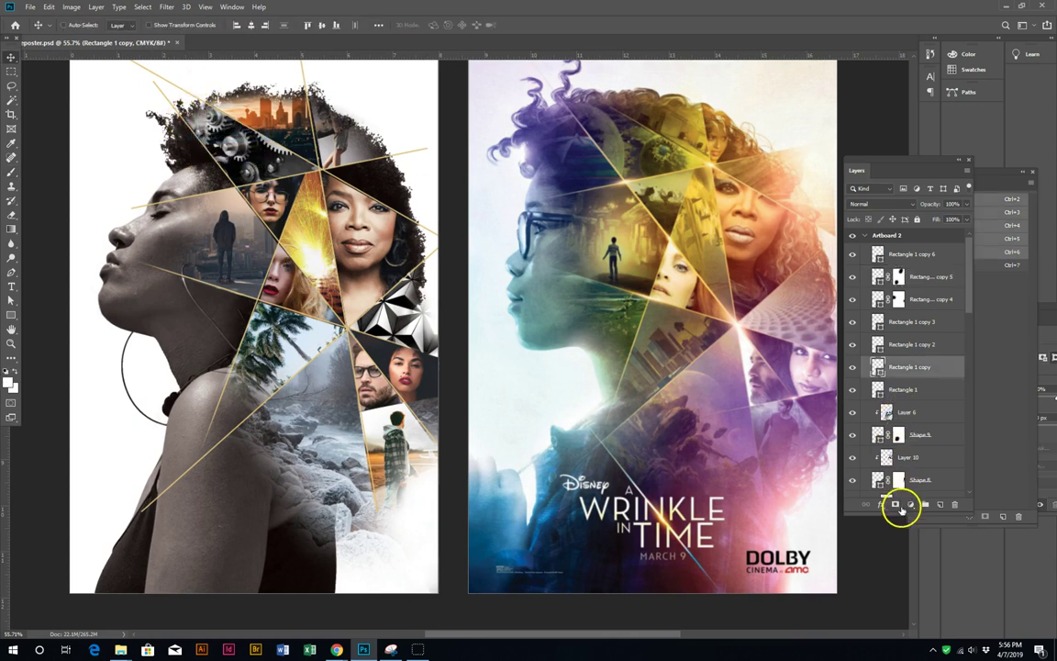
{"action": "key", "text": "b"}
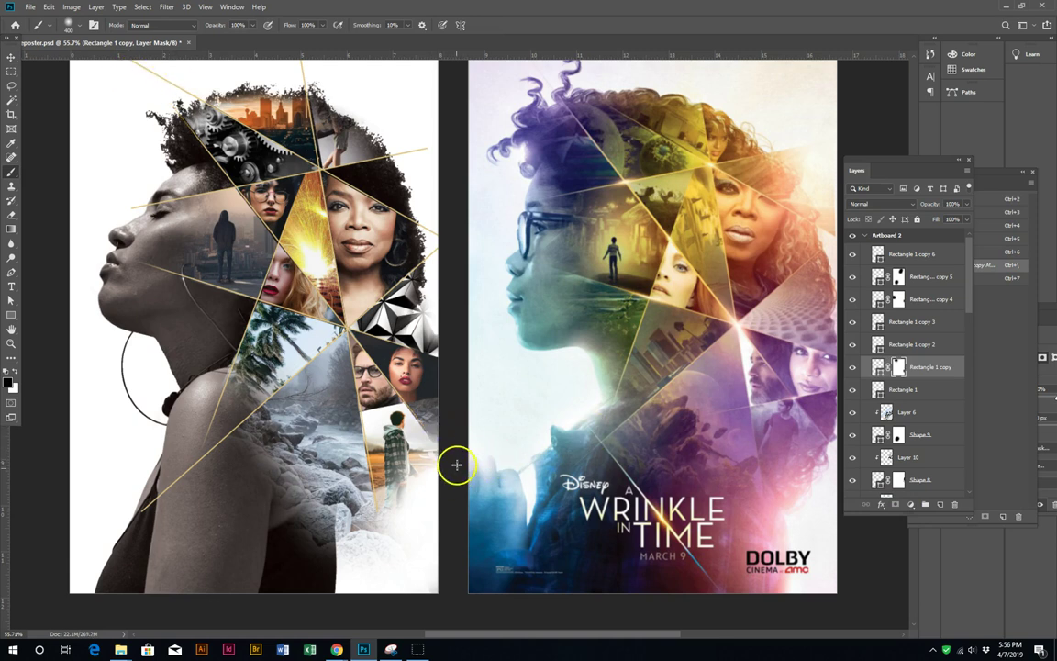
{"action": "key", "text": "v"}
{"action": "right_click", "coordinate": [378, 162]}
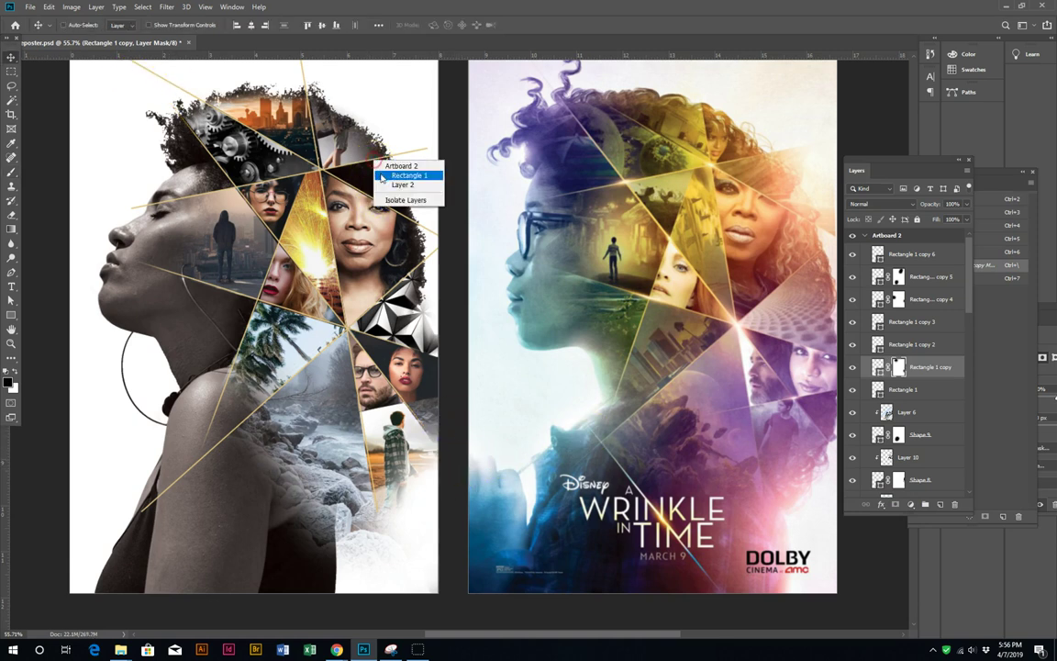
{"action": "left_click", "coordinate": [399, 173]}
{"action": "left_click", "coordinate": [893, 504]}
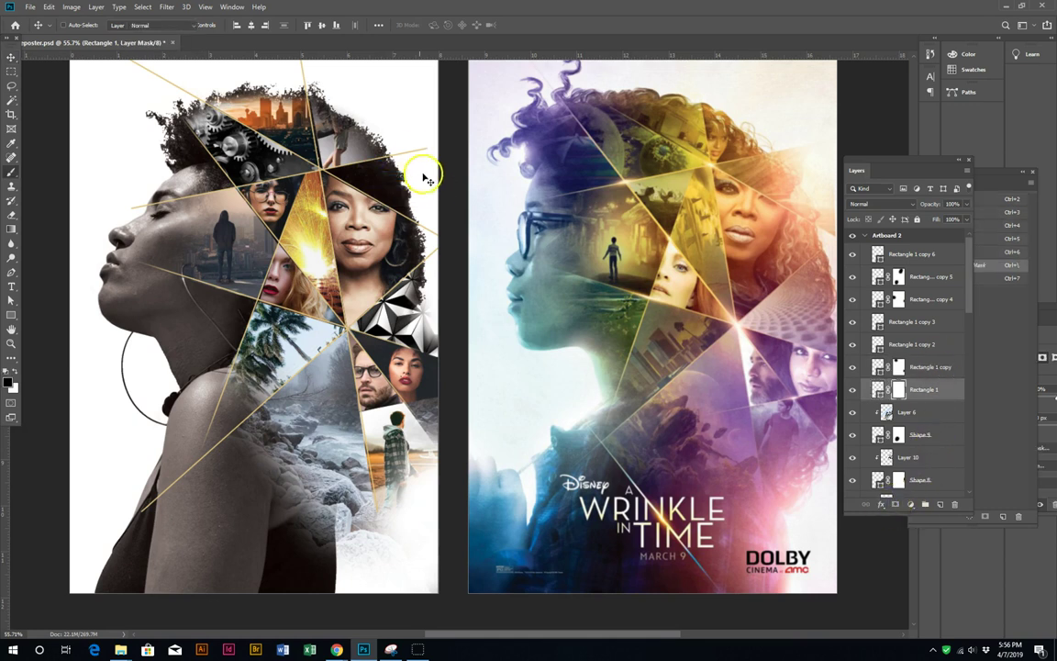
{"action": "key", "text": "b"}
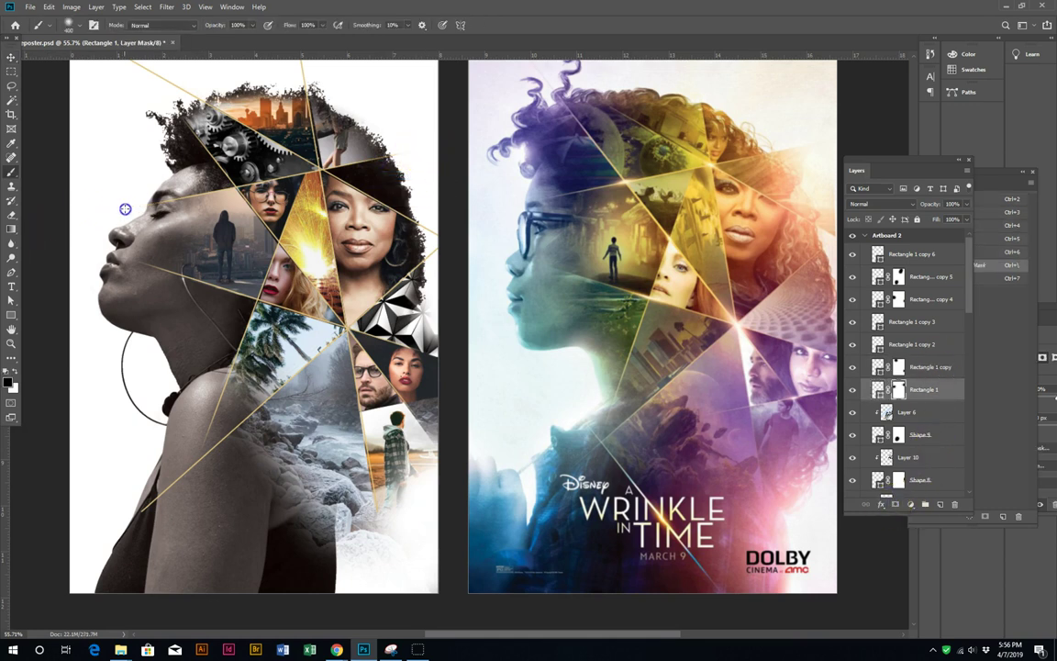
{"action": "key", "text": "v"}
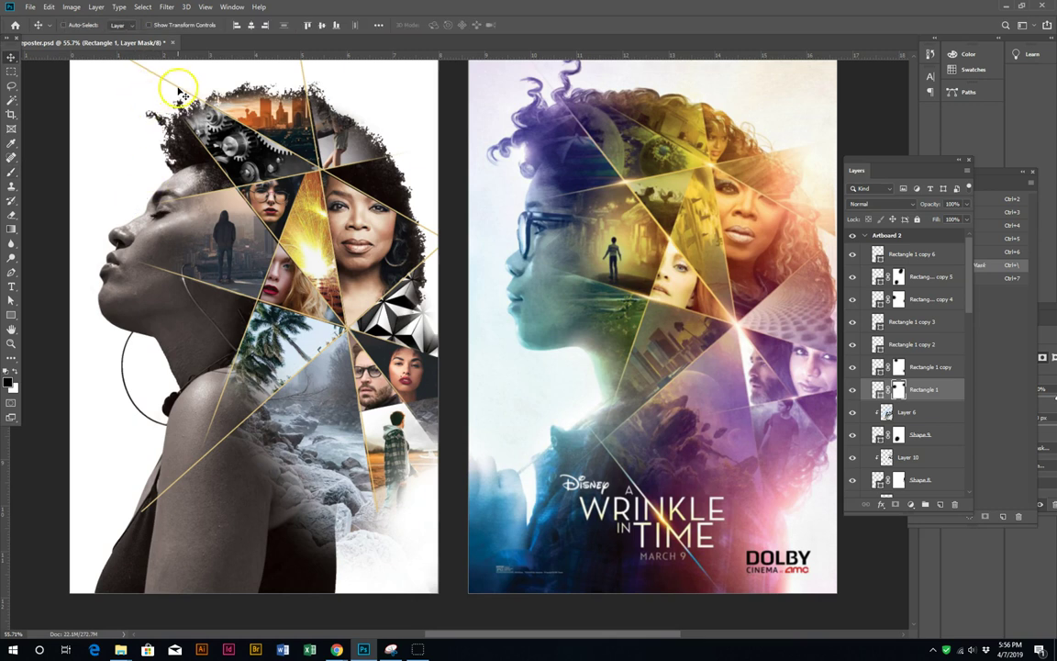
Step: Mask and paint-blend the edges of shards Rectangle 1 copy 6 and copy 2
{"action": "right_click", "coordinate": [185, 92]}
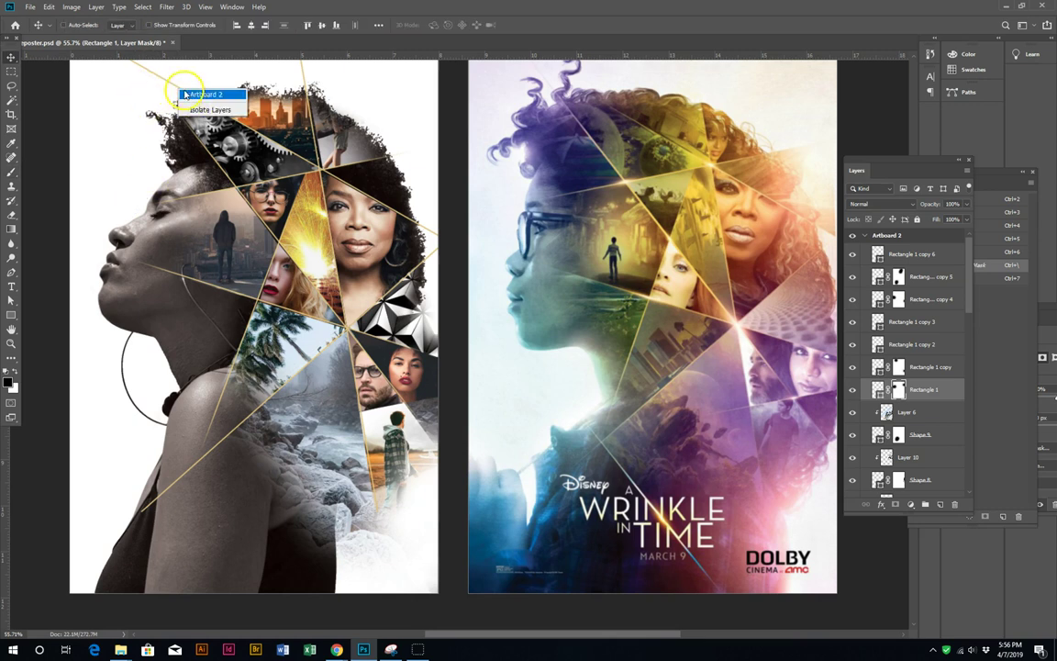
{"action": "right_click", "coordinate": [158, 76]}
{"action": "left_click", "coordinate": [188, 95]}
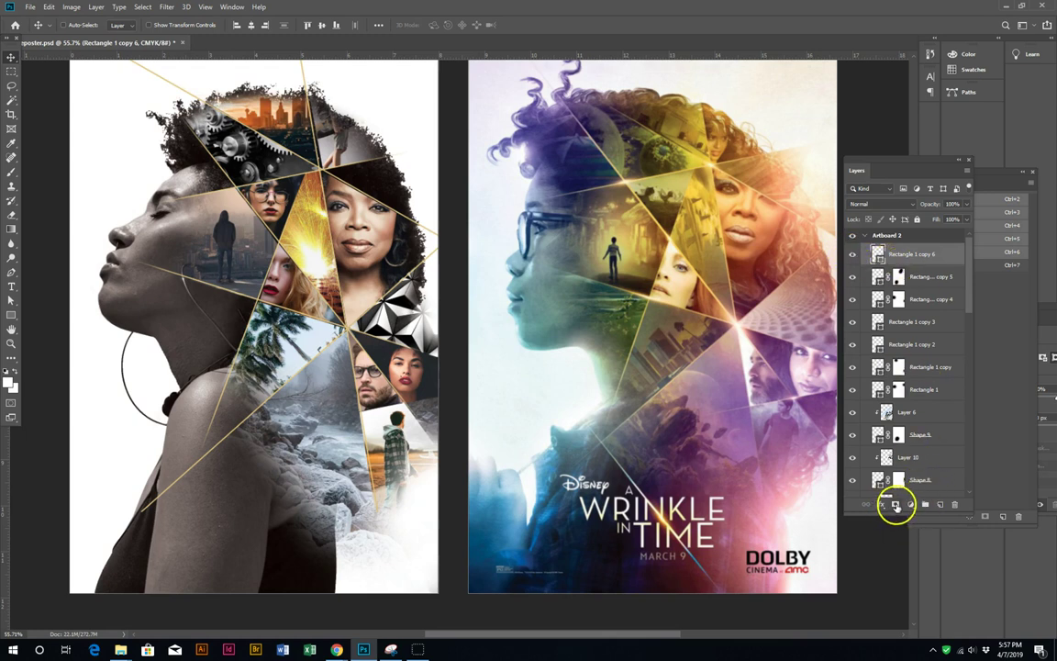
{"action": "left_click", "coordinate": [895, 505]}
{"action": "key", "text": "b"}
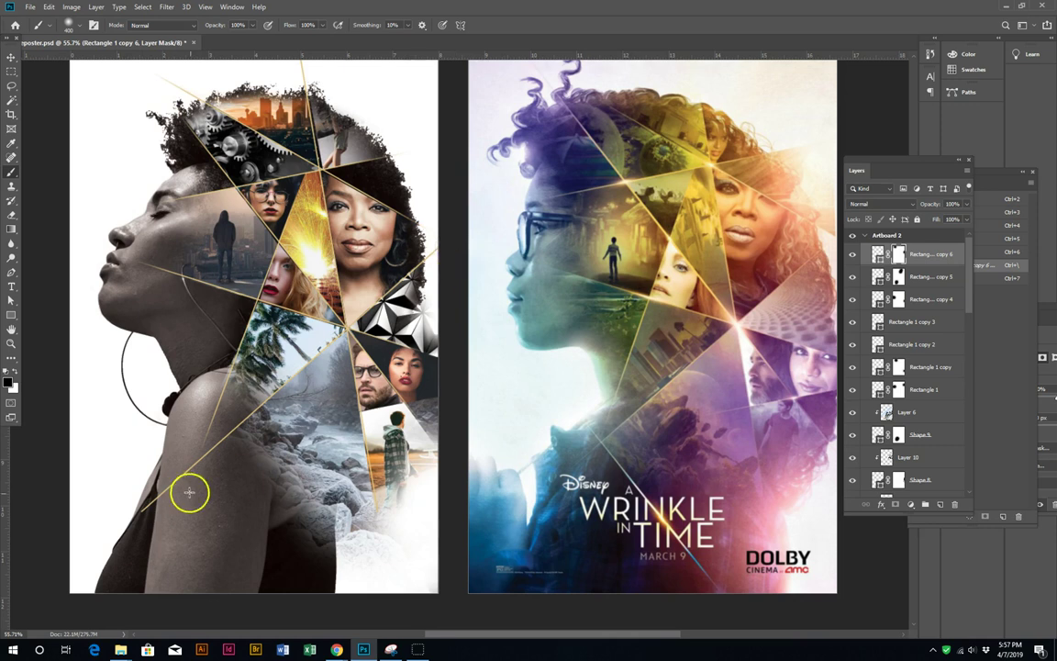
{"action": "key", "text": "v"}
{"action": "right_click", "coordinate": [220, 443]}
{"action": "left_click", "coordinate": [266, 455]}
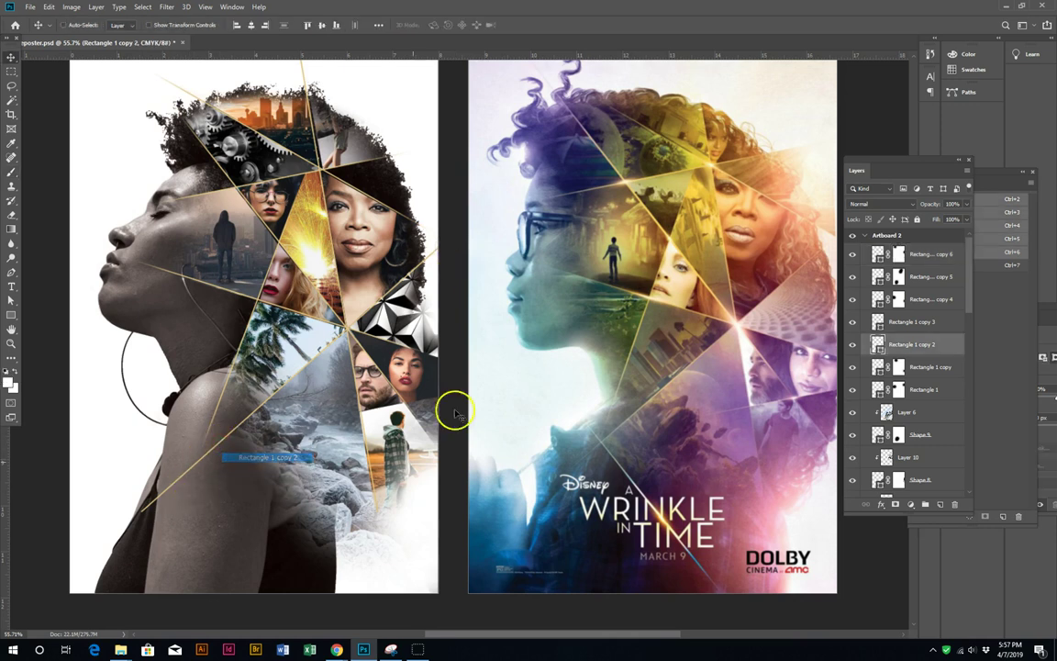
{"action": "left_click", "coordinate": [895, 504]}
{"action": "key", "text": "b"}
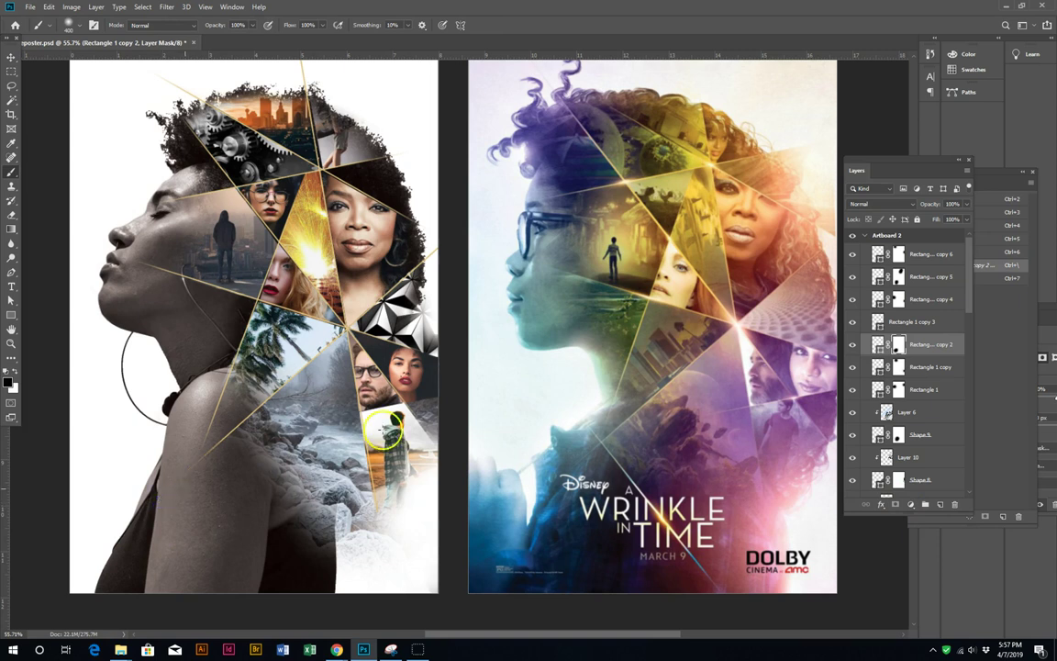
{"action": "key", "text": "v"}
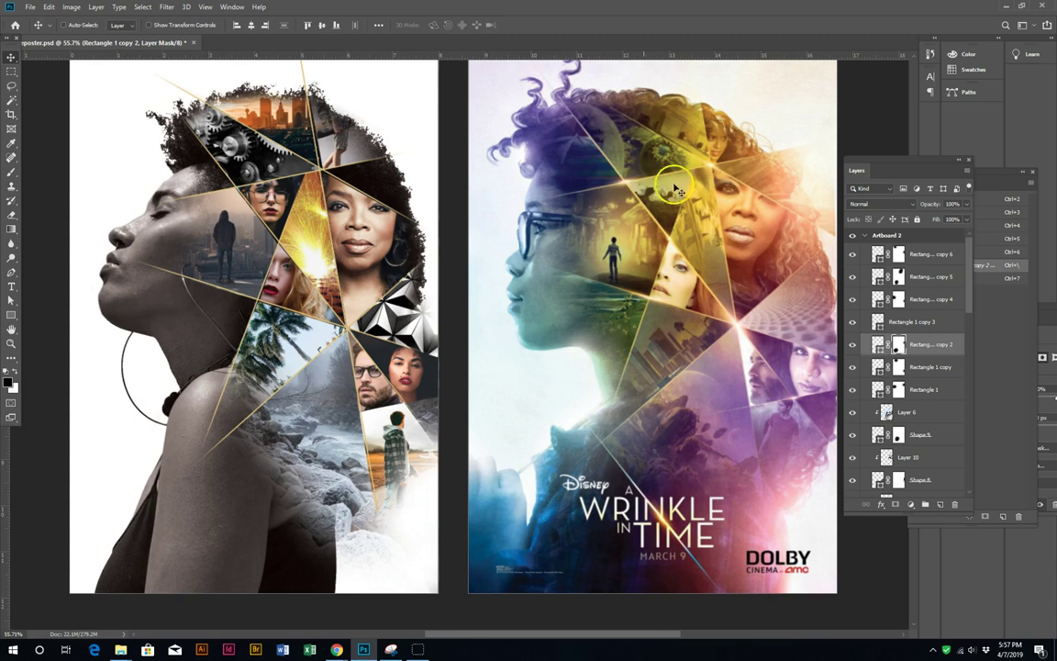
{"action": "left_click", "coordinate": [936, 260]}
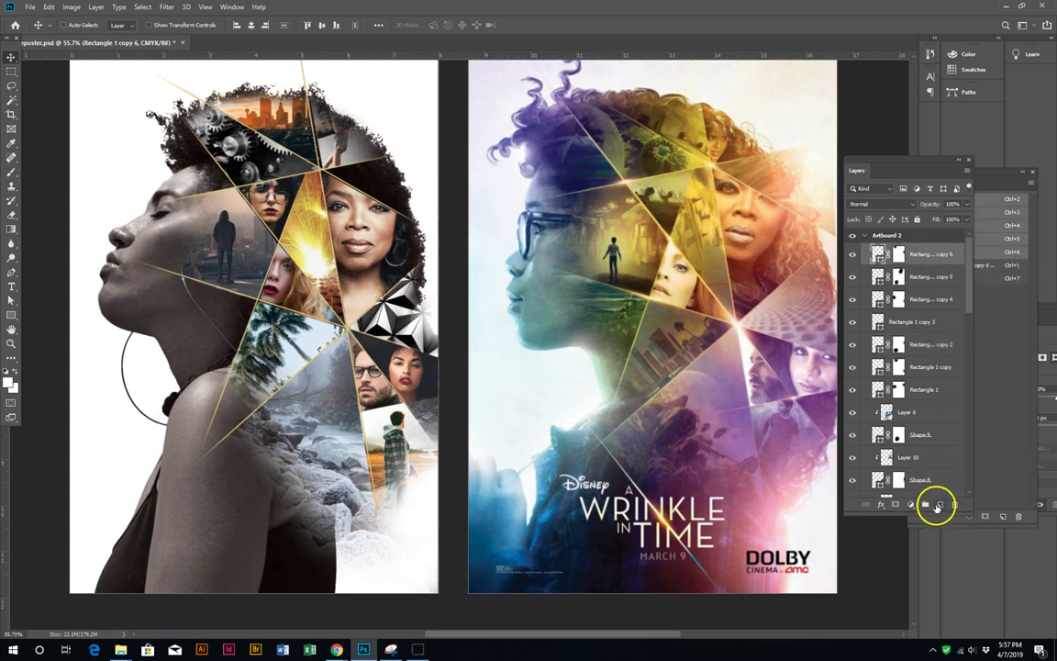
Step: On a new layer, paint a soft dot in yellow sampled from the reference poster
{"action": "left_click", "coordinate": [939, 504]}
{"action": "key", "text": "b"}
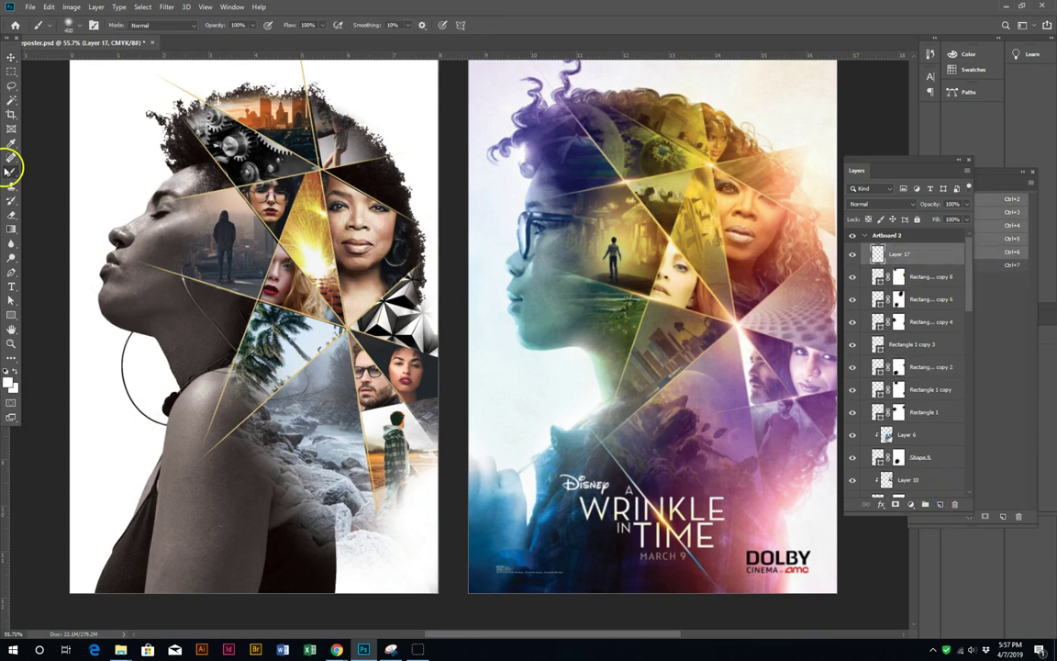
{"action": "left_click", "coordinate": [11, 384]}
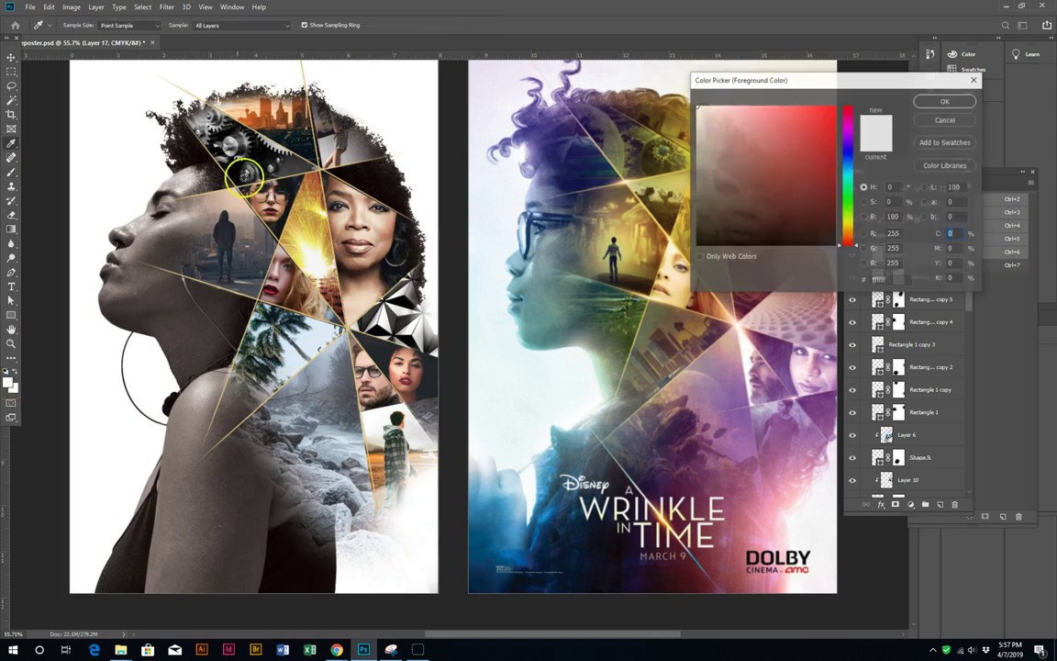
{"action": "left_click", "coordinate": [625, 181]}
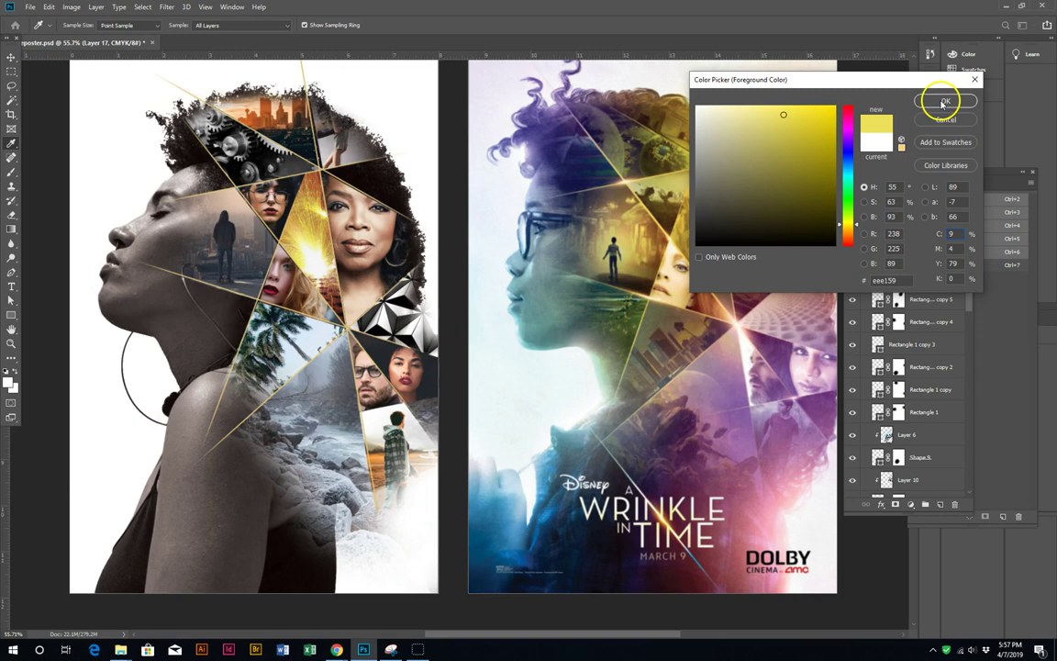
{"action": "left_click", "coordinate": [942, 103]}
{"action": "left_click", "coordinate": [323, 172]}
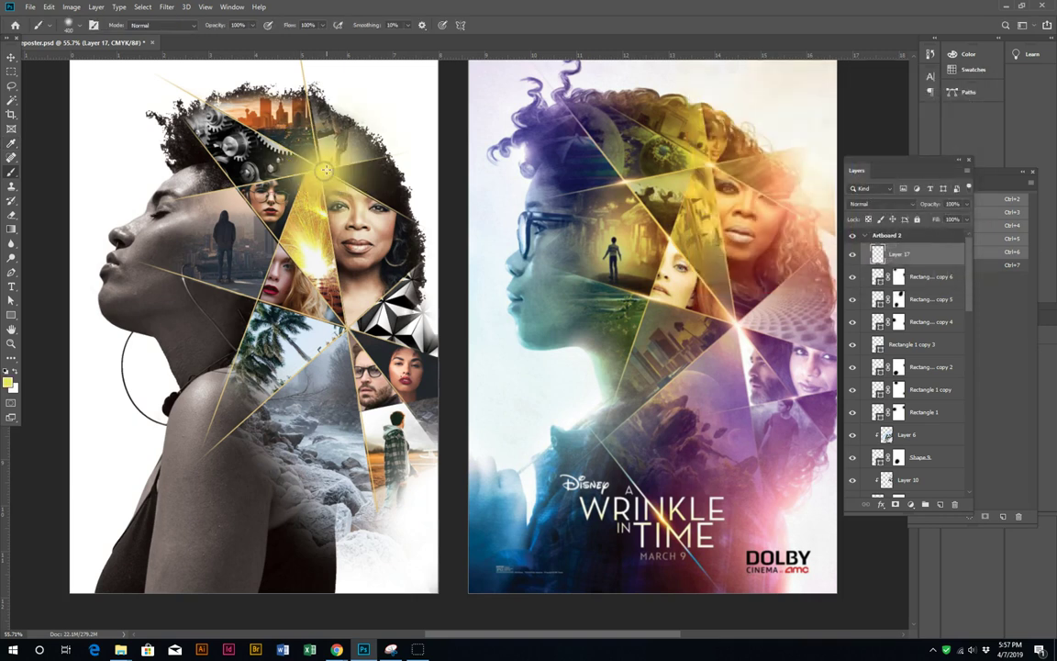
Step: Squash the yellow dot into a thin streak, place it on a shard edge, and duplicate it
{"action": "left_click", "coordinate": [9, 56]}
{"action": "key", "text": "ctrl+t"}
{"action": "mouse_move", "coordinate": [324, 81]}
{"action": "left_mouse_down"}
{"action": "mouse_move", "coordinate": [322, 229]}
{"action": "mouse_move", "coordinate": [416, 175]}
{"action": "mouse_move", "coordinate": [375, 174]}
{"action": "left_mouse_up"}
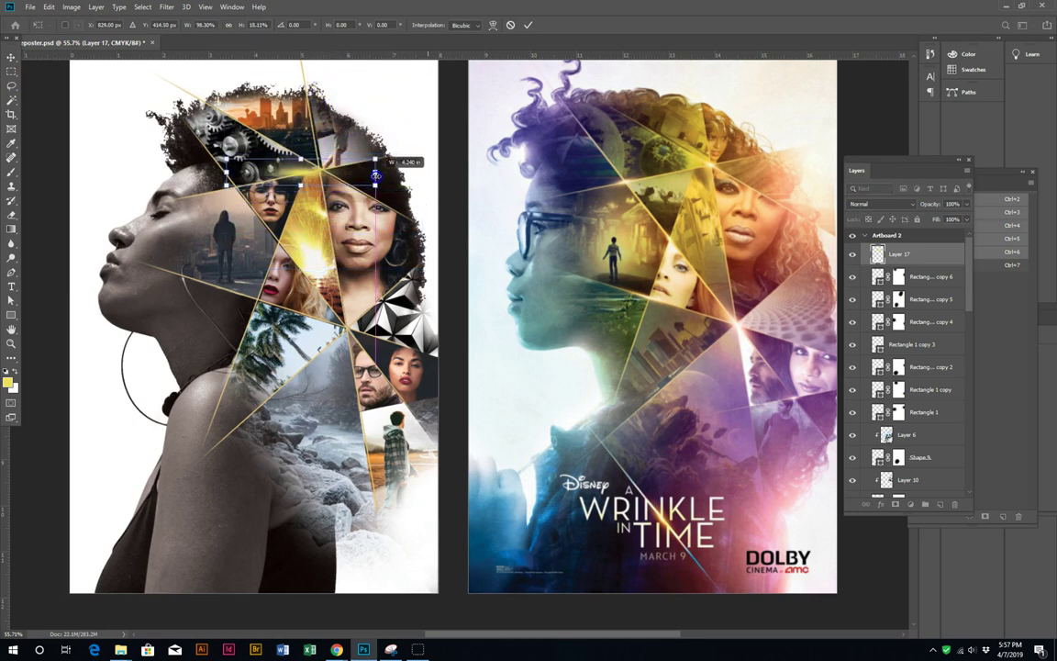
{"action": "key", "text": "Return"}
{"action": "mouse_move", "coordinate": [301, 168]}
{"action": "left_mouse_down"}
{"action": "mouse_move", "coordinate": [320, 171]}
{"action": "mouse_move", "coordinate": [261, 185]}
{"action": "left_mouse_up"}
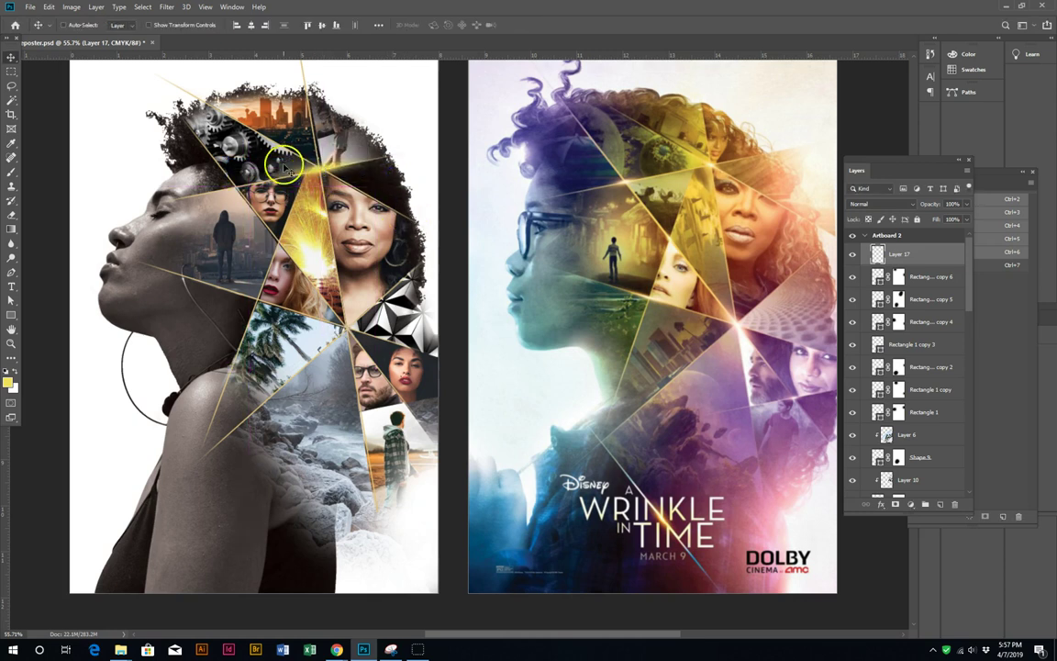
{"action": "mouse_move", "coordinate": [262, 186]}
{"action": "left_mouse_down"}
{"action": "mouse_move", "coordinate": [246, 198]}
{"action": "mouse_move", "coordinate": [361, 337]}
{"action": "left_mouse_up"}
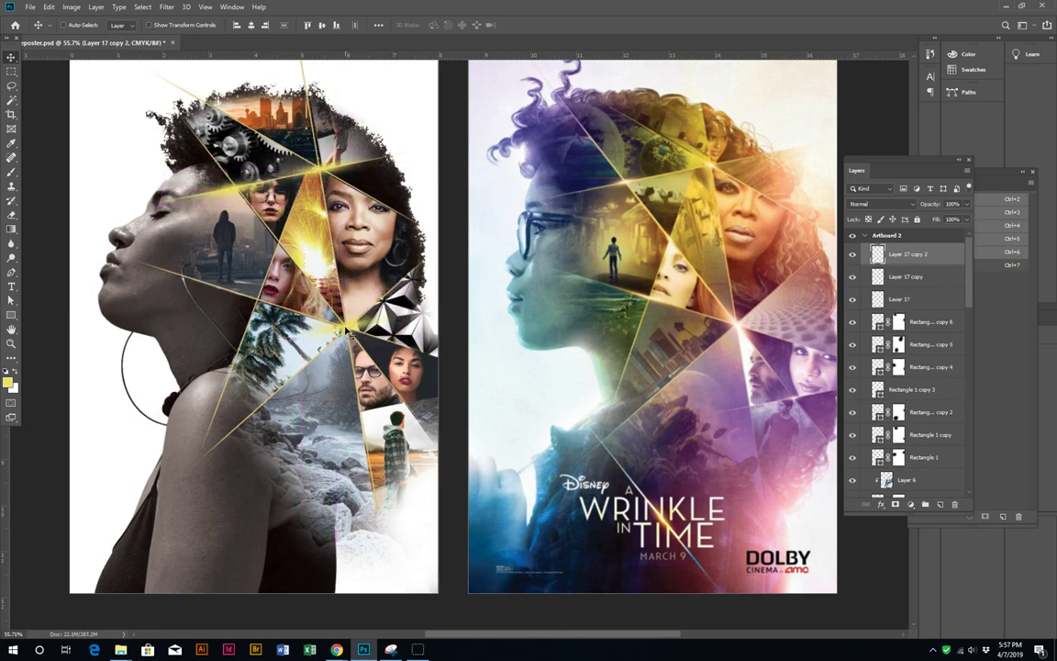
Step: Rotate the streak to about 60° and add a copy rotated to about -76°
{"action": "key", "text": "ctrl+t"}
{"action": "mouse_move", "coordinate": [425, 294]}
{"action": "left_mouse_down"}
{"action": "mouse_move", "coordinate": [435, 399]}
{"action": "mouse_move", "coordinate": [424, 373]}
{"action": "left_mouse_up"}
{"action": "key", "text": "Return"}
{"action": "key", "text": "ctrl+alt+t"}
{"action": "mouse_move", "coordinate": [401, 317]}
{"action": "left_mouse_down"}
{"action": "mouse_move", "coordinate": [332, 222]}
{"action": "mouse_move", "coordinate": [318, 221]}
{"action": "mouse_move", "coordinate": [367, 468]}
{"action": "left_mouse_up"}
{"action": "key", "text": "Return"}
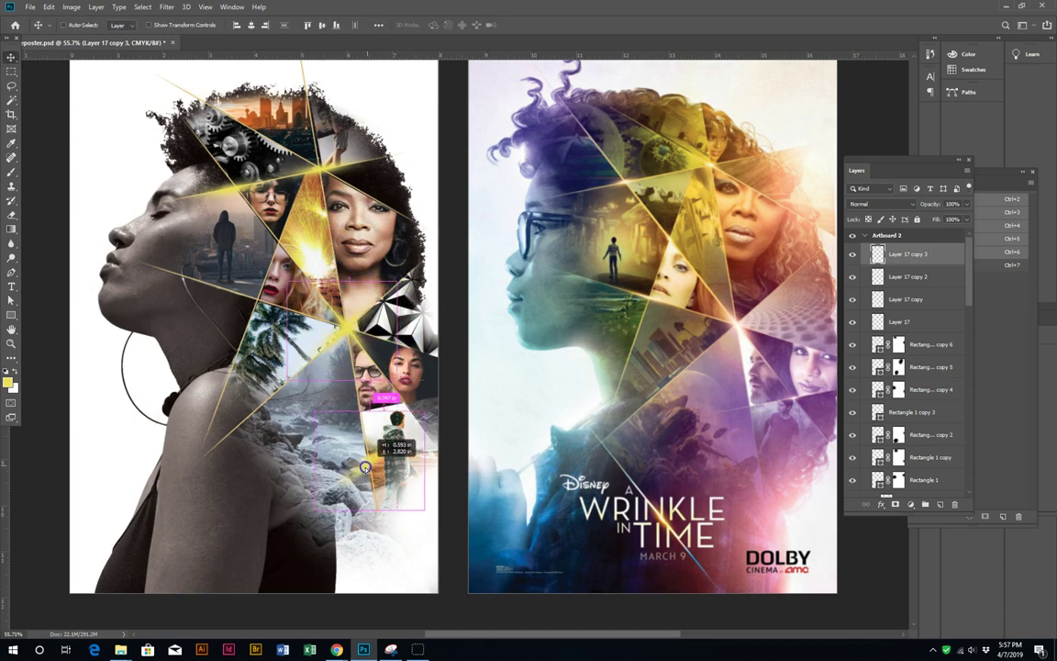
Step: Move that streak copy near the head and duplicate another across the neck
{"action": "mouse_move", "coordinate": [368, 470]}
{"action": "left_mouse_down"}
{"action": "mouse_move", "coordinate": [311, 131]}
{"action": "mouse_move", "coordinate": [415, 263]}
{"action": "mouse_move", "coordinate": [264, 300]}
{"action": "left_mouse_up"}
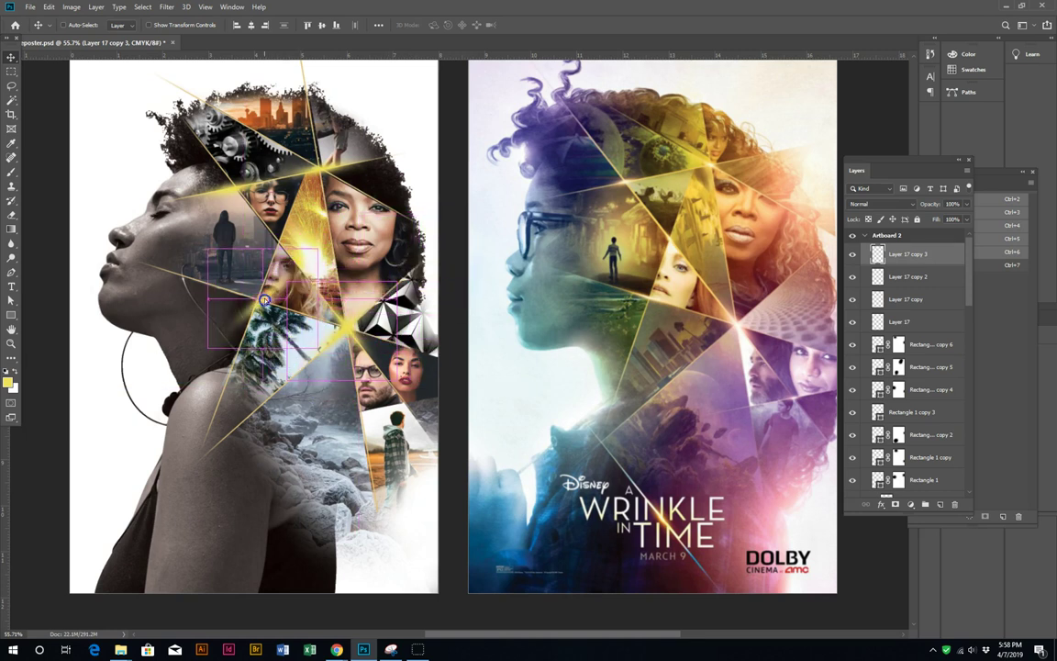
{"action": "key", "text": "ctrl+alt+t"}
{"action": "mouse_move", "coordinate": [330, 250]}
{"action": "left_mouse_down"}
{"action": "mouse_move", "coordinate": [260, 297]}
{"action": "mouse_move", "coordinate": [318, 273]}
{"action": "left_mouse_up"}
{"action": "key", "text": "Return"}
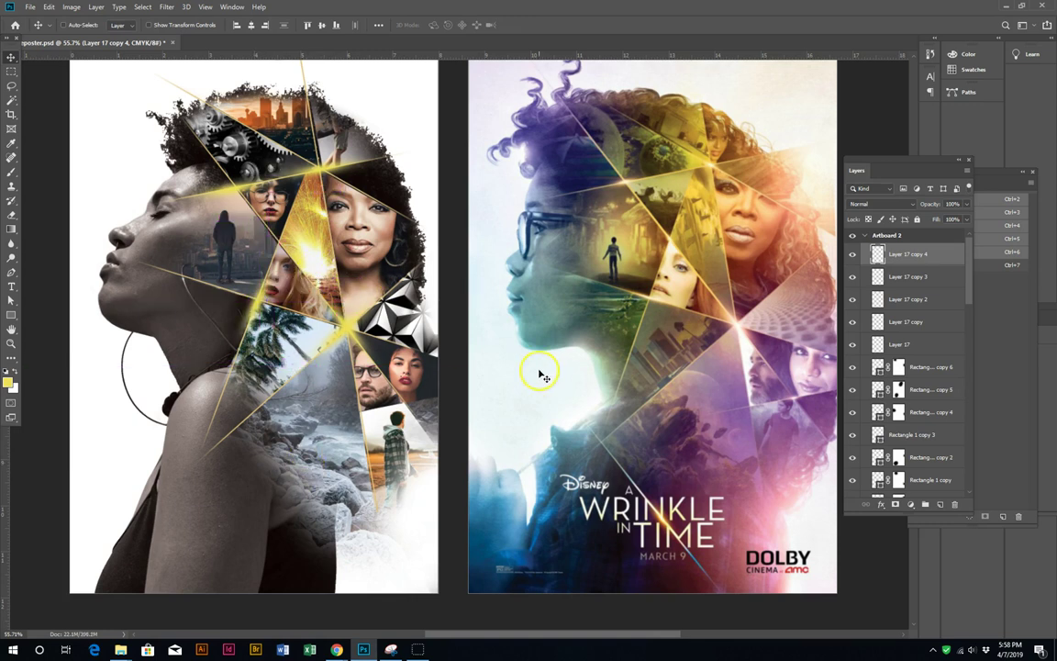
Step: Duplicate the Rectangle 1 copy 2 divider line and rotate it to about 92°
{"action": "right_click", "coordinate": [253, 415]}
{"action": "left_click", "coordinate": [283, 435]}
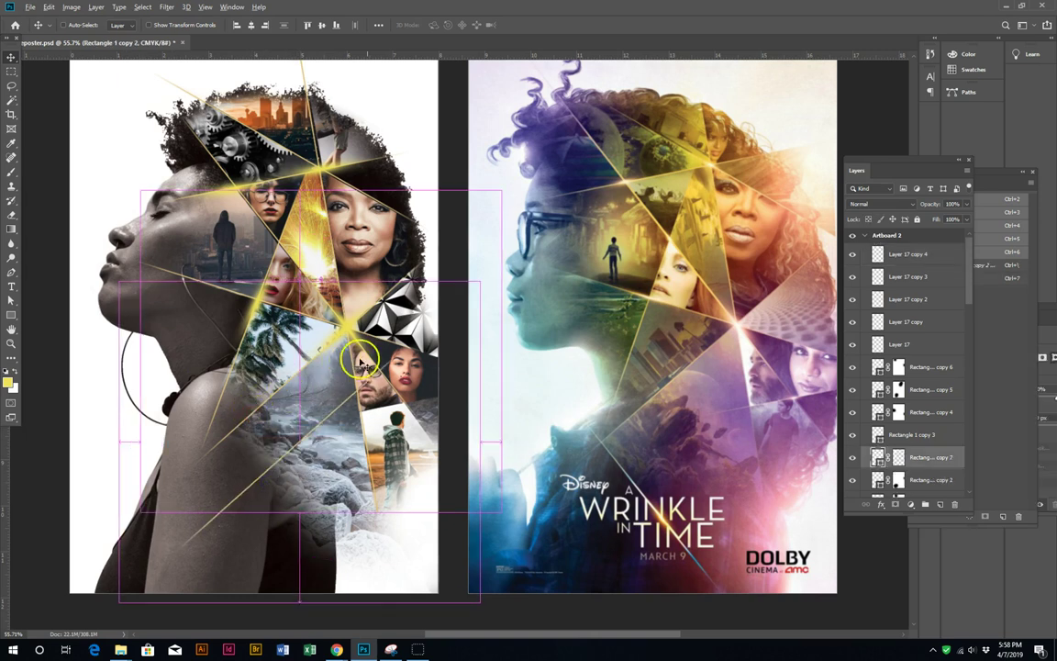
{"action": "key", "text": "ctrl+t"}
{"action": "mouse_move", "coordinate": [495, 314]}
{"action": "left_mouse_down"}
{"action": "mouse_move", "coordinate": [442, 587]}
{"action": "mouse_move", "coordinate": [455, 619]}
{"action": "left_mouse_up"}
{"action": "left_click_drag", "start_coordinate": [406, 524], "coordinate": [366, 547]}
{"action": "left_click_drag", "start_coordinate": [460, 608], "coordinate": [449, 620]}
{"action": "key", "text": "Return"}
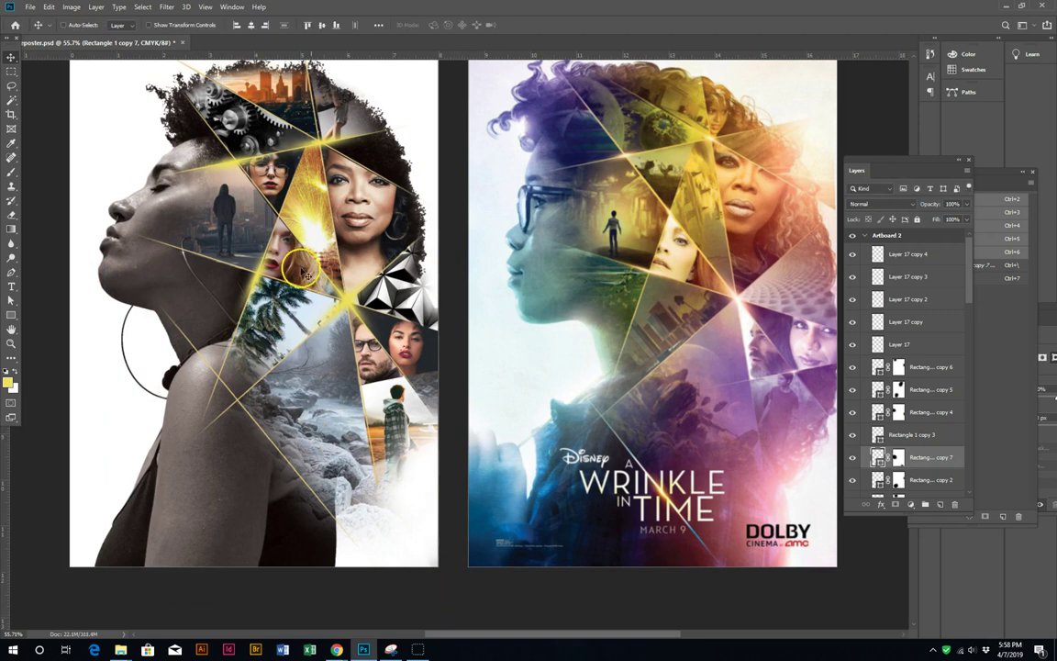
Step: Copy the Layer 17 copy 3 flare onto the rocks, rotate it, and blend it in Overlay
{"action": "right_click", "coordinate": [345, 314]}
{"action": "left_click", "coordinate": [372, 323]}
{"action": "mouse_move", "coordinate": [330, 303]}
{"action": "left_mouse_down"}
{"action": "mouse_move", "coordinate": [287, 442]}
{"action": "mouse_move", "coordinate": [312, 431]}
{"action": "mouse_move", "coordinate": [282, 553]}
{"action": "mouse_move", "coordinate": [260, 555]}
{"action": "left_mouse_up"}
{"action": "key", "text": "ctrl+t"}
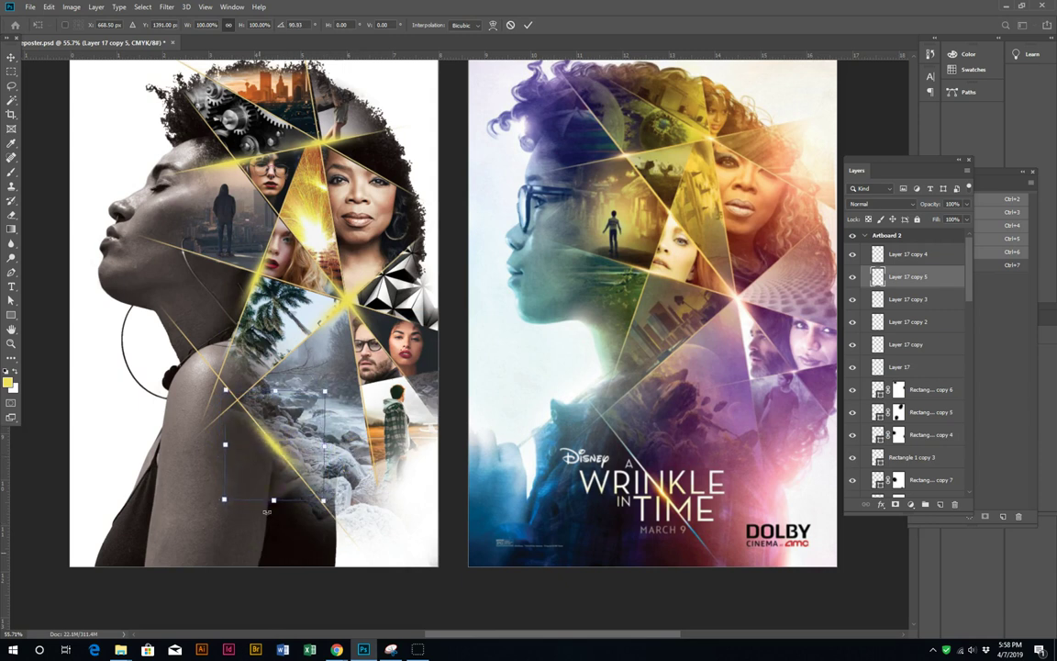
{"action": "key", "text": "Return"}
{"action": "left_click_drag", "start_coordinate": [283, 401], "coordinate": [352, 459]}
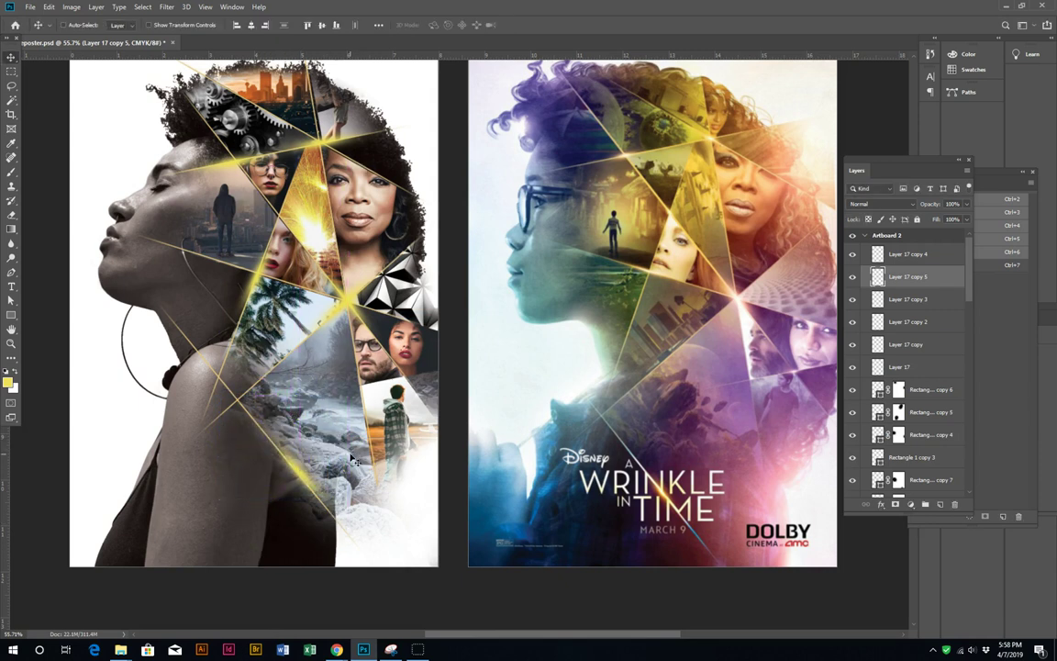
{"action": "left_click", "coordinate": [880, 204]}
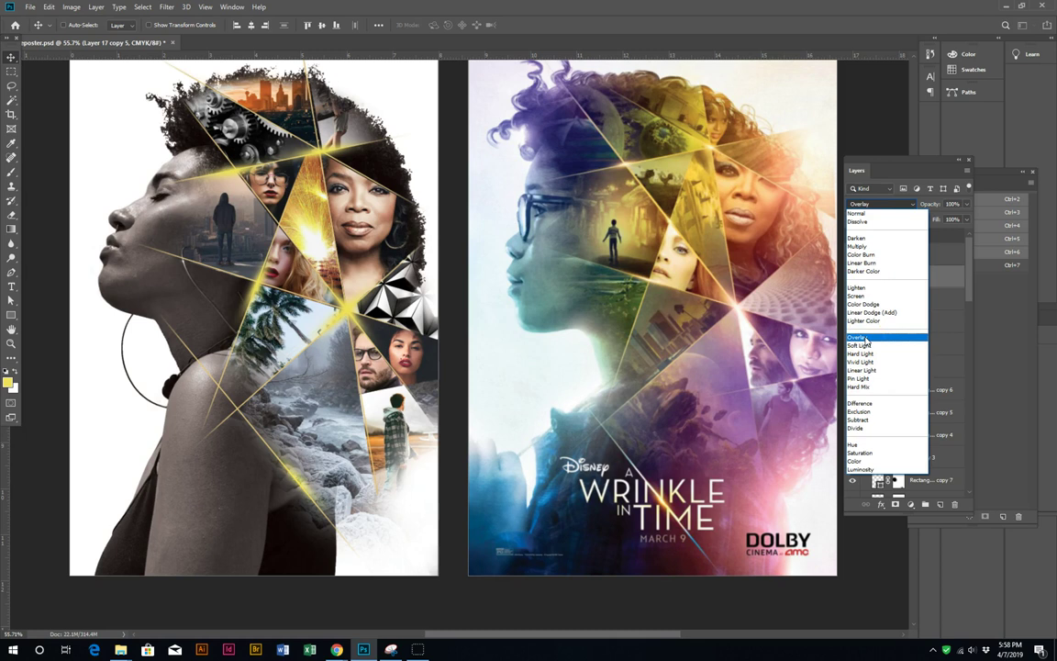
{"action": "left_click", "coordinate": [865, 339]}
{"action": "mouse_move", "coordinate": [280, 443]}
{"action": "left_mouse_down"}
{"action": "mouse_move", "coordinate": [310, 491]}
{"action": "mouse_move", "coordinate": [341, 306]}
{"action": "left_mouse_up"}
Step: Nudge the flare lower, then paint soft white glows over the rocks and shards on a new layer
{"action": "left_click_drag", "start_coordinate": [304, 230], "coordinate": [313, 279]}
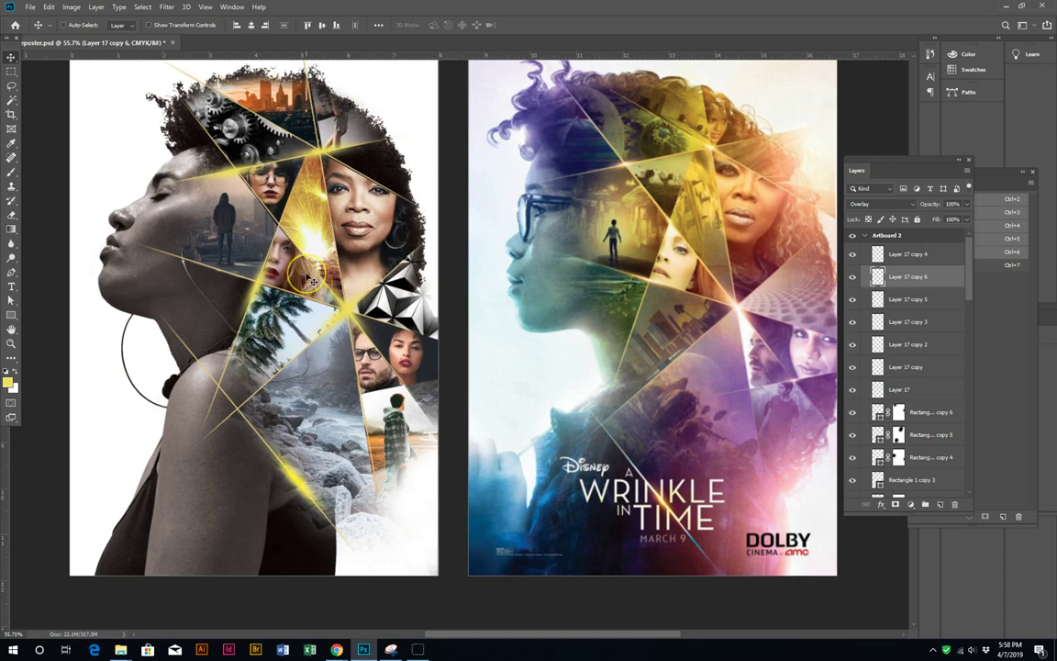
{"action": "left_click", "coordinate": [949, 257]}
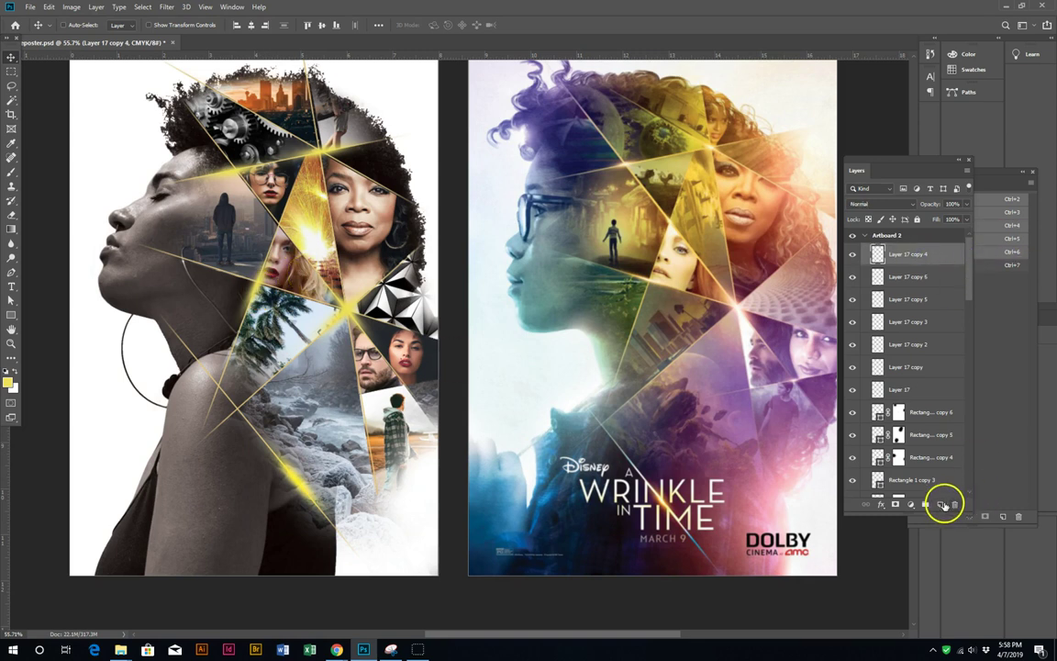
{"action": "left_click", "coordinate": [939, 504]}
{"action": "key", "text": "b"}
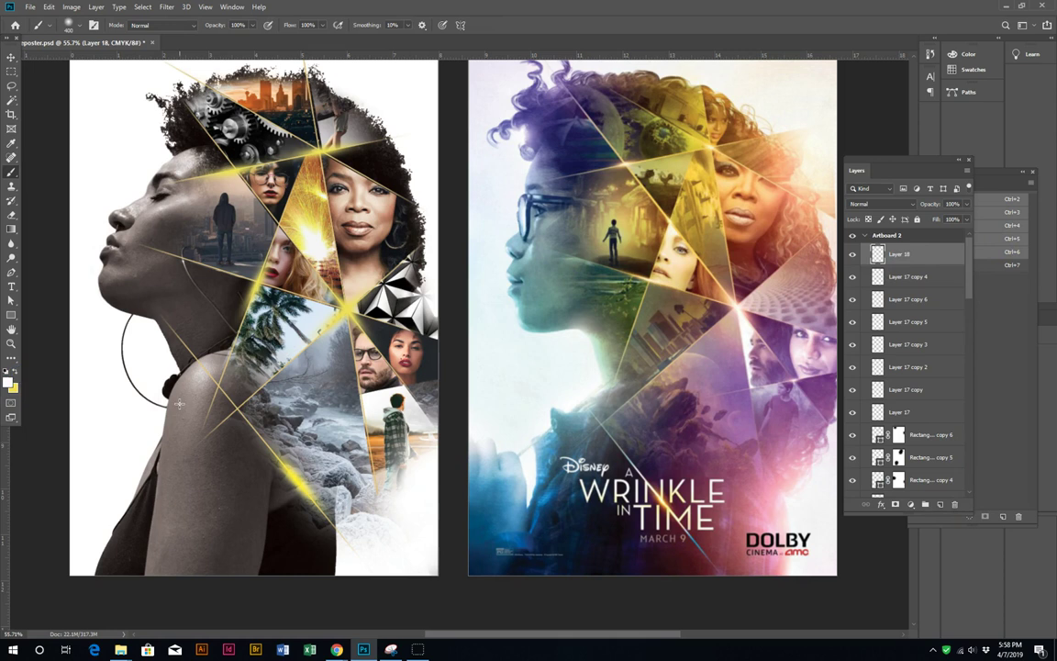
{"action": "left_click", "coordinate": [293, 451]}
{"action": "left_click", "coordinate": [343, 317]}
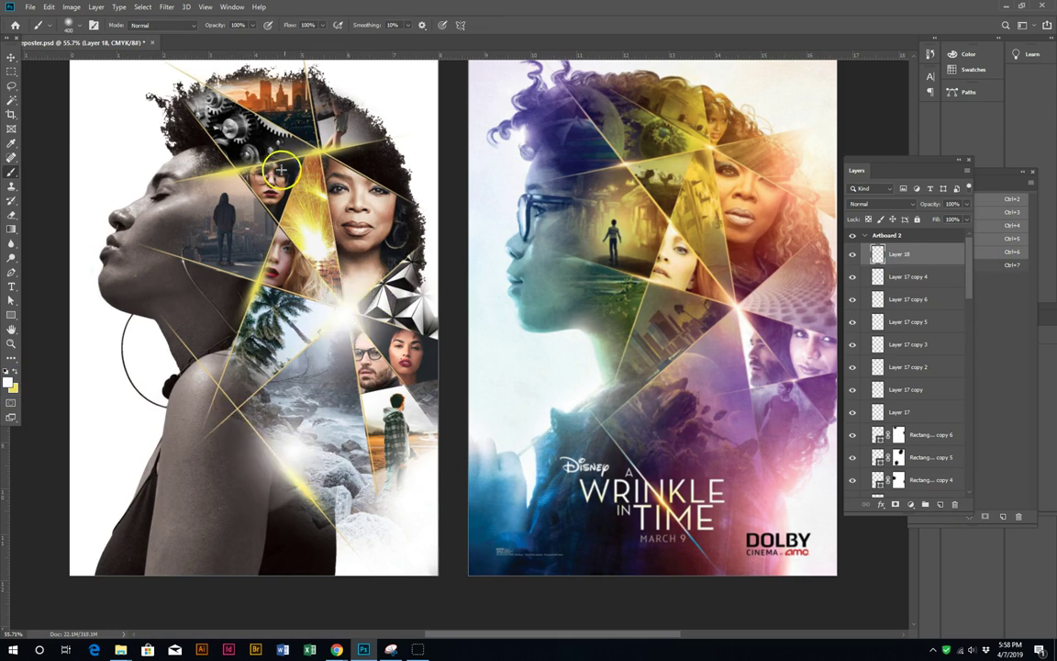
Step: Set the glow layer to Overlay and add more white patches near the face and portrait
{"action": "left_click", "coordinate": [876, 204]}
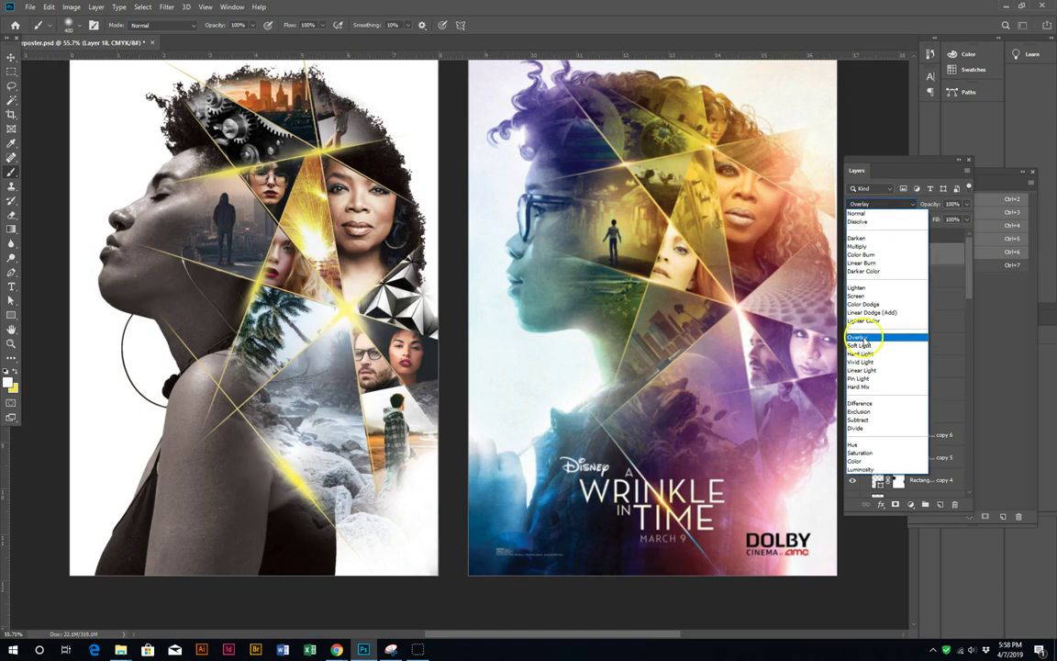
{"action": "left_click", "coordinate": [863, 340]}
{"action": "left_click", "coordinate": [284, 143]}
{"action": "left_click", "coordinate": [203, 162]}
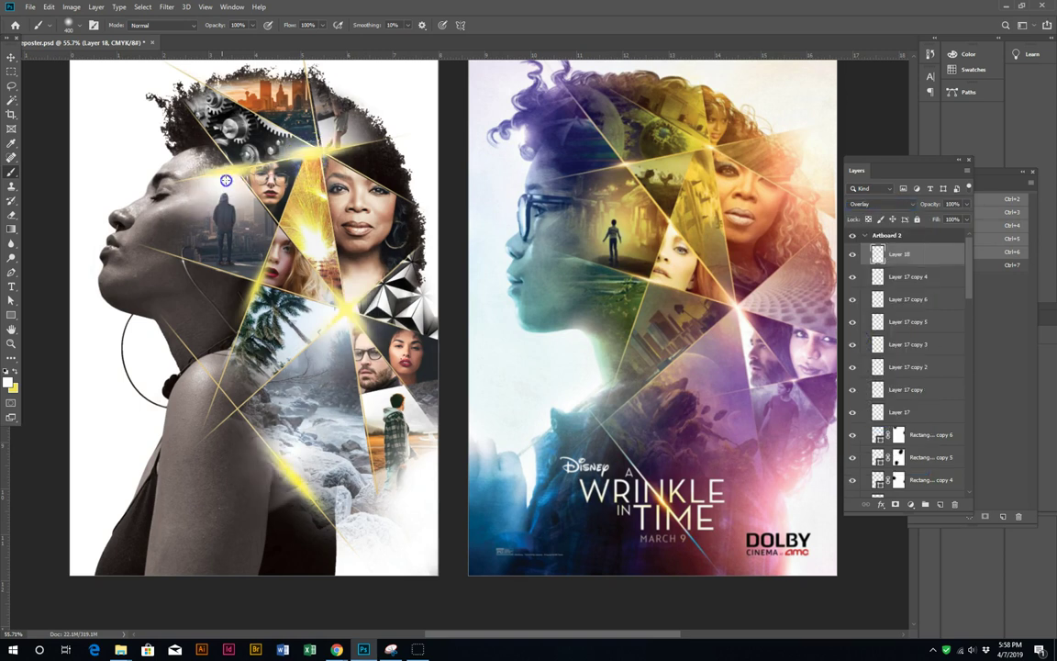
{"action": "left_click", "coordinate": [240, 252]}
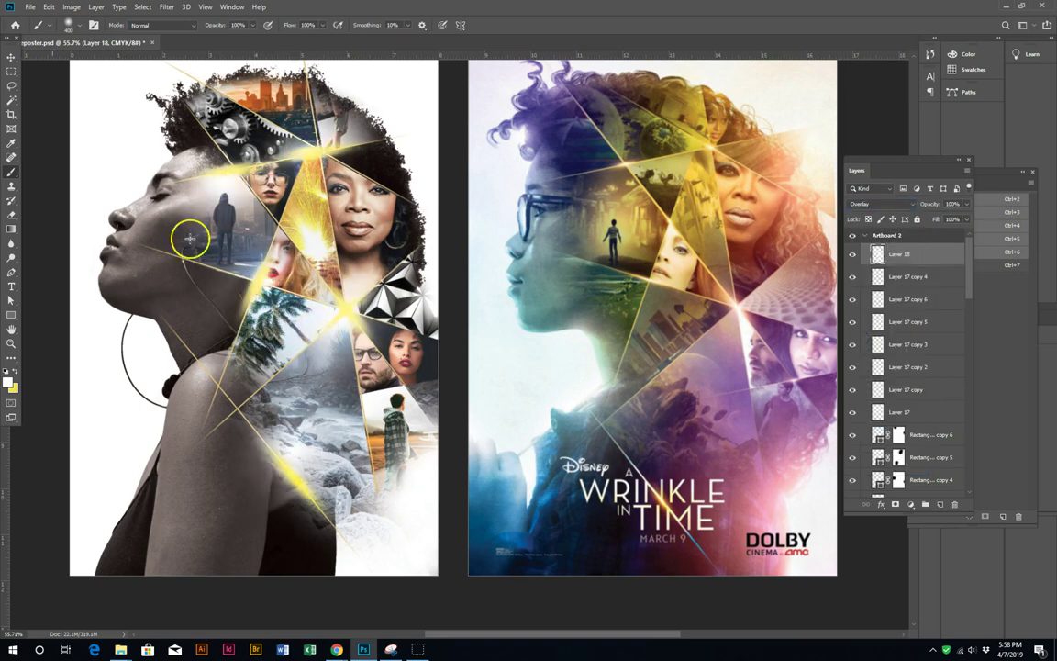
{"action": "left_click", "coordinate": [11, 58]}
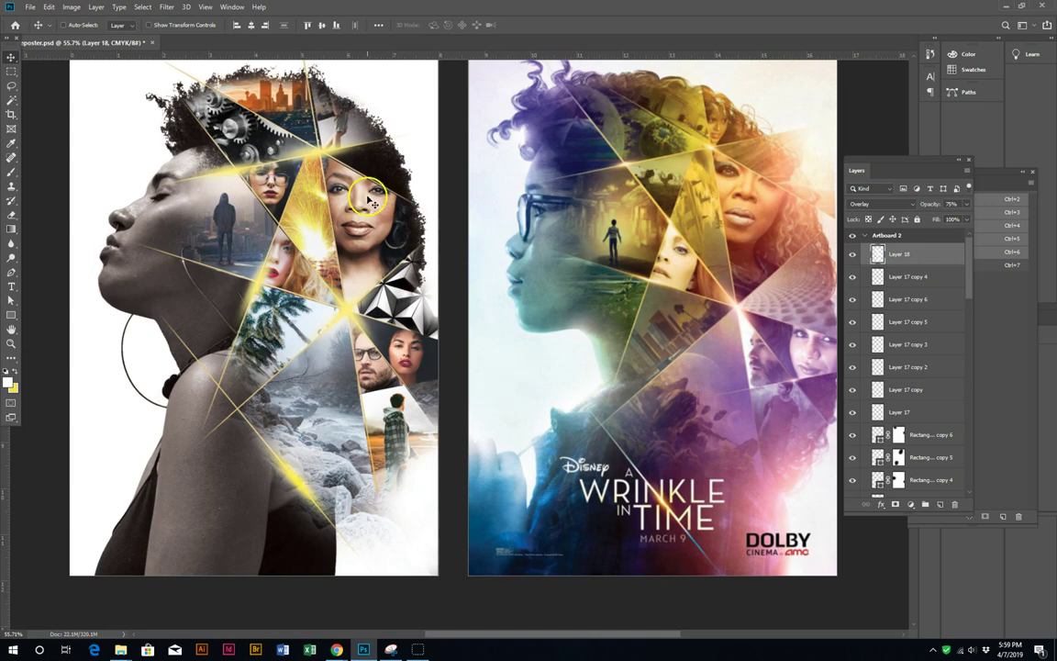
Step: Pan and zoom out to frame the left poster with both posters visible
{"action": "key", "text": "h"}
{"action": "scroll", "coordinate": [358, 298], "scroll_direction": "down", "scroll_amount": 2}
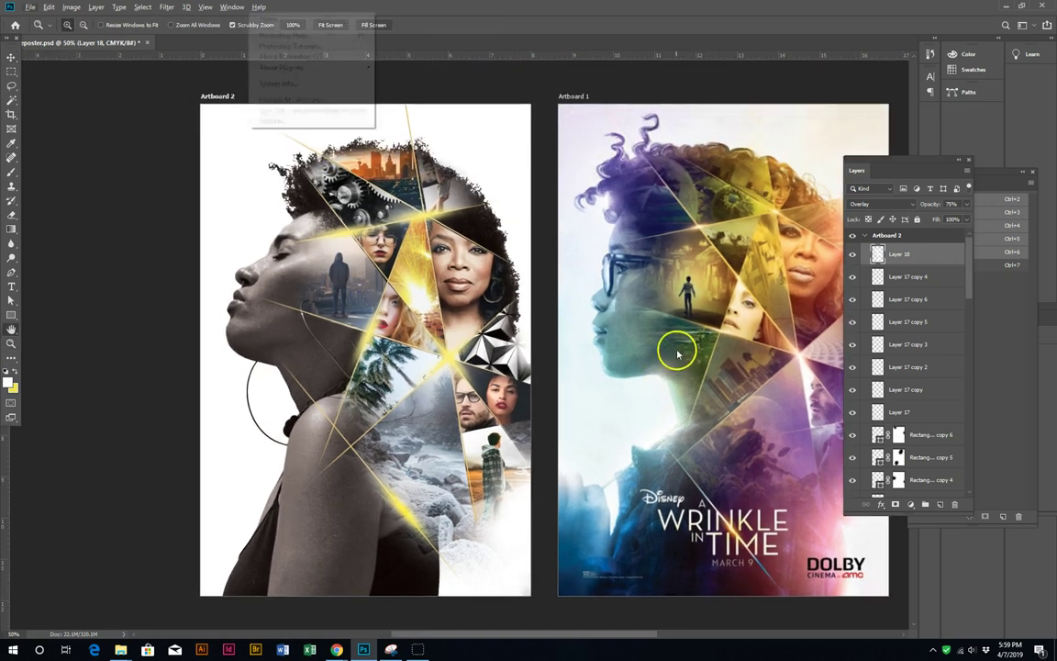
{"action": "scroll", "coordinate": [677, 348], "scroll_direction": "up", "scroll_amount": 1}
{"action": "left_click_drag", "start_coordinate": [536, 312], "coordinate": [618, 330]}
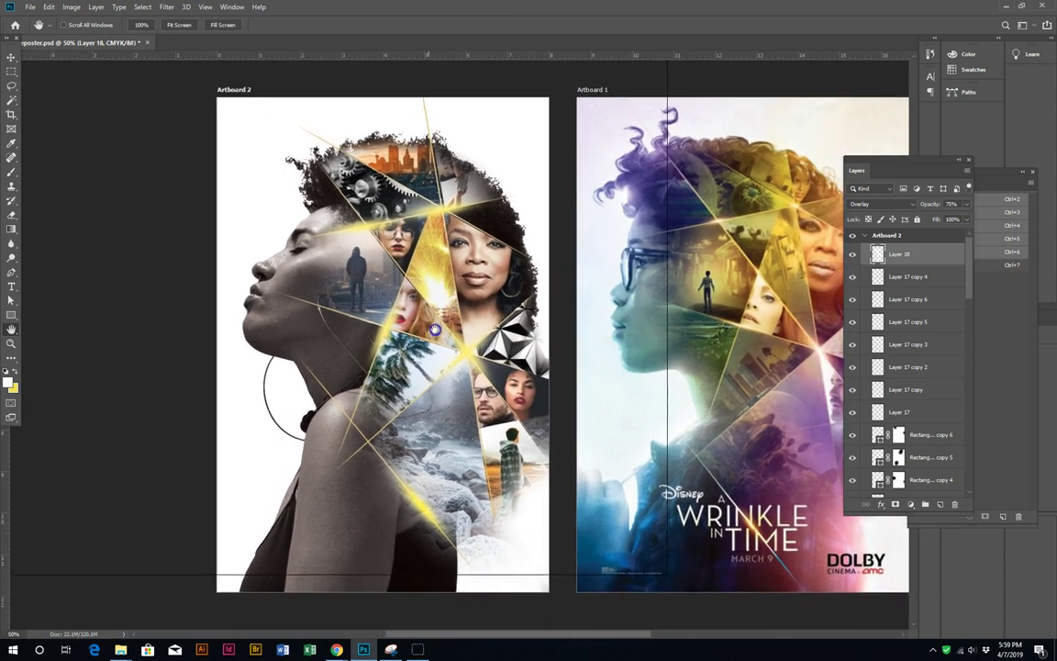
{"action": "mouse_move", "coordinate": [403, 312]}
{"action": "left_mouse_down"}
{"action": "mouse_move", "coordinate": [633, 356]}
{"action": "mouse_move", "coordinate": [567, 331]}
{"action": "left_mouse_up"}
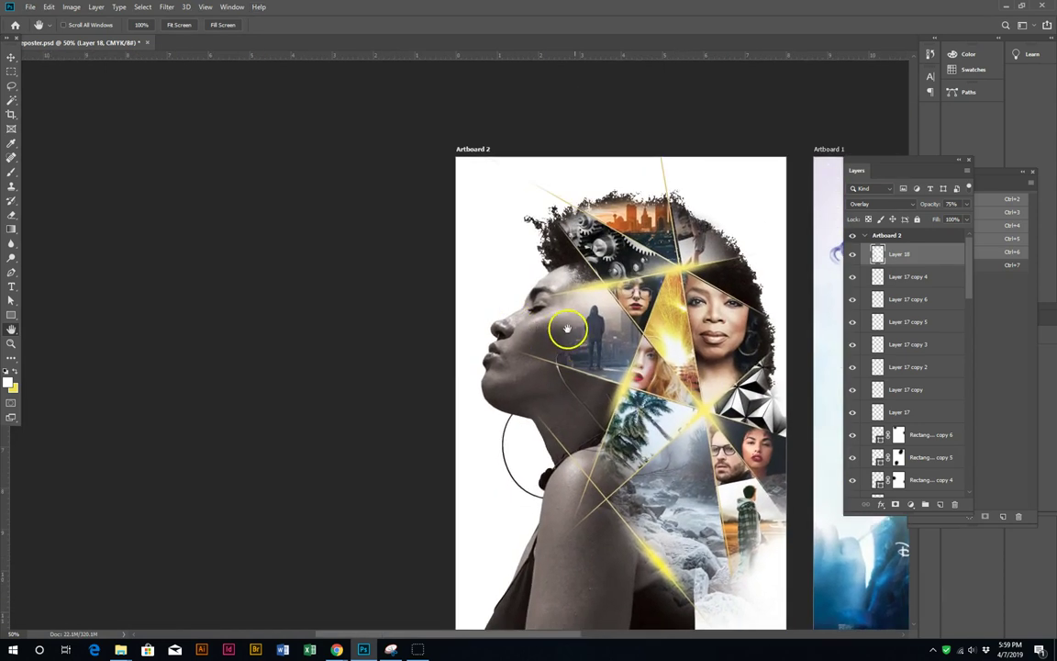
{"action": "key", "text": "z"}
{"action": "left_click", "coordinate": [713, 350], "text": "alt"}
{"action": "key", "text": "v"}
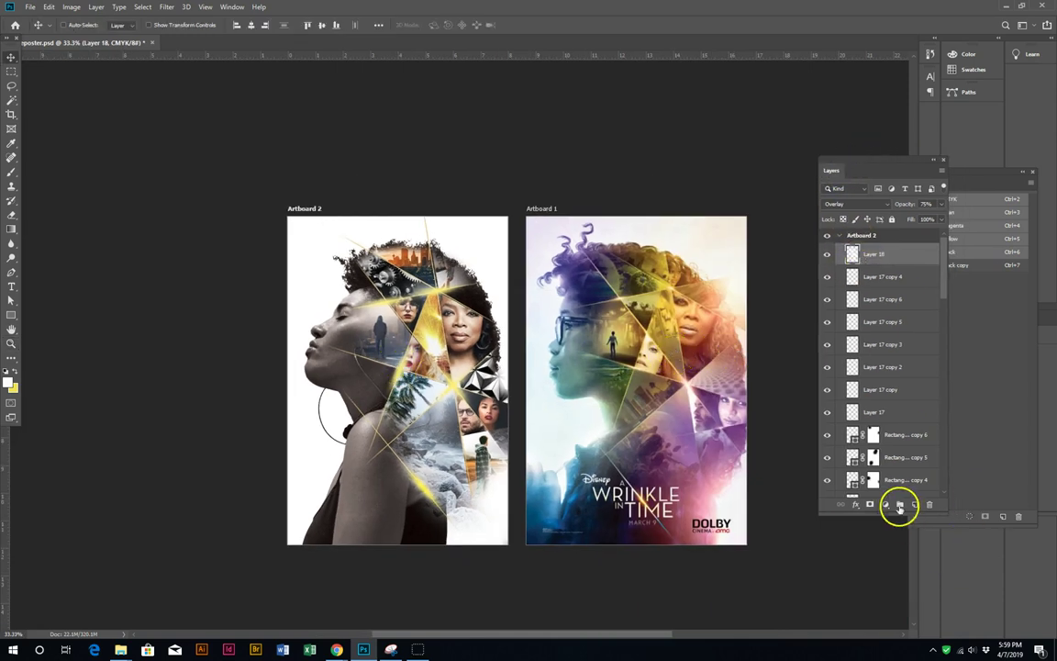
Step: Add a Gradient Map adjustment layer using the black-to-white preset
{"action": "left_click", "coordinate": [886, 504]}
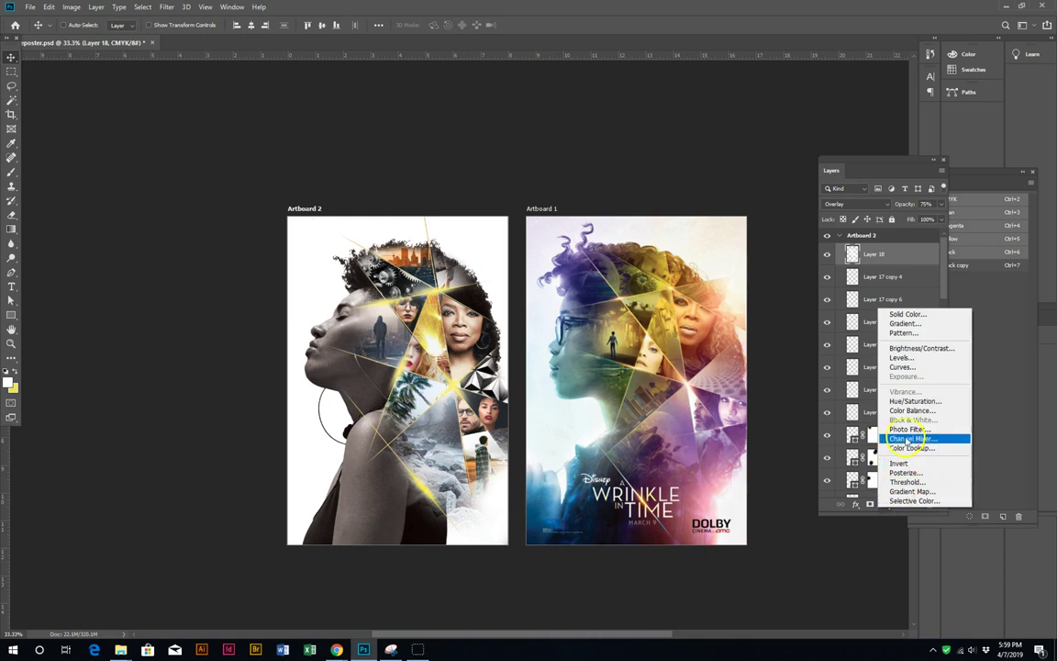
{"action": "left_click", "coordinate": [912, 491]}
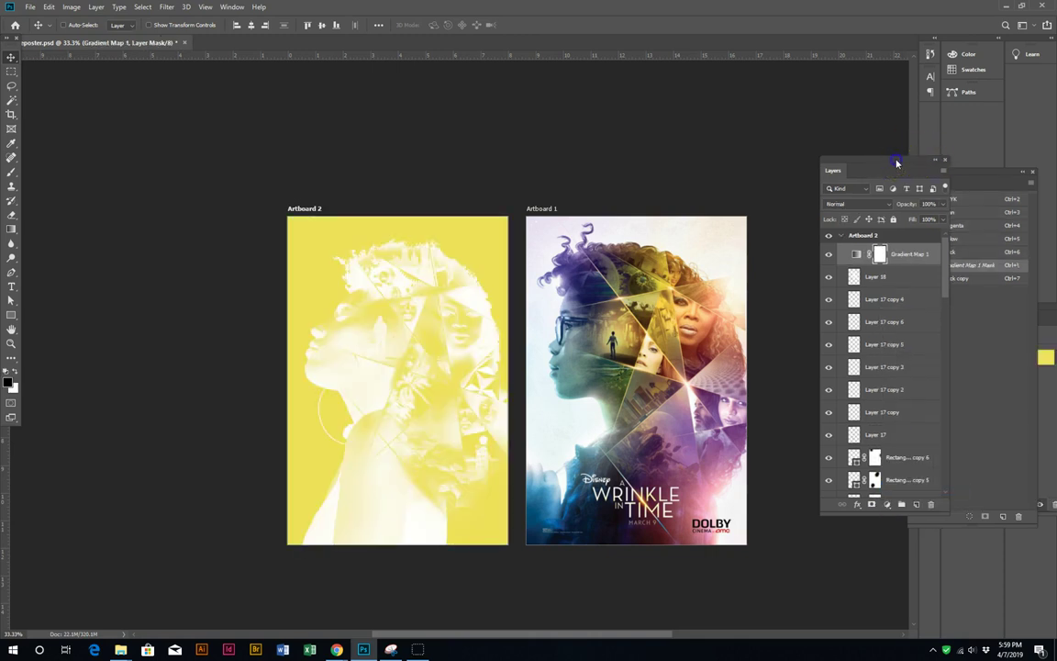
{"action": "left_click_drag", "start_coordinate": [932, 161], "coordinate": [928, 351]}
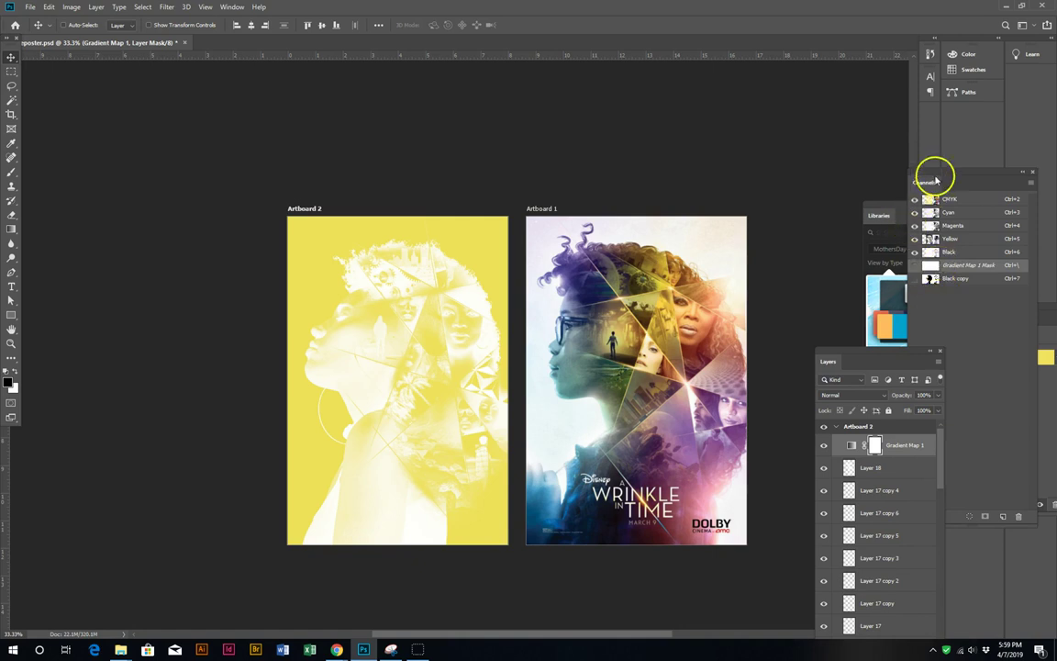
{"action": "left_click_drag", "start_coordinate": [934, 179], "coordinate": [962, 377]}
{"action": "left_click_drag", "start_coordinate": [1000, 310], "coordinate": [896, 122]}
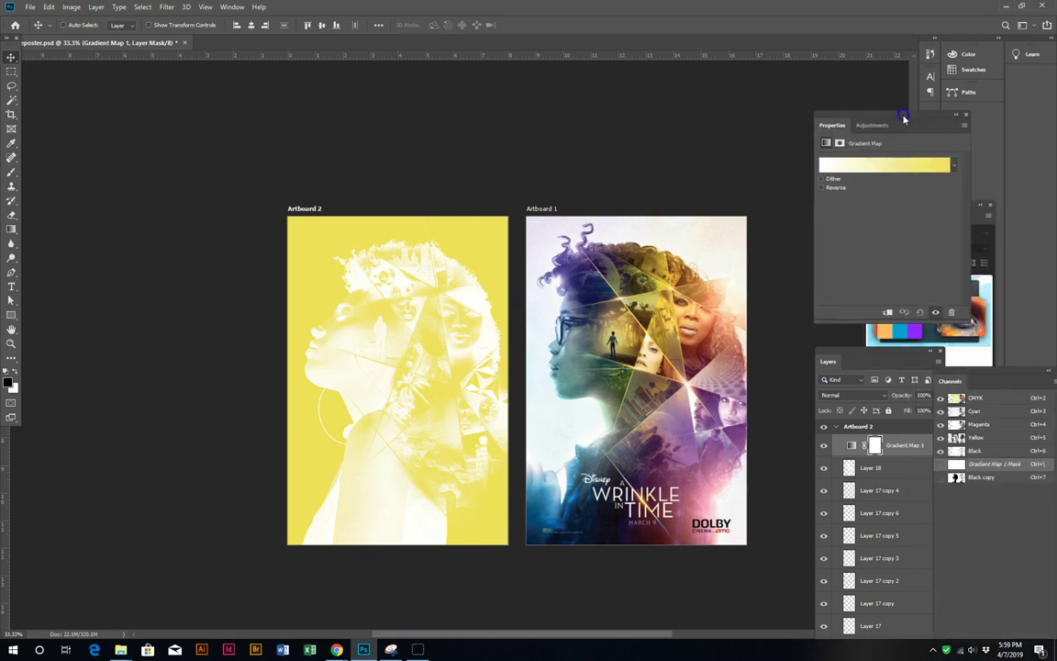
{"action": "left_click", "coordinate": [880, 160]}
{"action": "left_click", "coordinate": [859, 184]}
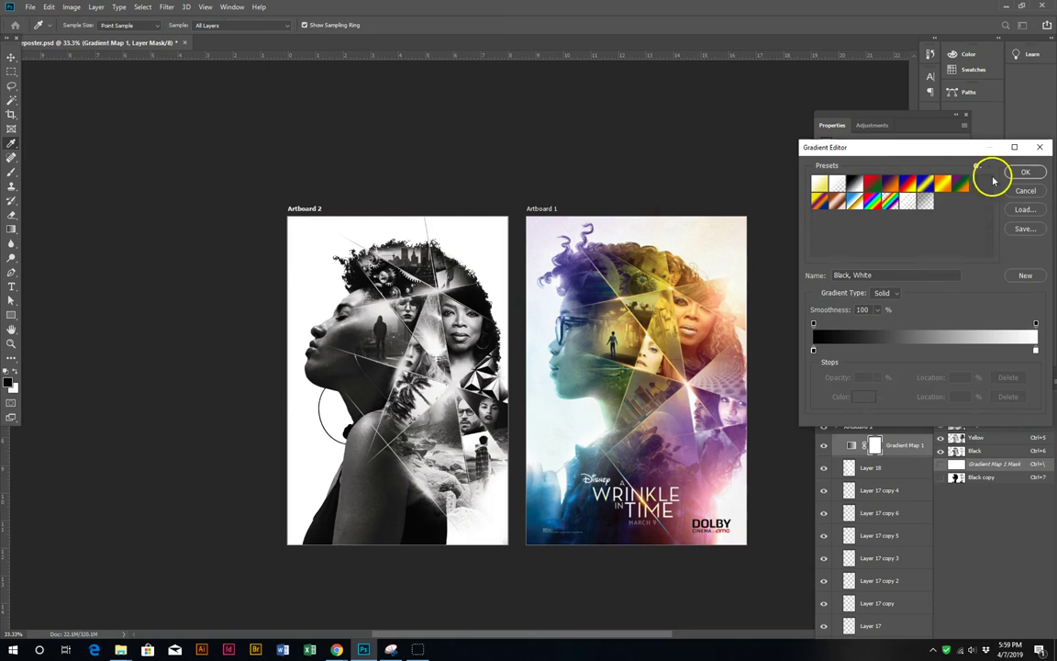
{"action": "left_click", "coordinate": [1025, 172]}
{"action": "key", "text": "v"}
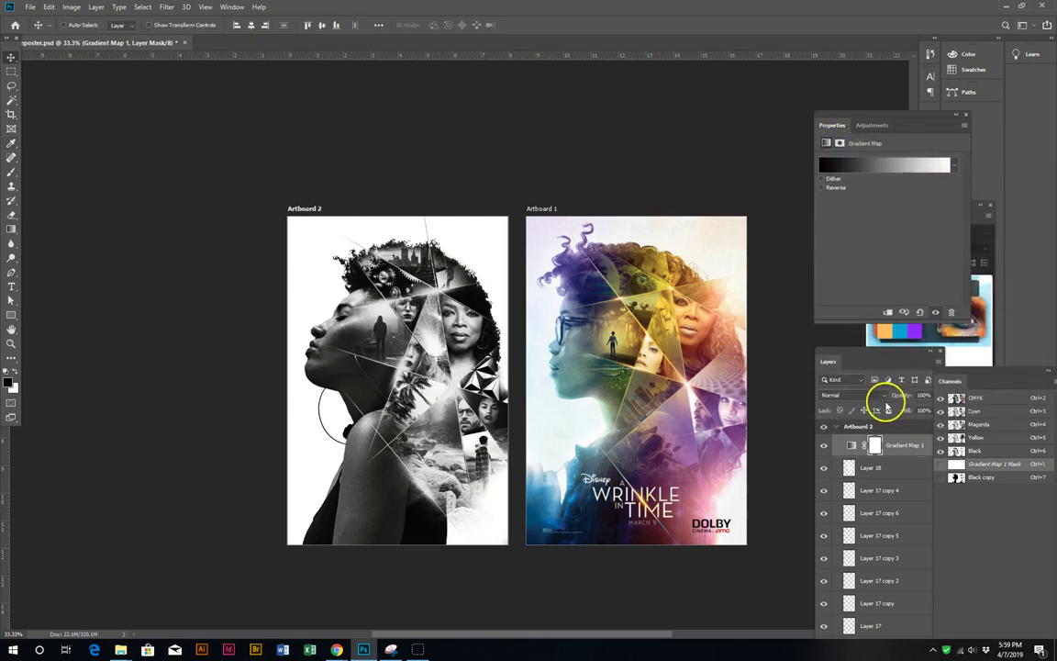
Step: Blend the Gradient Map in Overlay at lower opacity, and add a new layer above Layer 18
{"action": "left_click_drag", "start_coordinate": [867, 360], "coordinate": [855, 213]}
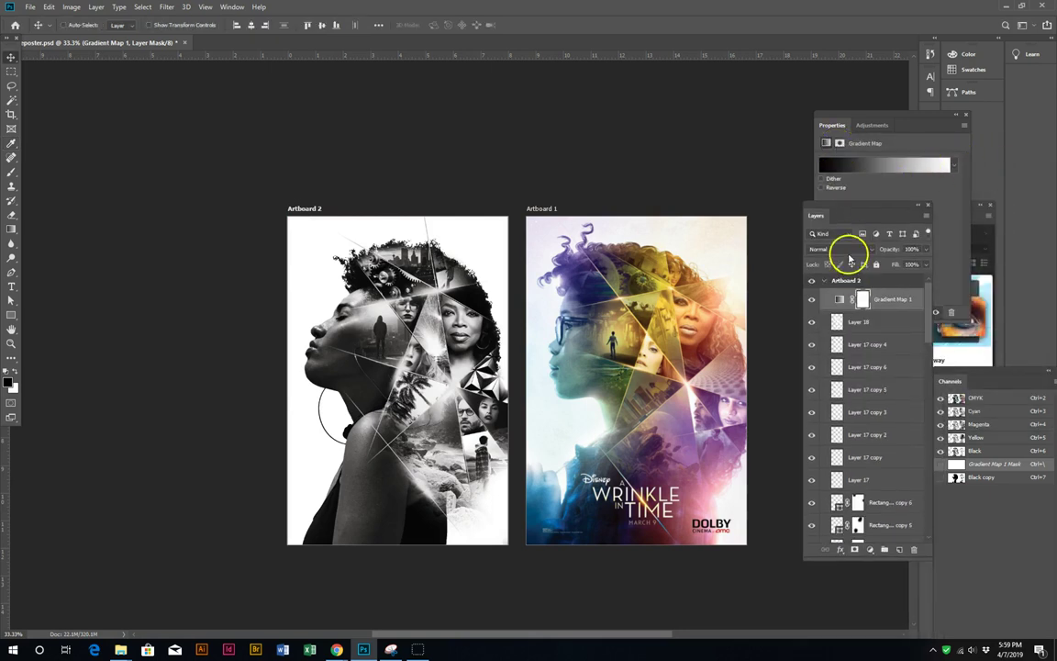
{"action": "left_click", "coordinate": [835, 249]}
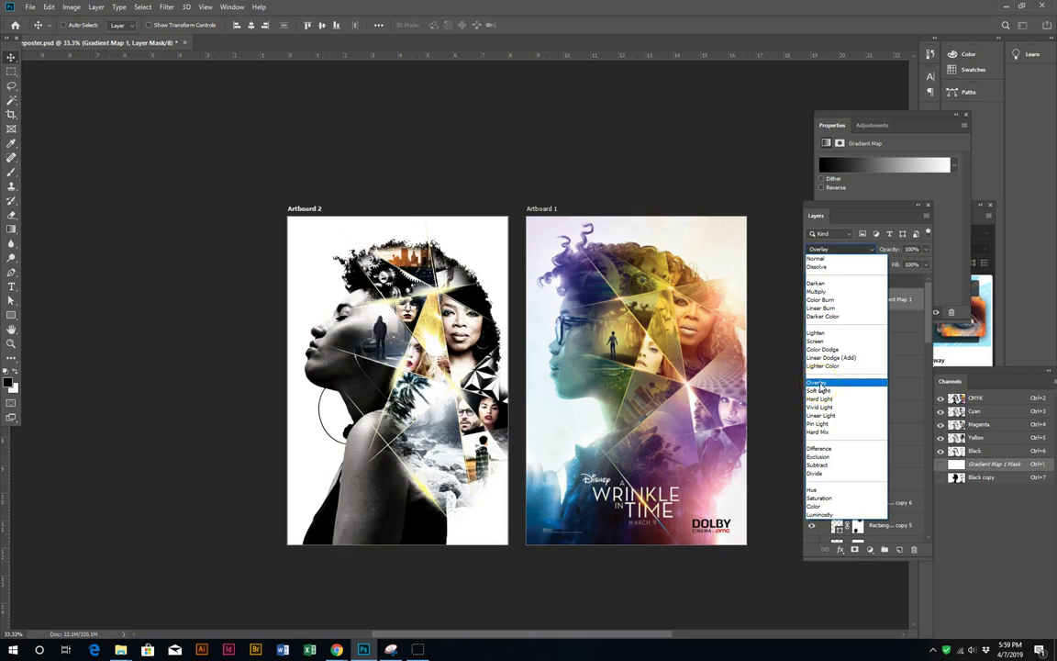
{"action": "left_click", "coordinate": [819, 383]}
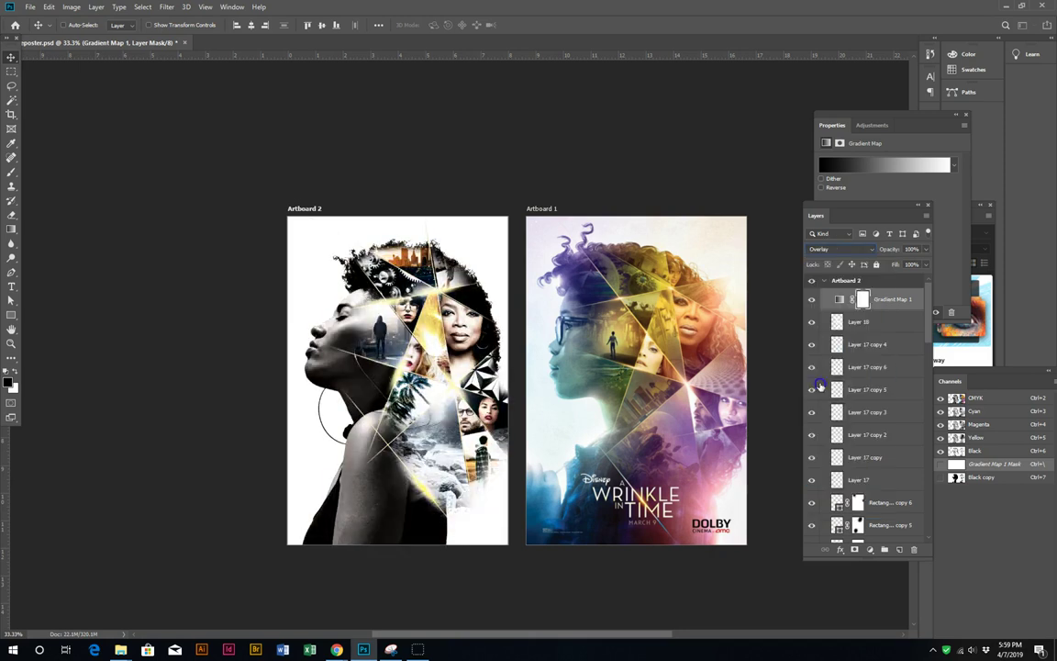
{"action": "left_click", "coordinate": [927, 250]}
{"action": "left_click_drag", "start_coordinate": [914, 264], "coordinate": [914, 264]}
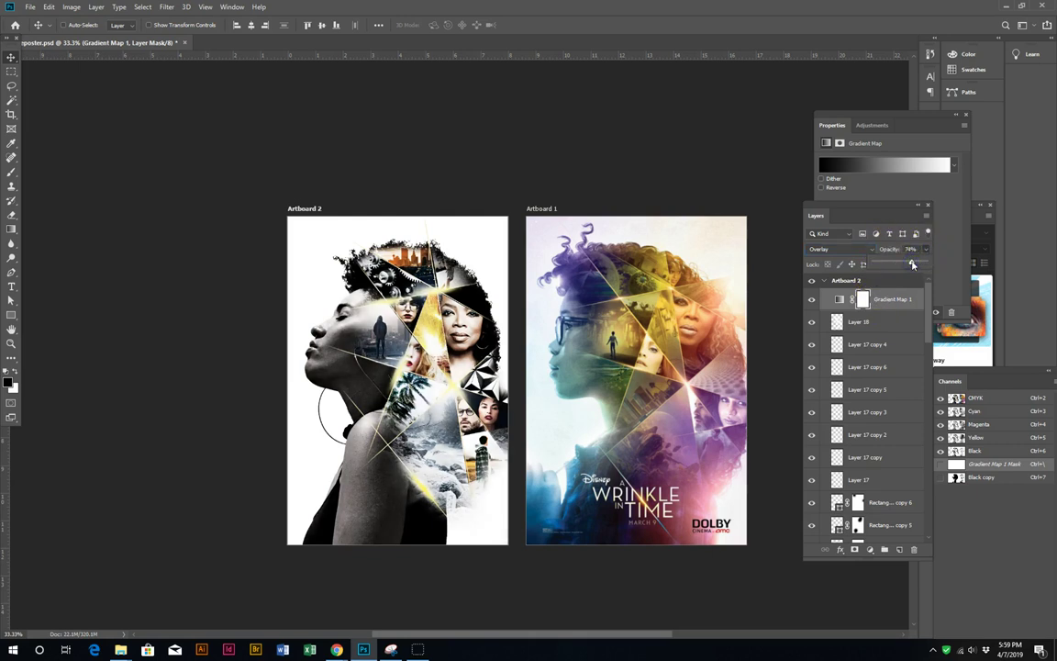
{"action": "left_click", "coordinate": [871, 325]}
{"action": "left_click", "coordinate": [902, 549]}
Step: Sample dark blue from the reference poster and paint it over the face and hair
{"action": "key", "text": "i"}
{"action": "left_click", "coordinate": [577, 283]}
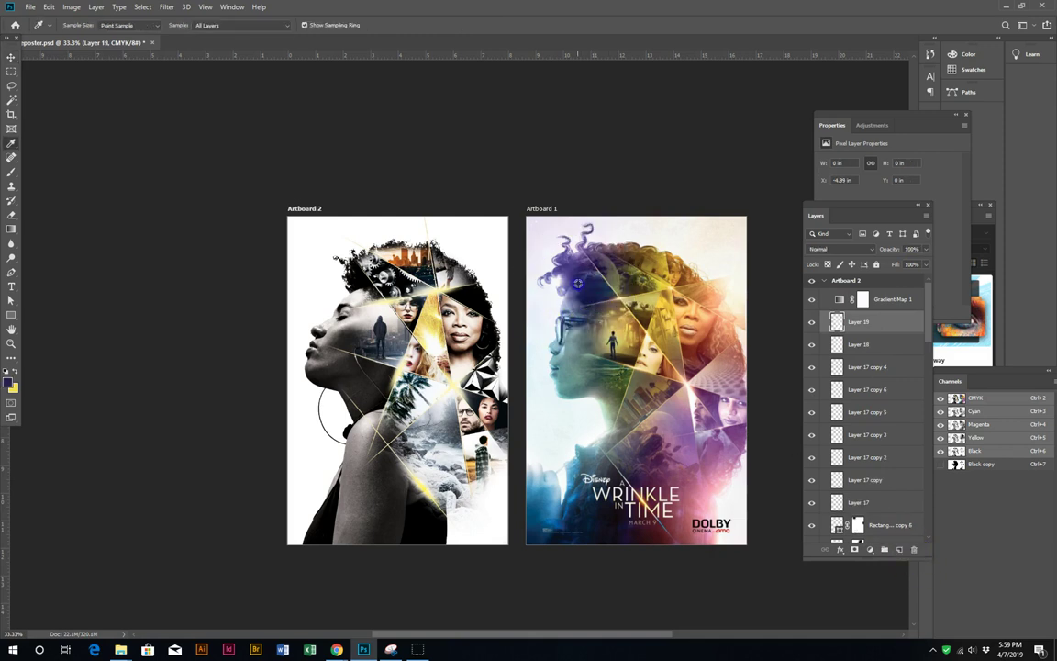
{"action": "key", "text": "b"}
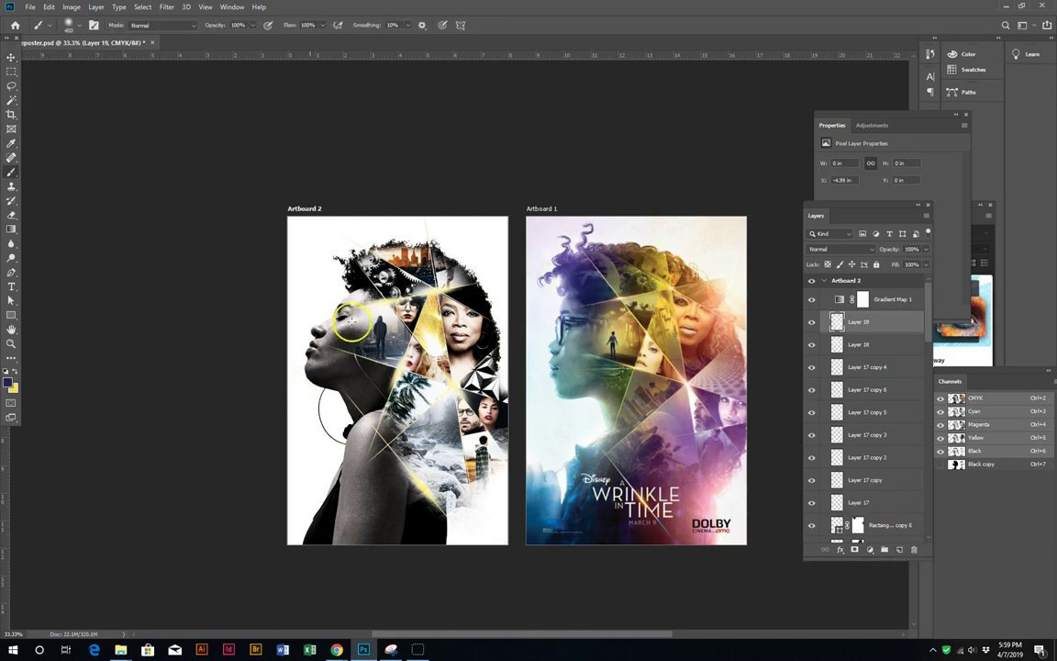
{"action": "left_click", "coordinate": [379, 289]}
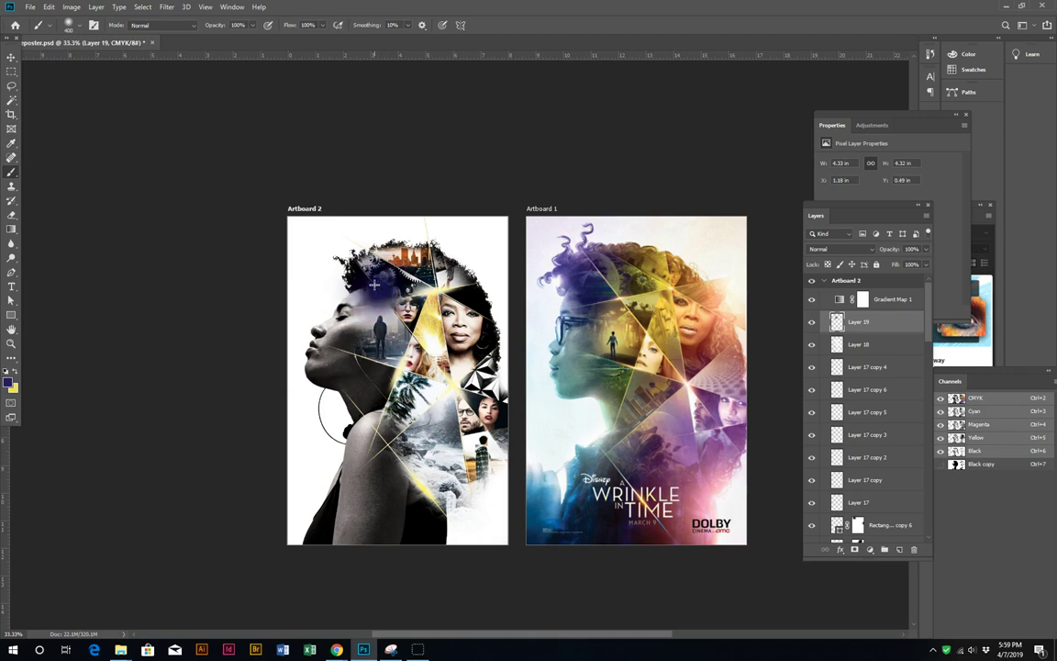
{"action": "left_click", "coordinate": [356, 283]}
{"action": "left_click_drag", "start_coordinate": [448, 290], "coordinate": [477, 286]}
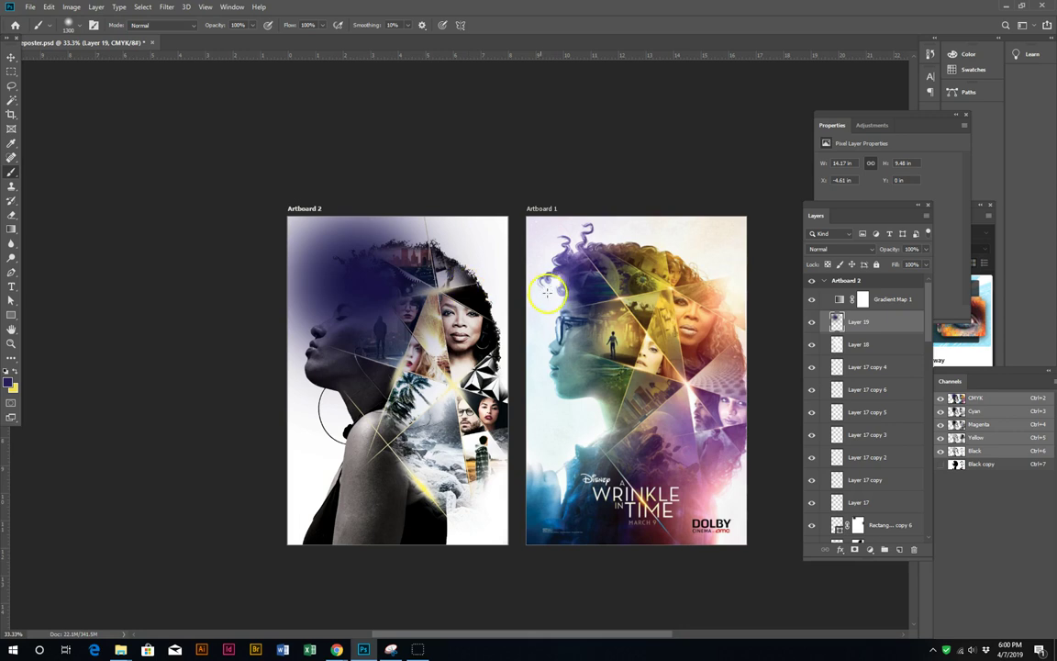
Step: Paint soft orange over the hair, pink on the lower right, and teal over the neck
{"action": "key", "text": "i"}
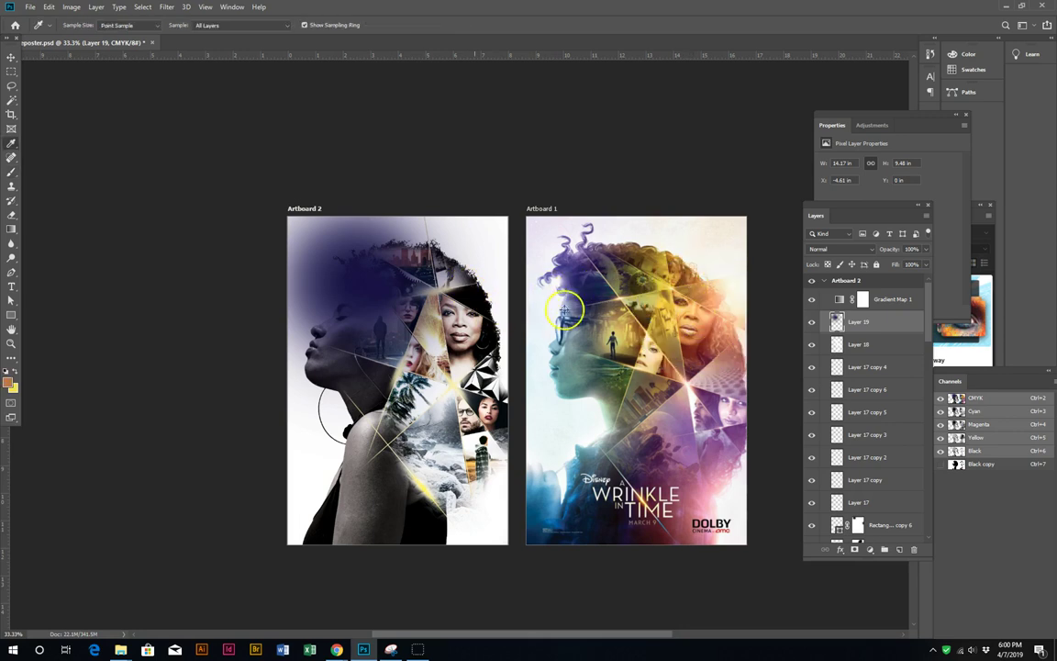
{"action": "key", "text": "b"}
{"action": "mouse_move", "coordinate": [404, 275]}
{"action": "left_mouse_down"}
{"action": "mouse_move", "coordinate": [465, 283]}
{"action": "mouse_move", "coordinate": [469, 354]}
{"action": "left_mouse_up"}
{"action": "left_click", "coordinate": [641, 435], "text": "alt"}
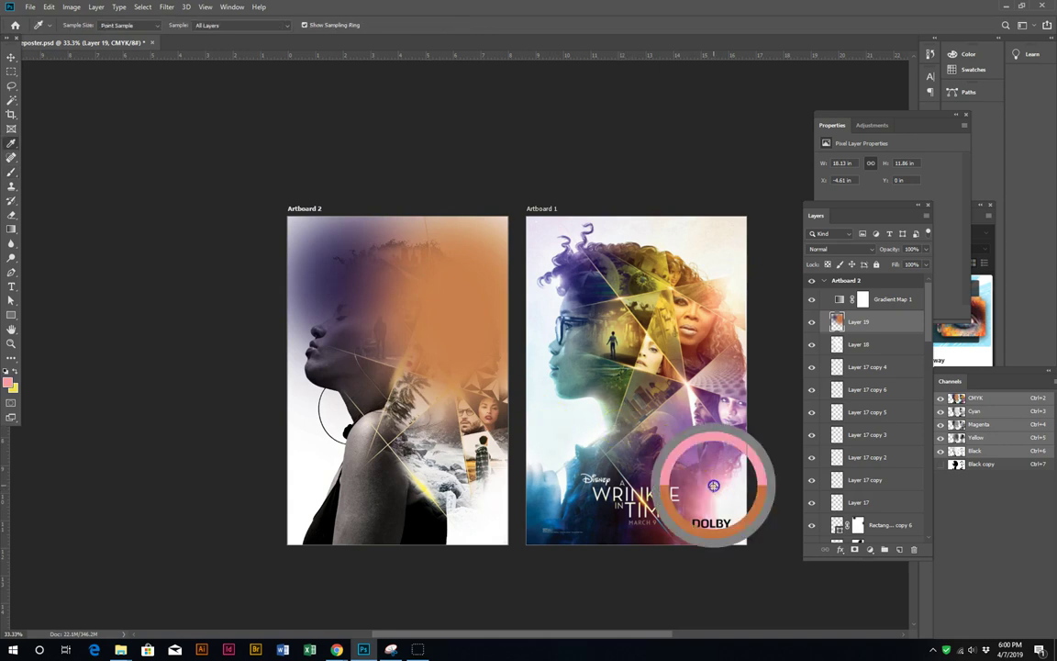
{"action": "mouse_move", "coordinate": [440, 496]}
{"action": "left_mouse_down"}
{"action": "mouse_move", "coordinate": [467, 408]}
{"action": "mouse_move", "coordinate": [455, 500]}
{"action": "left_mouse_up"}
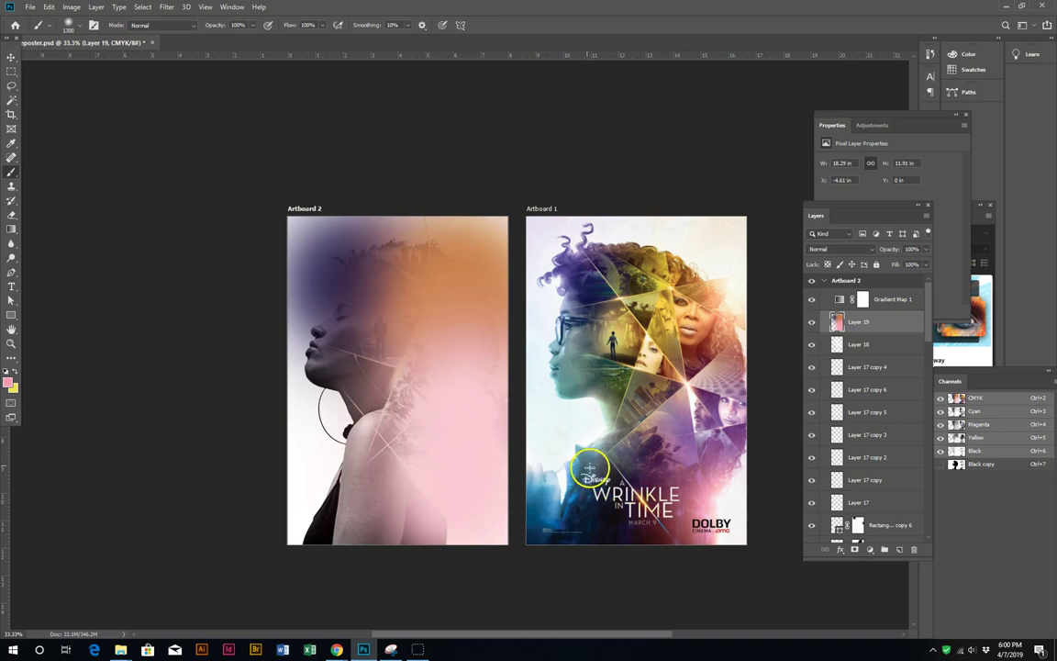
{"action": "left_click", "coordinate": [574, 483], "text": "alt"}
{"action": "mouse_move", "coordinate": [318, 437]}
{"action": "left_mouse_down"}
{"action": "mouse_move", "coordinate": [332, 504]}
{"action": "mouse_move", "coordinate": [134, 268]}
{"action": "left_mouse_up"}
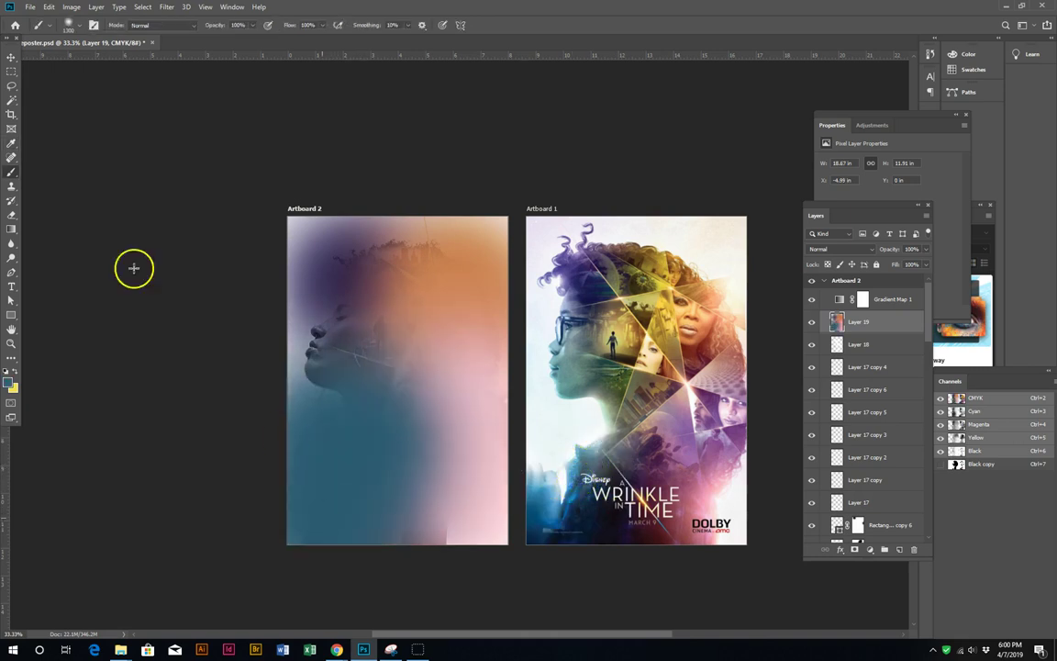
Step: Set Layer 19's blend mode to Color
{"action": "left_click", "coordinate": [10, 57]}
{"action": "left_click", "coordinate": [835, 250]}
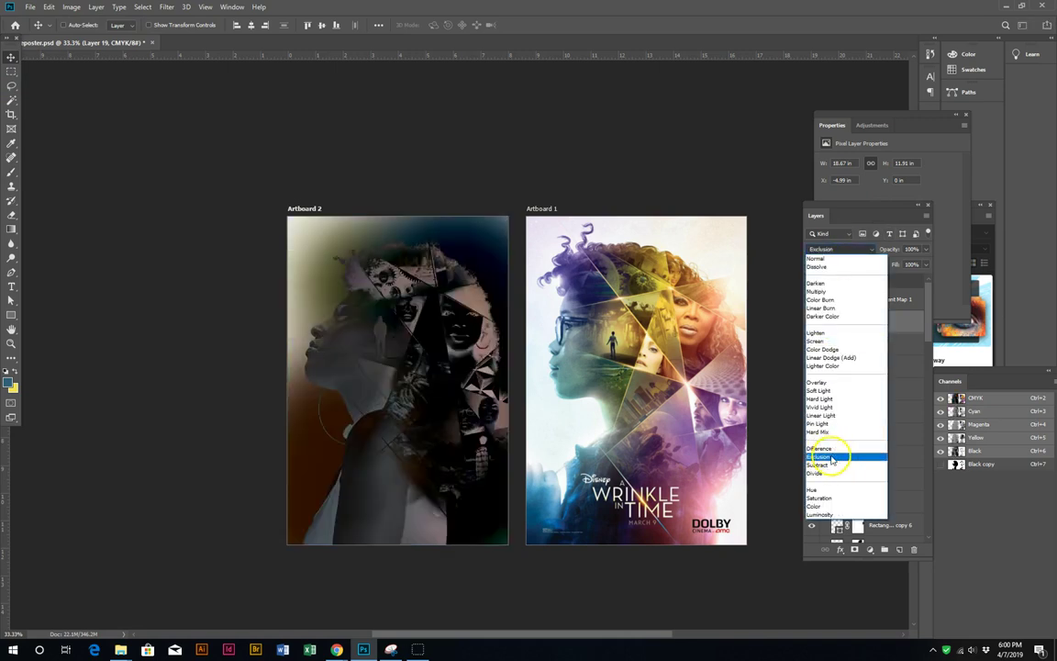
{"action": "left_click", "coordinate": [813, 507]}
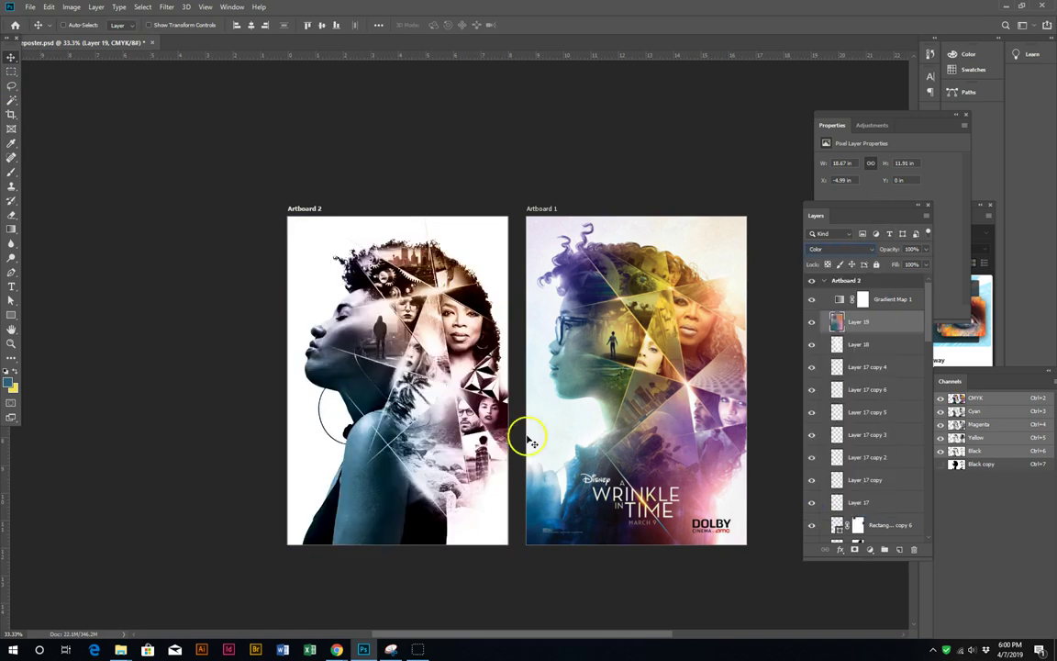
Step: Lower Gradient Map 1's opacity, hide it, then delete the layer
{"action": "left_click", "coordinate": [917, 299]}
{"action": "left_click", "coordinate": [925, 249]}
{"action": "left_click_drag", "start_coordinate": [900, 263], "coordinate": [898, 264]}
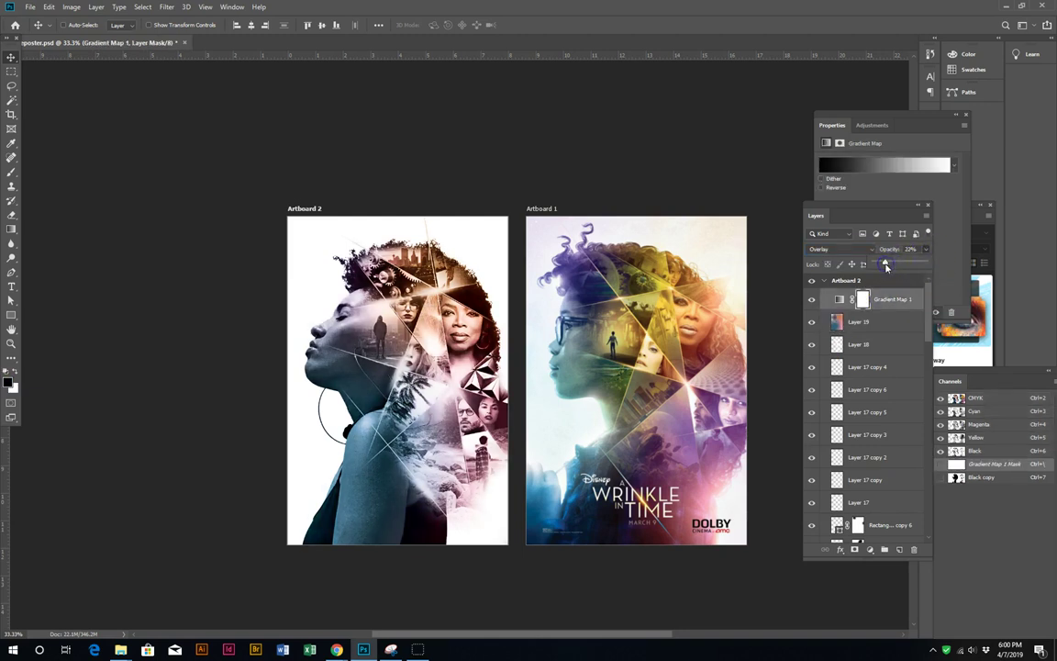
{"action": "left_click", "coordinate": [881, 266]}
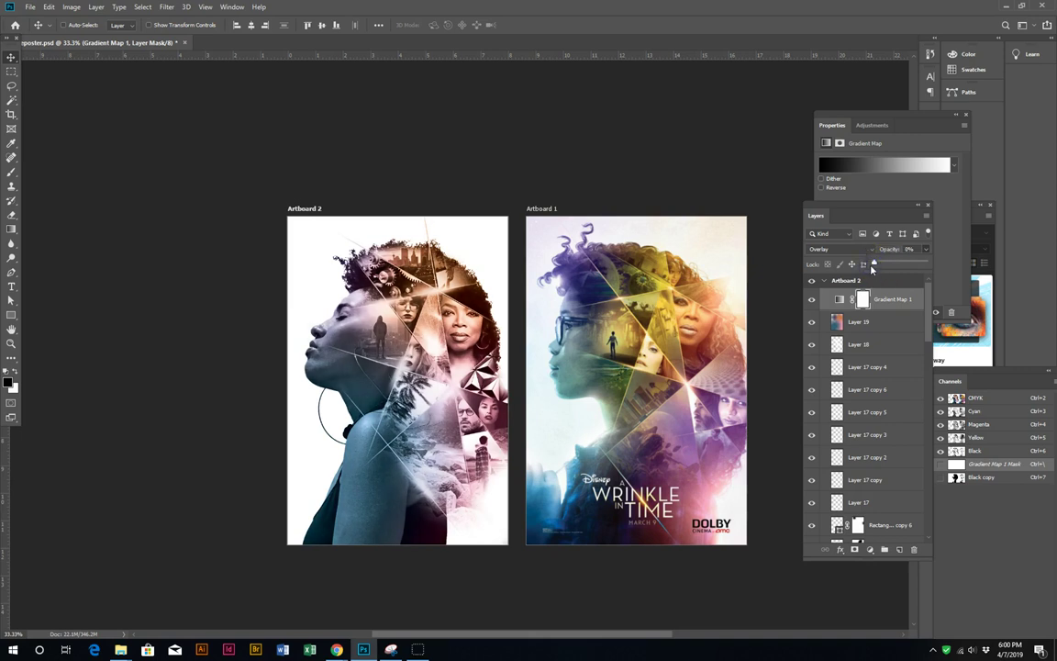
{"action": "left_click", "coordinate": [811, 299]}
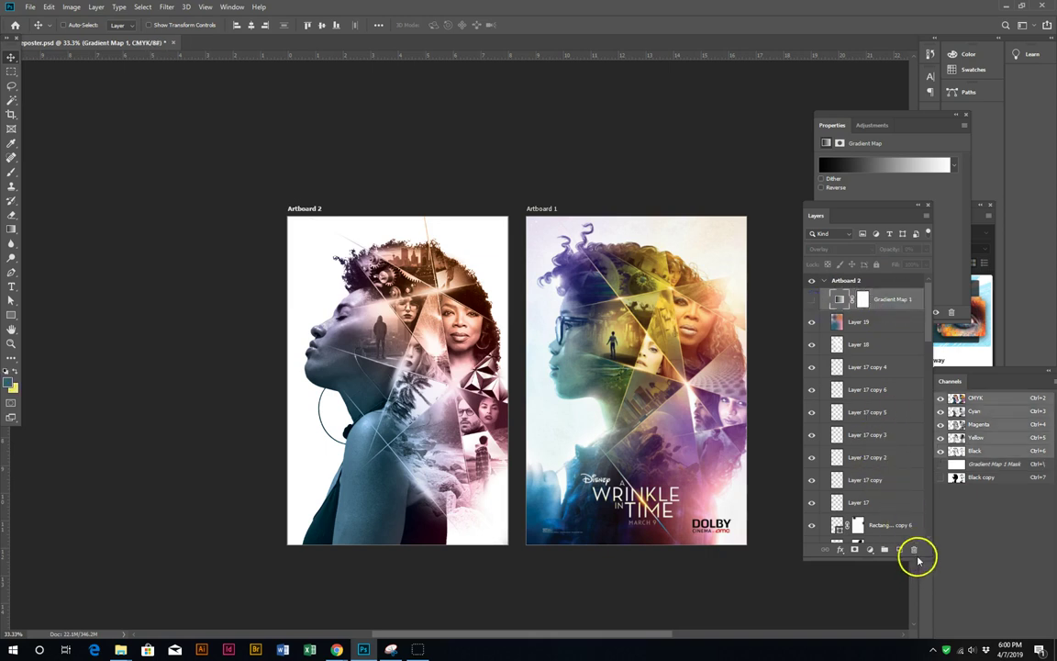
{"action": "left_click", "coordinate": [914, 550]}
{"action": "left_click", "coordinate": [475, 239]}
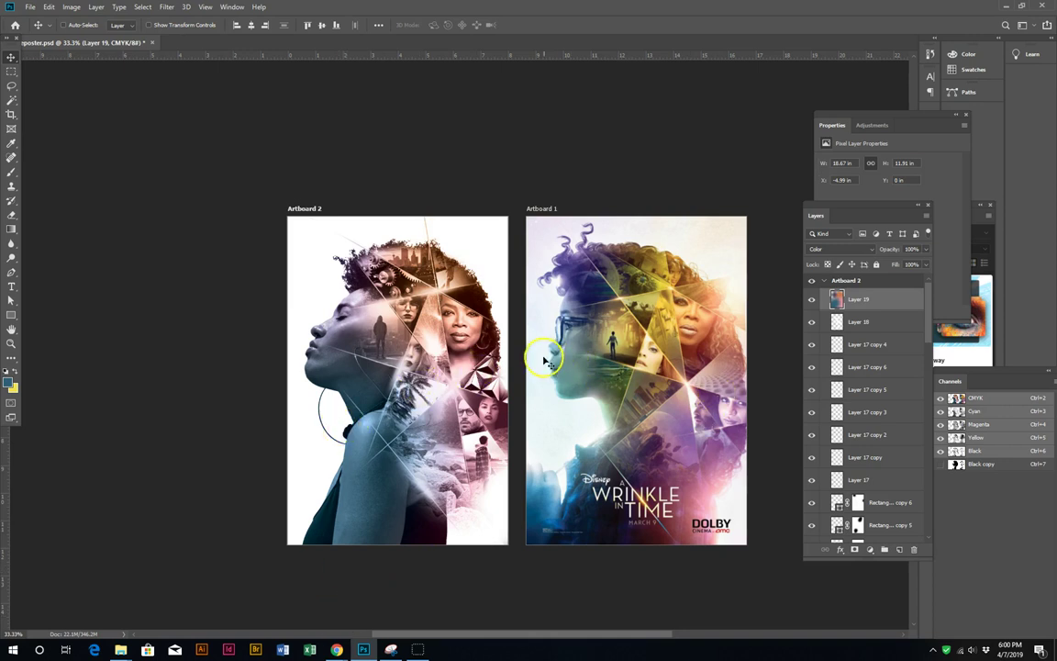
Step: Add a new empty Layer 20 above Layer 18 for brush painting
{"action": "left_click_drag", "start_coordinate": [856, 299], "coordinate": [860, 319]}
{"action": "left_click", "coordinate": [860, 320]}
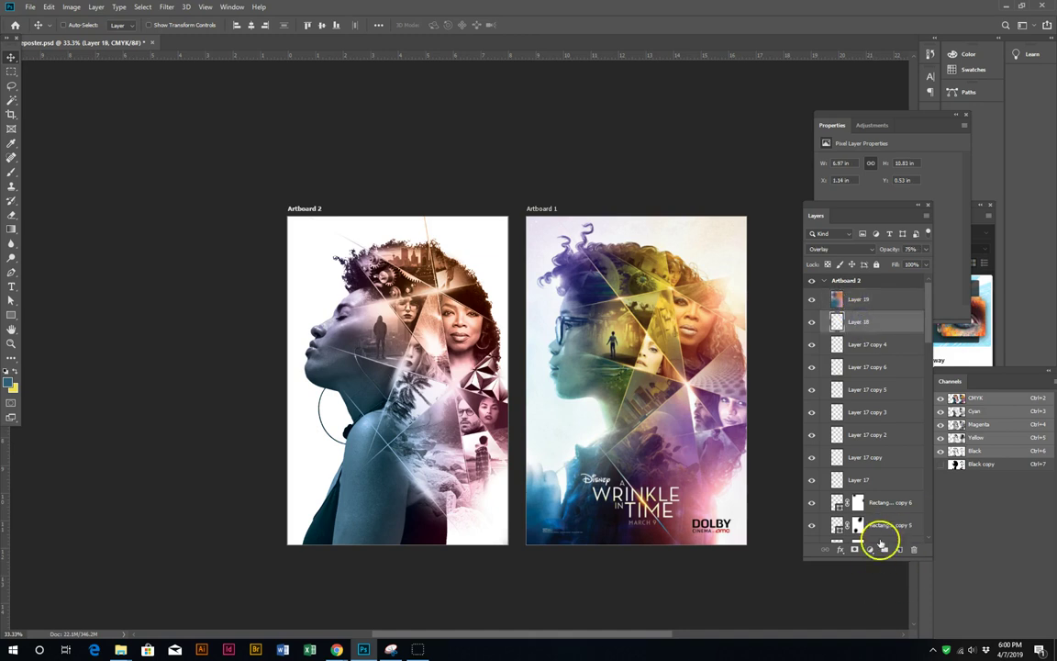
{"action": "left_click", "coordinate": [899, 549]}
{"action": "key", "text": "b"}
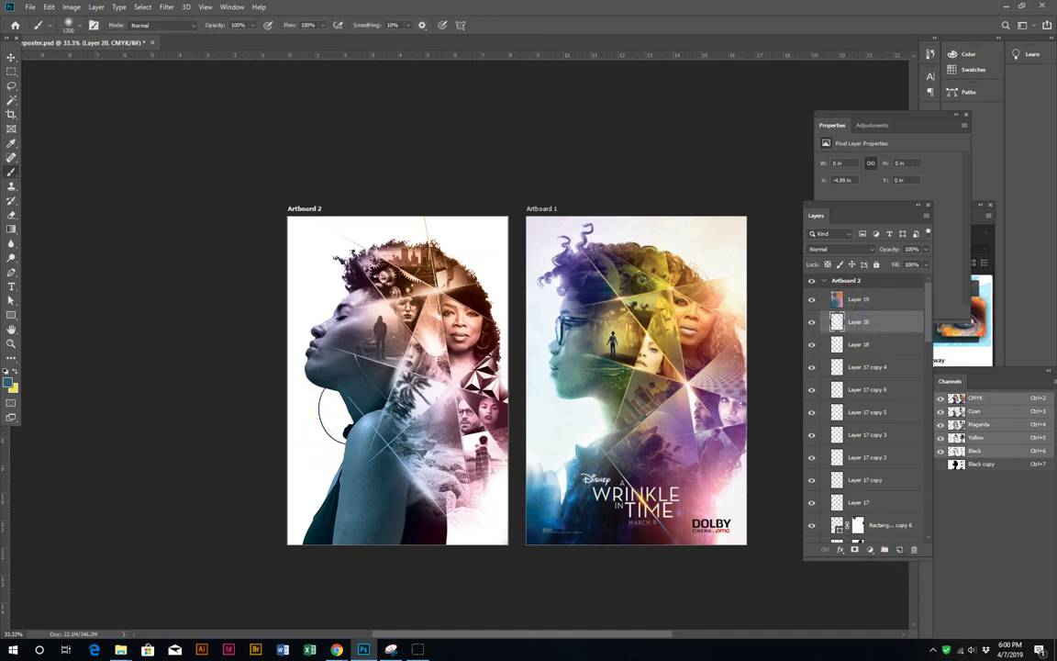
Step: Set the foreground colour to white and paint over the neck, shoulder and bottom-left
{"action": "left_click", "coordinate": [8, 381]}
{"action": "left_click_drag", "start_coordinate": [714, 143], "coordinate": [657, 82]}
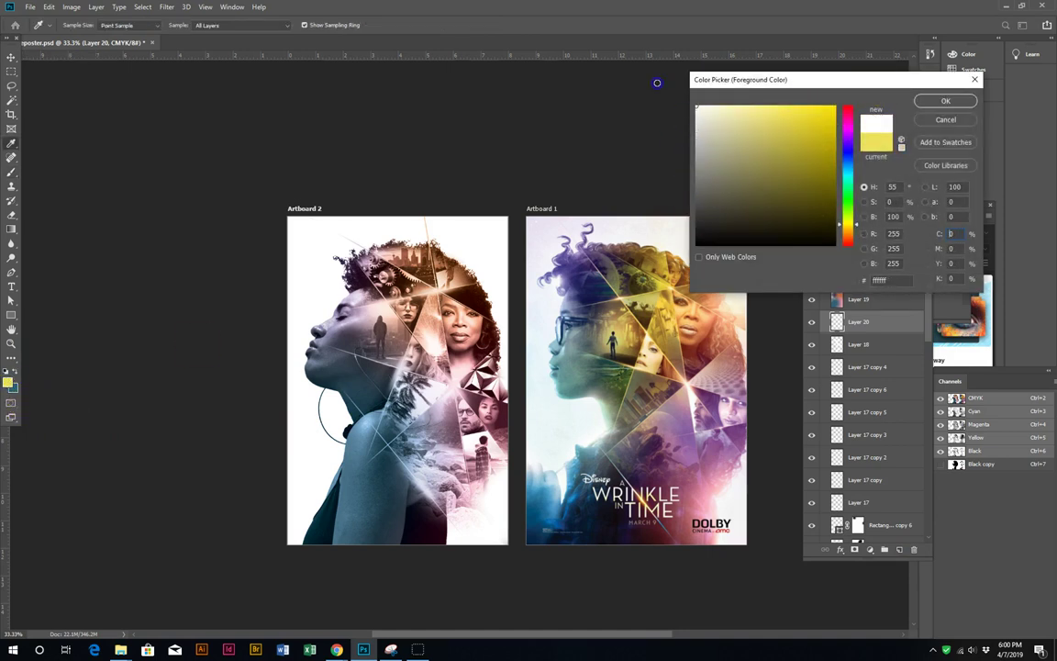
{"action": "left_click", "coordinate": [942, 98]}
{"action": "left_click_drag", "start_coordinate": [303, 431], "coordinate": [332, 470]}
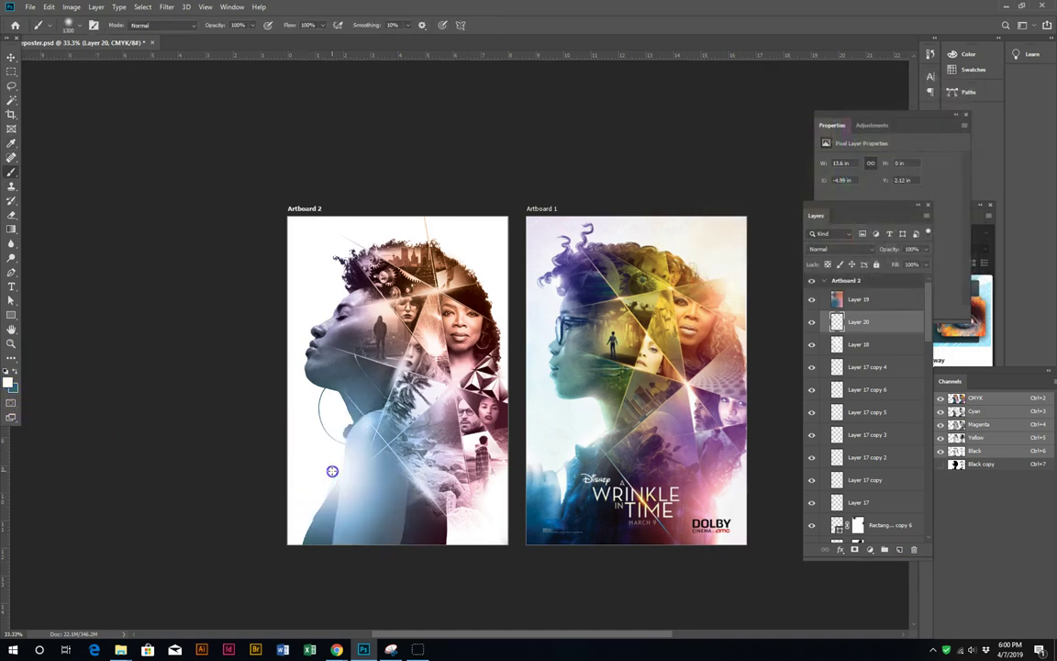
{"action": "left_click_drag", "start_coordinate": [293, 396], "coordinate": [284, 427]}
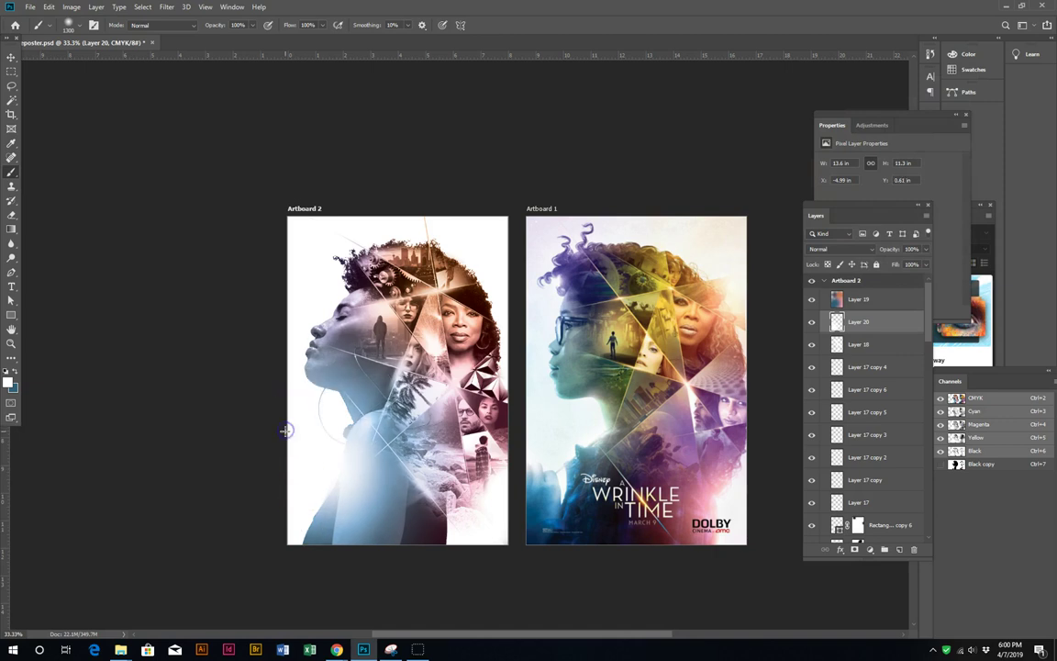
{"action": "left_click_drag", "start_coordinate": [275, 539], "coordinate": [453, 540]}
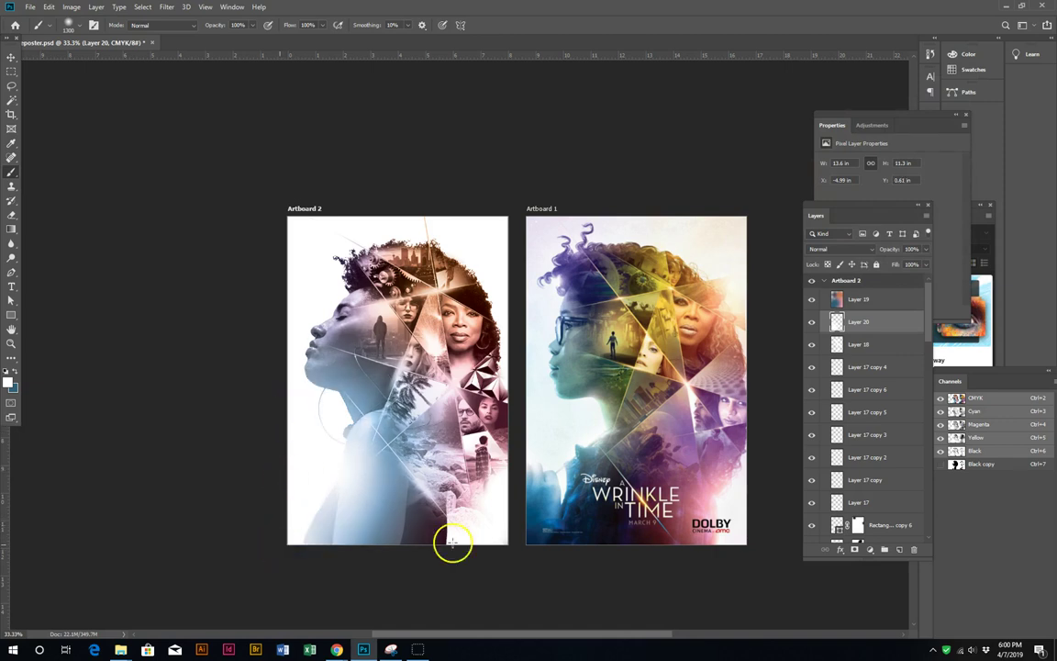
Step: Lower Layer 20's opacity to 75% to soften the white paint
{"action": "left_click", "coordinate": [11, 57]}
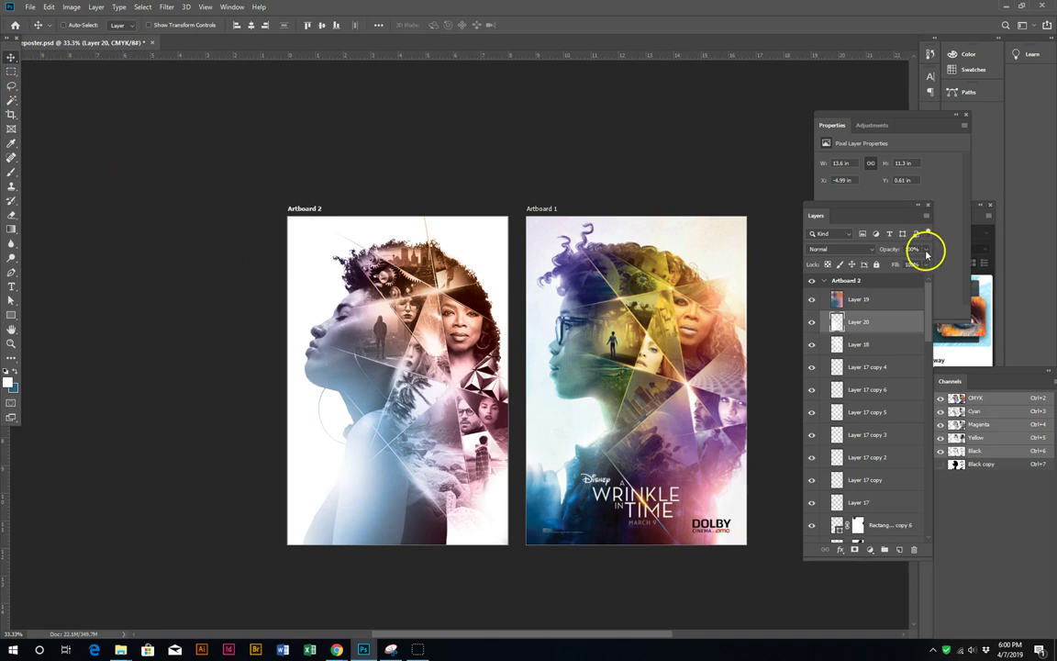
{"action": "left_click_drag", "start_coordinate": [916, 265], "coordinate": [914, 265]}
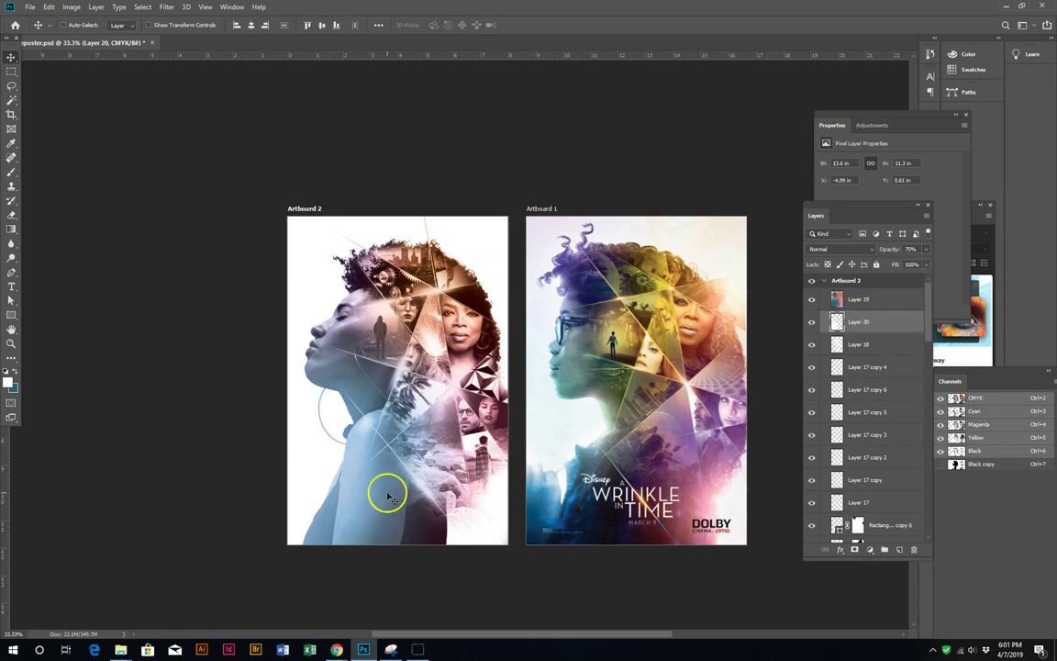
{"action": "key", "text": "e"}
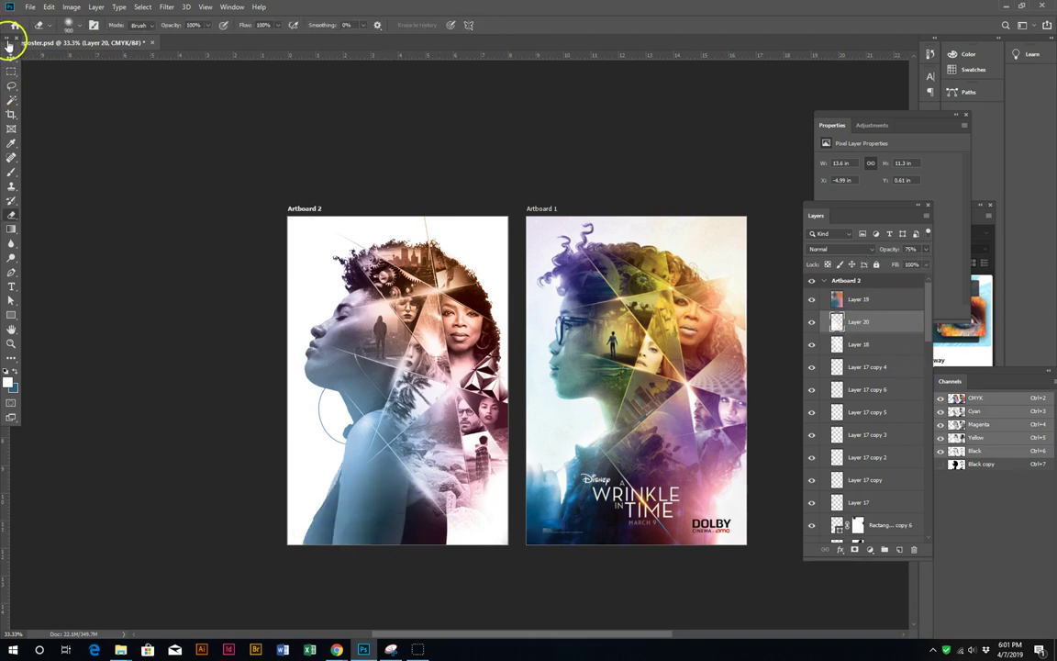
{"action": "left_click", "coordinate": [11, 57]}
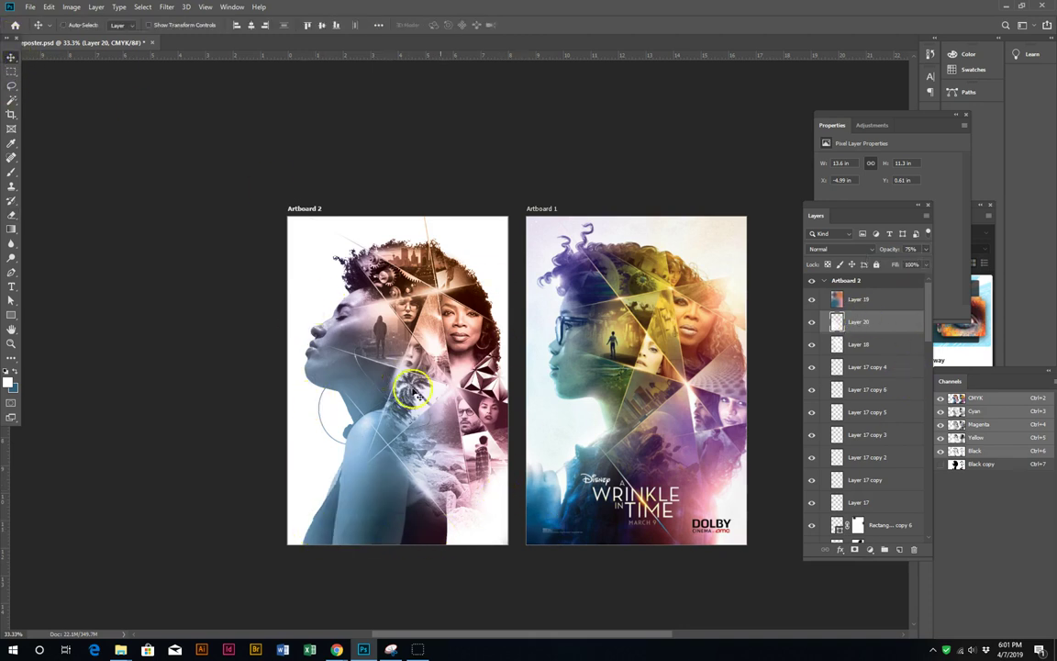
{"action": "left_click_drag", "start_coordinate": [335, 410], "coordinate": [414, 326]}
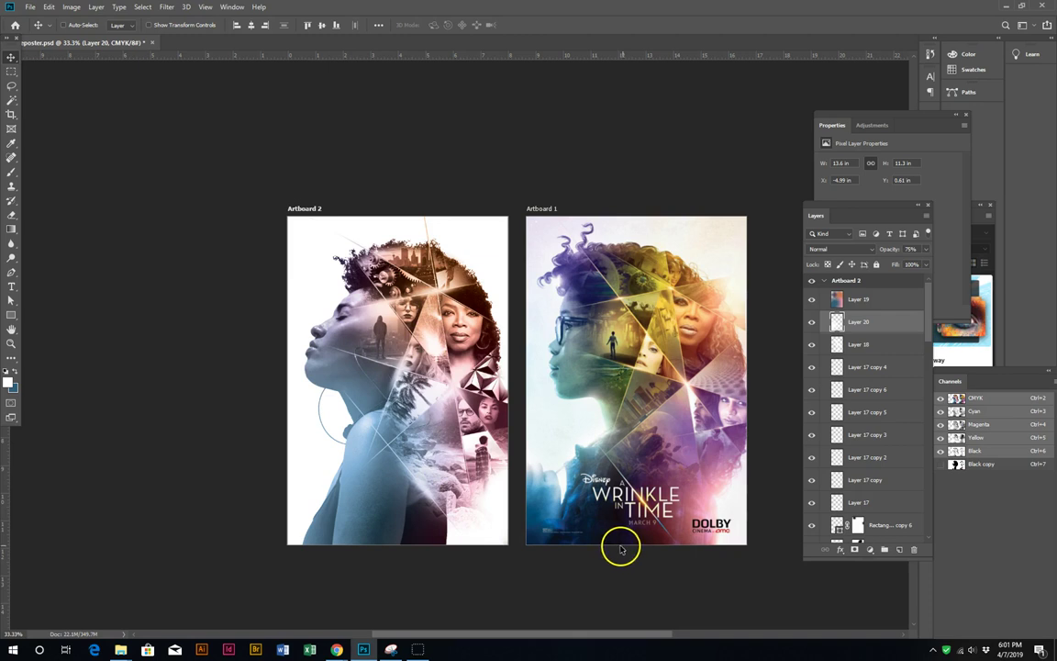
Step: Zoom to 50% and place an 'A' text layer on the left poster above Layer 19
{"action": "key", "text": "z"}
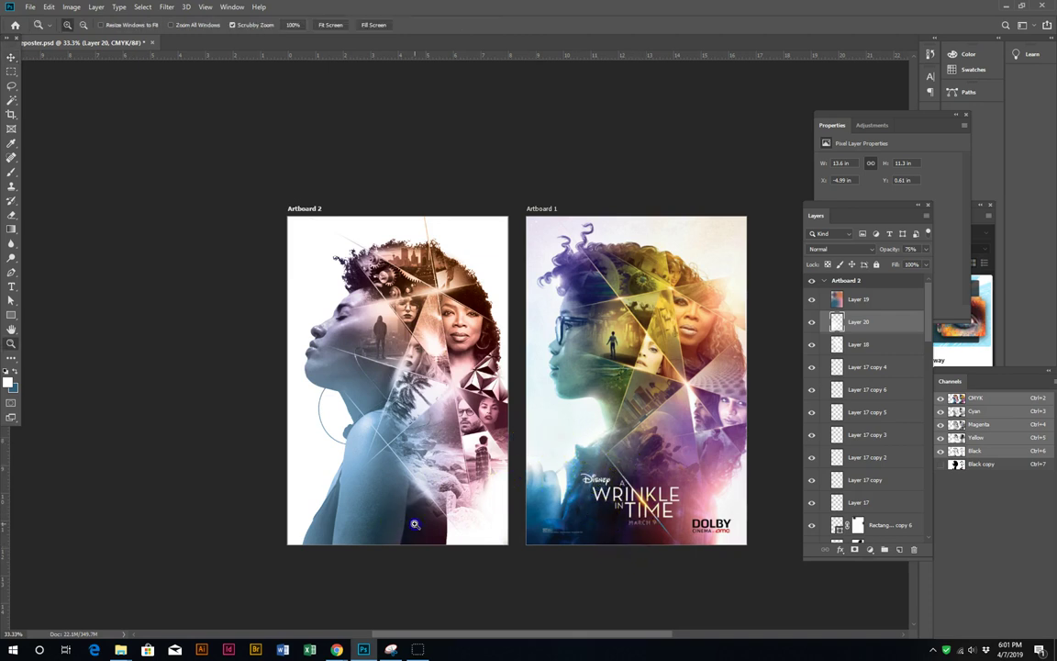
{"action": "left_click", "coordinate": [414, 523]}
{"action": "key", "text": "h"}
{"action": "left_click_drag", "start_coordinate": [582, 472], "coordinate": [494, 478]}
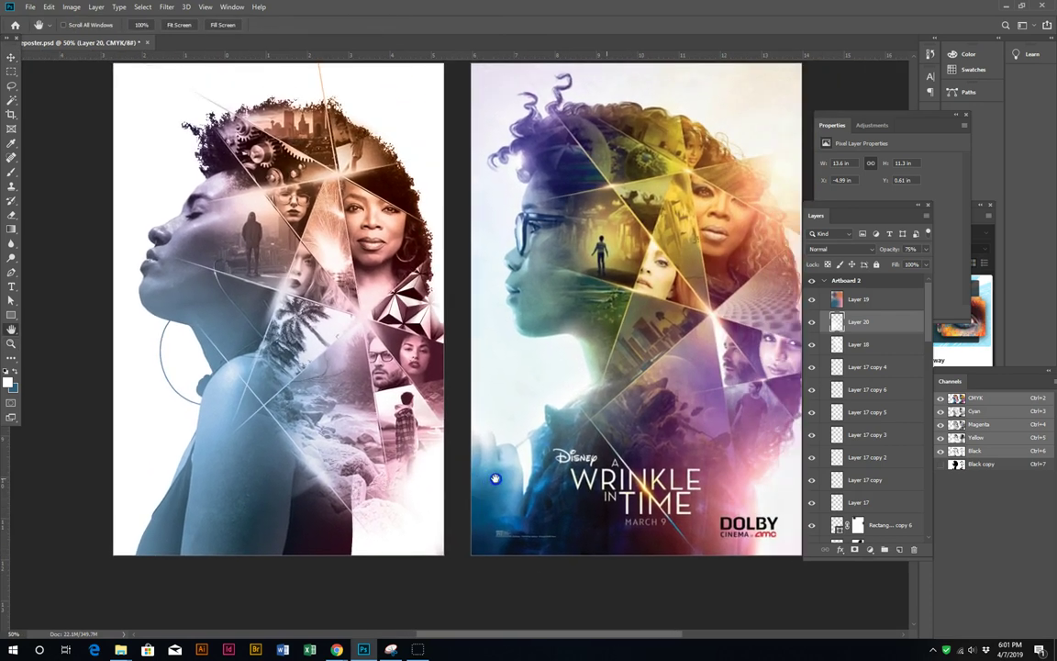
{"action": "key", "text": "t"}
{"action": "left_click", "coordinate": [252, 475]}
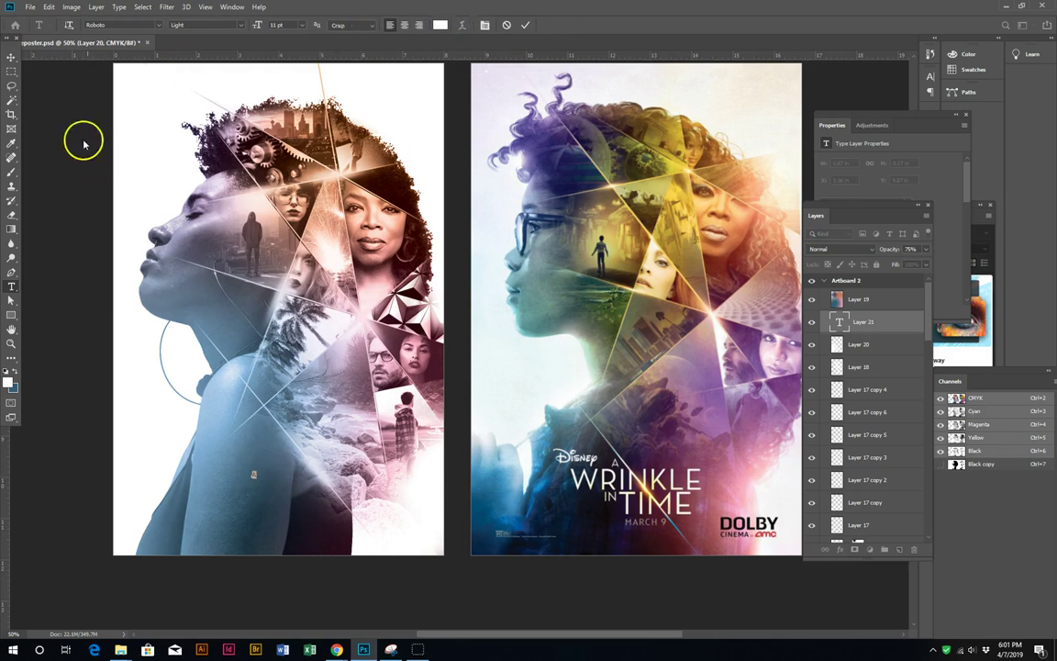
{"action": "left_click", "coordinate": [11, 57]}
{"action": "left_click_drag", "start_coordinate": [862, 321], "coordinate": [862, 296]}
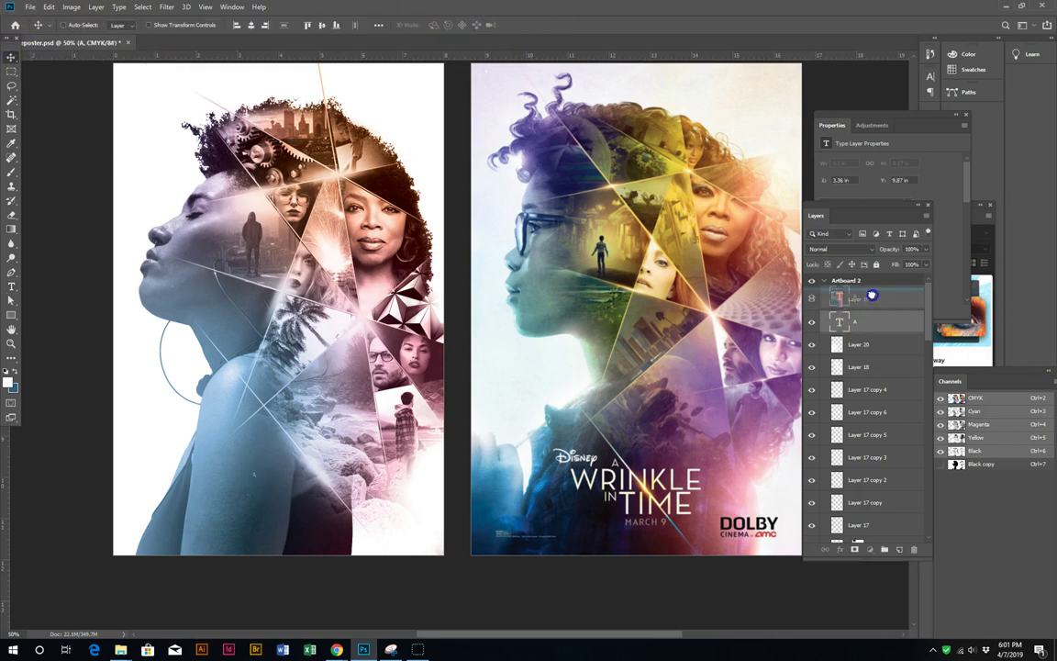
{"action": "key", "text": "ctrl+t"}
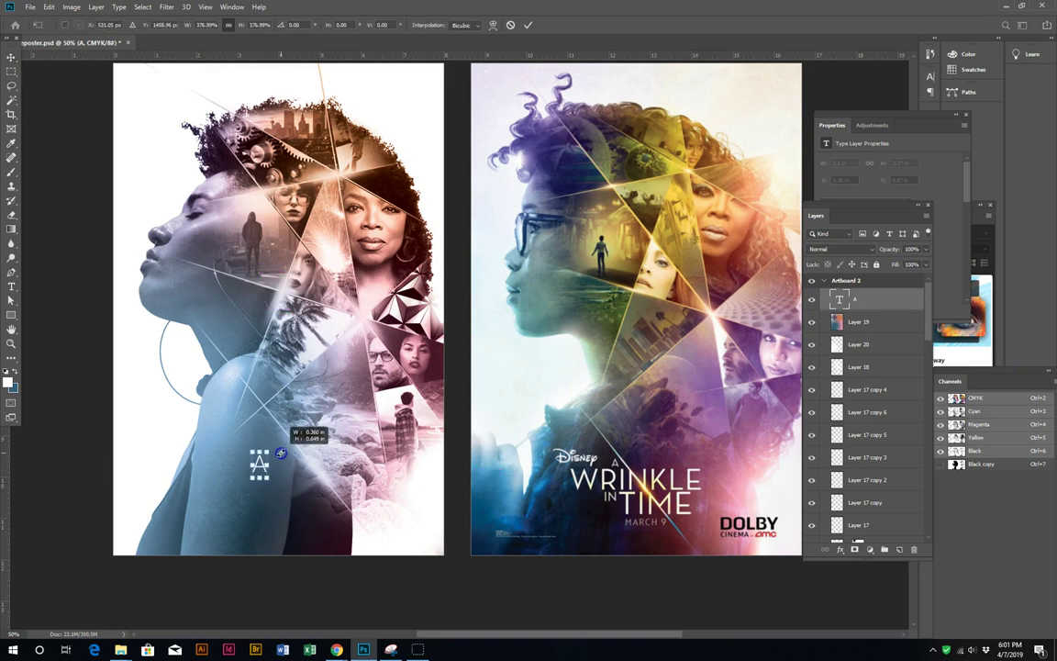
{"action": "key", "text": "Return"}
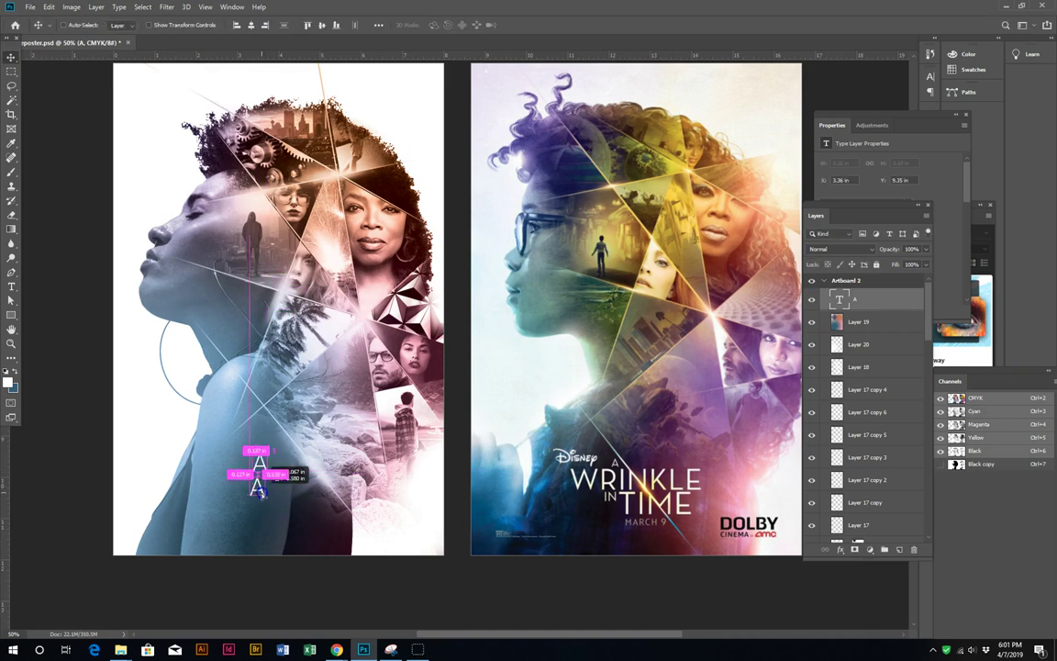
Step: Duplicate the A as 'WRINKLE' and shrink the A to about 64%
{"action": "left_click_drag", "start_coordinate": [263, 468], "coordinate": [261, 491]}
{"action": "key", "text": "t"}
{"action": "double_click", "coordinate": [250, 497]}
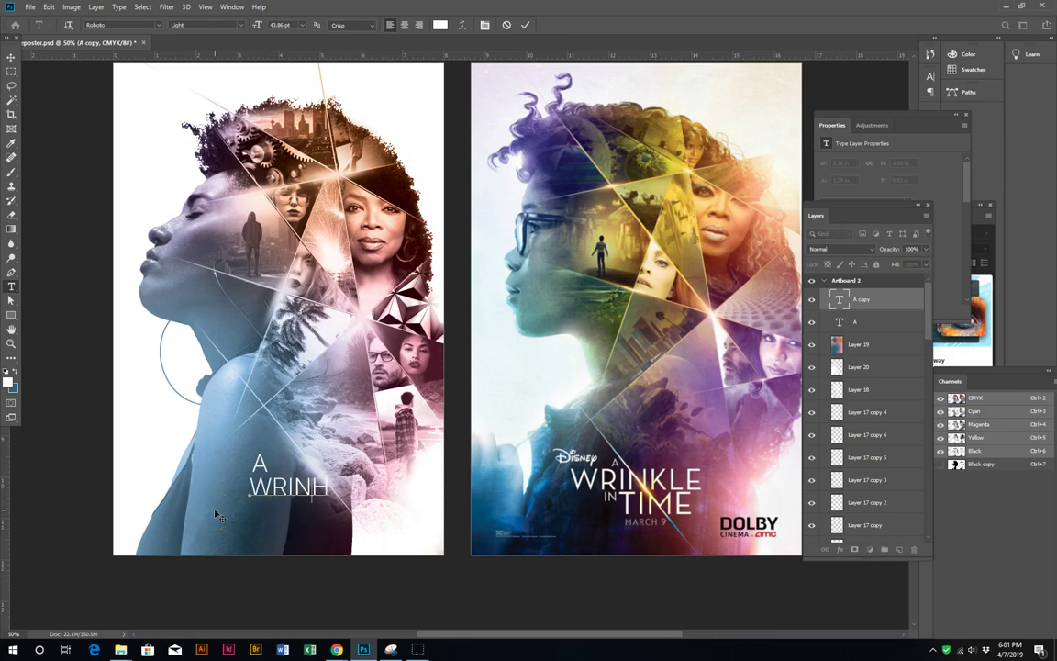
{"action": "left_click", "coordinate": [8, 56]}
{"action": "right_click", "coordinate": [259, 448]}
{"action": "left_click", "coordinate": [287, 478]}
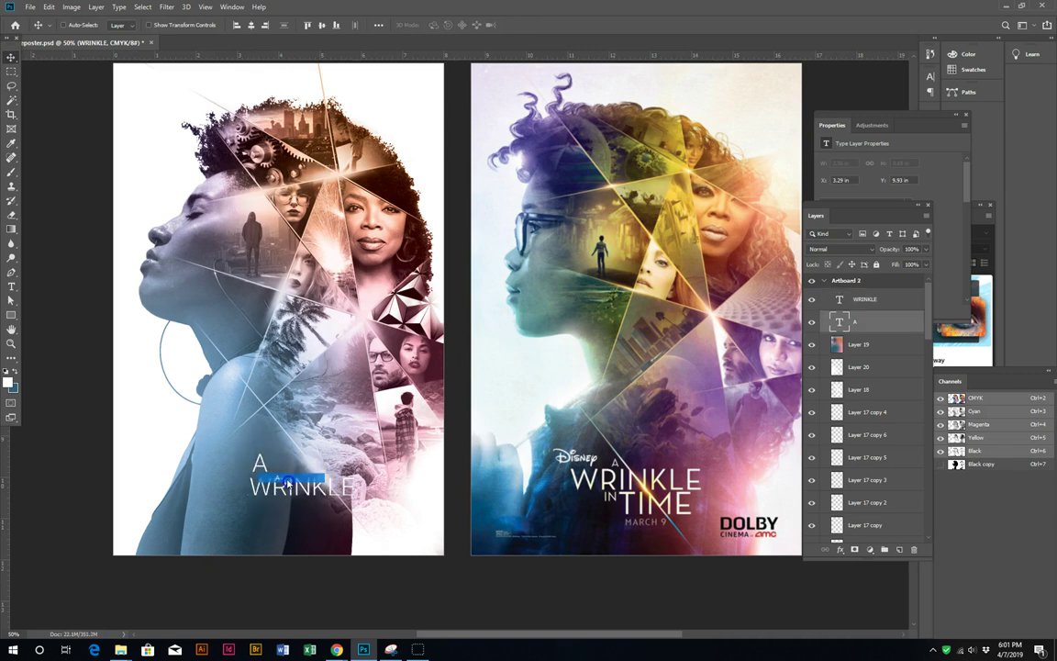
{"action": "key", "text": "ctrl+t"}
{"action": "left_click_drag", "start_coordinate": [255, 449], "coordinate": [263, 468]}
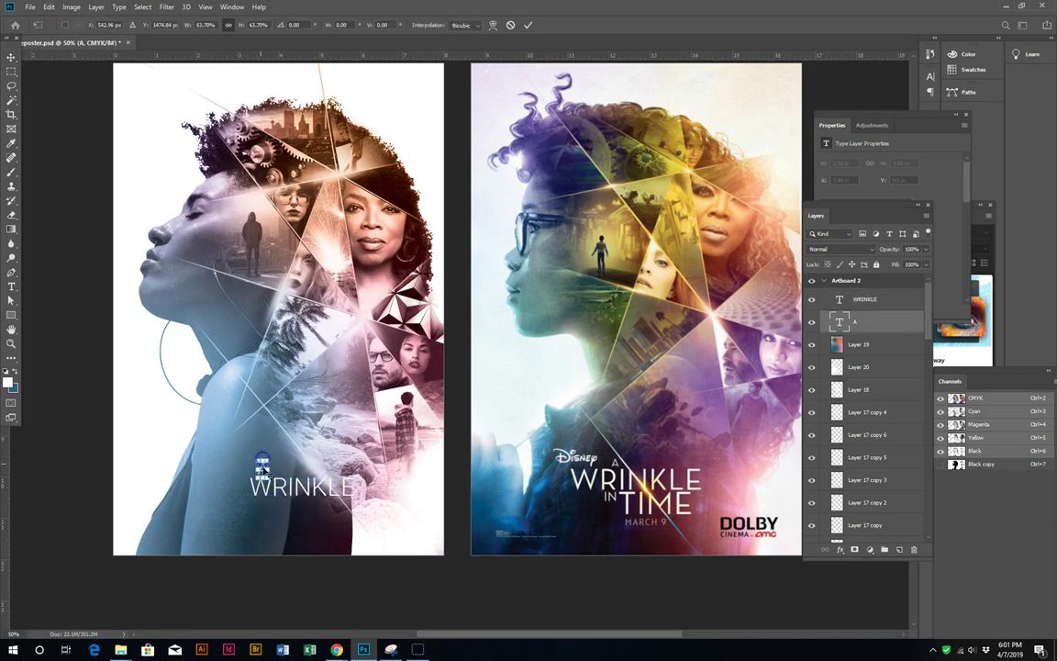
{"action": "key", "text": "Return"}
Step: Add 'IN' from an A copy and 'TIME' from a WRINKLE copy below
{"action": "mouse_move", "coordinate": [262, 467]}
{"action": "left_mouse_down"}
{"action": "mouse_move", "coordinate": [275, 468]}
{"action": "mouse_move", "coordinate": [283, 510]}
{"action": "left_mouse_up"}
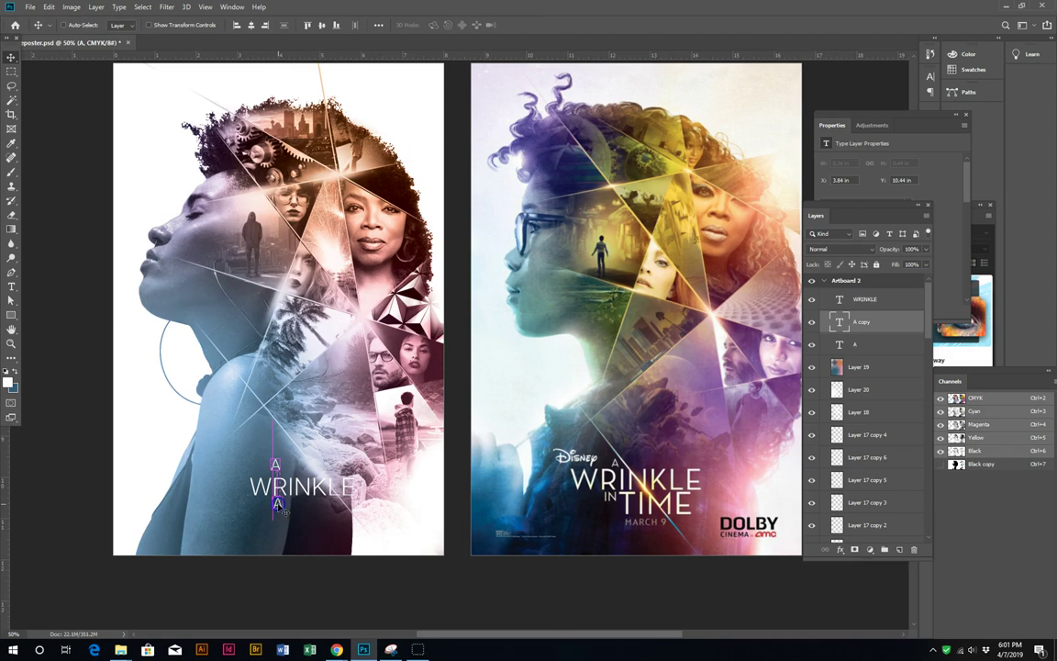
{"action": "key", "text": "t"}
{"action": "left_click", "coordinate": [239, 495]}
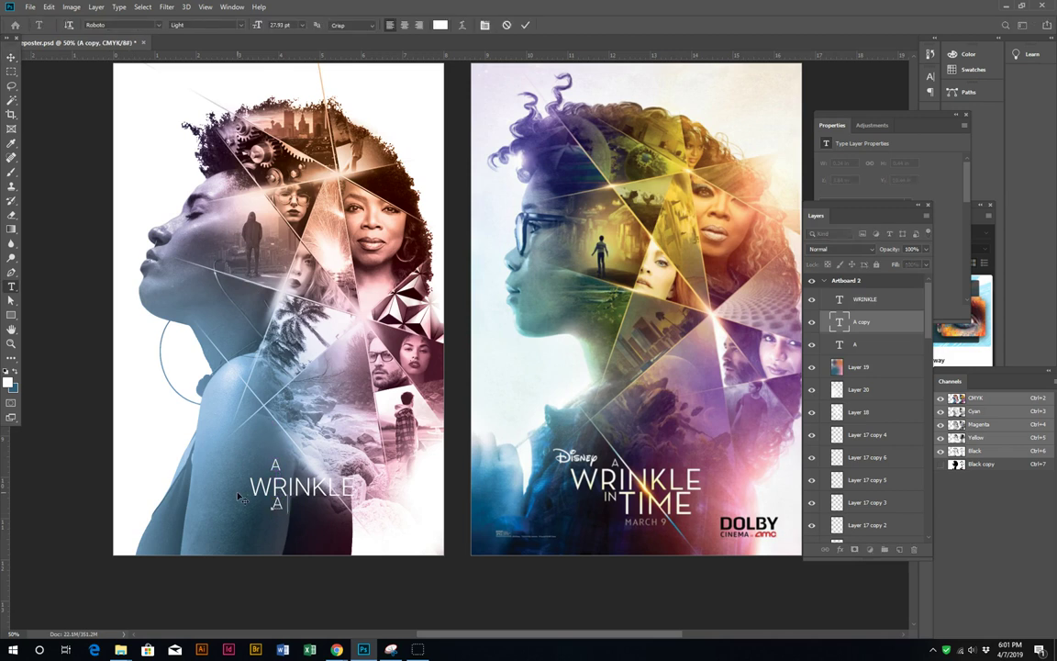
{"action": "type", "text": "IN"}
{"action": "left_click", "coordinate": [11, 57]}
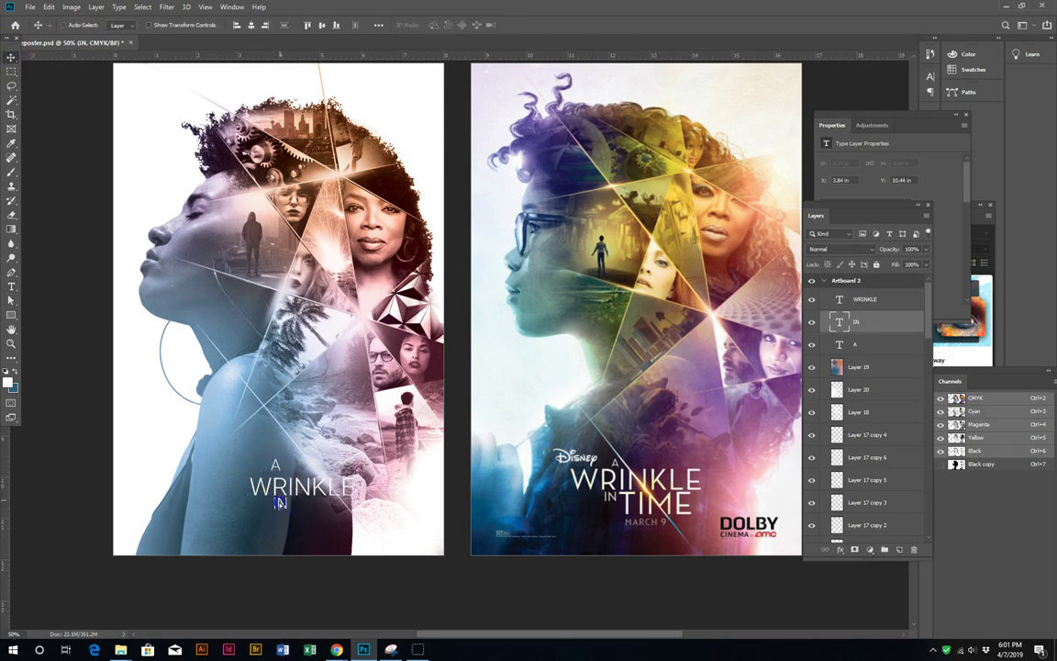
{"action": "right_click", "coordinate": [297, 489]}
{"action": "left_click", "coordinate": [314, 500]}
{"action": "left_click_drag", "start_coordinate": [314, 489], "coordinate": [355, 512]}
{"action": "double_click", "coordinate": [363, 475]}
{"action": "key", "text": "Left"}
{"action": "type", "text": "TIME"}
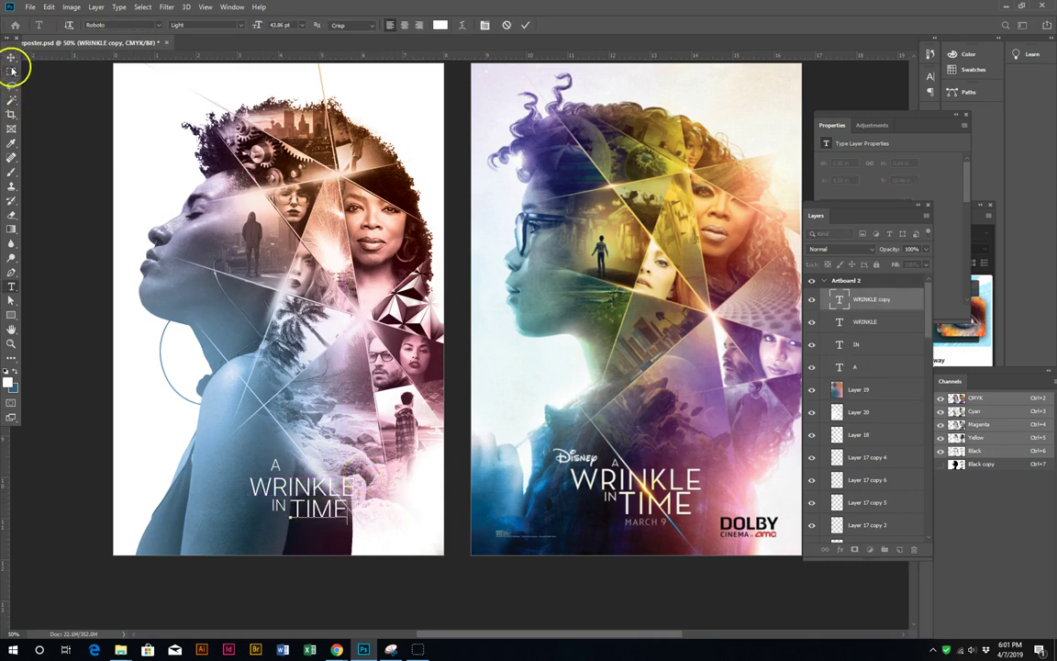
{"action": "left_click", "coordinate": [11, 57]}
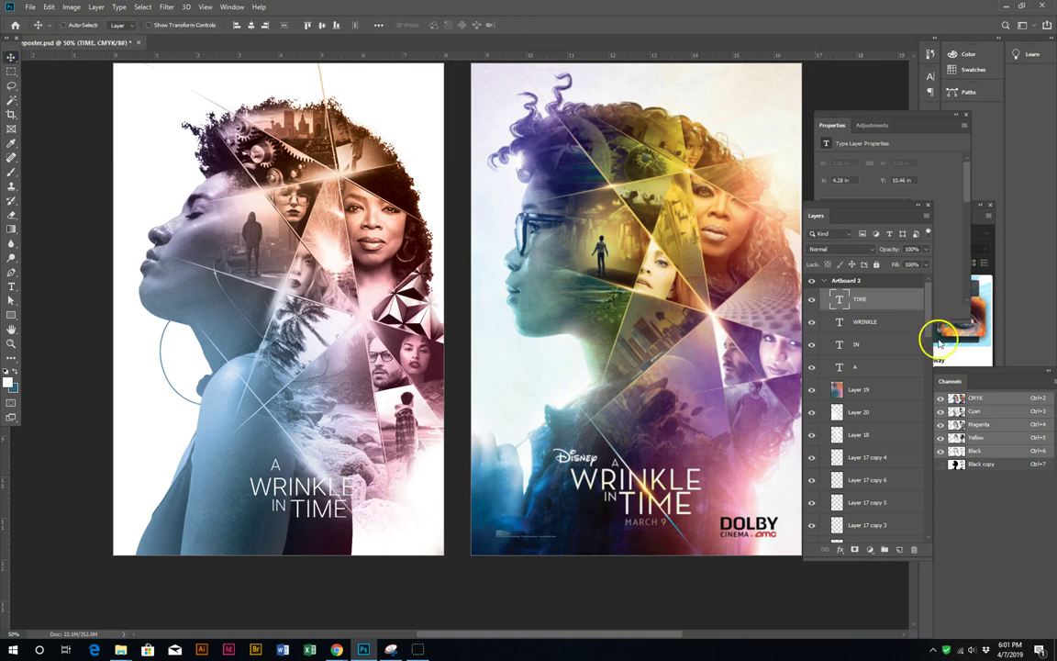
Step: Select all four title words and enlarge them together to about 112%
{"action": "left_click", "coordinate": [861, 367], "text": "shift"}
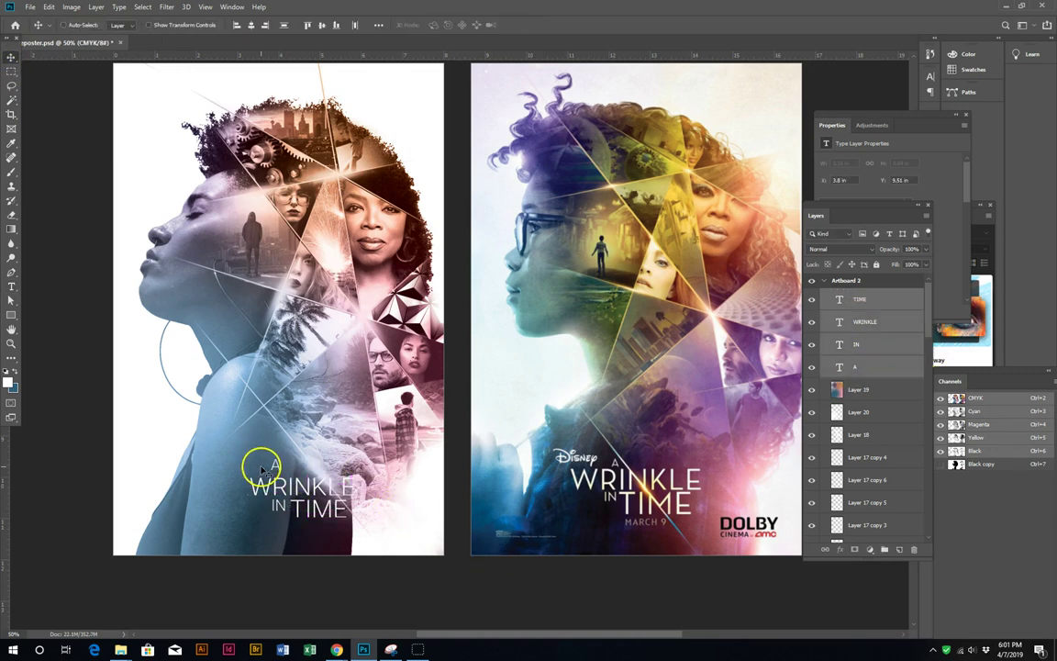
{"action": "key", "text": "ctrl+t"}
{"action": "left_click_drag", "start_coordinate": [250, 458], "coordinate": [206, 456]}
{"action": "key", "text": "Return"}
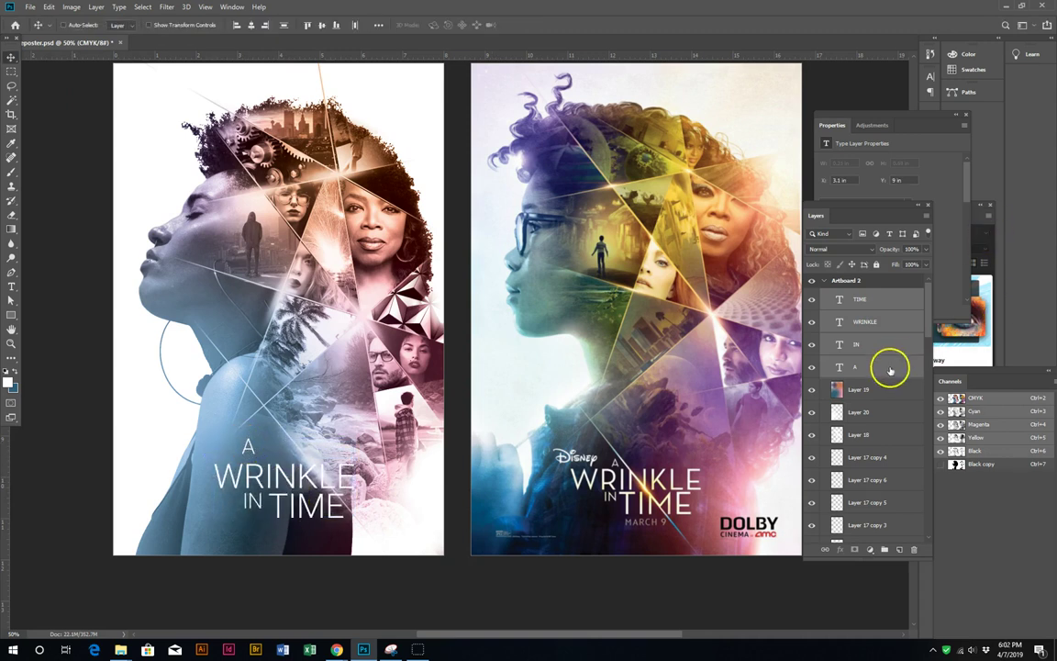
Step: Nudge the A down-right, then move the whole title up and right
{"action": "left_click", "coordinate": [889, 369]}
{"action": "left_click_drag", "start_coordinate": [249, 451], "coordinate": [265, 463]}
{"action": "left_click", "coordinate": [860, 299], "text": "shift"}
{"action": "mouse_move", "coordinate": [285, 490]}
{"action": "left_mouse_down"}
{"action": "mouse_move", "coordinate": [292, 472]}
{"action": "mouse_move", "coordinate": [368, 462]}
{"action": "left_mouse_up"}
Step: Rescale the A and shrink the IN word to about 71%
{"action": "right_click", "coordinate": [277, 433]}
{"action": "left_click", "coordinate": [294, 441]}
{"action": "key", "text": "ctrl+t"}
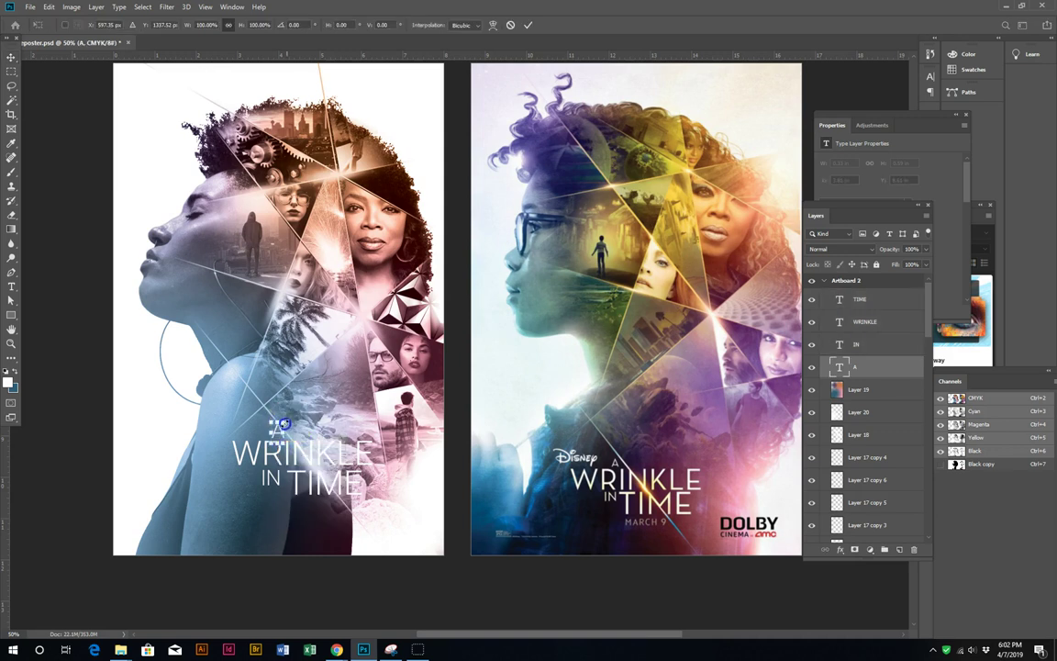
{"action": "key", "text": "Return"}
{"action": "right_click", "coordinate": [273, 472]}
{"action": "left_click", "coordinate": [294, 497]}
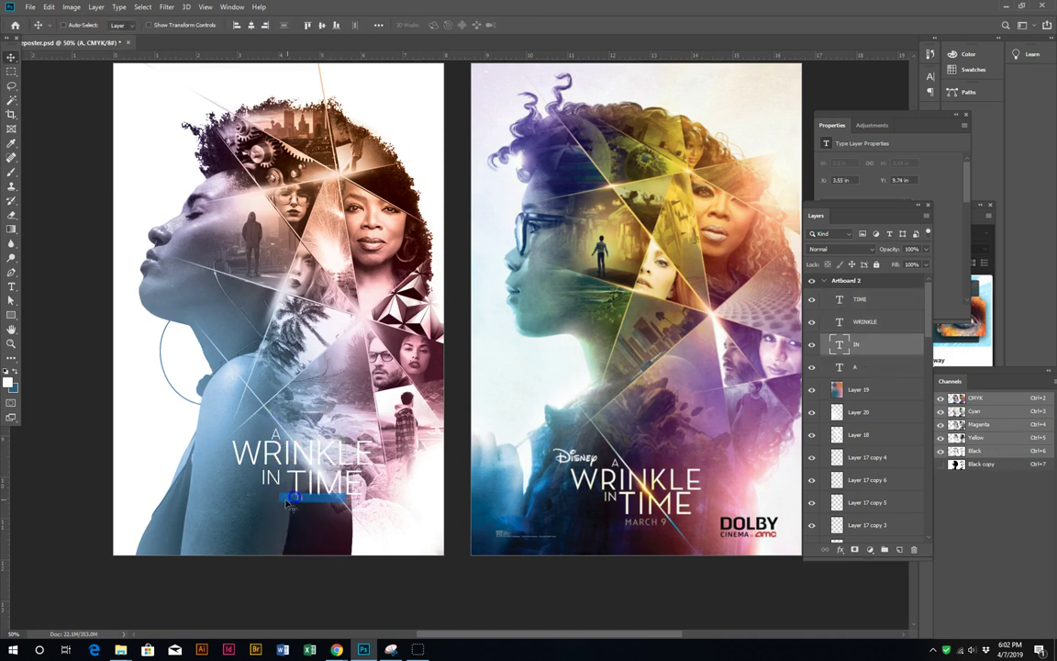
{"action": "key", "text": "ctrl+t"}
{"action": "left_click_drag", "start_coordinate": [264, 456], "coordinate": [268, 475]}
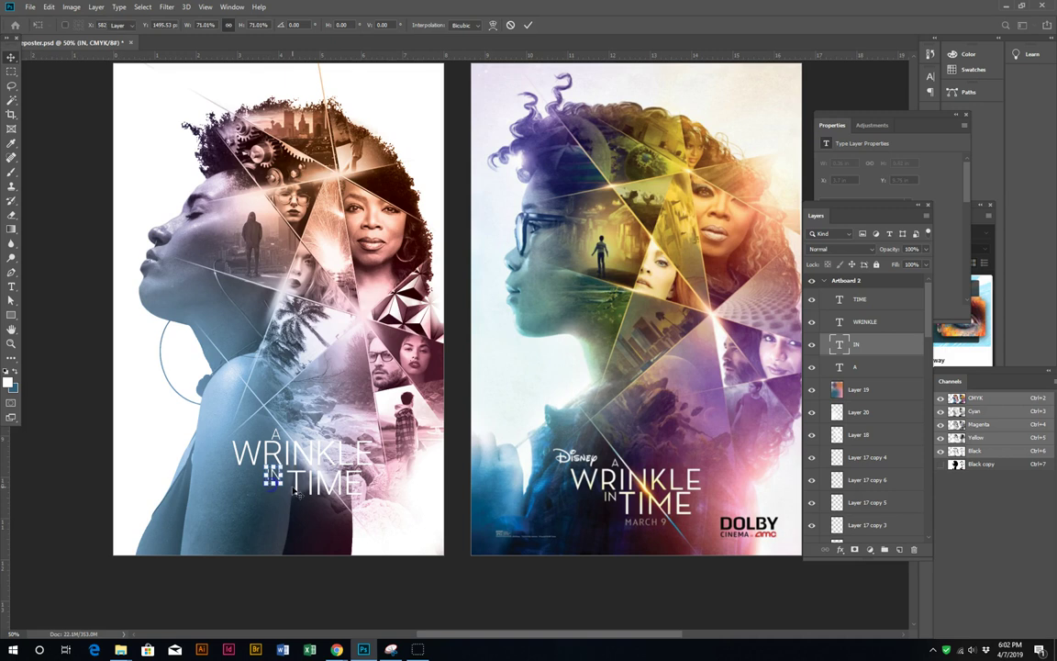
{"action": "key", "text": "Return"}
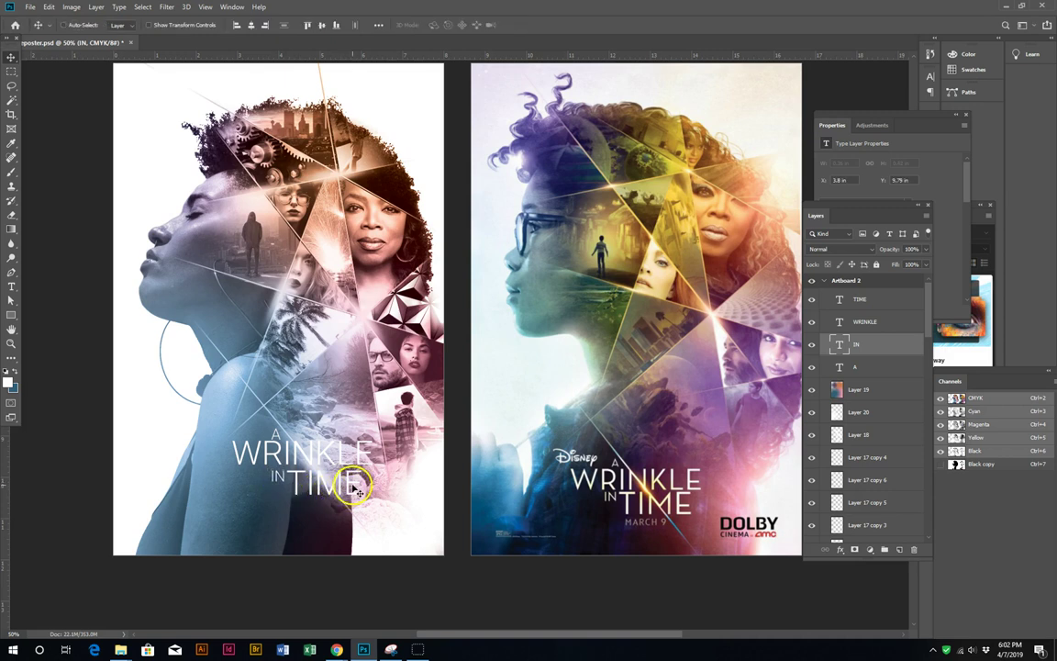
Step: Select the WRINKLE and A layers together
{"action": "right_click", "coordinate": [347, 449]}
{"action": "left_click", "coordinate": [371, 468]}
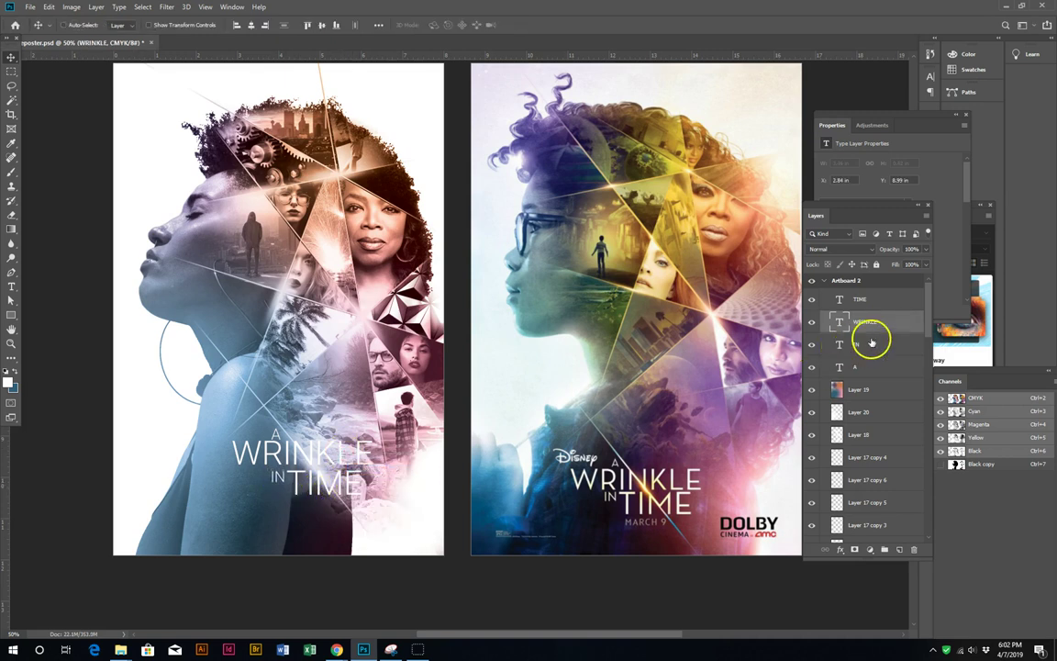
{"action": "left_click", "coordinate": [862, 368], "text": "ctrl"}
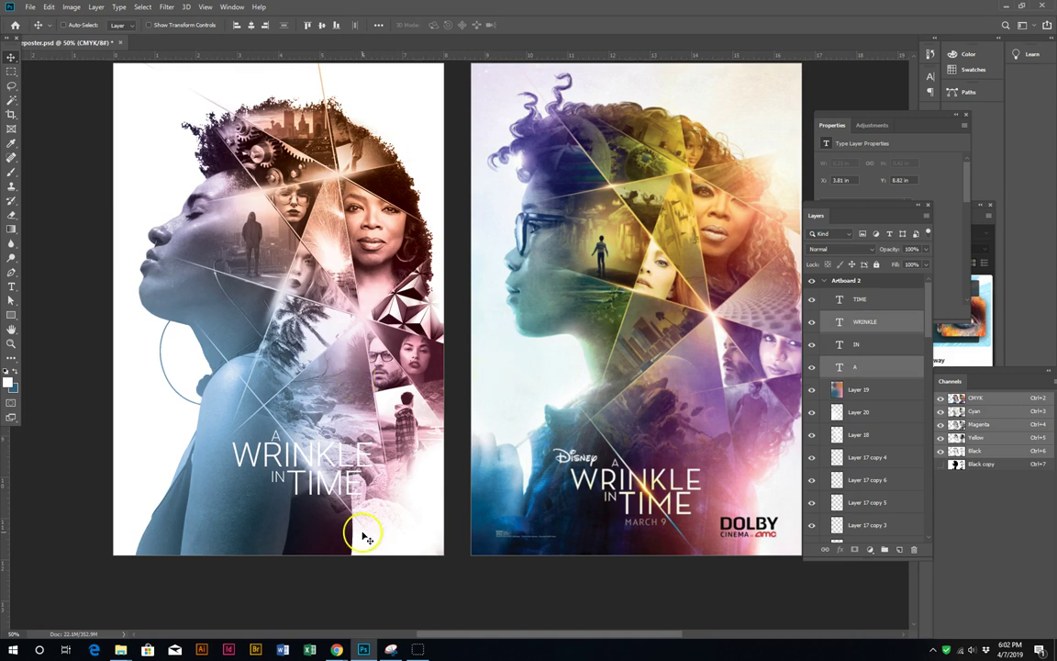
Step: Add 'MARCH 9' text below TIME and enlarge it
{"action": "key", "text": "t"}
{"action": "left_click", "coordinate": [310, 511]}
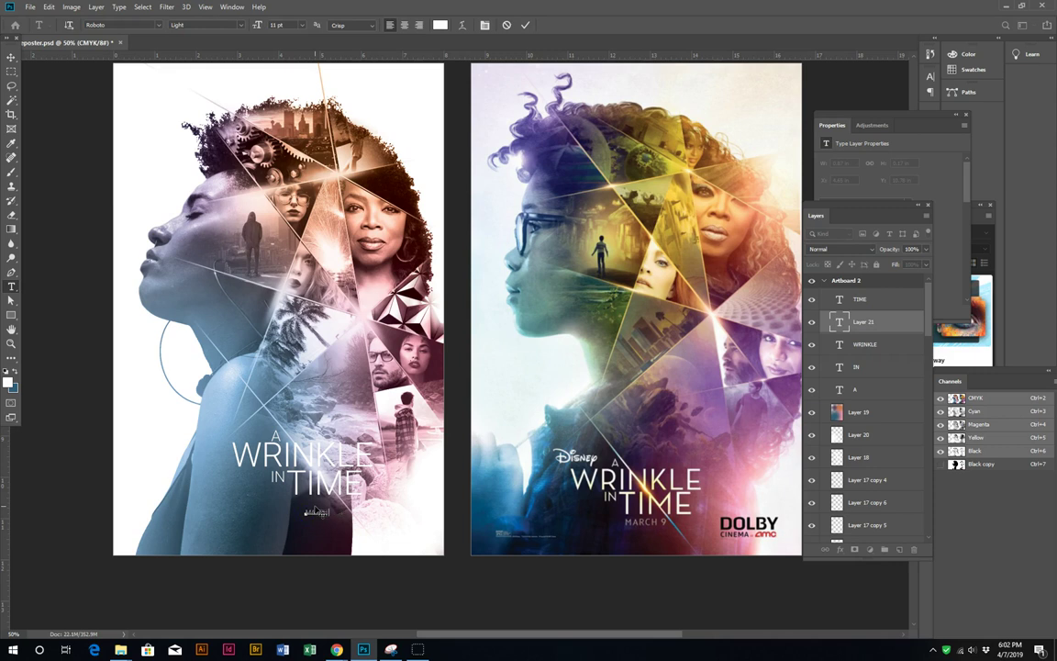
{"action": "type", "text": "MARCH 9"}
{"action": "left_click", "coordinate": [12, 58]}
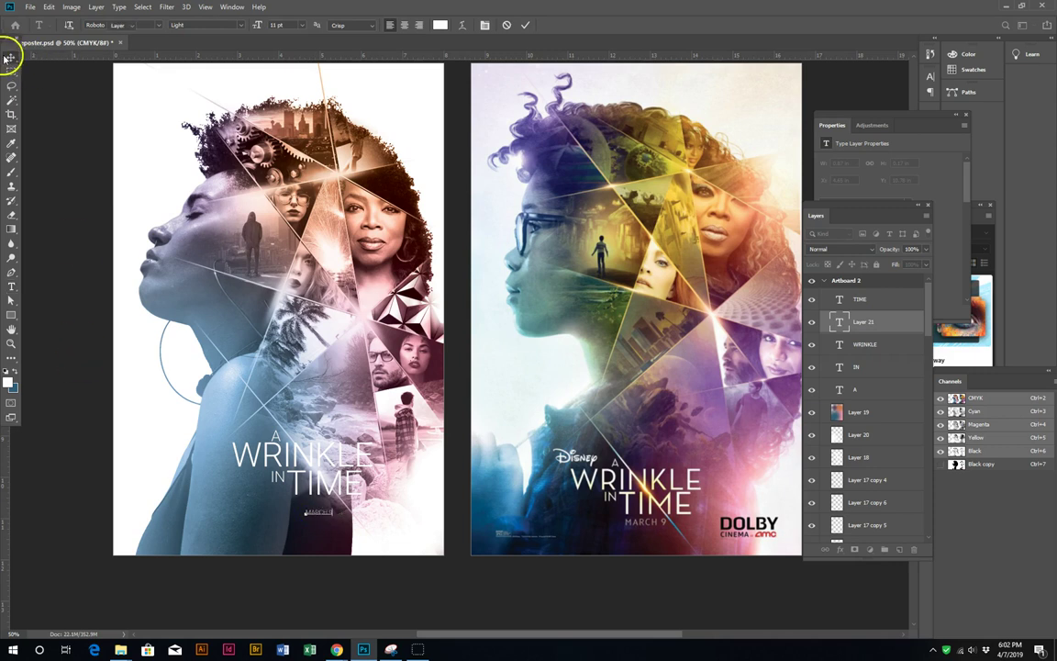
{"action": "left_click", "coordinate": [303, 508]}
{"action": "mouse_move", "coordinate": [298, 505]}
{"action": "left_mouse_down"}
{"action": "mouse_move", "coordinate": [288, 502]}
{"action": "mouse_move", "coordinate": [332, 502]}
{"action": "left_mouse_up"}
{"action": "left_click", "coordinate": [396, 519]}
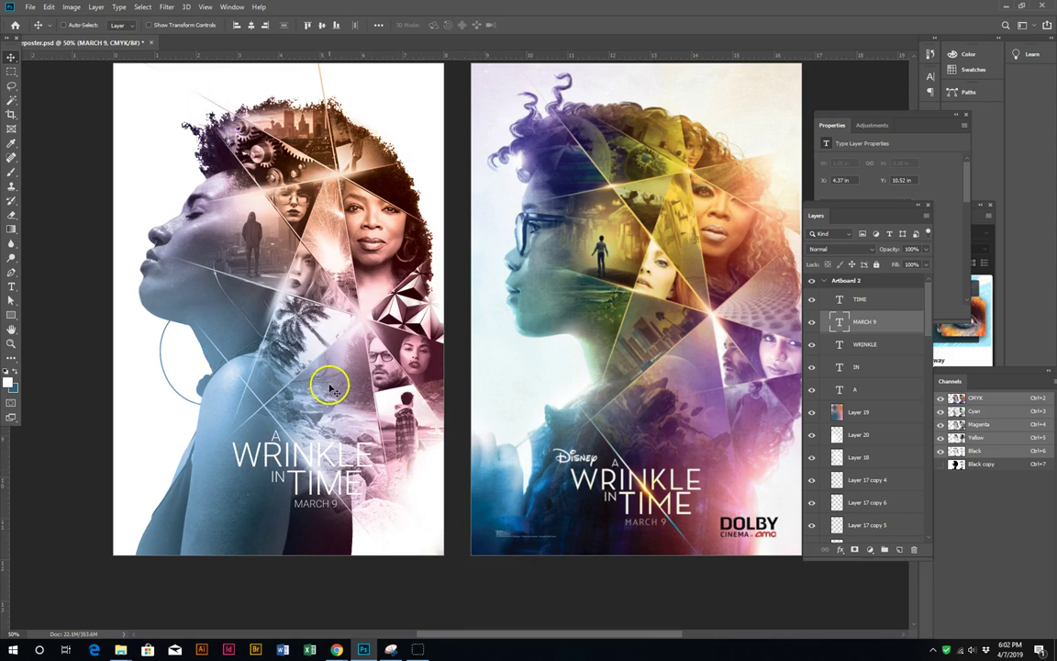
Step: Pick Layer 19, then Layer 20, and finally Layer 7 from the canvas
{"action": "right_click", "coordinate": [334, 432]}
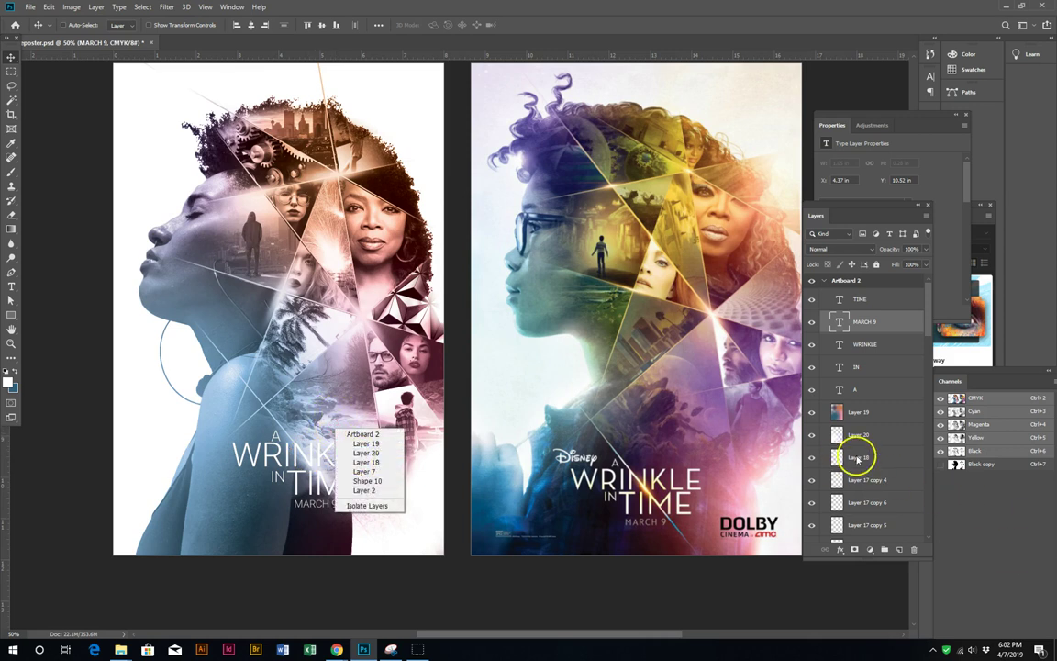
{"action": "right_click", "coordinate": [305, 392]}
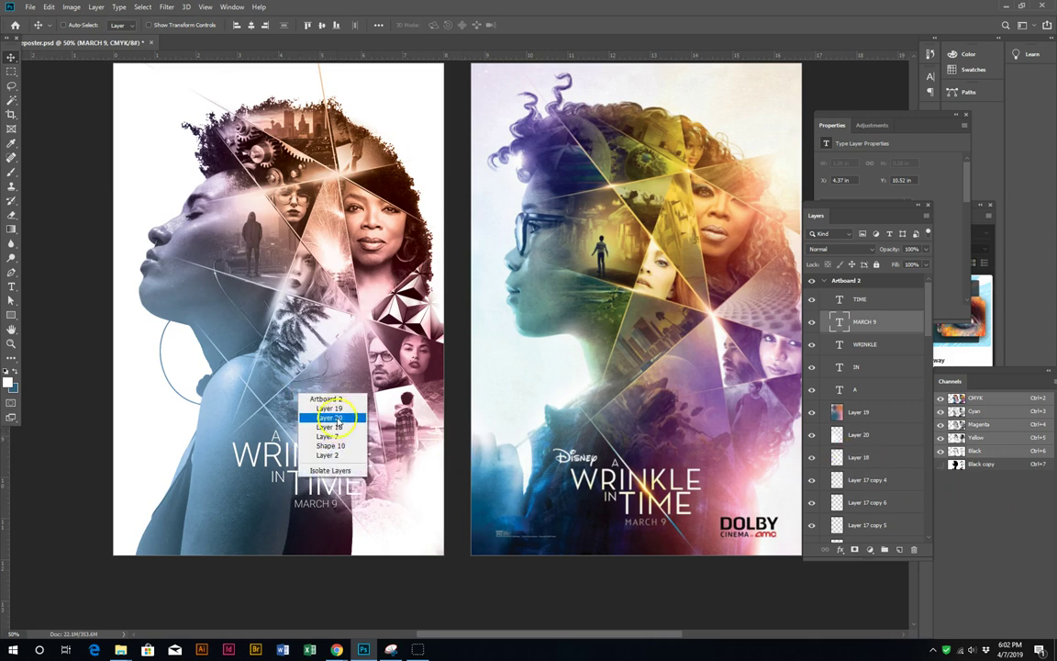
{"action": "left_click", "coordinate": [326, 407]}
{"action": "scroll", "coordinate": [875, 414], "scroll_direction": "down", "scroll_amount": 4}
{"action": "scroll", "coordinate": [830, 437], "scroll_direction": "down", "scroll_amount": 4}
{"action": "right_click", "coordinate": [345, 421]}
{"action": "left_click", "coordinate": [365, 444]}
{"action": "scroll", "coordinate": [885, 427], "scroll_direction": "down", "scroll_amount": 5}
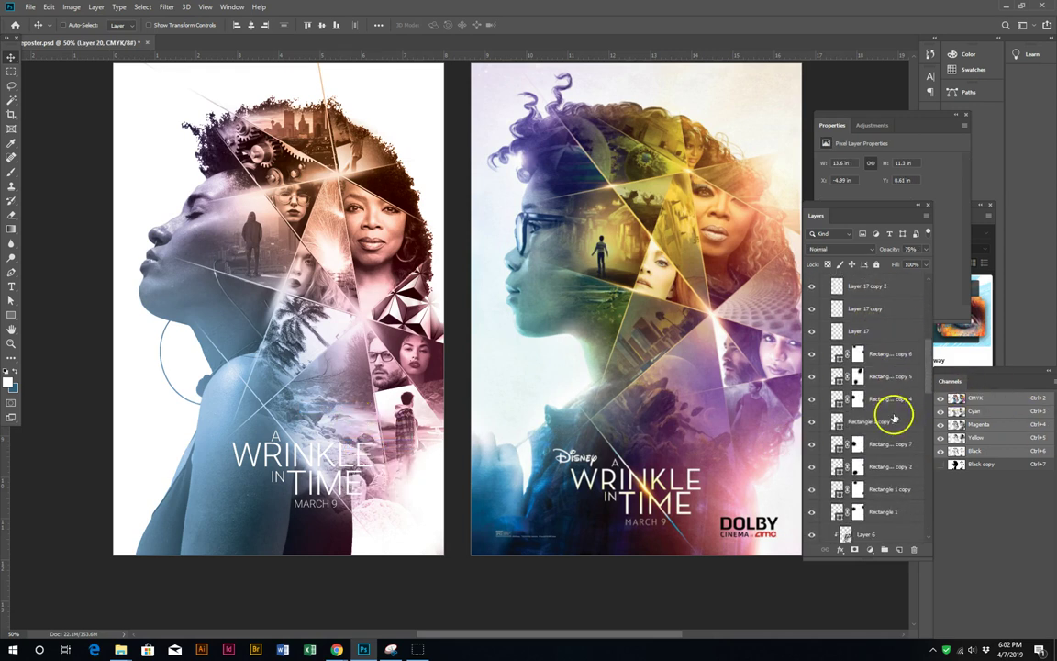
{"action": "scroll", "coordinate": [887, 428], "scroll_direction": "down", "scroll_amount": 3}
{"action": "right_click", "coordinate": [337, 435]}
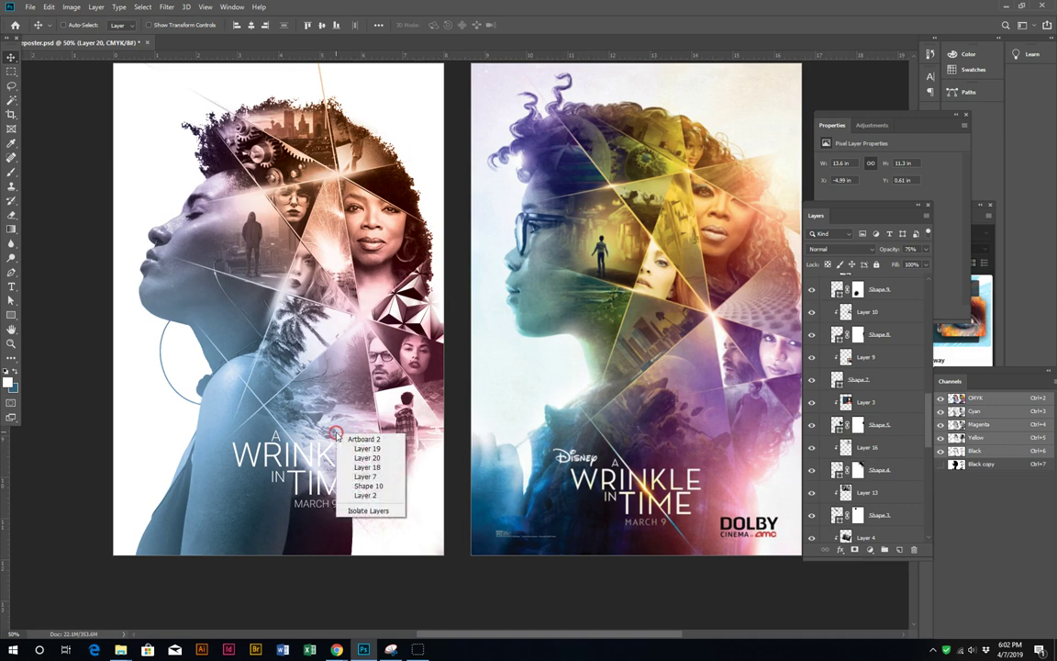
{"action": "left_click", "coordinate": [365, 476]}
Step: Apply Levels to Layer 7 with white input 248 and darker midtones
{"action": "scroll", "coordinate": [816, 463], "scroll_direction": "down", "scroll_amount": 2}
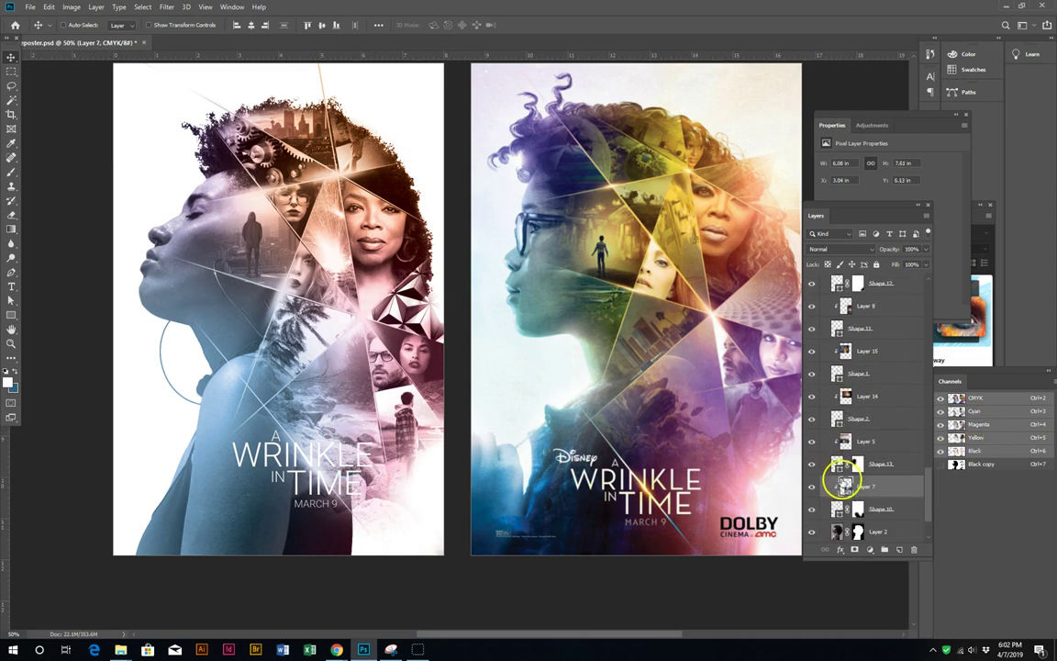
{"action": "scroll", "coordinate": [863, 488], "scroll_direction": "down", "scroll_amount": 1}
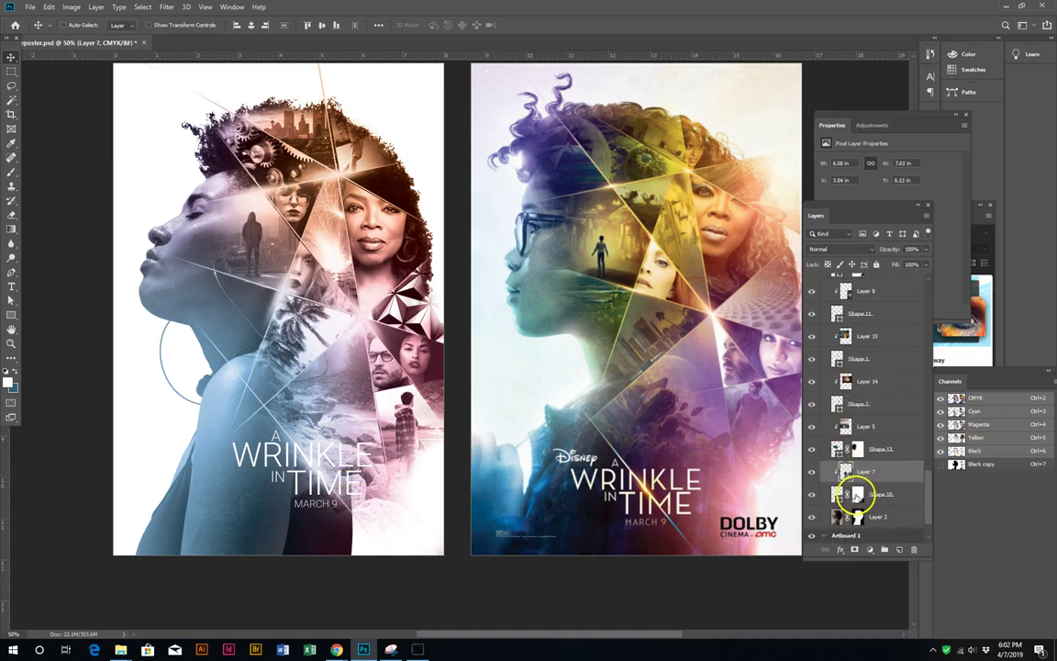
{"action": "left_click", "coordinate": [72, 6]}
{"action": "left_click", "coordinate": [215, 47]}
{"action": "left_click_drag", "start_coordinate": [977, 144], "coordinate": [972, 147]}
{"action": "left_click_drag", "start_coordinate": [904, 144], "coordinate": [941, 145]}
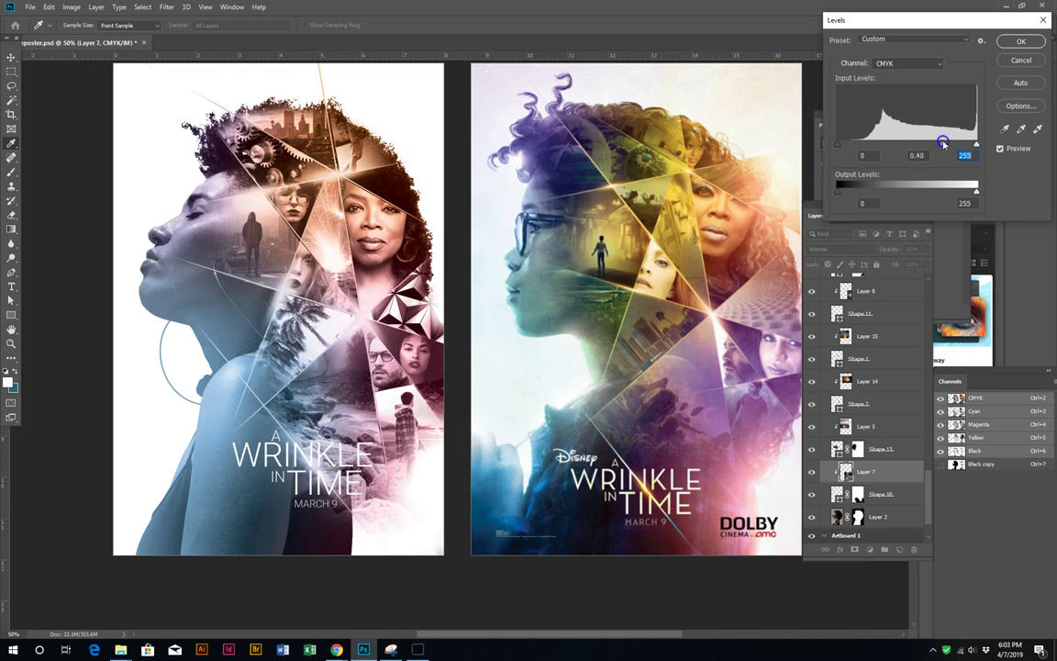
{"action": "left_click", "coordinate": [1020, 41]}
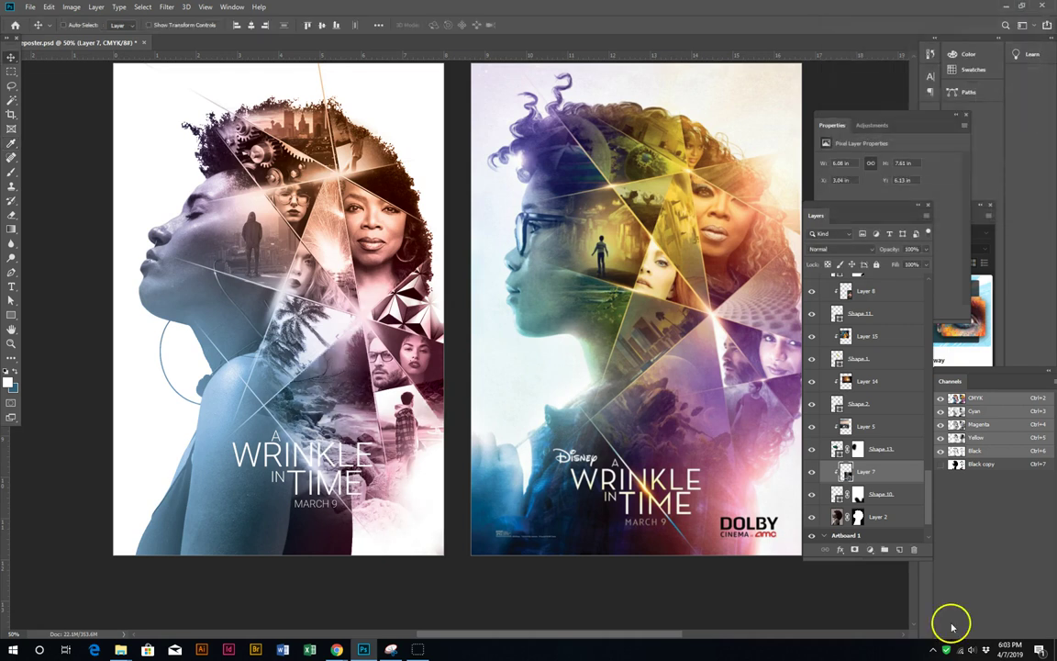
Step: Paint on the Shape 10 mask to reveal rocks around the lower-right title
{"action": "left_click", "coordinate": [859, 495]}
{"action": "key", "text": "b"}
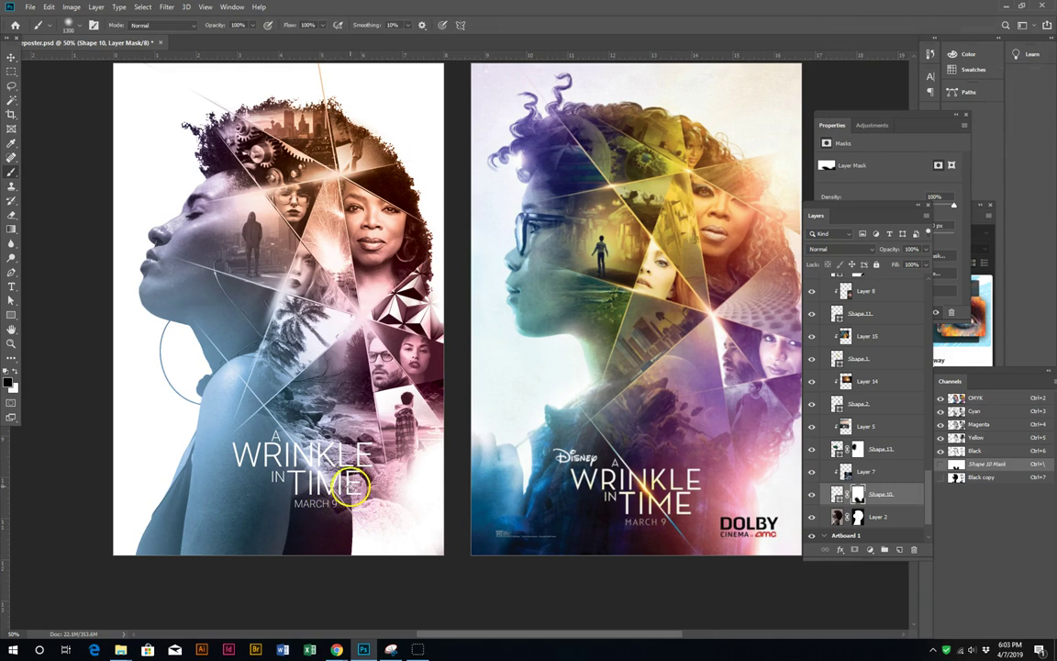
{"action": "left_click", "coordinate": [352, 485]}
{"action": "key", "text": "ctrl+z"}
{"action": "left_click", "coordinate": [859, 495]}
{"action": "left_click", "coordinate": [390, 459]}
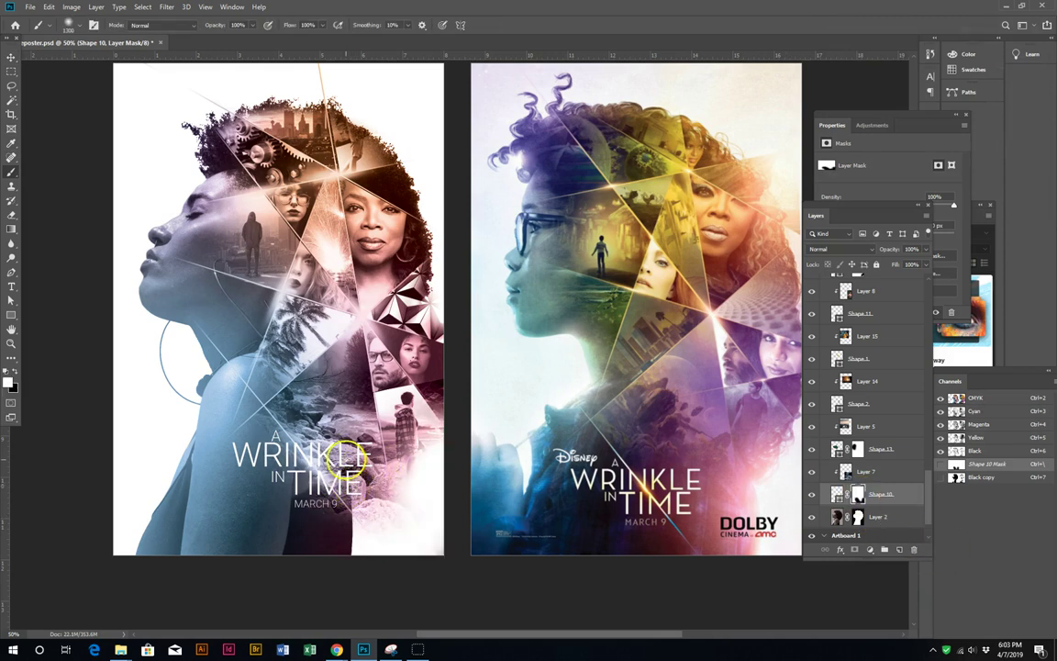
{"action": "key", "text": "ctrl+z"}
{"action": "left_click", "coordinate": [419, 461]}
Step: Target Shape 10's fill thumbnail instead of its mask
{"action": "key", "text": "v"}
{"action": "left_click", "coordinate": [413, 479]}
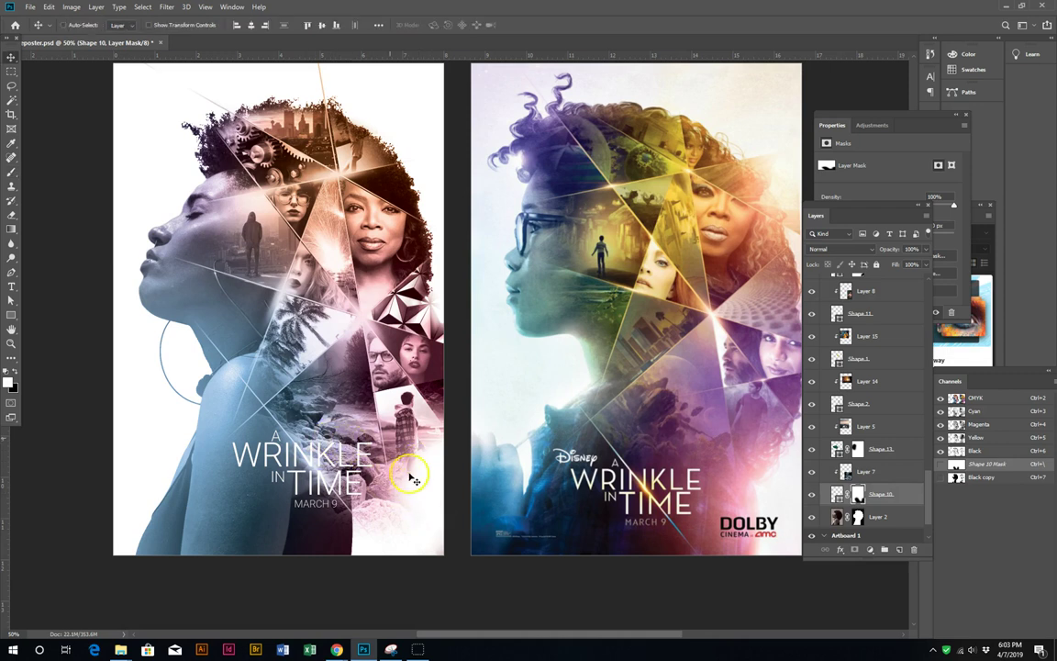
{"action": "left_click", "coordinate": [822, 493]}
{"action": "left_click", "coordinate": [837, 496]}
Step: Change Shape 10's fill colour to dark #190f11
{"action": "double_click", "coordinate": [837, 496]}
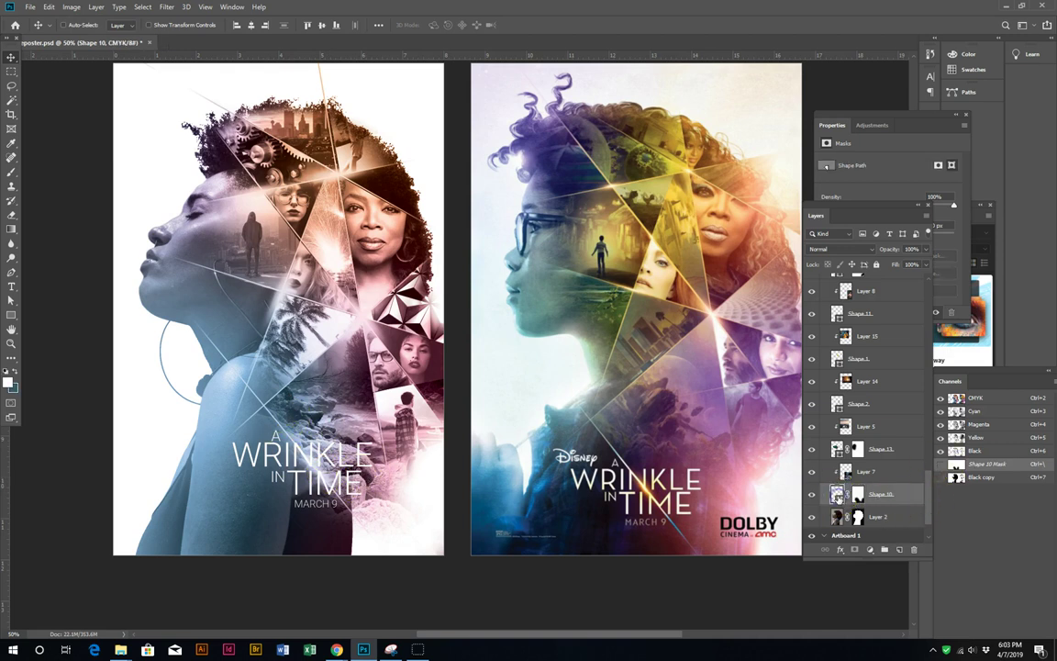
{"action": "left_click", "coordinate": [752, 232]}
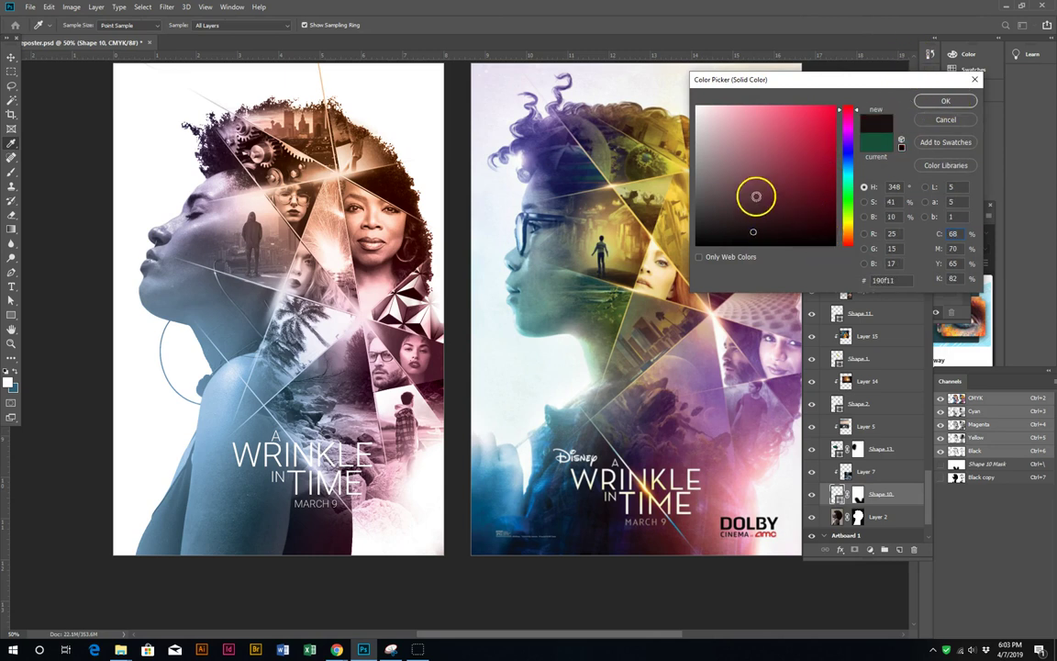
{"action": "left_click", "coordinate": [945, 101]}
Step: Brush the Shape 10 mask to reveal rock texture around the bottom title
{"action": "left_click", "coordinate": [858, 495]}
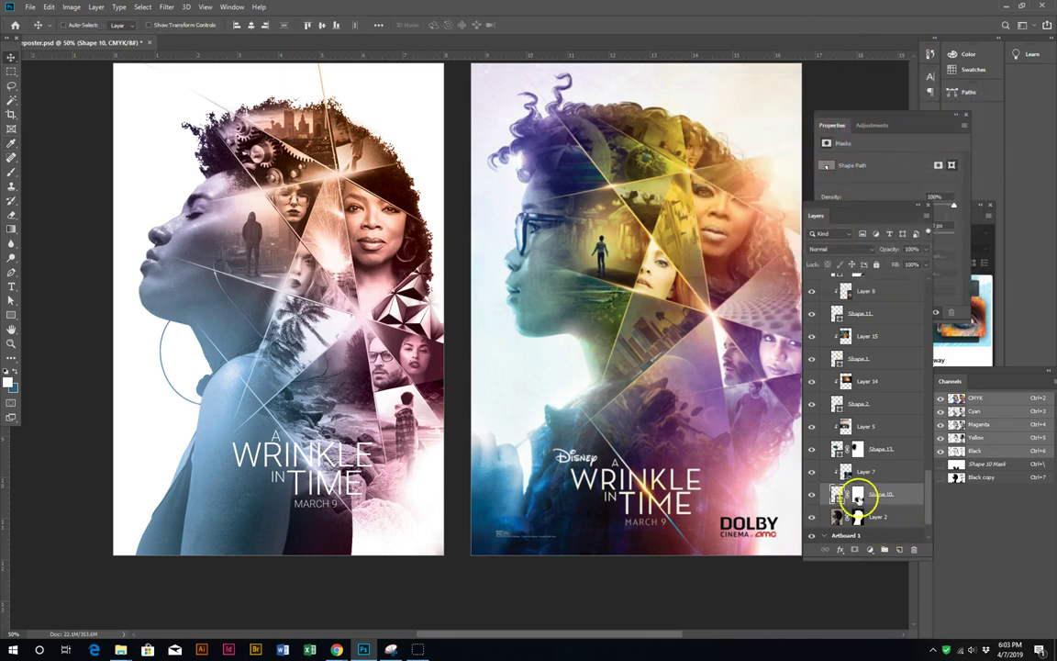
{"action": "key", "text": "b"}
{"action": "left_click", "coordinate": [365, 487]}
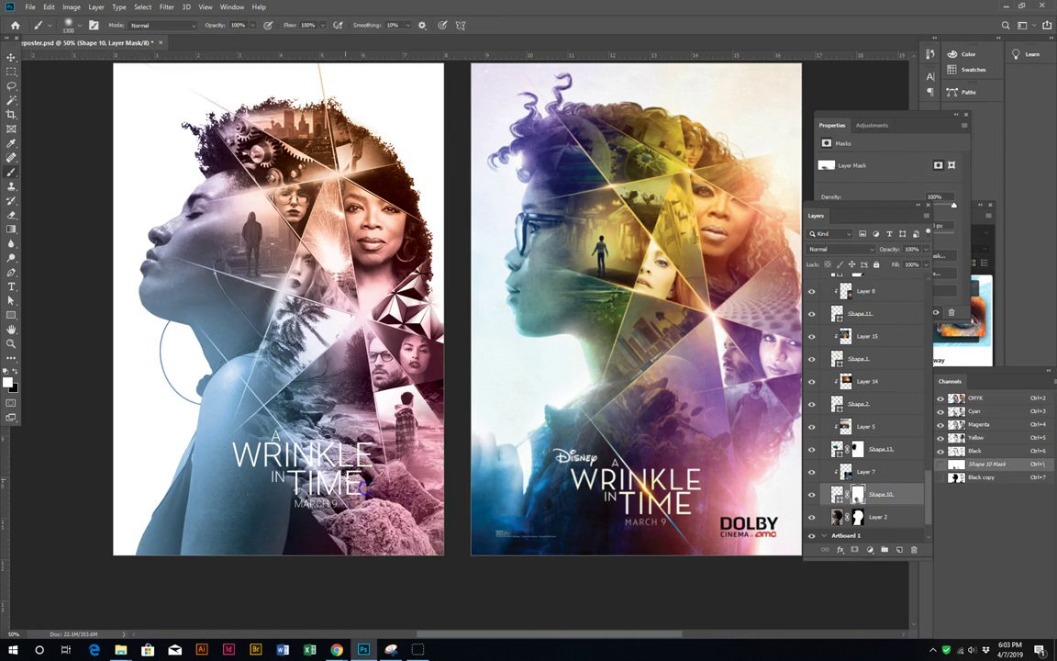
{"action": "left_click_drag", "start_coordinate": [360, 442], "coordinate": [337, 456]}
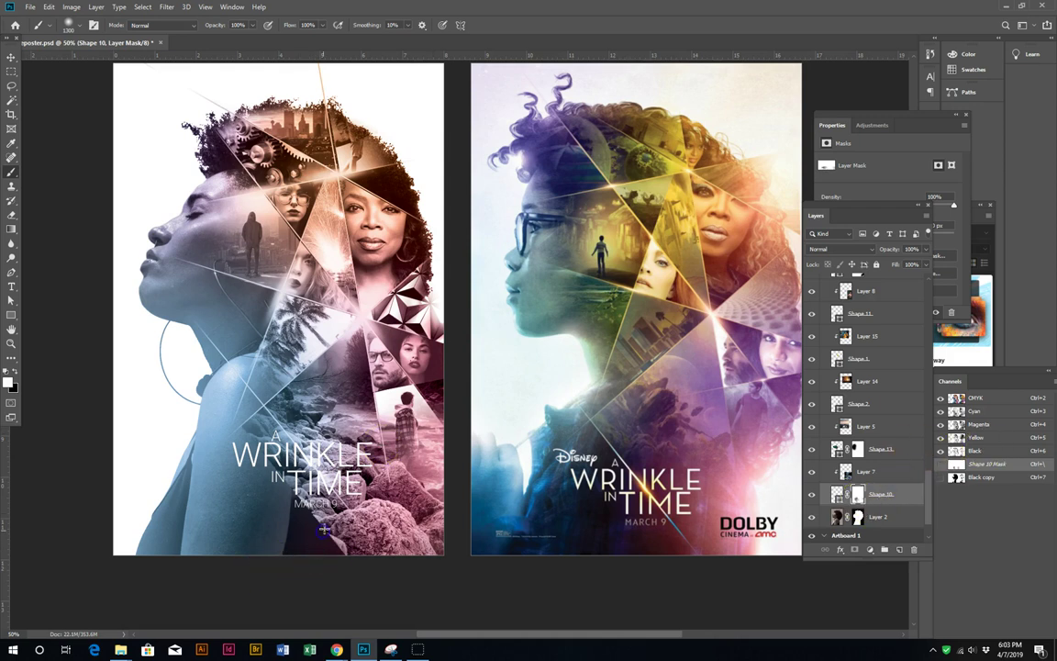
{"action": "mouse_move", "coordinate": [324, 528]}
{"action": "left_mouse_down"}
{"action": "mouse_move", "coordinate": [354, 501]}
{"action": "mouse_move", "coordinate": [343, 543]}
{"action": "mouse_move", "coordinate": [269, 479]}
{"action": "left_mouse_up"}
{"action": "key", "text": "bracketleft"}
{"action": "key", "text": "bracketleft"}
{"action": "key", "text": "bracketleft"}
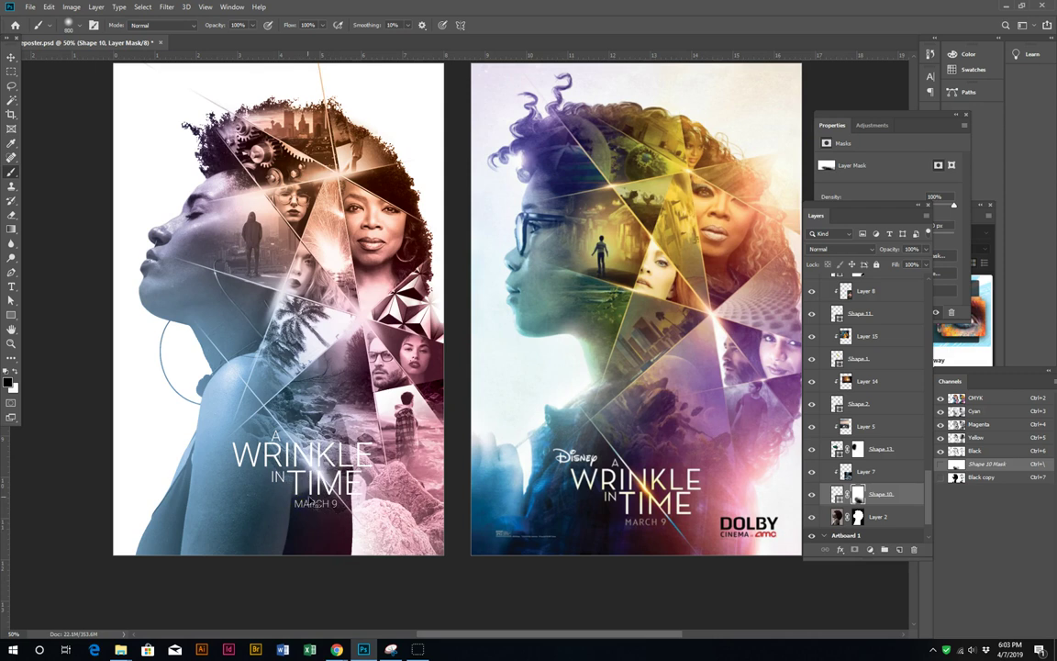
{"action": "key", "text": "bracketleft"}
{"action": "key", "text": "bracketleft"}
{"action": "key", "text": "bracketleft"}
{"action": "mouse_move", "coordinate": [344, 553]}
{"action": "left_mouse_down"}
{"action": "mouse_move", "coordinate": [266, 454]}
{"action": "mouse_move", "coordinate": [390, 559]}
{"action": "mouse_move", "coordinate": [392, 551]}
{"action": "left_mouse_up"}
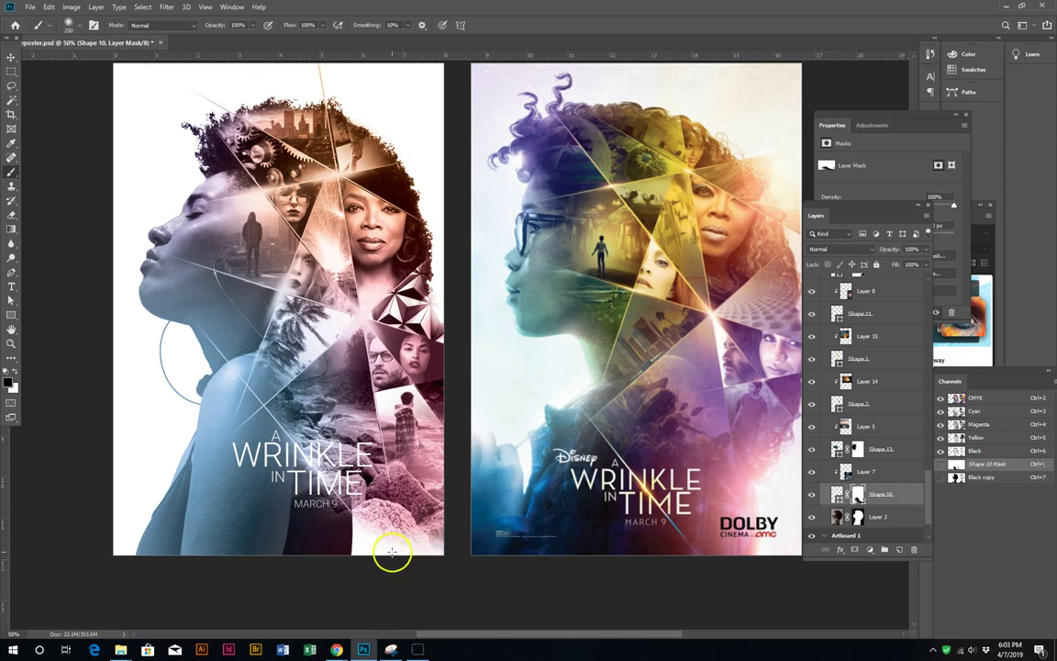
{"action": "key", "text": "ctrl+z"}
{"action": "key", "text": "ctrl+z"}
{"action": "key", "text": "ctrl+z"}
{"action": "key", "text": "ctrl+z"}
{"action": "key", "text": "ctrl+z"}
{"action": "key", "text": "ctrl+z"}
{"action": "key", "text": "ctrl+z"}
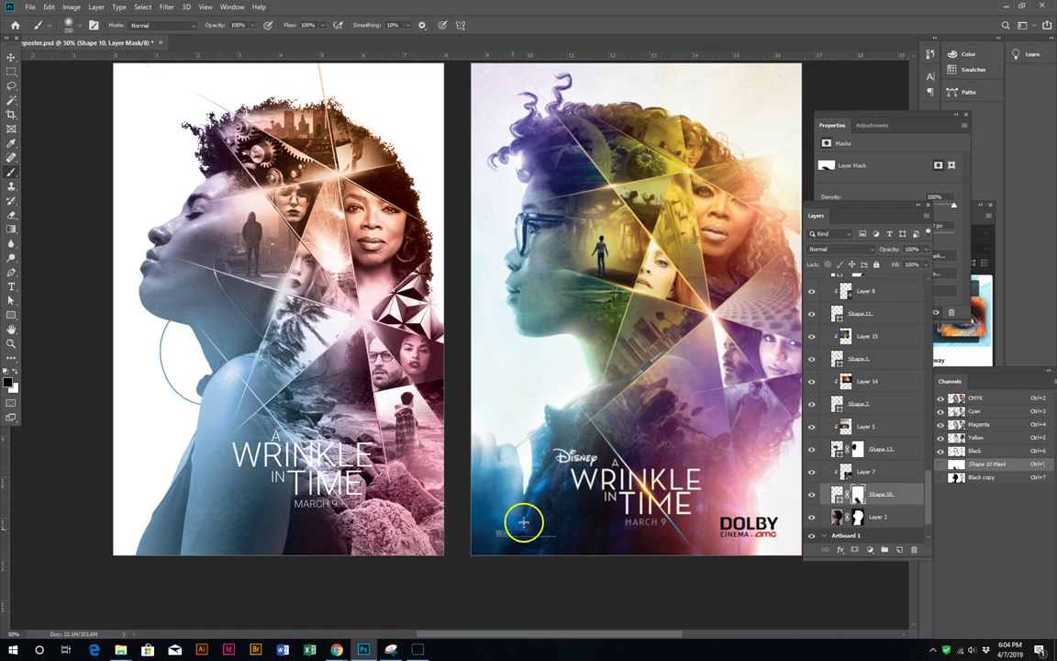
Step: Add a Drop Shadow effect to the WRINKLE text layer
{"action": "key", "text": "v"}
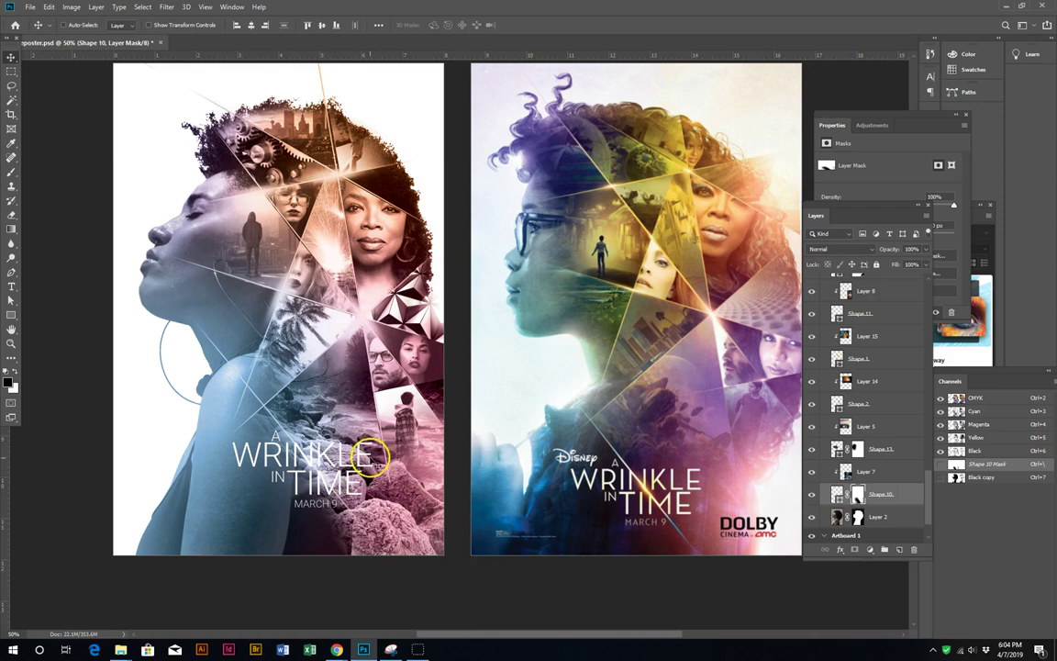
{"action": "right_click", "coordinate": [345, 452]}
{"action": "left_click", "coordinate": [376, 467]}
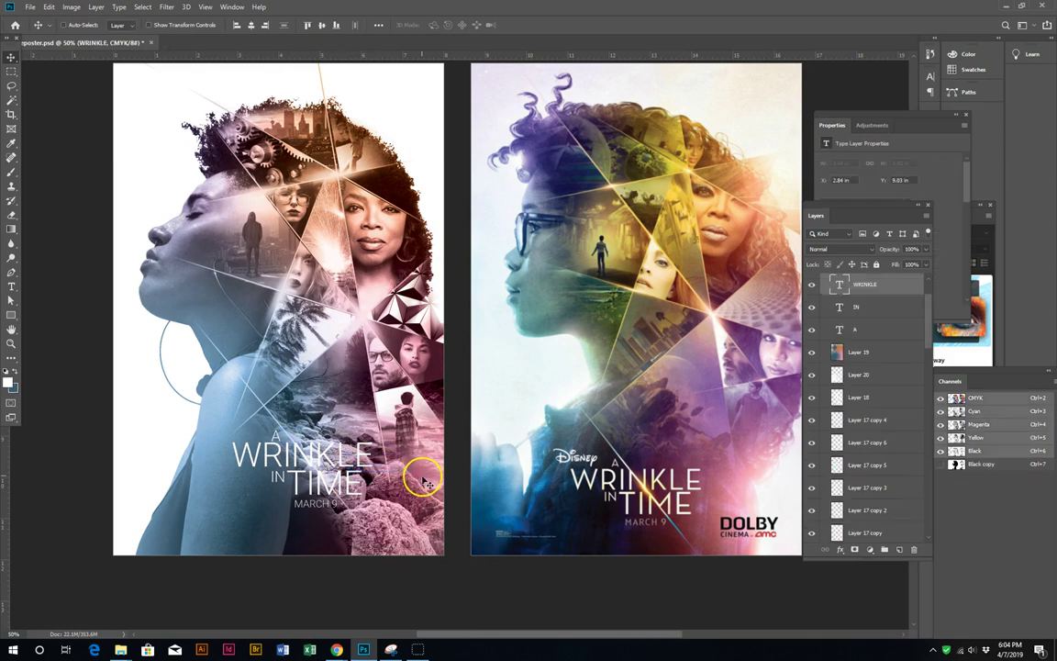
{"action": "left_click", "coordinate": [842, 549]}
{"action": "left_click", "coordinate": [867, 546]}
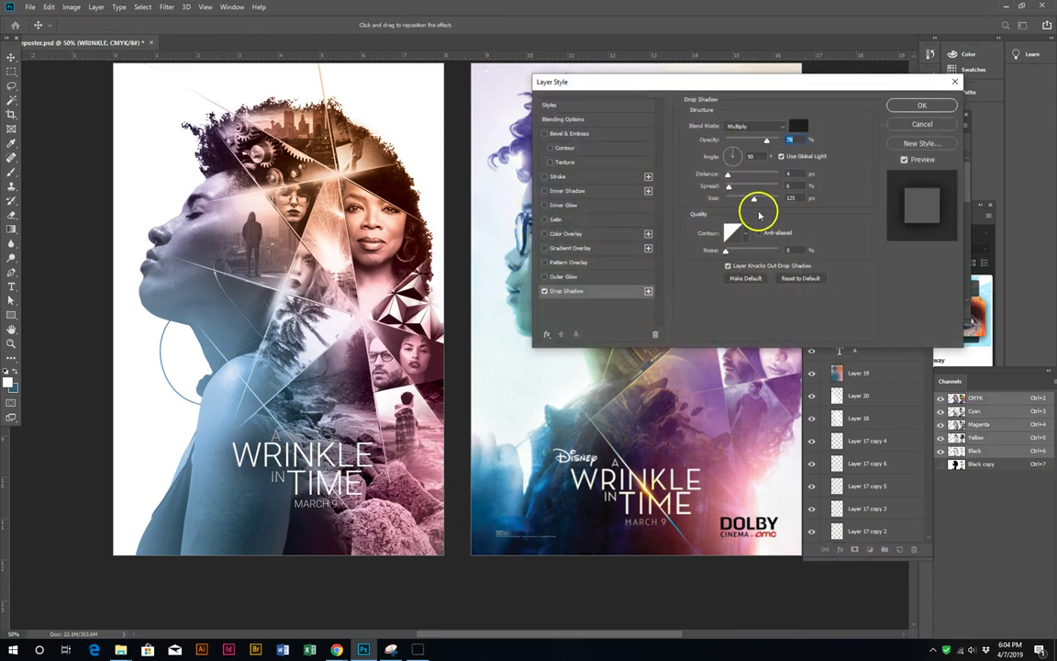
{"action": "left_click", "coordinate": [914, 105]}
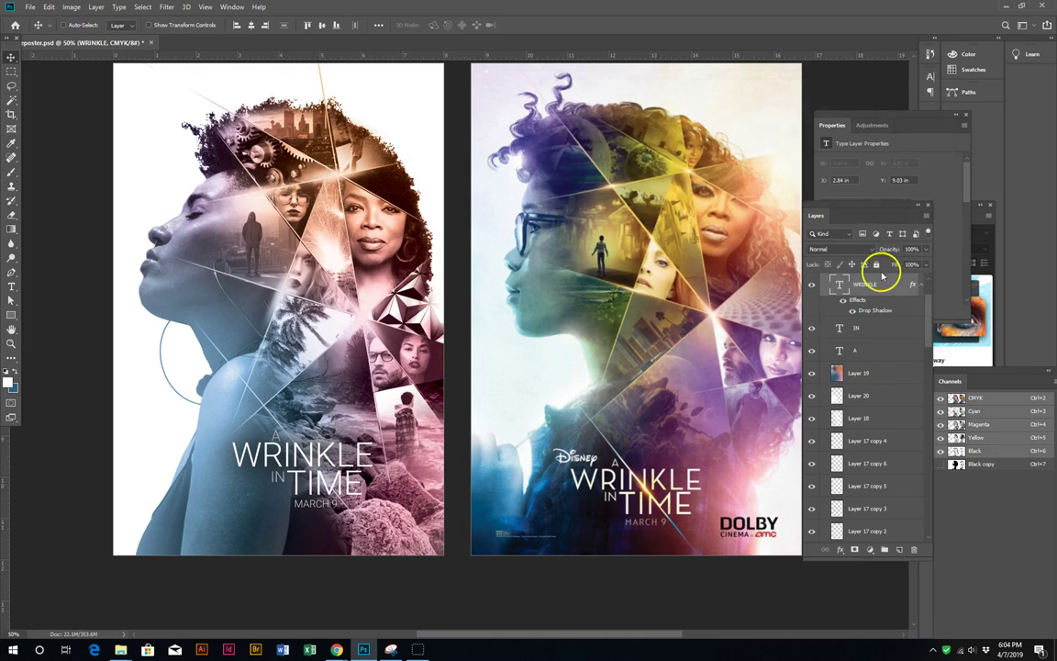
Step: Copy WRINKLE's layer style and paste it onto the IN and A layers
{"action": "right_click", "coordinate": [881, 280]}
{"action": "left_click", "coordinate": [926, 587]}
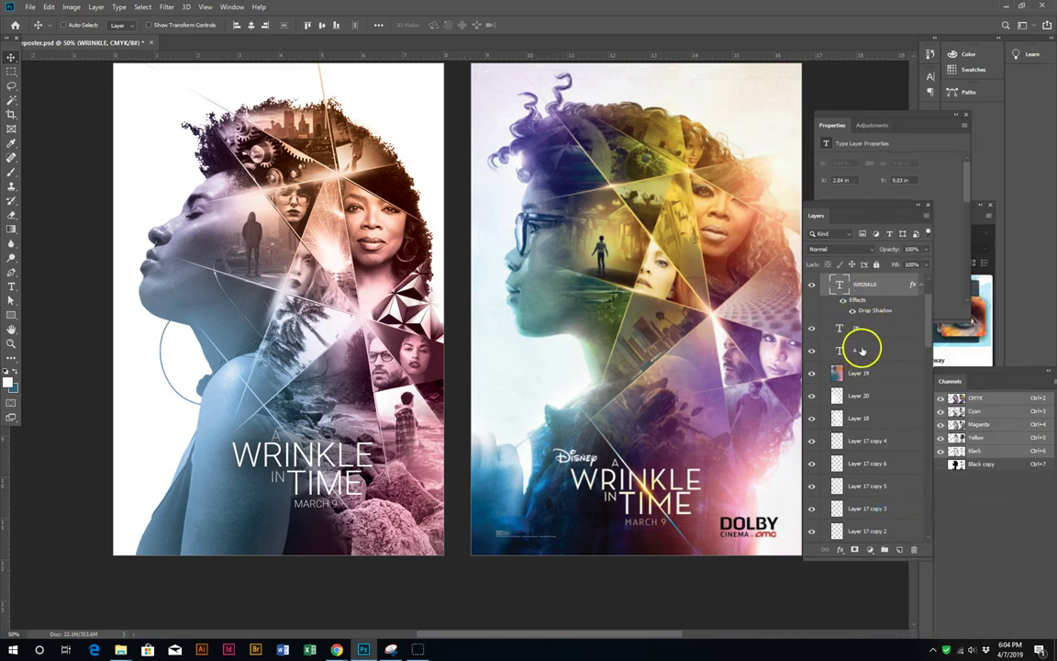
{"action": "left_click", "coordinate": [863, 328]}
{"action": "left_click", "coordinate": [863, 349], "text": "shift"}
{"action": "right_click", "coordinate": [877, 350]}
{"action": "left_click", "coordinate": [909, 516]}
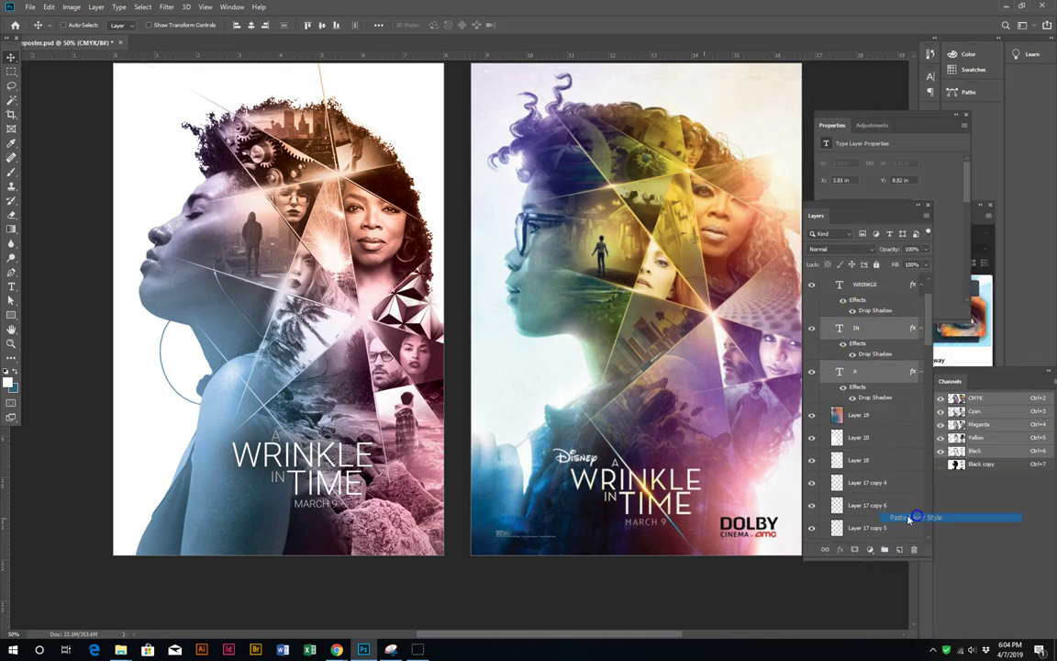
Step: Paste the drop shadow style onto the TIME and MARCH 9 layers
{"action": "right_click", "coordinate": [344, 427]}
{"action": "left_click", "coordinate": [363, 433]}
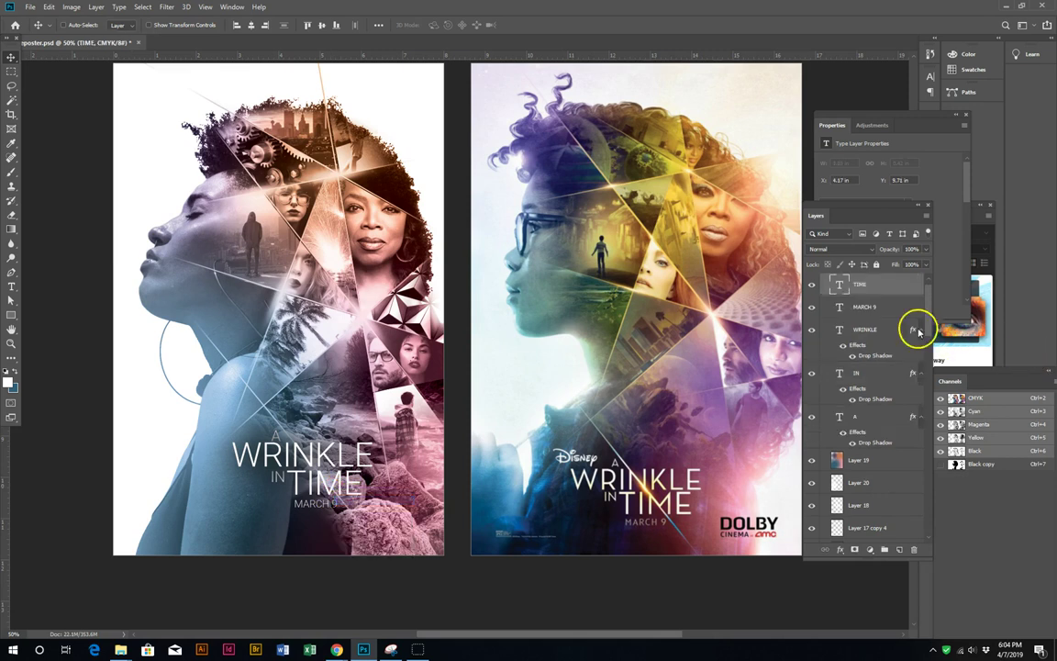
{"action": "left_click", "coordinate": [887, 308], "text": "shift"}
{"action": "right_click", "coordinate": [887, 310]}
{"action": "left_click", "coordinate": [924, 518]}
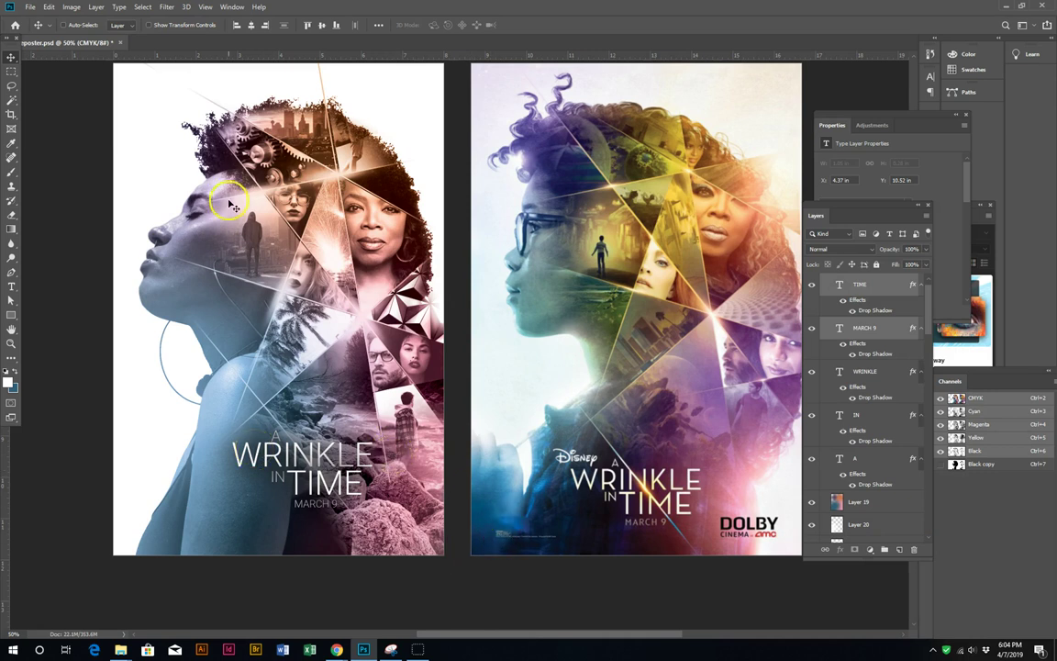
Step: Zoom out and centre both artboards, then save the poster document
{"action": "key", "text": "z"}
{"action": "left_click", "coordinate": [531, 386], "text": "alt"}
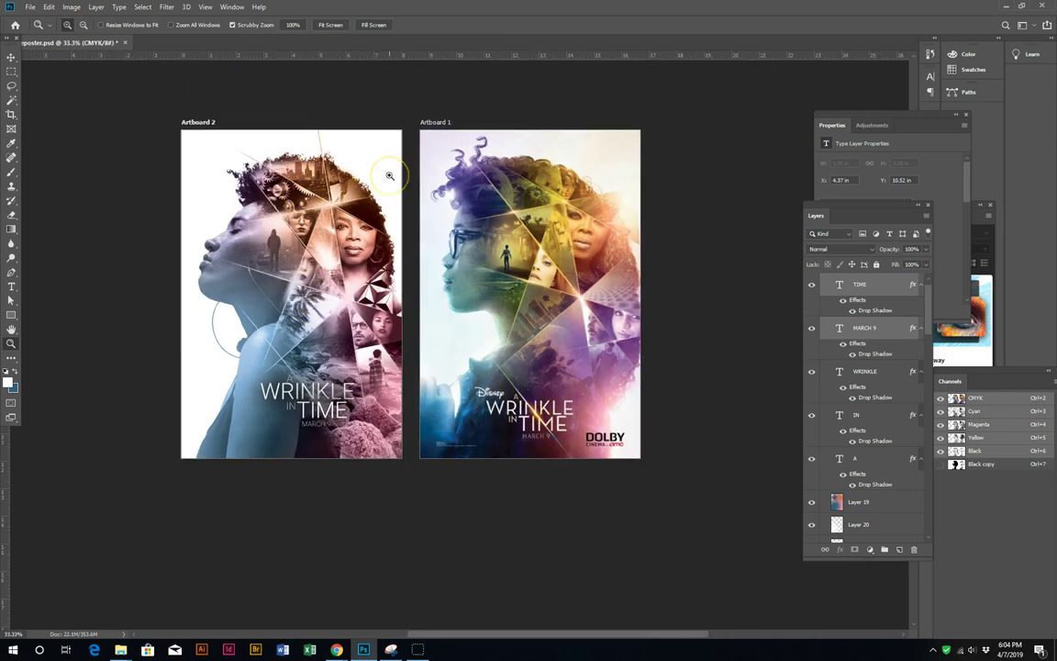
{"action": "left_click_drag", "start_coordinate": [467, 288], "coordinate": [532, 339]}
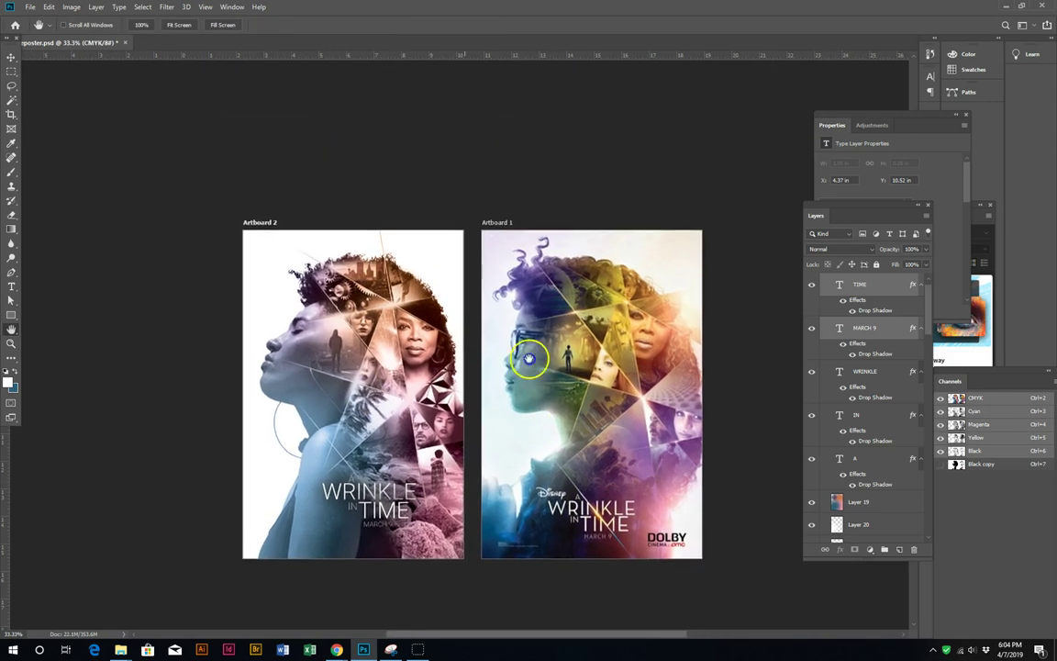
{"action": "key", "text": "ctrl+s"}
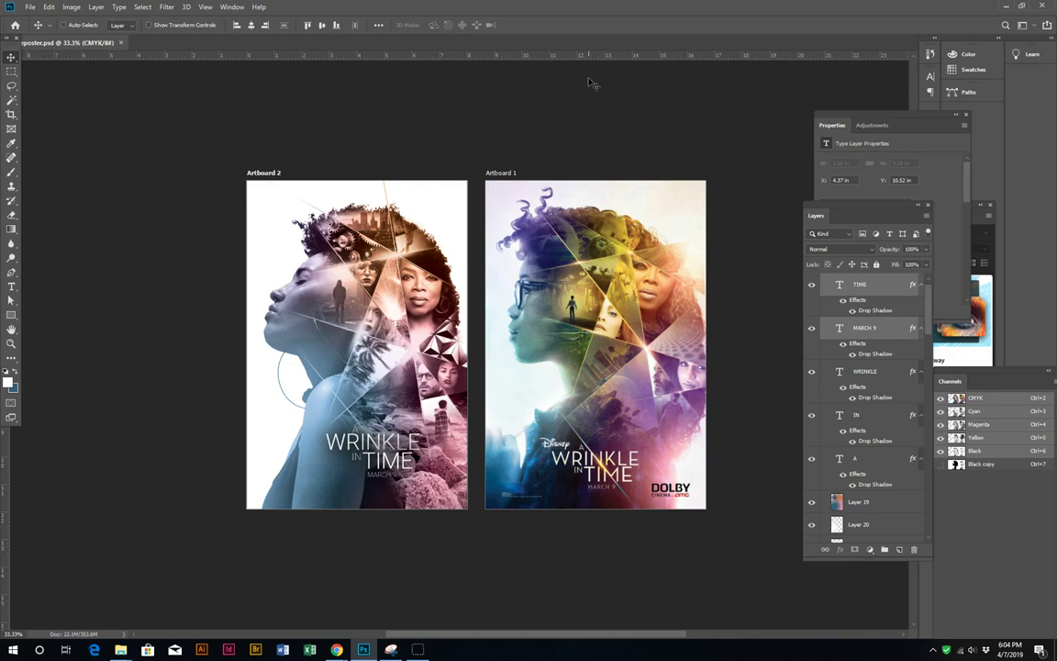
Step: On Color-mode Layer 19, sample an orange tone from the reference and paint it onto the collage
{"action": "left_click", "coordinate": [876, 501]}
{"action": "key", "text": "i"}
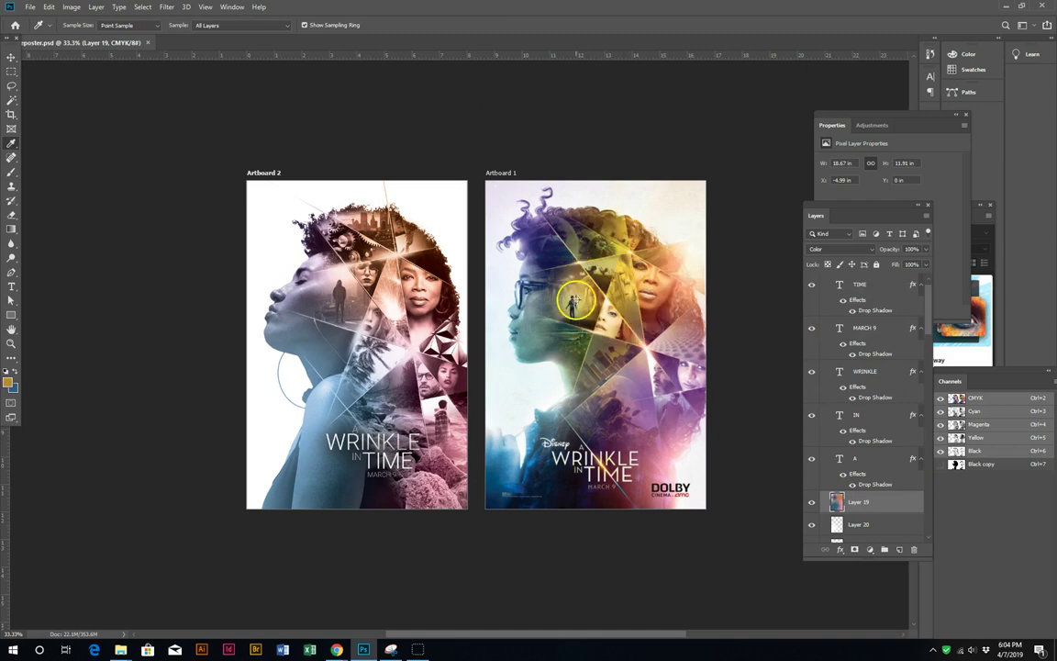
{"action": "key", "text": "b"}
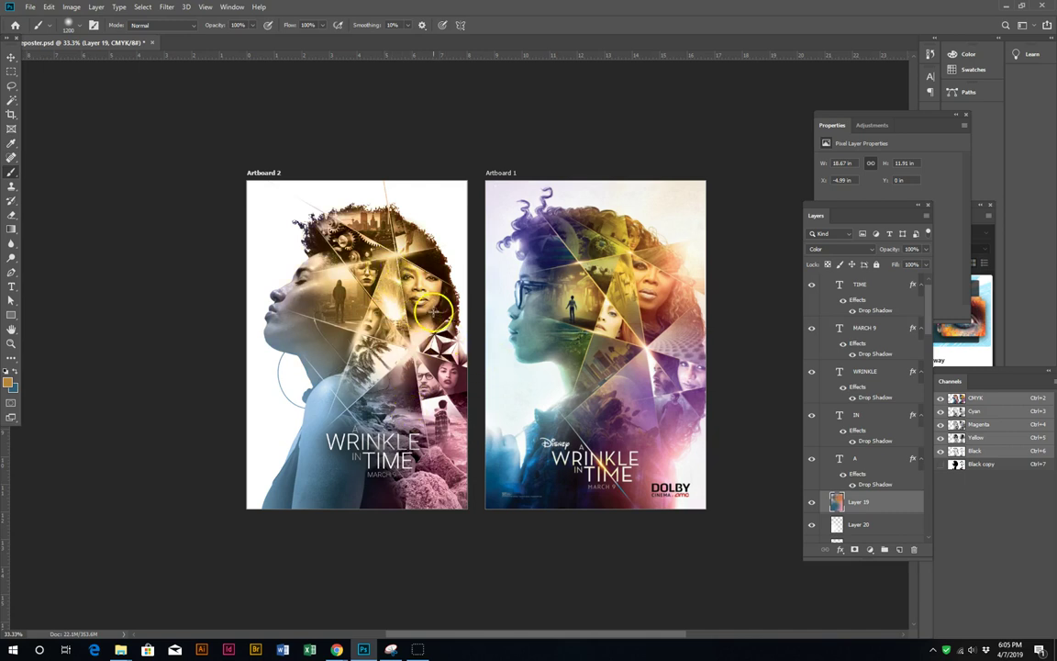
{"action": "key", "text": "i"}
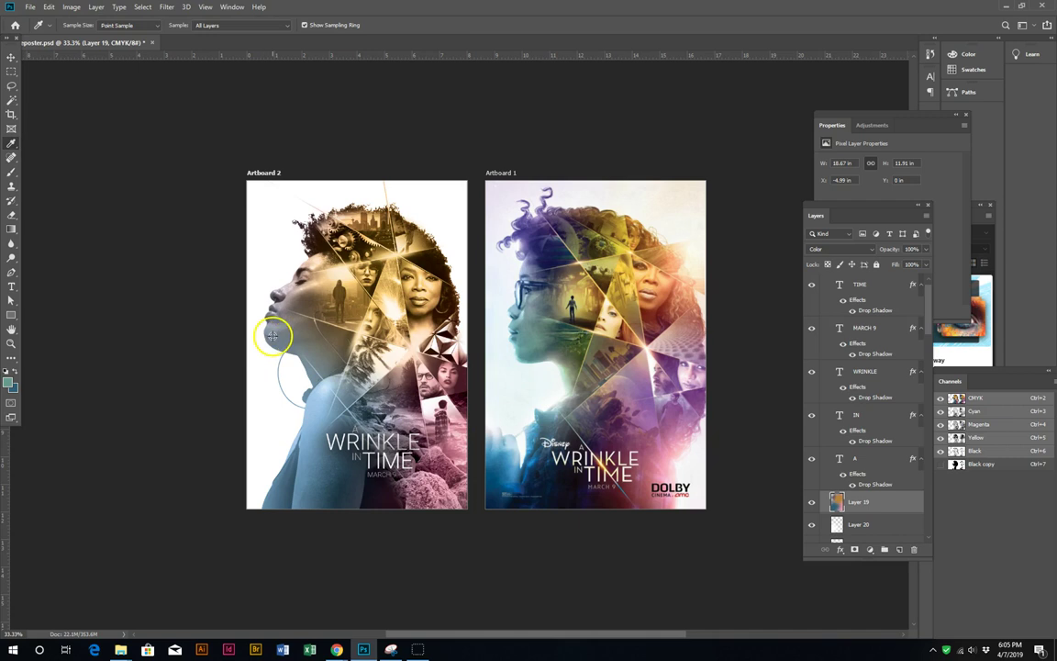
{"action": "key", "text": "b"}
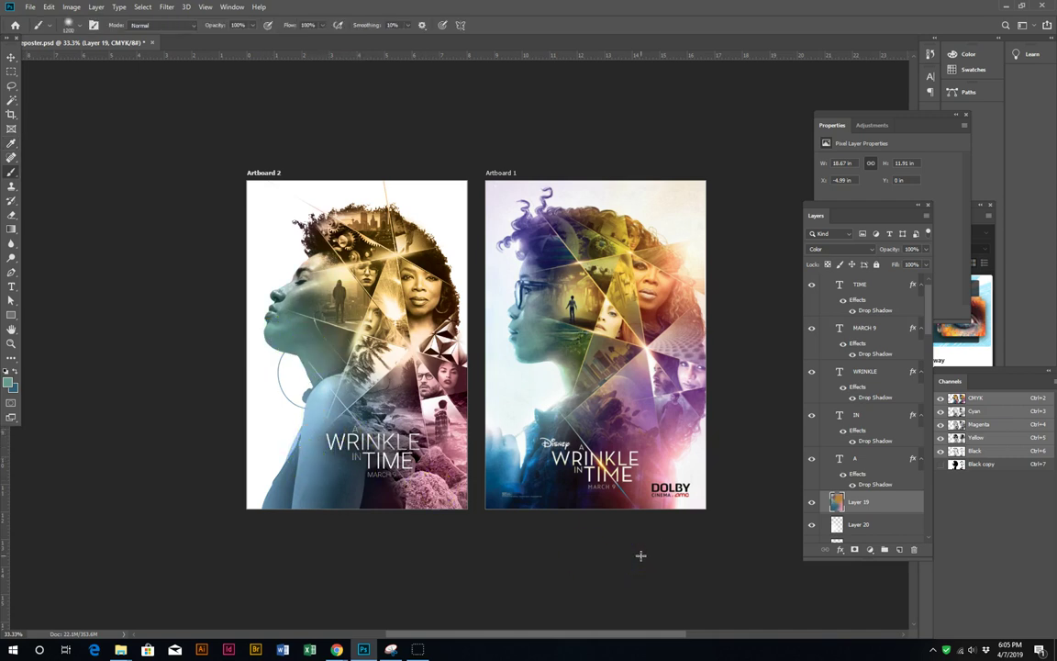
{"action": "key", "text": "i"}
{"action": "left_click", "coordinate": [650, 278]}
{"action": "key", "text": "b"}
{"action": "left_click", "coordinate": [504, 284]}
Step: Sample purple and dark hair tones from the reference, then save the tinted poster
{"action": "key", "text": "i"}
{"action": "left_click", "coordinate": [528, 234]}
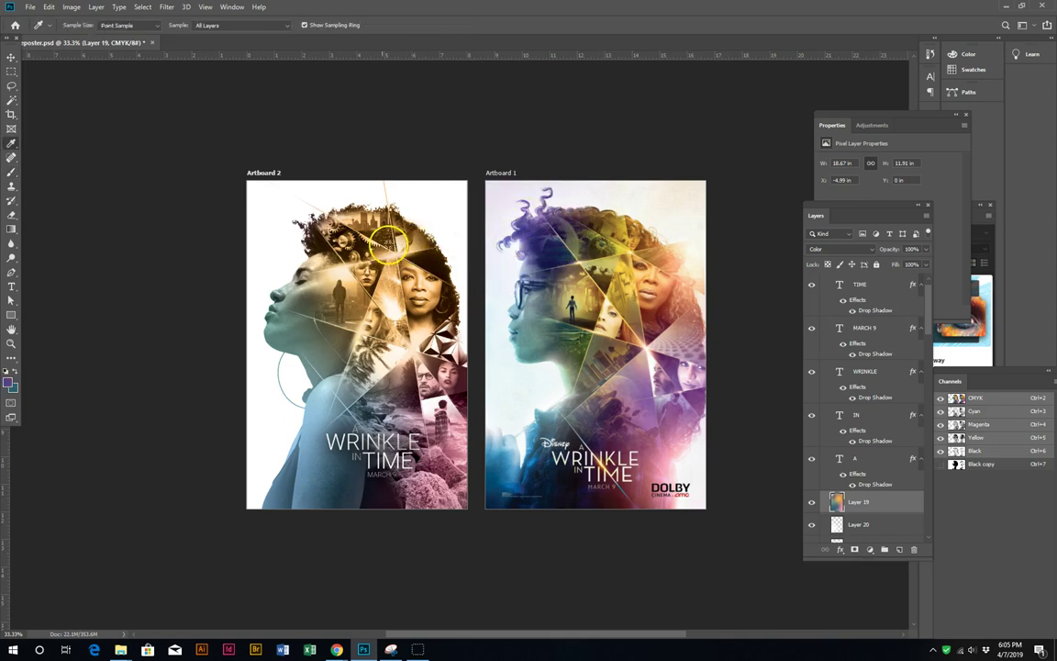
{"action": "left_click", "coordinate": [328, 242]}
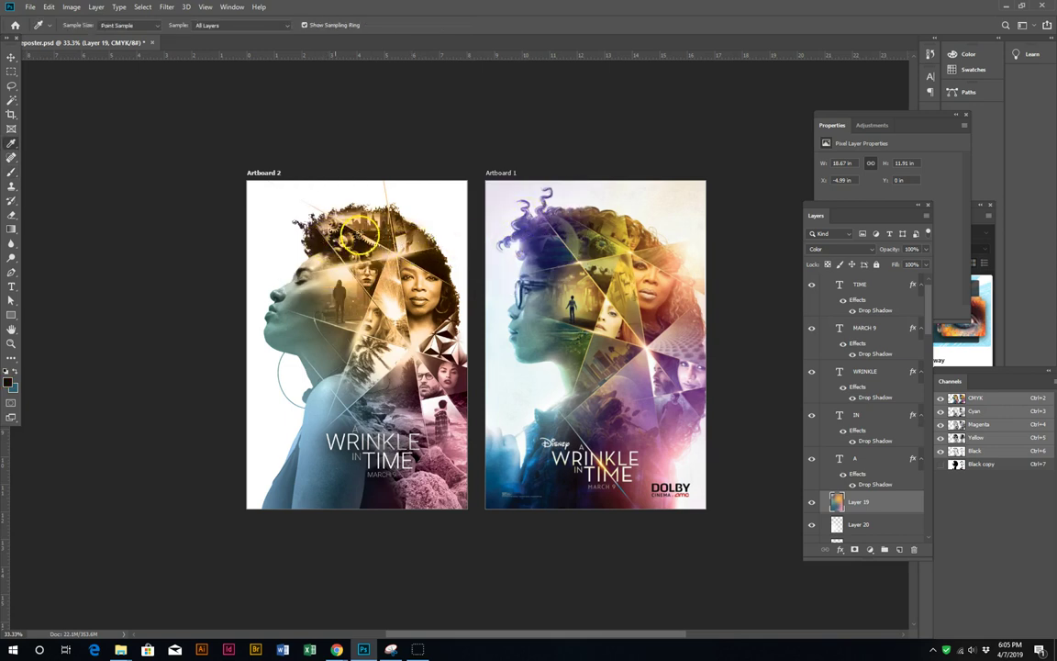
{"action": "key", "text": "b"}
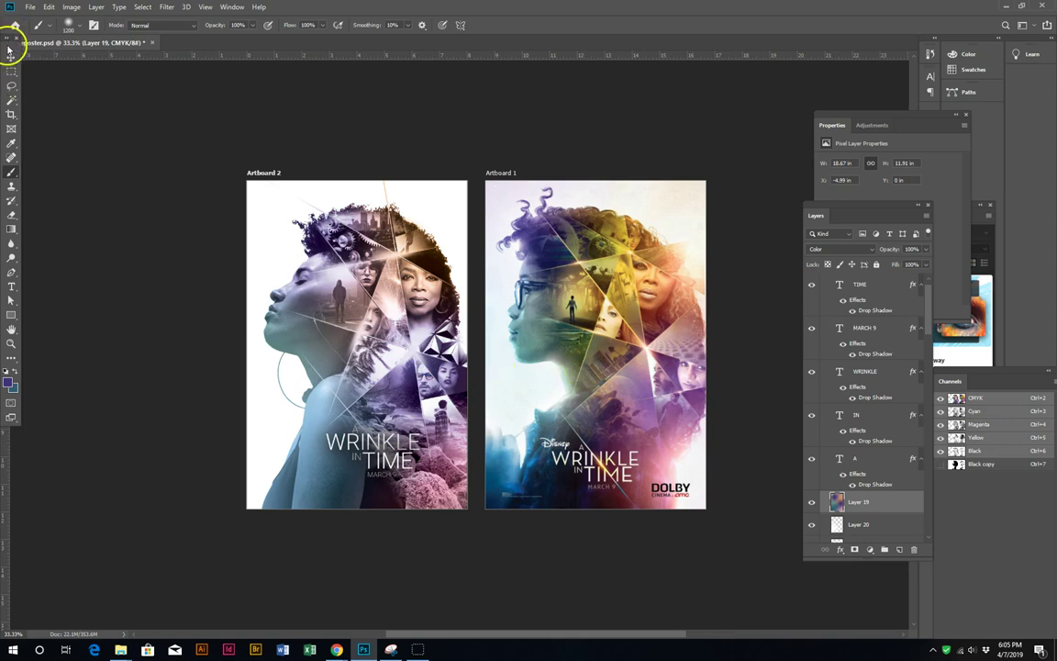
{"action": "left_click", "coordinate": [11, 57]}
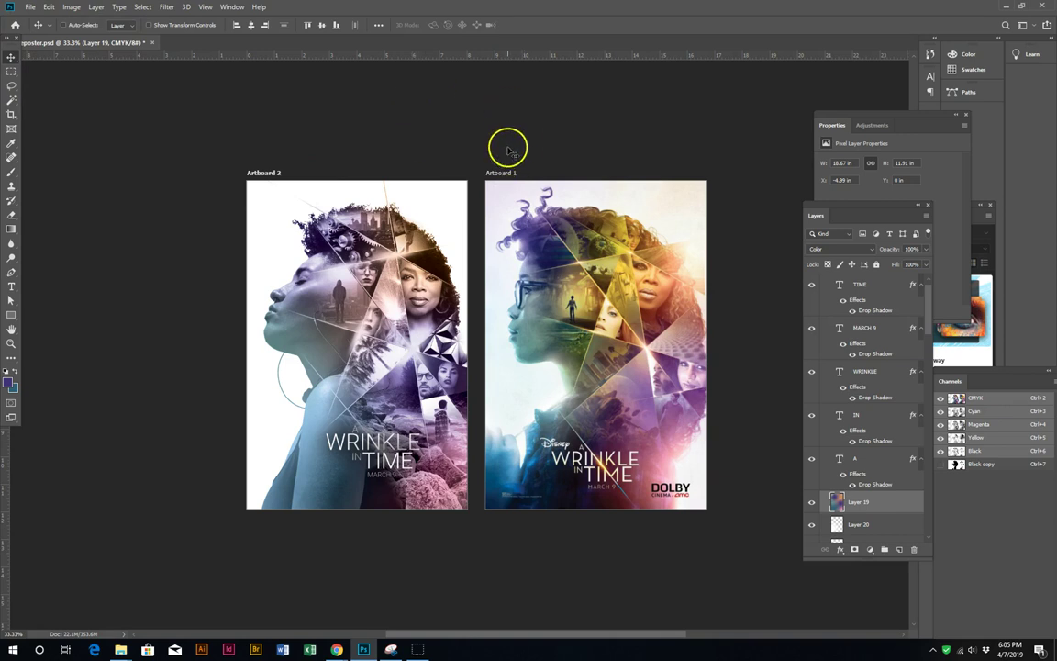
{"action": "key", "text": "ctrl+s"}
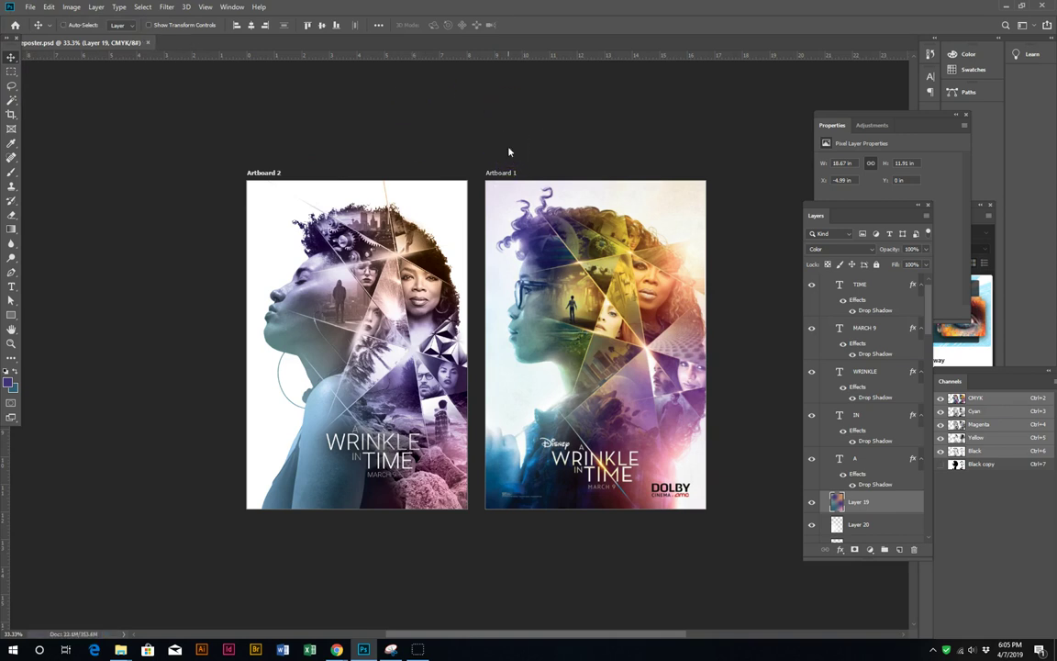